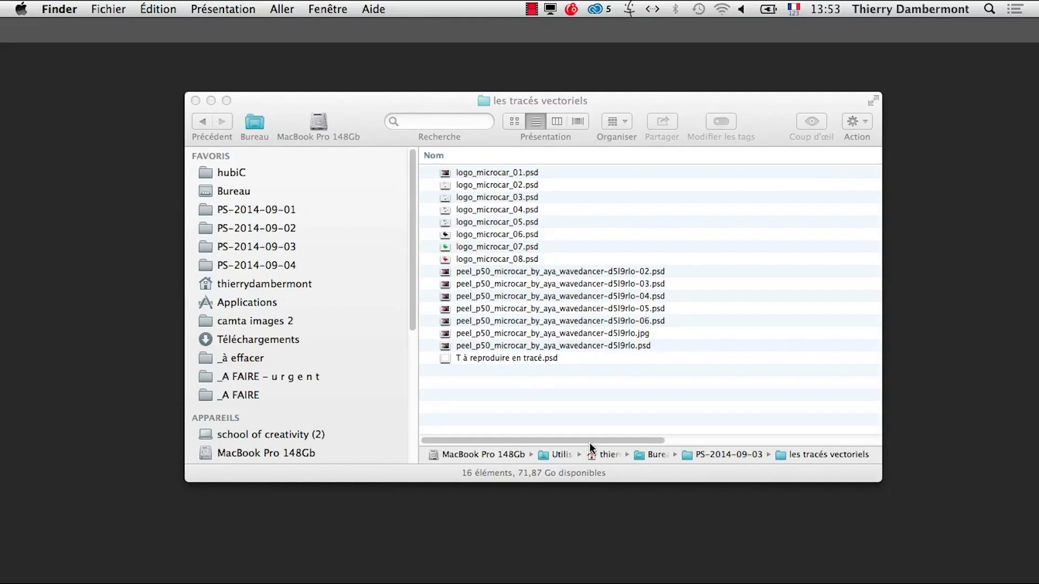
Step: Zoom in on the red car logo and collapse the logo uniquement noir group
{"action": "key", "text": "super+Tab"}
{"action": "key", "text": "super+Tab"}
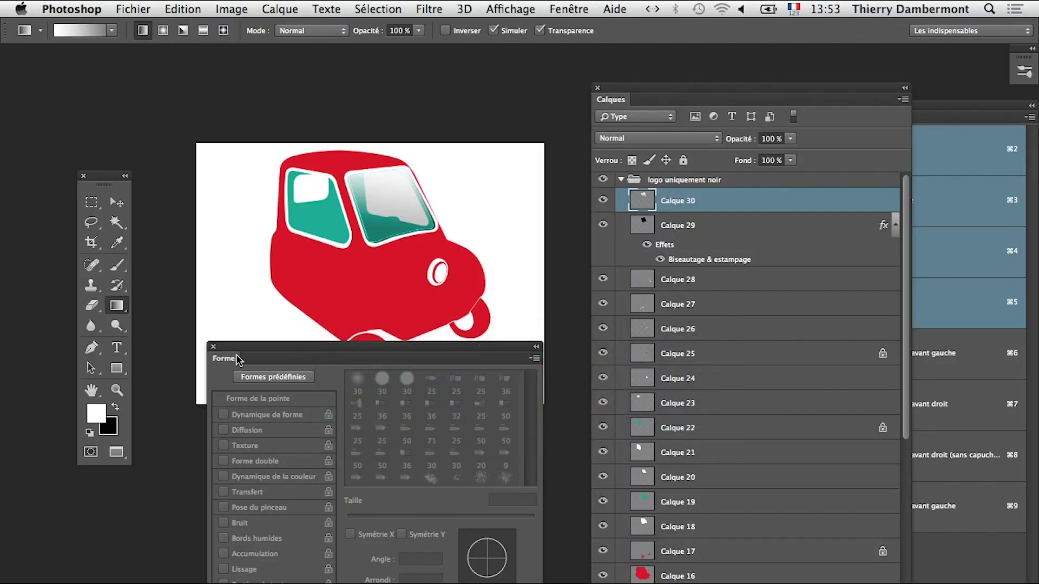
{"action": "left_click", "coordinate": [213, 347]}
{"action": "left_click", "coordinate": [395, 277], "text": "super"}
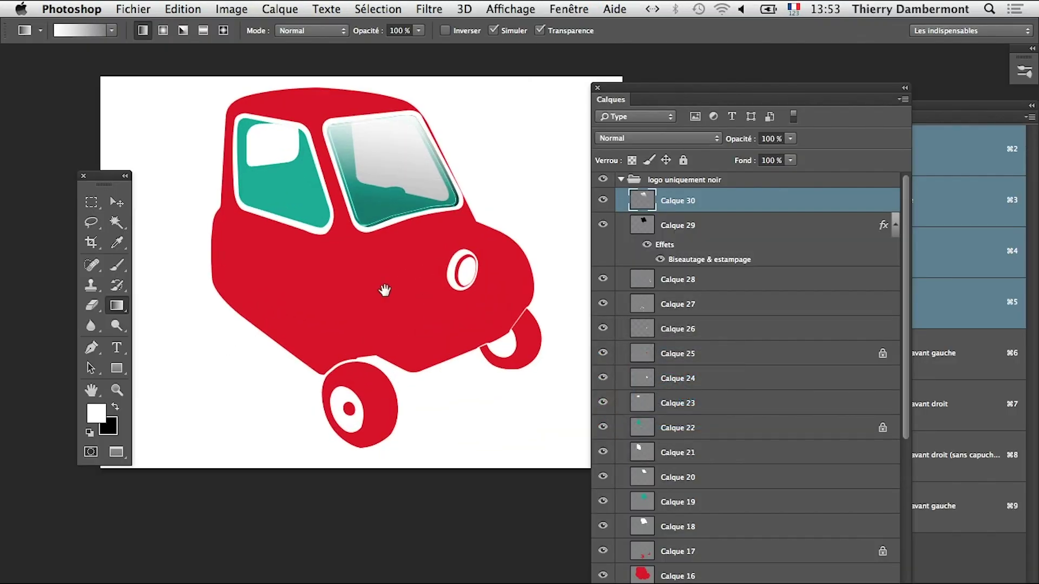
{"action": "left_click_drag", "start_coordinate": [447, 300], "coordinate": [433, 342]}
{"action": "left_click", "coordinate": [621, 180]}
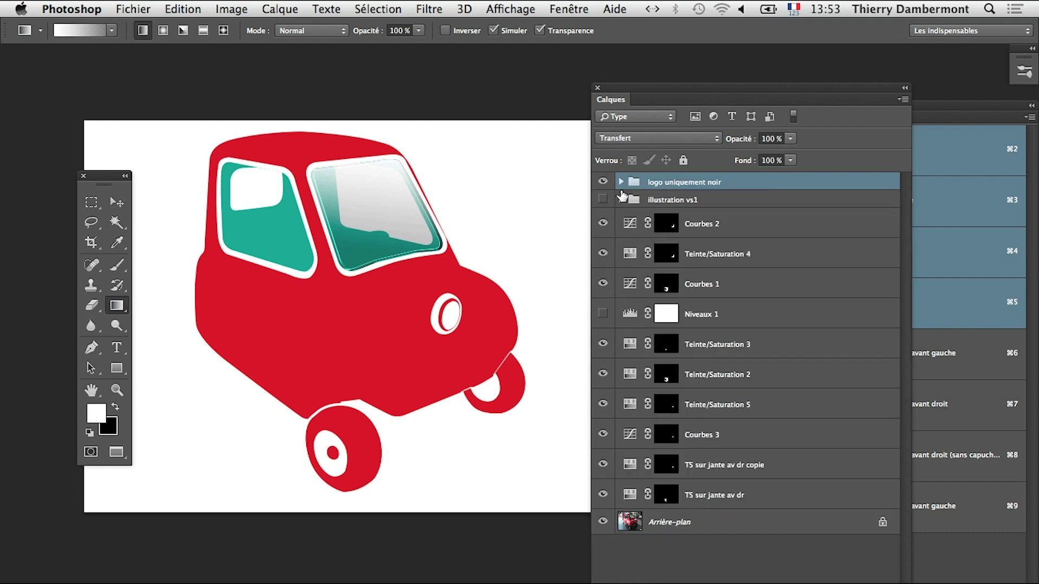
{"action": "left_click", "coordinate": [359, 303], "text": "super"}
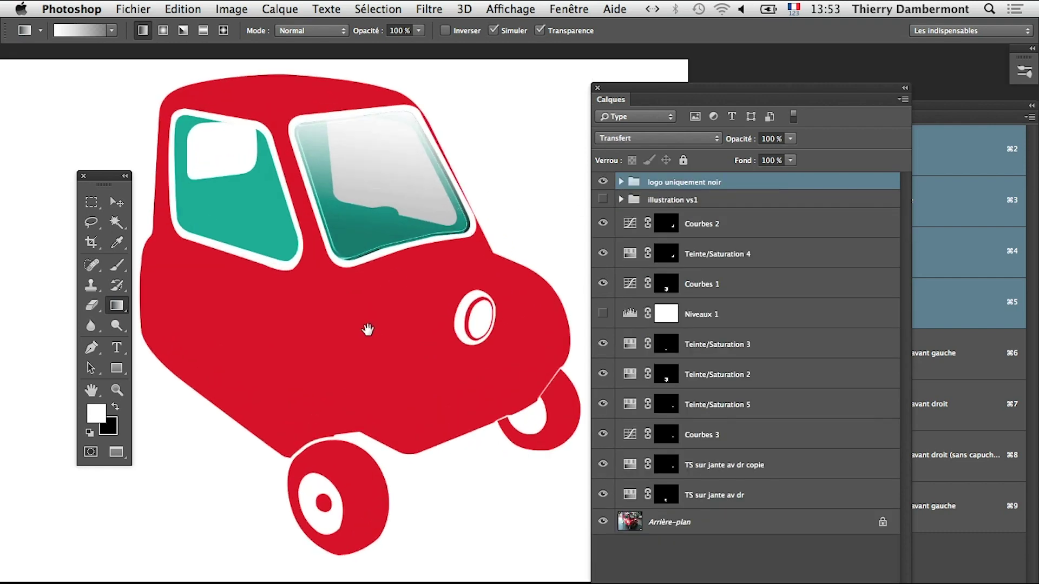
{"action": "left_click_drag", "start_coordinate": [116, 176], "coordinate": [70, 113]}
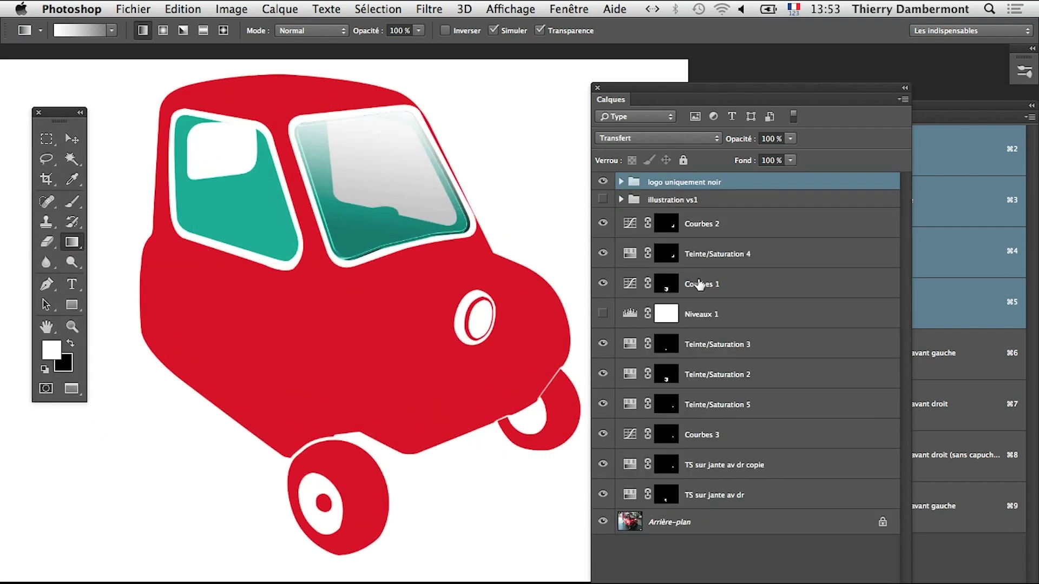
Step: Toggle the red logo uniquement noir and illustration vs1 layers, leaving the red logo hidden
{"action": "left_click", "coordinate": [602, 182]}
{"action": "left_click", "coordinate": [603, 200]}
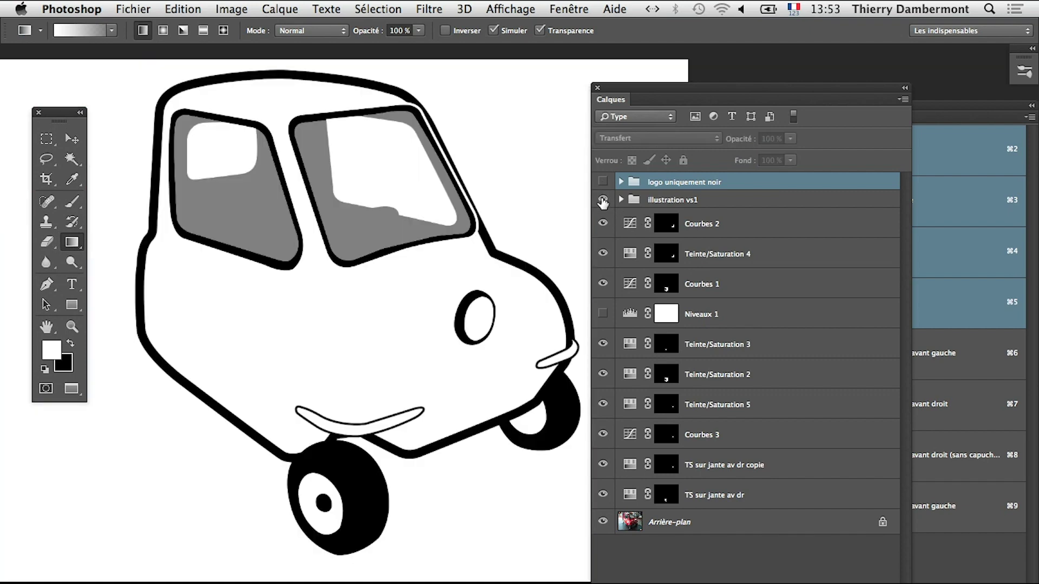
{"action": "left_click", "coordinate": [602, 201]}
{"action": "left_click", "coordinate": [603, 183]}
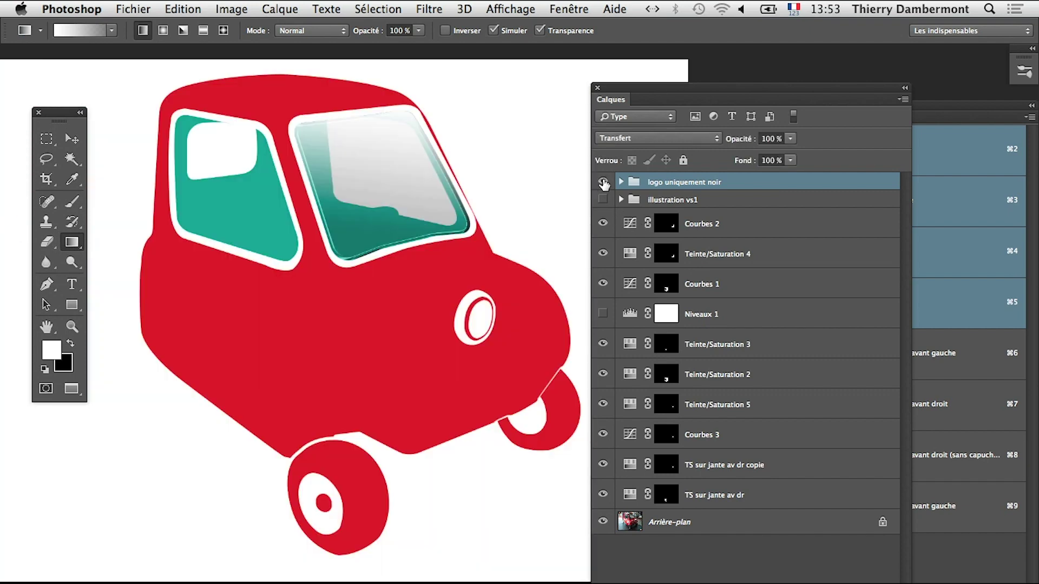
{"action": "left_click", "coordinate": [603, 182]}
Step: Close logo_microcar_08.psd with the red logo group visible again, saving the changes
{"action": "key", "text": "super+q"}
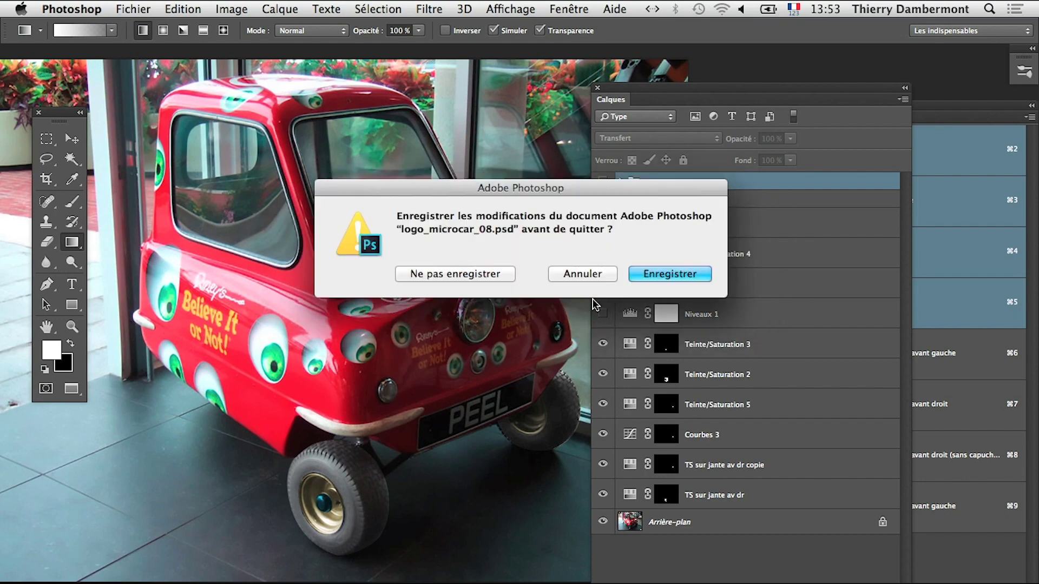
{"action": "left_click", "coordinate": [585, 273]}
{"action": "left_click", "coordinate": [602, 181]}
{"action": "key", "text": "super+q"}
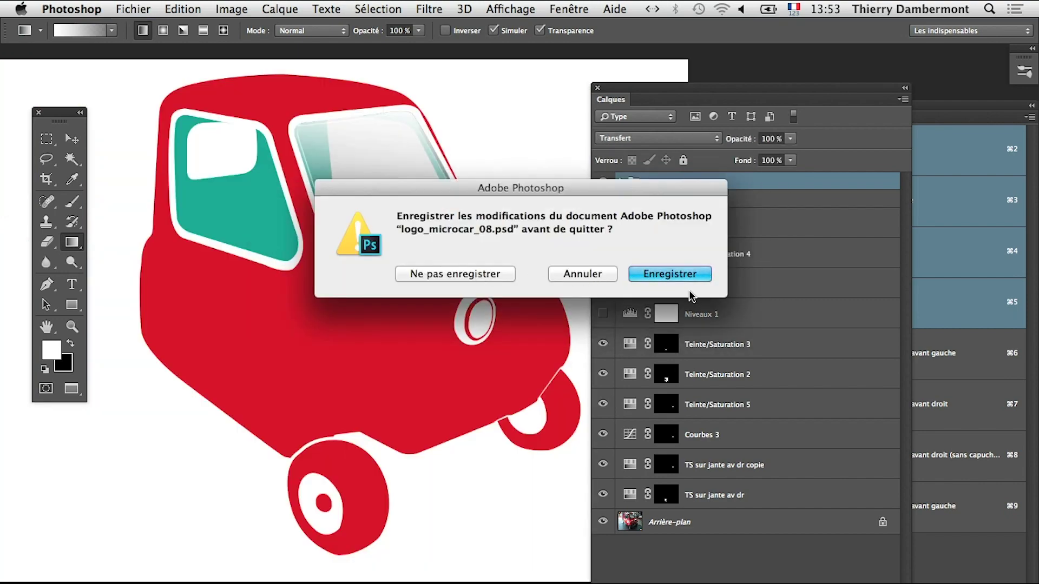
{"action": "left_click", "coordinate": [683, 274]}
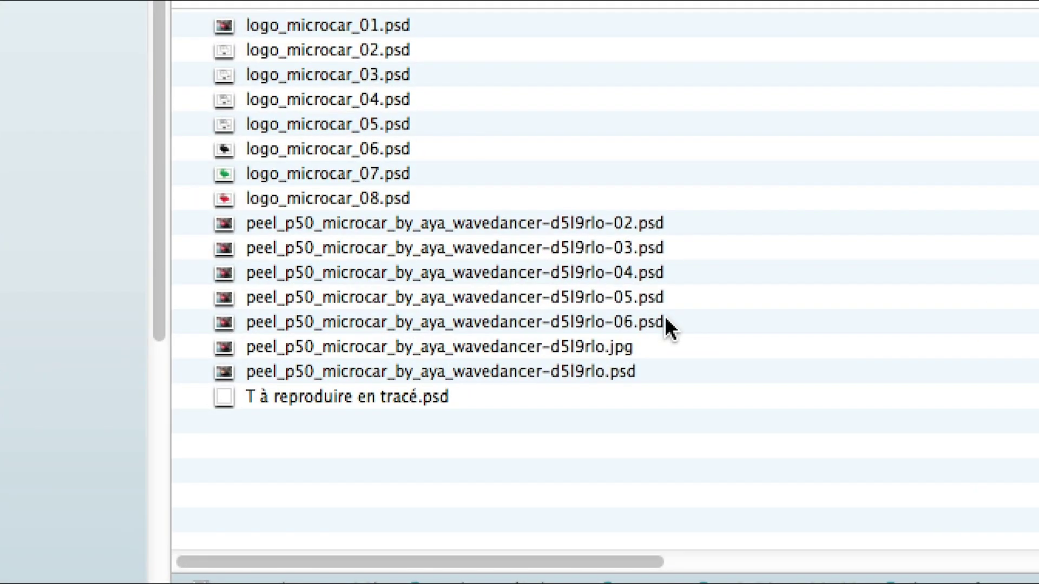
Step: Open peel_p50_microcar_by_aya_wavedancer-d5l9rlo-06.psd from the Finder list in Photoshop
{"action": "left_click", "coordinate": [666, 322]}
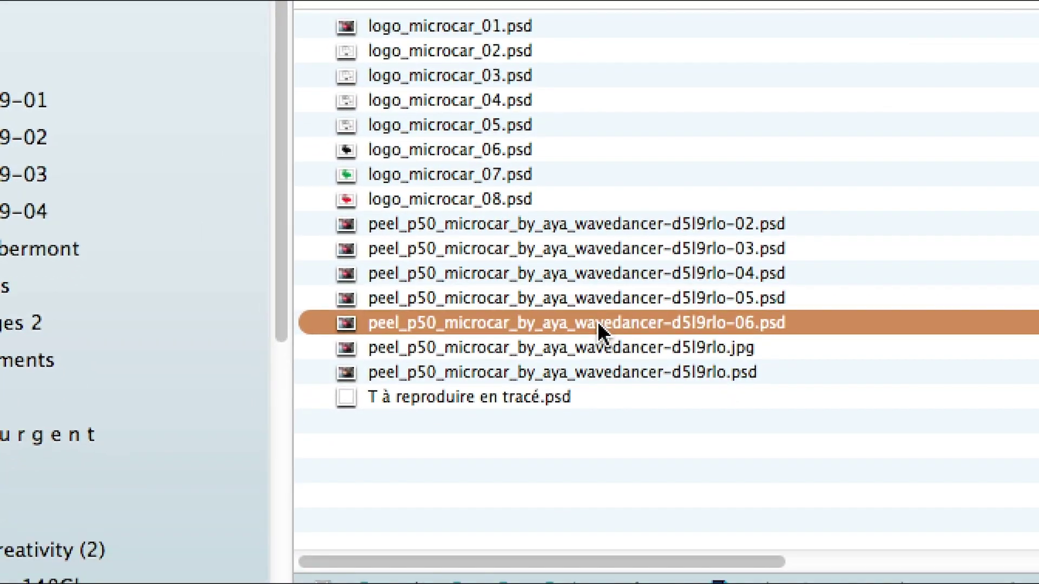
{"action": "double_click", "coordinate": [600, 325]}
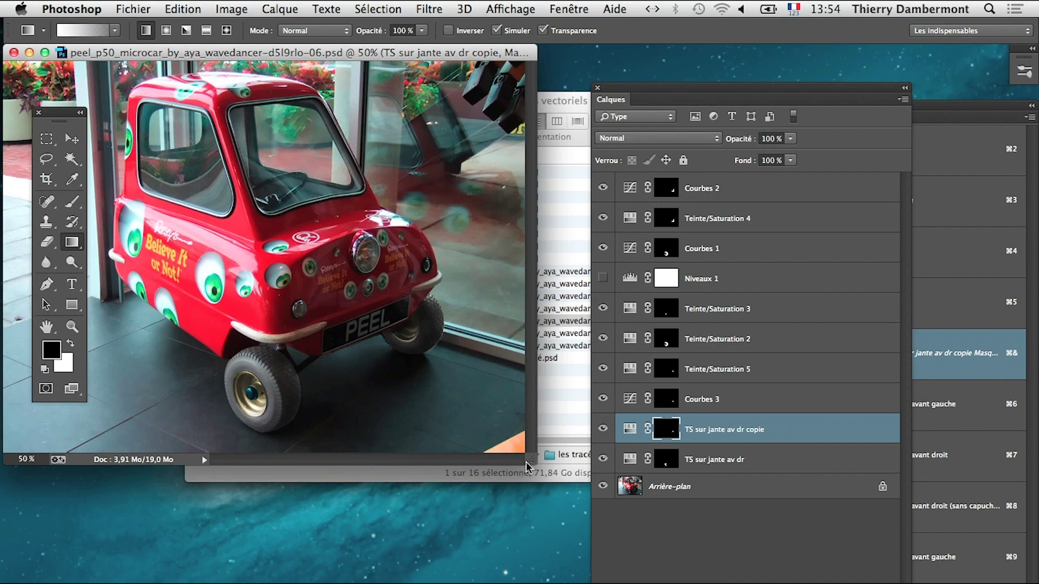
Step: Show the photo full-screen with menu bar and move the layers and channels lists aside
{"action": "left_click_drag", "start_coordinate": [527, 466], "coordinate": [600, 557]}
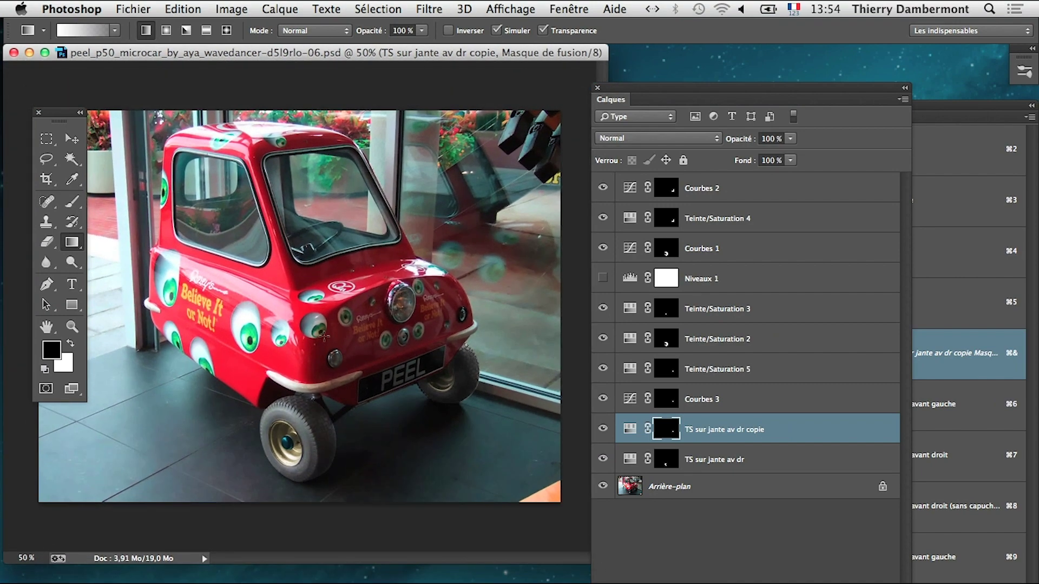
{"action": "key", "text": "f"}
{"action": "left_click_drag", "start_coordinate": [506, 429], "coordinate": [360, 391]}
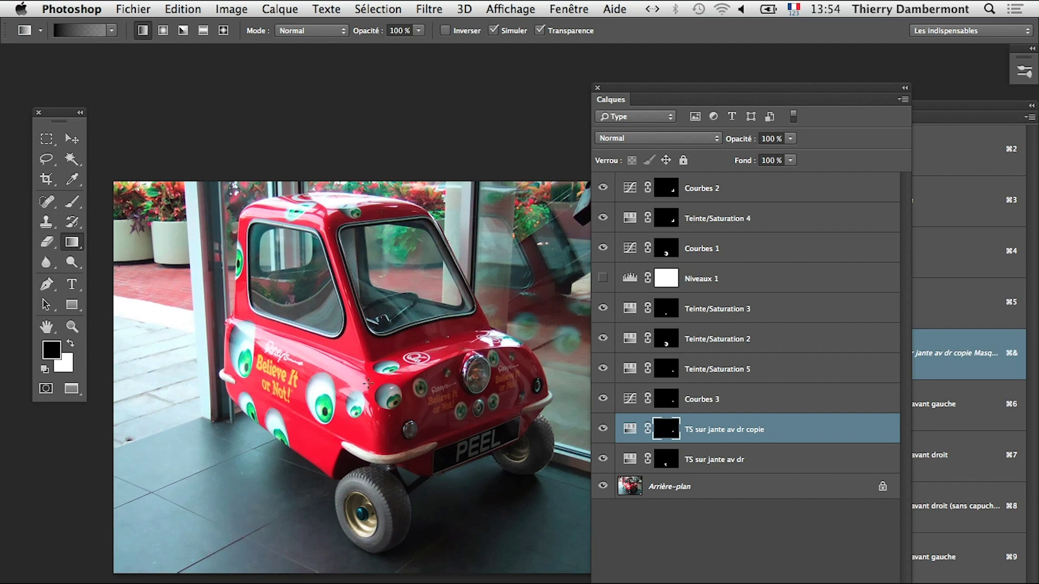
{"action": "left_click_drag", "start_coordinate": [636, 92], "coordinate": [219, 126]}
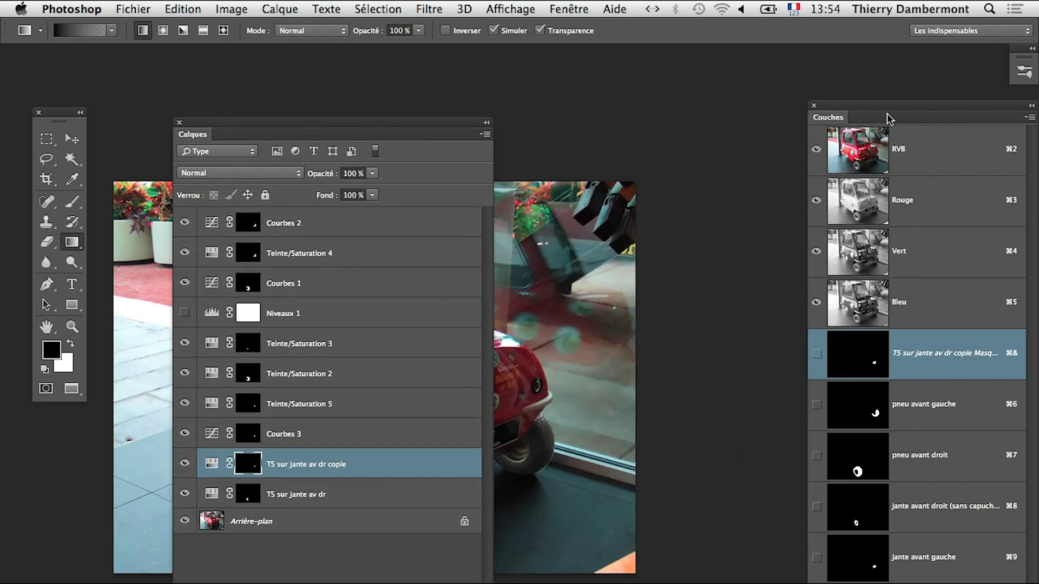
{"action": "left_click_drag", "start_coordinate": [886, 112], "coordinate": [645, 110]}
Step: Show the Tracés panel and group it with the Couches panel
{"action": "left_click", "coordinate": [568, 9]}
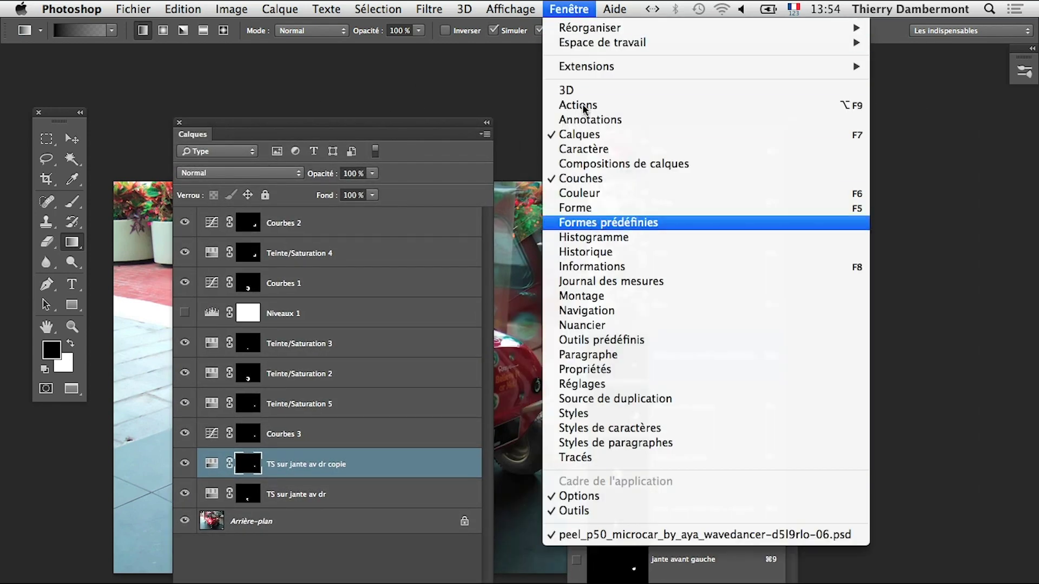
{"action": "left_click", "coordinate": [613, 458]}
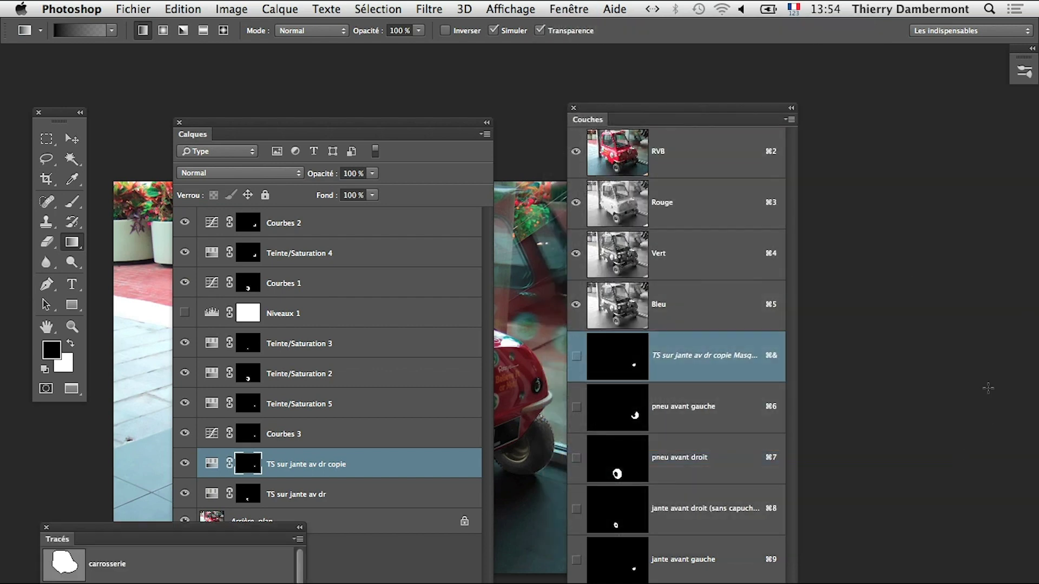
{"action": "mouse_move", "coordinate": [56, 543]}
{"action": "left_mouse_down"}
{"action": "mouse_move", "coordinate": [596, 169]}
{"action": "mouse_move", "coordinate": [625, 121]}
{"action": "left_mouse_up"}
{"action": "mouse_move", "coordinate": [186, 139]}
{"action": "left_mouse_down"}
{"action": "mouse_move", "coordinate": [644, 144]}
{"action": "mouse_move", "coordinate": [599, 118]}
{"action": "mouse_move", "coordinate": [350, 202]}
{"action": "mouse_move", "coordinate": [606, 126]}
{"action": "mouse_move", "coordinate": [222, 102]}
{"action": "left_mouse_up"}
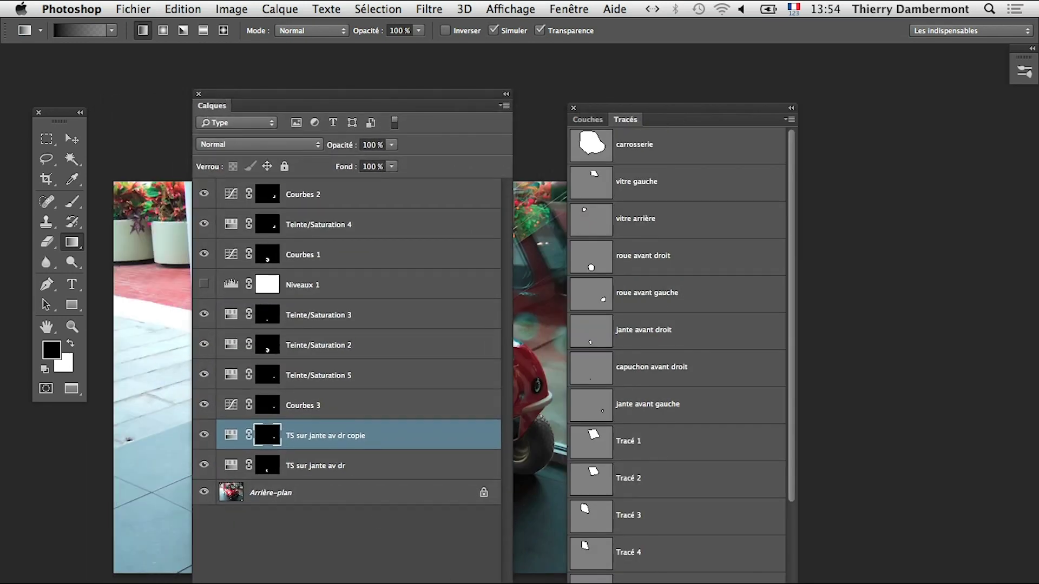
{"action": "left_click_drag", "start_coordinate": [510, 581], "coordinate": [403, 400]}
Step: Dock Calques beside Couches and Tracés, widen the panel, and select the Arrière-plan layer
{"action": "left_click_drag", "start_coordinate": [214, 104], "coordinate": [576, 135]}
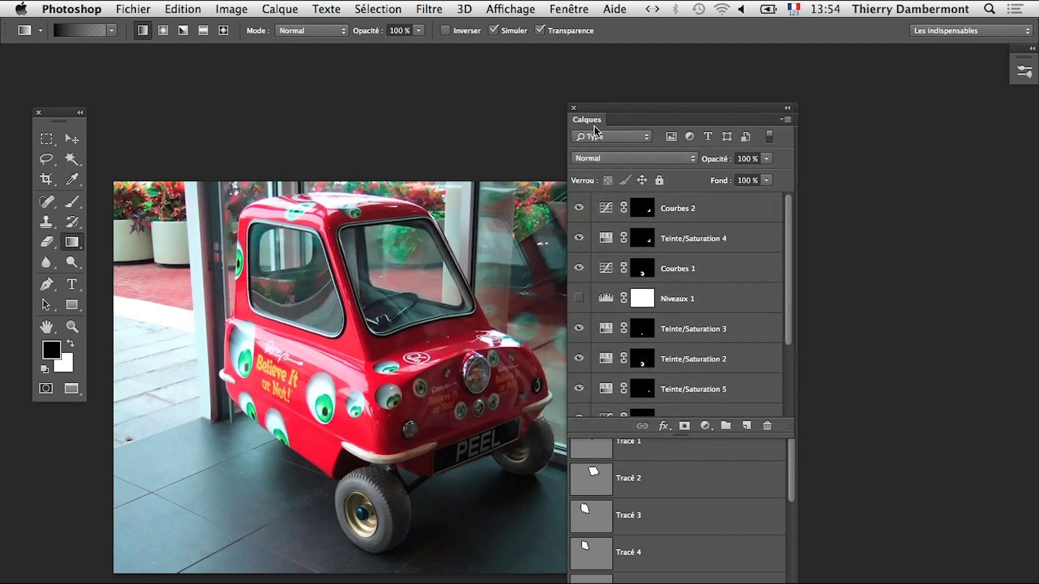
{"action": "mouse_move", "coordinate": [575, 135]}
{"action": "left_mouse_down"}
{"action": "mouse_move", "coordinate": [788, 92]}
{"action": "mouse_move", "coordinate": [789, 82]}
{"action": "left_mouse_up"}
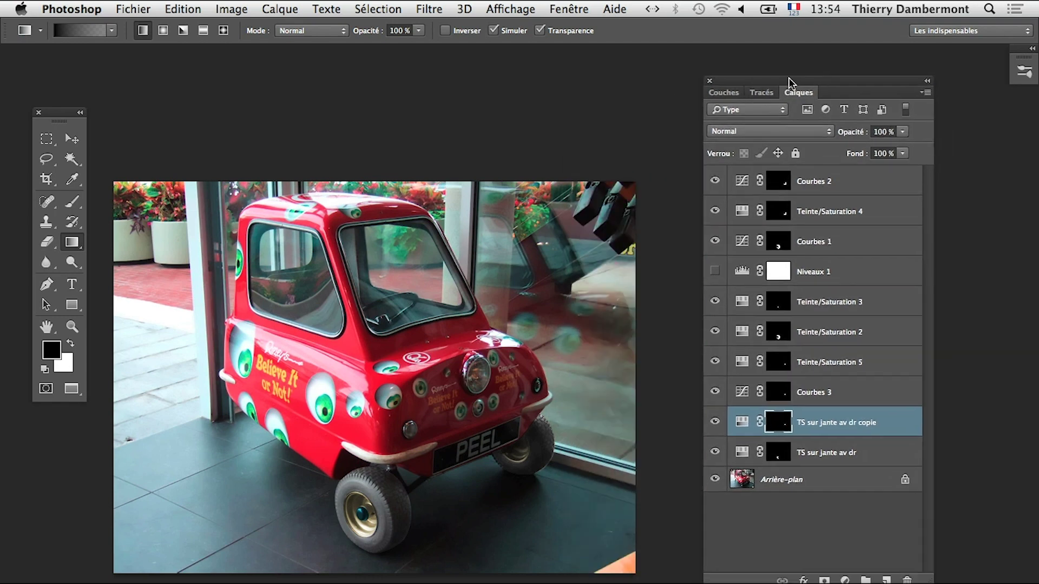
{"action": "left_click", "coordinate": [761, 92]}
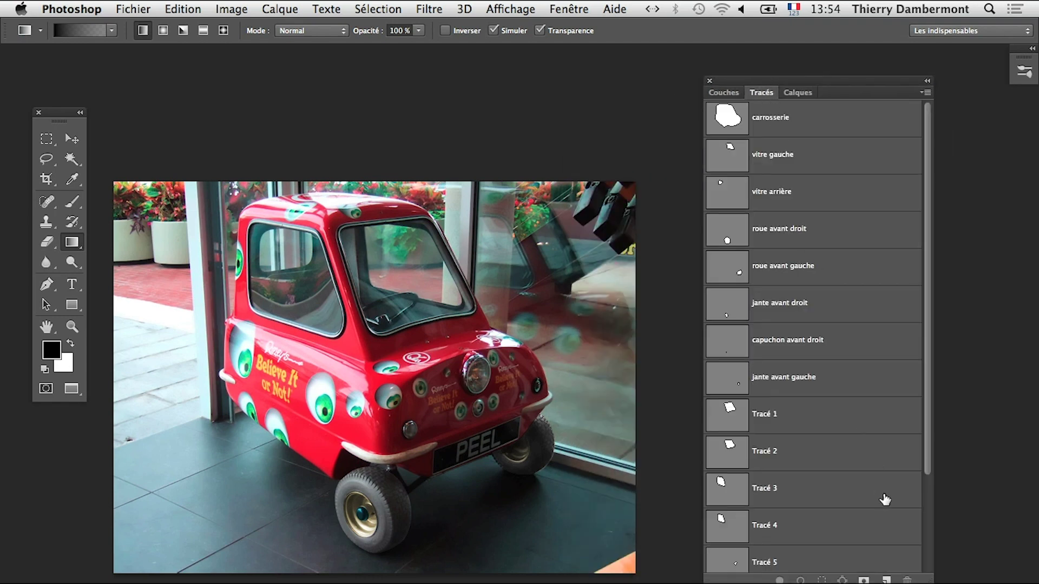
{"action": "left_click", "coordinate": [798, 92]}
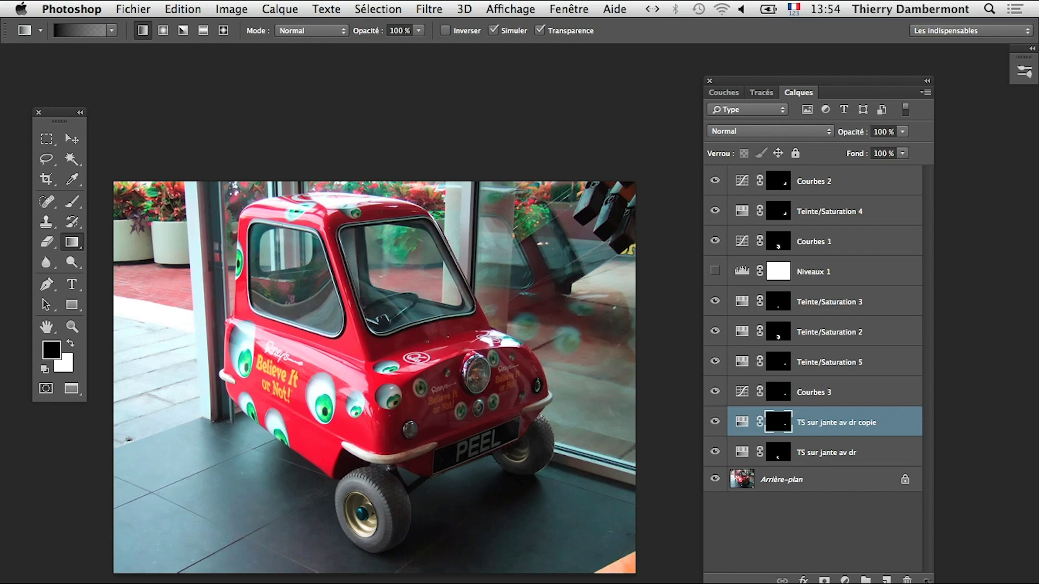
{"action": "left_click_drag", "start_coordinate": [934, 541], "coordinate": [961, 541]}
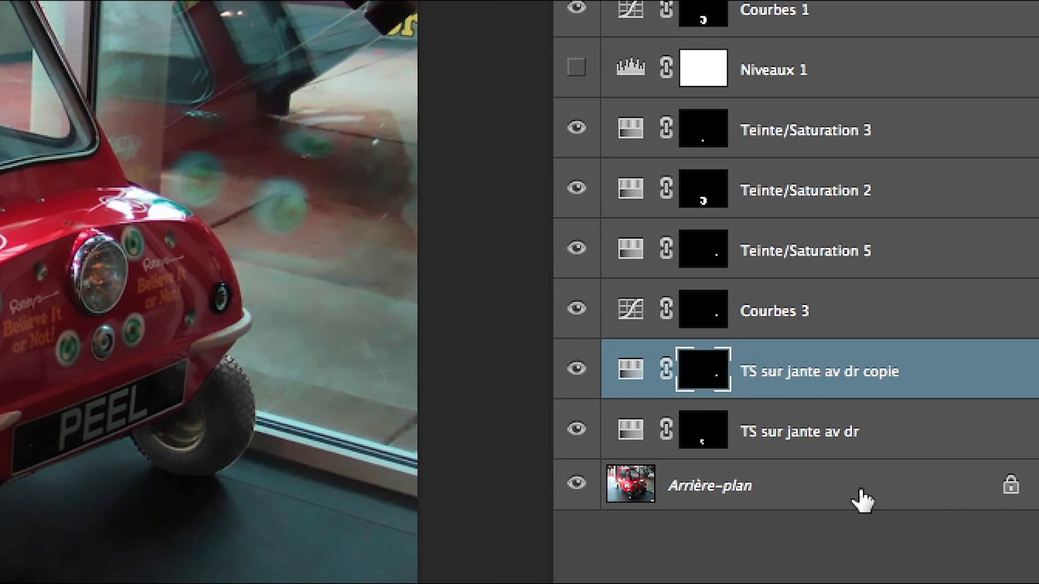
{"action": "left_click", "coordinate": [862, 501]}
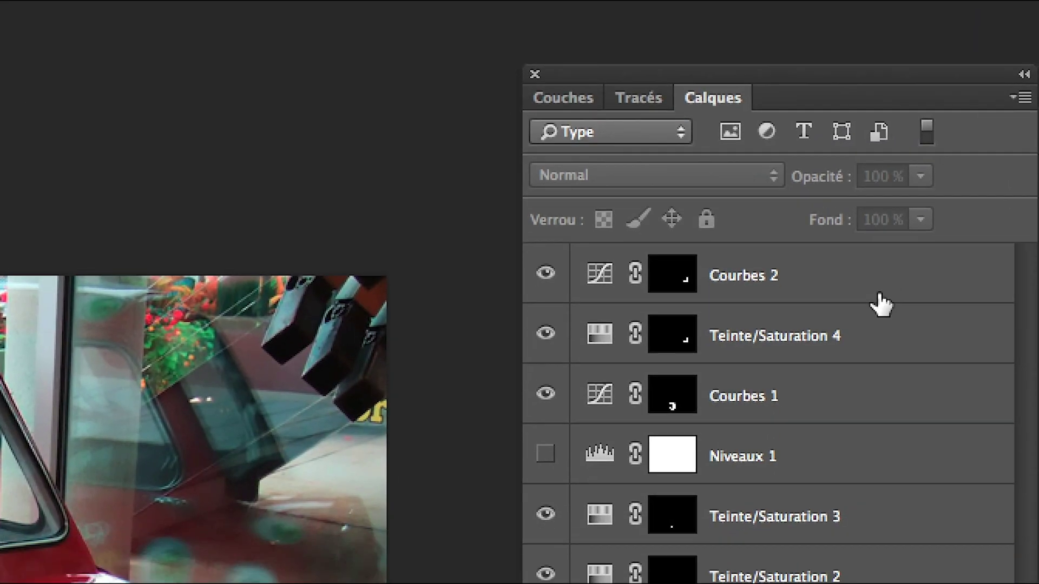
Step: Convert the locked Arrière-plan background into a normal layer, Calque 0
{"action": "left_click", "coordinate": [879, 295], "text": "shift"}
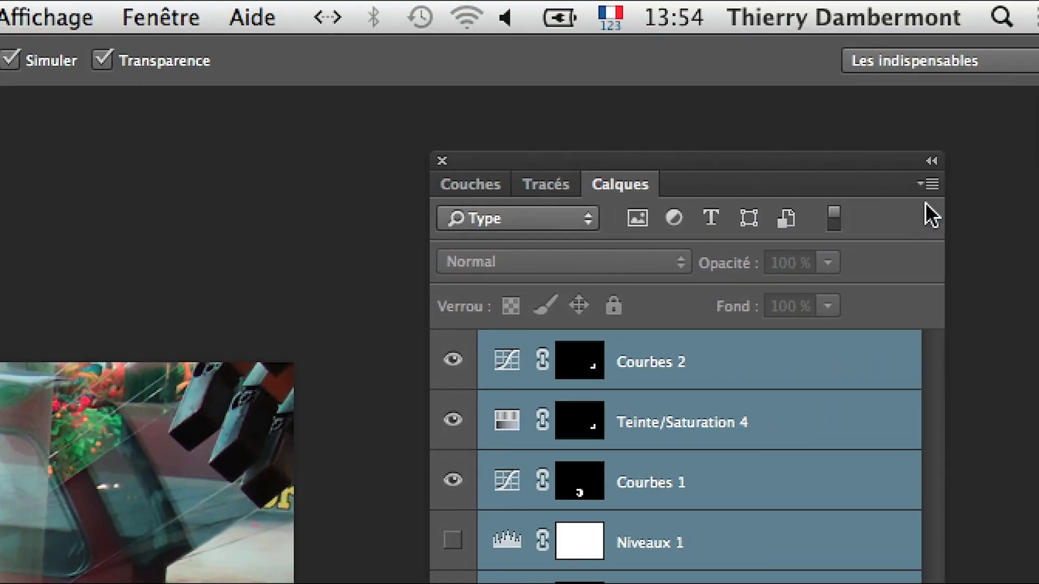
{"action": "left_click", "coordinate": [928, 187]}
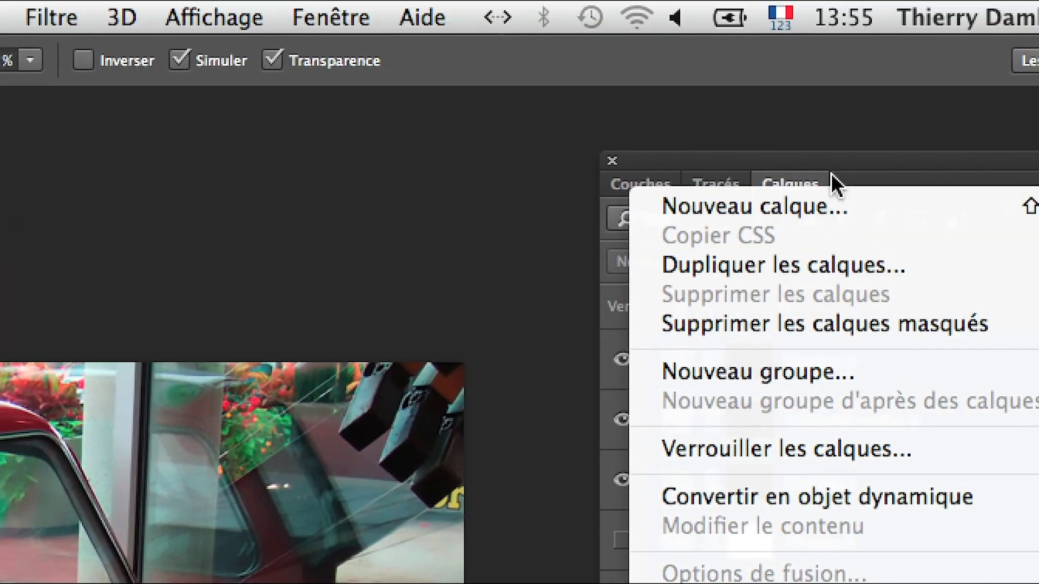
{"action": "left_click", "coordinate": [770, 43]}
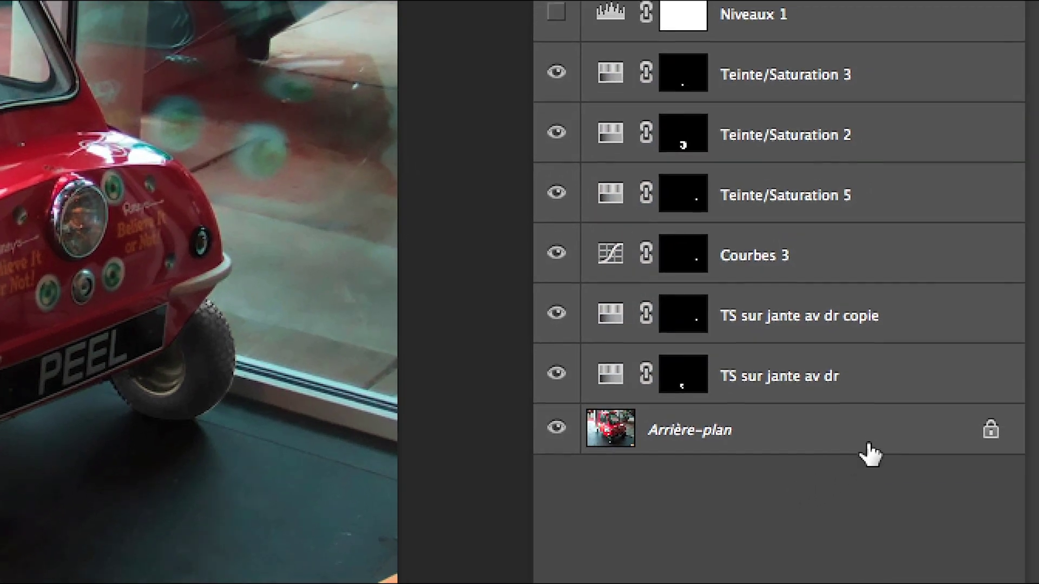
{"action": "double_click", "coordinate": [839, 441]}
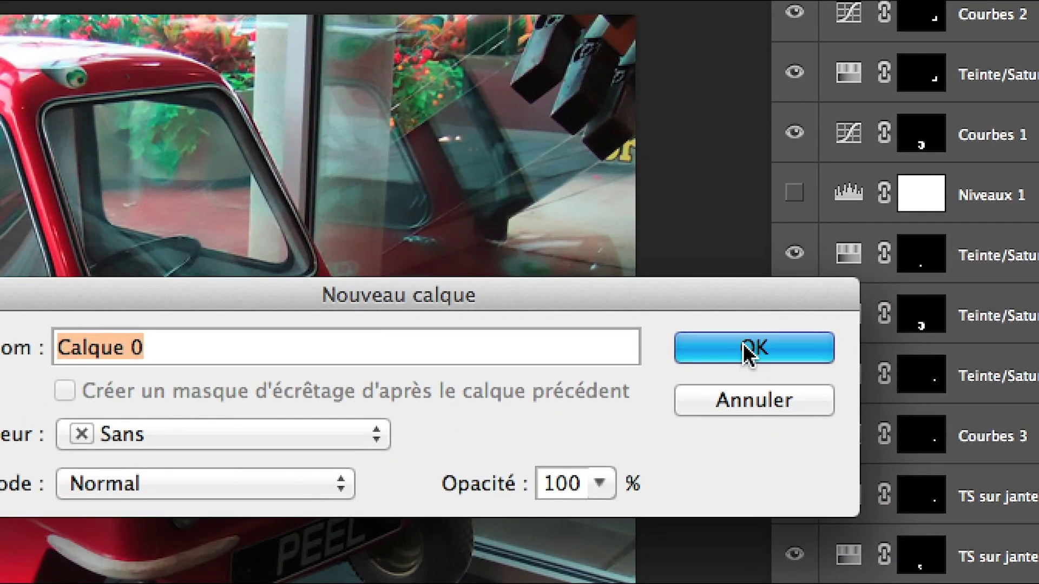
{"action": "left_click", "coordinate": [576, 196]}
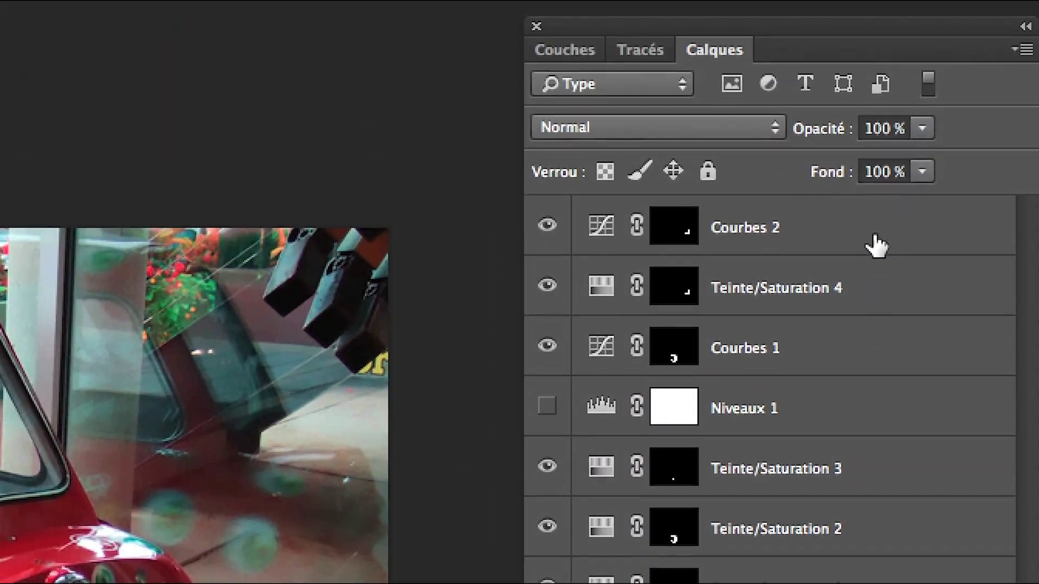
Step: Group all layers from Courbes 2 down into a new group named voiturette
{"action": "left_click", "coordinate": [888, 60], "text": "shift"}
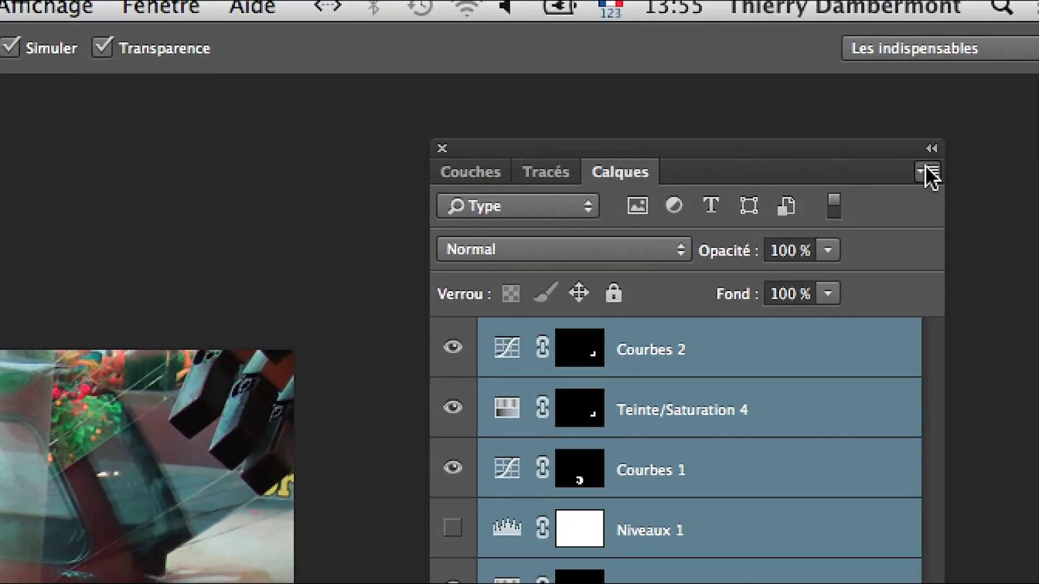
{"action": "left_click", "coordinate": [925, 165]}
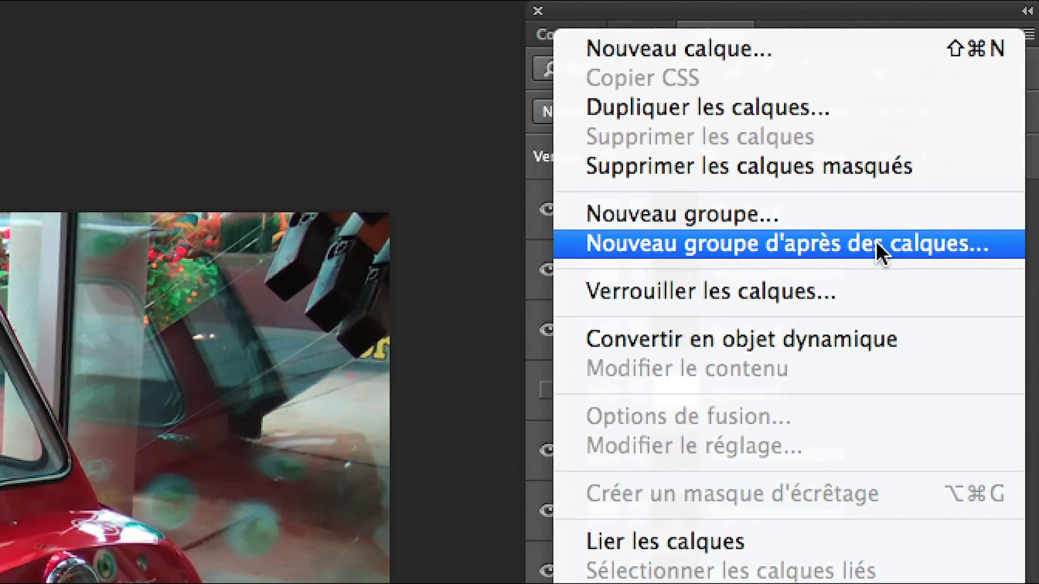
{"action": "left_click", "coordinate": [931, 264]}
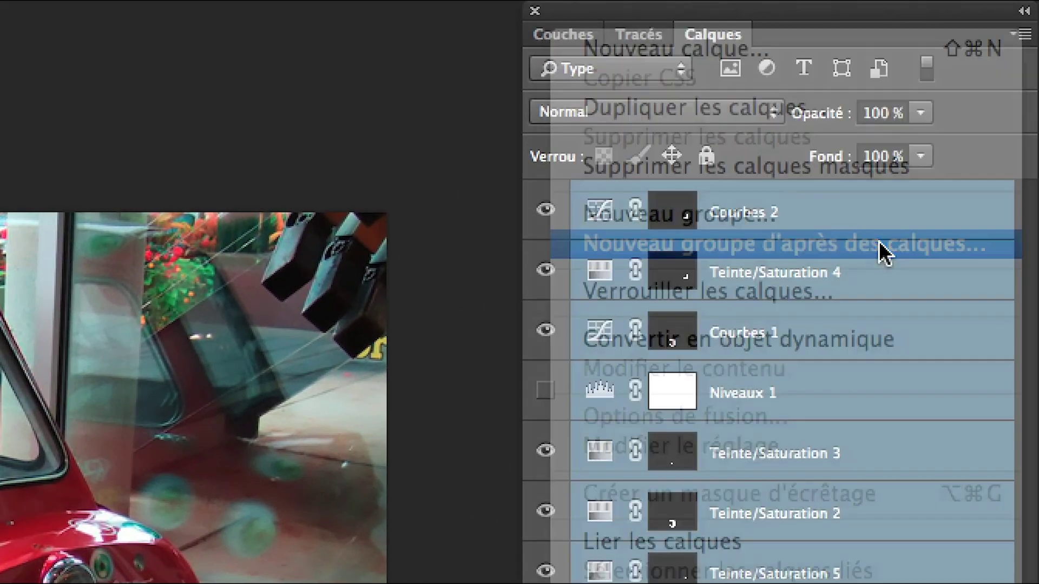
{"action": "type", "text": "vo"}
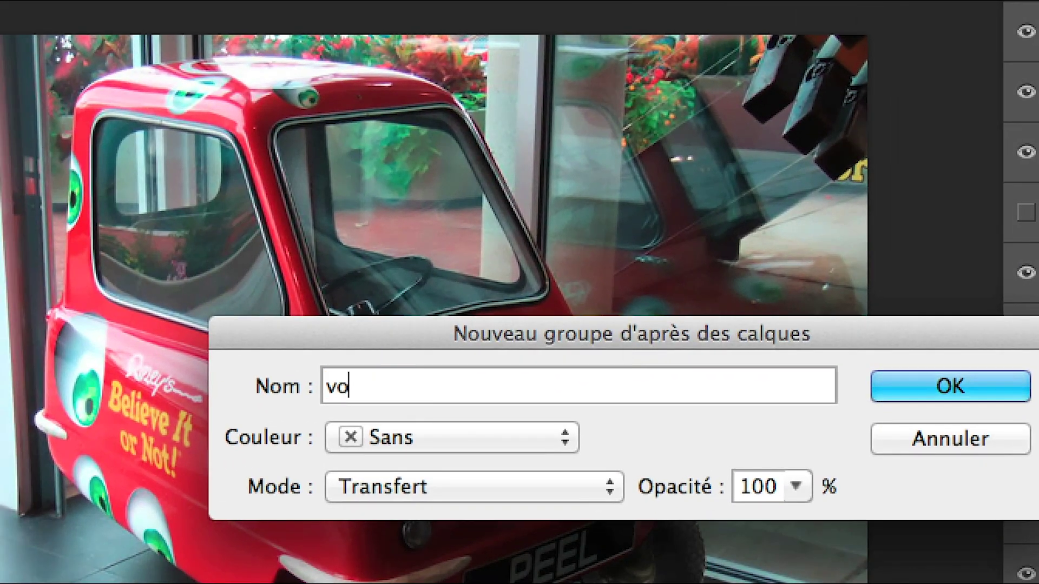
{"action": "type", "text": "iturette"}
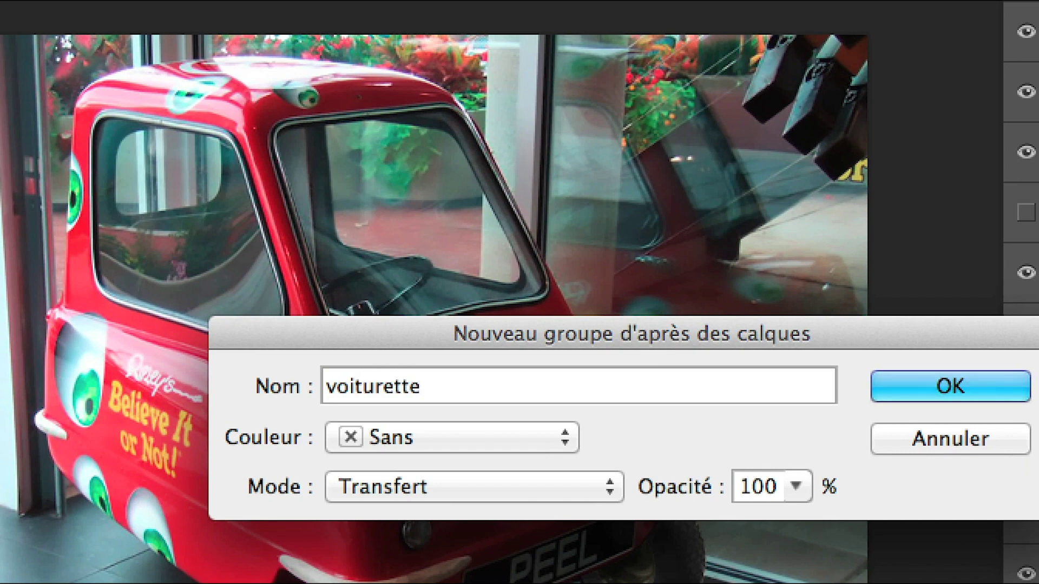
{"action": "key", "text": "Return"}
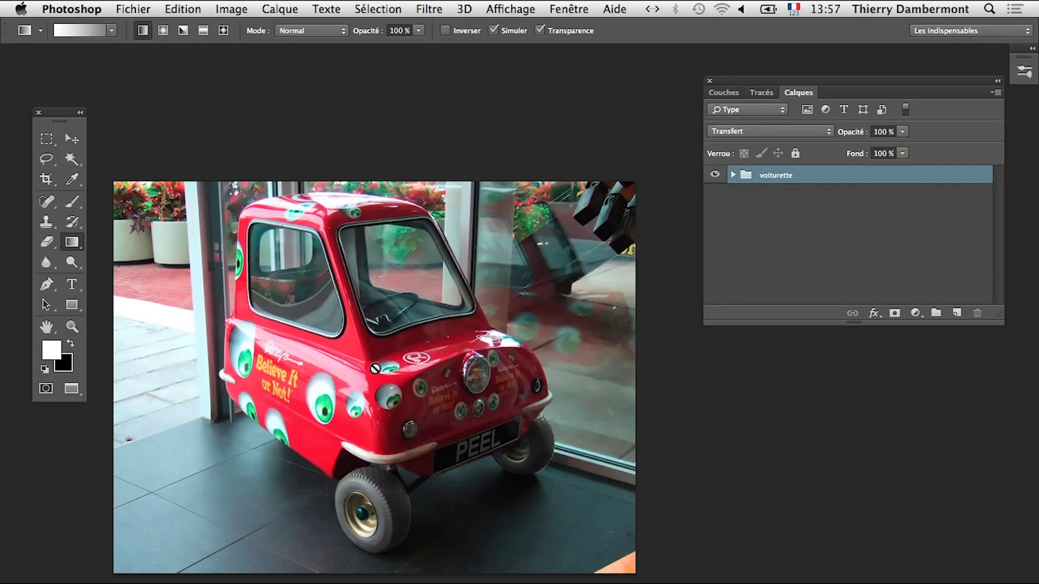
Step: In Save As, strip the prefix and author from the file name and add sans-decor-01
{"action": "left_click", "coordinate": [133, 9]}
{"action": "left_click", "coordinate": [201, 182]}
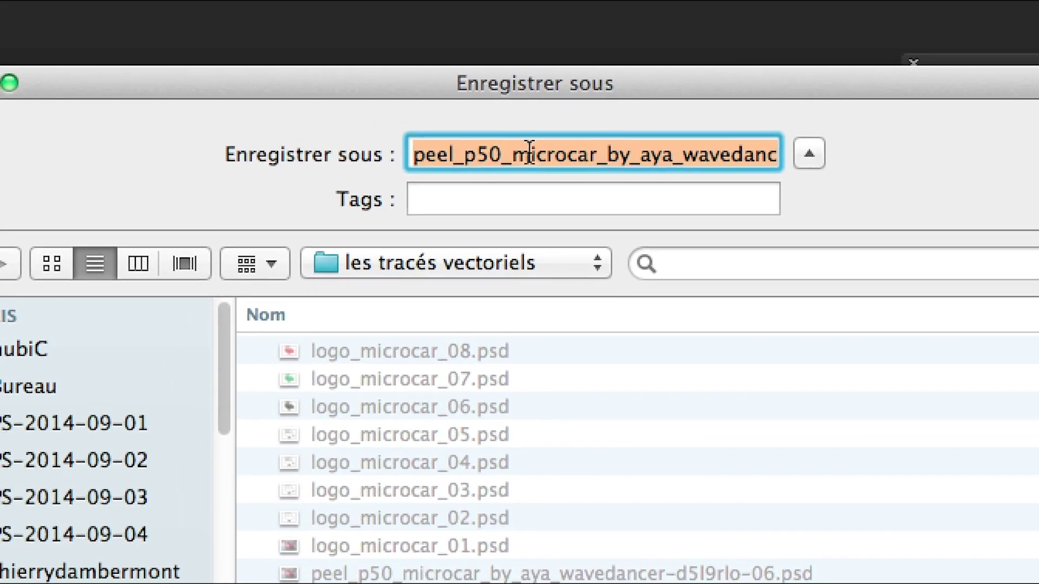
{"action": "left_click", "coordinate": [529, 154]}
{"action": "key", "text": "shift+super+Left"}
{"action": "key", "text": "BackSpace"}
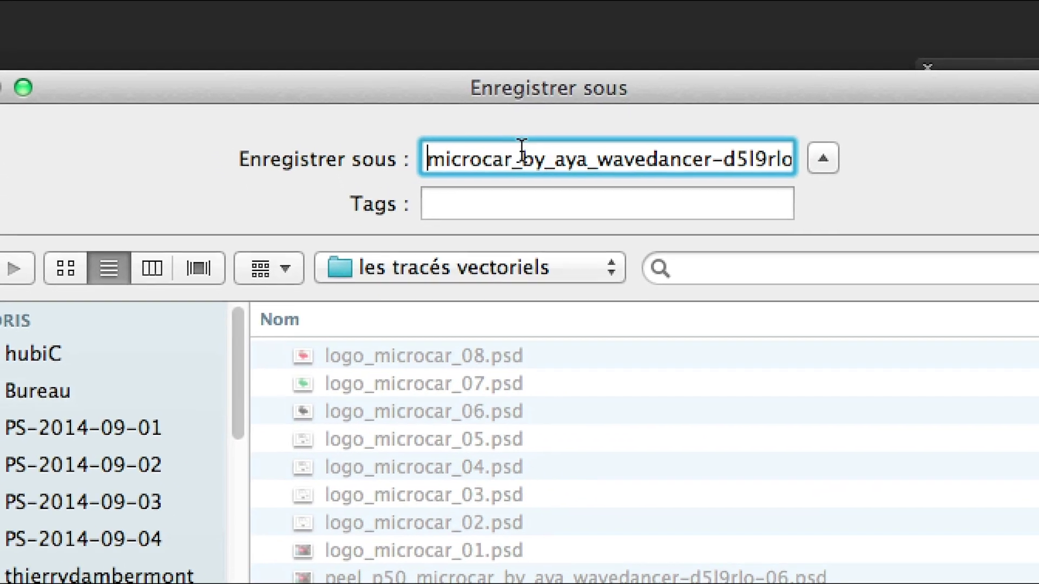
{"action": "left_click_drag", "start_coordinate": [520, 159], "coordinate": [597, 157]}
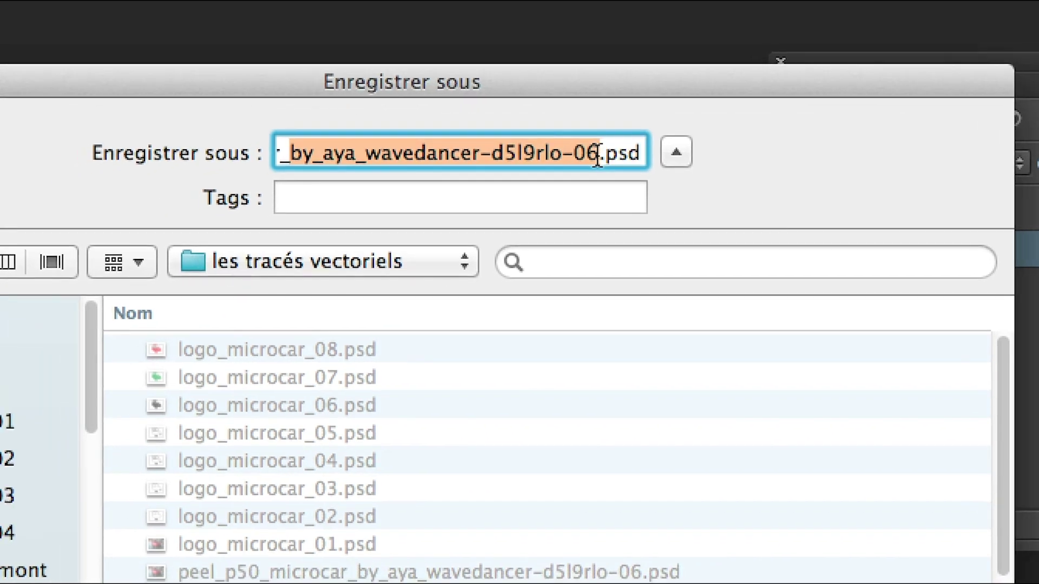
{"action": "key", "text": "BackSpace"}
{"action": "type", "text": "microcar_"}
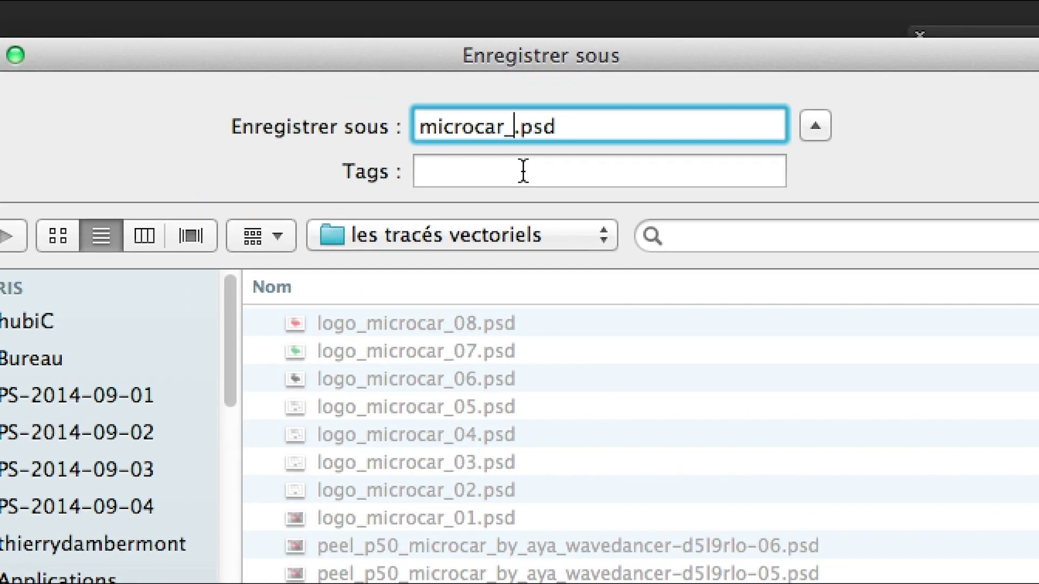
{"action": "type", "text": "sans-decor"}
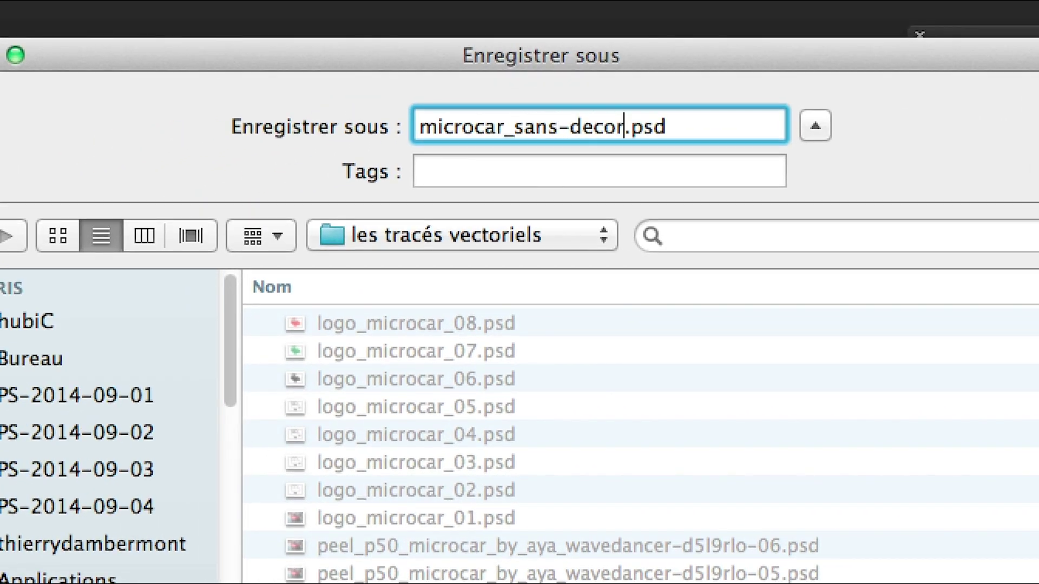
{"action": "type", "text": "-01"}
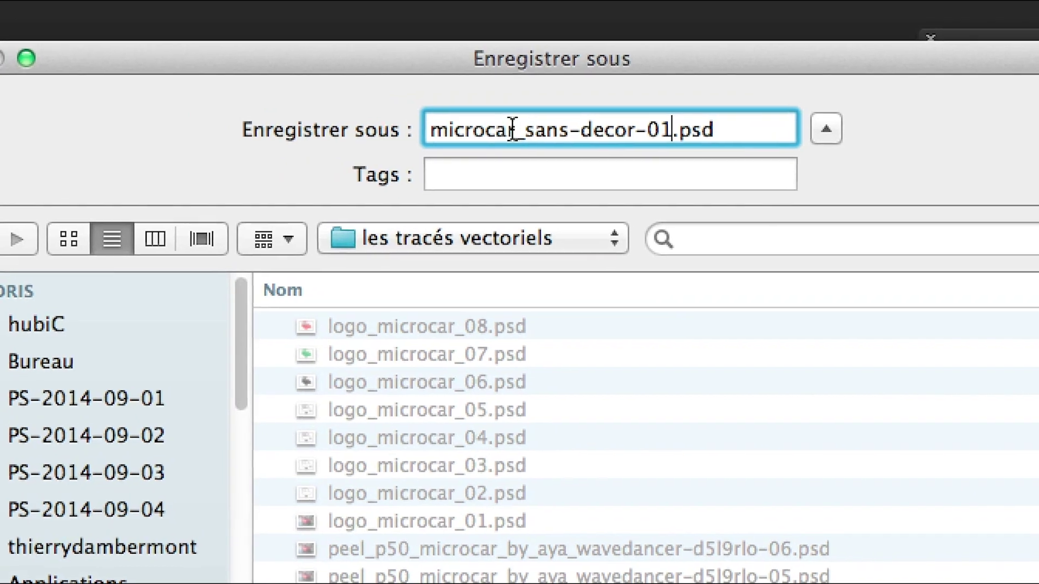
Step: Finish the name as microcar-sans-decor-01.psd, save with Photoshop format options, and resize the layers panel
{"action": "left_click", "coordinate": [466, 117]}
{"action": "key", "text": "Delete"}
{"action": "type", "text": "-"}
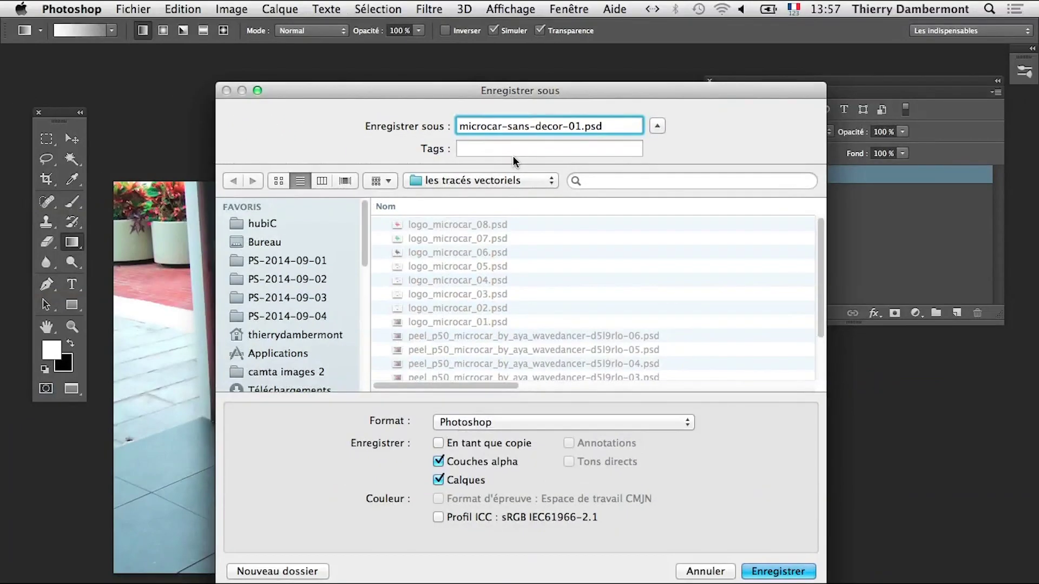
{"action": "left_click", "coordinate": [778, 572]}
{"action": "left_click", "coordinate": [750, 335]}
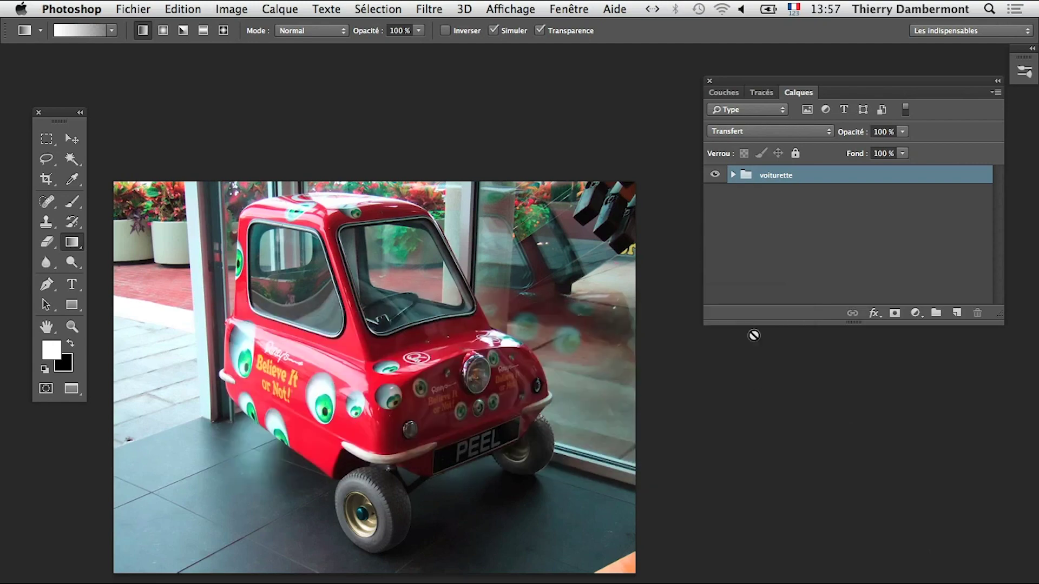
{"action": "left_click_drag", "start_coordinate": [997, 316], "coordinate": [910, 405]}
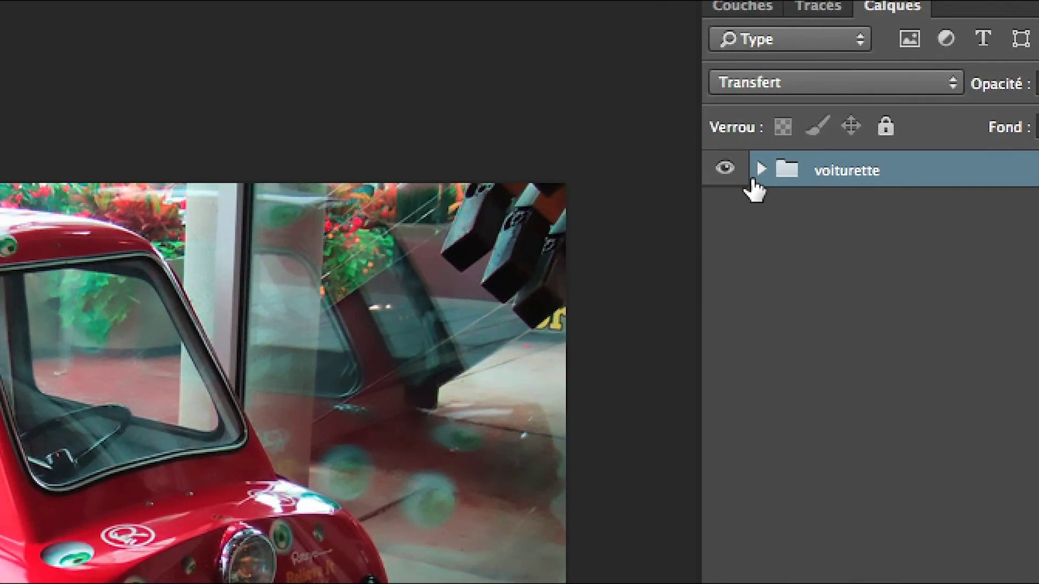
Step: Expand voiturette to review its adjustments, toggle Niveaux 1, collapse it, and show the paths
{"action": "left_click", "coordinate": [757, 165]}
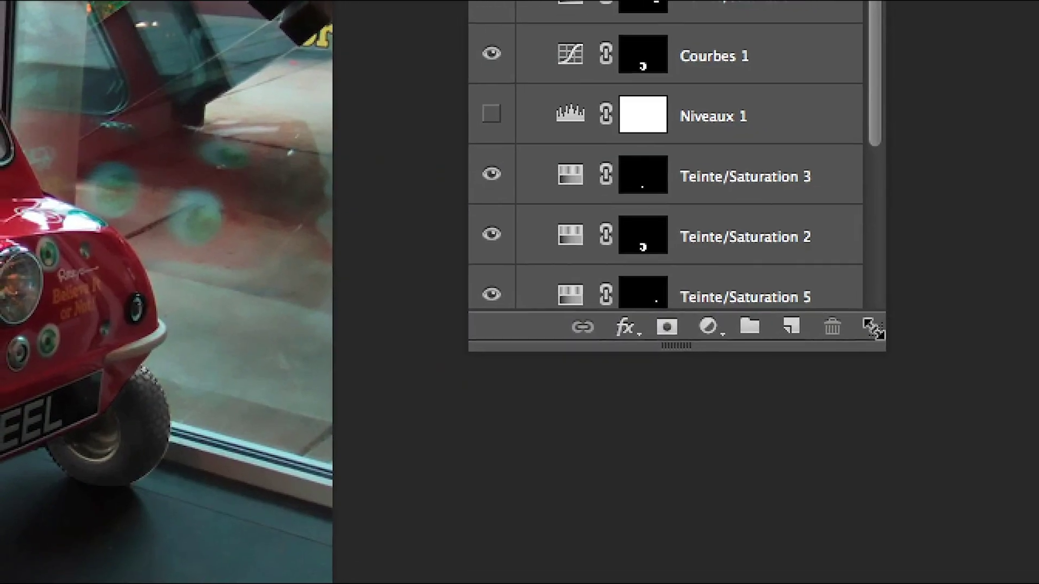
{"action": "left_click_drag", "start_coordinate": [874, 328], "coordinate": [885, 474]}
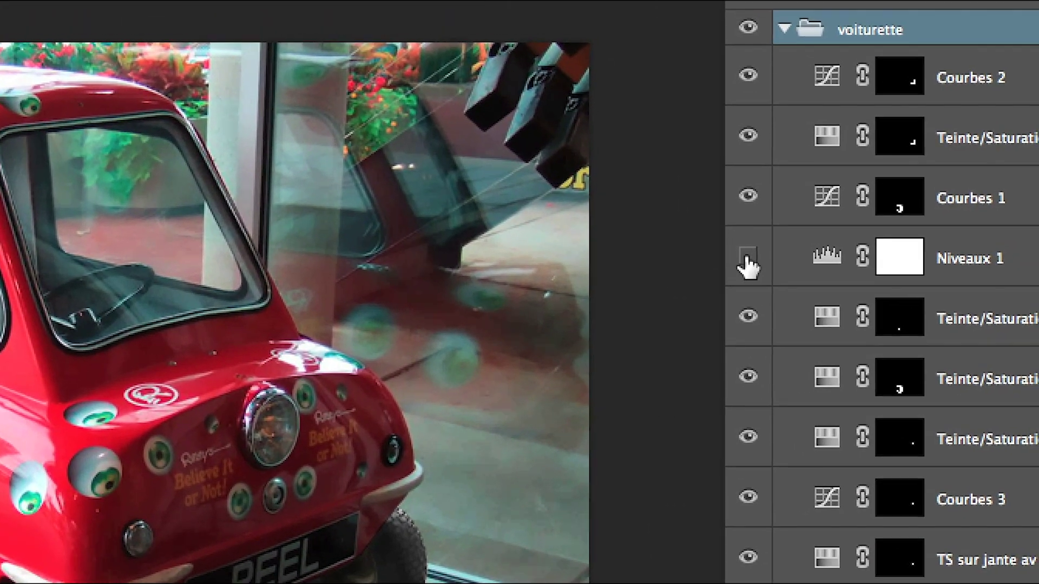
{"action": "left_click", "coordinate": [760, 254]}
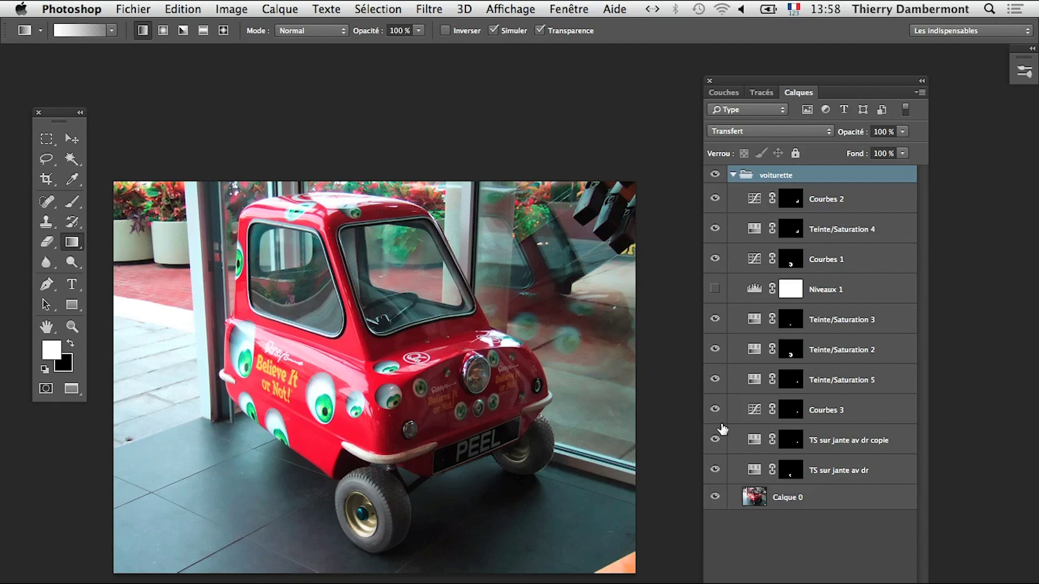
{"action": "left_click", "coordinate": [733, 175]}
{"action": "left_click", "coordinate": [733, 176]}
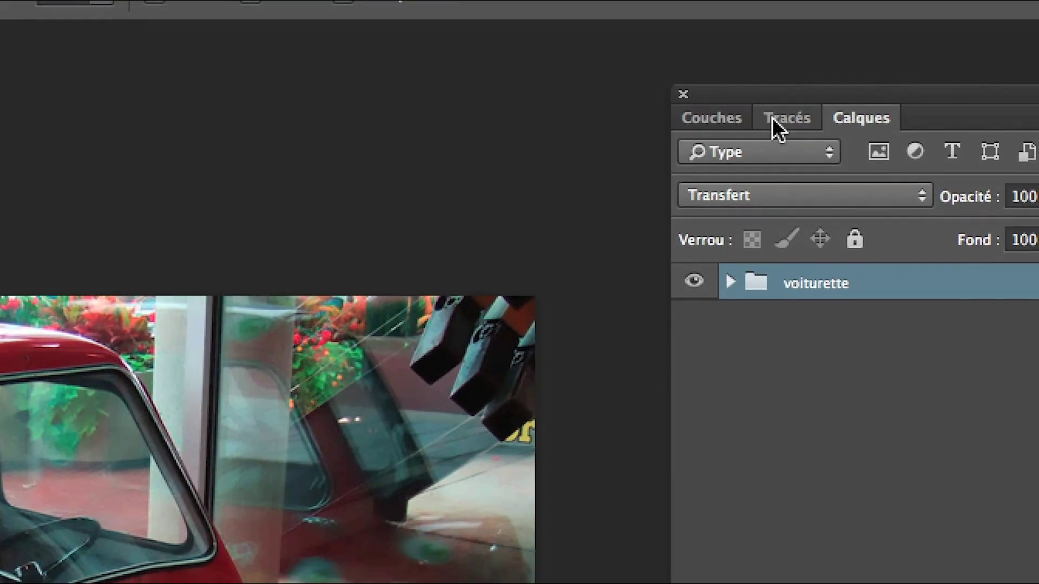
{"action": "left_click", "coordinate": [772, 118]}
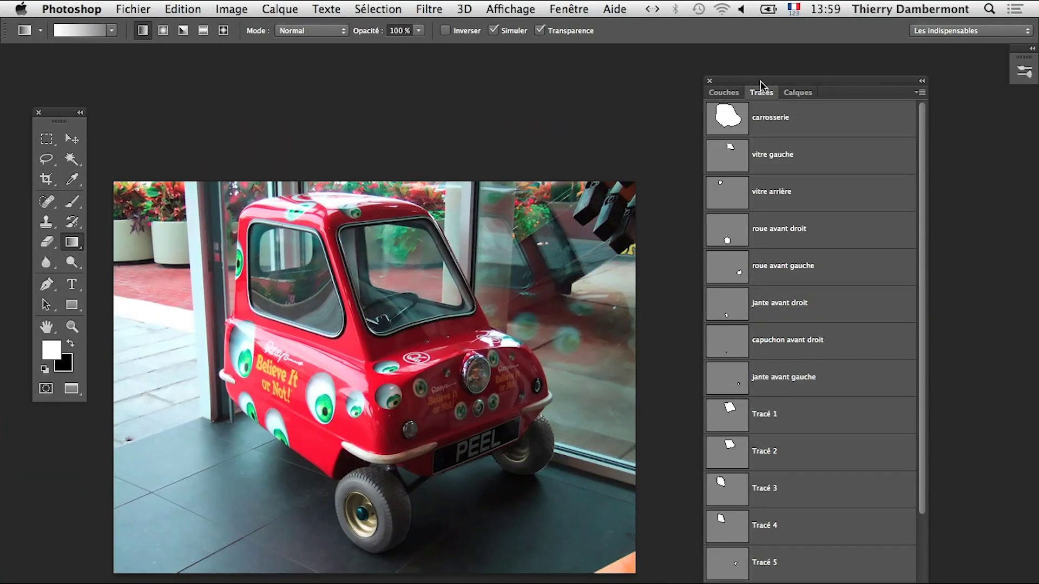
Step: Enlarge the paths list and load the carrosserie path as a selection
{"action": "left_click_drag", "start_coordinate": [760, 85], "coordinate": [737, 67]}
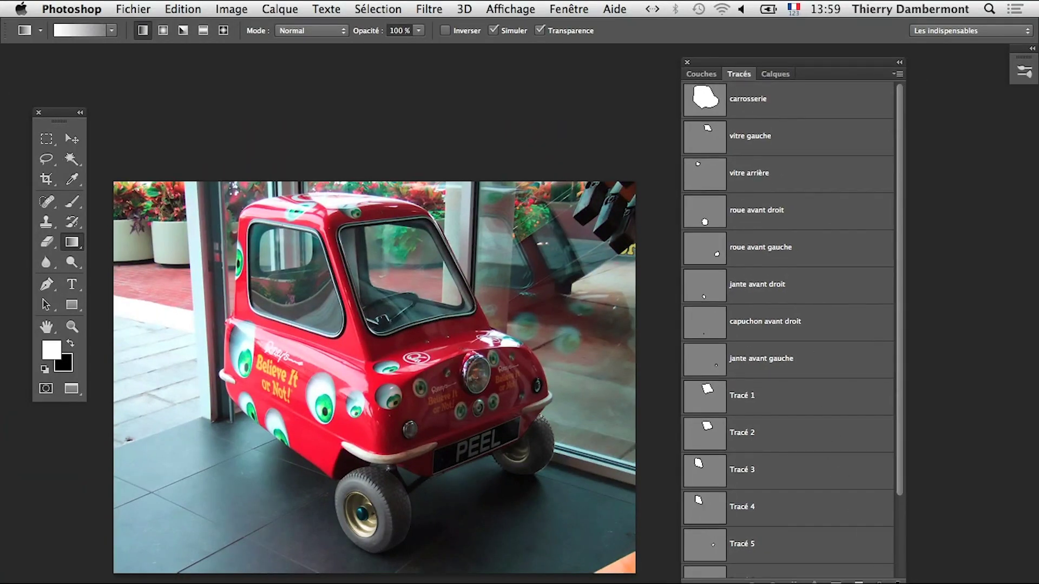
{"action": "left_click_drag", "start_coordinate": [904, 581], "coordinate": [935, 583]}
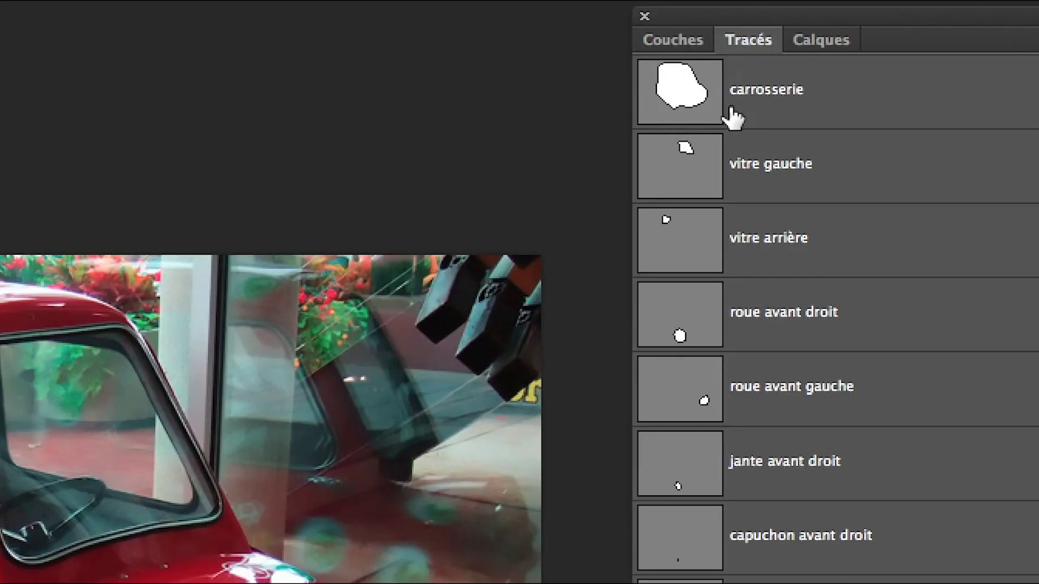
{"action": "left_click_drag", "start_coordinate": [732, 114], "coordinate": [713, 106]}
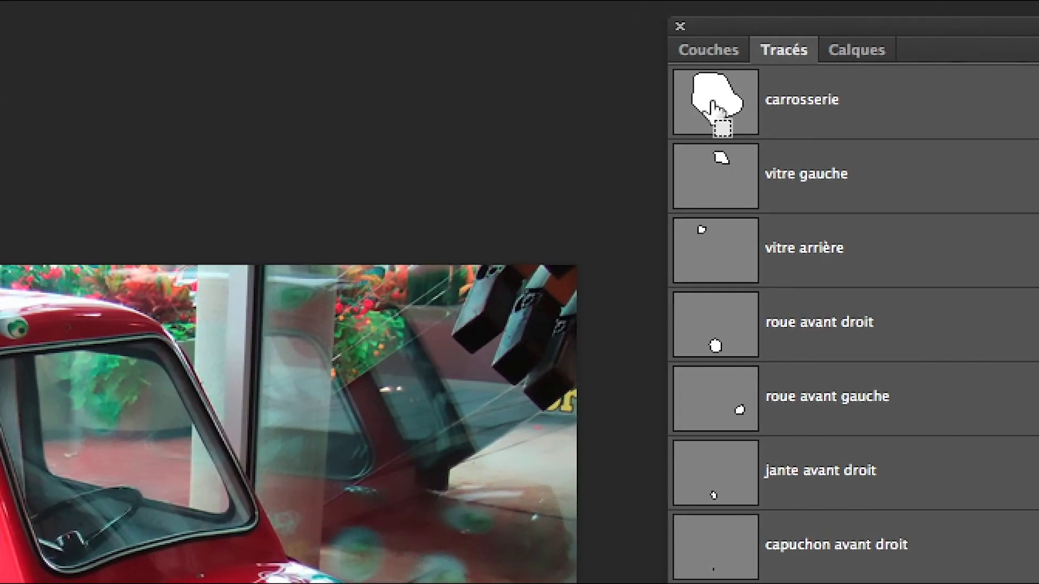
{"action": "left_click", "coordinate": [713, 108], "text": "ctrl"}
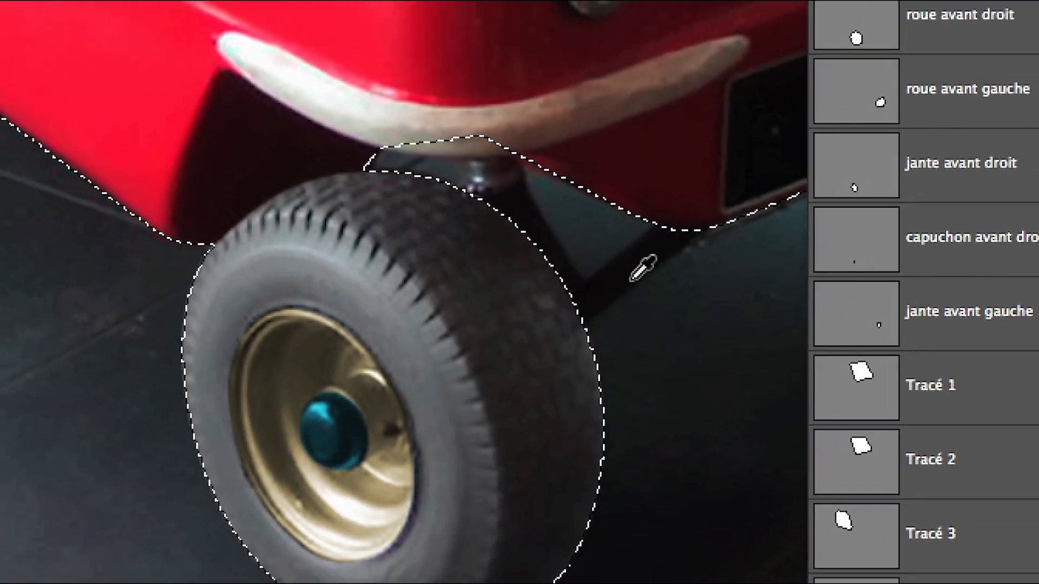
Step: Zoom out and pan to centre the whole car in view
{"action": "key", "text": "ctrl+d"}
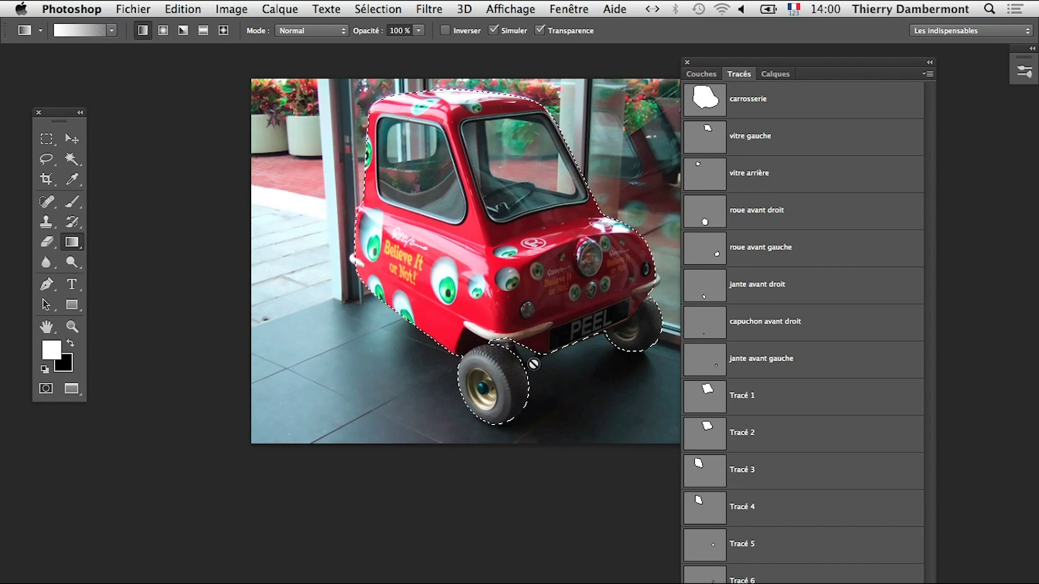
{"action": "left_click_drag", "start_coordinate": [533, 364], "coordinate": [469, 386]}
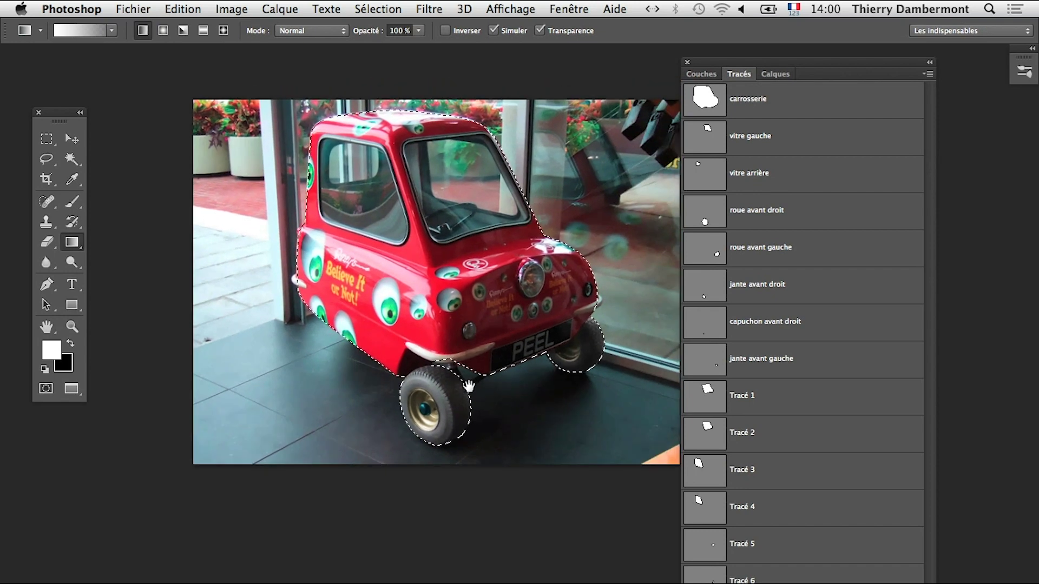
{"action": "scroll", "coordinate": [450, 360], "scroll_direction": "up", "scroll_amount": 2}
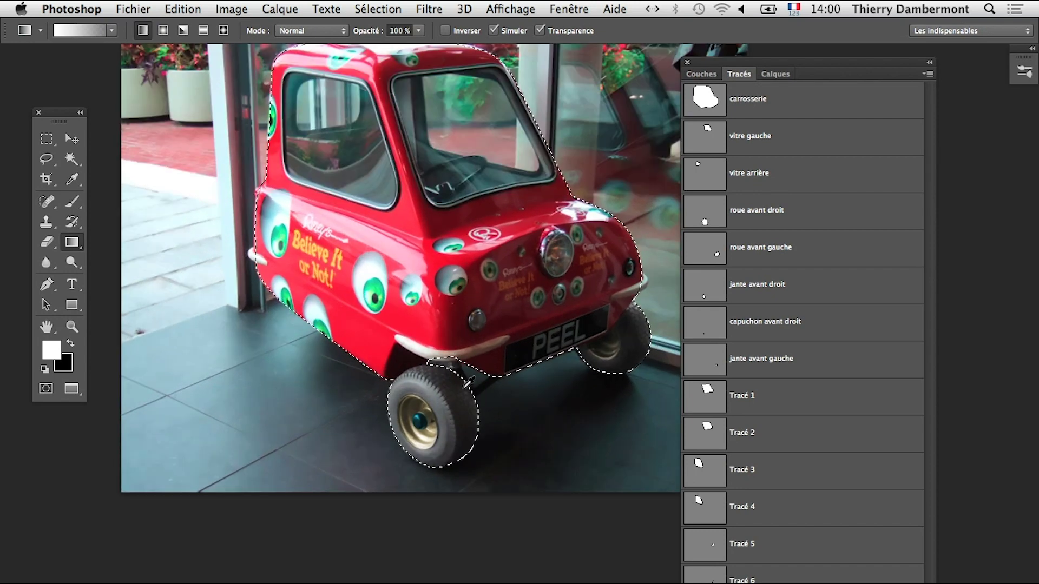
{"action": "scroll", "coordinate": [260, 262], "scroll_direction": "up", "scroll_amount": 1}
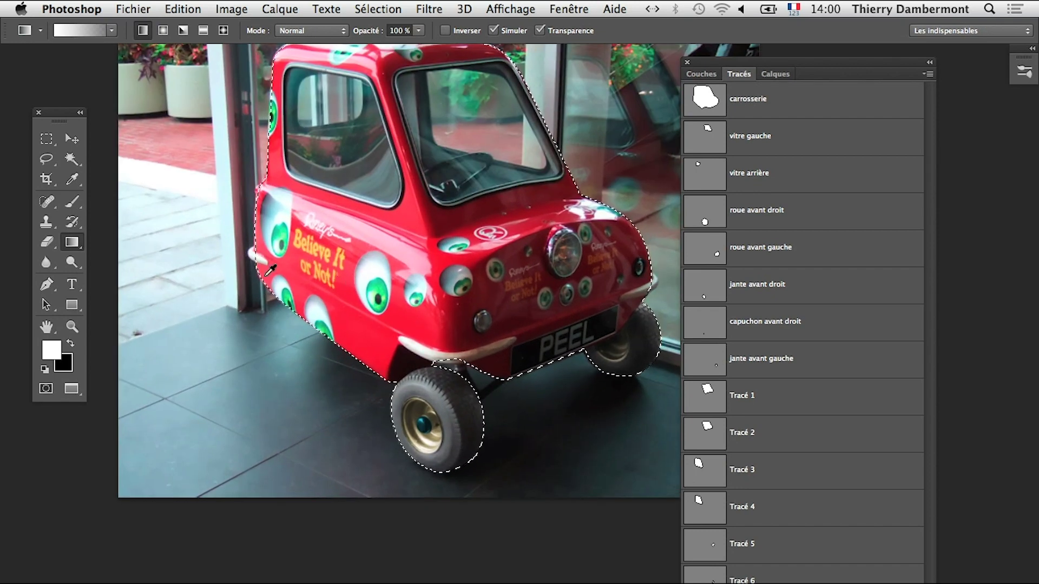
{"action": "scroll", "coordinate": [416, 259], "scroll_direction": "down", "scroll_amount": 2}
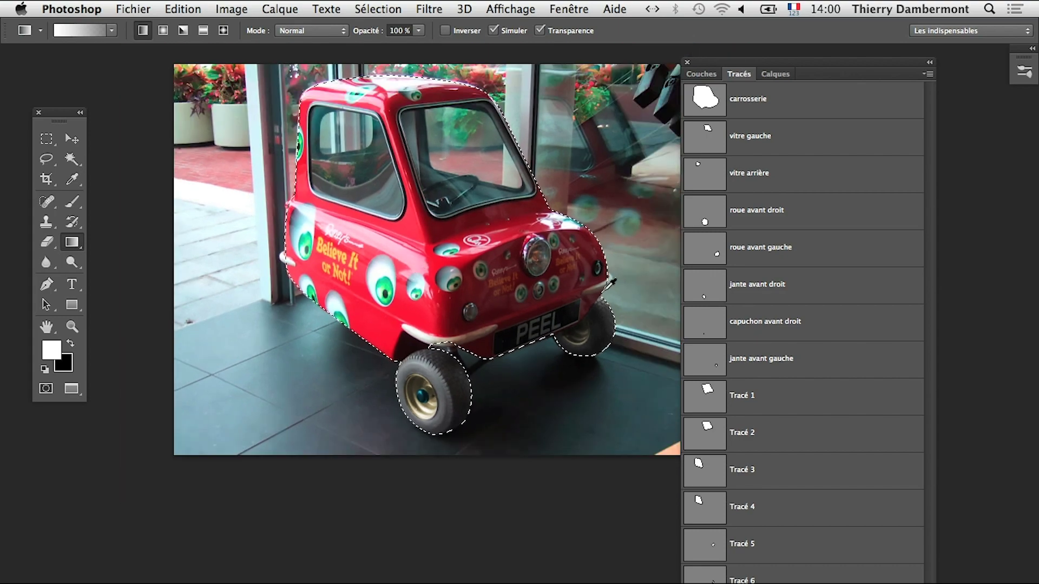
{"action": "scroll", "coordinate": [611, 281], "scroll_direction": "up", "scroll_amount": 4}
{"action": "scroll", "coordinate": [615, 267], "scroll_direction": "up", "scroll_amount": 1}
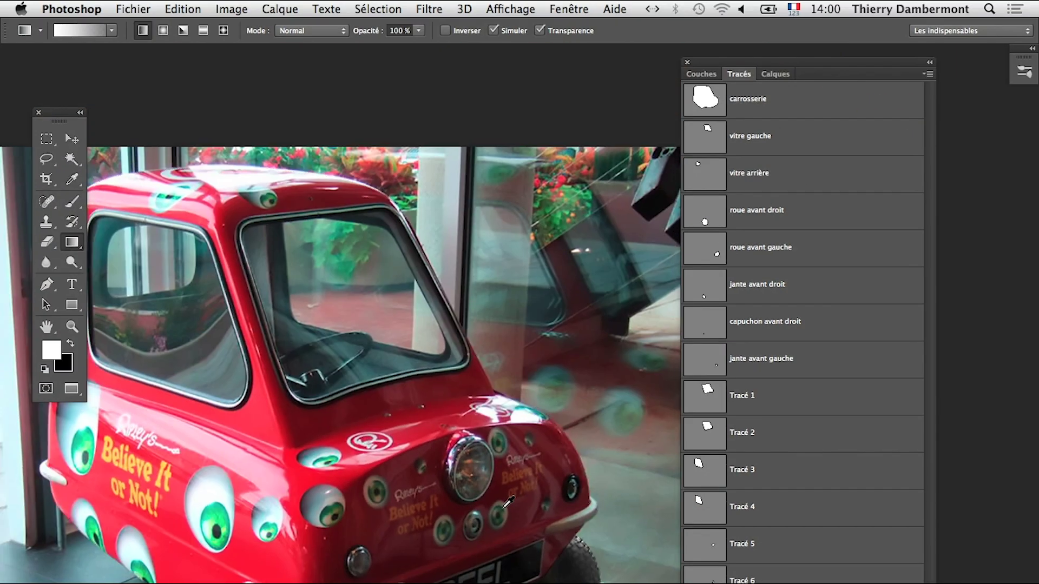
Step: Subtract the vitre arrière window path from the car selection and fit the photo in view
{"action": "key", "text": "ctrl+minus"}
{"action": "left_click_drag", "start_coordinate": [401, 474], "coordinate": [415, 379]}
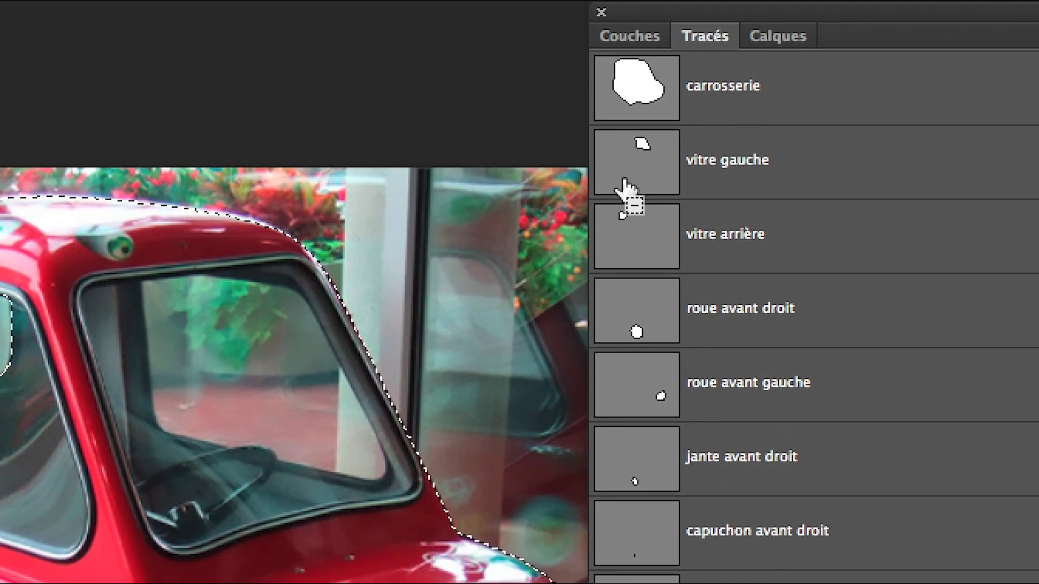
{"action": "left_click", "coordinate": [627, 210], "text": "ctrl+shift"}
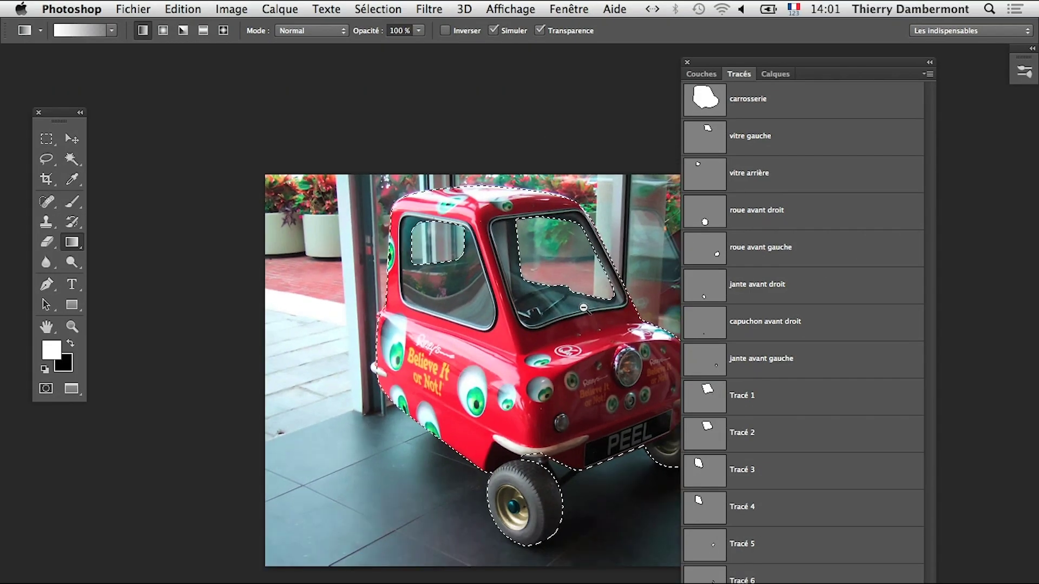
{"action": "left_click", "coordinate": [599, 280], "text": "alt"}
{"action": "left_click_drag", "start_coordinate": [554, 354], "coordinate": [448, 297]}
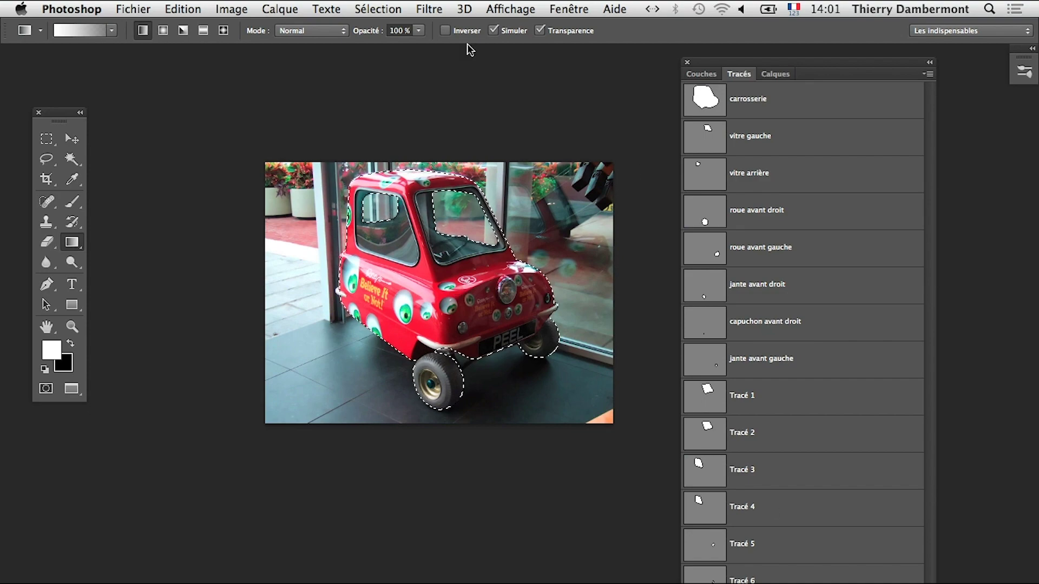
Step: Save the selection as a channel named 'toute la voiture' and show the Couches list
{"action": "left_click", "coordinate": [378, 8]}
{"action": "left_click", "coordinate": [508, 328]}
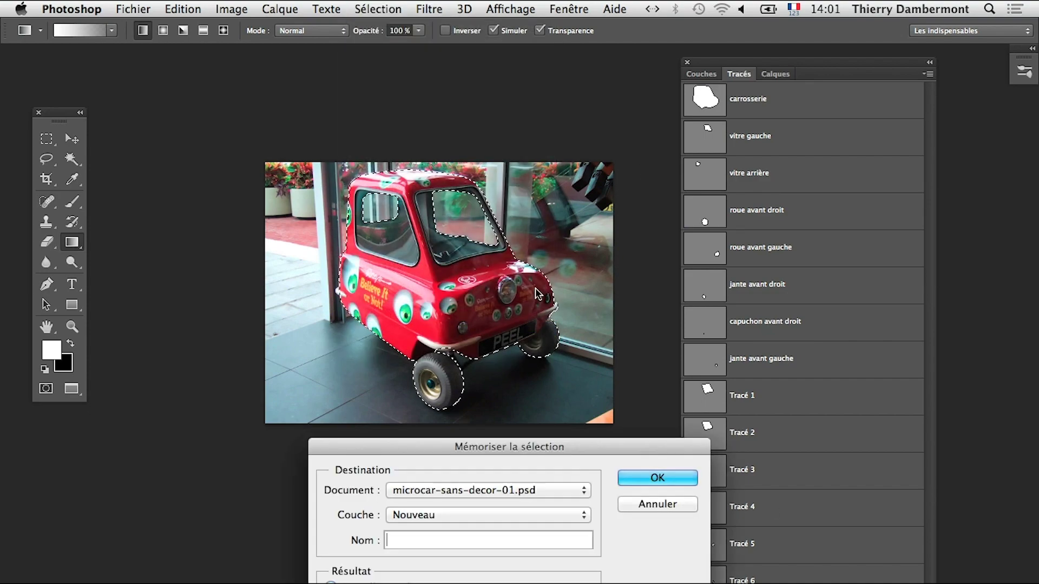
{"action": "type", "text": "to"}
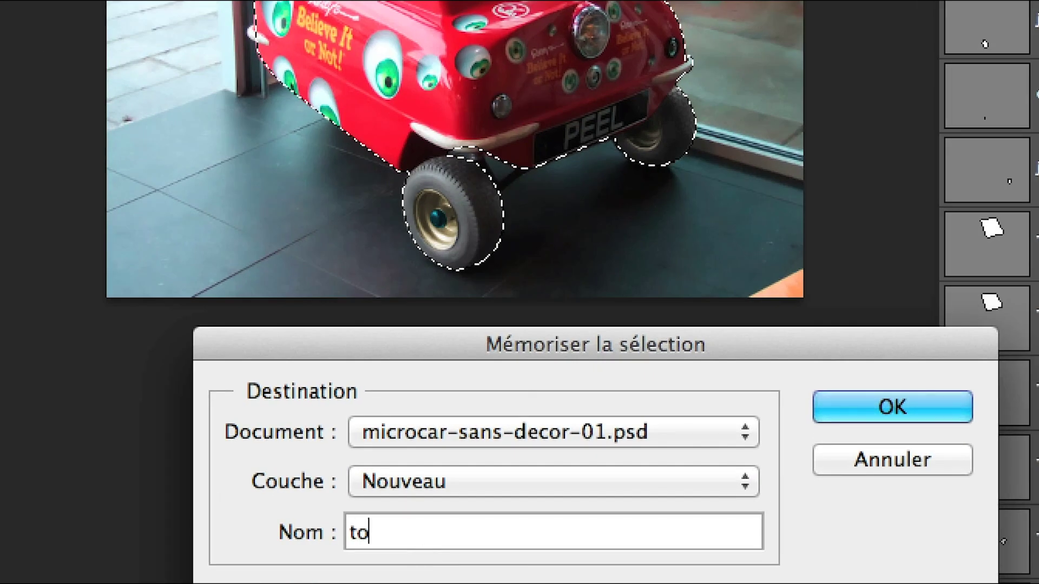
{"action": "type", "text": "ute la voitur"}
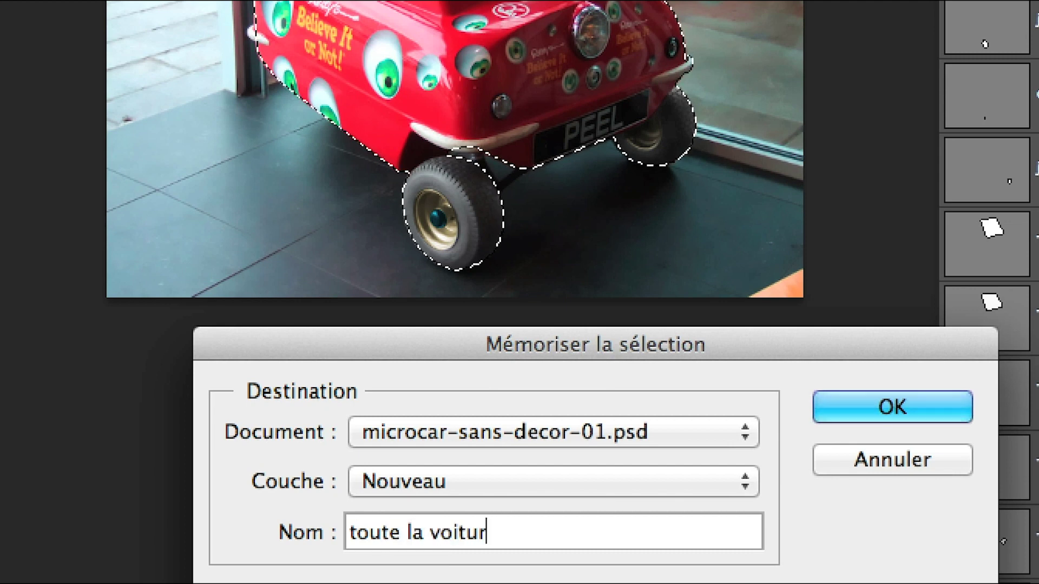
{"action": "type", "text": "e"}
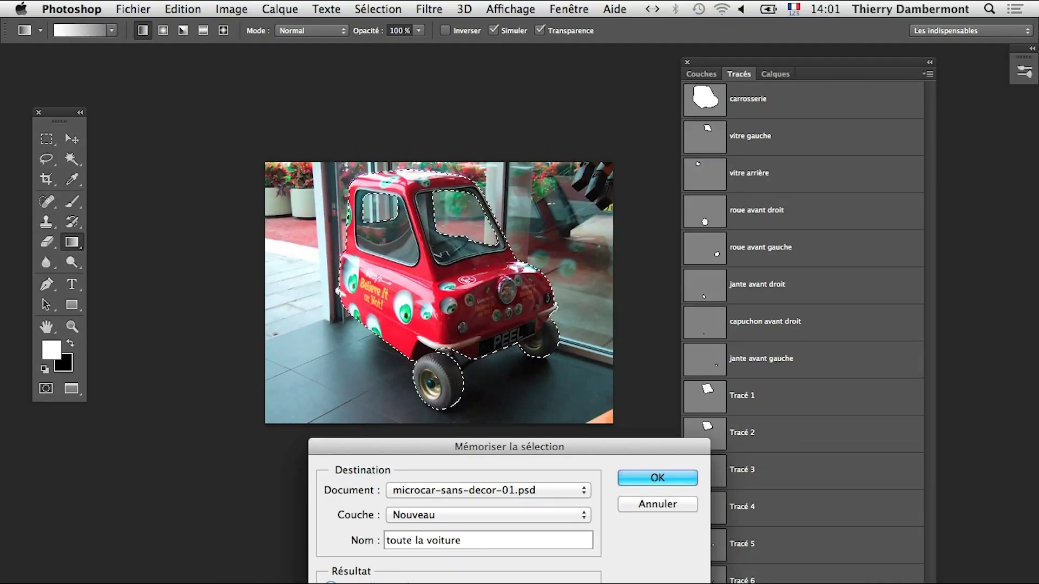
{"action": "left_click", "coordinate": [648, 478]}
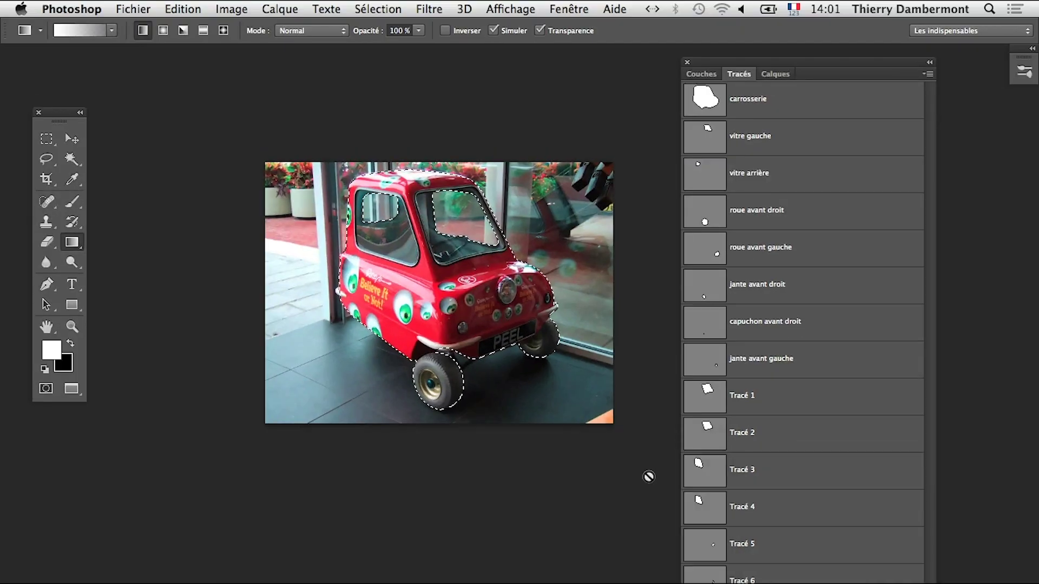
{"action": "left_click", "coordinate": [701, 73]}
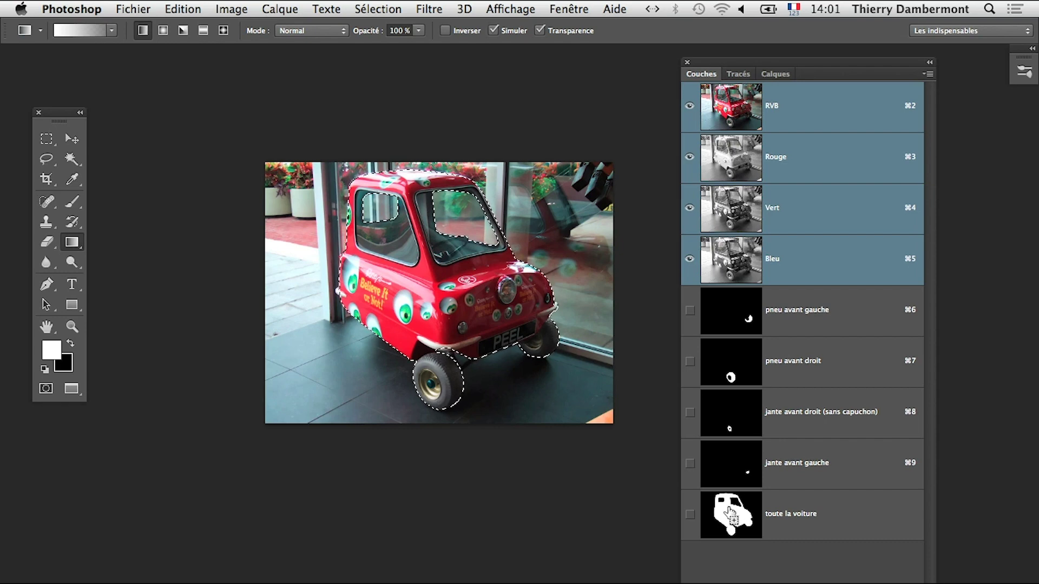
Step: Return to Photoshop, zoom and pan over the car, and show the Calques layers list
{"action": "key", "text": "super+Tab"}
{"action": "key", "text": "super+Tab"}
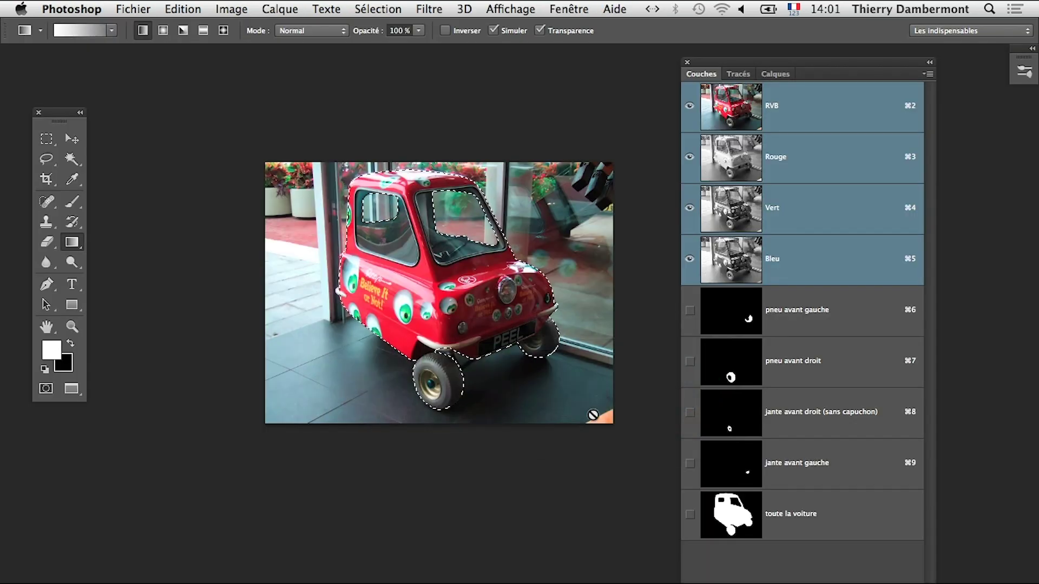
{"action": "scroll", "coordinate": [454, 282], "scroll_direction": "up", "scroll_amount": 3}
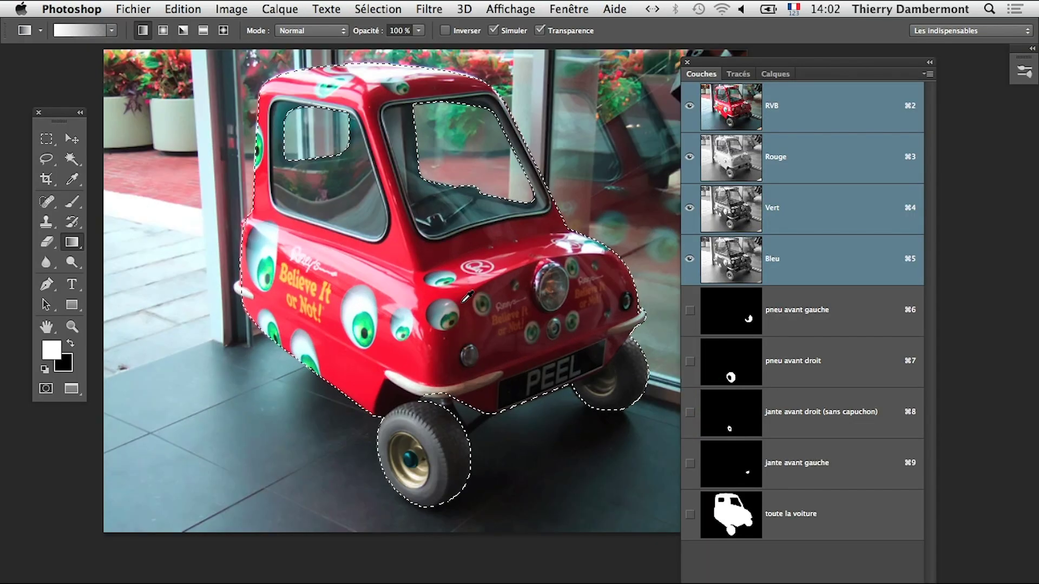
{"action": "left_click_drag", "start_coordinate": [468, 339], "coordinate": [444, 393]}
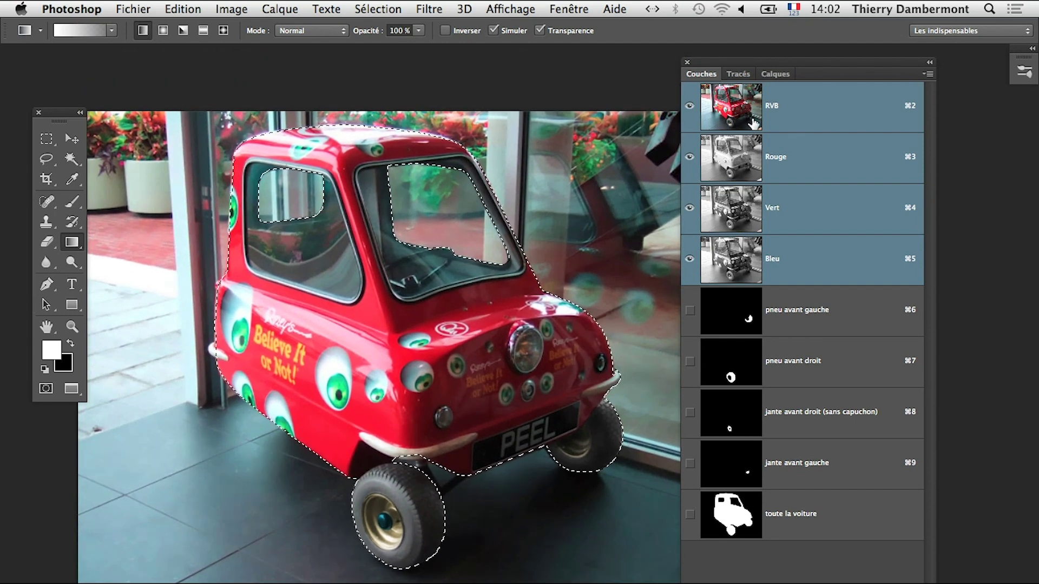
{"action": "left_click", "coordinate": [739, 74]}
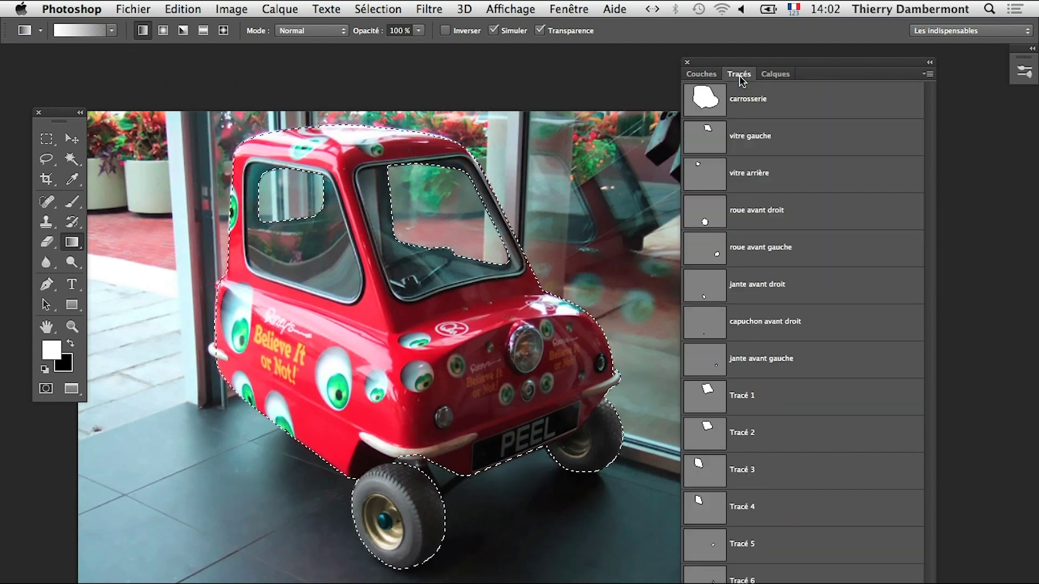
{"action": "left_click", "coordinate": [772, 74]}
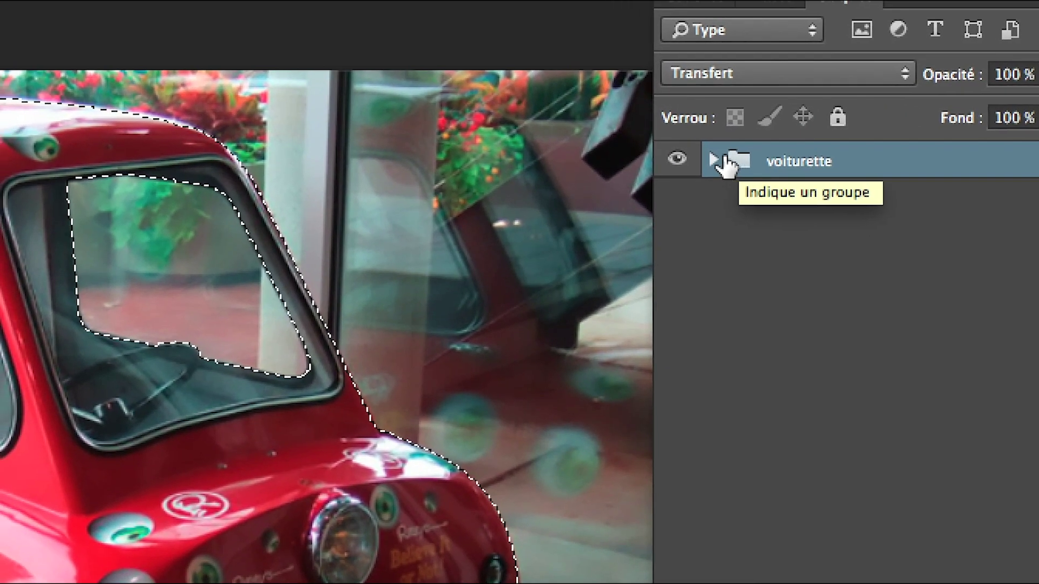
Step: Toggle the voiturette group's Courbes 1 and Teinte/Saturation 2 adjustments to compare, then collapse the group
{"action": "left_click", "coordinate": [717, 160]}
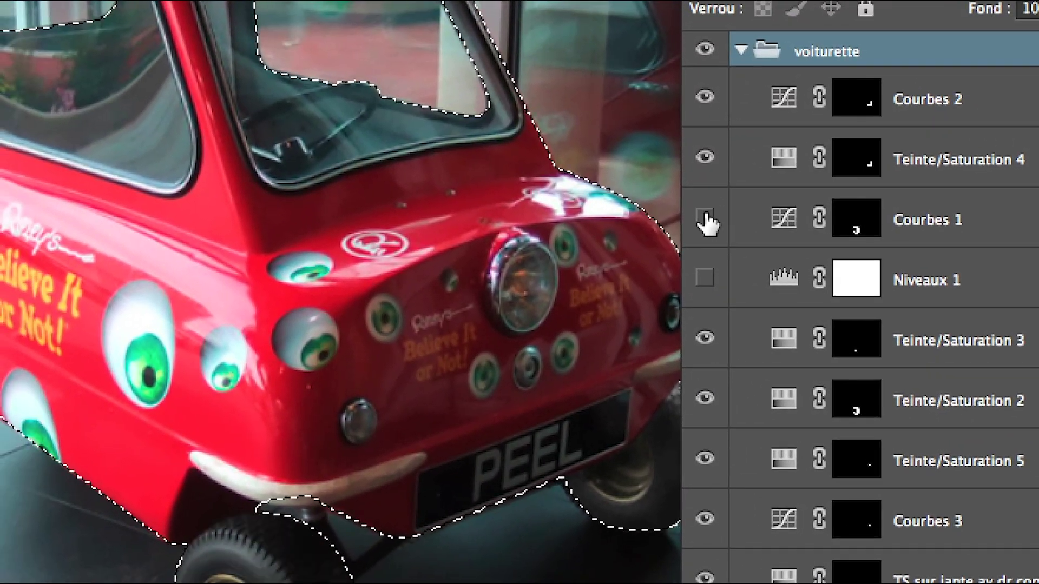
{"action": "left_click", "coordinate": [705, 215]}
{"action": "left_click", "coordinate": [706, 173]}
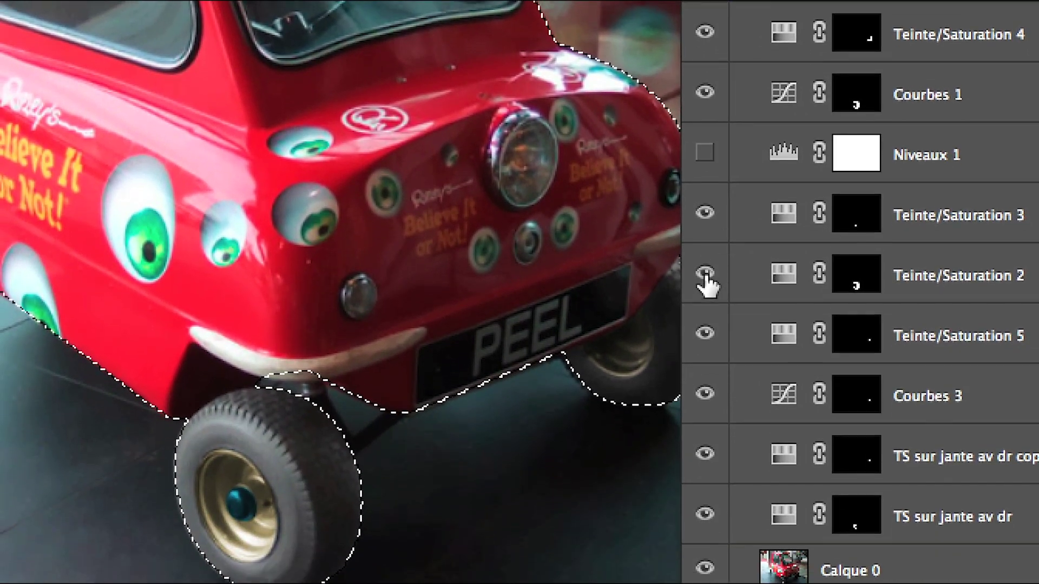
{"action": "left_click", "coordinate": [705, 270]}
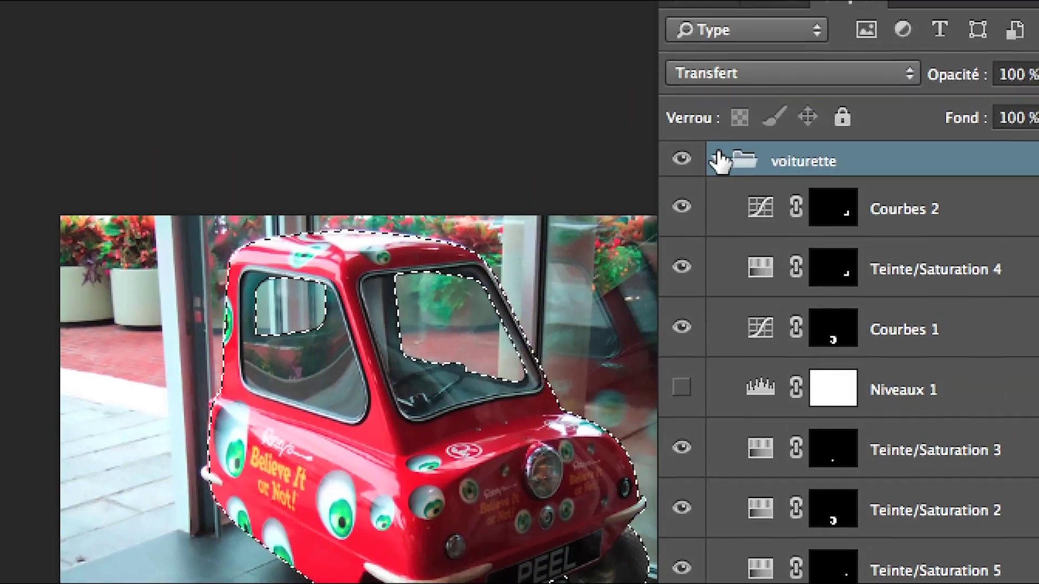
{"action": "left_click", "coordinate": [716, 159]}
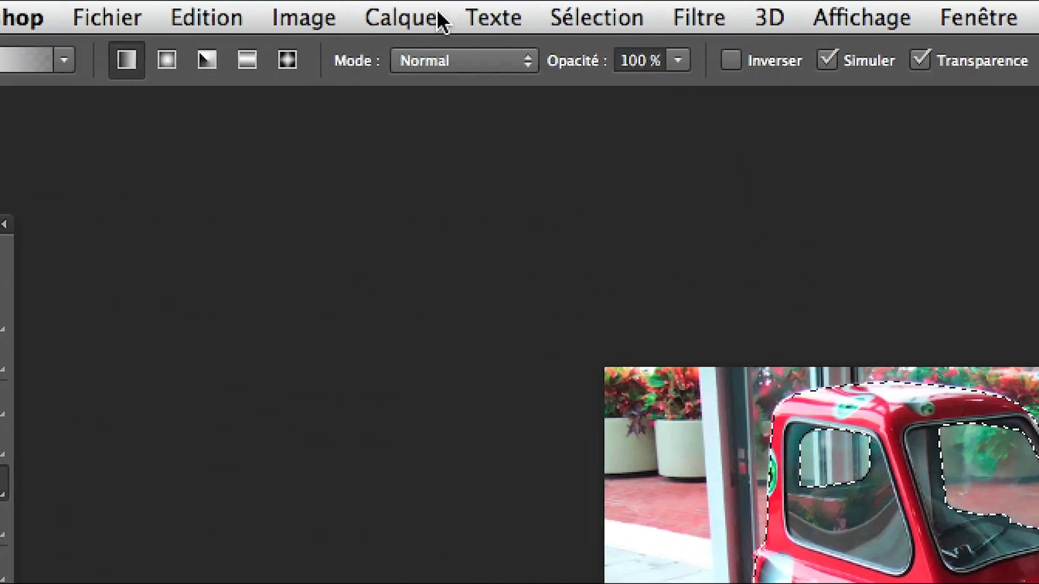
Step: Mask the voiturette group with Faire apparaître la sélection and zoom in on the isolated car
{"action": "left_click", "coordinate": [440, 19]}
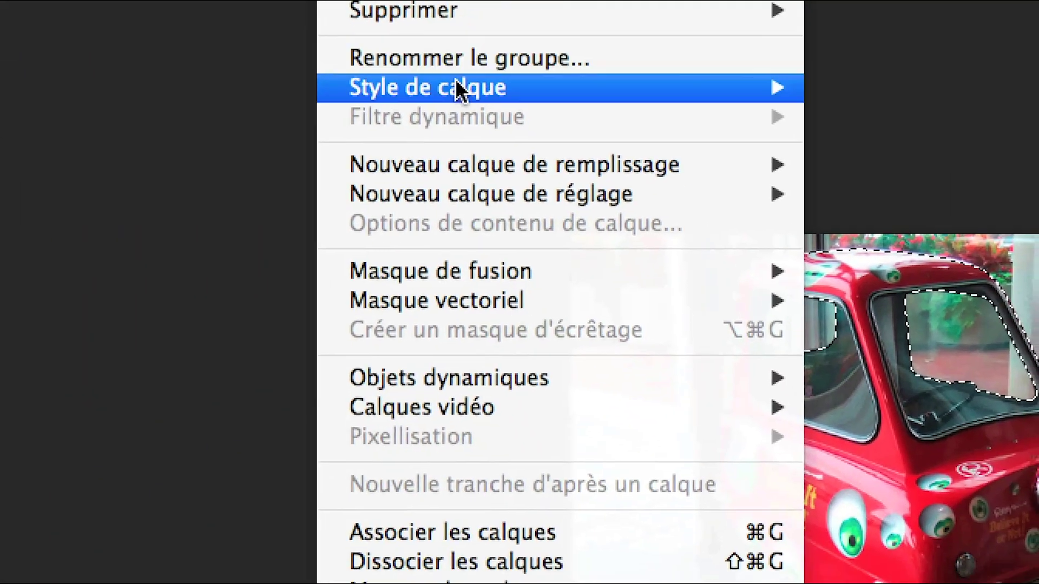
{"action": "mouse_move", "coordinate": [108, 117]}
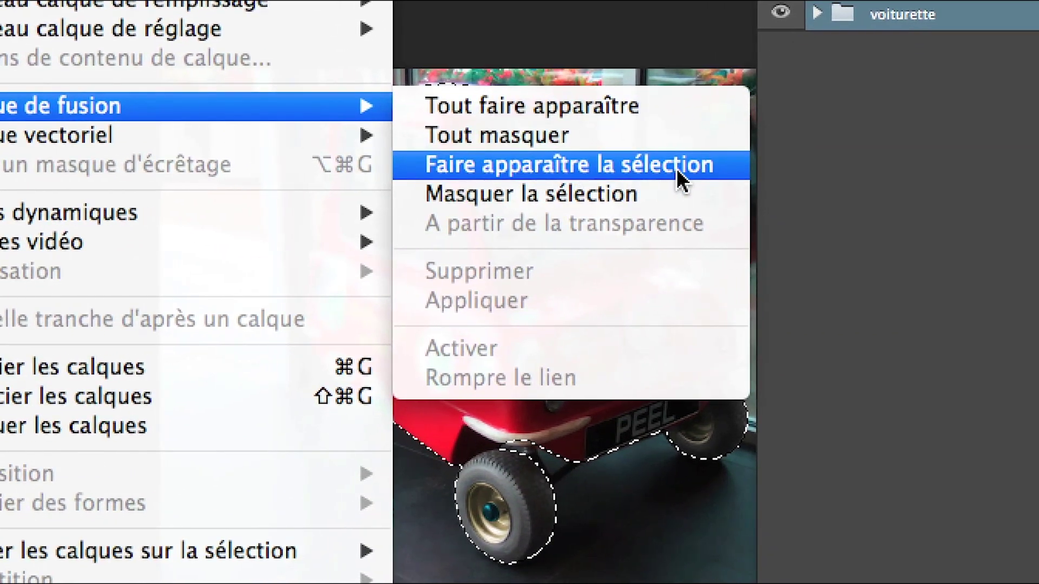
{"action": "left_click", "coordinate": [642, 167]}
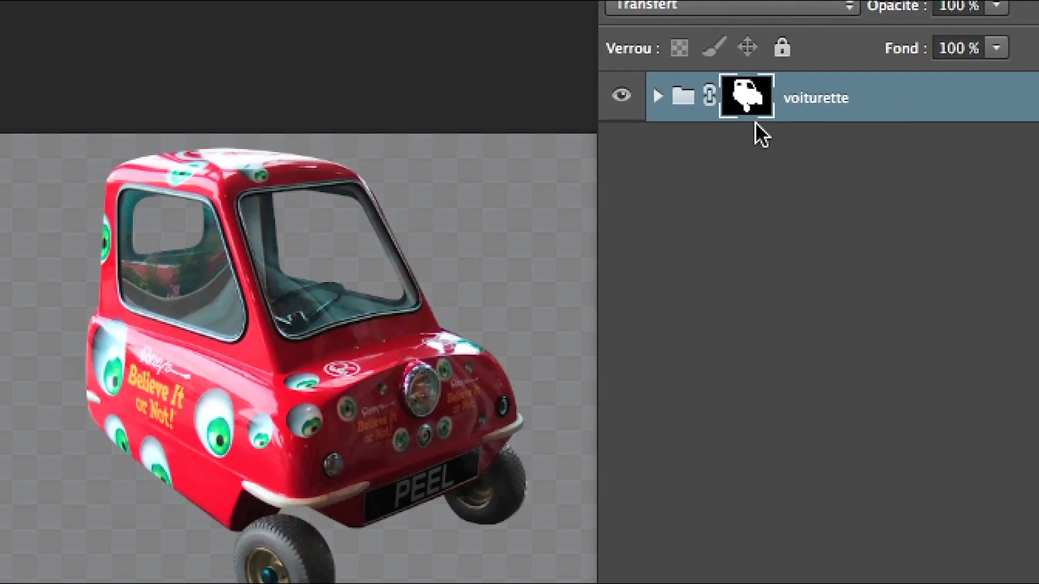
{"action": "left_click_drag", "start_coordinate": [754, 123], "coordinate": [758, 130]}
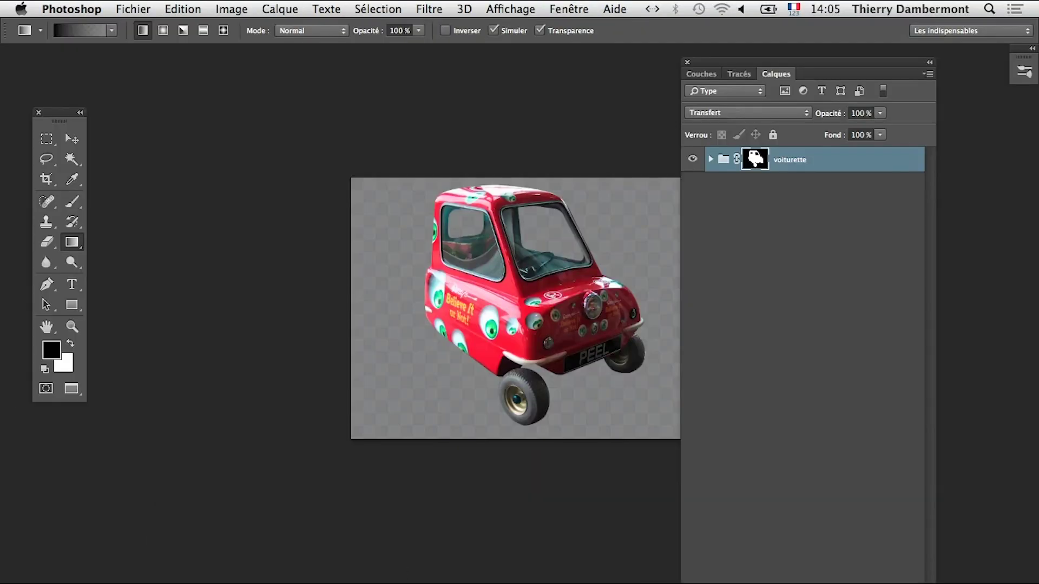
{"action": "key", "text": "super+plus"}
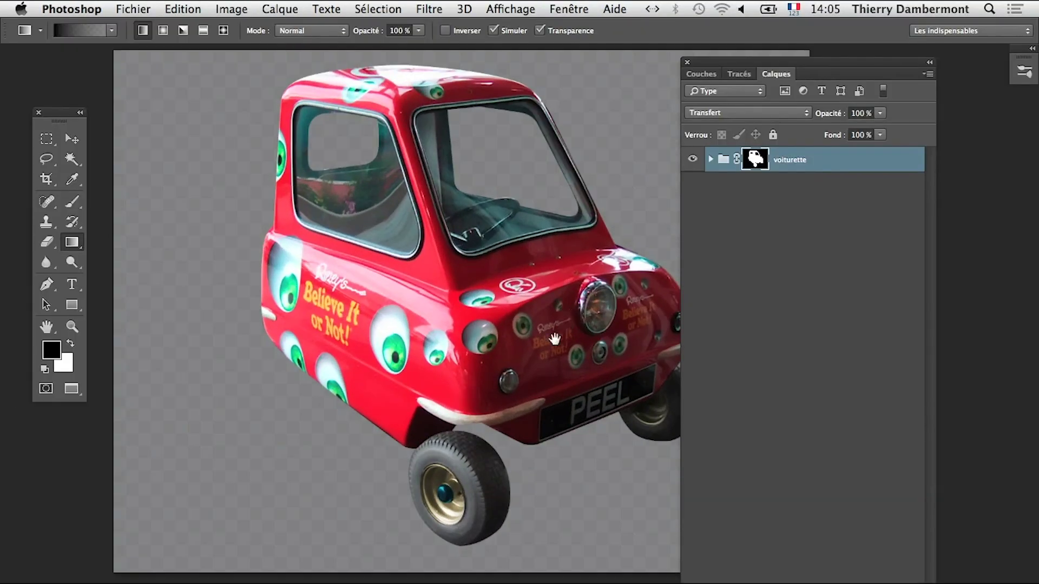
Step: Save the document as microcar-sans-decor-02.psd, zoom out, and launch Firefox
{"action": "left_click", "coordinate": [133, 8]}
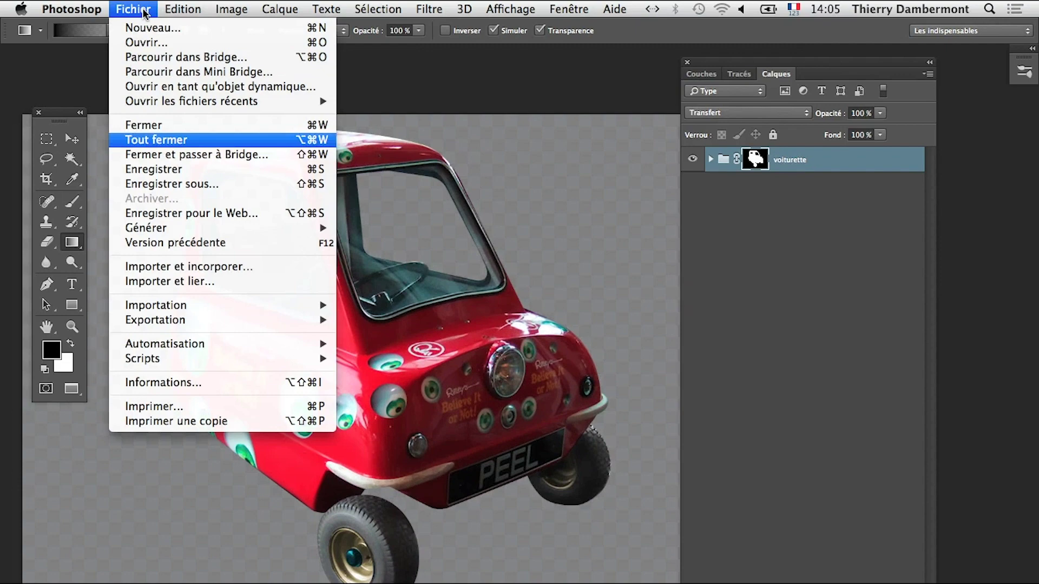
{"action": "left_click", "coordinate": [210, 183]}
{"action": "left_click", "coordinate": [576, 125]}
{"action": "key", "text": "BackSpace"}
{"action": "type", "text": "2"}
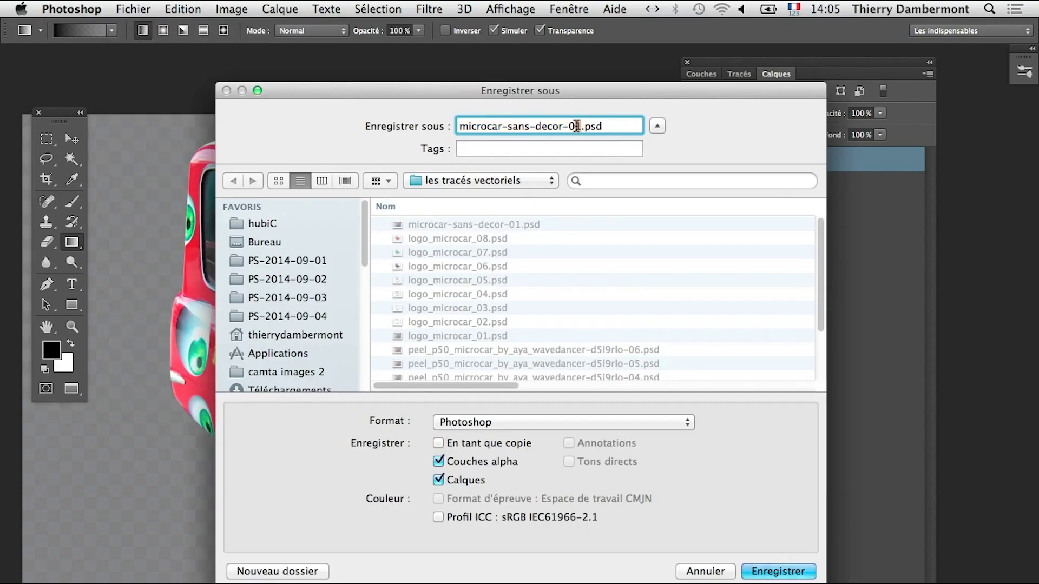
{"action": "left_click", "coordinate": [801, 572]}
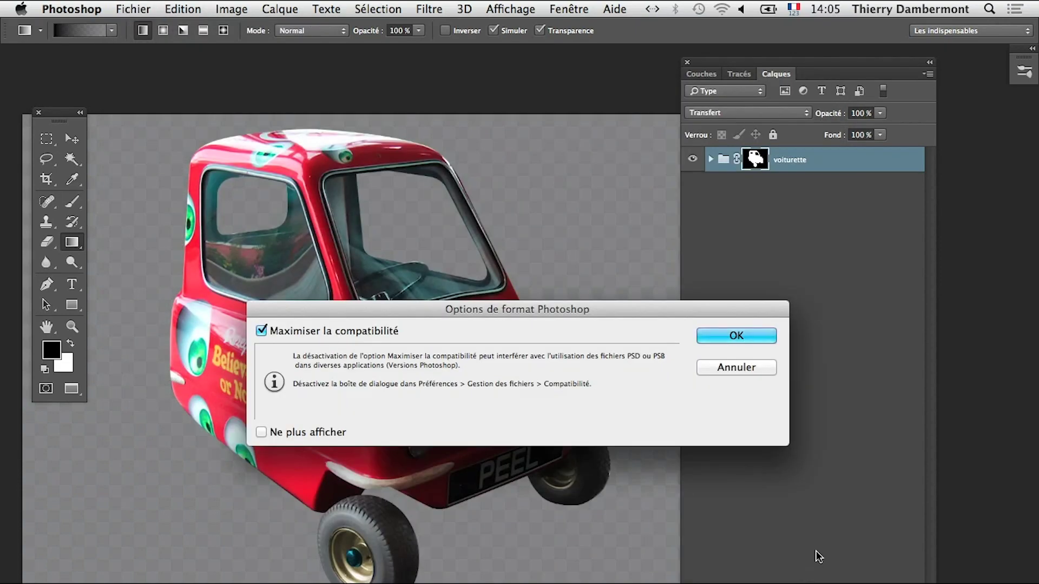
{"action": "left_click", "coordinate": [746, 339]}
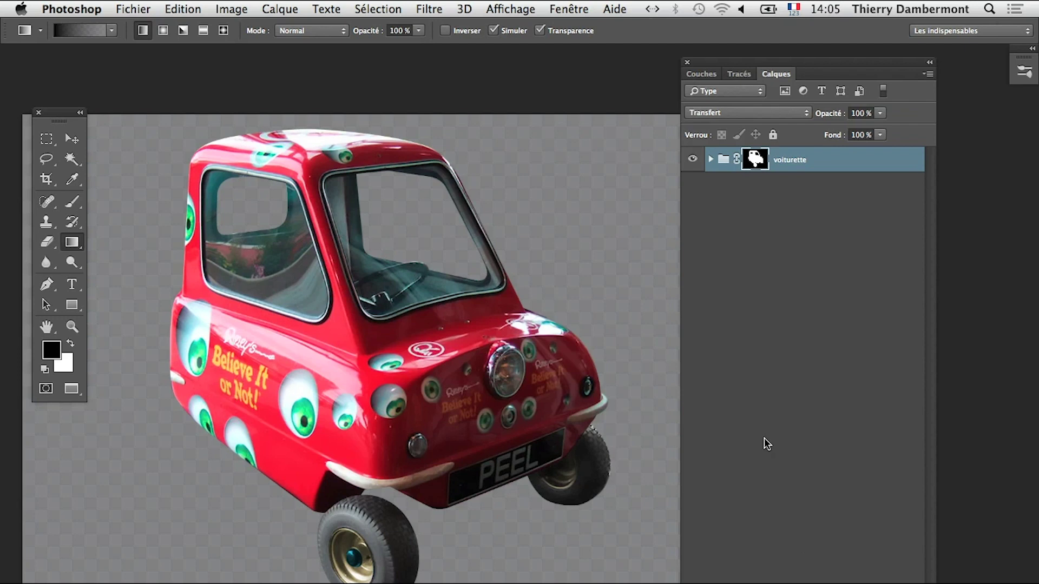
{"action": "left_click", "coordinate": [472, 414], "text": "alt"}
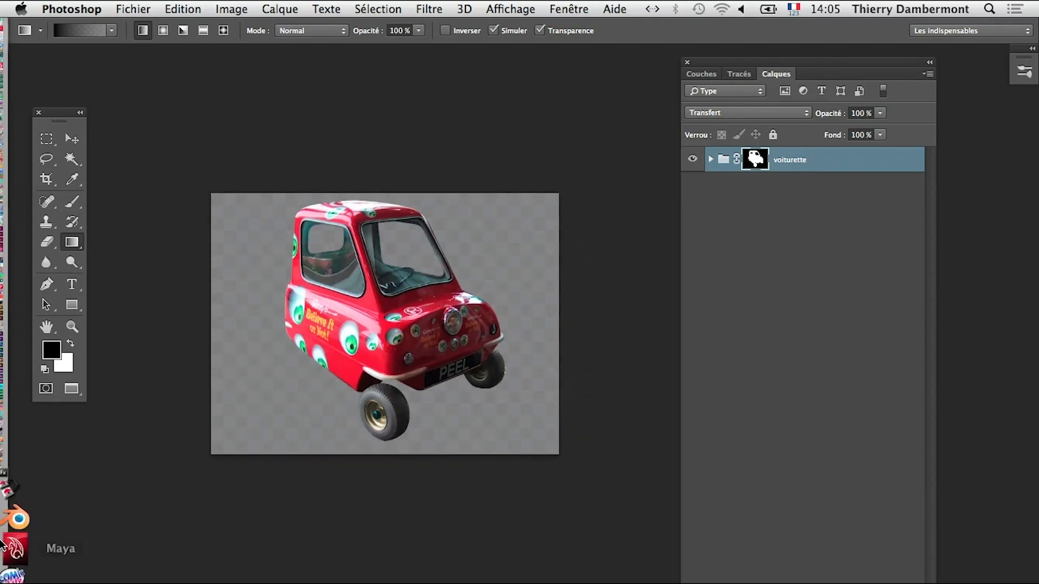
{"action": "left_click", "coordinate": [8, 76]}
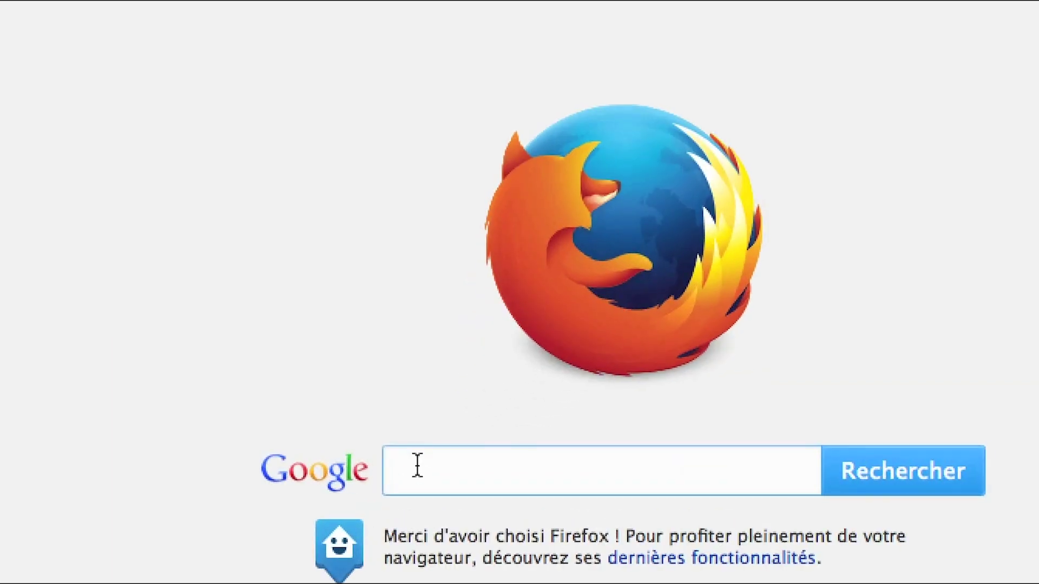
Step: Search Google Images for 'moon nasa' with the size filter set to larger than 4 Mpx
{"action": "type", "text": "moon"}
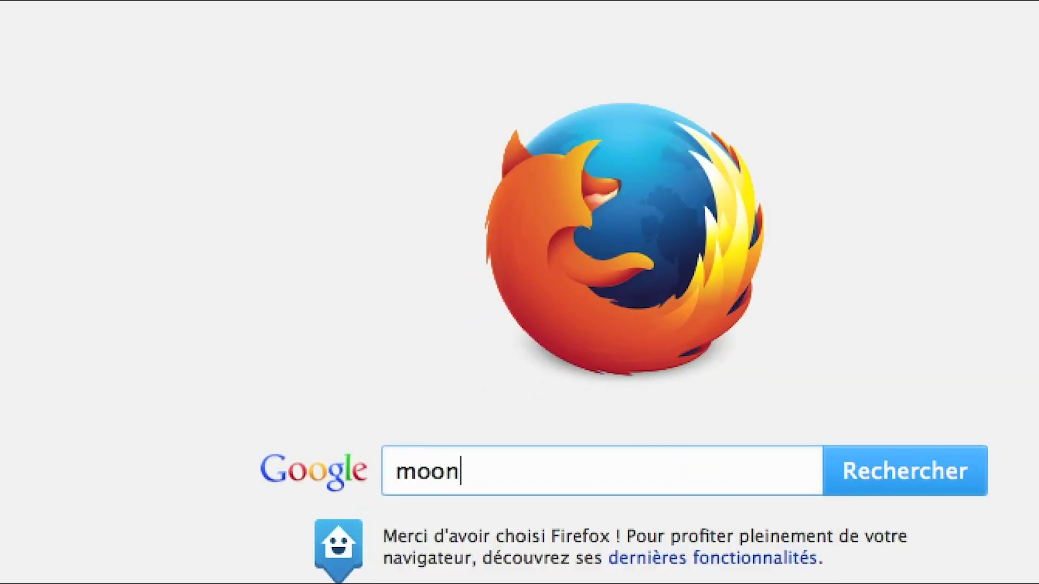
{"action": "type", "text": " nasa"}
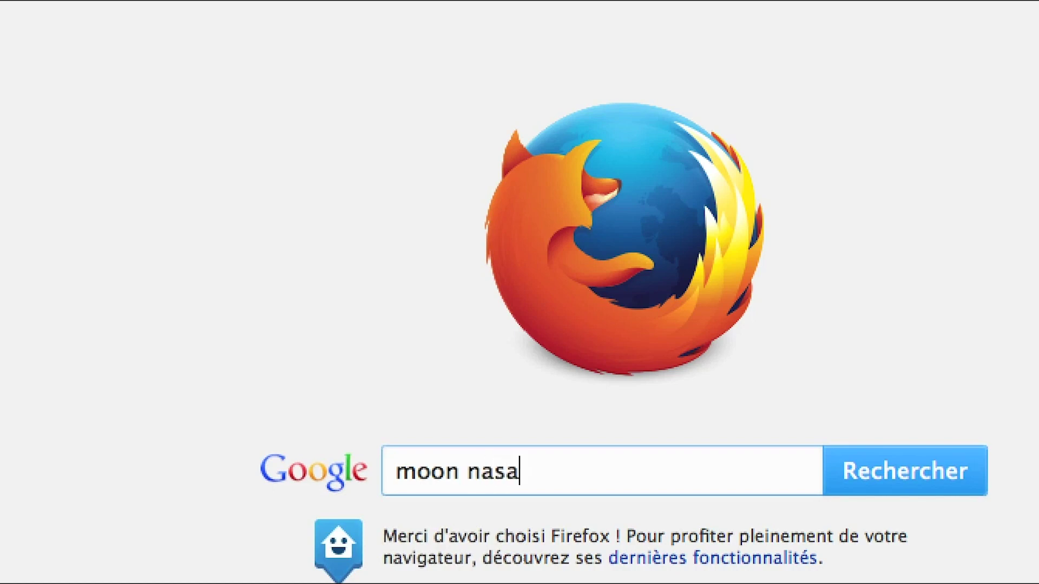
{"action": "key", "text": "Return"}
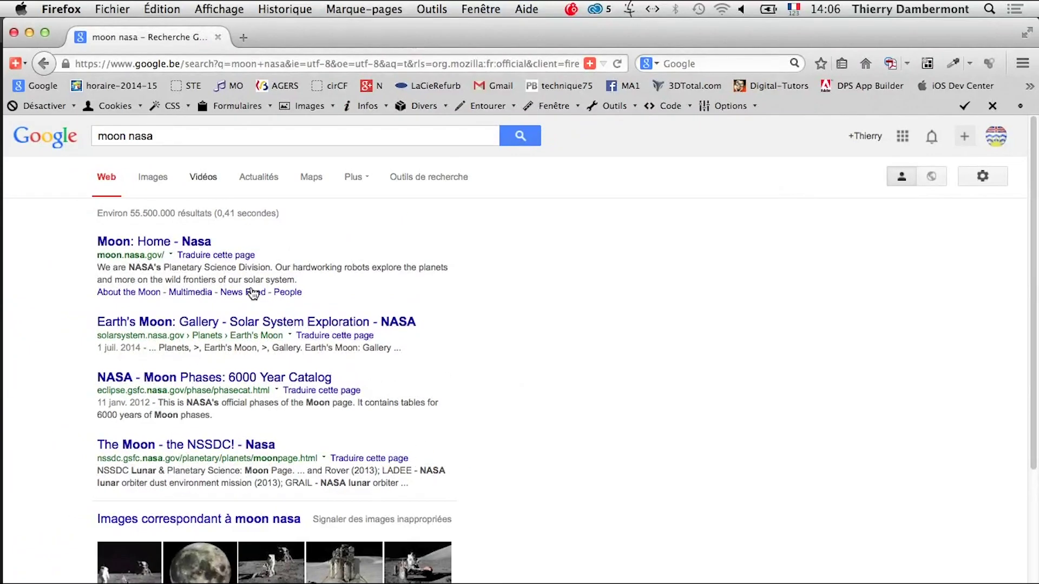
{"action": "left_click", "coordinate": [150, 178]}
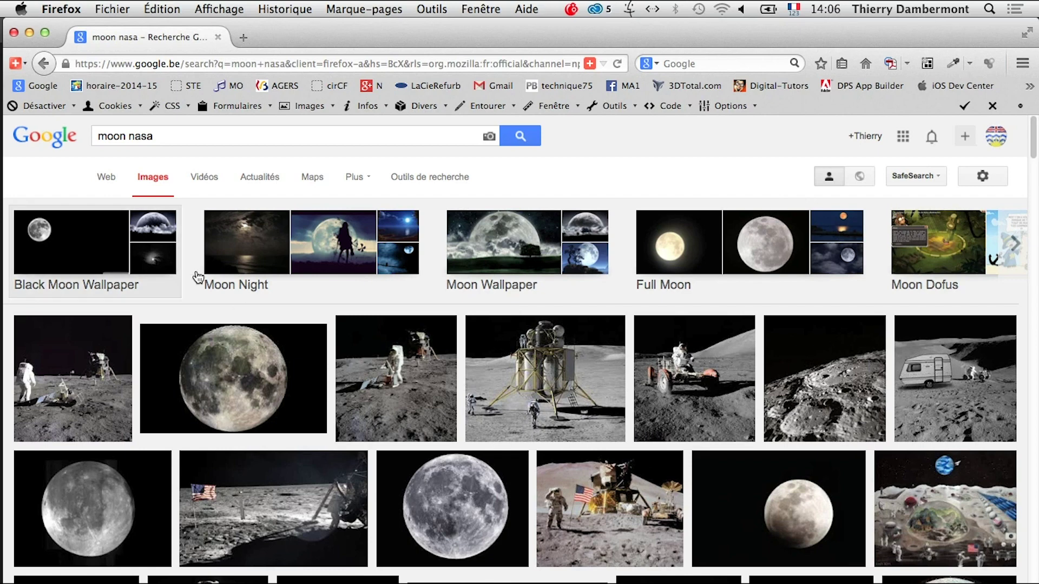
{"action": "left_click", "coordinate": [413, 177]}
{"action": "left_click", "coordinate": [105, 211]}
{"action": "mouse_move", "coordinate": [126, 312]}
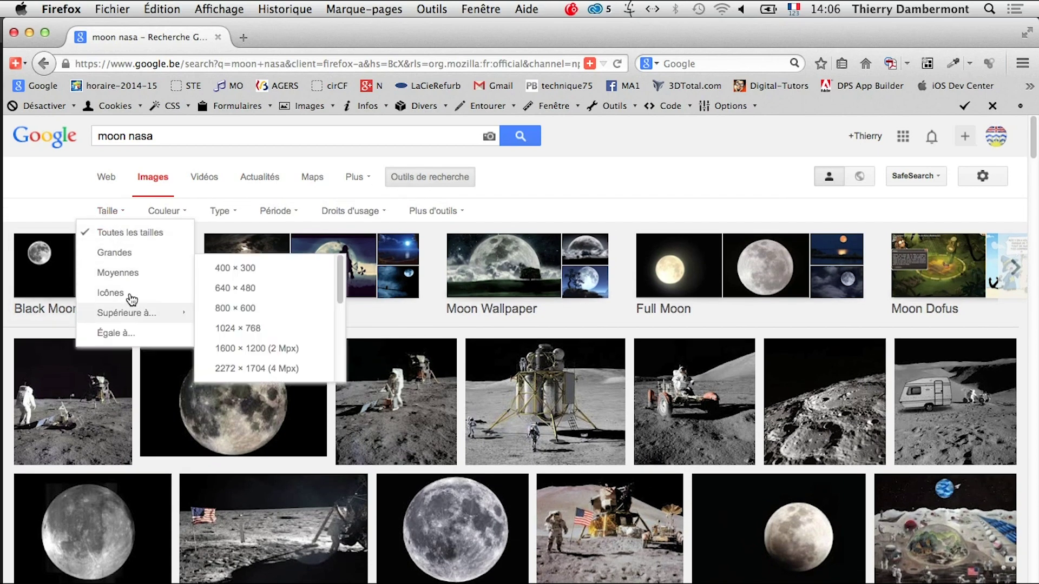
{"action": "left_click", "coordinate": [261, 369]}
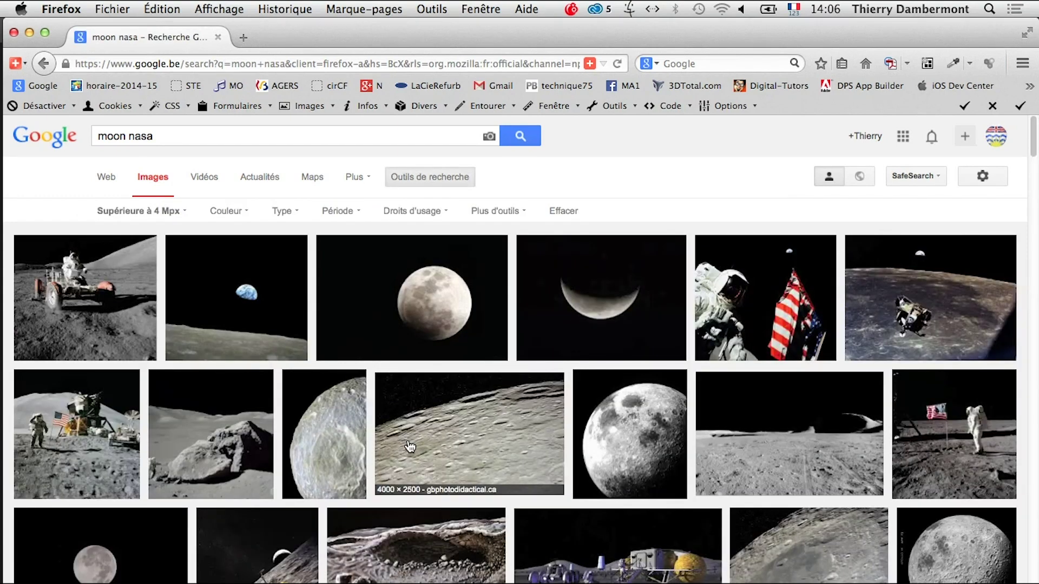
{"action": "scroll", "coordinate": [409, 447], "scroll_direction": "down", "scroll_amount": 3}
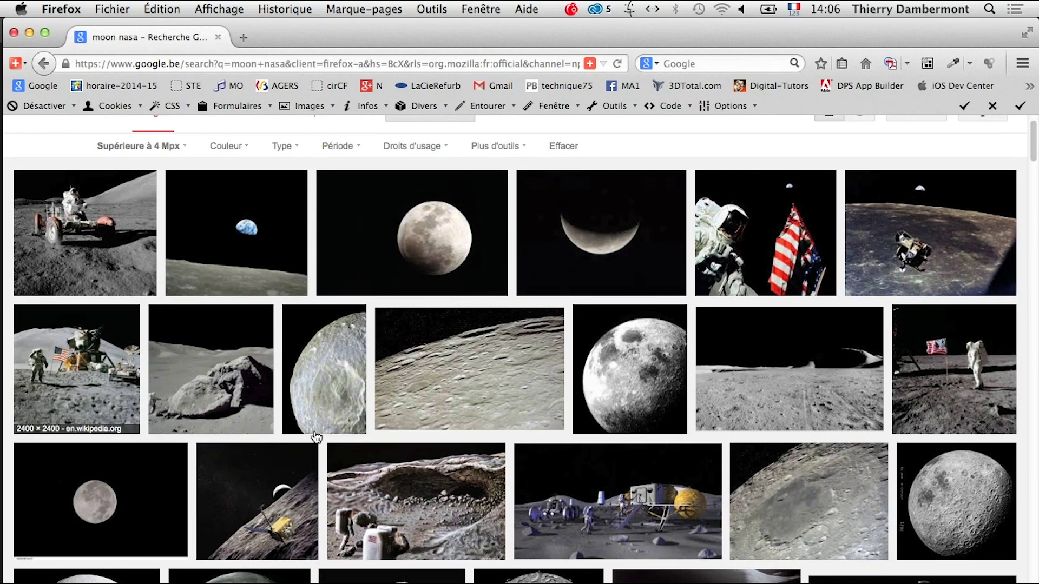
Step: Open the Apollo 15 astronaut image in a new tab, view it full-size, and return
{"action": "right_click", "coordinate": [76, 388]}
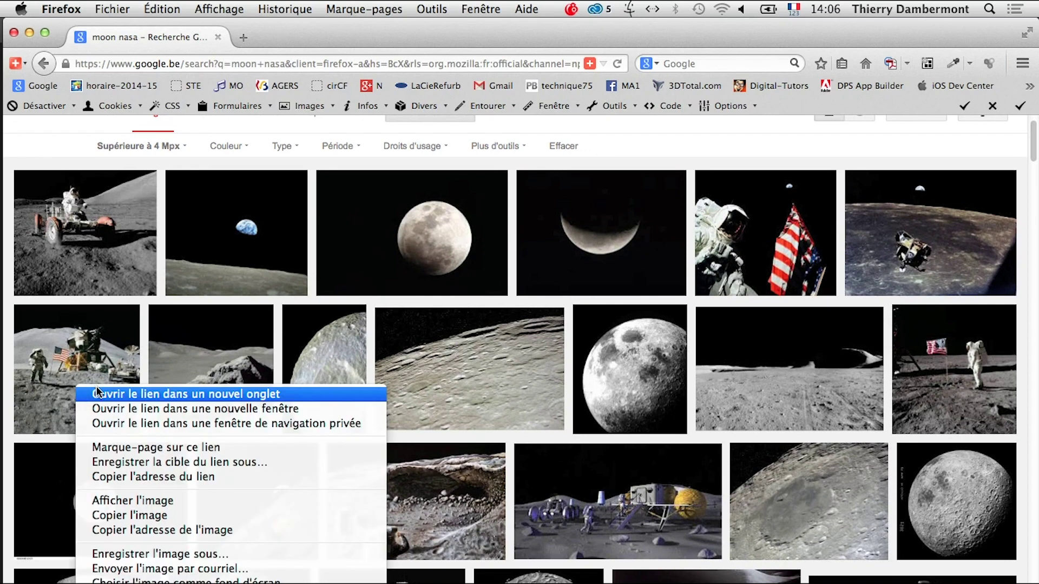
{"action": "left_click", "coordinate": [92, 394]}
{"action": "left_click", "coordinate": [311, 36]}
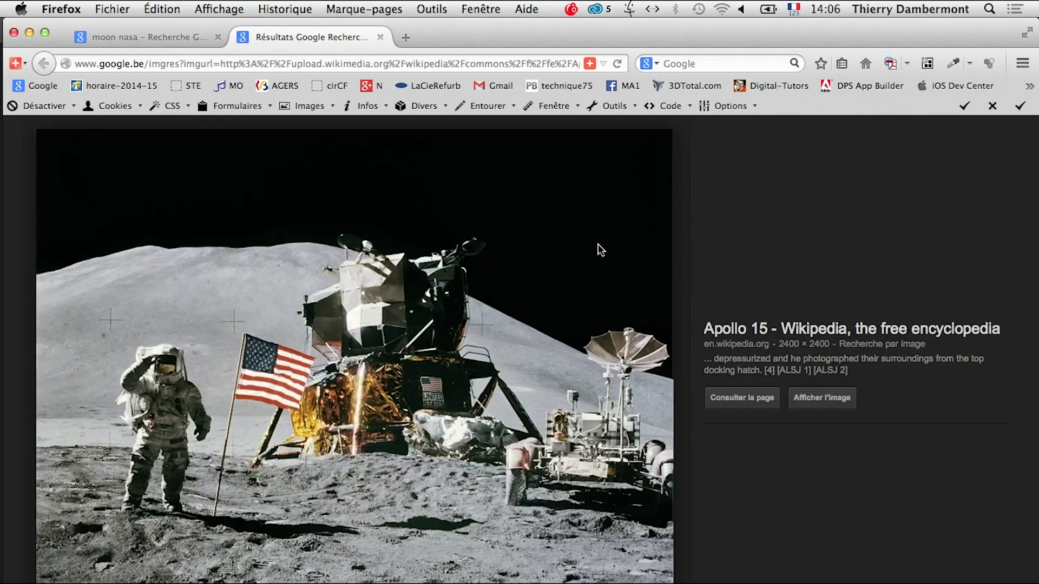
{"action": "left_click", "coordinate": [836, 400]}
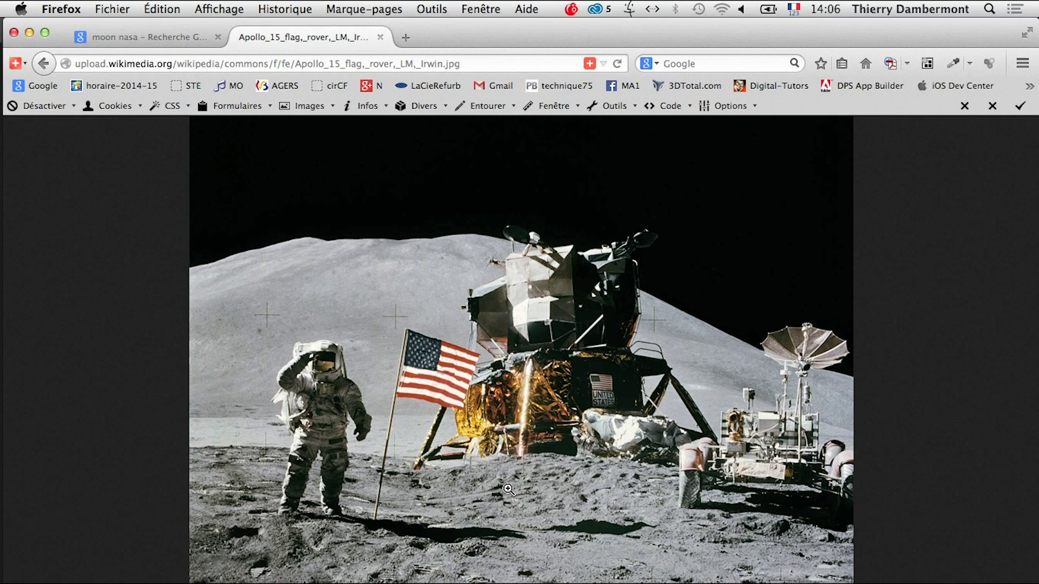
{"action": "left_click", "coordinate": [143, 38]}
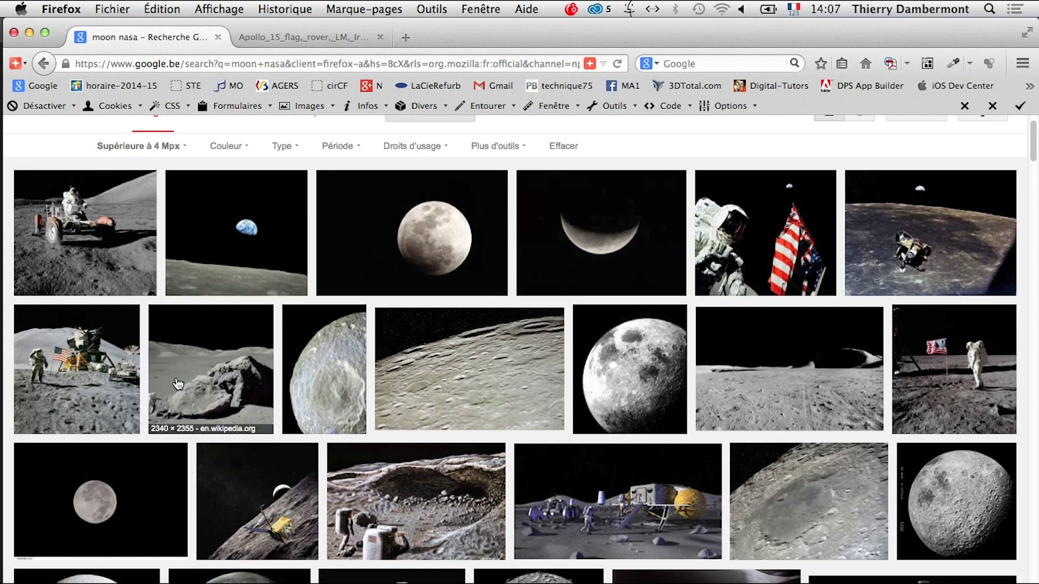
Step: Find the lunar lander image, open its preview in a new tab, and return to the results
{"action": "scroll", "coordinate": [179, 385], "scroll_direction": "down", "scroll_amount": 2}
{"action": "scroll", "coordinate": [191, 396], "scroll_direction": "down", "scroll_amount": 2}
{"action": "scroll", "coordinate": [191, 396], "scroll_direction": "down", "scroll_amount": 2}
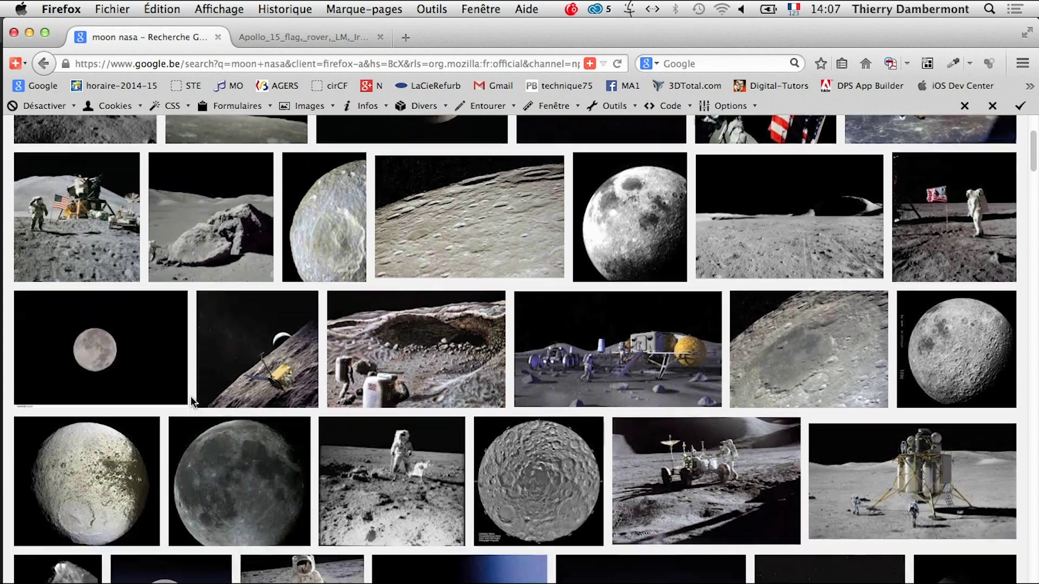
{"action": "scroll", "coordinate": [191, 396], "scroll_direction": "down", "scroll_amount": 1}
{"action": "scroll", "coordinate": [192, 403], "scroll_direction": "down", "scroll_amount": 1}
{"action": "scroll", "coordinate": [190, 404], "scroll_direction": "down", "scroll_amount": 1}
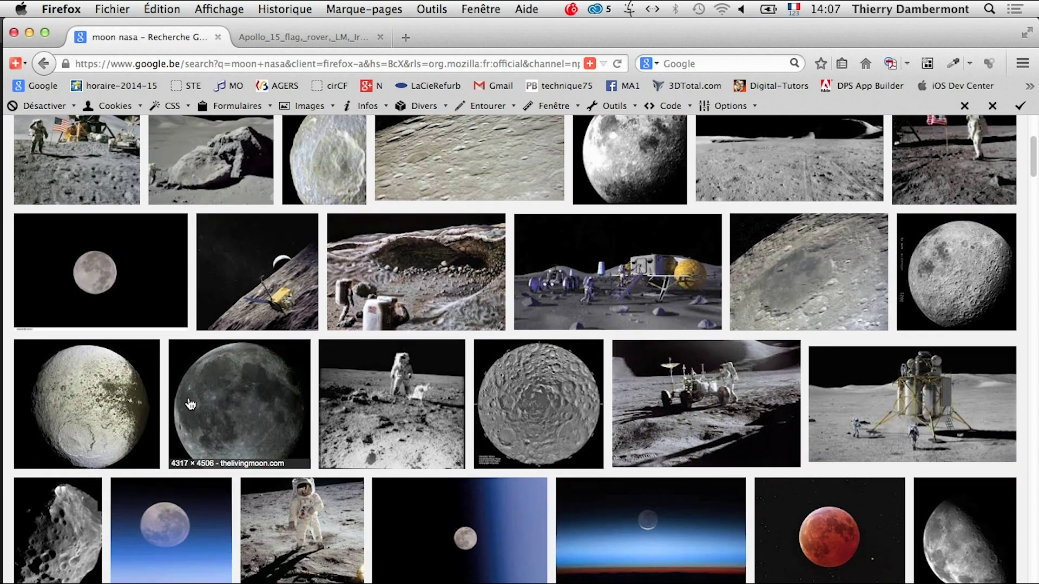
{"action": "scroll", "coordinate": [189, 405], "scroll_direction": "down", "scroll_amount": 1}
{"action": "scroll", "coordinate": [189, 404], "scroll_direction": "down", "scroll_amount": 1}
{"action": "scroll", "coordinate": [188, 405], "scroll_direction": "down", "scroll_amount": 1}
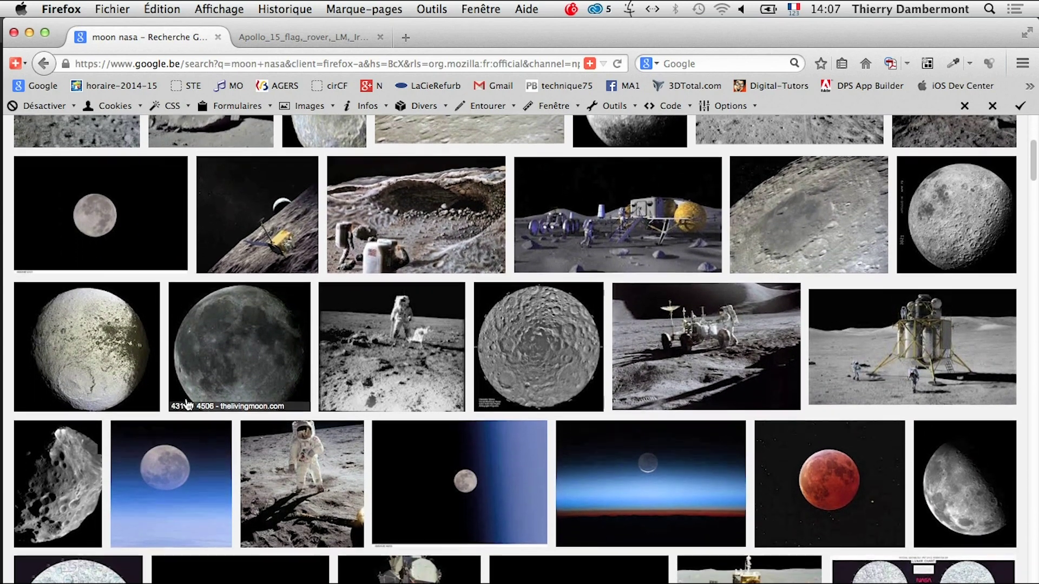
{"action": "scroll", "coordinate": [188, 405], "scroll_direction": "down", "scroll_amount": 2}
{"action": "scroll", "coordinate": [188, 406], "scroll_direction": "down", "scroll_amount": 1}
{"action": "scroll", "coordinate": [187, 405], "scroll_direction": "down", "scroll_amount": 1}
{"action": "scroll", "coordinate": [188, 406], "scroll_direction": "down", "scroll_amount": 3}
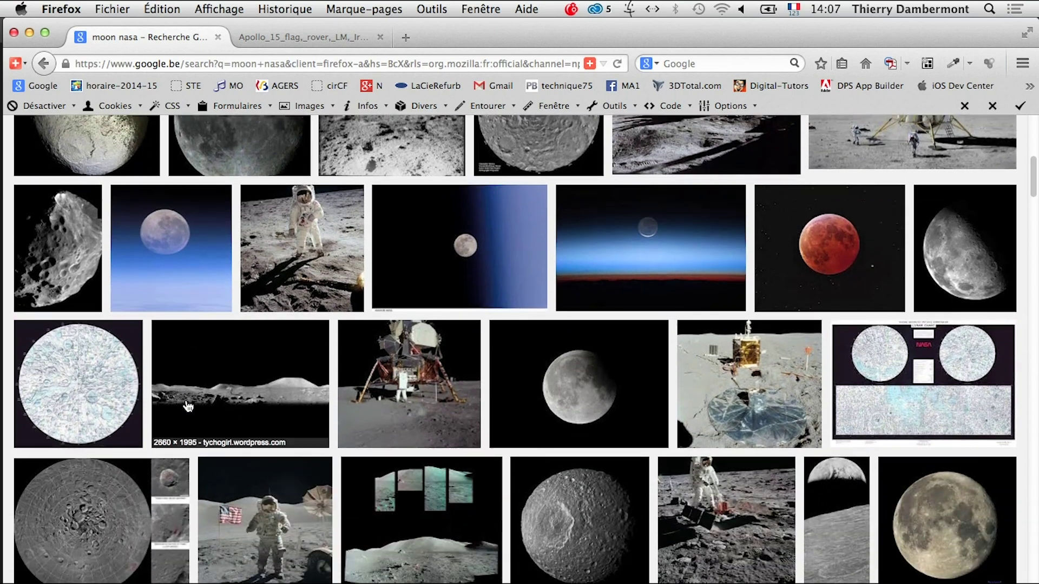
{"action": "right_click", "coordinate": [377, 362]}
{"action": "left_click", "coordinate": [411, 366]}
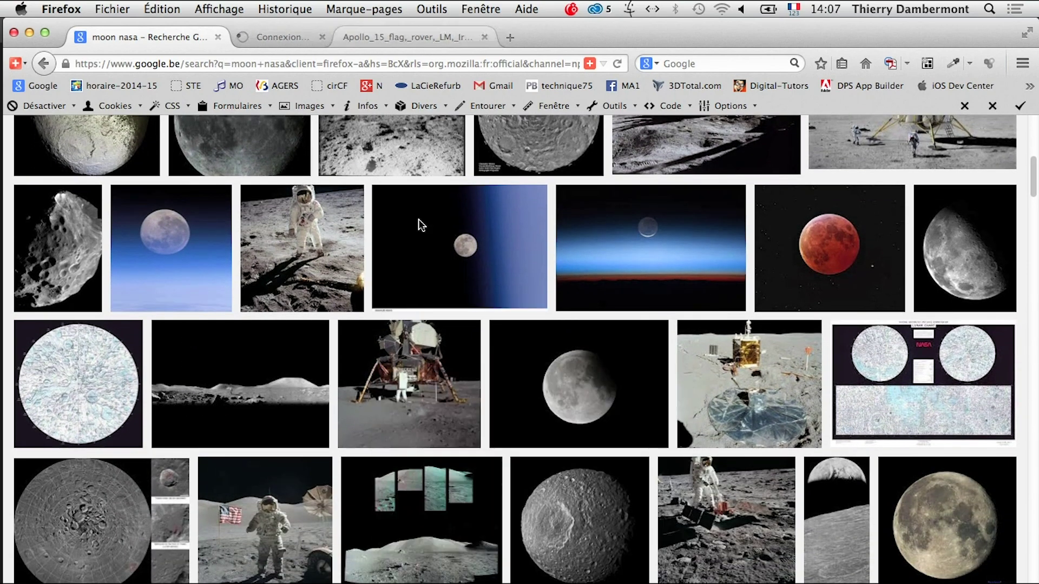
{"action": "left_click", "coordinate": [299, 32]}
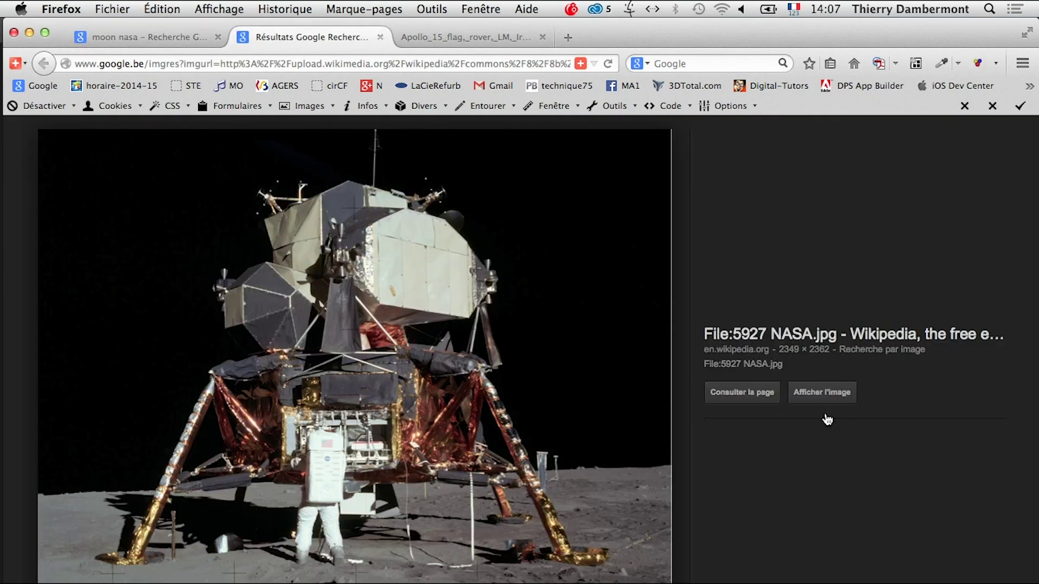
{"action": "left_click", "coordinate": [141, 35]}
Step: Scroll up and down through the moon nasa image results
{"action": "scroll", "coordinate": [444, 341], "scroll_direction": "up", "scroll_amount": 5}
{"action": "scroll", "coordinate": [445, 340], "scroll_direction": "up", "scroll_amount": 1}
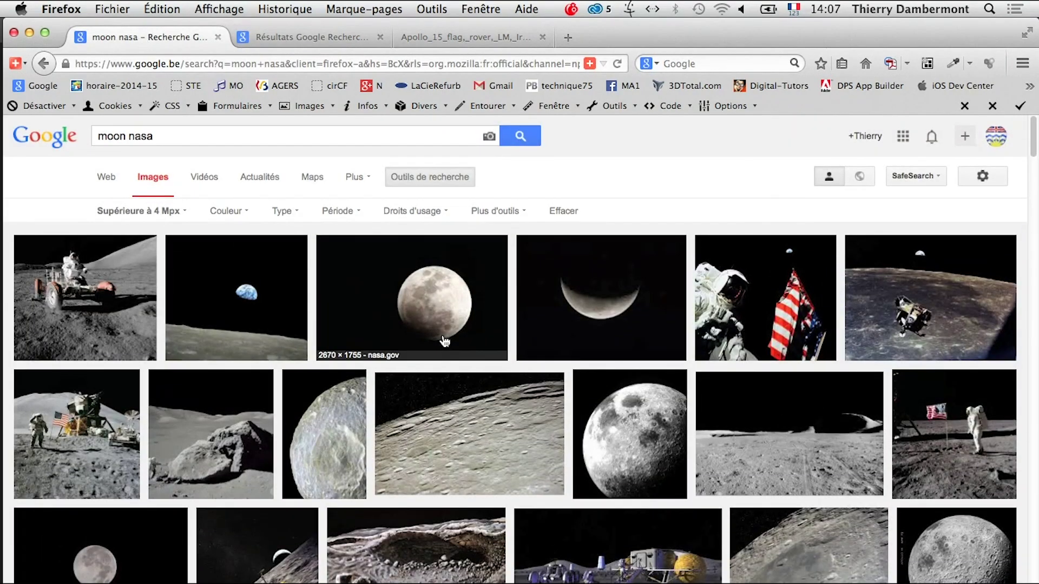
{"action": "scroll", "coordinate": [444, 340], "scroll_direction": "down", "scroll_amount": 5}
{"action": "scroll", "coordinate": [444, 341], "scroll_direction": "down", "scroll_amount": 5}
{"action": "scroll", "coordinate": [442, 343], "scroll_direction": "down", "scroll_amount": 5}
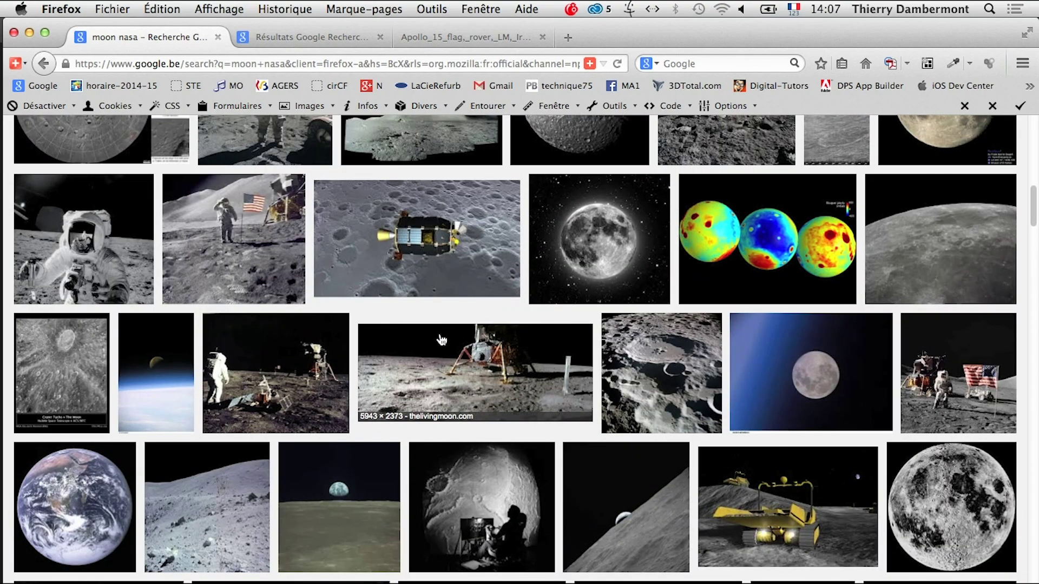
{"action": "scroll", "coordinate": [497, 355], "scroll_direction": "up", "scroll_amount": 5}
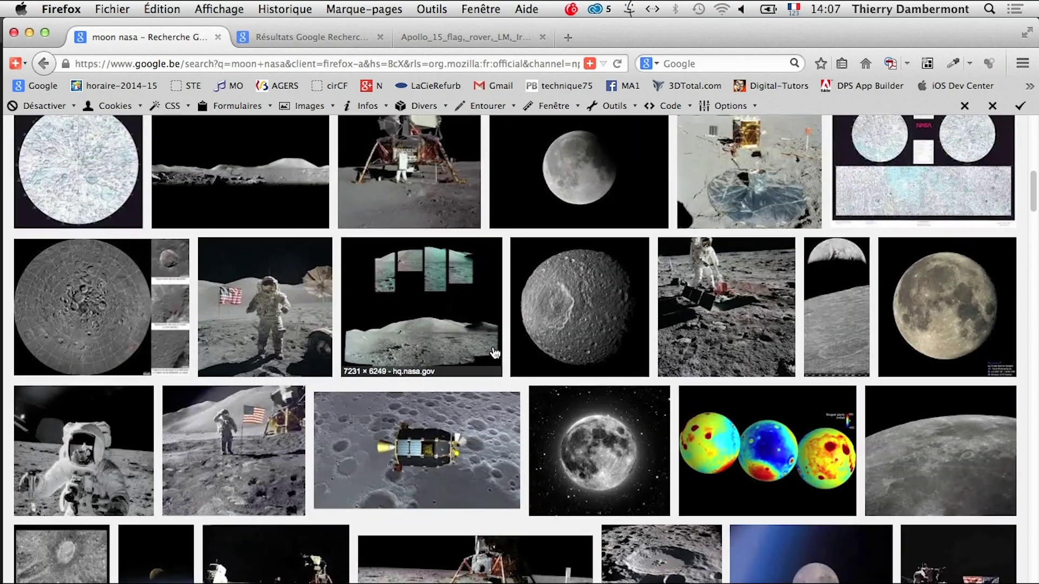
{"action": "scroll", "coordinate": [496, 354], "scroll_direction": "up", "scroll_amount": 5}
Step: Replace the search query with street "public domain" and run the image search
{"action": "left_click_drag", "start_coordinate": [162, 136], "coordinate": [64, 143]}
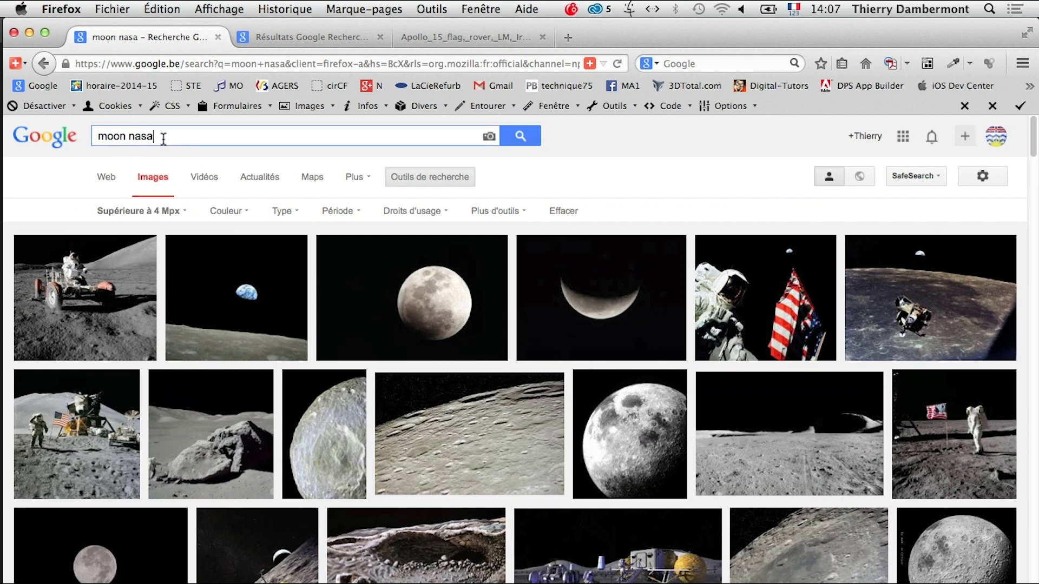
{"action": "type", "text": "dse"}
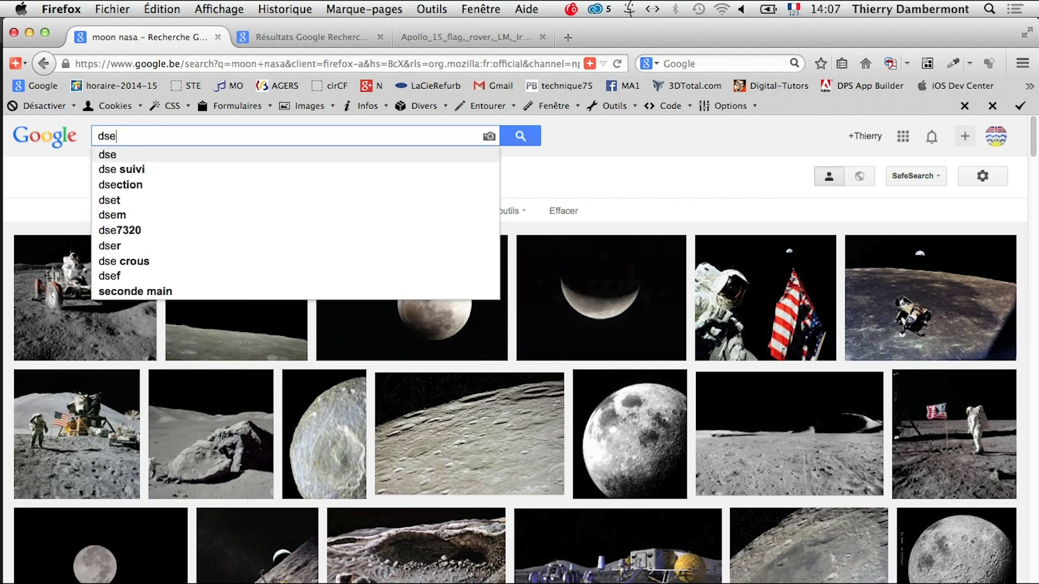
{"action": "type", "text": "r"}
{"action": "key", "text": "BackSpace"}
{"action": "key", "text": "BackSpace"}
{"action": "key", "text": "BackSpace"}
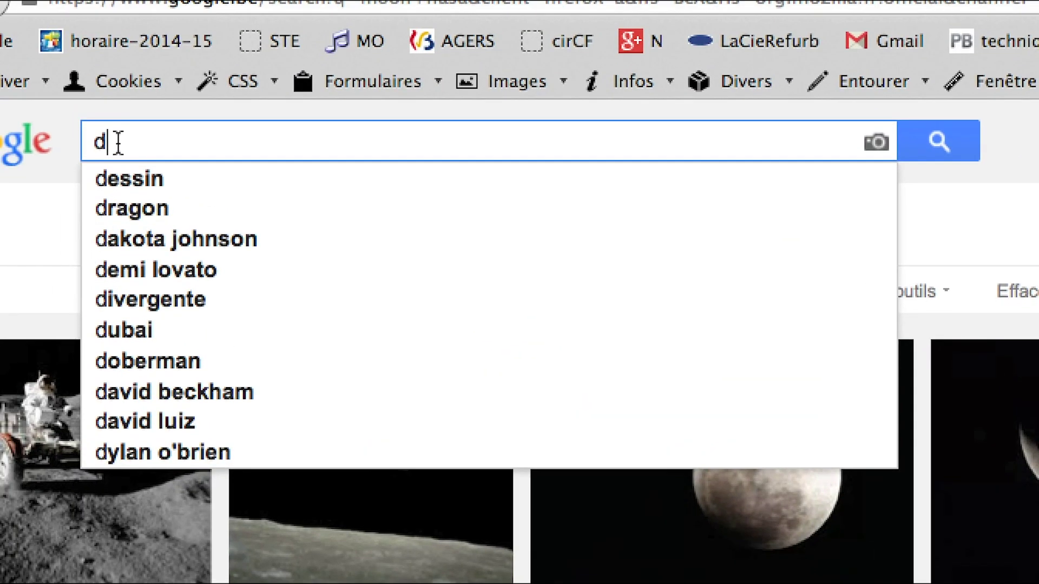
{"action": "left_click_drag", "start_coordinate": [76, 115], "coordinate": [54, 115]}
{"action": "type", "text": "s"}
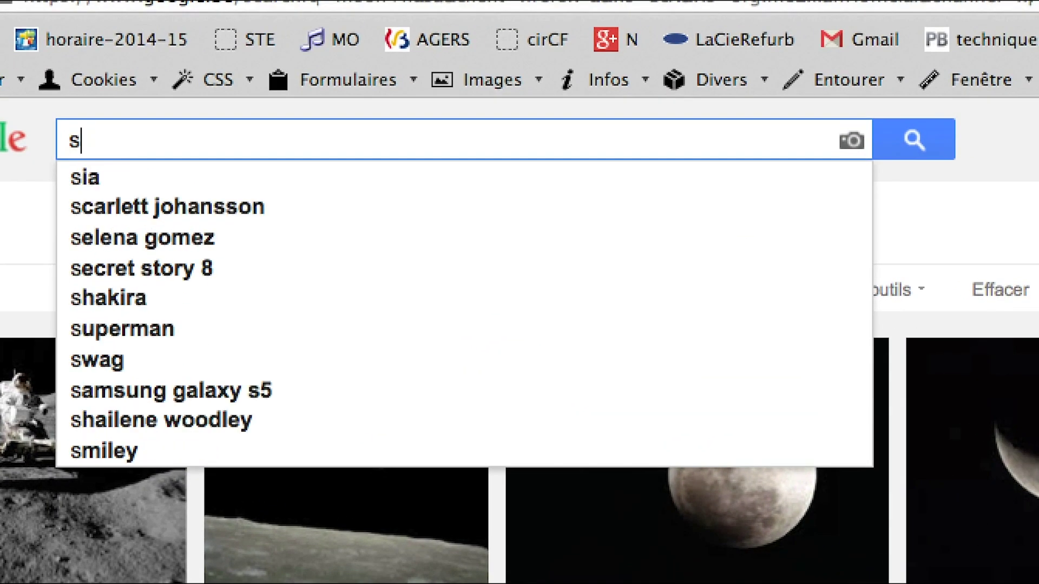
{"action": "type", "text": "treet \"pub"}
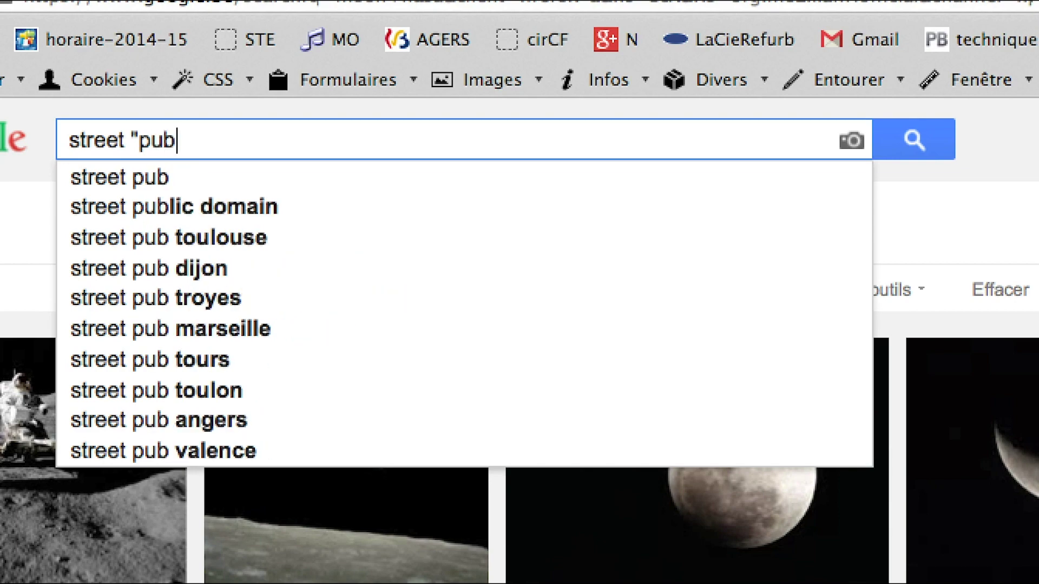
{"action": "type", "text": "lic domain\""}
{"action": "key", "text": "Return"}
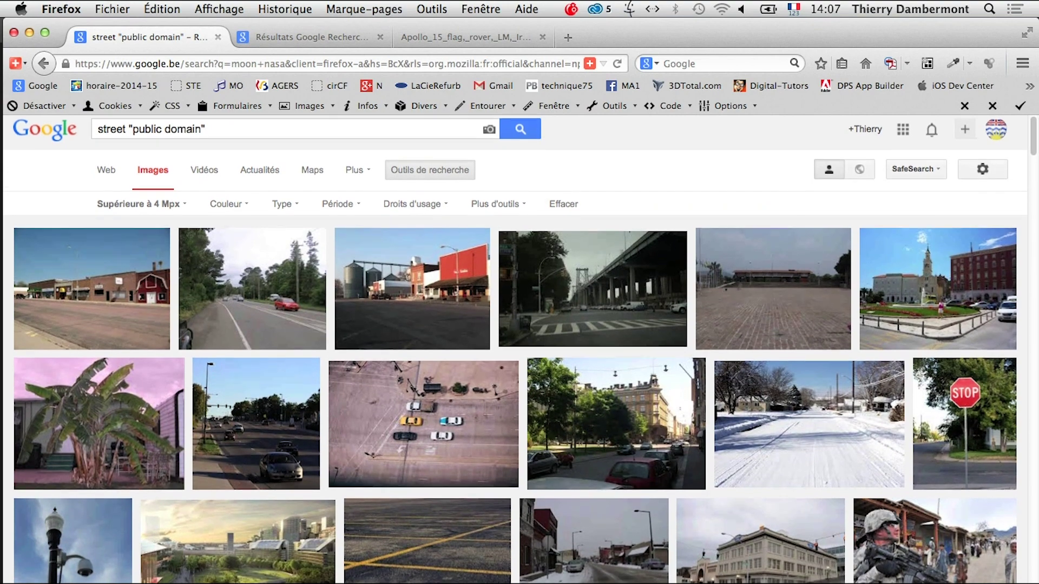
Step: Open the snowy road image's preview in a new tab and switch to it
{"action": "scroll", "coordinate": [809, 379], "scroll_direction": "down", "scroll_amount": 3}
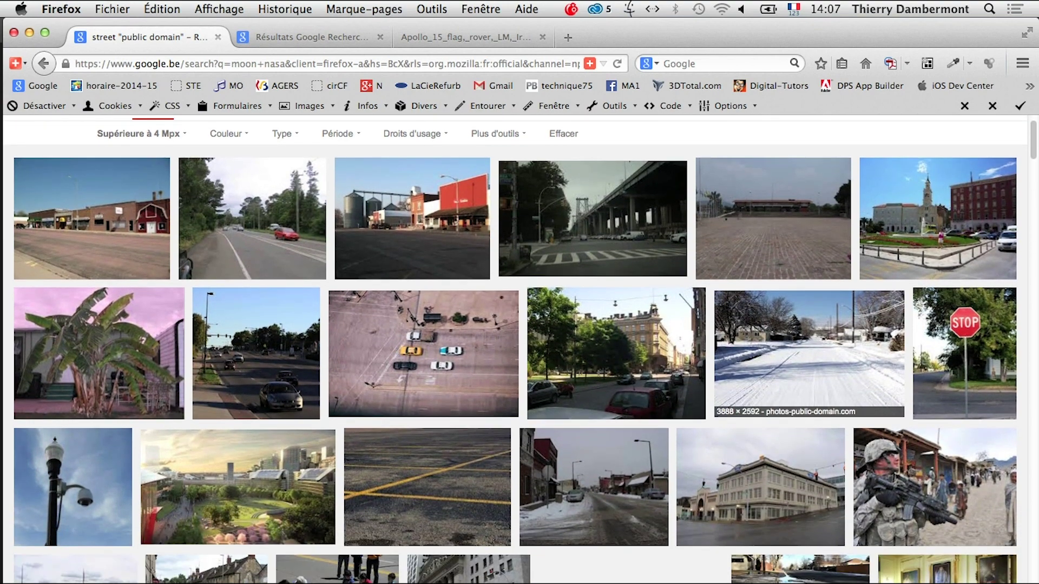
{"action": "right_click", "coordinate": [722, 356]}
{"action": "left_click", "coordinate": [769, 364]}
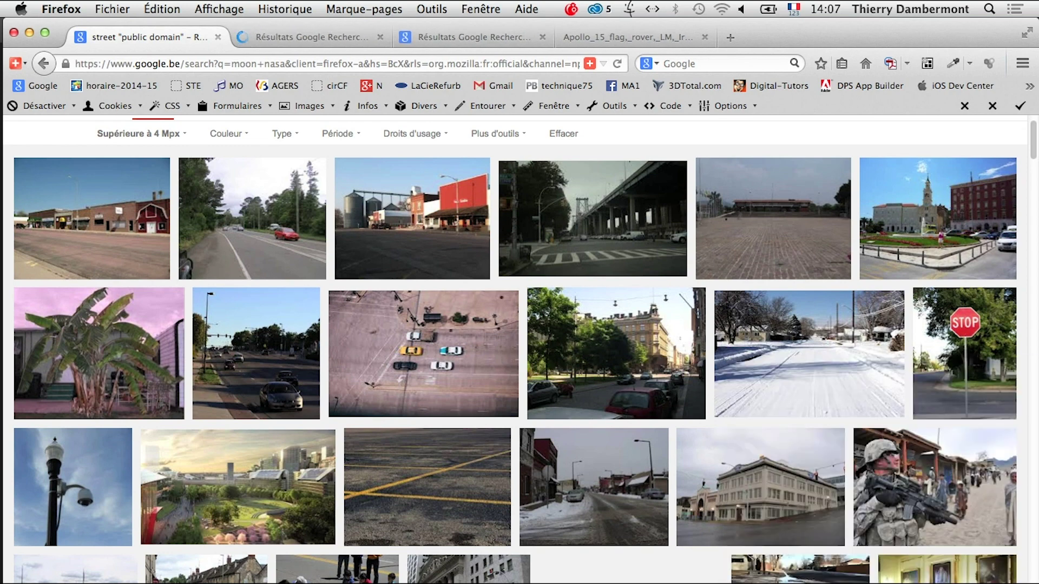
{"action": "key", "text": "ctrl+Tab"}
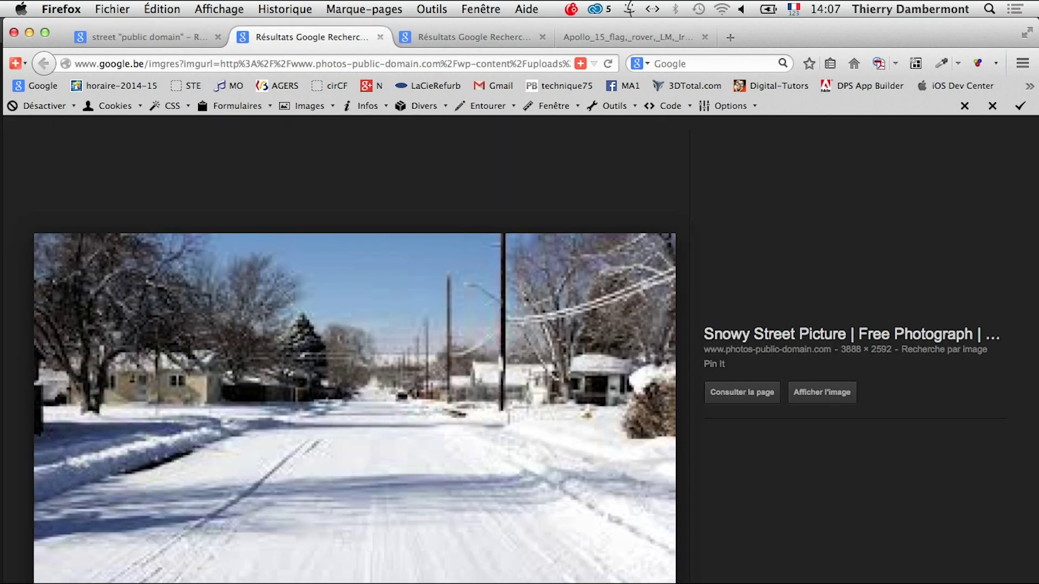
Step: Open the full-size snowy-street.jpg from photos-public-domain.com via 'Afficher l'image'
{"action": "left_click", "coordinate": [822, 392]}
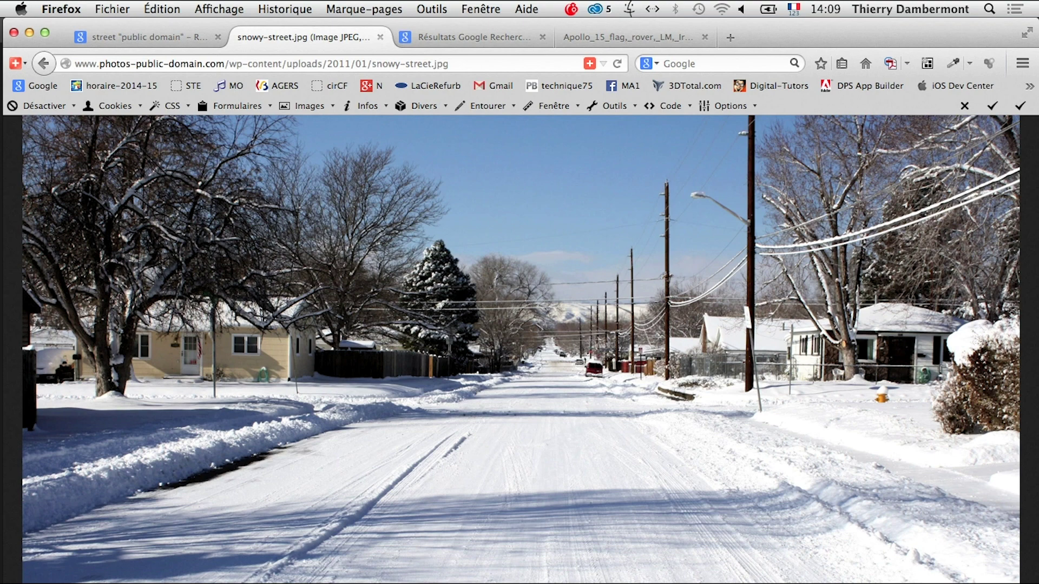
Step: Try saving the snowy street photo with 'Enregistrer l'image sous…', then return to the results
{"action": "right_click", "coordinate": [417, 360]}
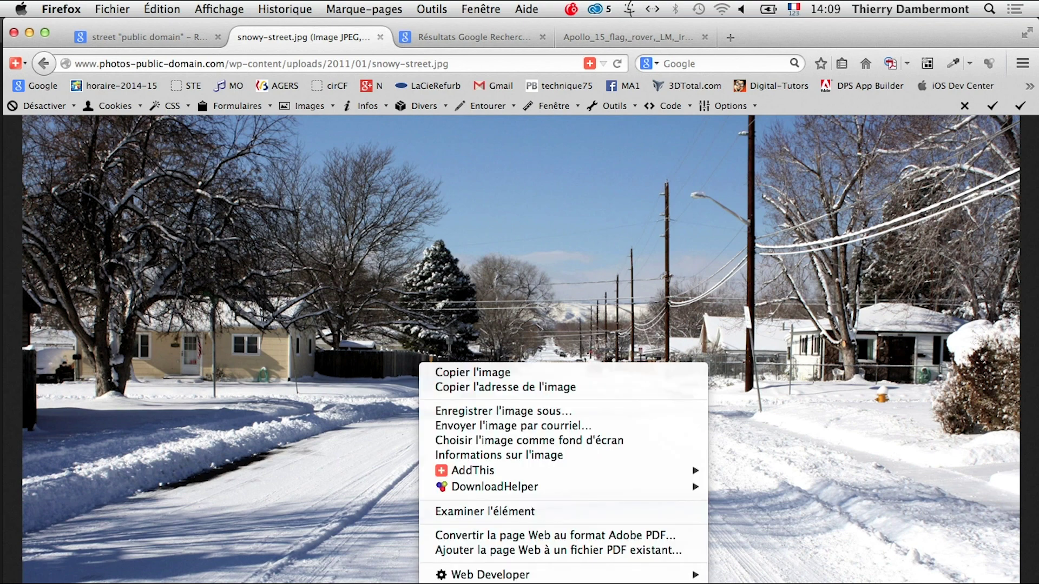
{"action": "left_click", "coordinate": [487, 413]}
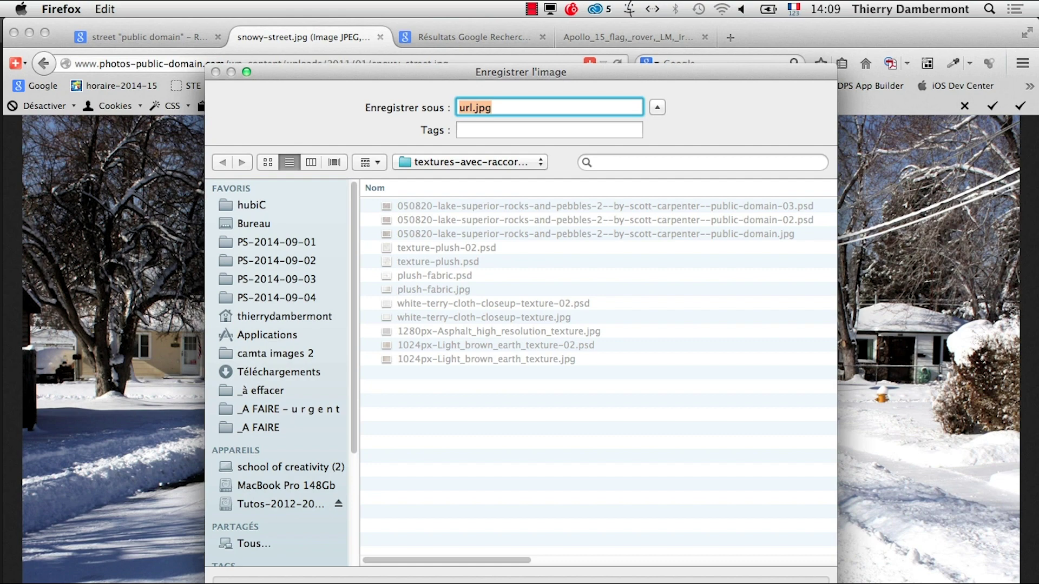
{"action": "key", "text": "Escape"}
{"action": "key", "text": "ctrl+shift+Tab"}
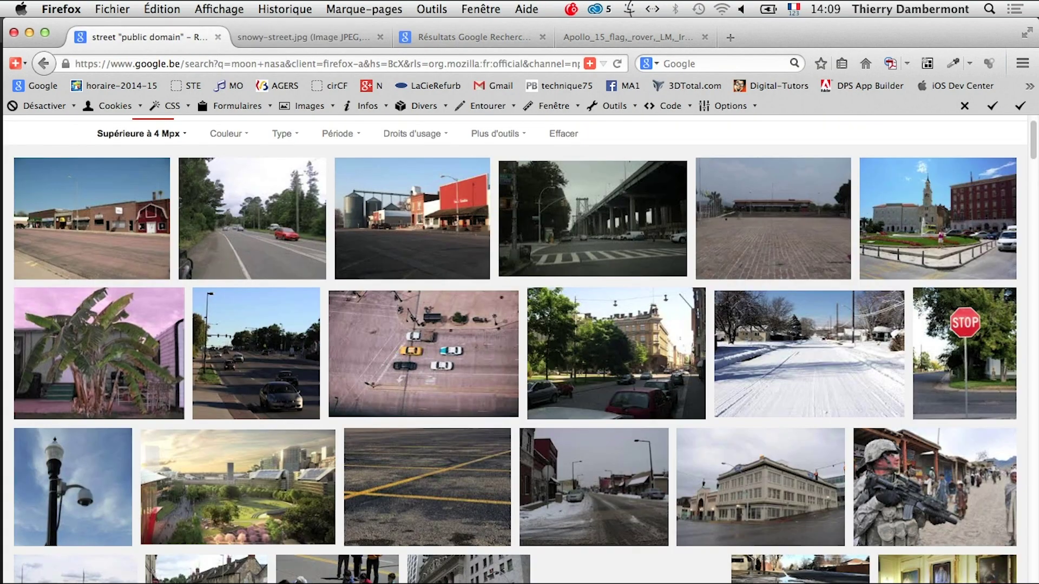
{"action": "scroll", "coordinate": [515, 370], "scroll_direction": "up", "scroll_amount": 3}
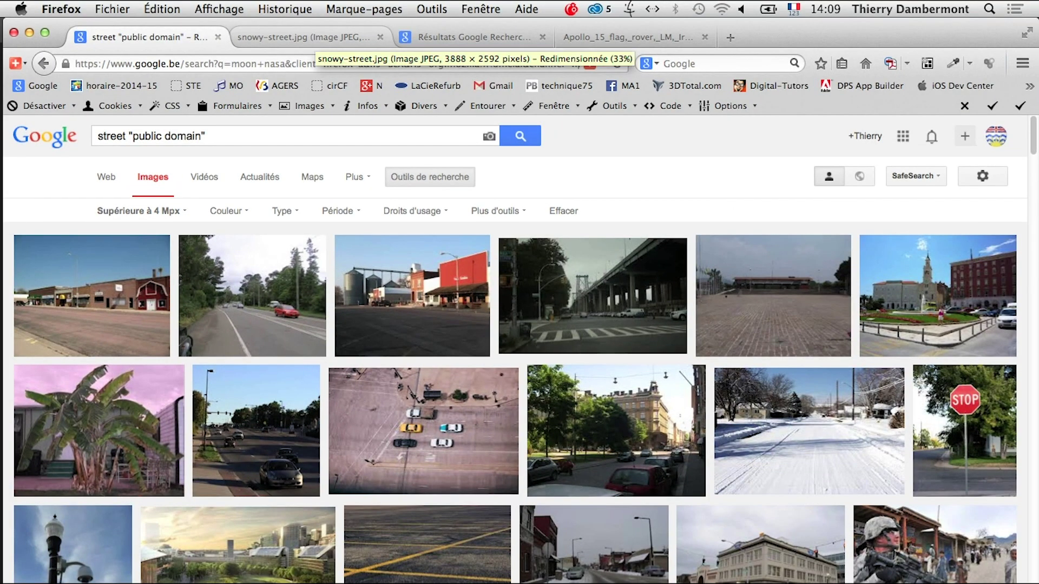
Step: Save the snowy street photo to disk and return to the street "public domain" results
{"action": "left_click", "coordinate": [303, 37]}
{"action": "right_click", "coordinate": [607, 500]}
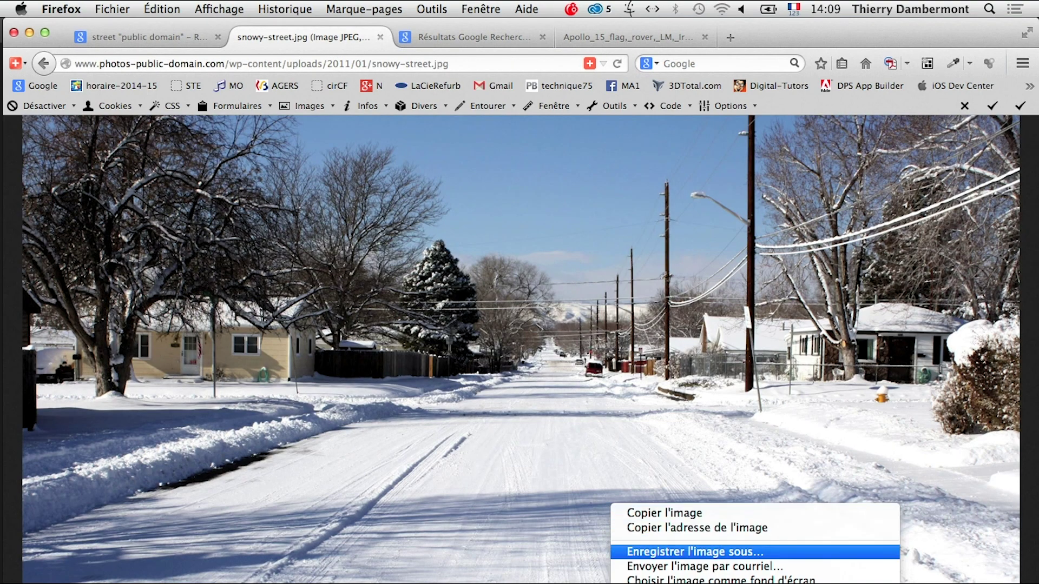
{"action": "left_click", "coordinate": [628, 552]}
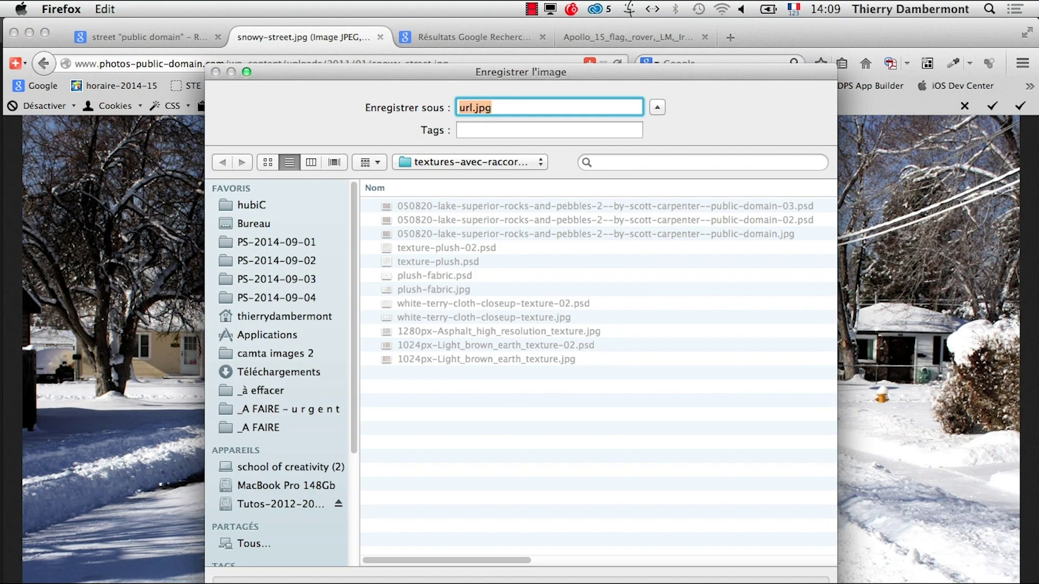
{"action": "key", "text": "Return"}
{"action": "key", "text": "ctrl+shift+Tab"}
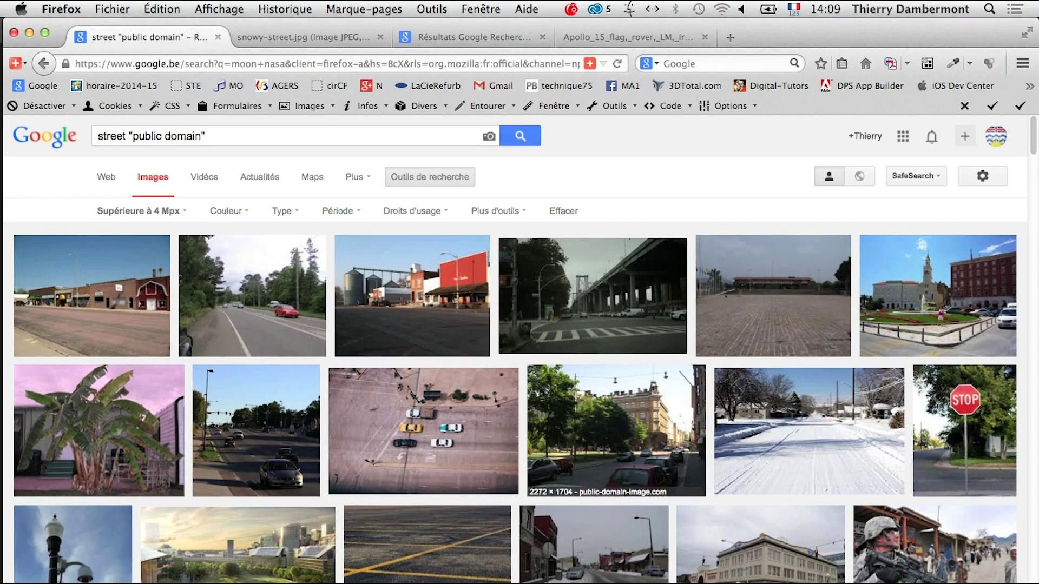
Step: Open the Tacoma Ford Building photo full-size from Wikimedia in a new tab, then return to results
{"action": "scroll", "coordinate": [622, 411], "scroll_direction": "down", "scroll_amount": 5}
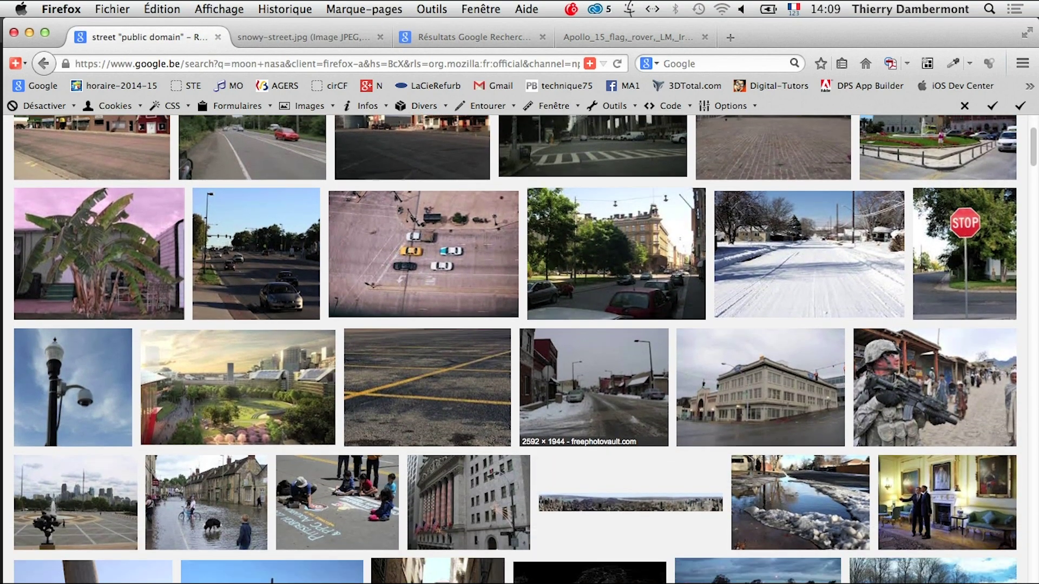
{"action": "right_click", "coordinate": [718, 403]}
{"action": "left_click", "coordinate": [768, 414]}
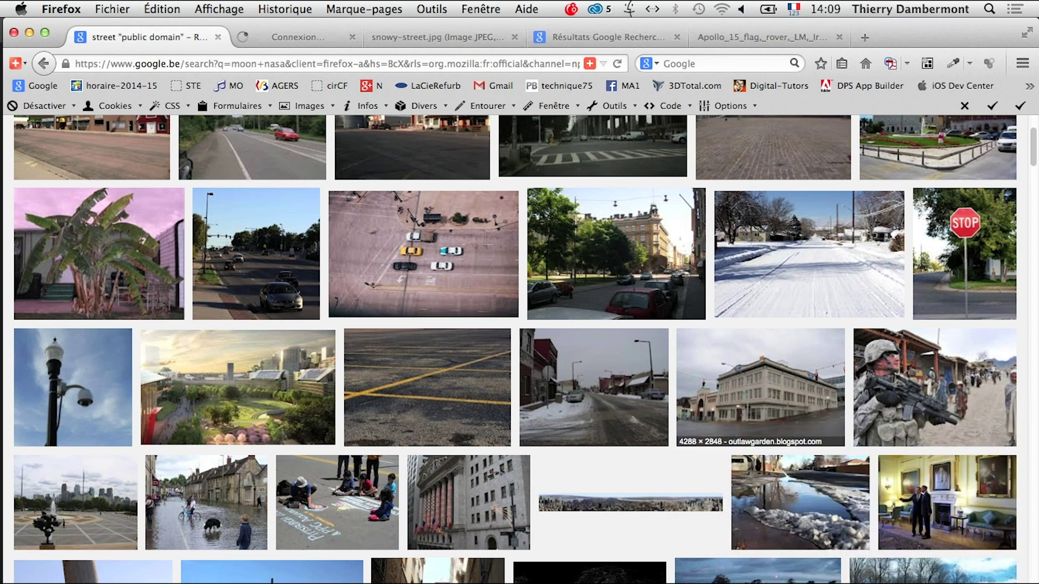
{"action": "key", "text": "ctrl+Tab"}
{"action": "left_click", "coordinate": [822, 403]}
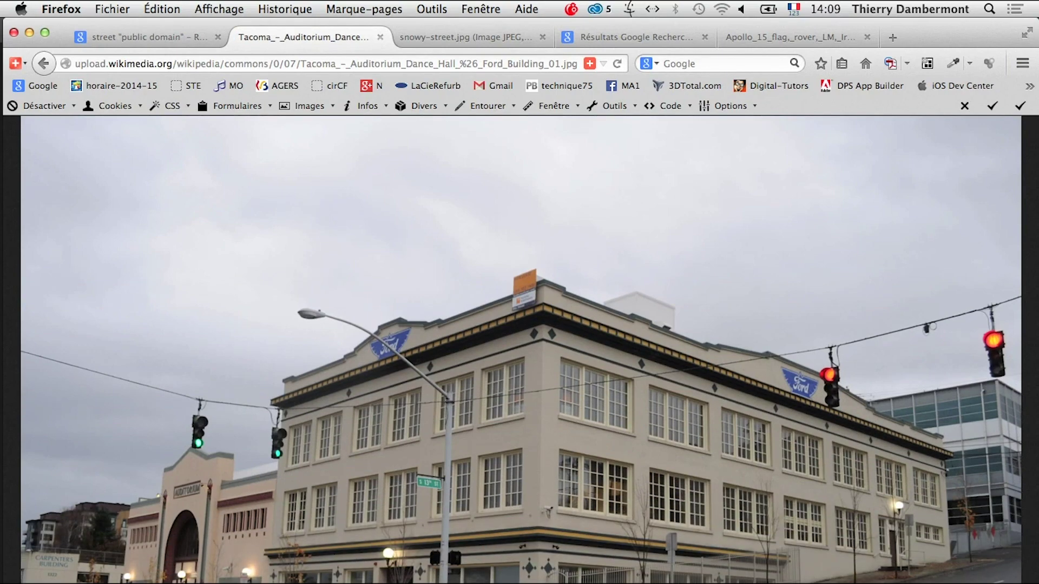
{"action": "key", "text": "ctrl+shift+Tab"}
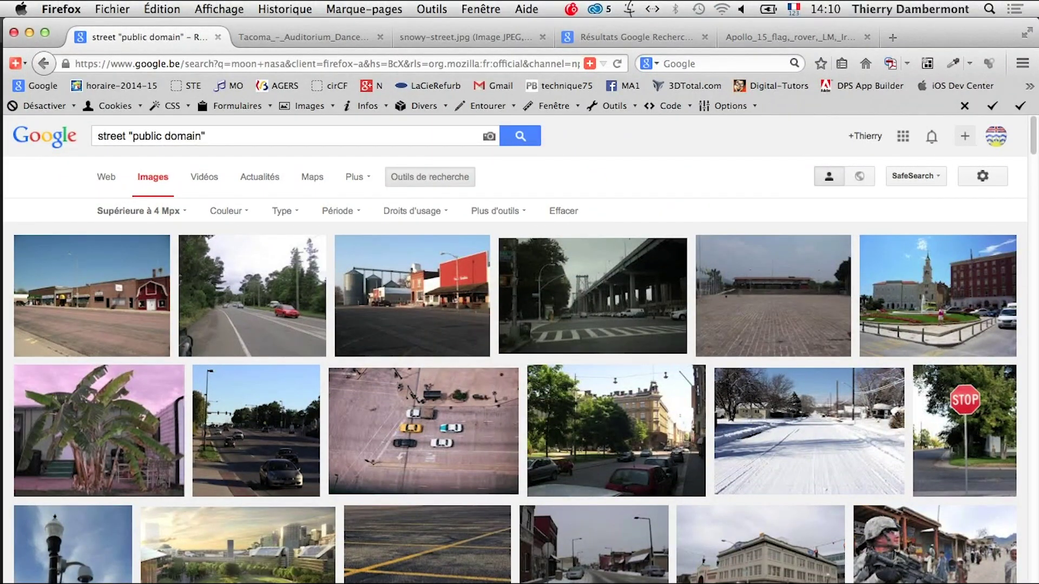
Step: Open the save dialog for the Tacoma building photo, proposing url.jpg in PS-2014-09-03
{"action": "key", "text": "ctrl+Tab"}
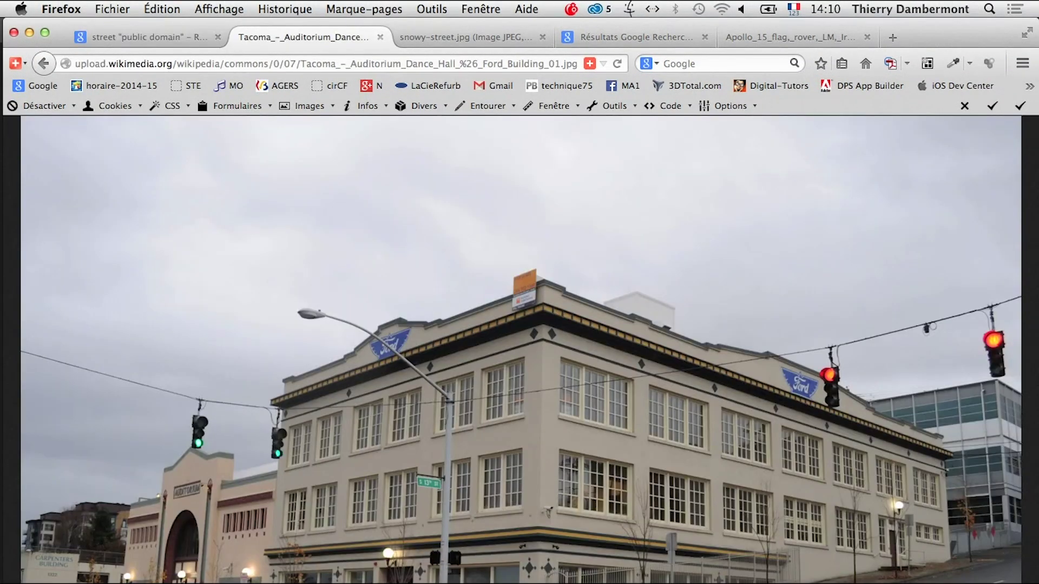
{"action": "right_click", "coordinate": [376, 504]}
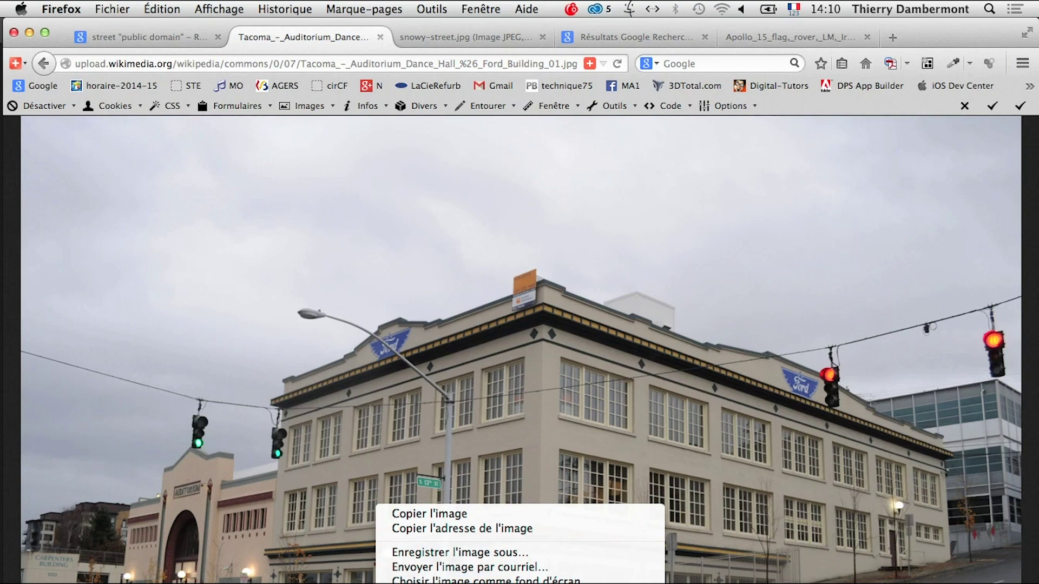
{"action": "left_click", "coordinate": [459, 553]}
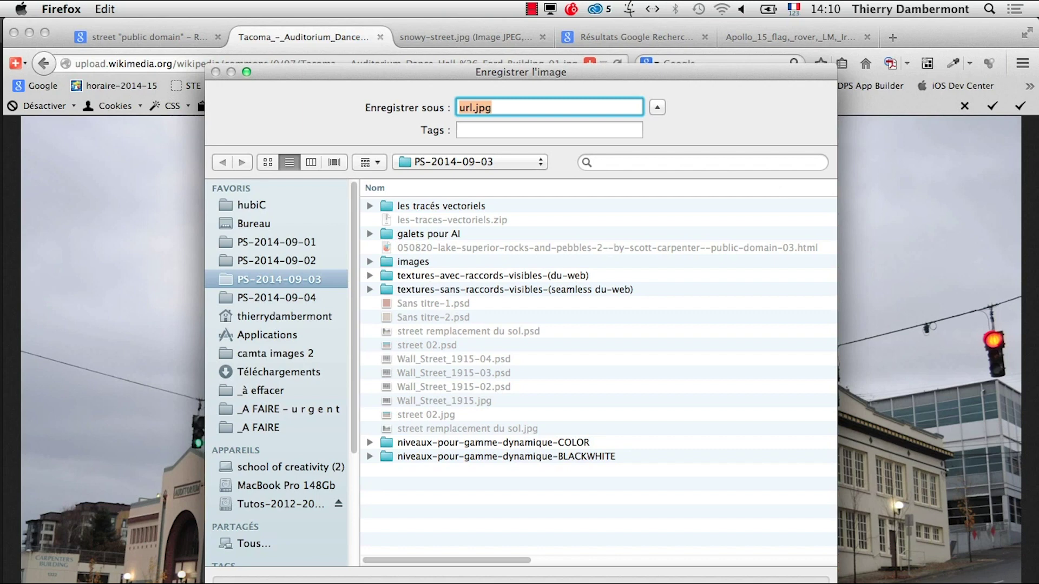
Step: Save the Tacoma photo as usine-avec-lumiere-omnidirectionnelle.jpg in the les tracés vectoriels folder
{"action": "double_click", "coordinate": [441, 206]}
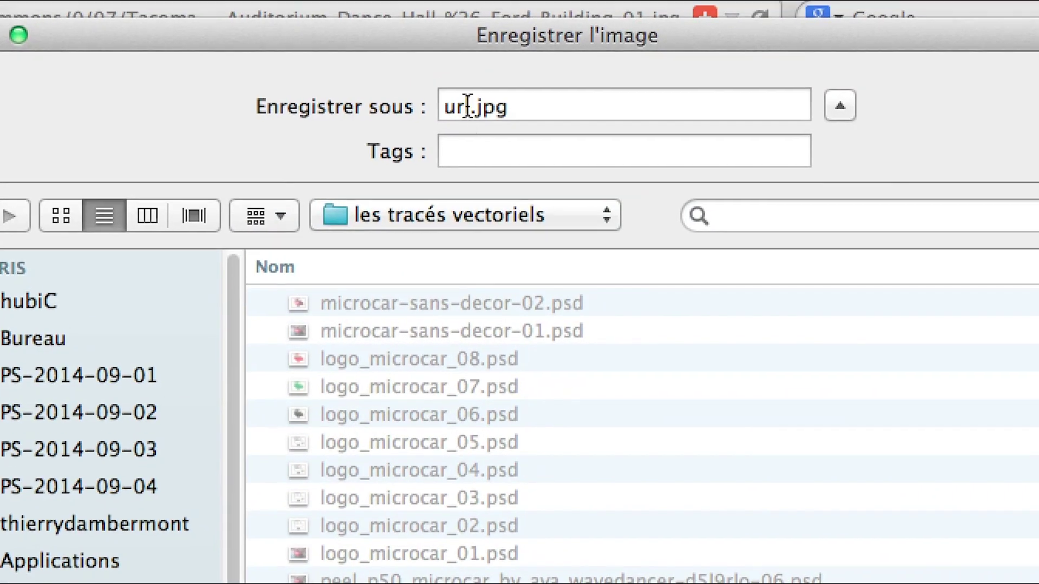
{"action": "double_click", "coordinate": [465, 107]}
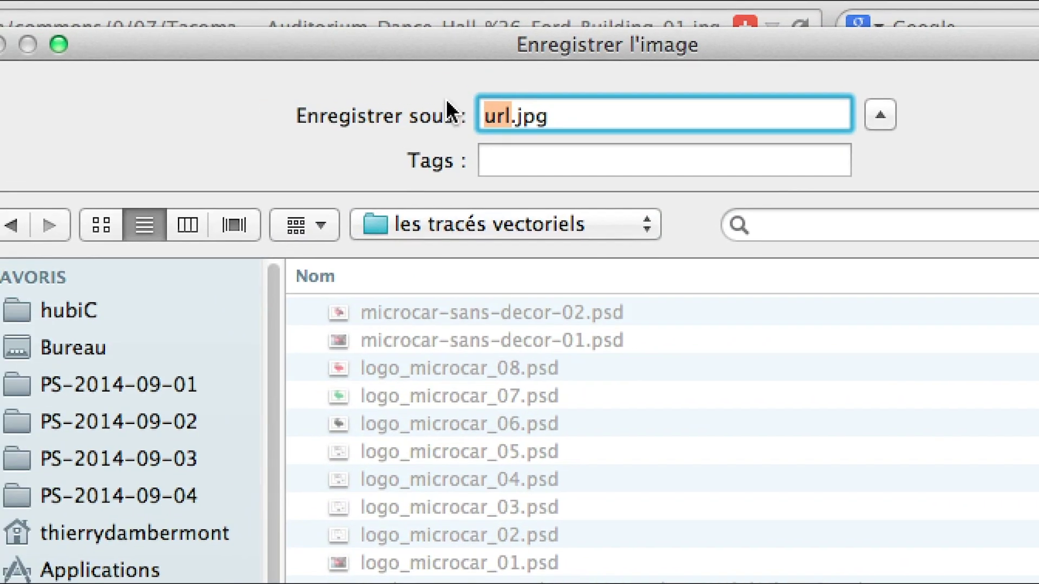
{"action": "type", "text": "usine-avec"}
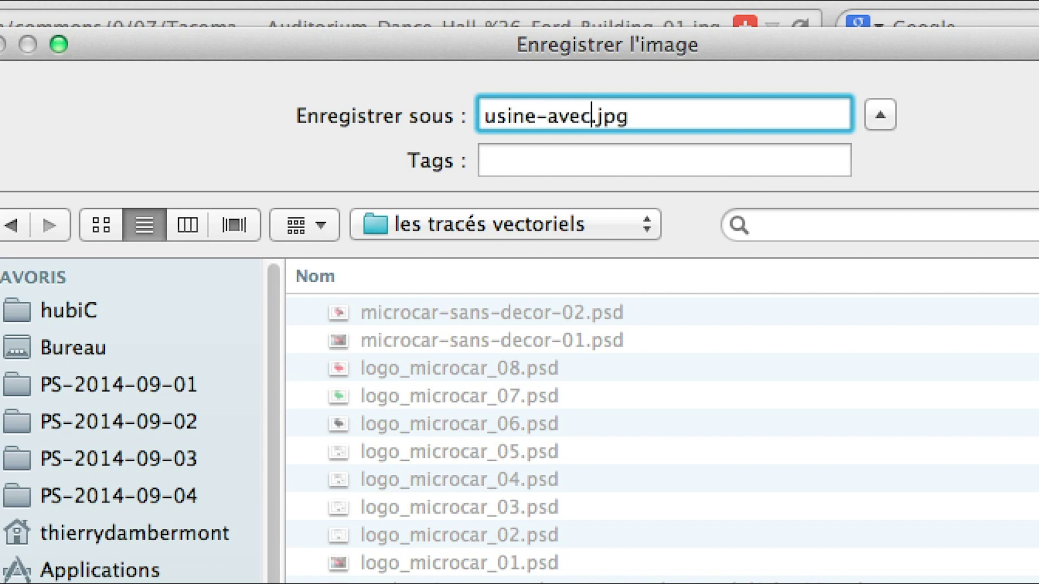
{"action": "type", "text": "-lumie"}
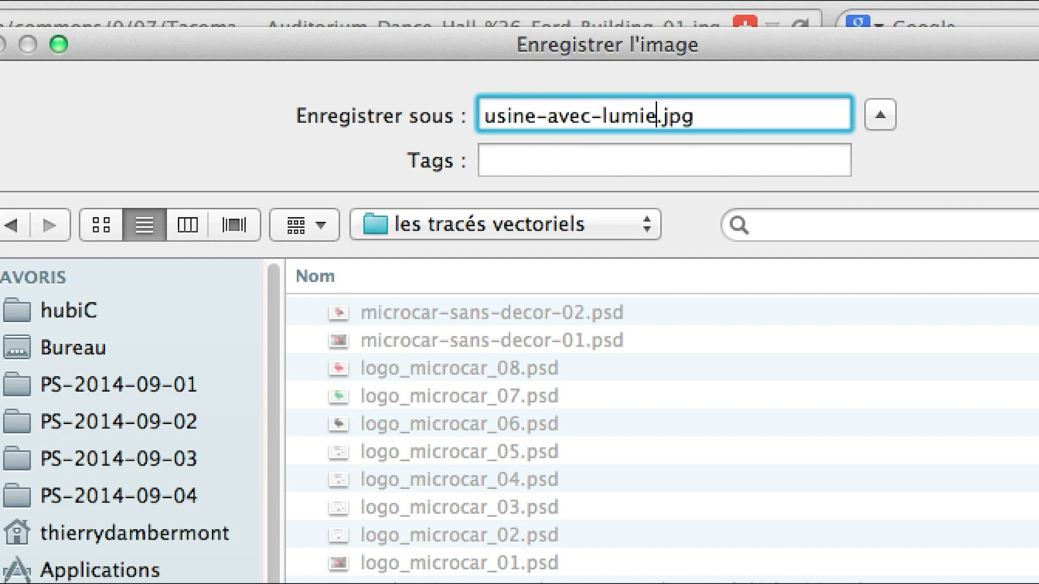
{"action": "type", "text": "re-o"}
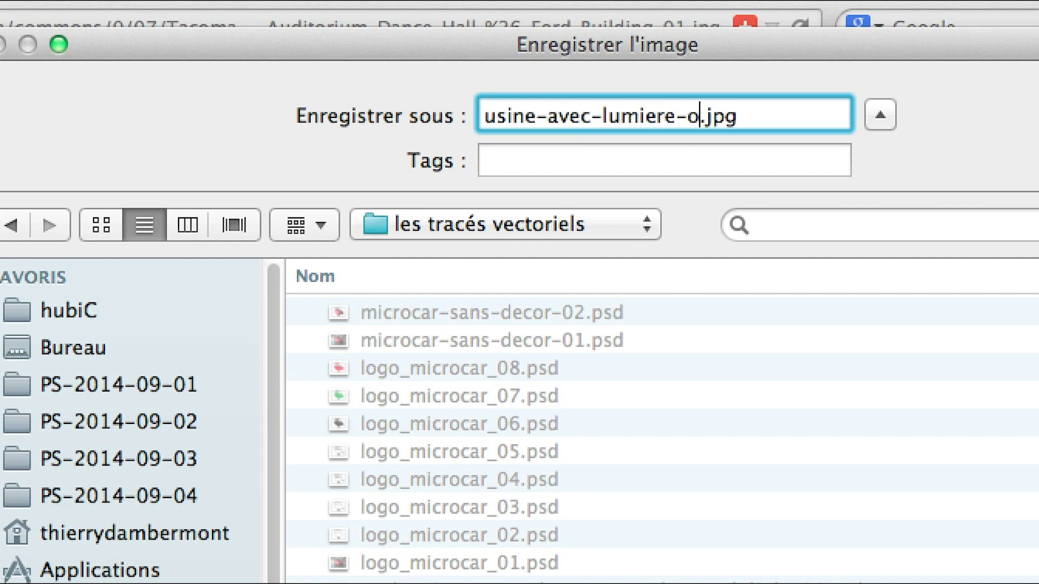
{"action": "type", "text": "mnidirecti"}
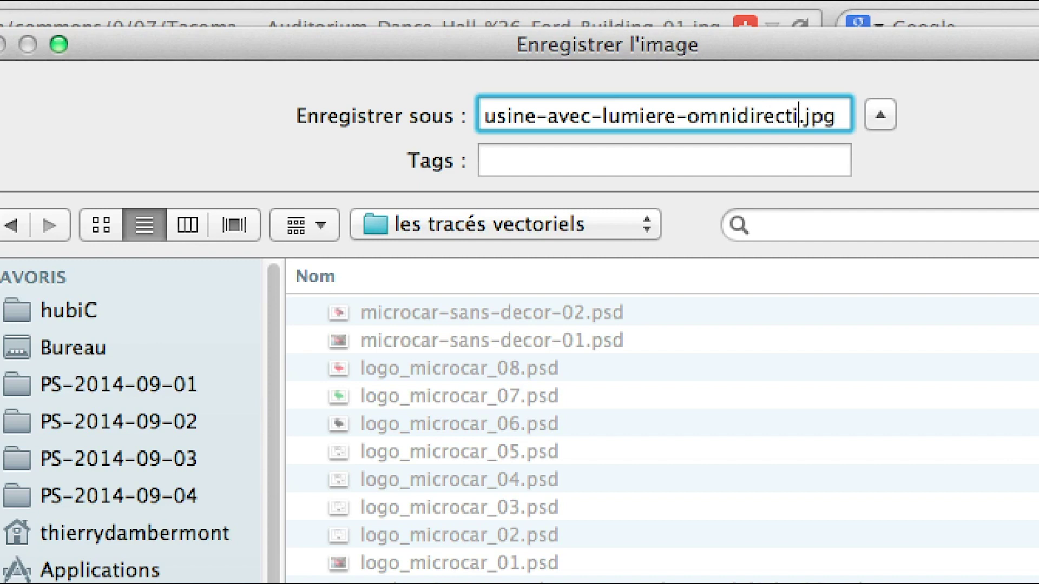
{"action": "type", "text": "nnel"}
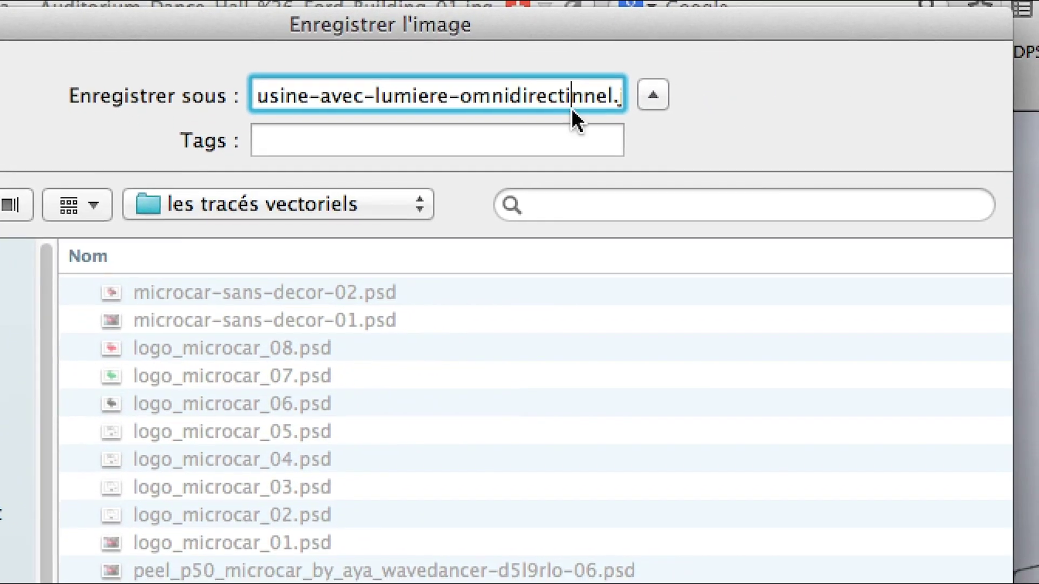
{"action": "key", "text": "Left"}
{"action": "key", "text": "Left"}
{"action": "key", "text": "Left"}
{"action": "type", "text": "o"}
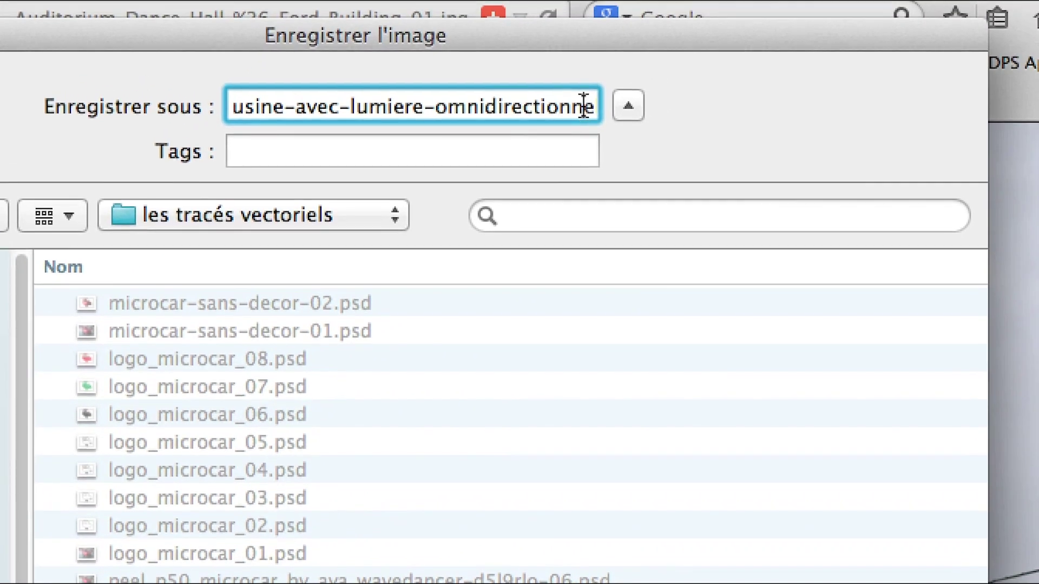
{"action": "key", "text": "Right"}
{"action": "key", "text": "Right"}
{"action": "key", "text": "Right"}
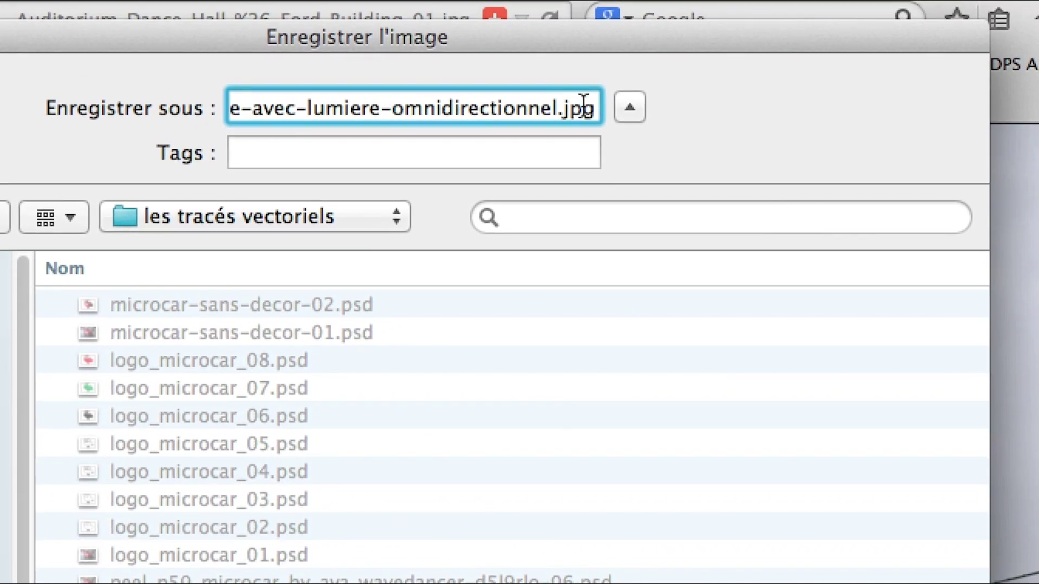
{"action": "type", "text": "e"}
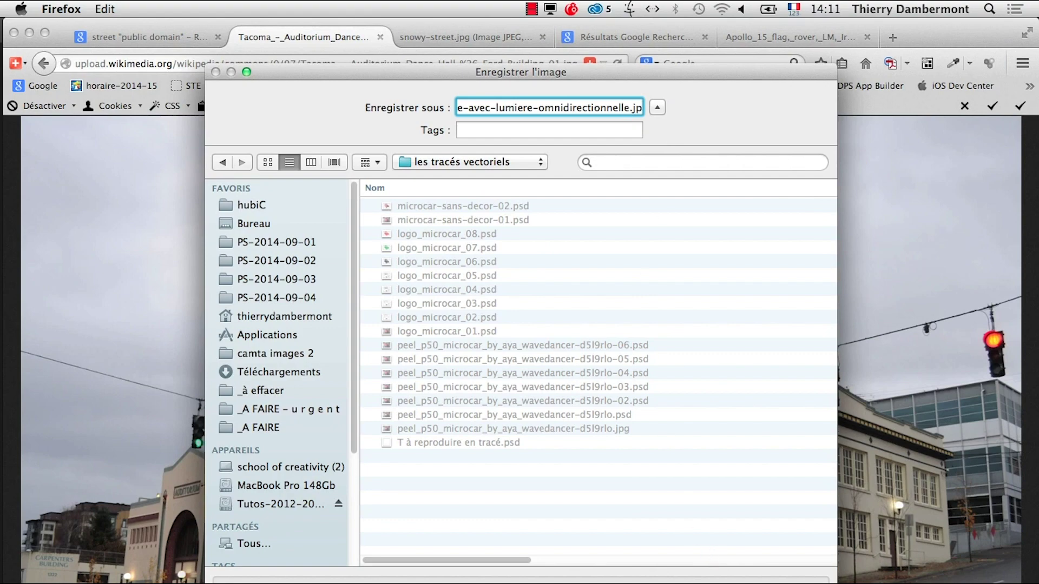
{"action": "key", "text": "Return"}
Step: Open usine-avec-lumiere-omnidirectionnelle.jpg in Photoshop
{"action": "key", "text": "super+Tab"}
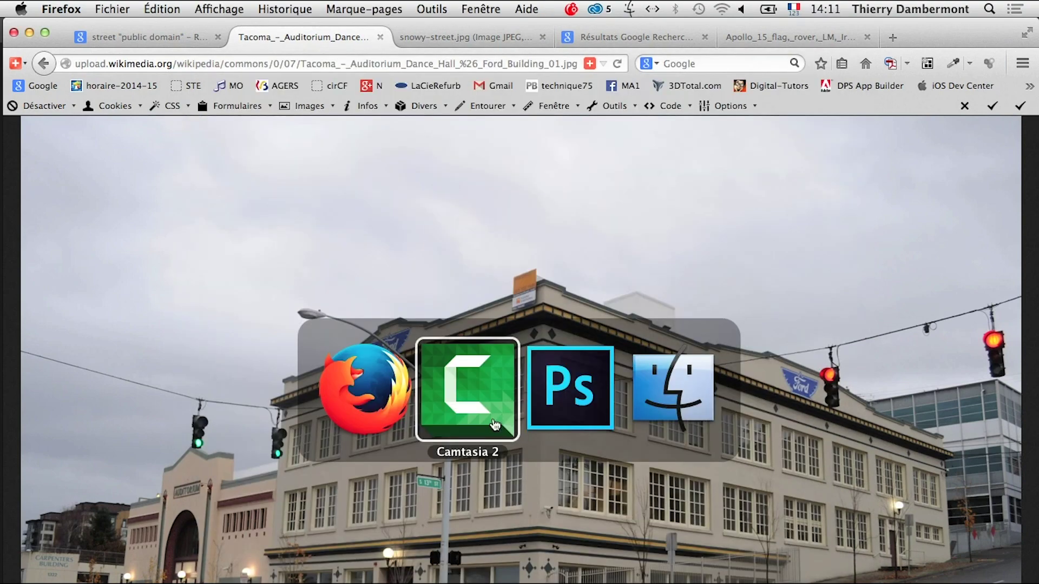
{"action": "left_click", "coordinate": [560, 413]}
{"action": "left_click", "coordinate": [133, 9]}
{"action": "left_click", "coordinate": [325, 181]}
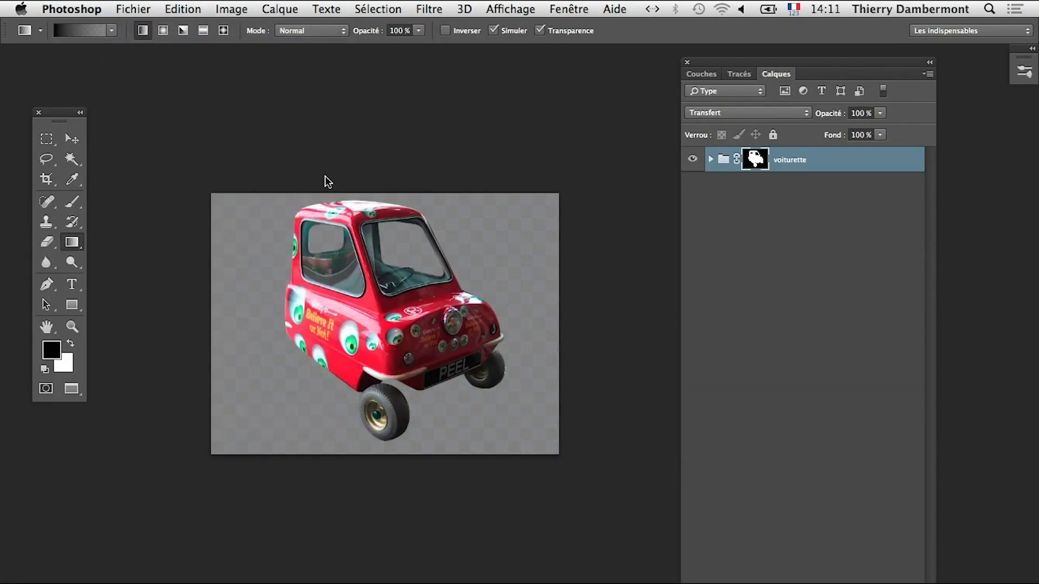
{"action": "key", "text": "super+o"}
{"action": "left_click", "coordinate": [260, 134]}
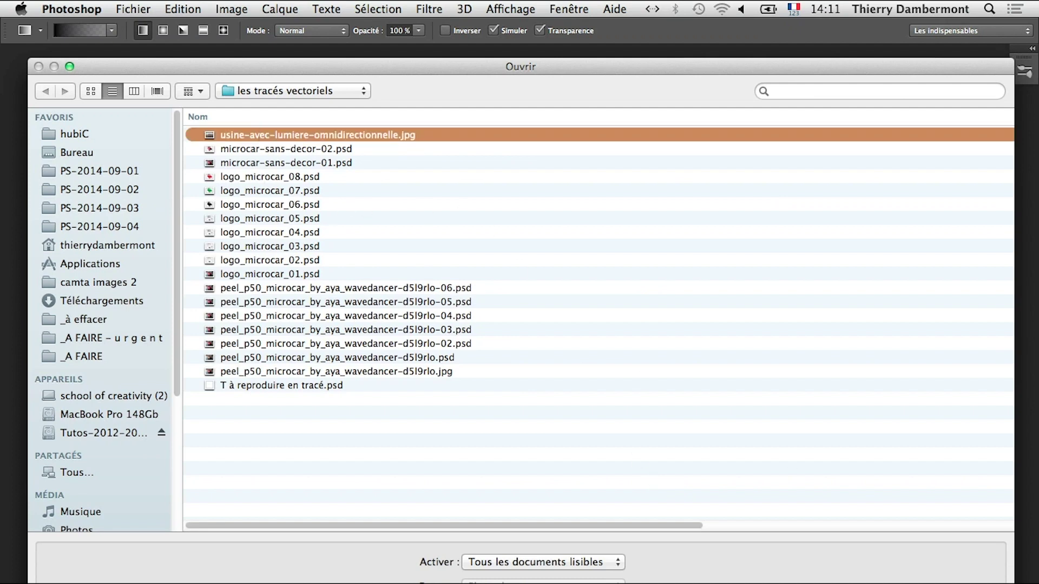
{"action": "key", "text": "Return"}
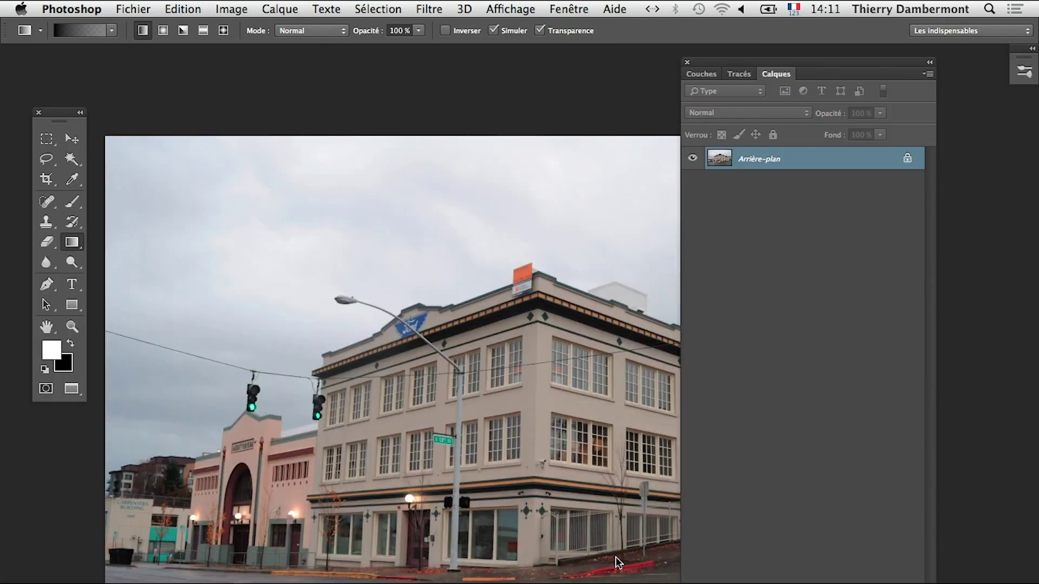
Step: Zoom out on the street photo, toggle full-screen mode, and hide Firefox
{"action": "key", "text": "super+minus"}
{"action": "key", "text": "super+minus"}
{"action": "key", "text": "f"}
{"action": "key", "text": "f"}
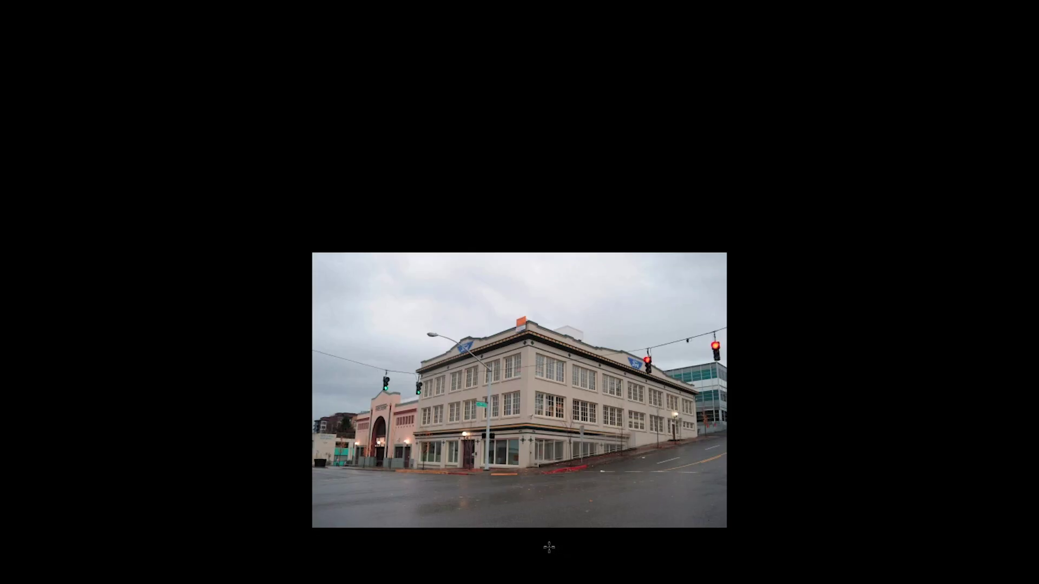
{"action": "key", "text": "f"}
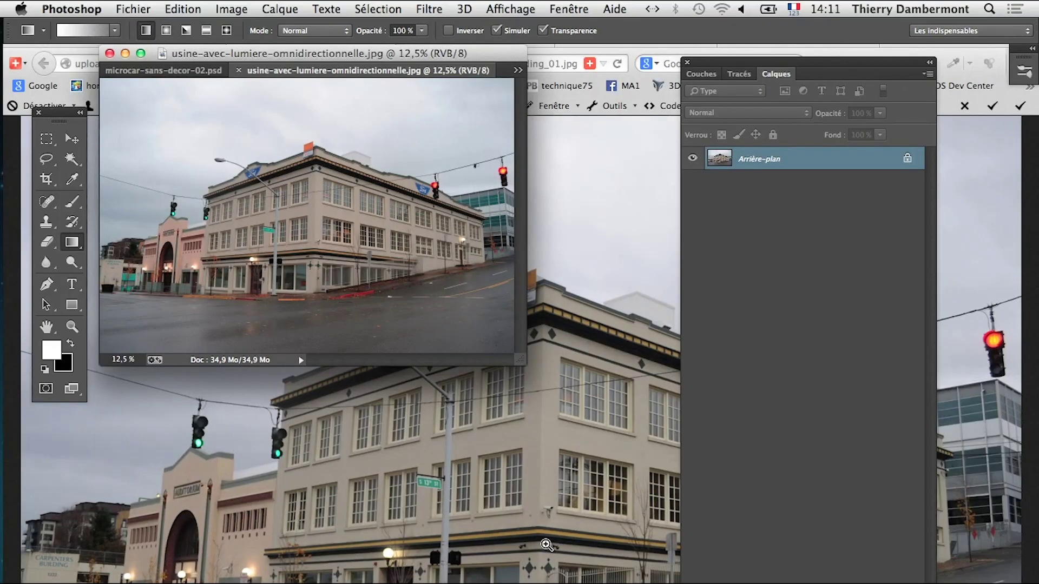
{"action": "key", "text": "super+Tab"}
{"action": "key", "text": "super+Tab"}
{"action": "key", "text": "super+Tab"}
{"action": "key", "text": "super+alt+h"}
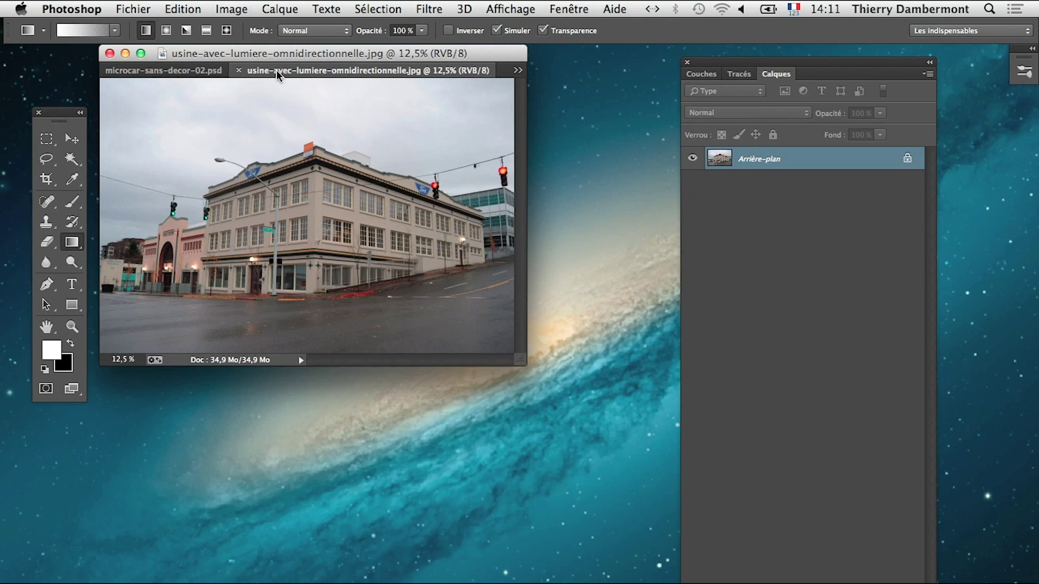
Step: Float the street photo in its own window beside the microcar, with Layers at lower left
{"action": "left_click_drag", "start_coordinate": [279, 71], "coordinate": [452, 195]}
{"action": "left_click_drag", "start_coordinate": [749, 76], "coordinate": [205, 100]}
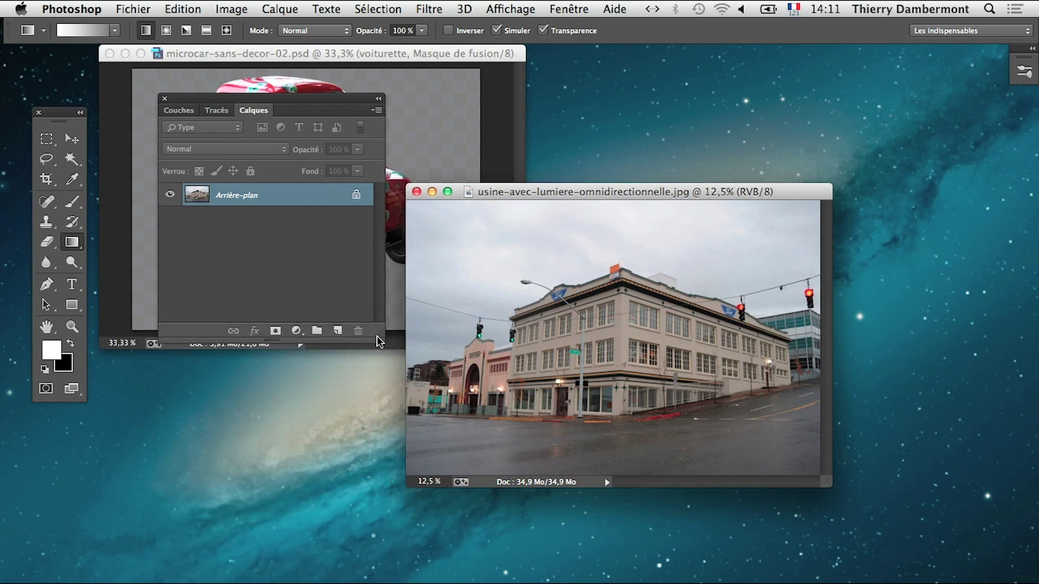
{"action": "left_click_drag", "start_coordinate": [292, 99], "coordinate": [252, 457]}
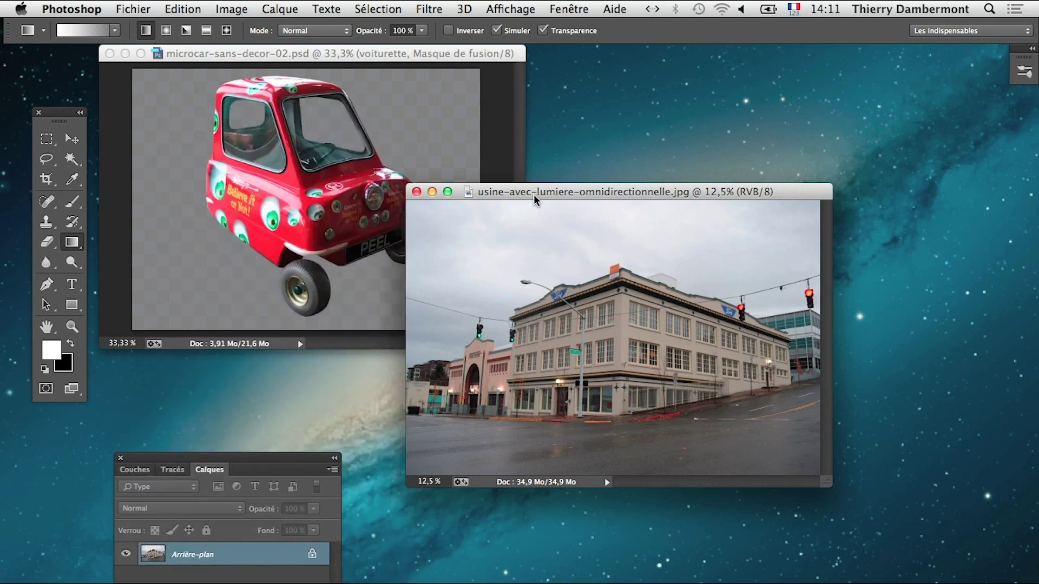
{"action": "left_click_drag", "start_coordinate": [534, 190], "coordinate": [753, 131]}
{"action": "left_click_drag", "start_coordinate": [480, 56], "coordinate": [494, 98]}
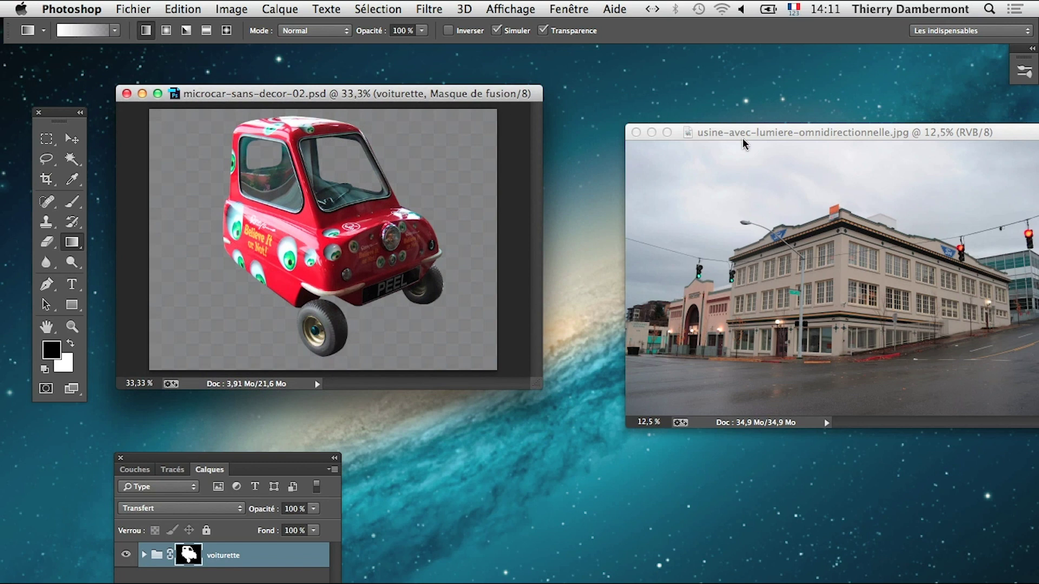
{"action": "left_click_drag", "start_coordinate": [743, 137], "coordinate": [686, 143]}
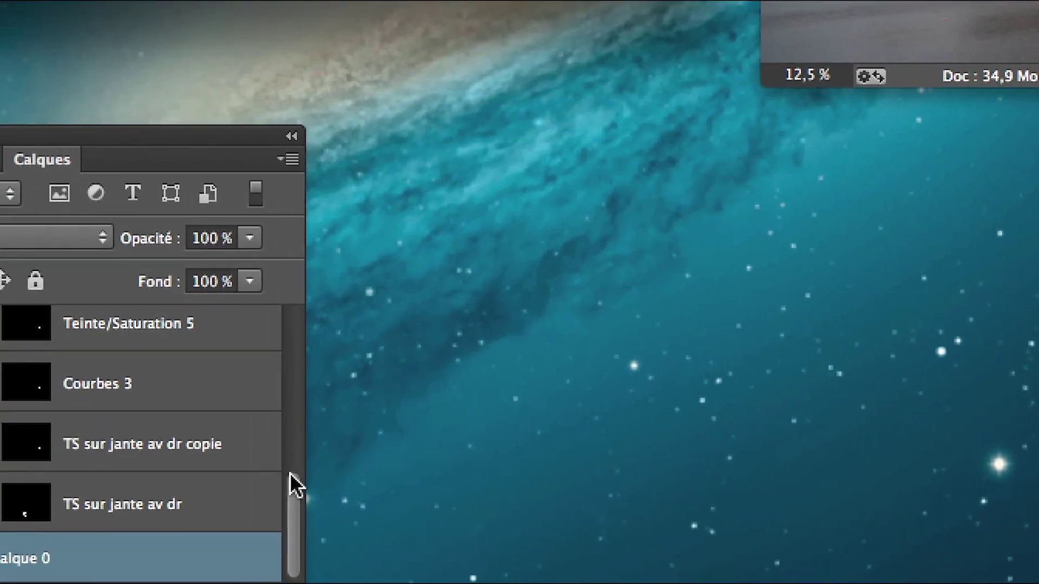
Step: Collapse the voiturette group and drag it into the street photo
{"action": "left_click_drag", "start_coordinate": [294, 479], "coordinate": [293, 319]}
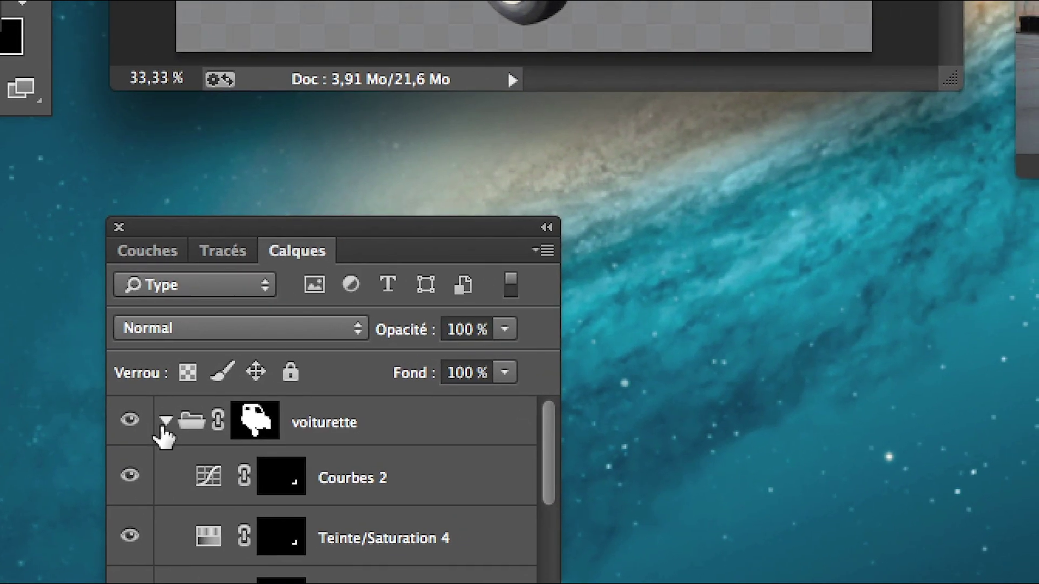
{"action": "left_click", "coordinate": [184, 412]}
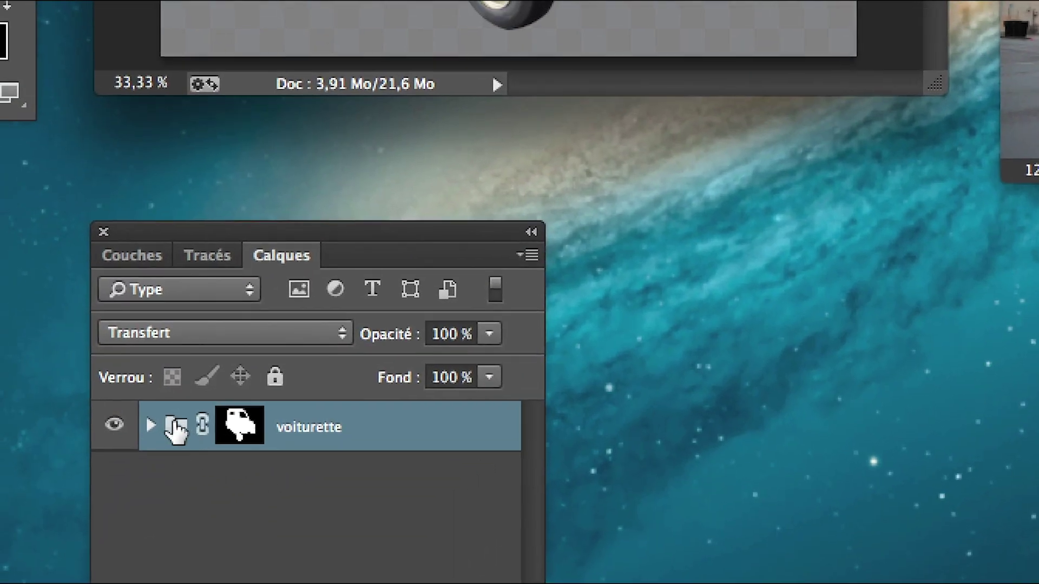
{"action": "mouse_move", "coordinate": [175, 430]}
{"action": "left_mouse_down"}
{"action": "mouse_move", "coordinate": [552, 295]}
{"action": "mouse_move", "coordinate": [533, 303]}
{"action": "left_mouse_up"}
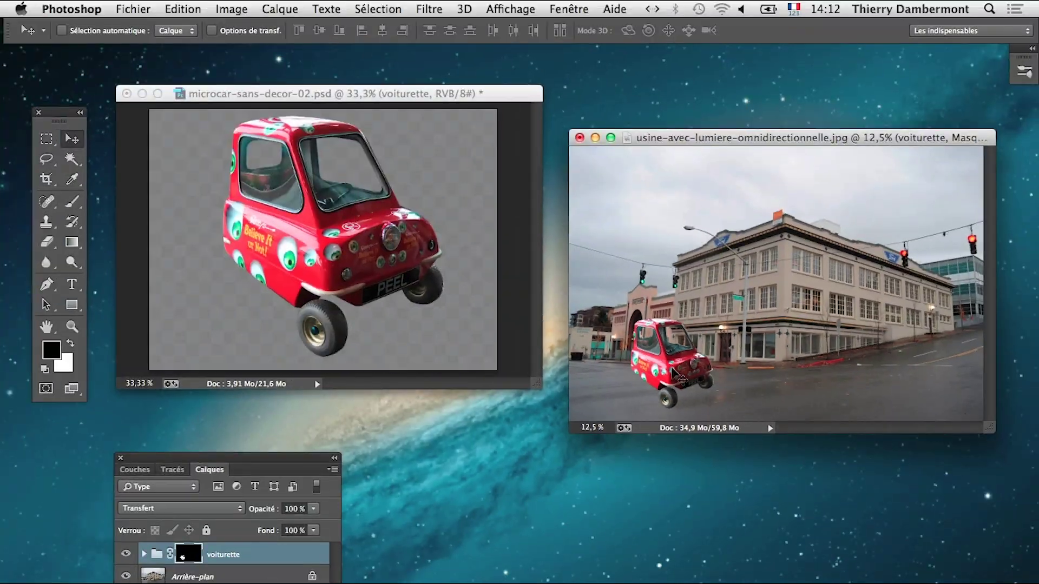
Step: Show the street photo full screen, zoomed in, with panels hidden
{"action": "key", "text": "f"}
{"action": "scroll", "coordinate": [550, 390], "scroll_direction": "down", "scroll_amount": 3}
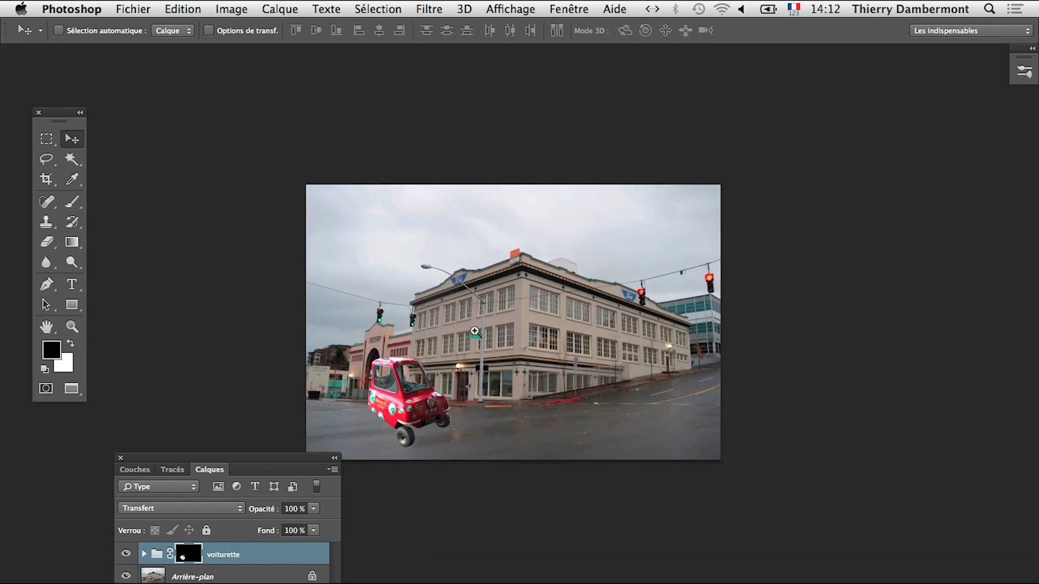
{"action": "scroll", "coordinate": [449, 390], "scroll_direction": "up", "scroll_amount": 2}
{"action": "scroll", "coordinate": [471, 417], "scroll_direction": "up", "scroll_amount": 1}
{"action": "scroll", "coordinate": [465, 422], "scroll_direction": "up", "scroll_amount": 2}
{"action": "key", "text": "shift+Tab"}
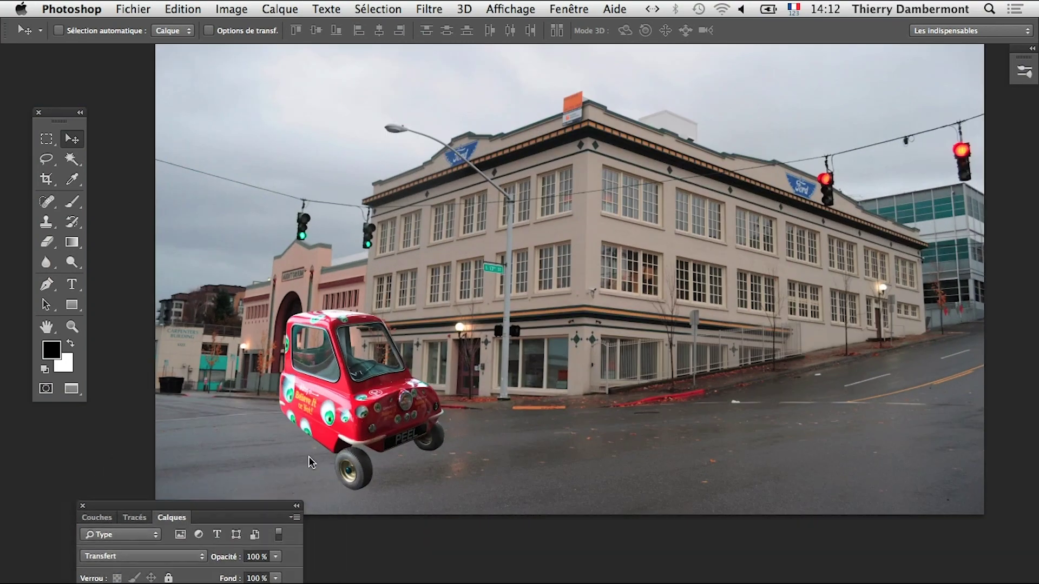
{"action": "scroll", "coordinate": [449, 487], "scroll_direction": "up", "scroll_amount": 1}
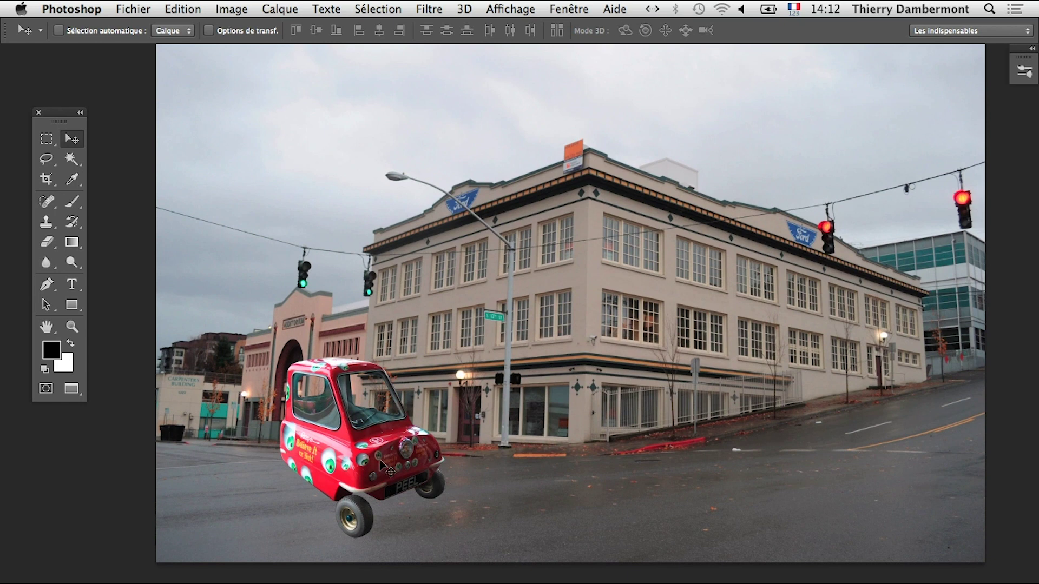
Step: Move the red microcar onto the wet road toward the lower left
{"action": "left_click_drag", "start_coordinate": [398, 467], "coordinate": [398, 460]}
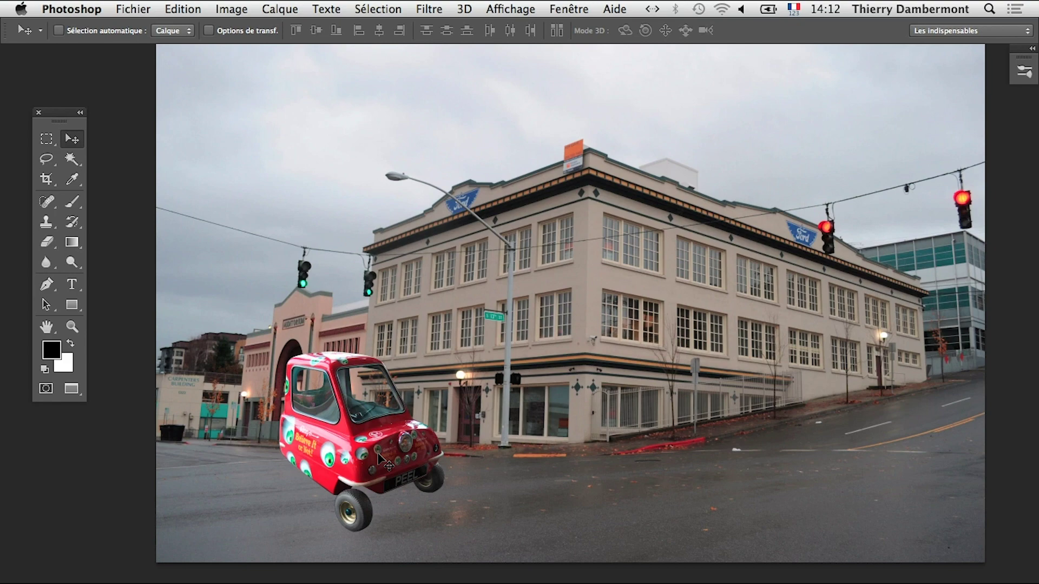
{"action": "left_click_drag", "start_coordinate": [378, 456], "coordinate": [525, 448]}
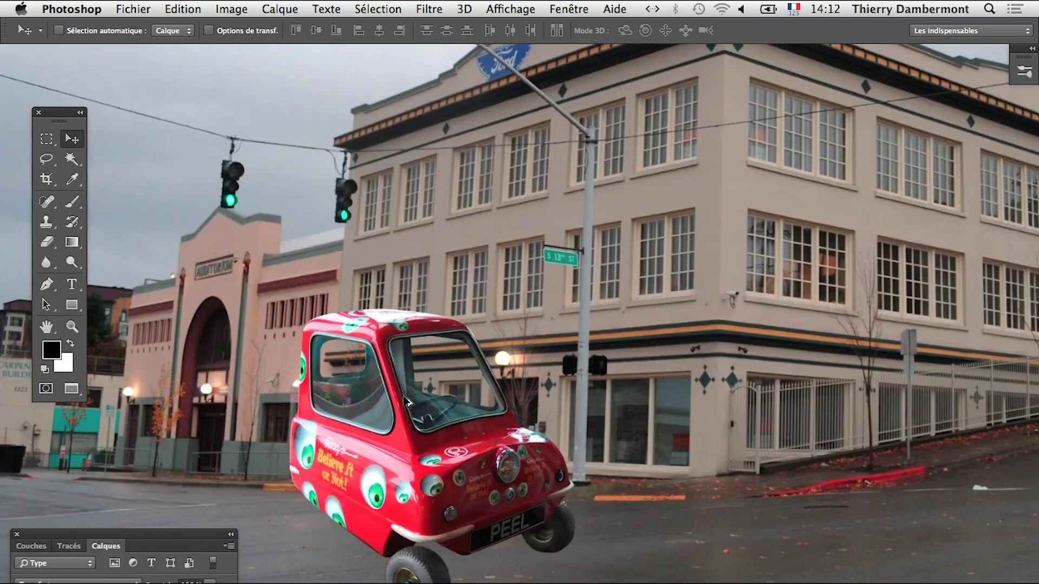
{"action": "mouse_move", "coordinate": [525, 449]}
{"action": "left_mouse_down"}
{"action": "mouse_move", "coordinate": [413, 465]}
{"action": "mouse_move", "coordinate": [533, 465]}
{"action": "mouse_move", "coordinate": [433, 468]}
{"action": "mouse_move", "coordinate": [400, 482]}
{"action": "left_mouse_up"}
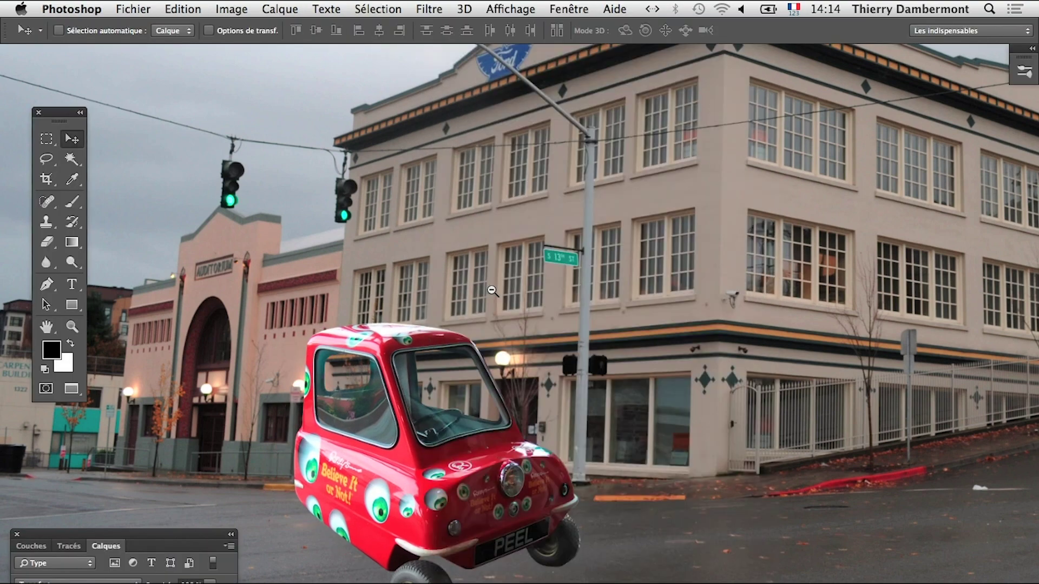
Step: Zoom out to fit the whole street photo and bring the Calques panel beside the canvas
{"action": "left_click", "coordinate": [482, 391], "text": "alt+super"}
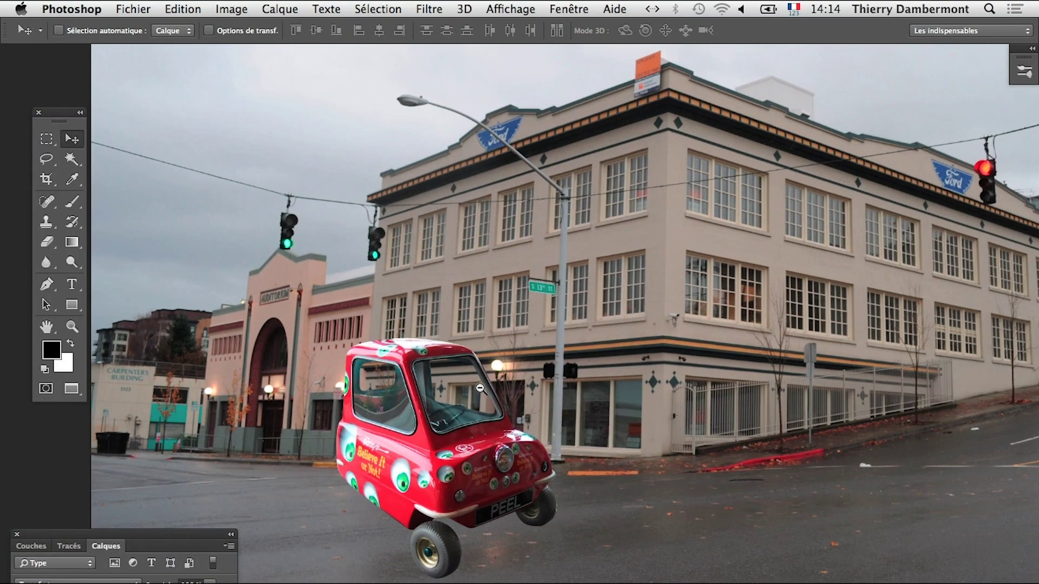
{"action": "left_click", "coordinate": [499, 404], "text": "alt+super"}
{"action": "left_click_drag", "start_coordinate": [499, 404], "coordinate": [457, 306]}
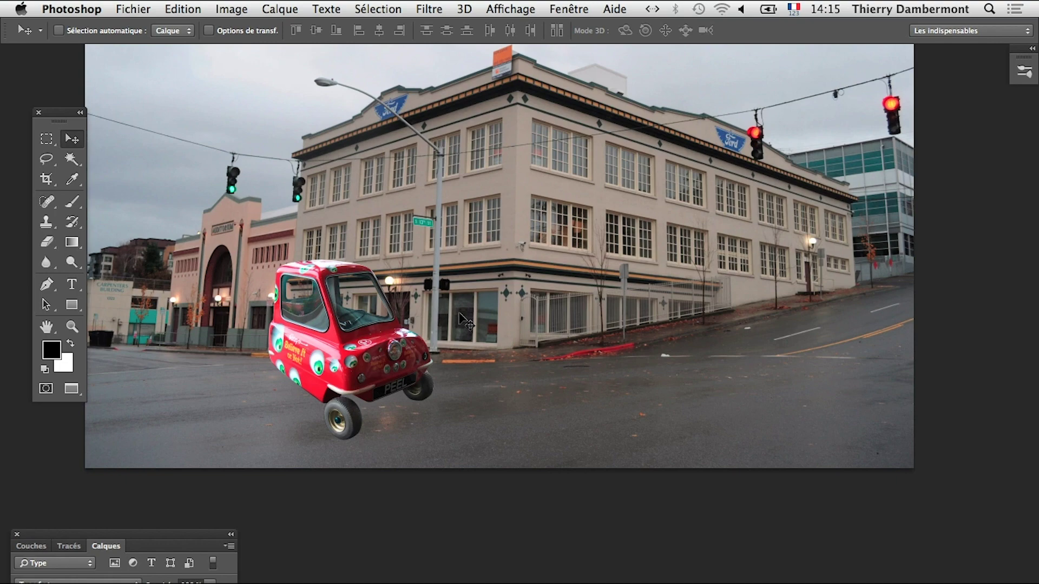
{"action": "mouse_move", "coordinate": [128, 534]}
{"action": "left_mouse_down"}
{"action": "mouse_move", "coordinate": [701, 197]}
{"action": "mouse_move", "coordinate": [787, 158]}
{"action": "left_mouse_up"}
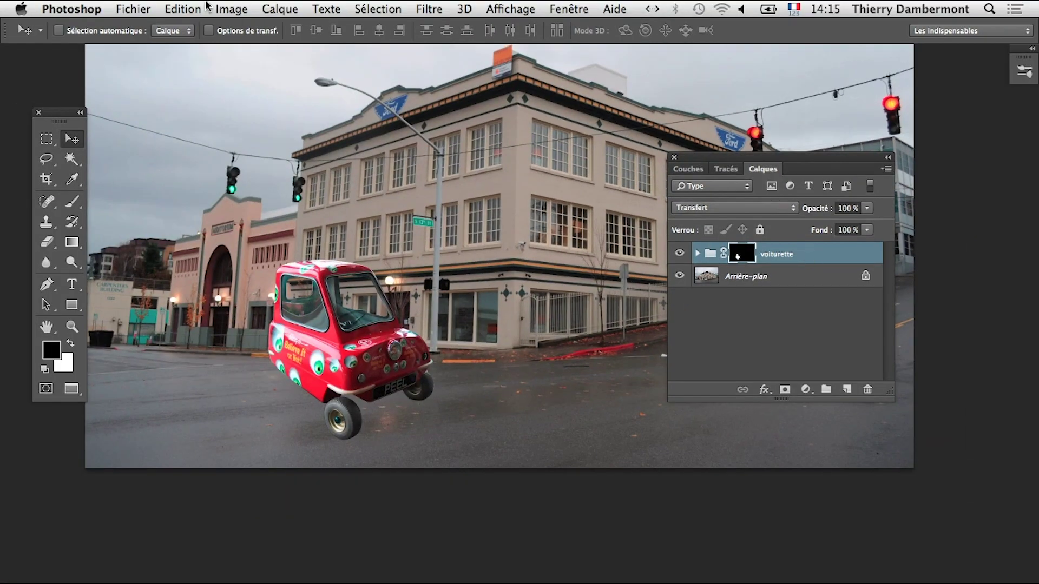
Step: Mirror the car with Edition > Transformation > Symétrie axe horizontal
{"action": "left_click", "coordinate": [180, 8]}
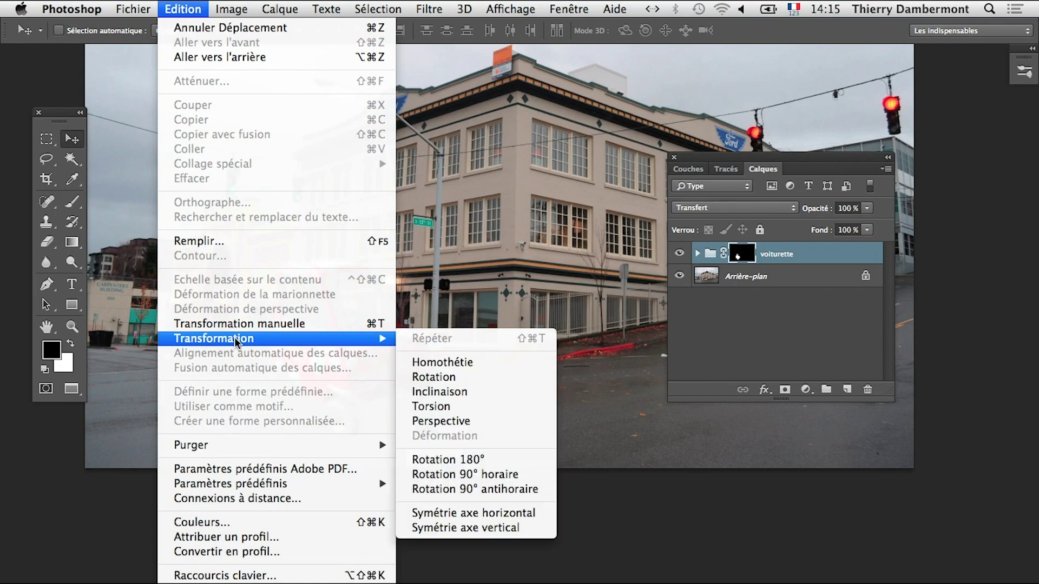
{"action": "mouse_move", "coordinate": [129, 161]}
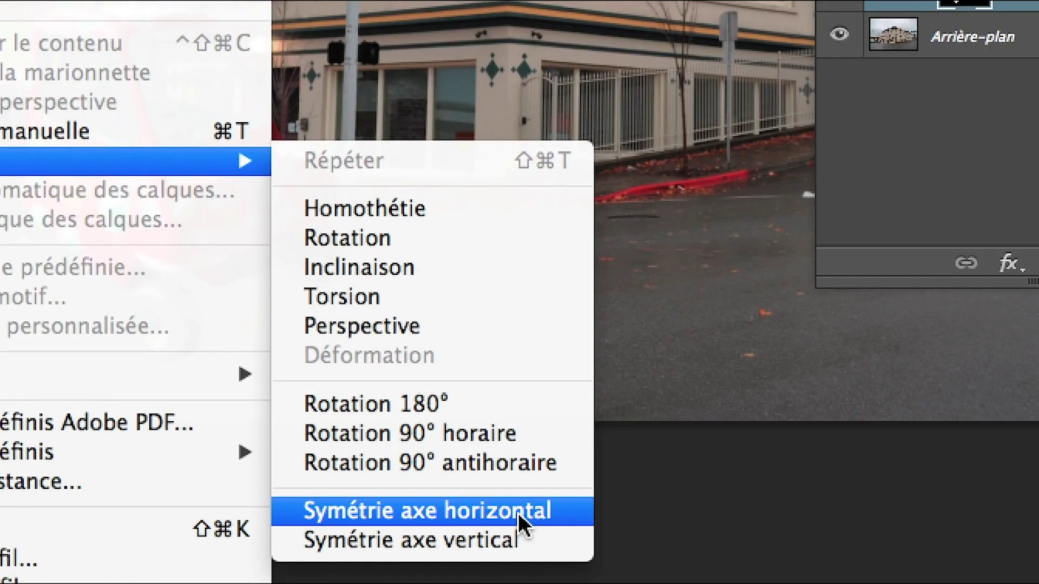
{"action": "left_click", "coordinate": [520, 512]}
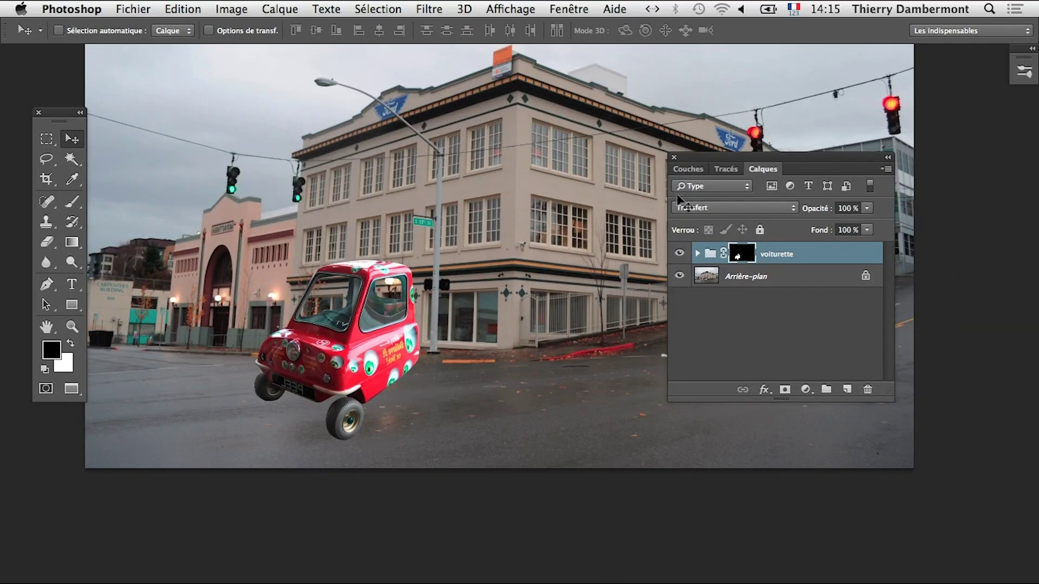
{"action": "mouse_move", "coordinate": [695, 157]}
{"action": "left_mouse_down"}
{"action": "mouse_move", "coordinate": [555, 304]}
{"action": "mouse_move", "coordinate": [341, 496]}
{"action": "left_mouse_up"}
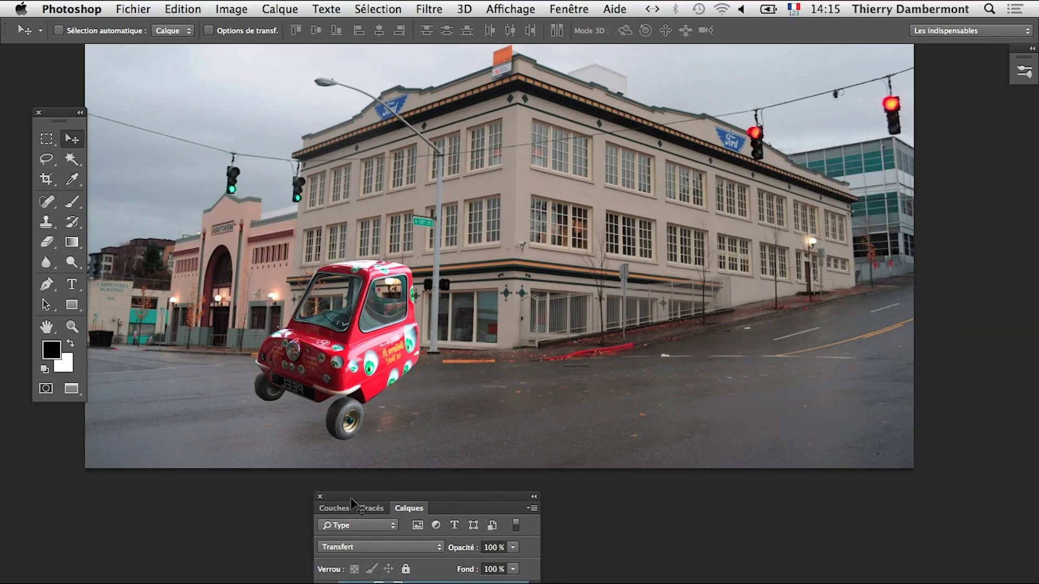
Step: Drag the car onto the road right of centre, in front of the building
{"action": "mouse_move", "coordinate": [339, 350]}
{"action": "left_mouse_down"}
{"action": "mouse_move", "coordinate": [739, 331]}
{"action": "mouse_move", "coordinate": [725, 334]}
{"action": "mouse_move", "coordinate": [733, 350]}
{"action": "mouse_move", "coordinate": [765, 364]}
{"action": "mouse_move", "coordinate": [754, 343]}
{"action": "mouse_move", "coordinate": [663, 357]}
{"action": "mouse_move", "coordinate": [282, 361]}
{"action": "mouse_move", "coordinate": [822, 322]}
{"action": "mouse_move", "coordinate": [799, 359]}
{"action": "left_mouse_up"}
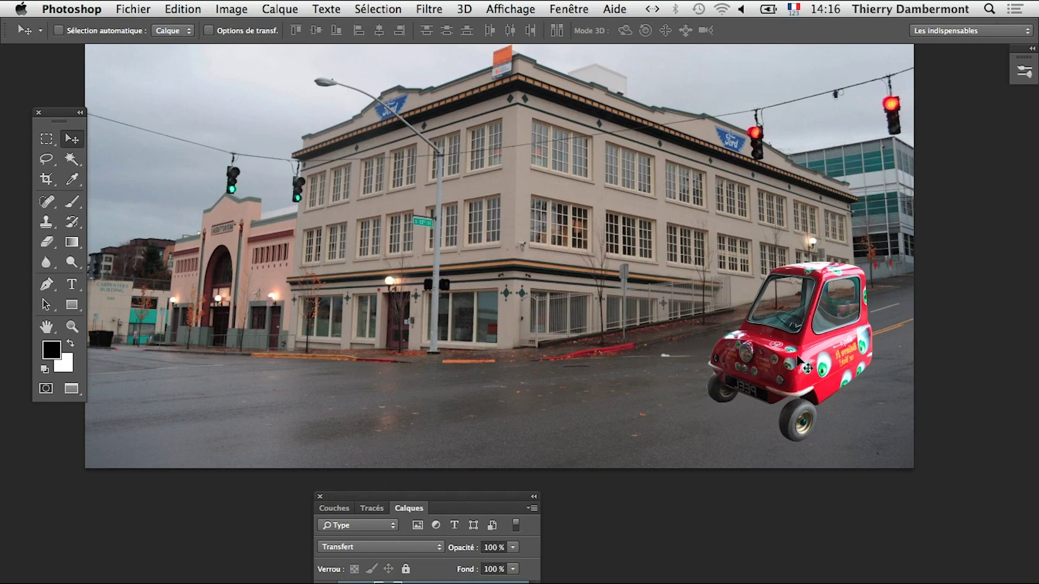
{"action": "mouse_move", "coordinate": [797, 356]}
{"action": "left_mouse_down"}
{"action": "mouse_move", "coordinate": [706, 394]}
{"action": "mouse_move", "coordinate": [857, 385]}
{"action": "mouse_move", "coordinate": [825, 406]}
{"action": "left_mouse_up"}
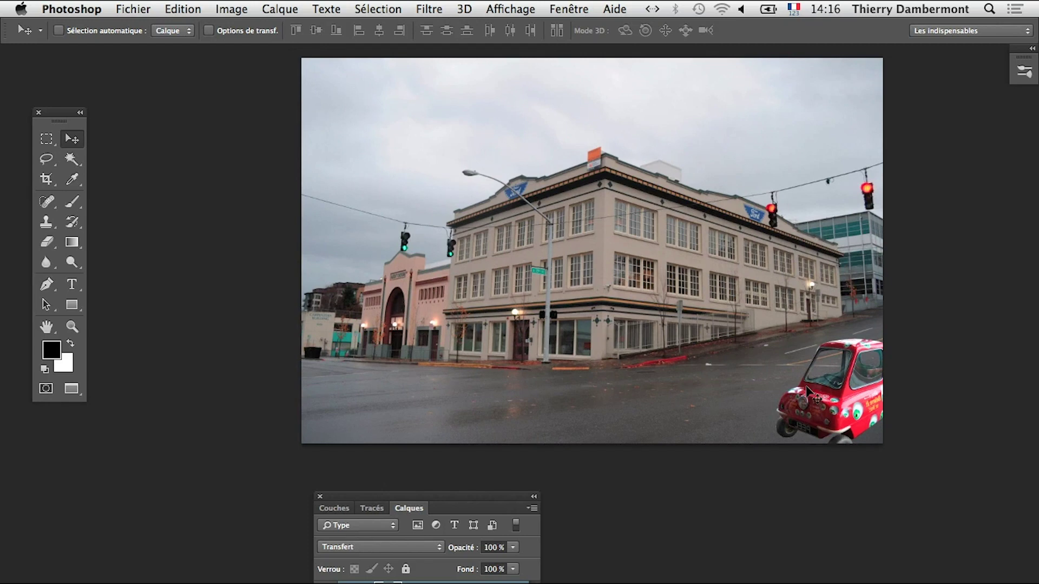
{"action": "scroll", "coordinate": [806, 390], "scroll_direction": "right", "scroll_amount": 5}
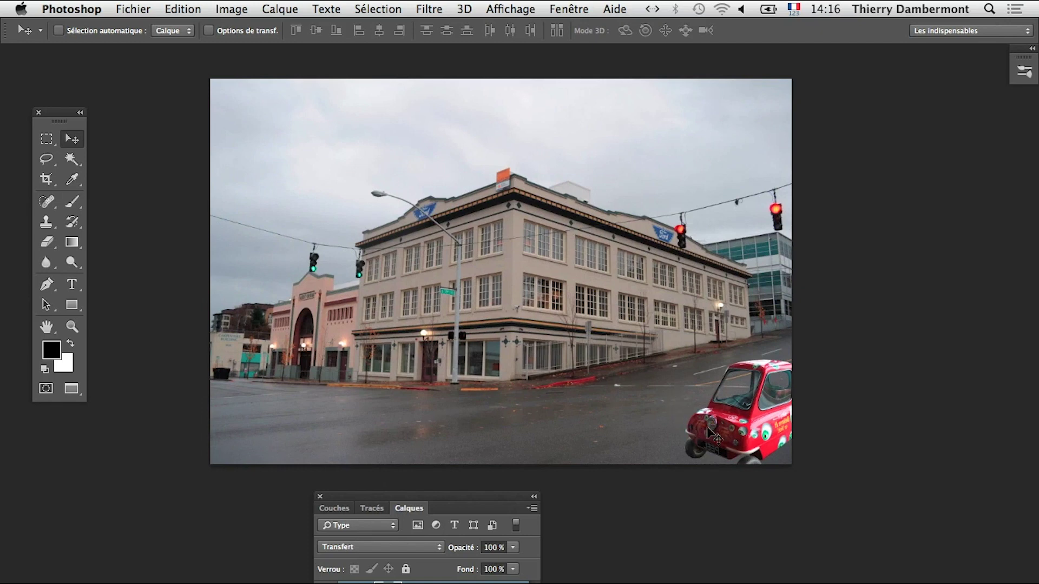
{"action": "mouse_move", "coordinate": [741, 436]}
{"action": "left_mouse_down"}
{"action": "mouse_move", "coordinate": [635, 411]}
{"action": "mouse_move", "coordinate": [635, 388]}
{"action": "mouse_move", "coordinate": [609, 373]}
{"action": "left_mouse_up"}
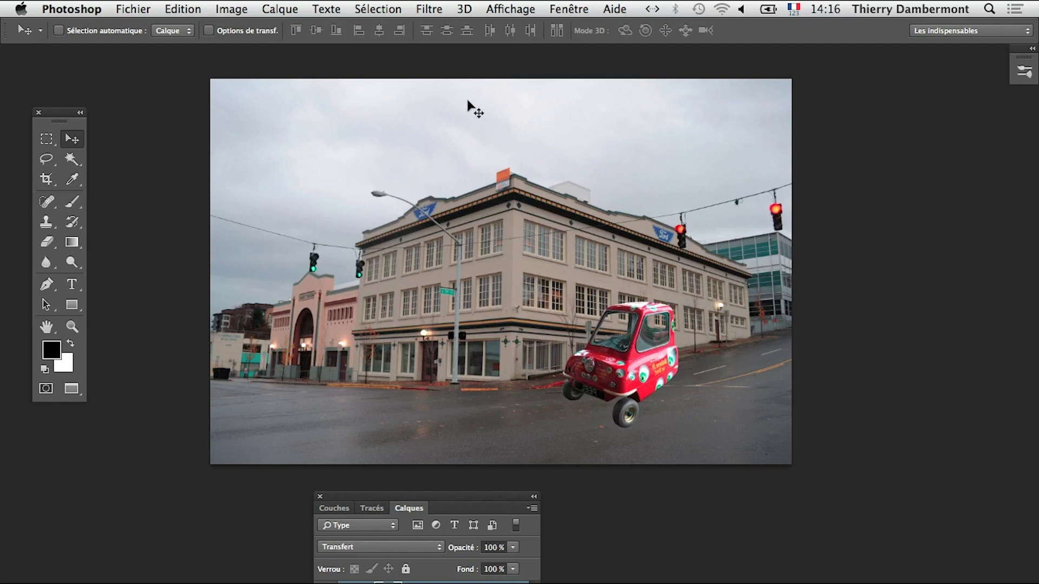
{"action": "left_click_drag", "start_coordinate": [55, 116], "coordinate": [118, 128]}
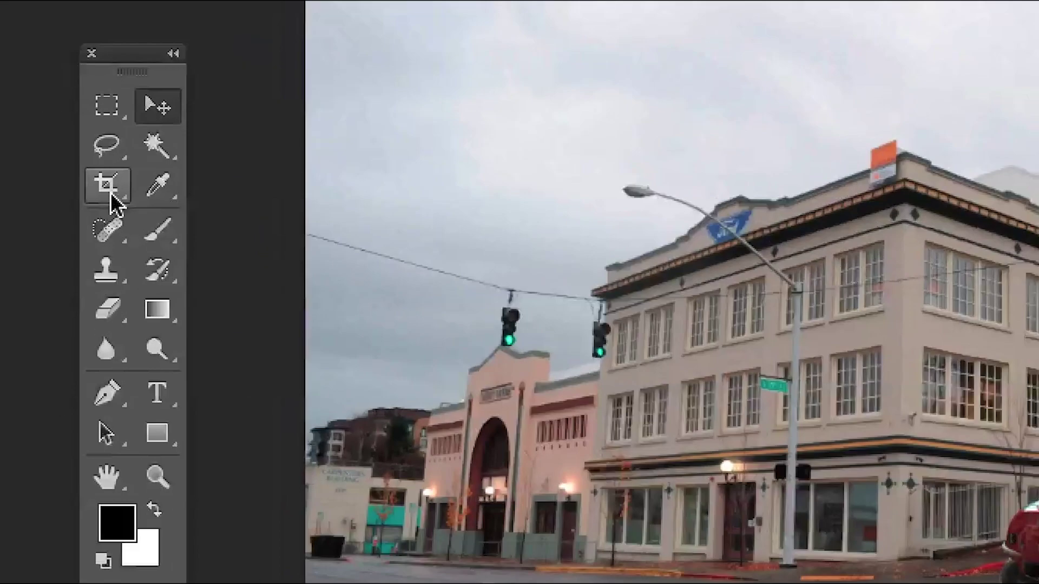
{"action": "left_click", "coordinate": [111, 195]}
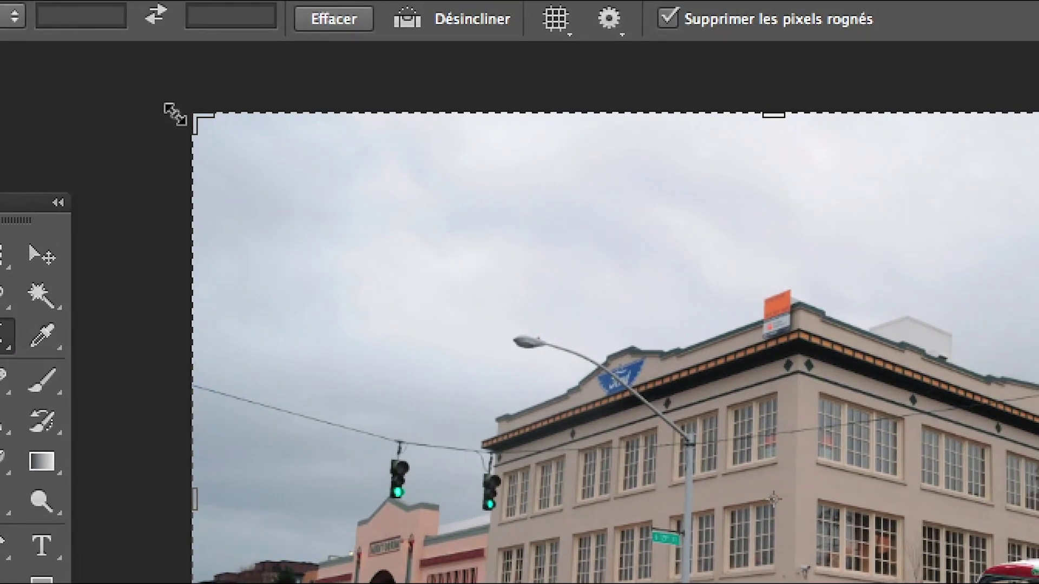
{"action": "left_click", "coordinate": [178, 110]}
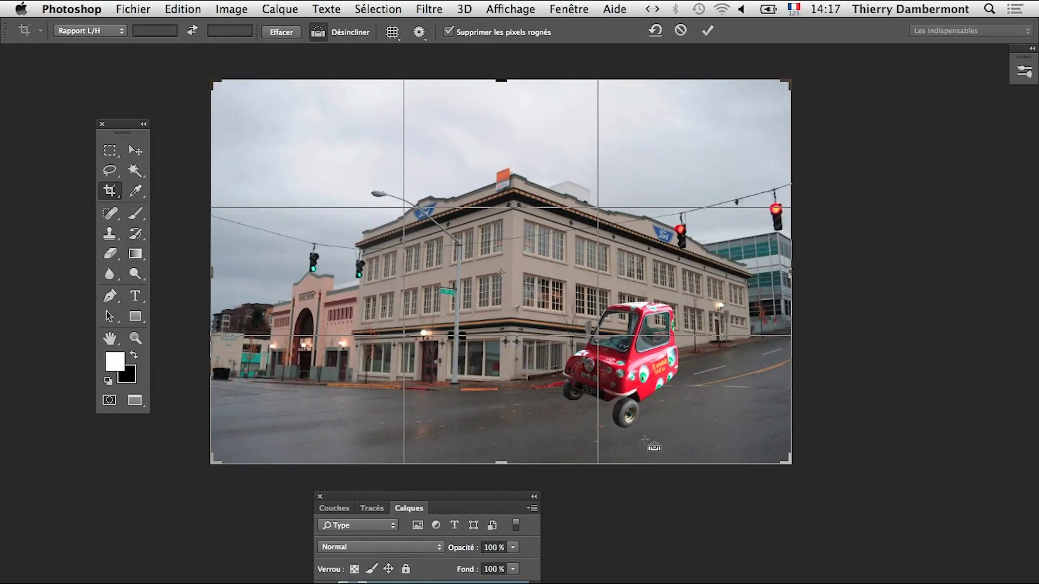
{"action": "left_click", "coordinate": [645, 439]}
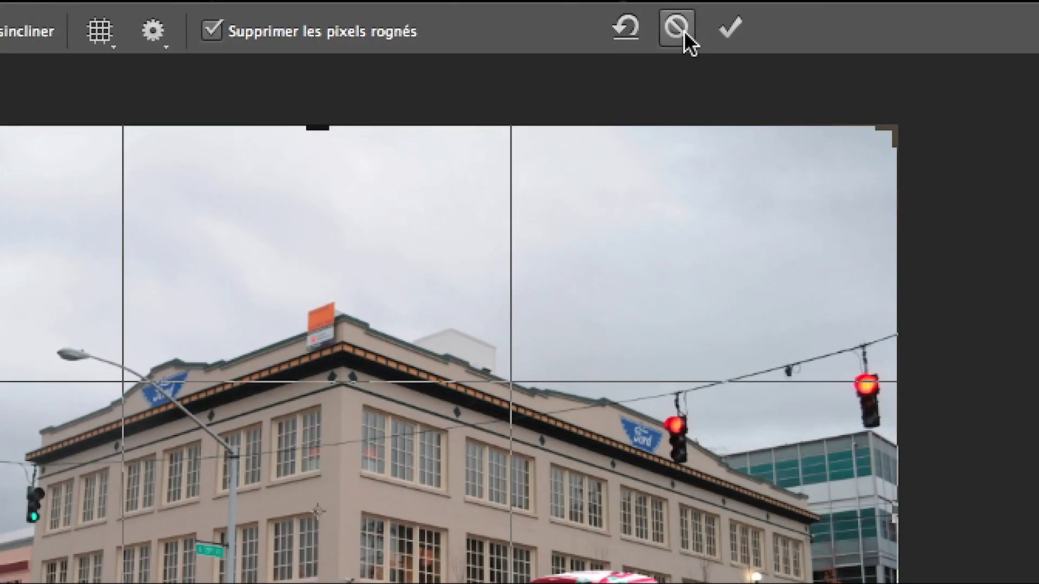
{"action": "left_click", "coordinate": [684, 31]}
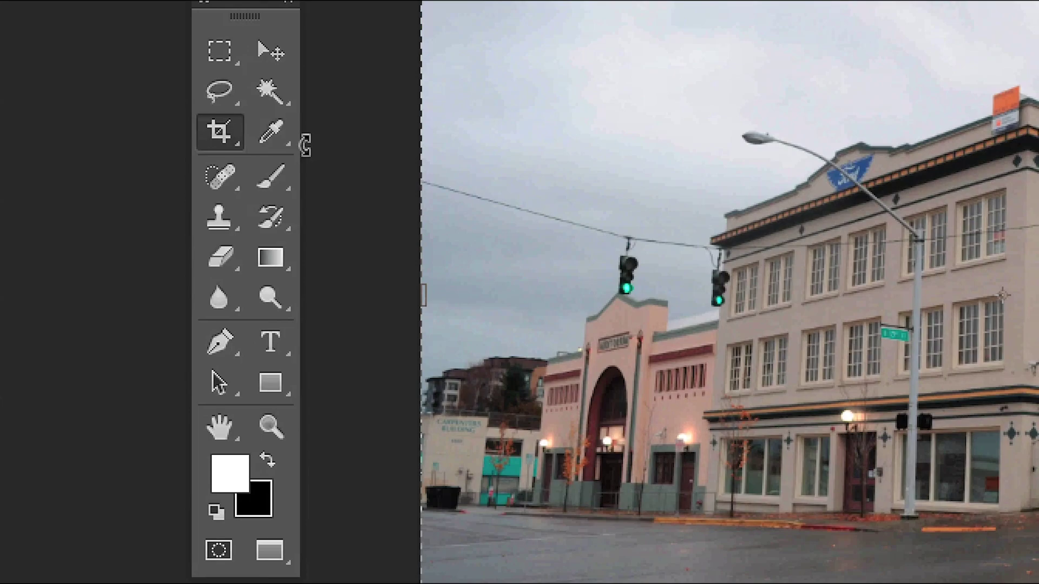
Step: Nudge the red car with the Move tool until it rests right of the building corner
{"action": "left_click", "coordinate": [273, 53]}
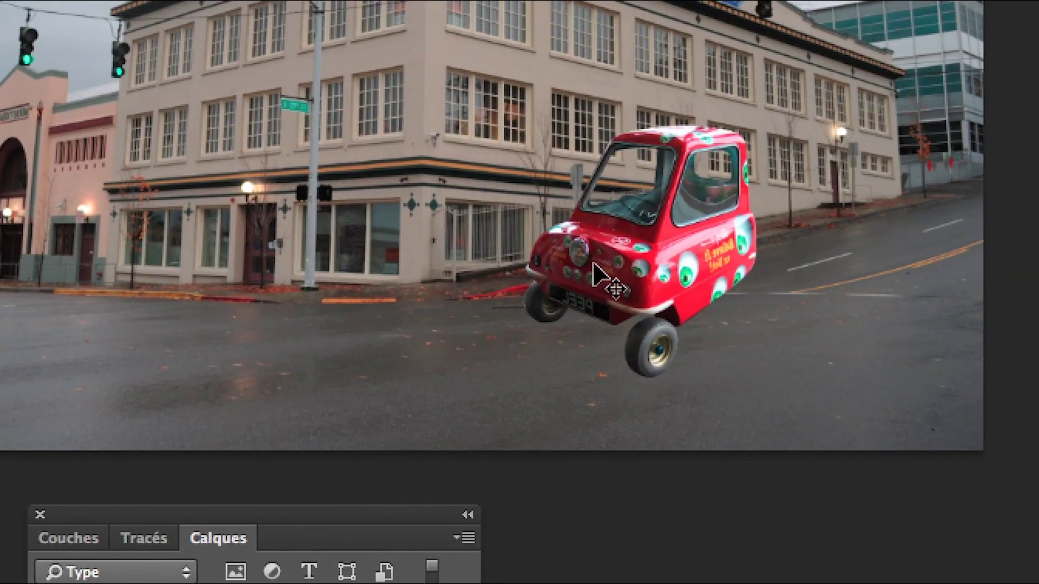
{"action": "left_click_drag", "start_coordinate": [593, 264], "coordinate": [666, 255]}
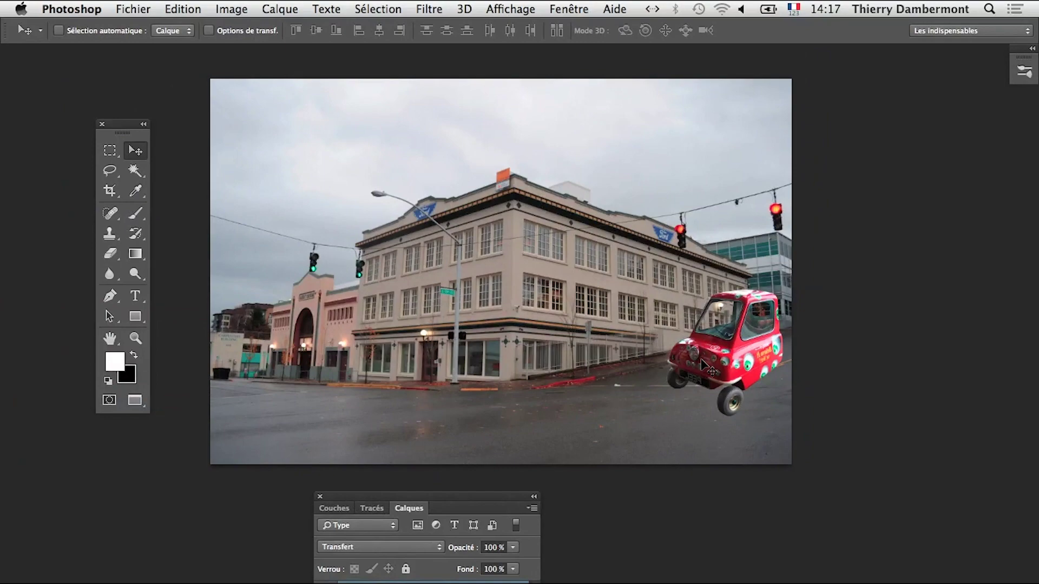
{"action": "left_click_drag", "start_coordinate": [701, 364], "coordinate": [687, 356]}
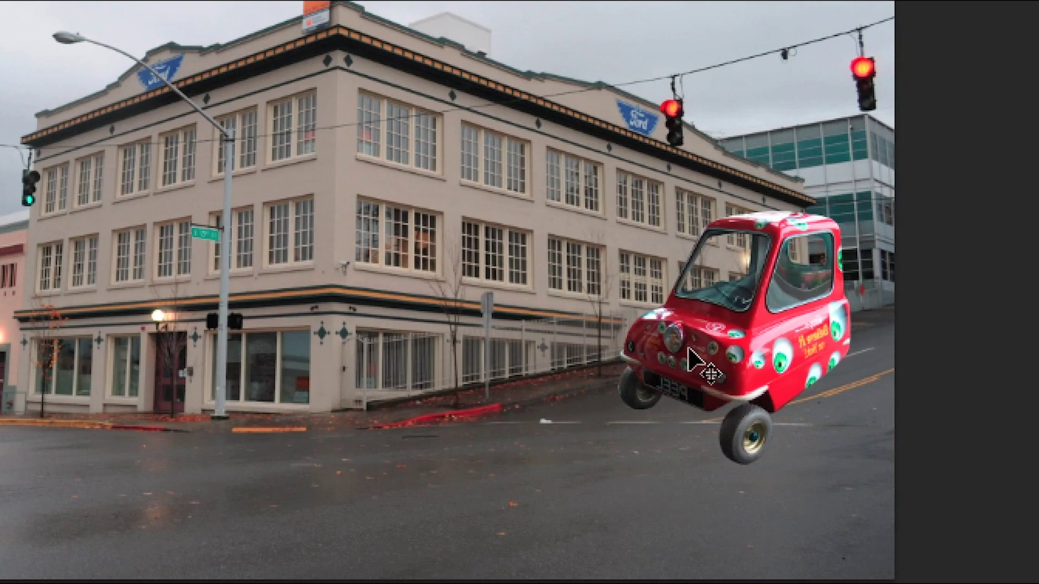
{"action": "left_click_drag", "start_coordinate": [690, 359], "coordinate": [767, 360]}
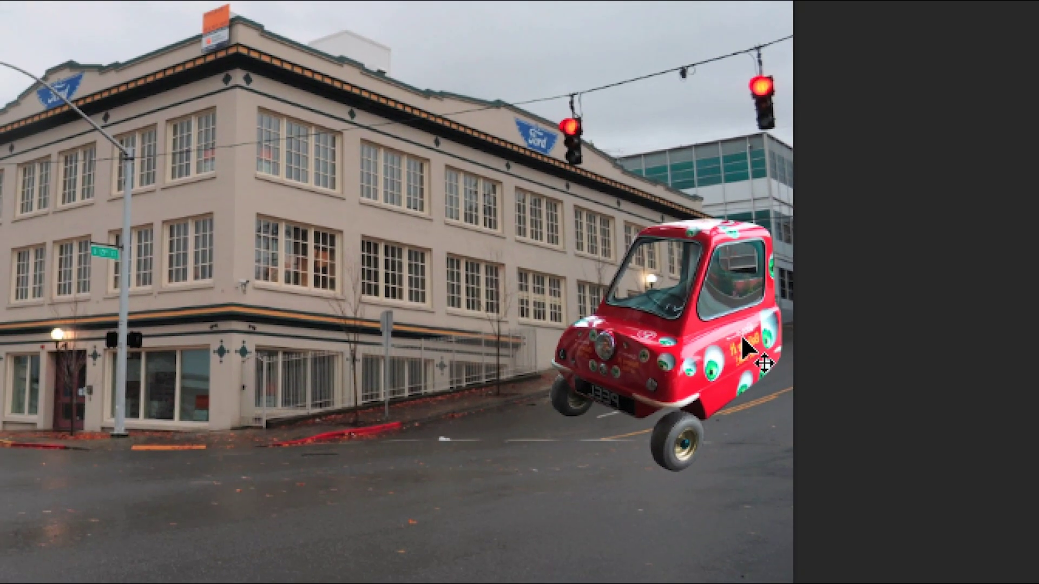
{"action": "left_click_drag", "start_coordinate": [801, 361], "coordinate": [712, 355]}
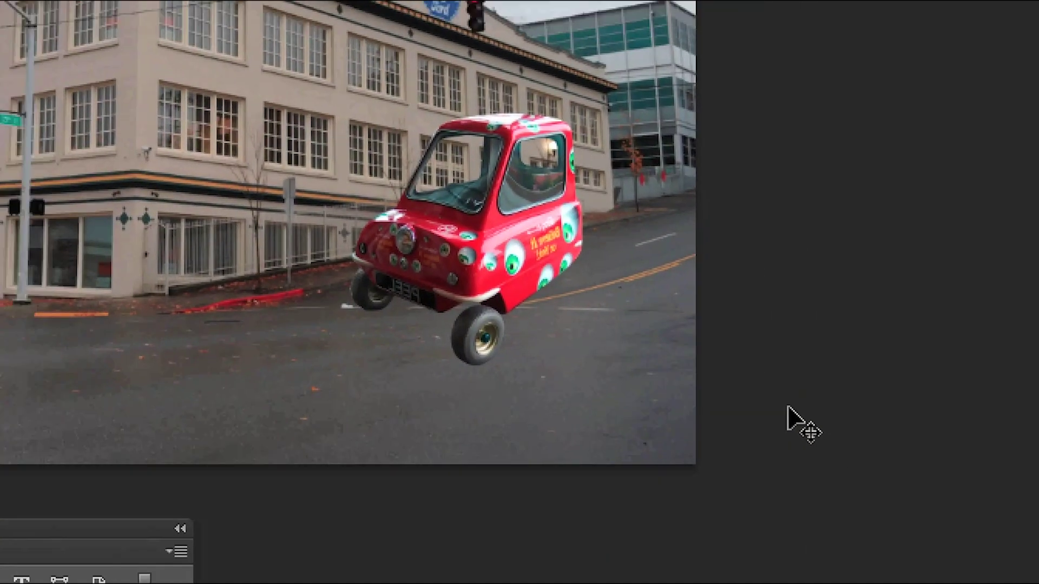
{"action": "left_click_drag", "start_coordinate": [789, 419], "coordinate": [750, 341]}
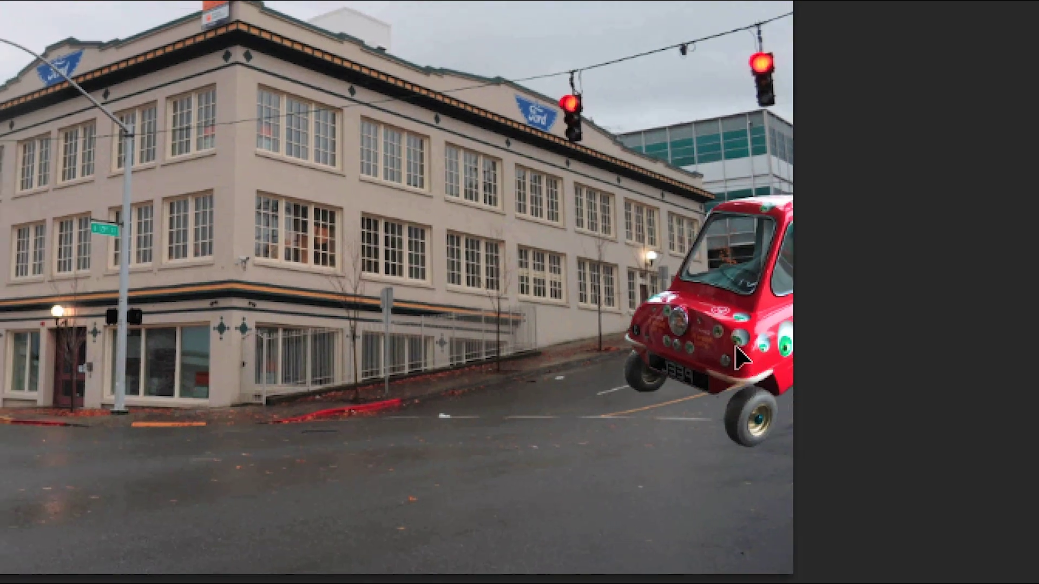
{"action": "left_click_drag", "start_coordinate": [761, 373], "coordinate": [724, 377]}
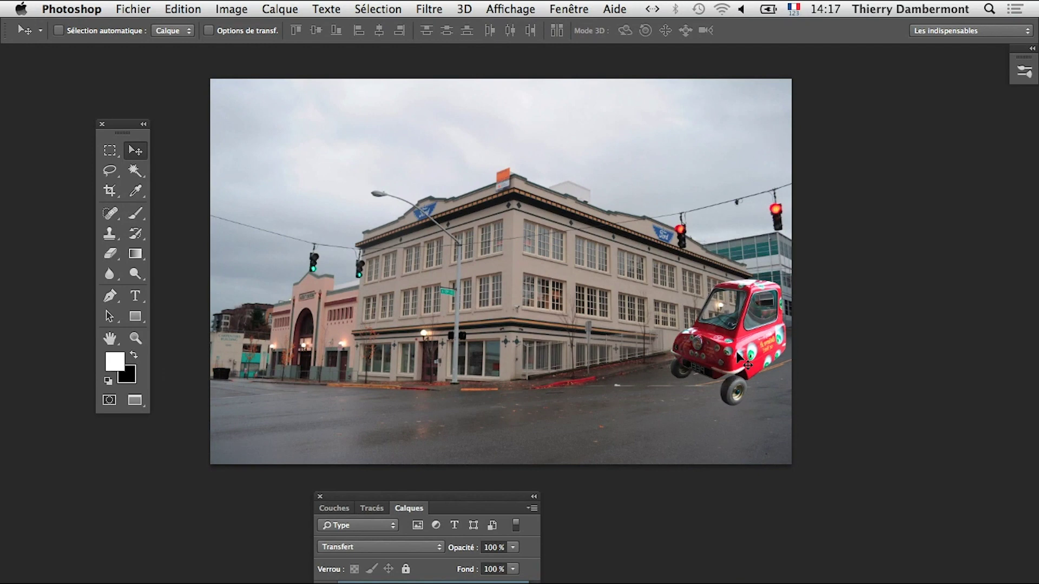
{"action": "mouse_move", "coordinate": [741, 354]}
{"action": "left_mouse_down"}
{"action": "mouse_move", "coordinate": [713, 349]}
{"action": "mouse_move", "coordinate": [736, 362]}
{"action": "left_mouse_up"}
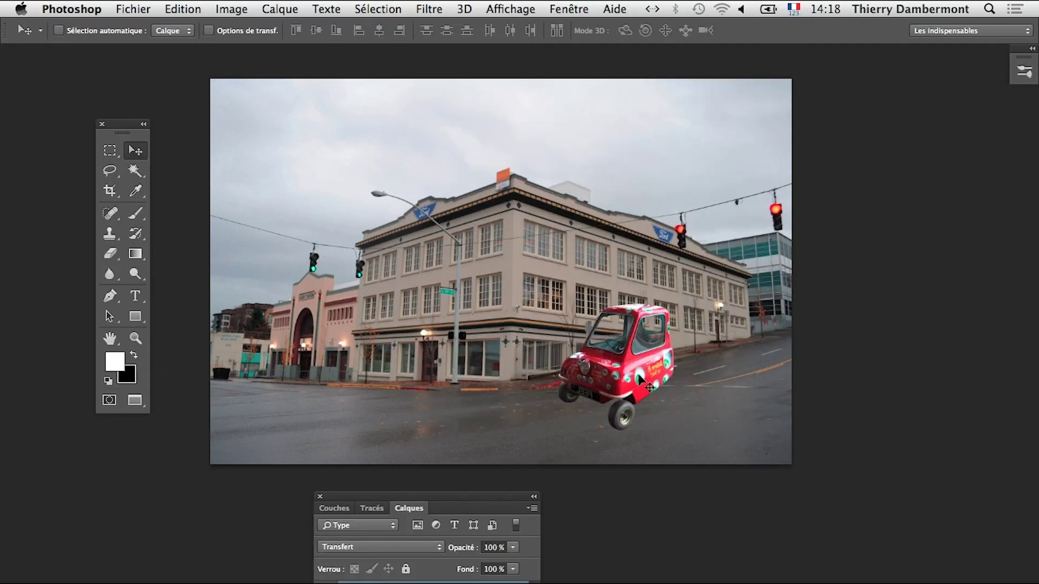
{"action": "mouse_move", "coordinate": [640, 375]}
{"action": "left_mouse_down"}
{"action": "mouse_move", "coordinate": [652, 359]}
{"action": "mouse_move", "coordinate": [650, 373]}
{"action": "left_mouse_up"}
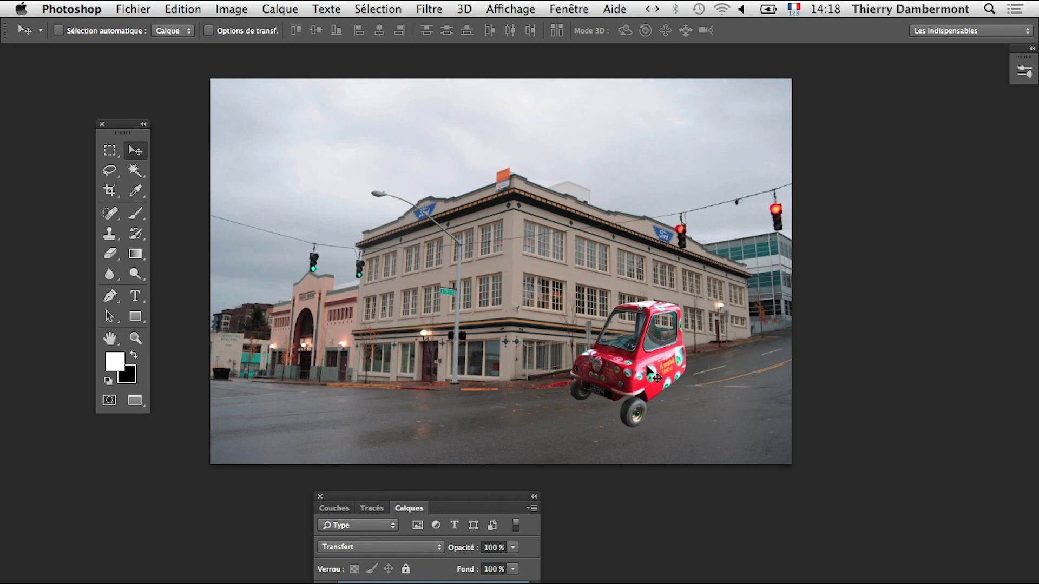
{"action": "left_click", "coordinate": [183, 9]}
{"action": "mouse_move", "coordinate": [213, 338]}
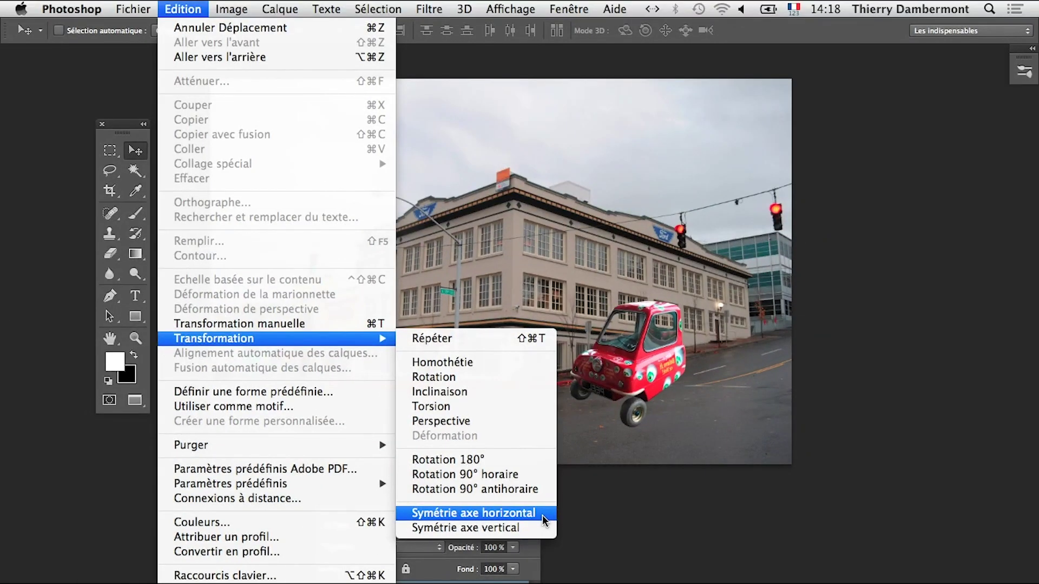
{"action": "left_click", "coordinate": [679, 528]}
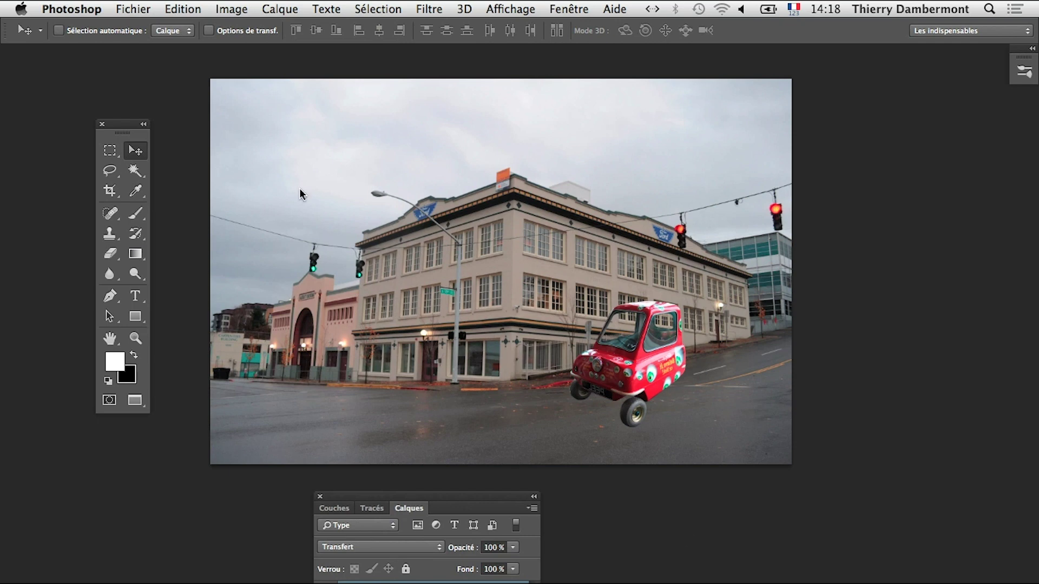
{"action": "left_click", "coordinate": [183, 8]}
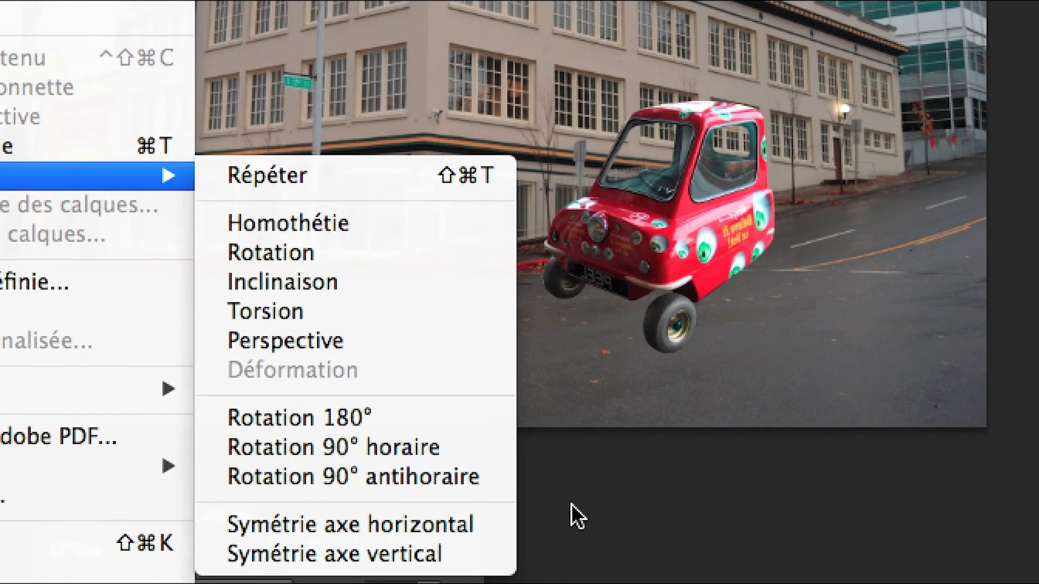
{"action": "left_click", "coordinate": [573, 516]}
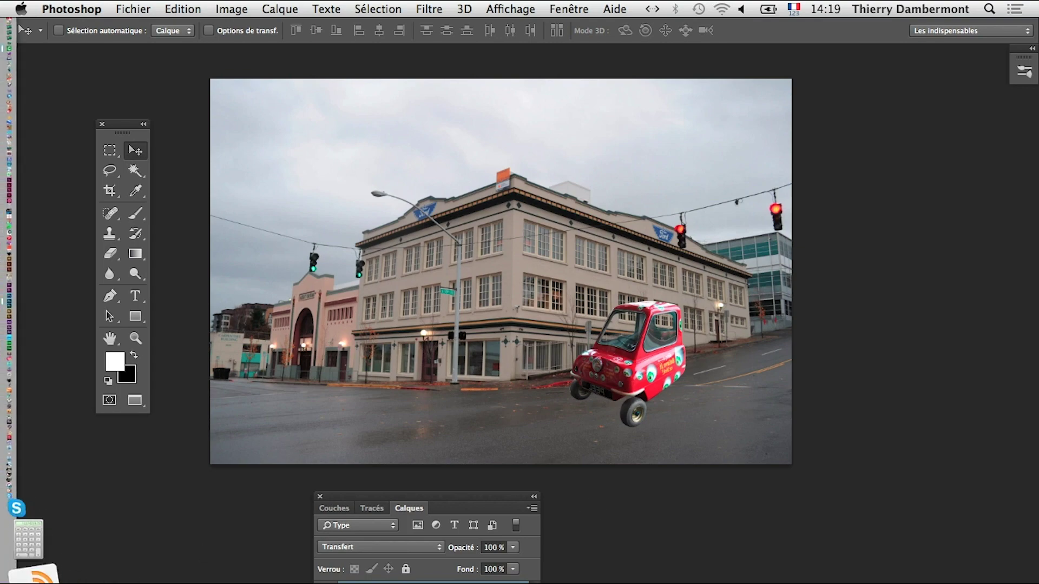
Step: Search Google Images for 'pole dancer' in a new Firefox tab
{"action": "left_click", "coordinate": [30, 565]}
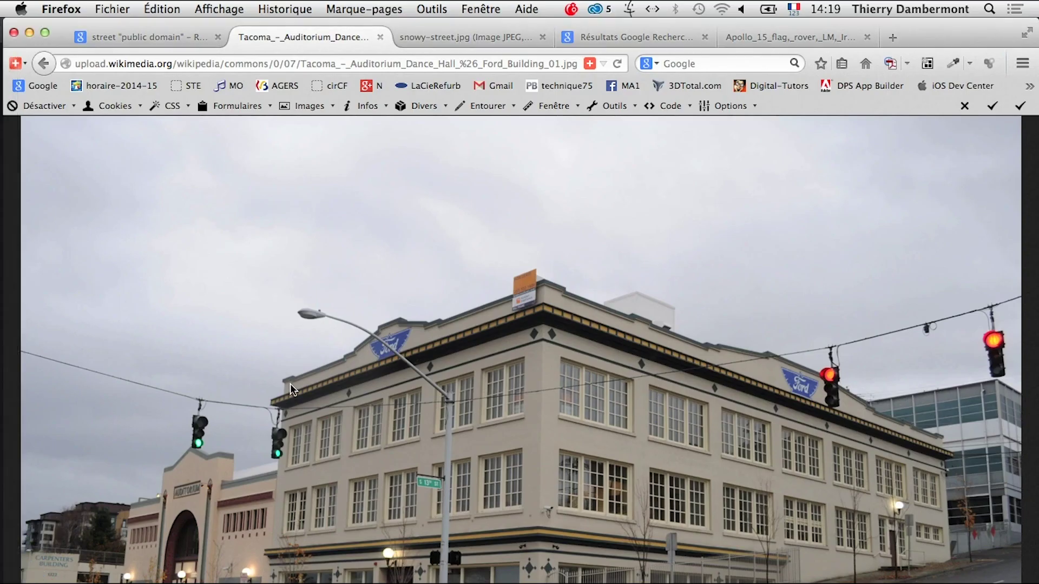
{"action": "left_click", "coordinate": [112, 9]}
{"action": "left_click", "coordinate": [130, 28]}
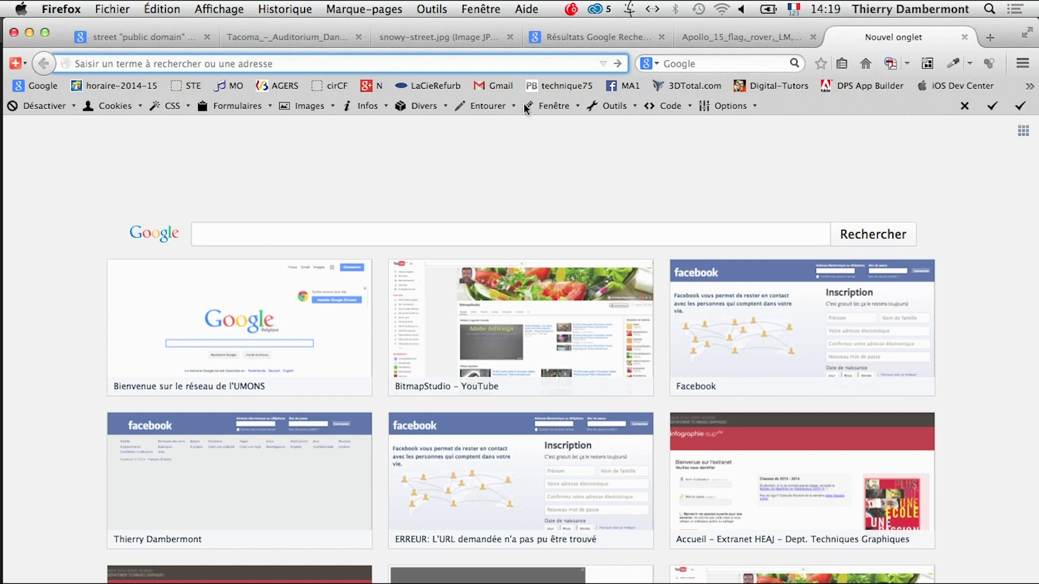
{"action": "left_click", "coordinate": [241, 230]}
{"action": "type", "text": "pole"}
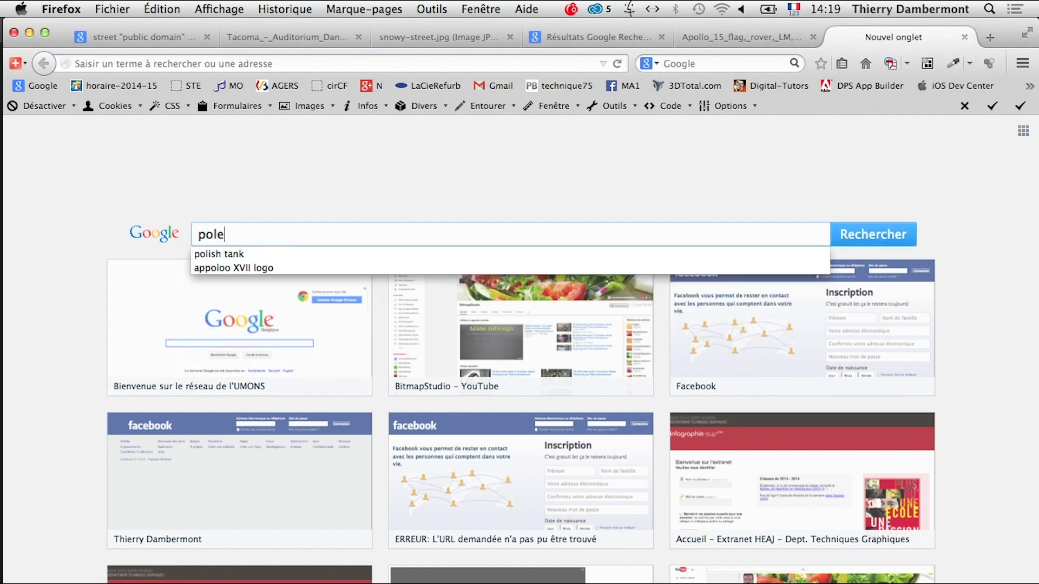
{"action": "type", "text": " dancer"}
{"action": "key", "text": "Return"}
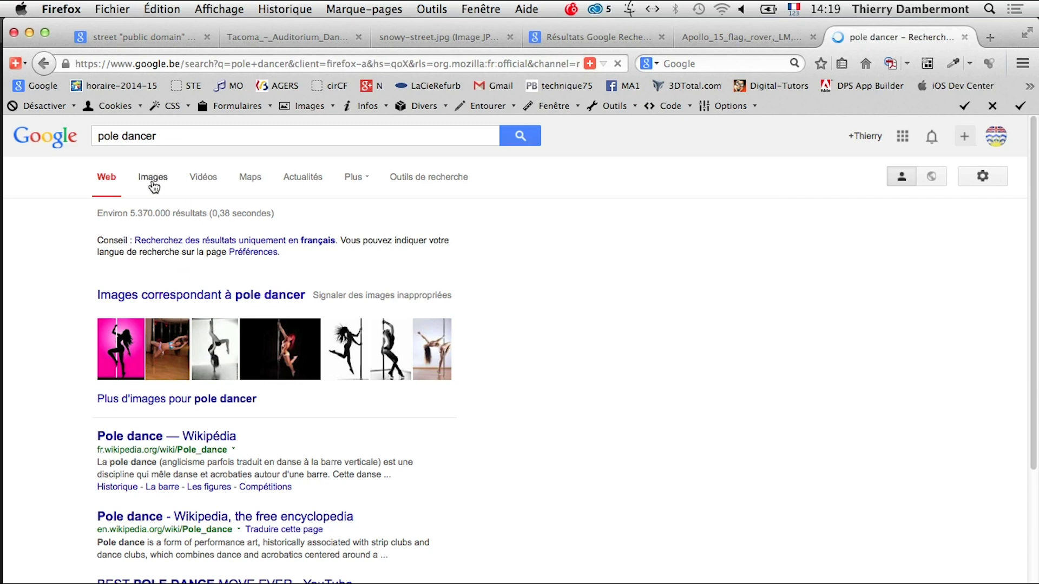
{"action": "left_click", "coordinate": [153, 178]}
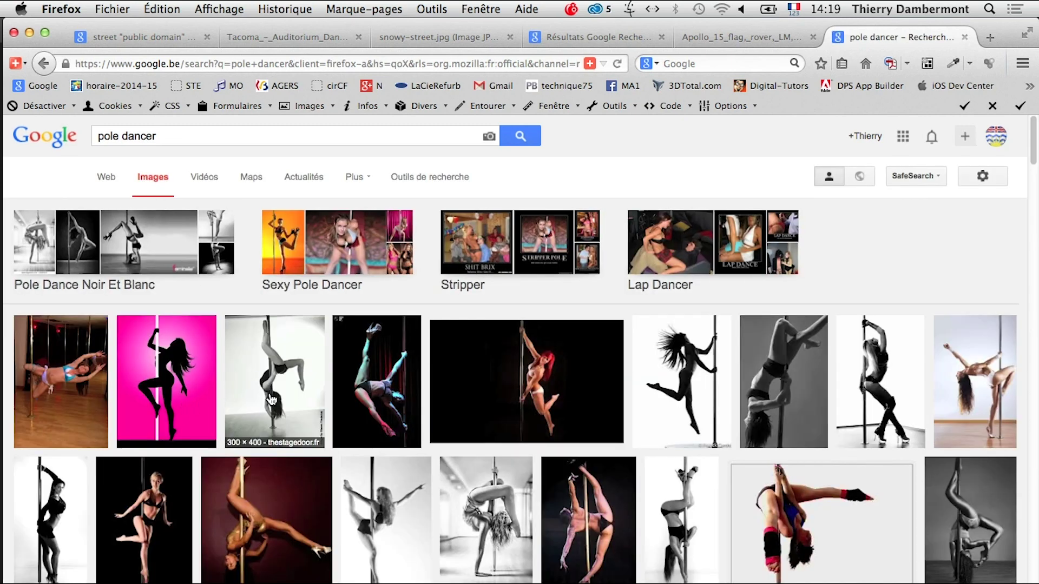
Step: View the first result's full image, close both tabs, and return to Photoshop
{"action": "right_click", "coordinate": [80, 381]}
{"action": "left_click", "coordinate": [136, 381]}
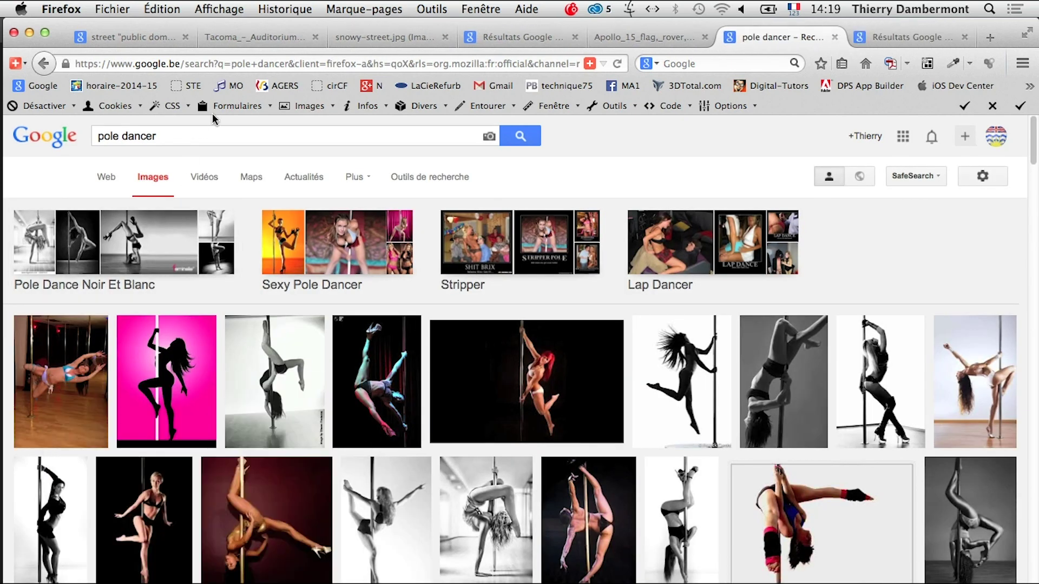
{"action": "left_click", "coordinate": [863, 66]}
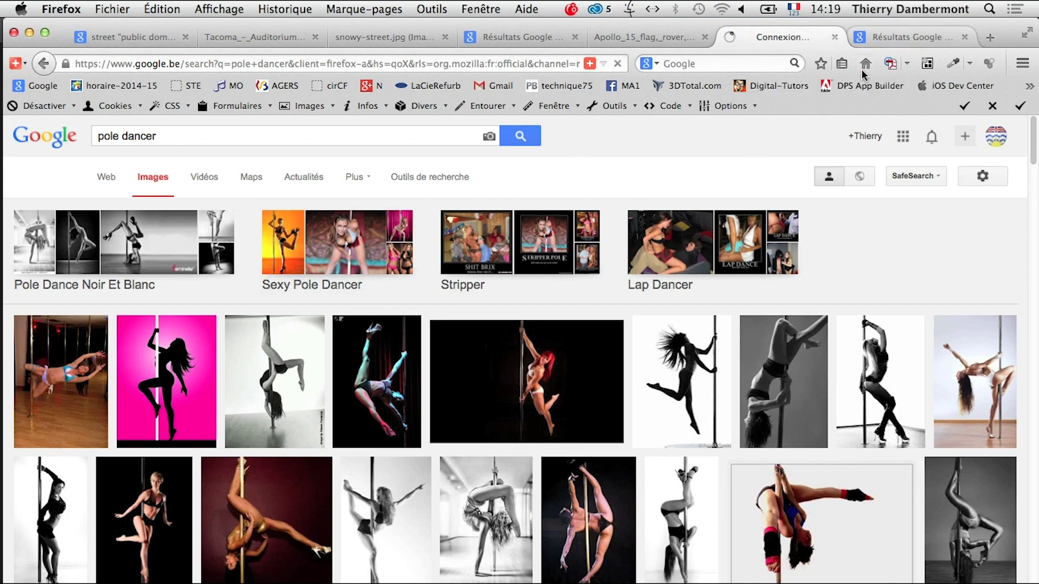
{"action": "left_click", "coordinate": [895, 37]}
{"action": "left_click", "coordinate": [800, 401]}
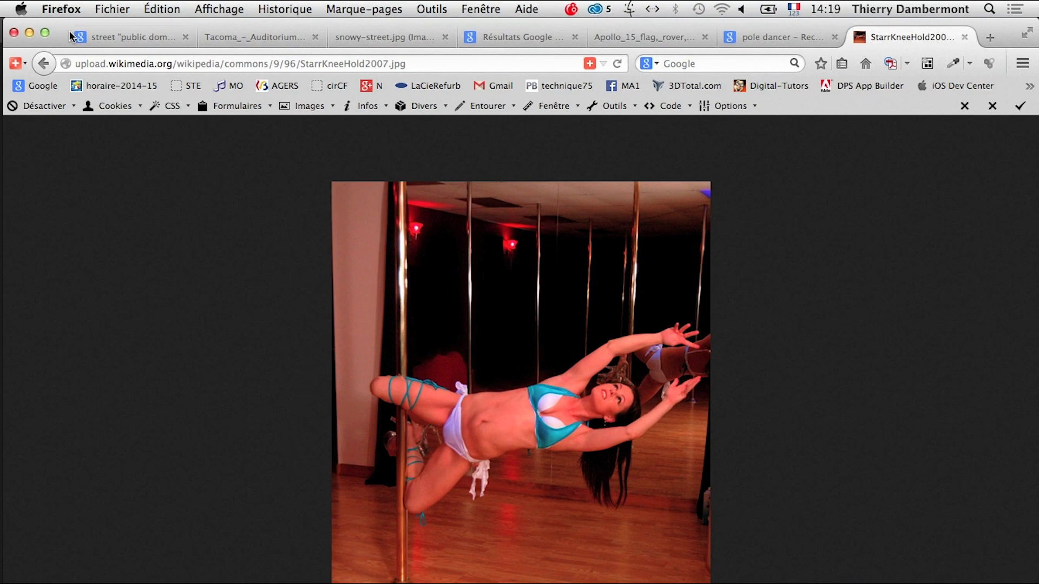
{"action": "left_click", "coordinate": [965, 38]}
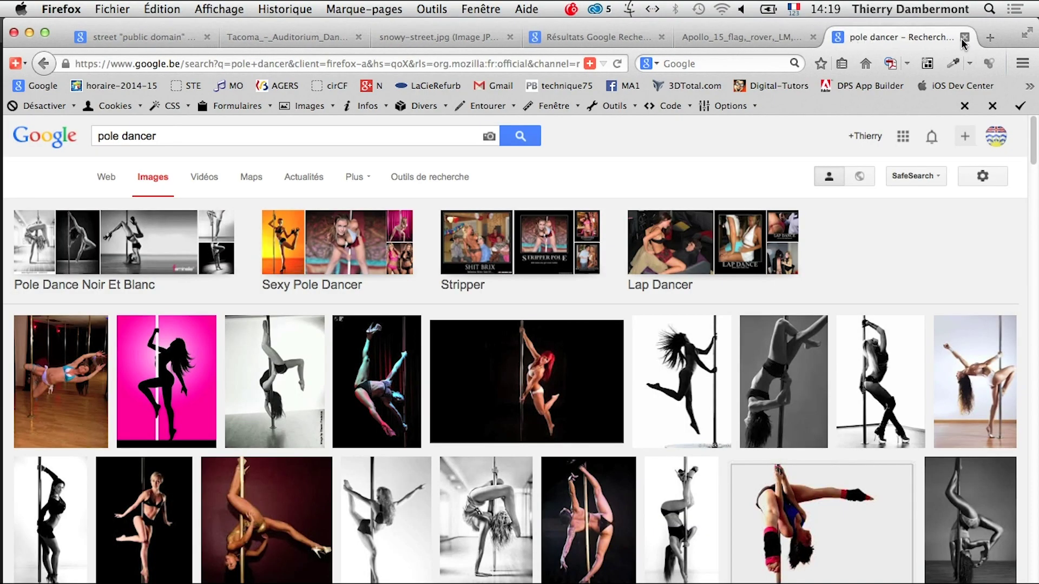
{"action": "left_click", "coordinate": [965, 39]}
{"action": "key", "text": "super+Tab"}
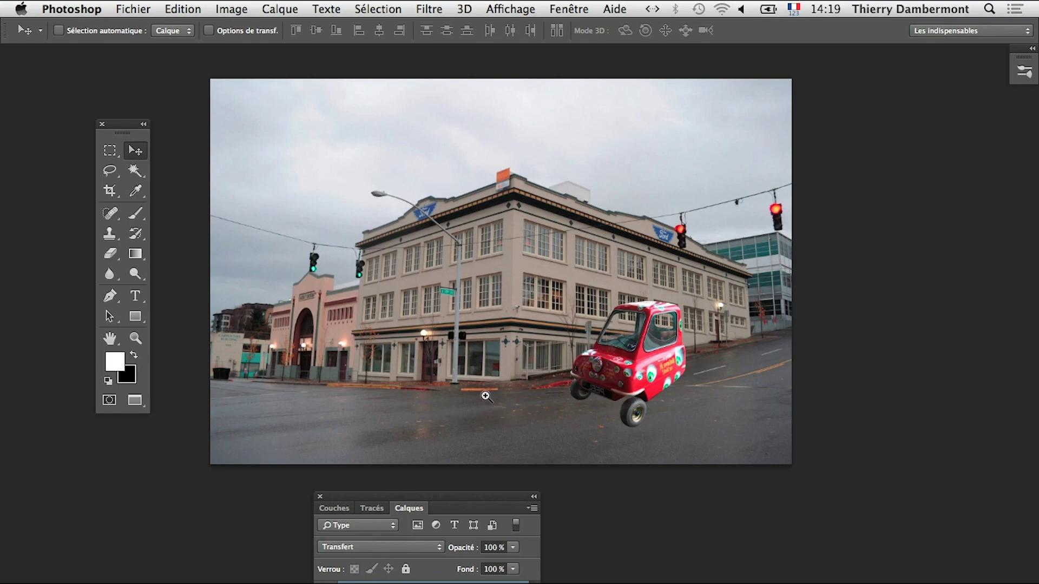
{"action": "left_click", "coordinate": [628, 380], "text": "super"}
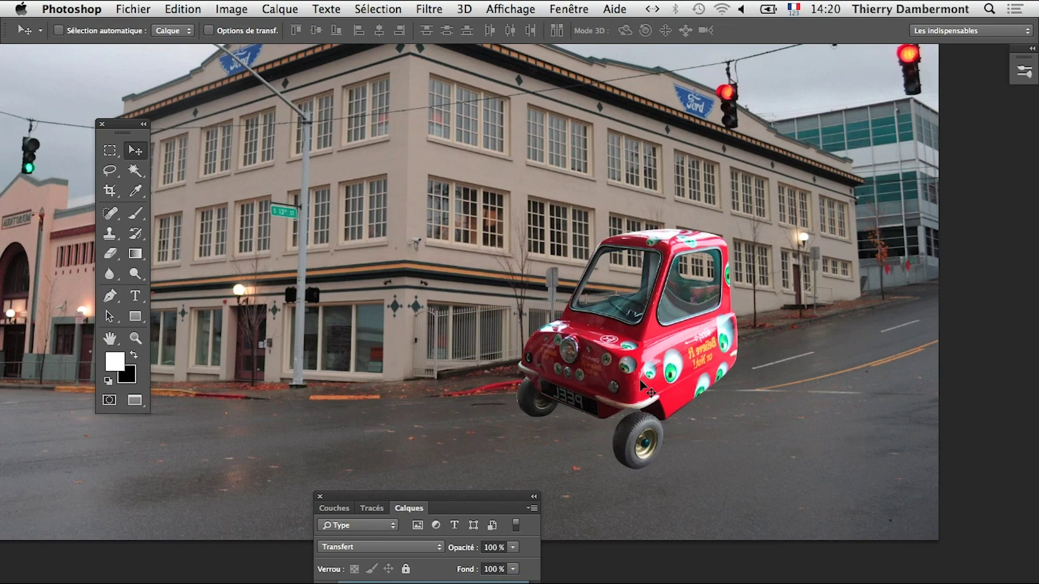
{"action": "left_click", "coordinate": [543, 403], "text": "alt"}
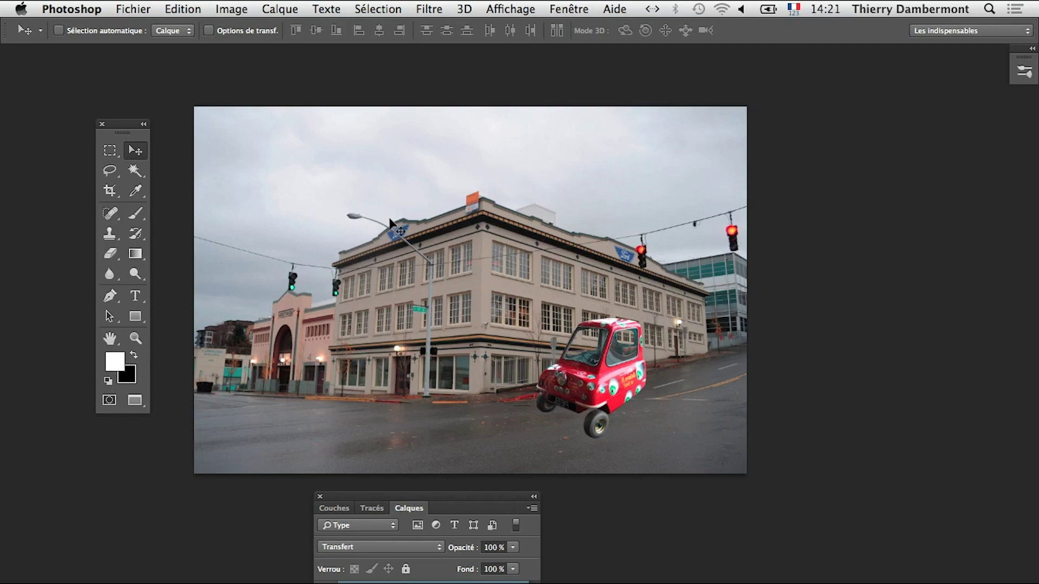
{"action": "left_click_drag", "start_coordinate": [394, 216], "coordinate": [362, 200]}
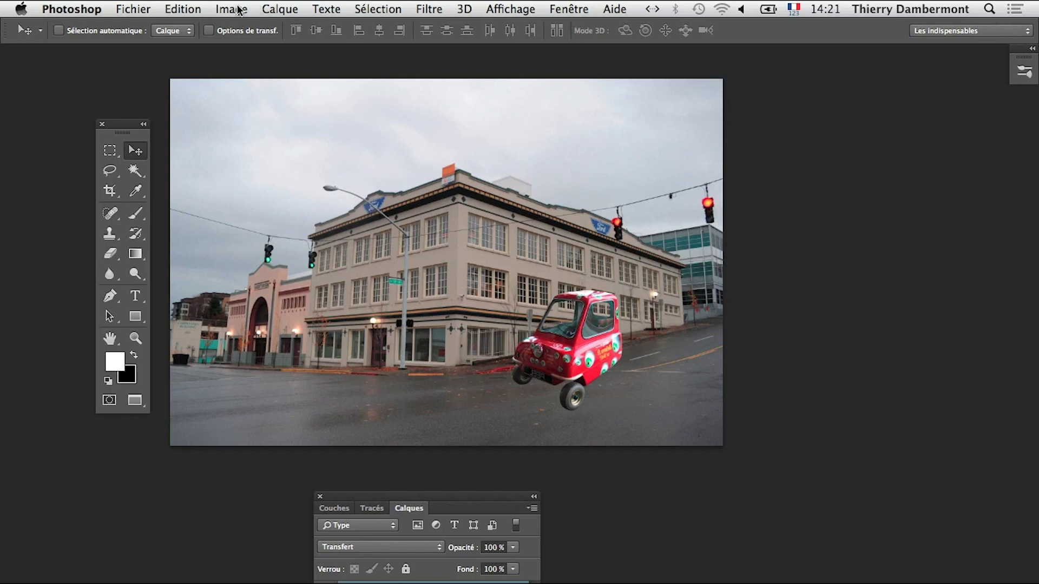
{"action": "left_click", "coordinate": [250, 9]}
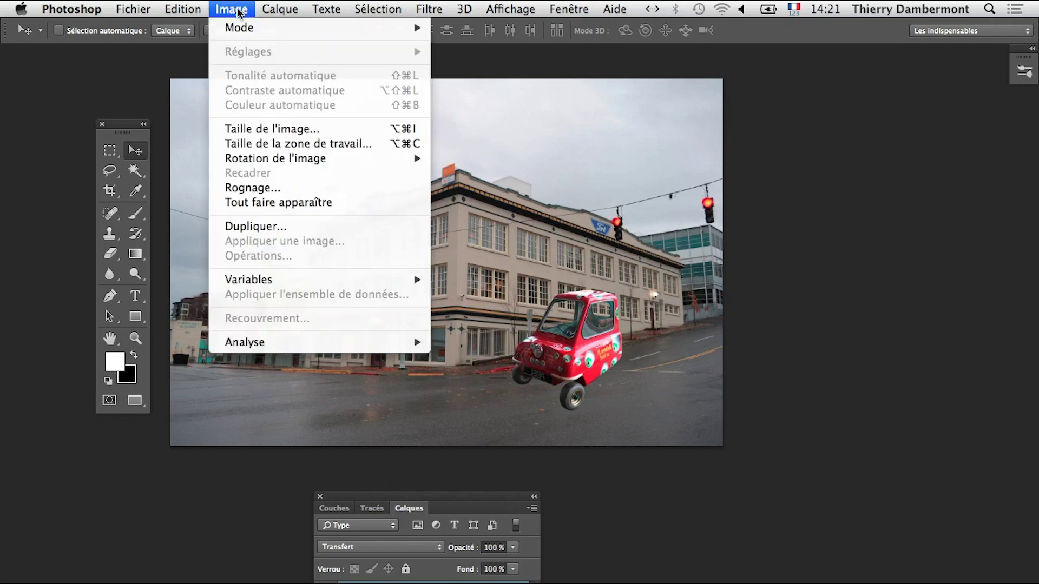
{"action": "left_click", "coordinate": [262, 144]}
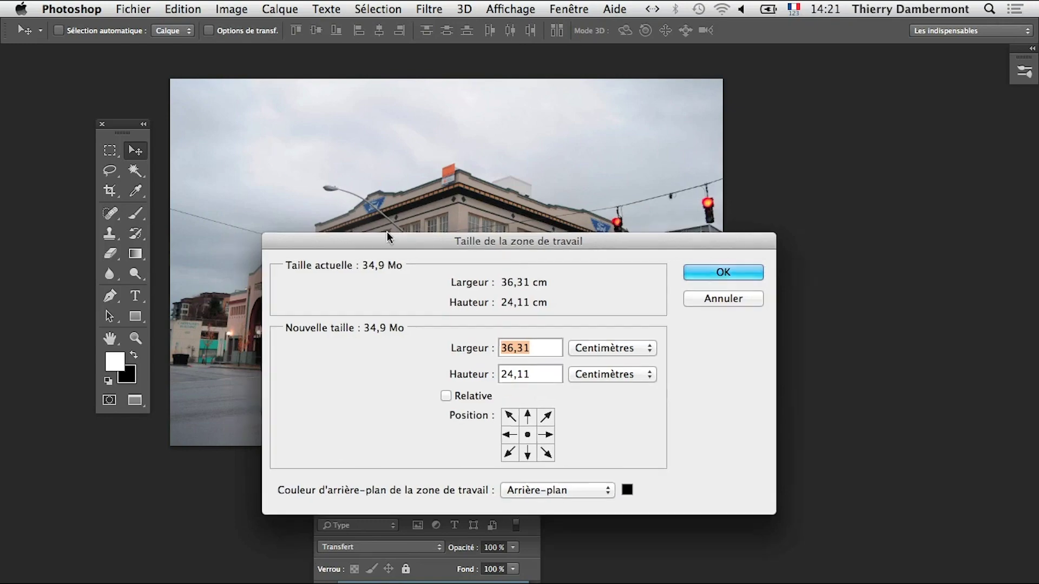
{"action": "left_click_drag", "start_coordinate": [387, 236], "coordinate": [622, 88]}
{"action": "key", "text": "alt"}
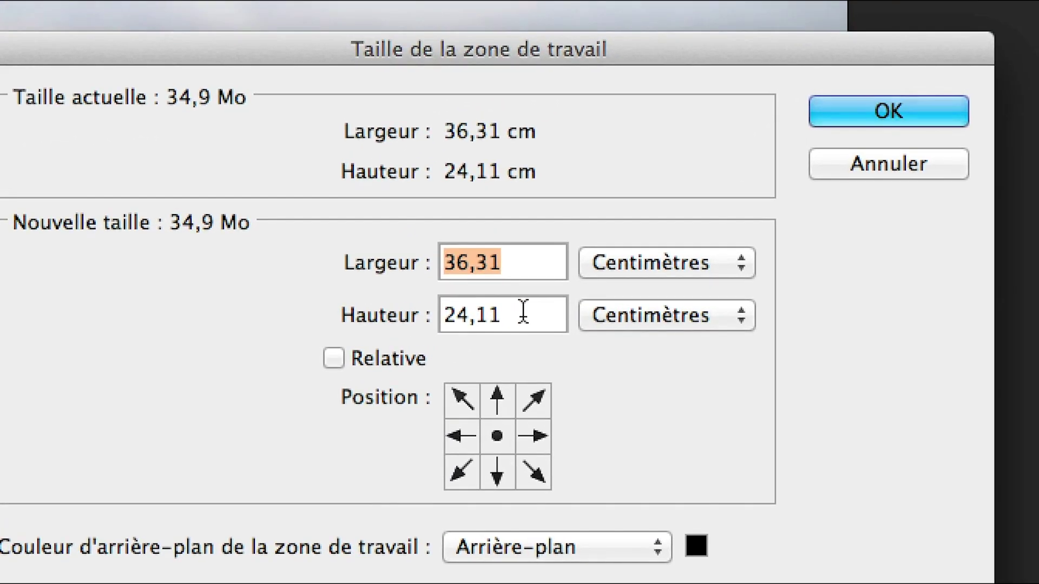
{"action": "key", "text": "Tab"}
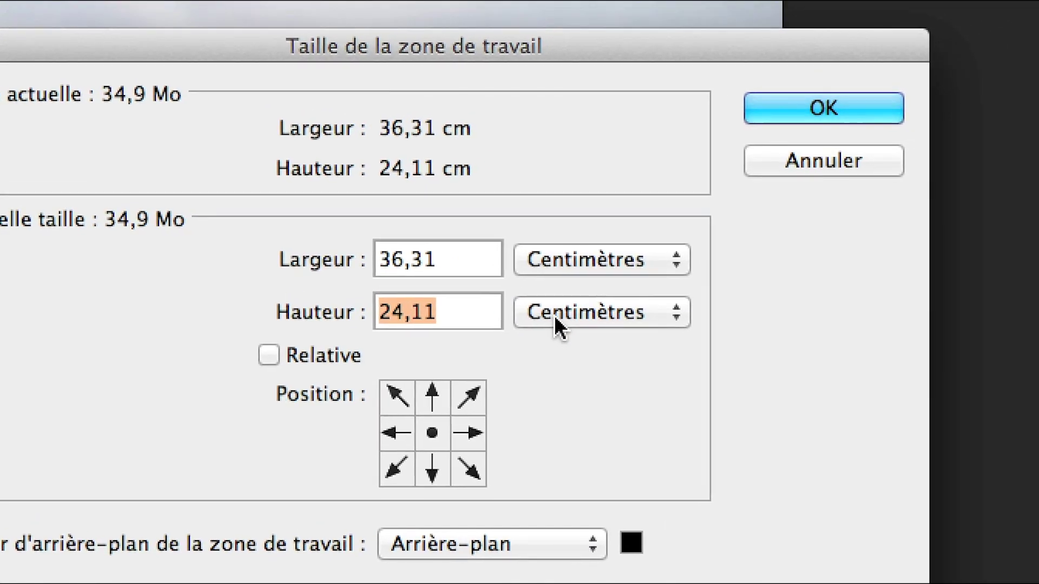
{"action": "left_click", "coordinate": [576, 302]}
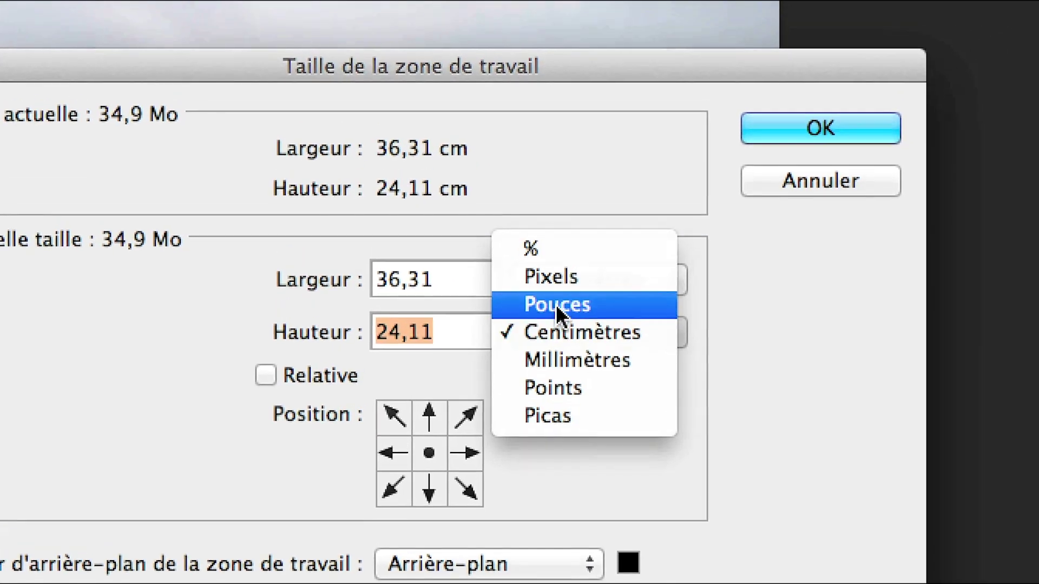
{"action": "left_click", "coordinate": [560, 300]}
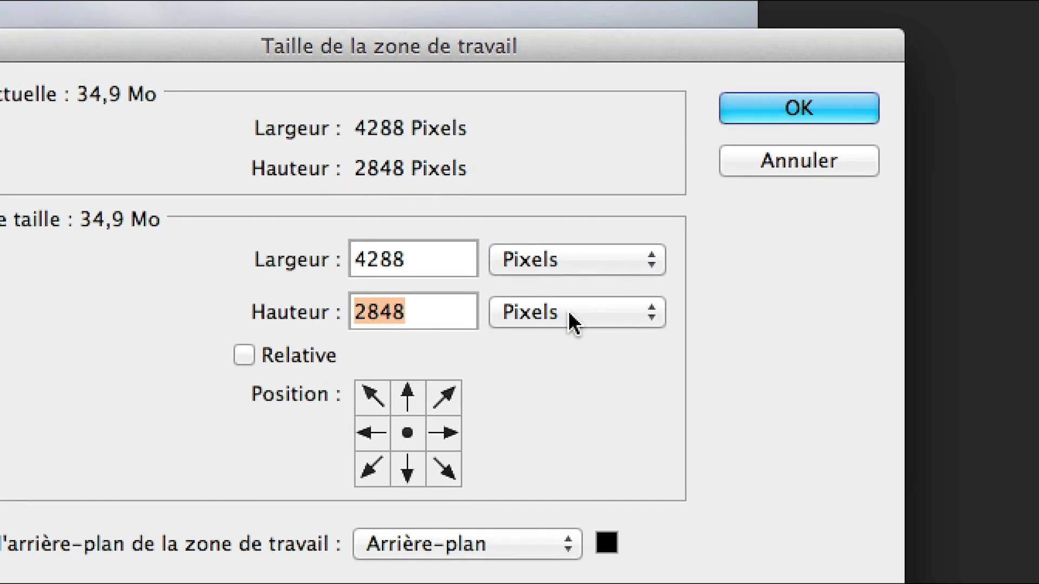
{"action": "left_click", "coordinate": [520, 311]}
{"action": "left_click_drag", "start_coordinate": [520, 311], "coordinate": [448, 309]}
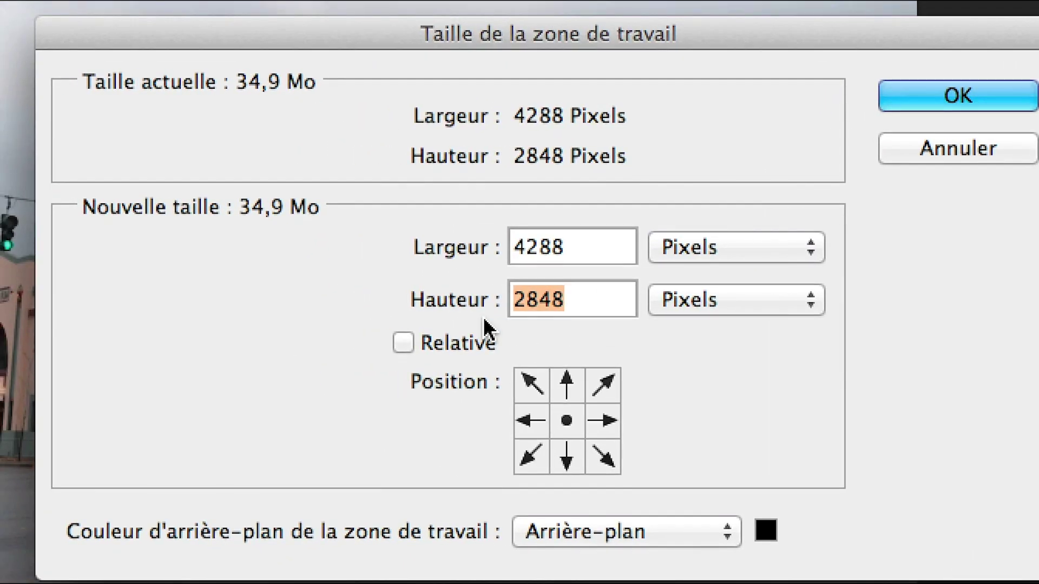
{"action": "type", "text": "4000"}
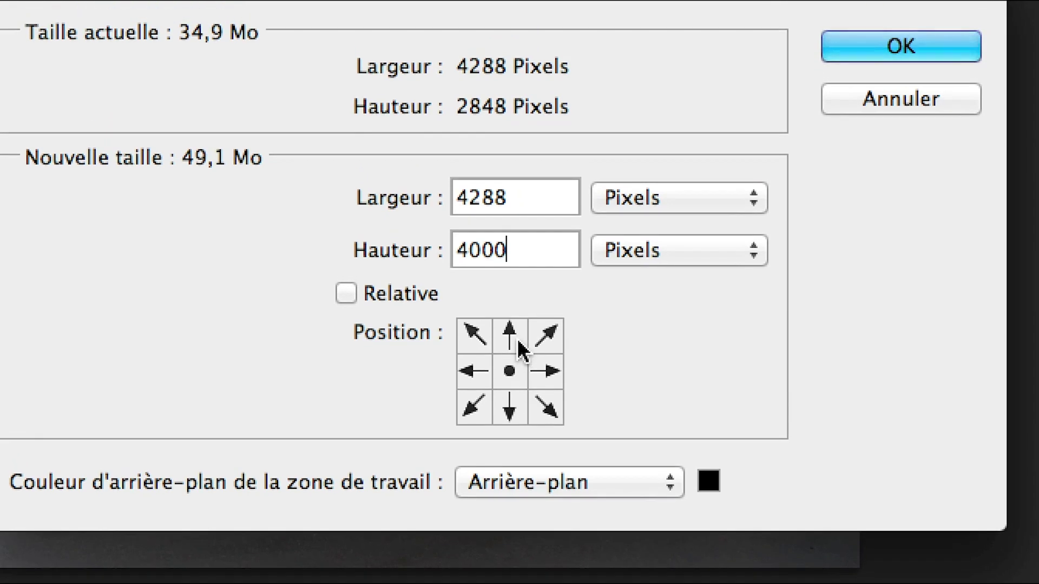
{"action": "left_click", "coordinate": [516, 319]}
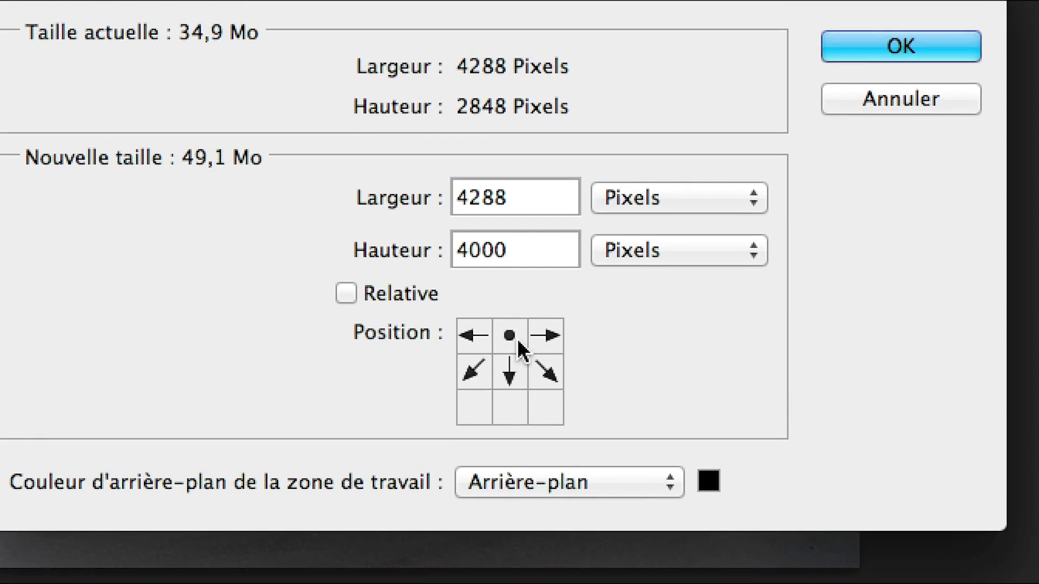
{"action": "left_click", "coordinate": [480, 323]}
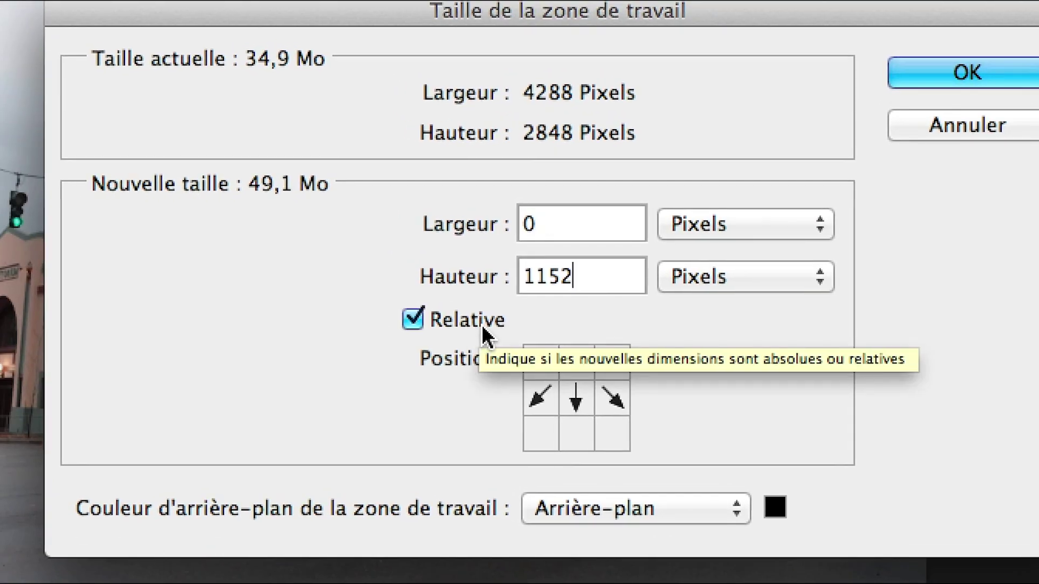
{"action": "left_click", "coordinate": [480, 325]}
{"action": "left_click", "coordinate": [482, 328]}
{"action": "left_click", "coordinate": [482, 328]}
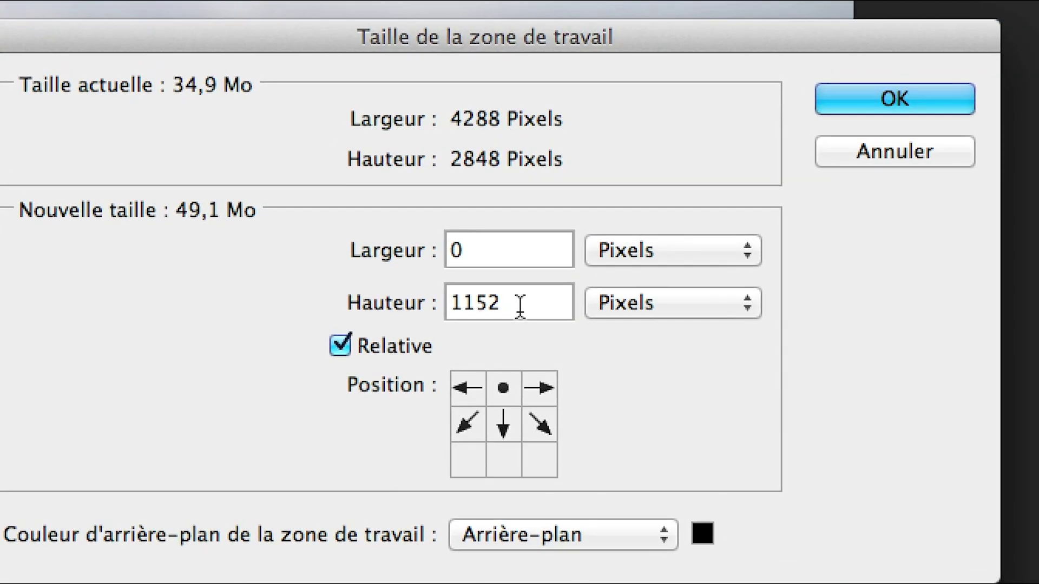
{"action": "left_click_drag", "start_coordinate": [519, 306], "coordinate": [482, 297]}
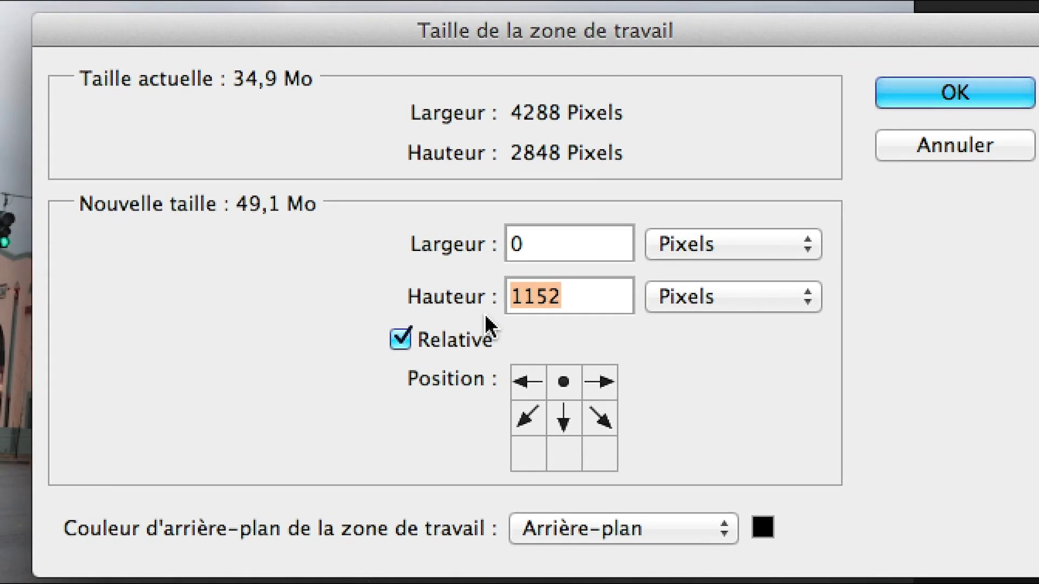
{"action": "left_click", "coordinate": [477, 333]}
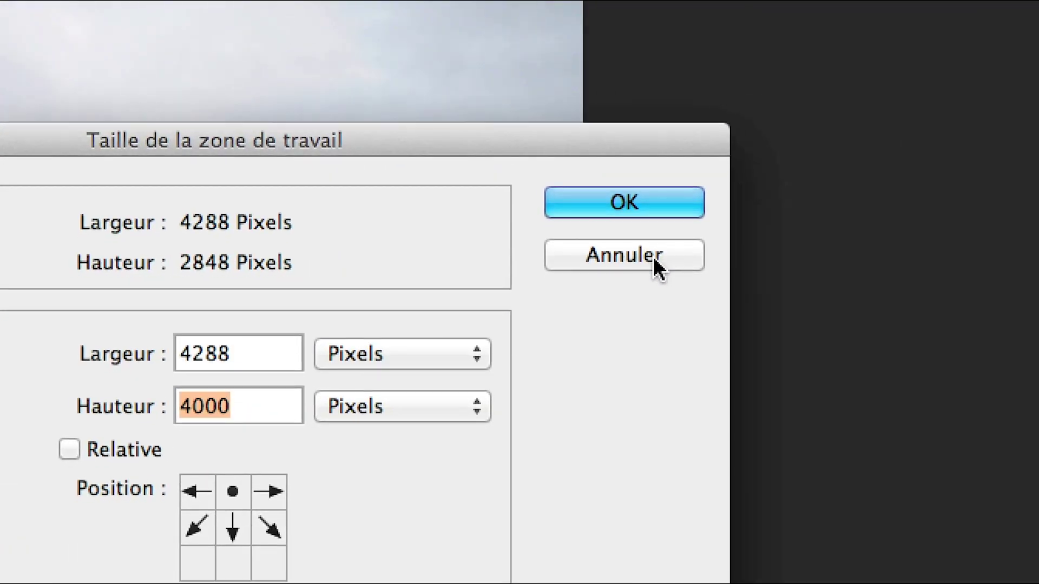
{"action": "left_click", "coordinate": [654, 259]}
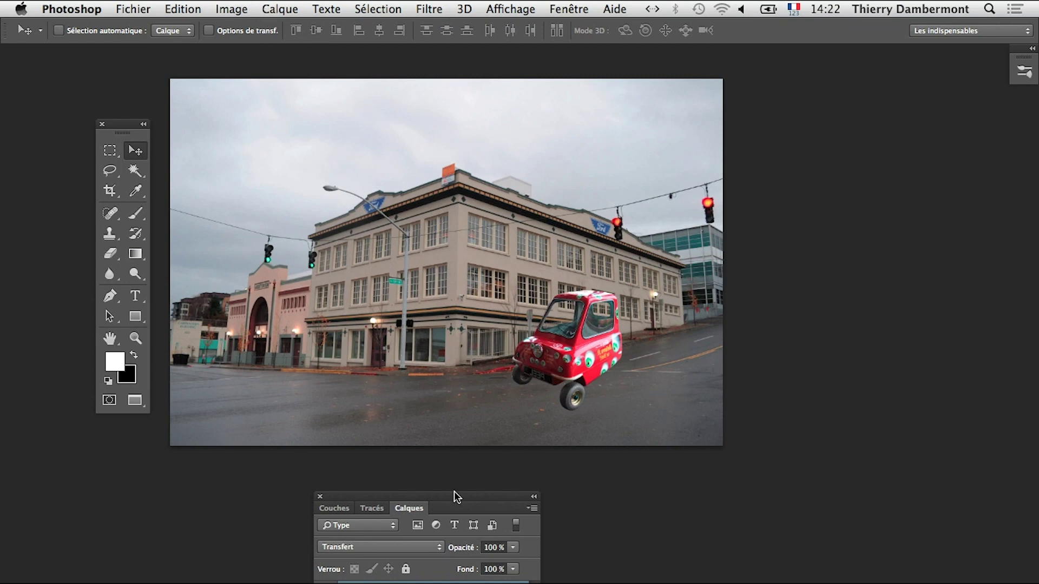
Step: Move the Layers panel aside and start a crop box around the whole photo
{"action": "left_click_drag", "start_coordinate": [455, 497], "coordinate": [246, 514]}
{"action": "left_click_drag", "start_coordinate": [422, 326], "coordinate": [506, 332]}
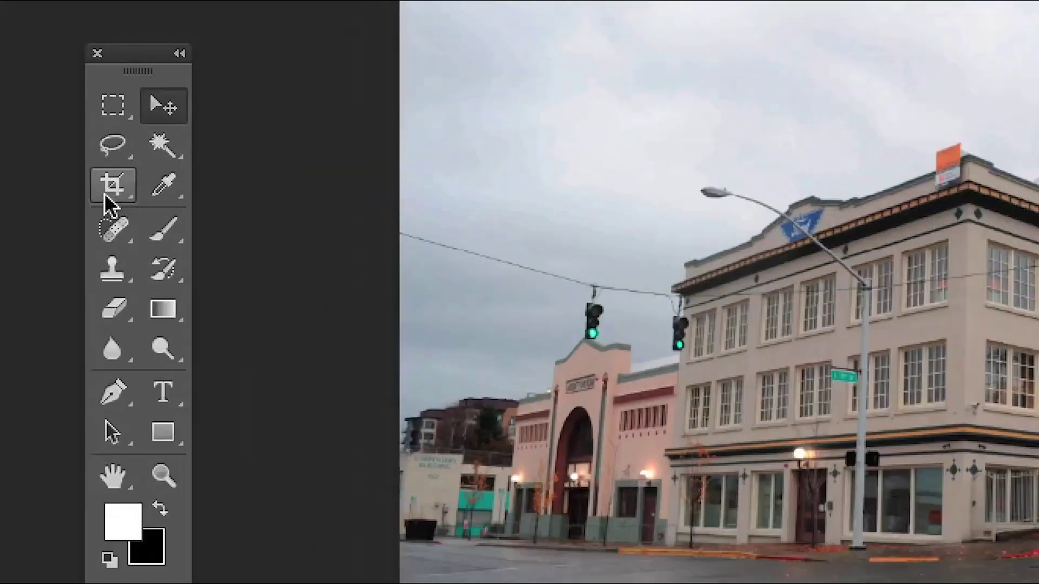
{"action": "left_click", "coordinate": [105, 193]}
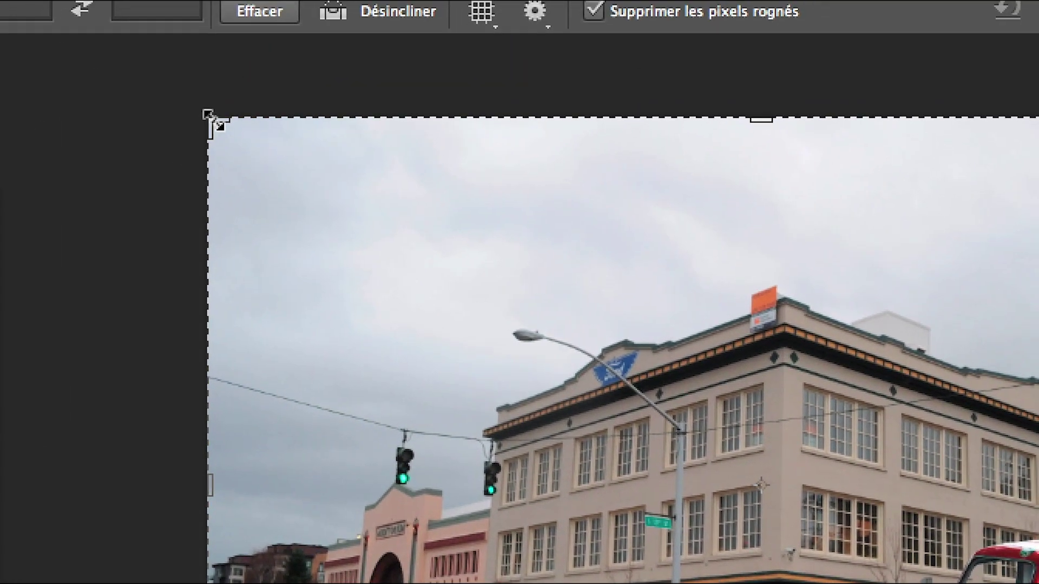
{"action": "left_click", "coordinate": [211, 117]}
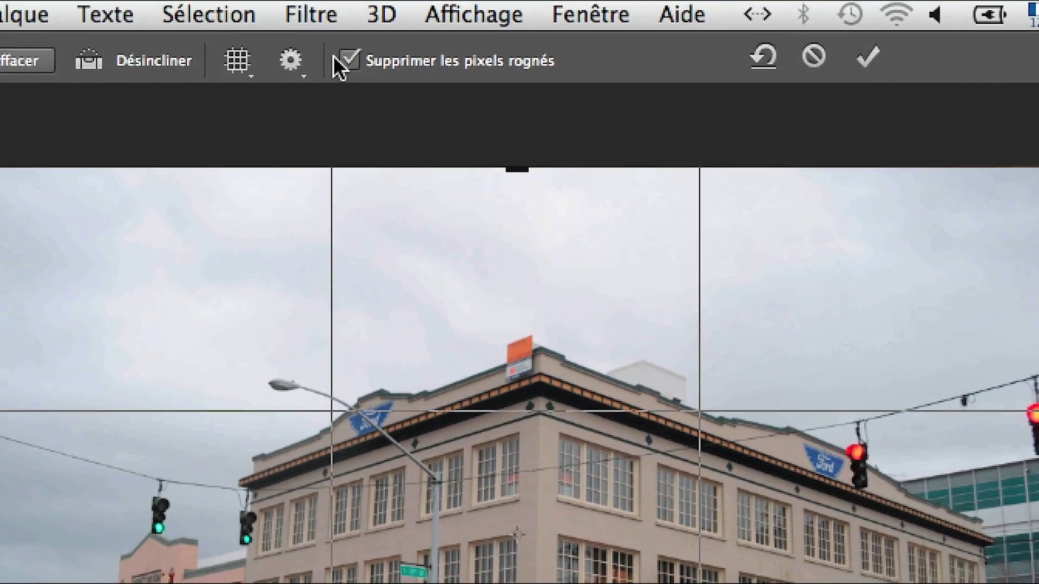
Step: Browse the crop tool's gear and overlay options, keeping the rule-of-thirds grid
{"action": "left_click", "coordinate": [306, 57]}
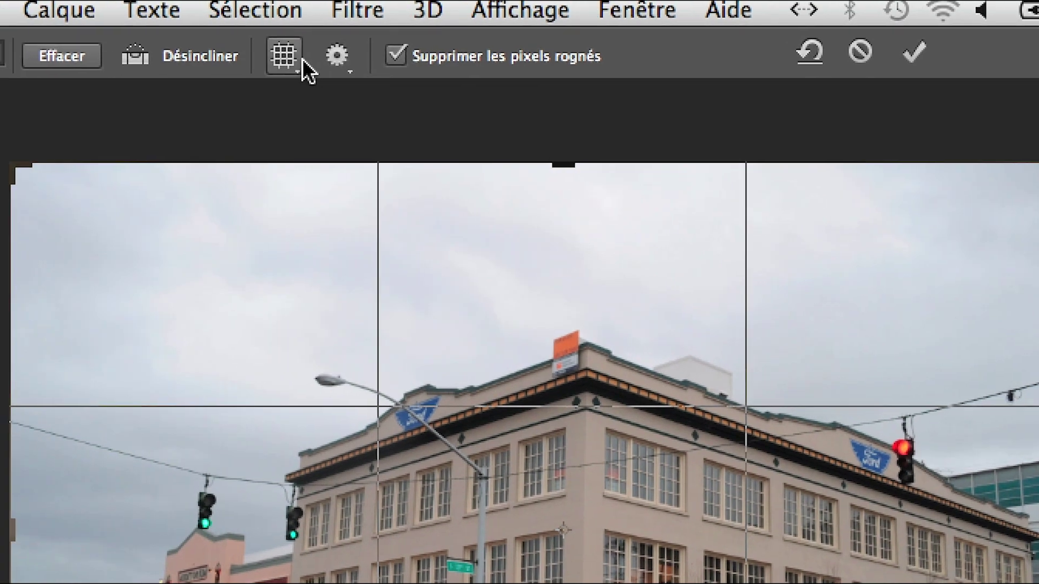
{"action": "left_click", "coordinate": [300, 58]}
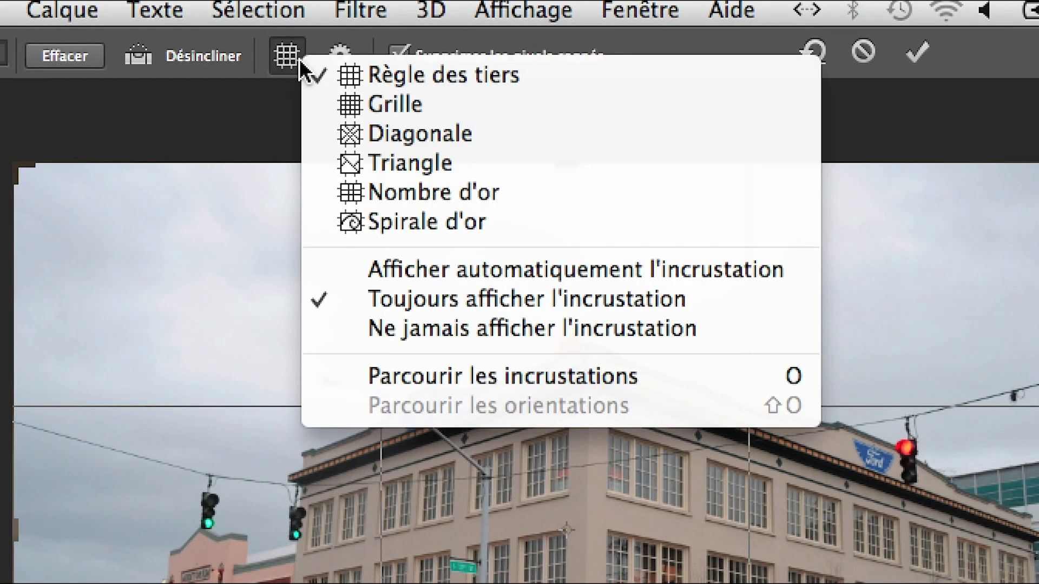
{"action": "left_click", "coordinate": [298, 59]}
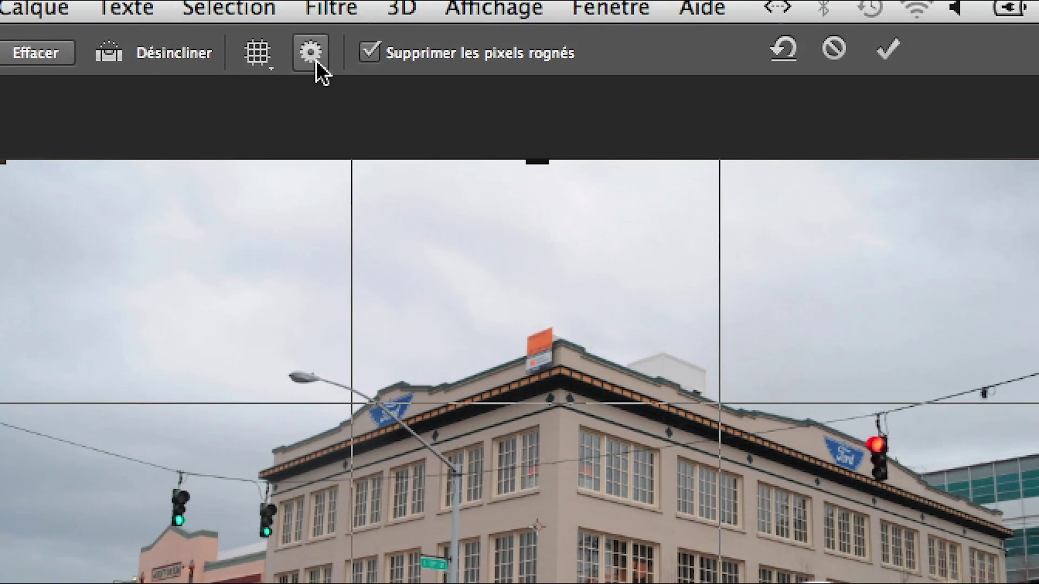
{"action": "left_click", "coordinate": [293, 59]}
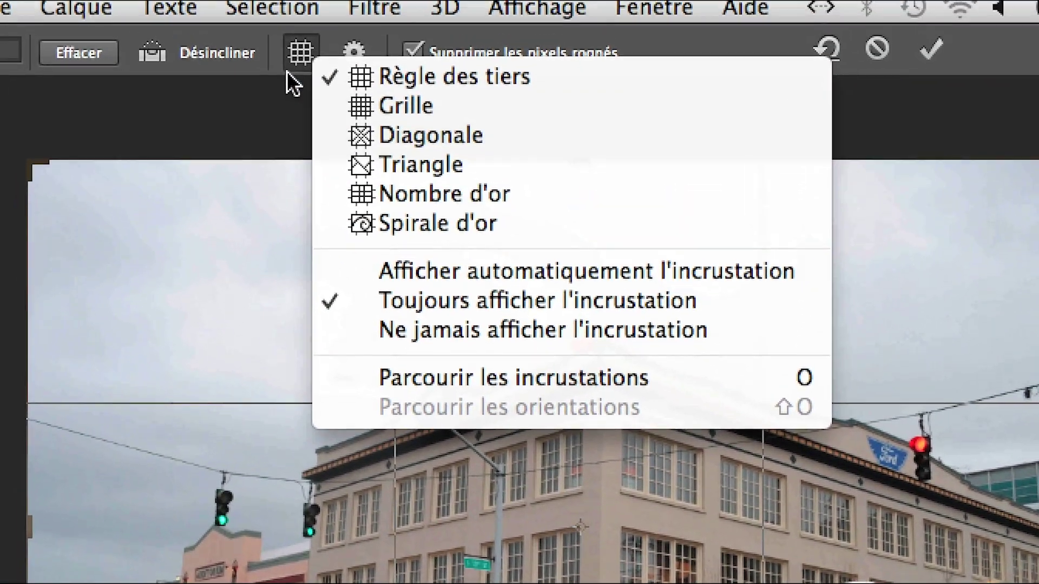
{"action": "left_click", "coordinate": [291, 66]}
{"action": "left_click", "coordinate": [341, 62]}
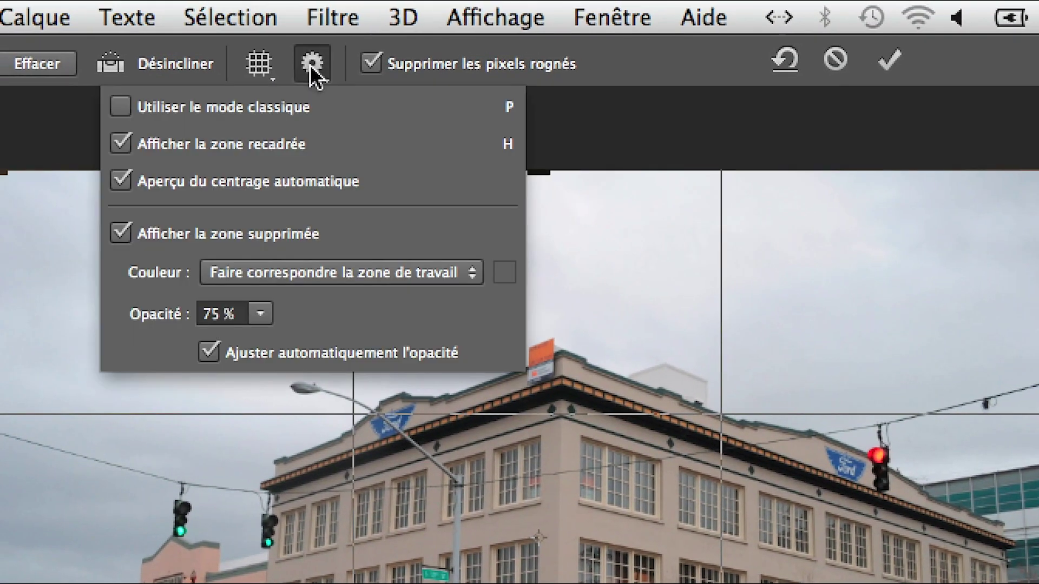
{"action": "left_click", "coordinate": [310, 65]}
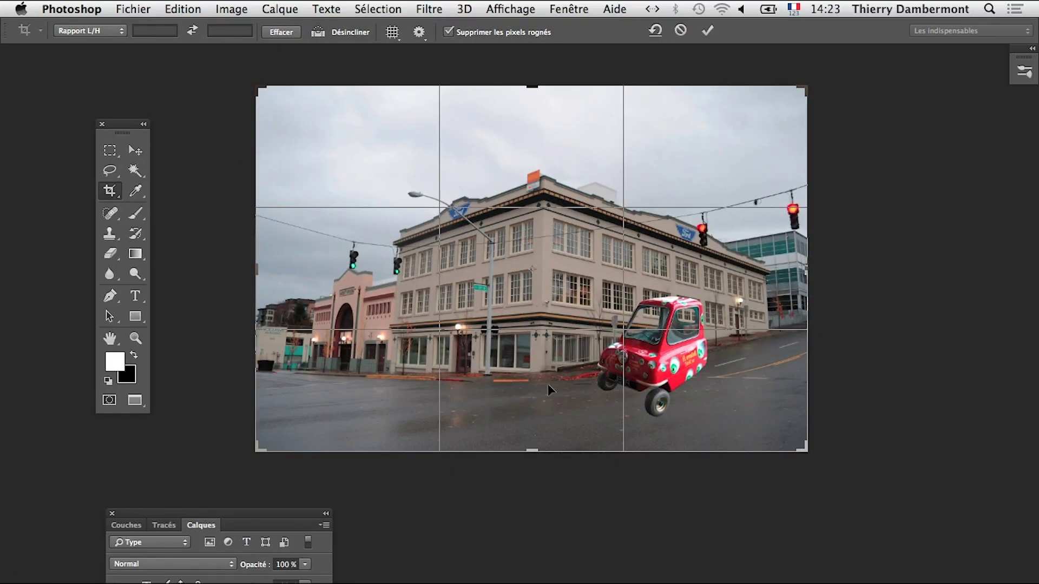
Step: Drag the crop box's bottom edge below the photo and commit, adding a black band
{"action": "key", "text": "super+0"}
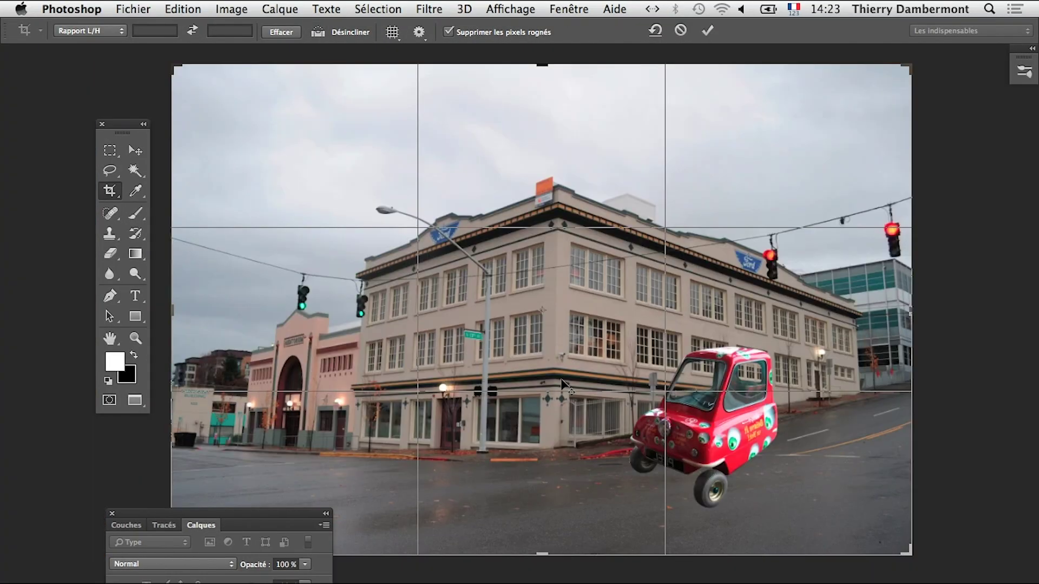
{"action": "scroll", "coordinate": [563, 385], "scroll_direction": "down", "scroll_amount": 1}
{"action": "scroll", "coordinate": [562, 385], "scroll_direction": "down", "scroll_amount": 1}
{"action": "scroll", "coordinate": [563, 385], "scroll_direction": "down", "scroll_amount": 1}
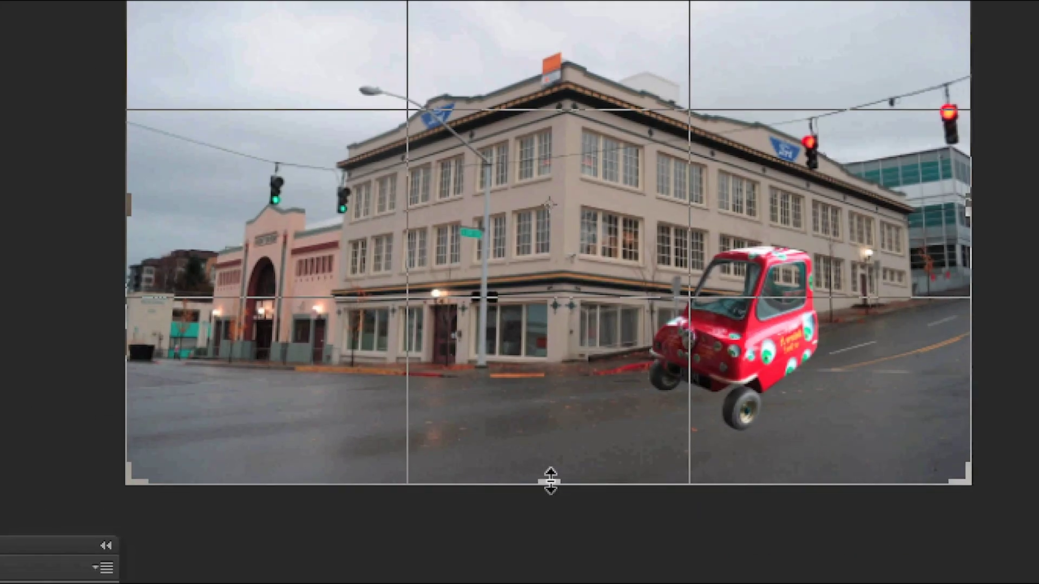
{"action": "left_click_drag", "start_coordinate": [550, 481], "coordinate": [549, 533]}
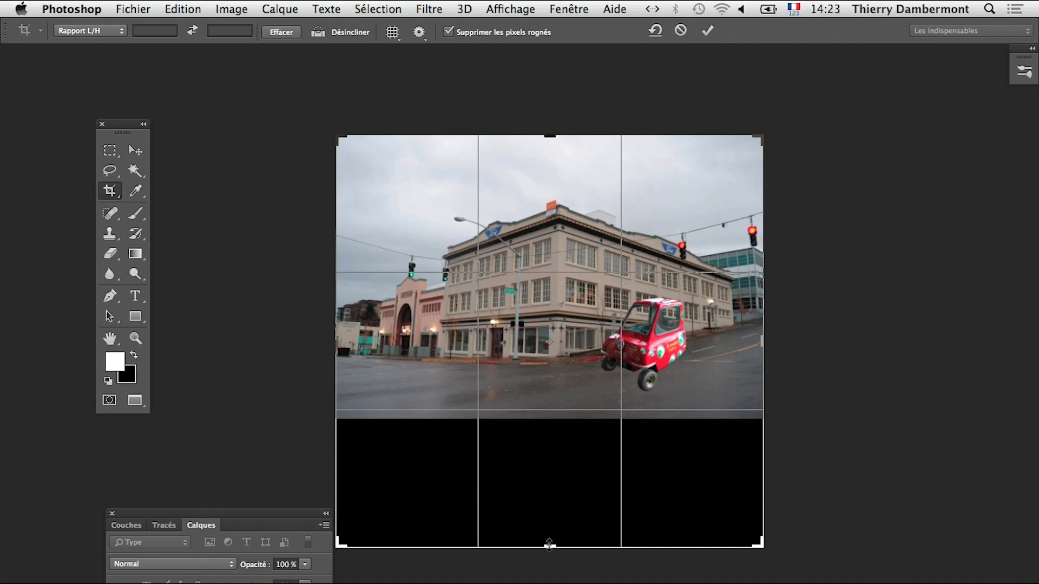
{"action": "key", "text": "Return"}
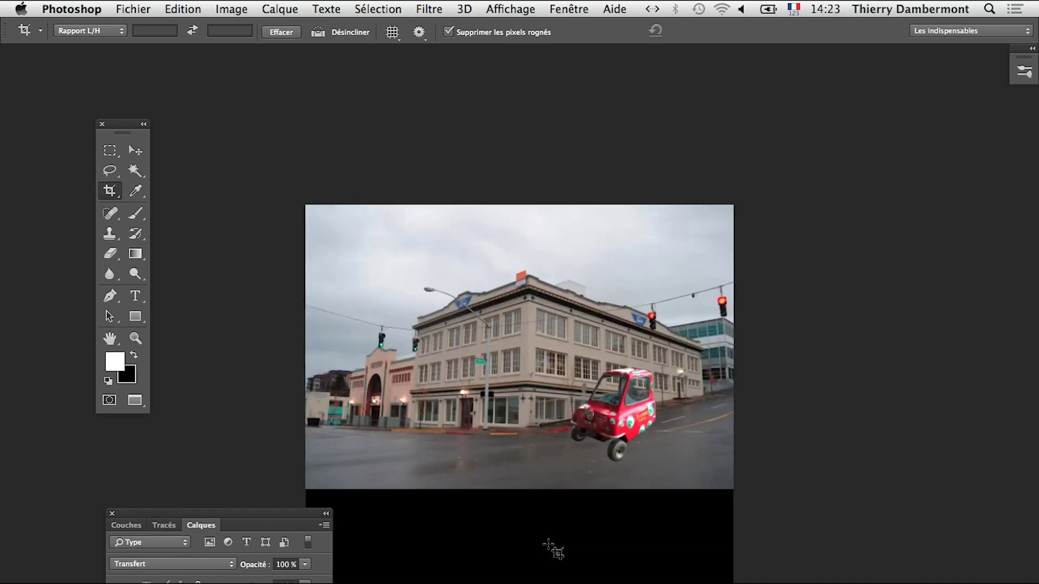
{"action": "left_click_drag", "start_coordinate": [473, 512], "coordinate": [539, 364]}
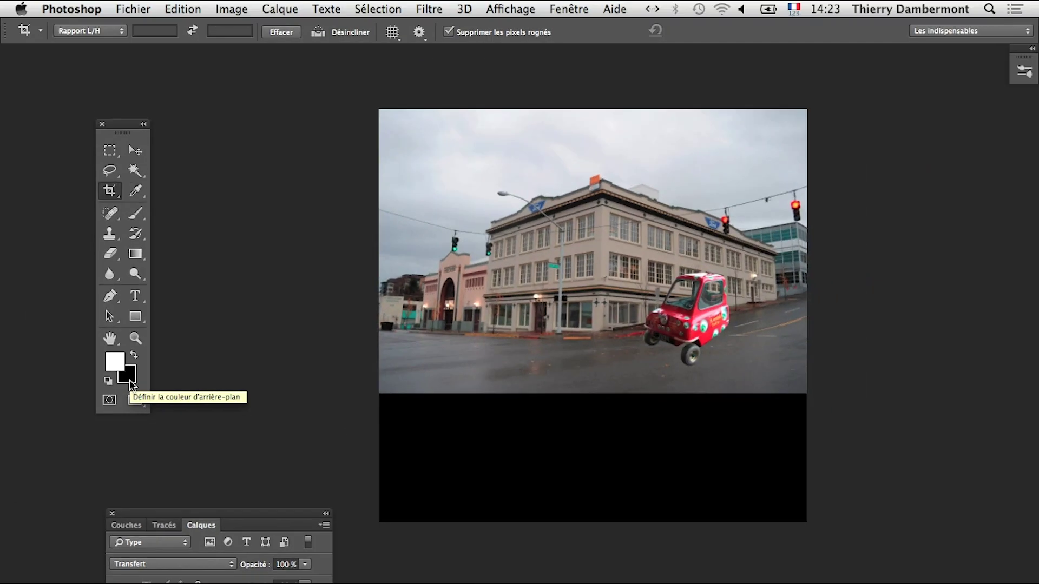
{"action": "key", "text": "super"}
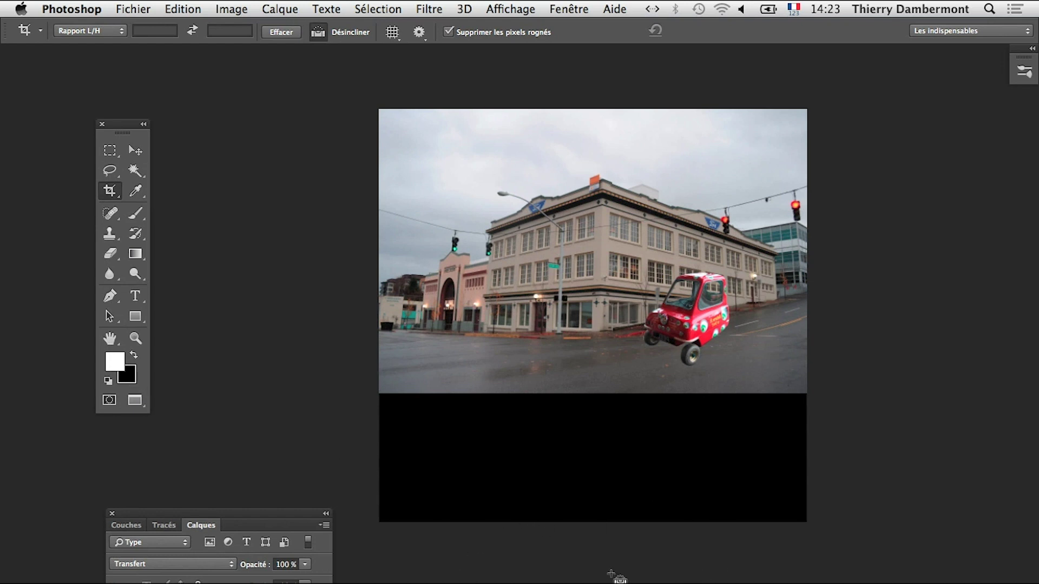
{"action": "key", "text": "super+Tab"}
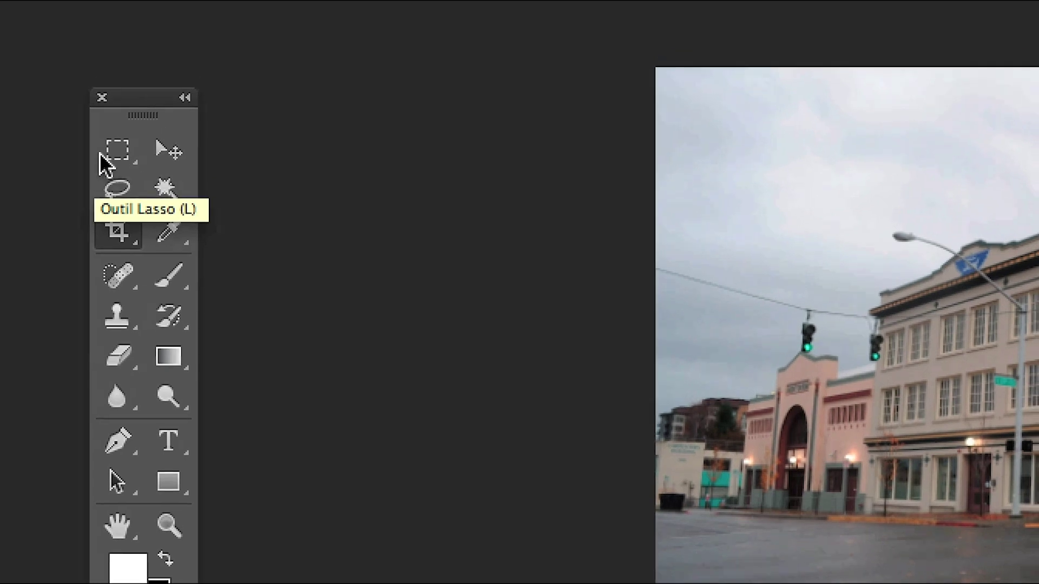
Step: Draw a rectangular selection over the road strip just above the black band
{"action": "left_click", "coordinate": [110, 150]}
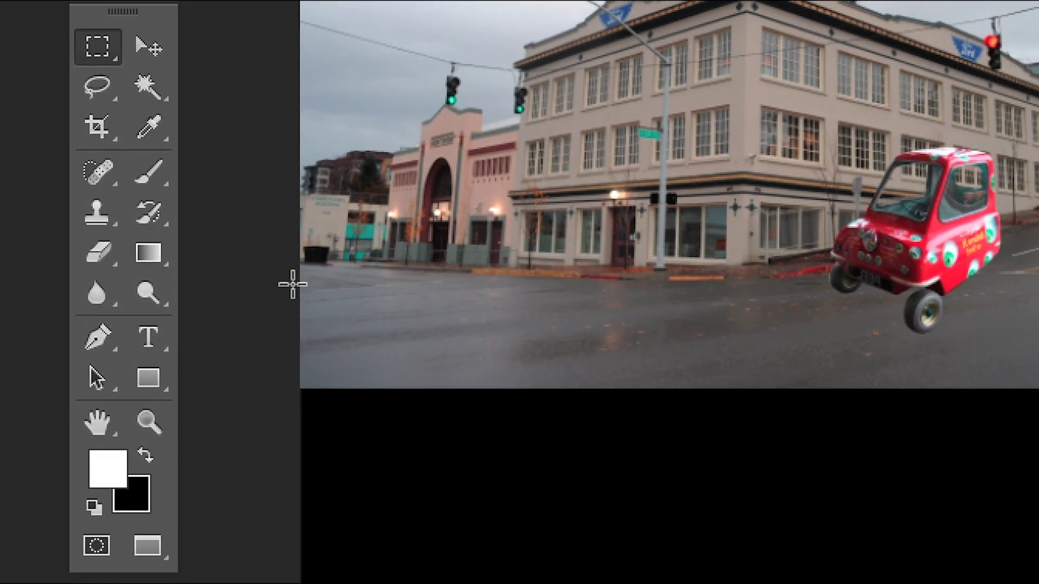
{"action": "mouse_move", "coordinate": [290, 283]}
{"action": "left_mouse_down"}
{"action": "mouse_move", "coordinate": [332, 297]}
{"action": "mouse_move", "coordinate": [601, 319]}
{"action": "left_mouse_up"}
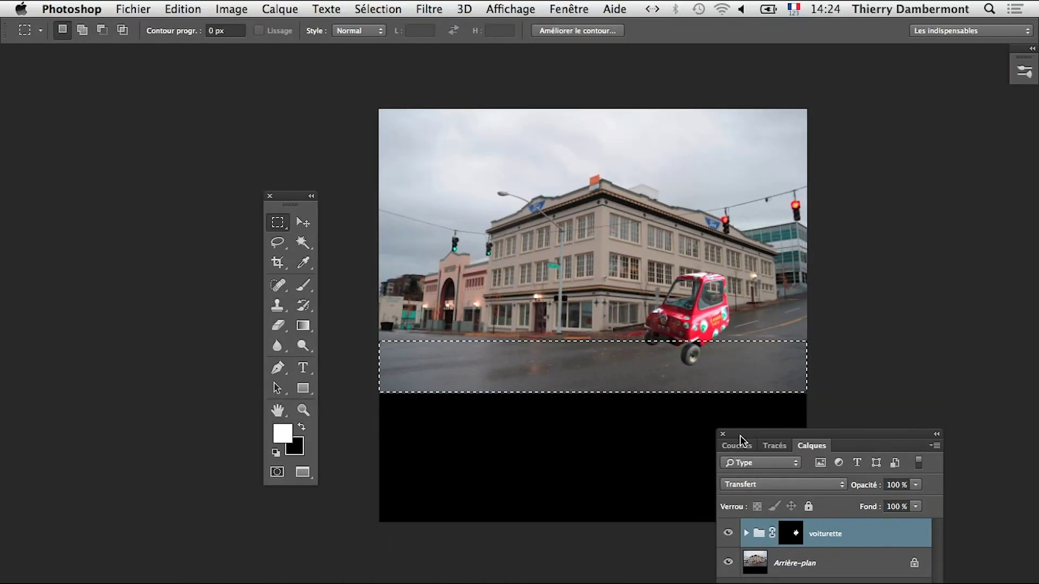
{"action": "key", "text": "super+Tab"}
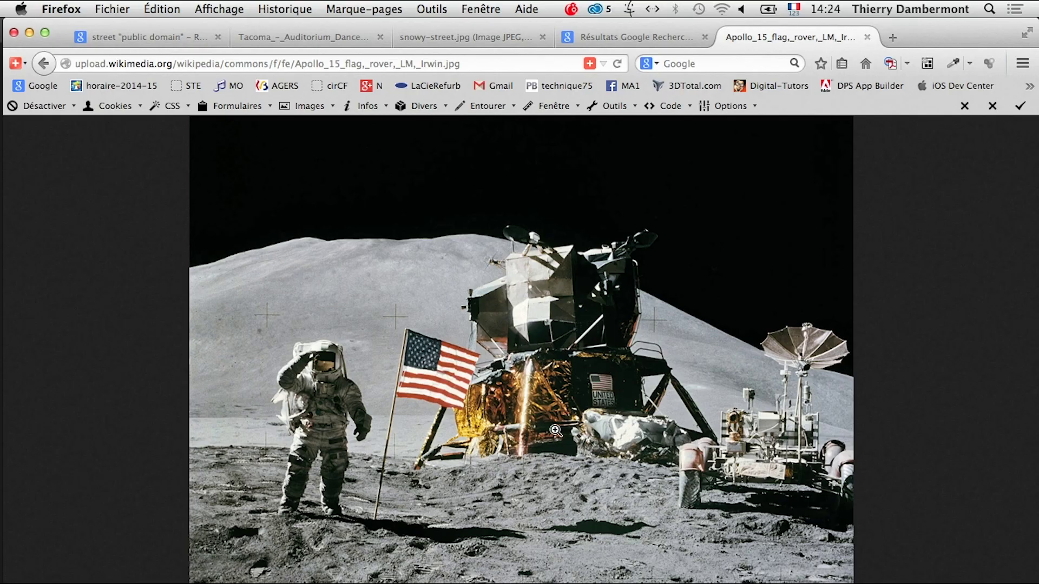
{"action": "key", "text": "super+Tab"}
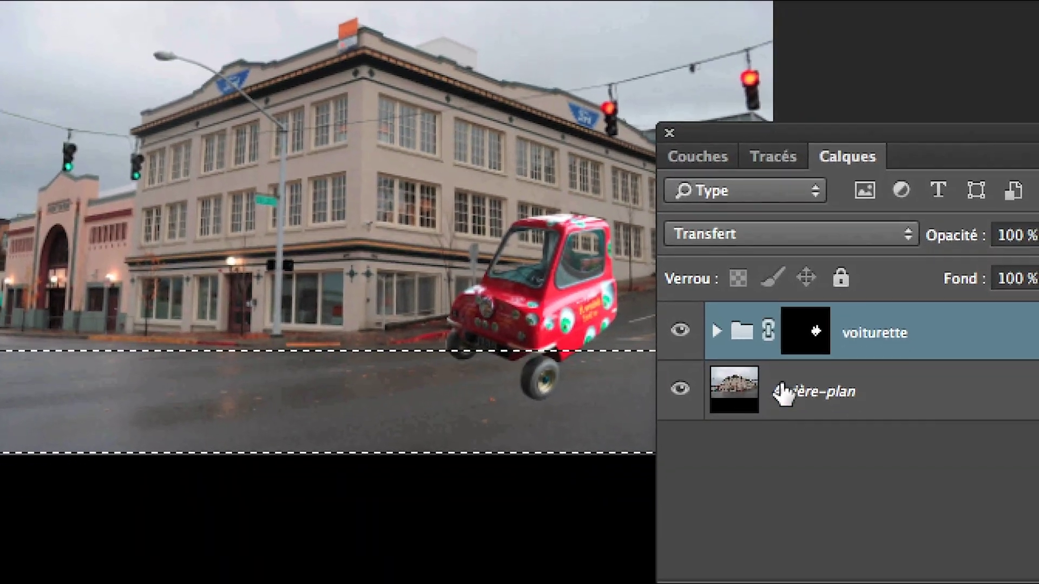
Step: Make Arrière-plan the active layer and move the panels off the photo
{"action": "left_click", "coordinate": [785, 398]}
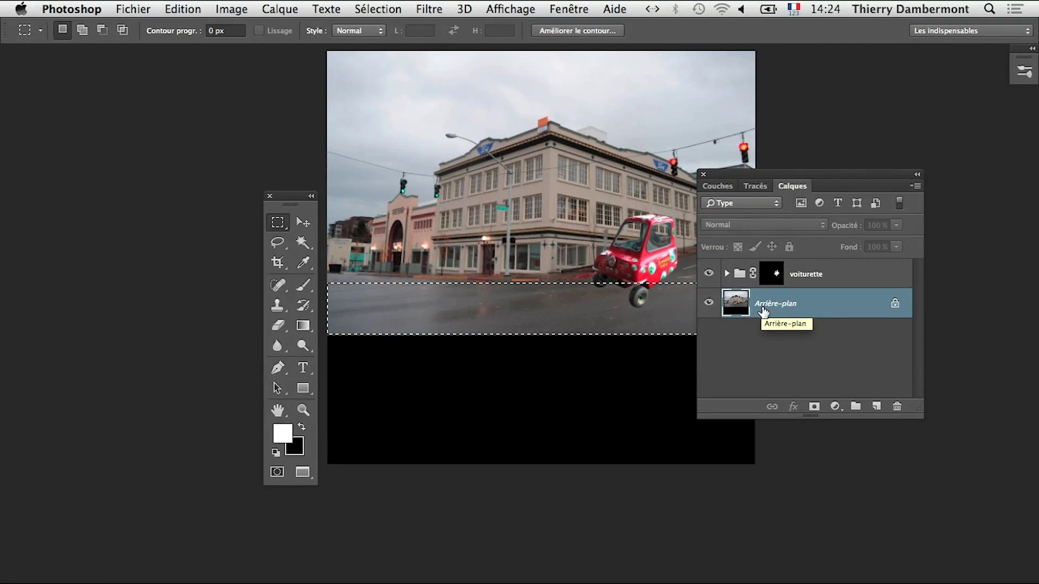
{"action": "left_click_drag", "start_coordinate": [739, 178], "coordinate": [828, 165]}
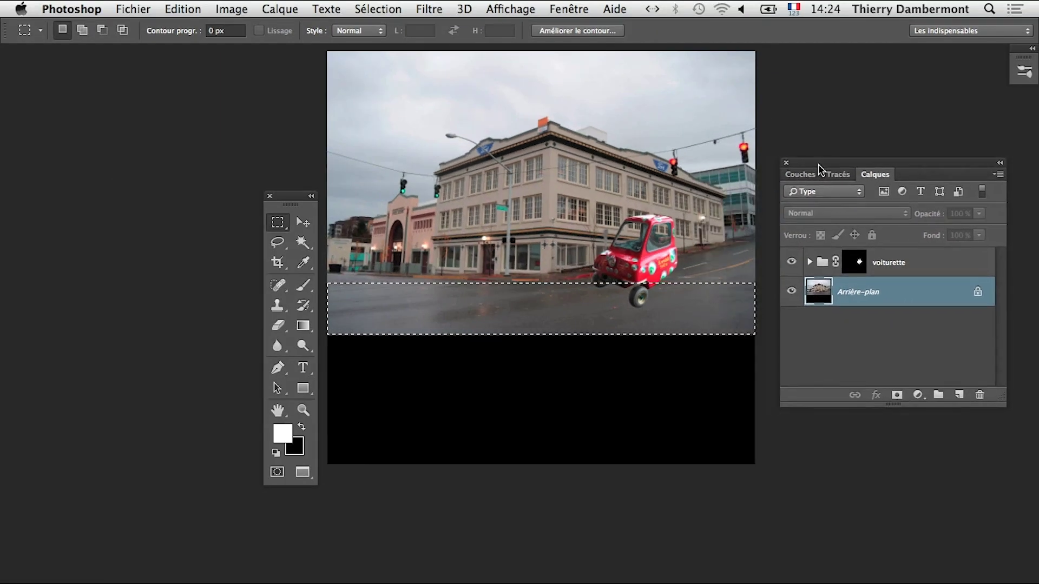
{"action": "left_click_drag", "start_coordinate": [291, 200], "coordinate": [108, 139]}
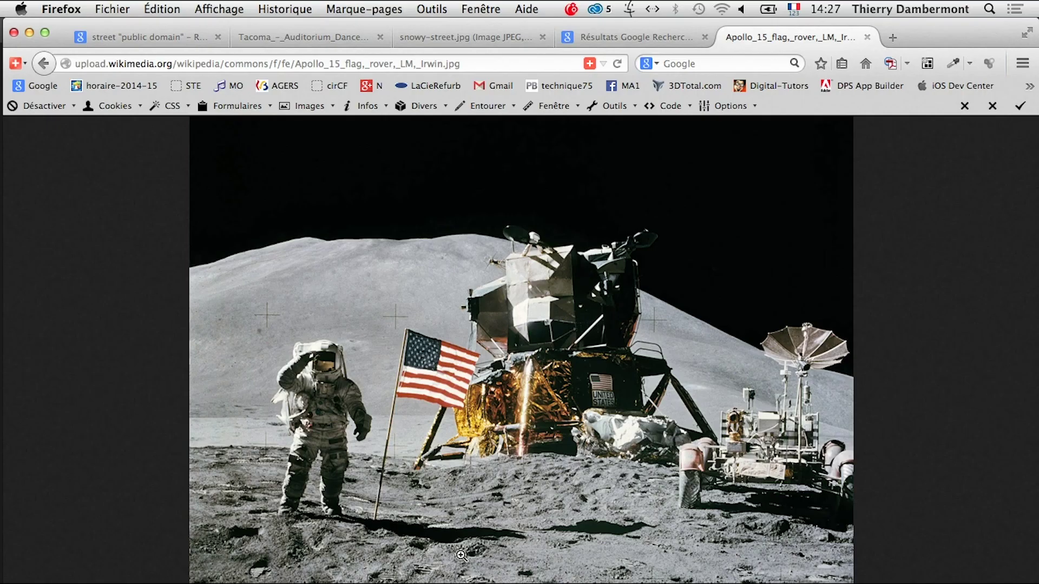
Step: Return from Firefox to Photoshop, with the road strip still selected
{"action": "key", "text": "super+Tab"}
{"action": "left_click", "coordinate": [558, 406]}
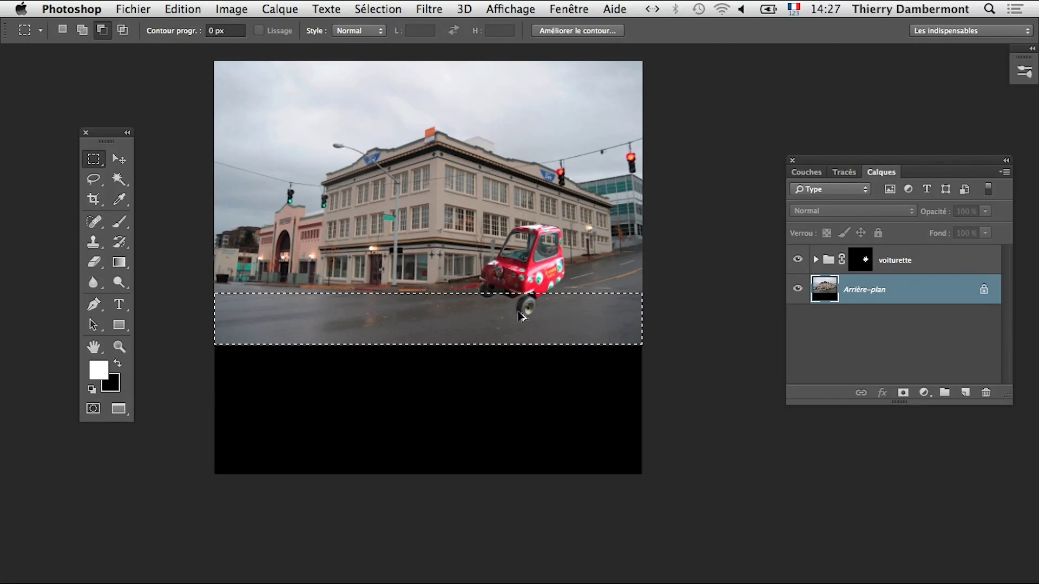
Step: Free-transform the selected road strip, stretching it down to about 248% height
{"action": "left_click", "coordinate": [172, 9]}
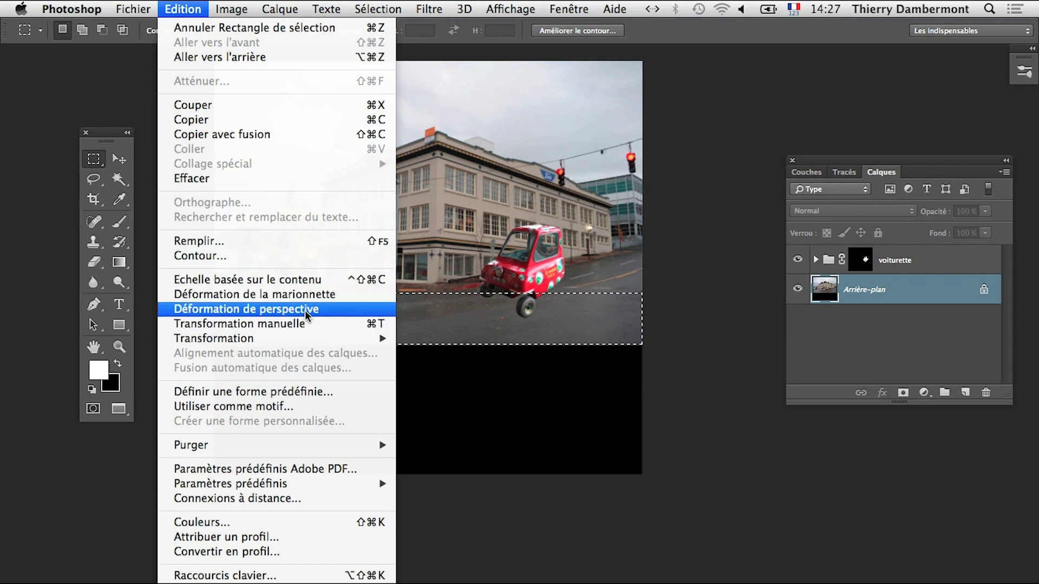
{"action": "left_click", "coordinate": [307, 323]}
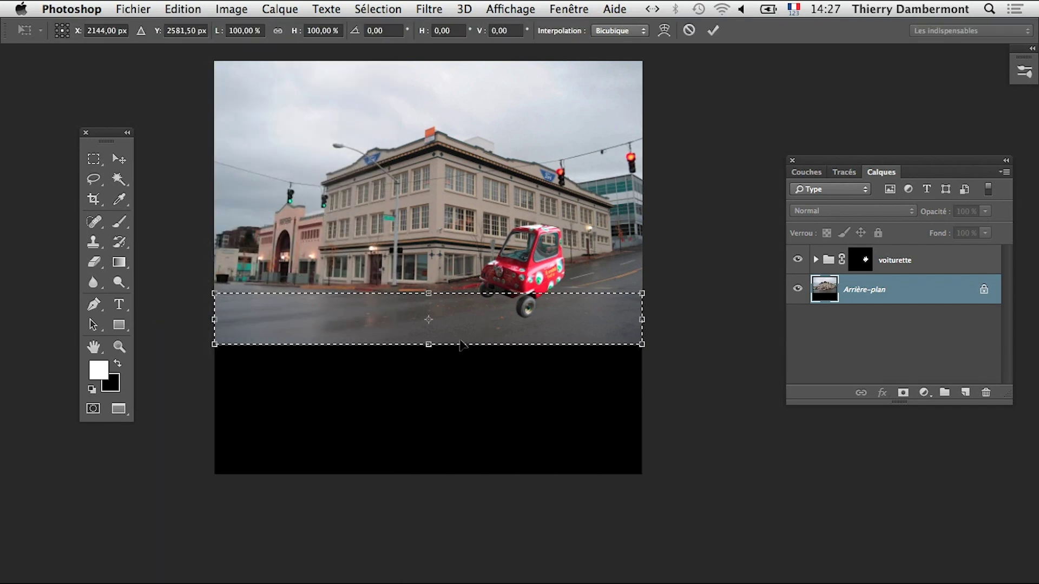
{"action": "left_click_drag", "start_coordinate": [428, 344], "coordinate": [427, 398]}
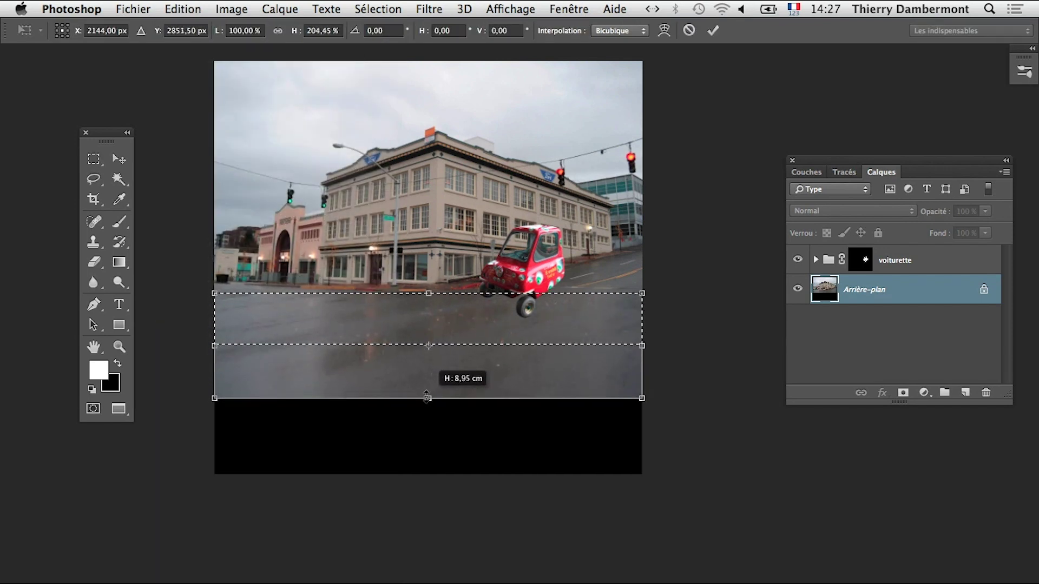
{"action": "left_click_drag", "start_coordinate": [427, 399], "coordinate": [425, 408]}
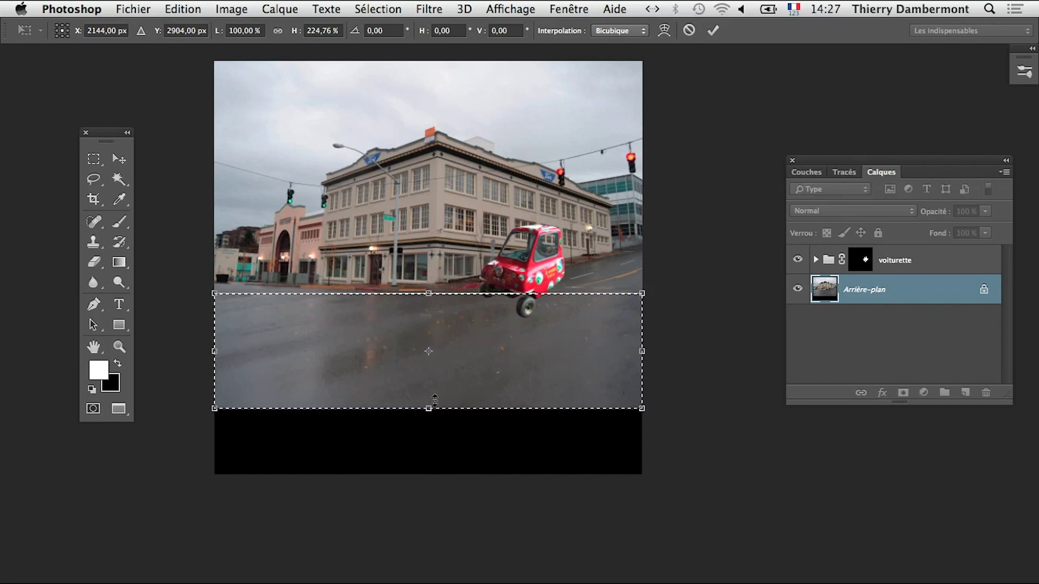
{"action": "left_click_drag", "start_coordinate": [435, 402], "coordinate": [432, 421]}
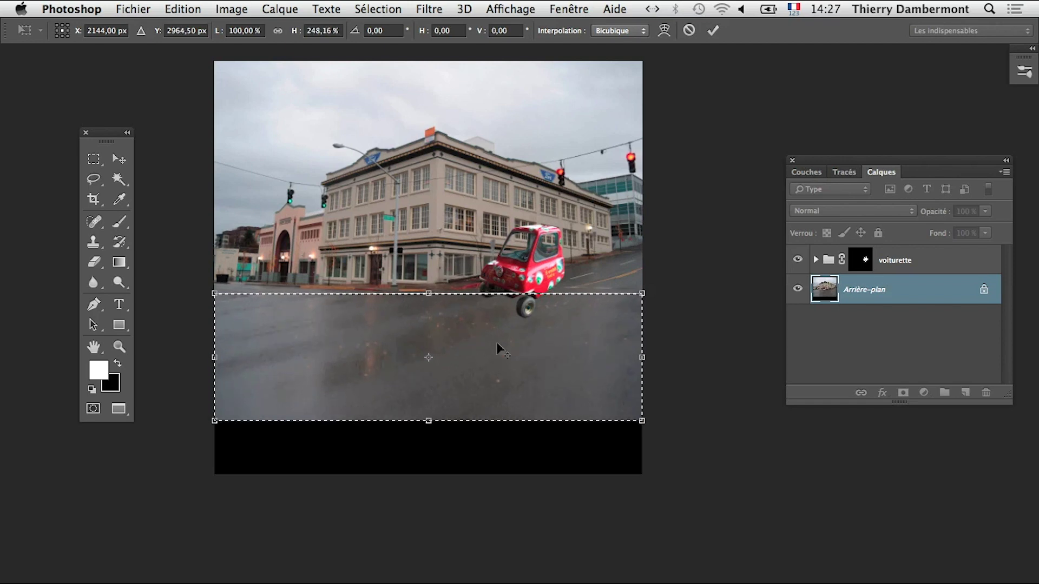
{"action": "scroll", "coordinate": [497, 328], "scroll_direction": "up", "scroll_amount": 2}
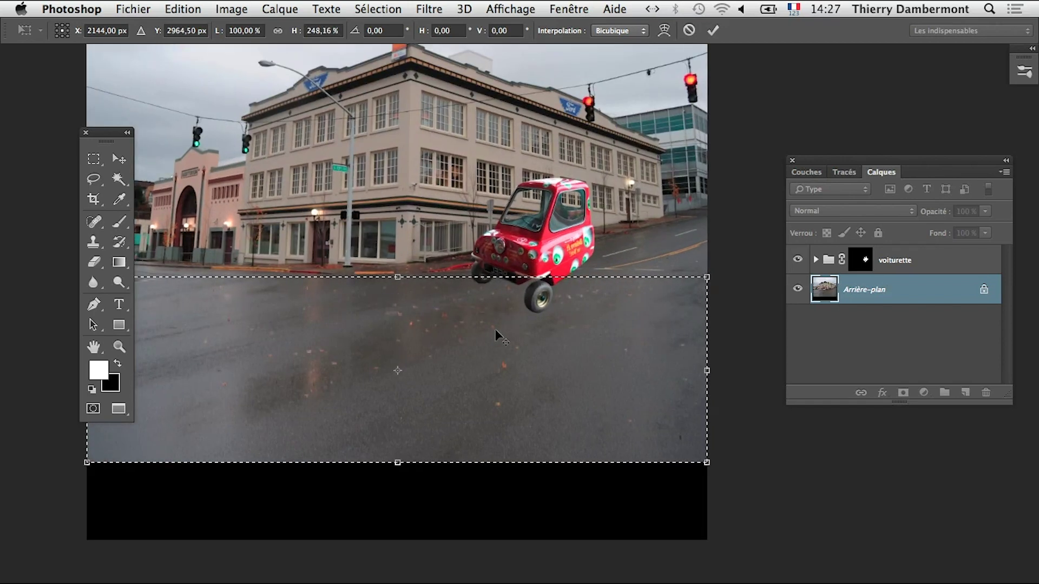
{"action": "scroll", "coordinate": [495, 329], "scroll_direction": "down", "scroll_amount": 1}
{"action": "scroll", "coordinate": [495, 329], "scroll_direction": "down", "scroll_amount": 2}
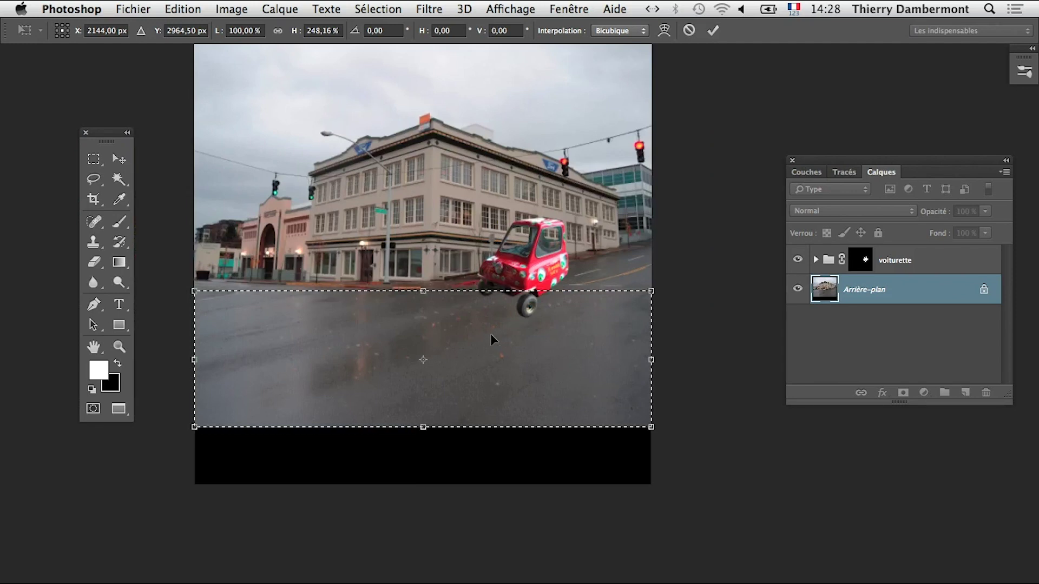
Step: Commit the road stretch and deselect it
{"action": "key", "text": "super+Tab"}
{"action": "key", "text": "super+Tab"}
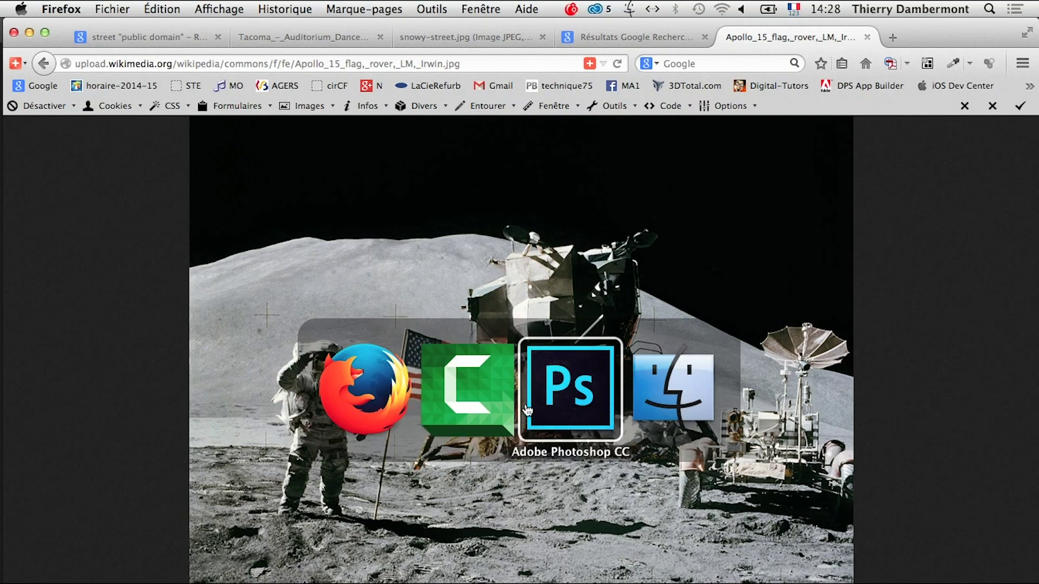
{"action": "left_click", "coordinate": [527, 409]}
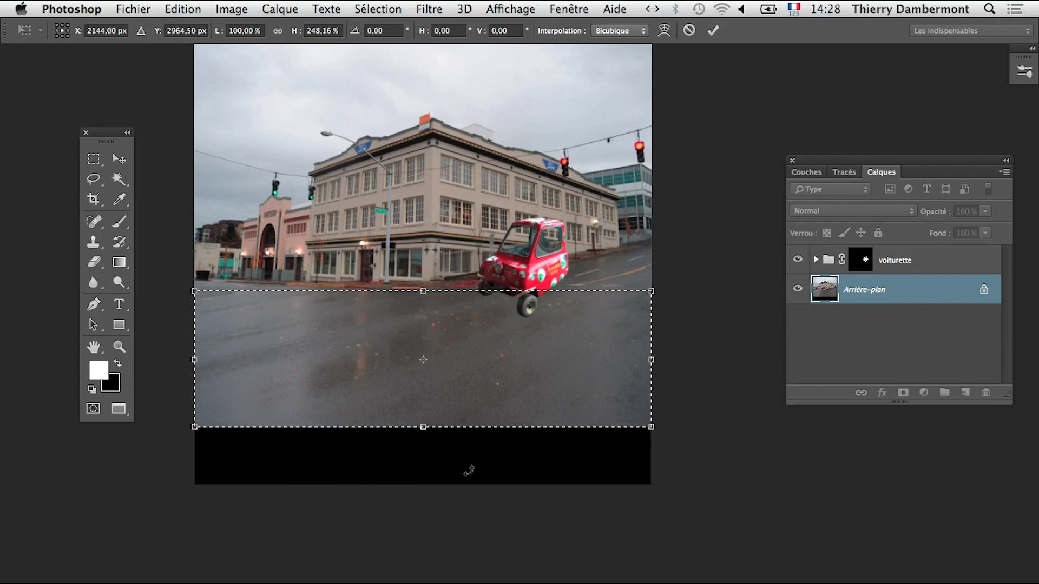
{"action": "key", "text": "Return"}
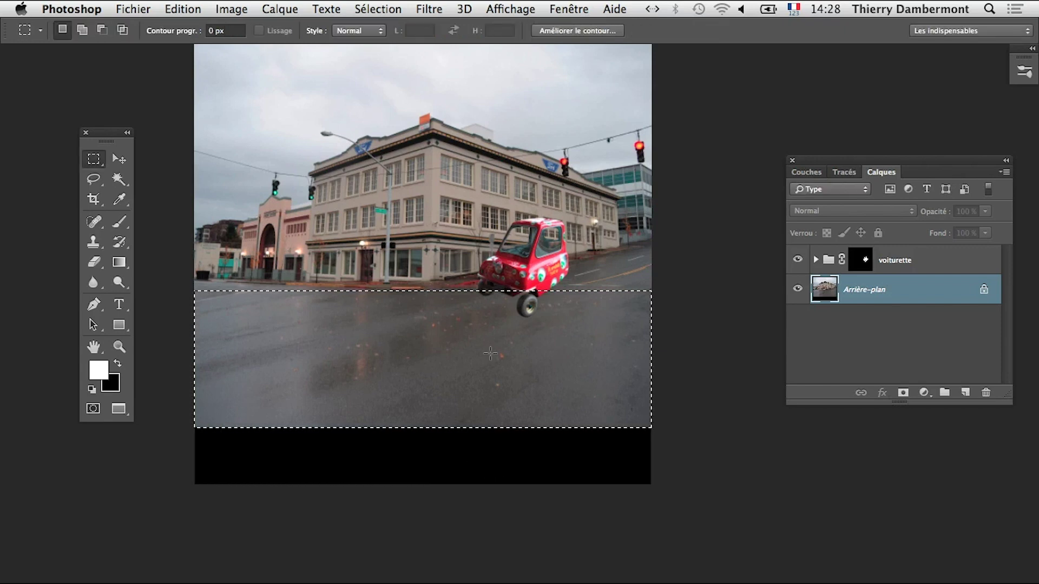
{"action": "key", "text": "ctrl+d"}
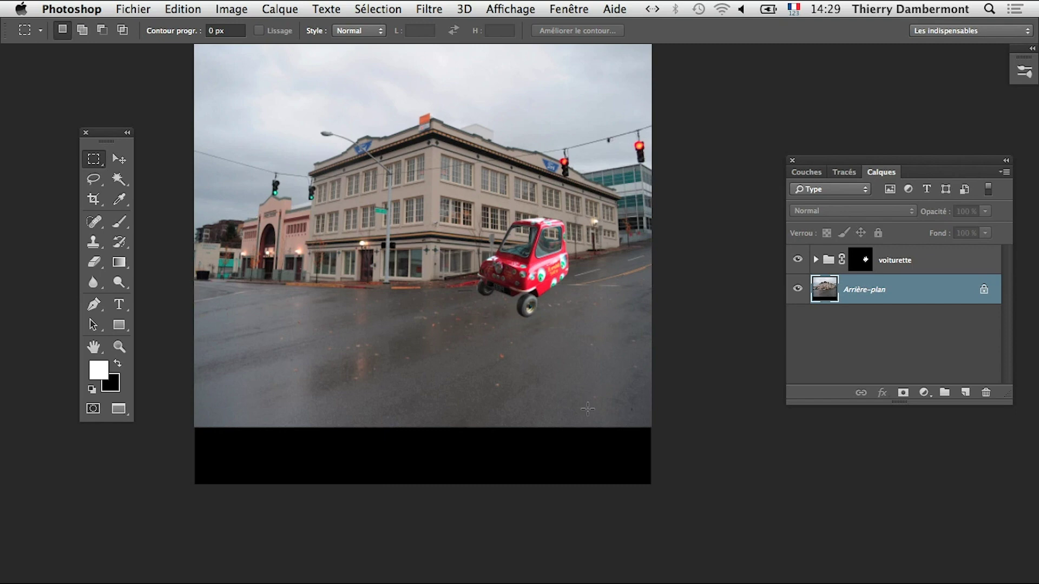
Step: Pan across the street photo from its left side back to the red car
{"action": "scroll", "coordinate": [372, 296], "scroll_direction": "up", "scroll_amount": 4}
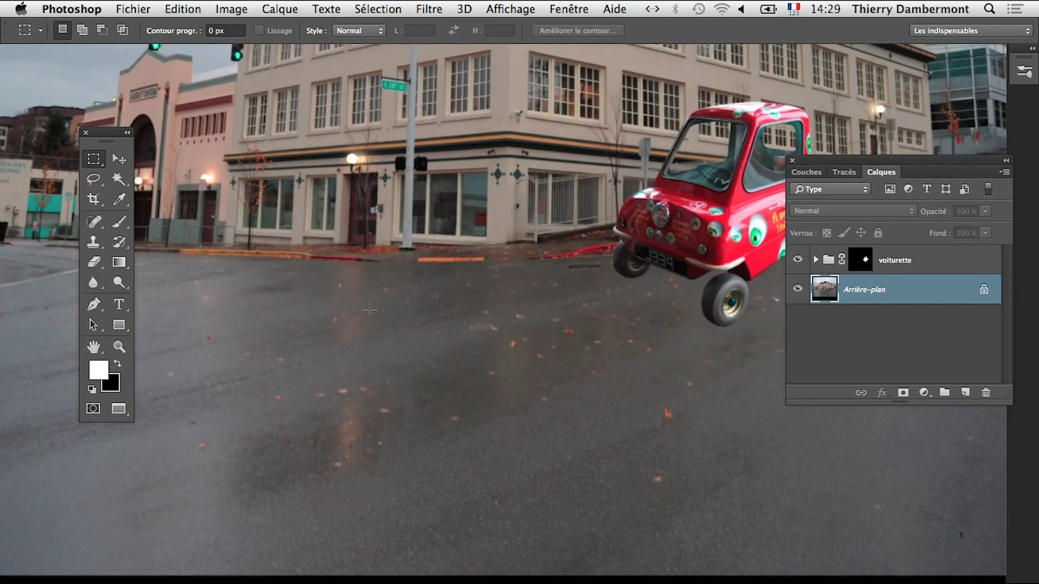
{"action": "scroll", "coordinate": [368, 309], "scroll_direction": "up", "scroll_amount": 2}
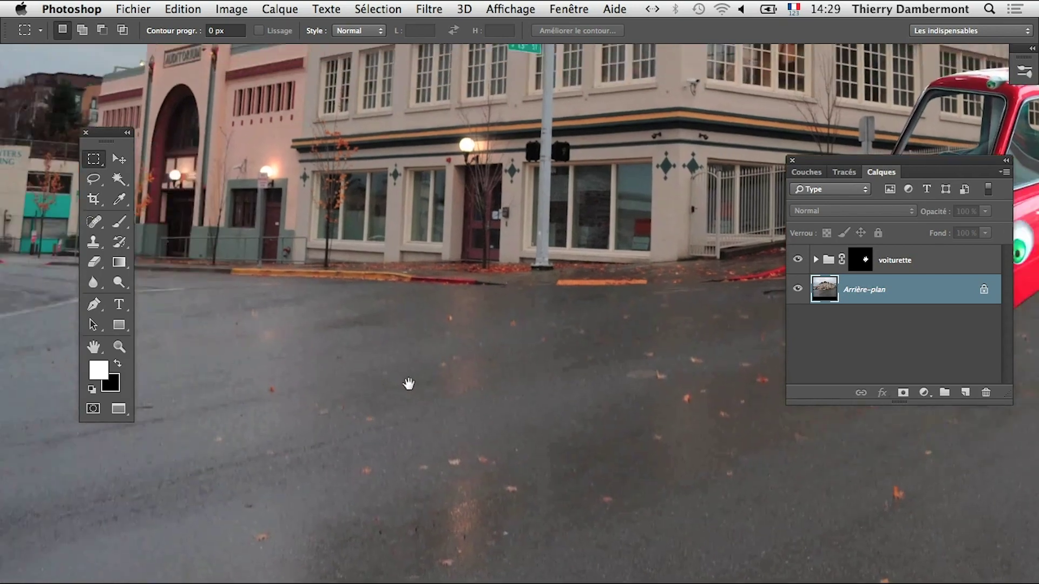
{"action": "left_click_drag", "start_coordinate": [364, 319], "coordinate": [765, 424]}
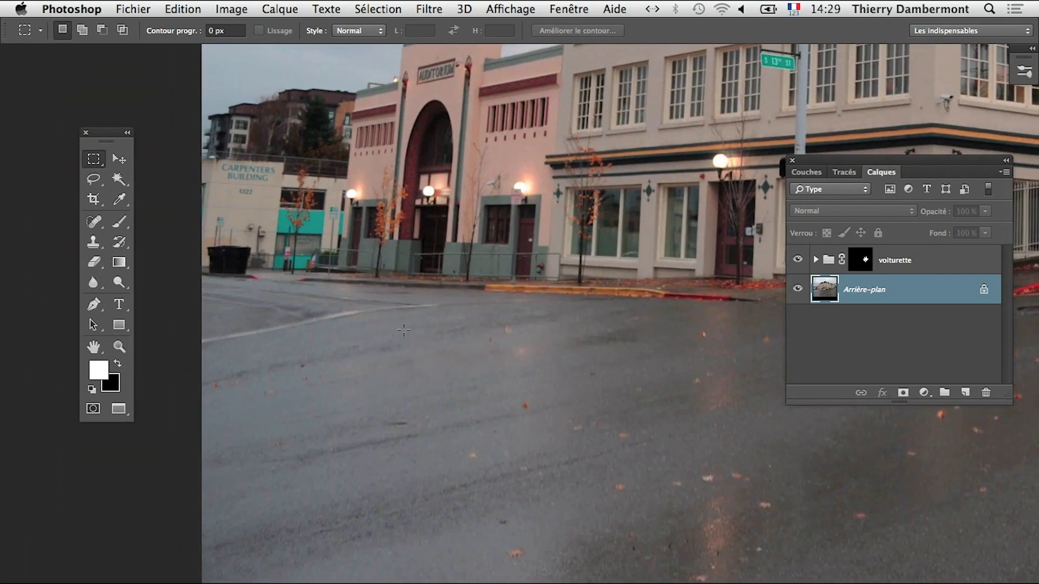
{"action": "scroll", "coordinate": [373, 322], "scroll_direction": "up", "scroll_amount": 2}
{"action": "scroll", "coordinate": [512, 339], "scroll_direction": "down", "scroll_amount": 3}
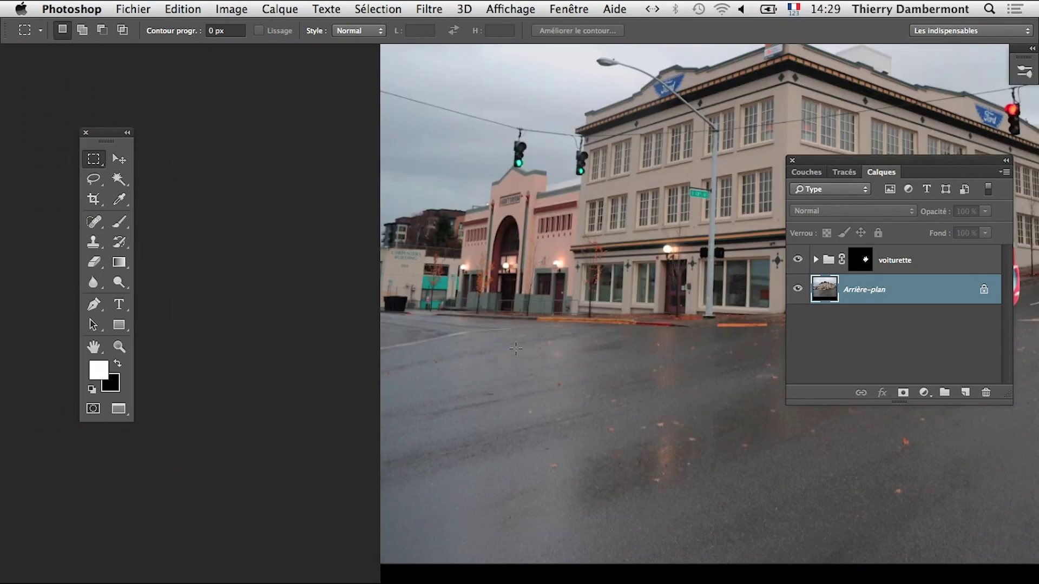
{"action": "left_click_drag", "start_coordinate": [754, 439], "coordinate": [429, 408]}
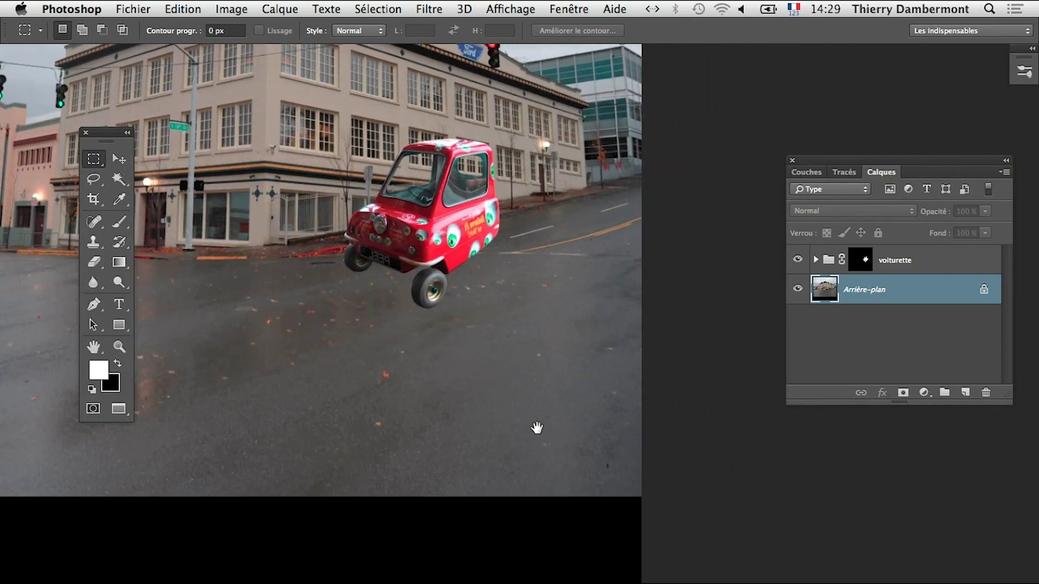
{"action": "scroll", "coordinate": [545, 249], "scroll_direction": "up", "scroll_amount": 2}
{"action": "scroll", "coordinate": [545, 249], "scroll_direction": "up", "scroll_amount": 2}
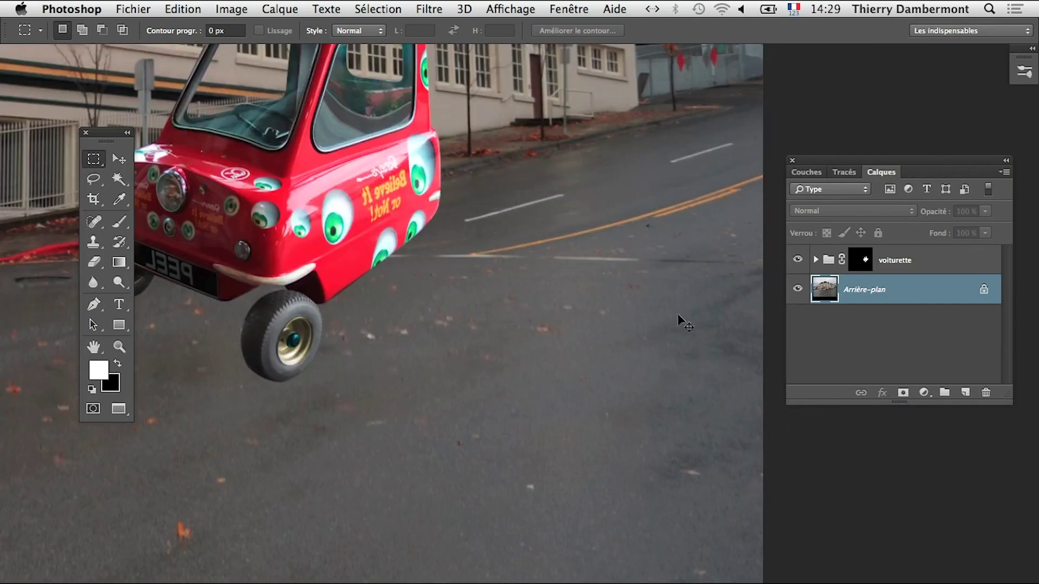
Step: Clear the rectangular selection and zoom out to see the whole street image
{"action": "key", "text": "alt+bracketright"}
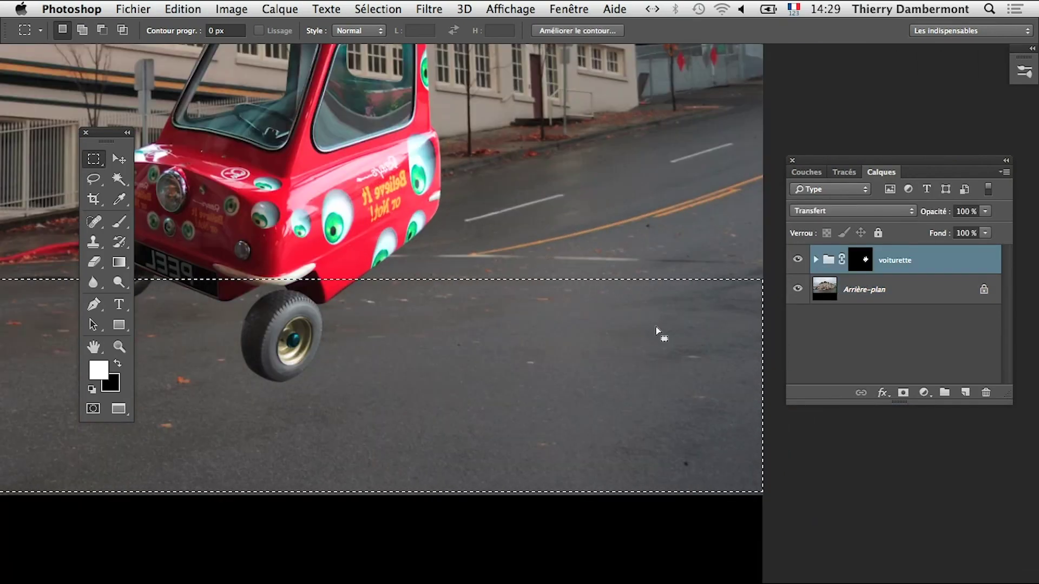
{"action": "key", "text": "alt+bracketleft"}
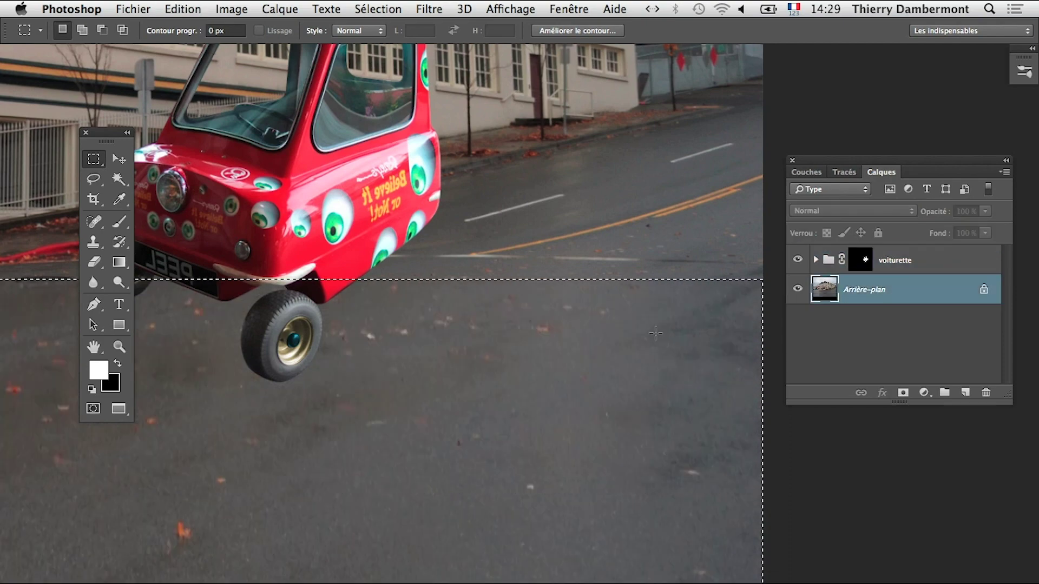
{"action": "left_click", "coordinate": [629, 261]}
{"action": "left_click", "coordinate": [534, 364], "text": "alt"}
{"action": "left_click", "coordinate": [499, 397], "text": "alt"}
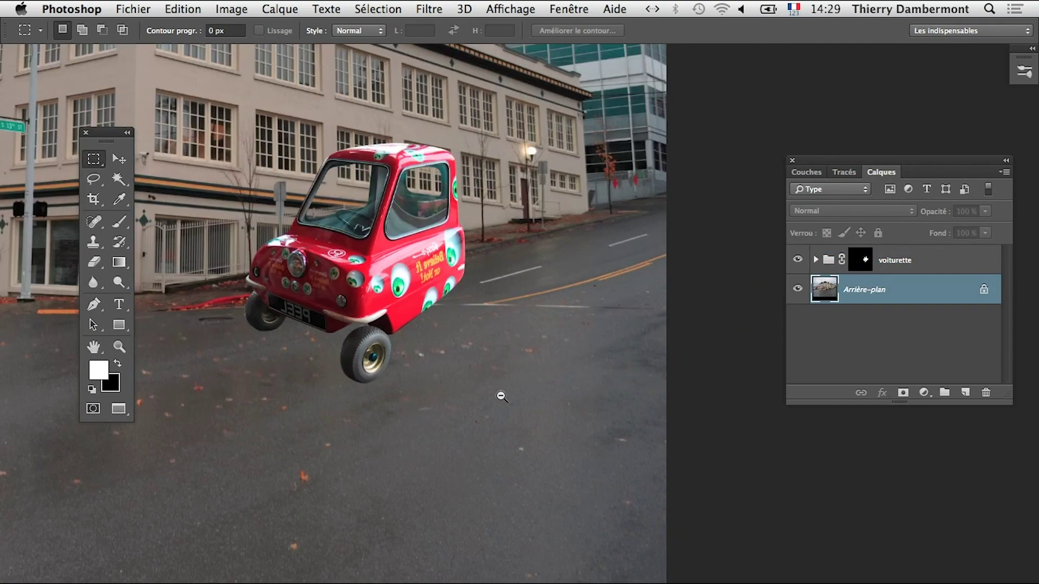
{"action": "left_click", "coordinate": [485, 413], "text": "alt"}
{"action": "left_click_drag", "start_coordinate": [479, 402], "coordinate": [613, 387]}
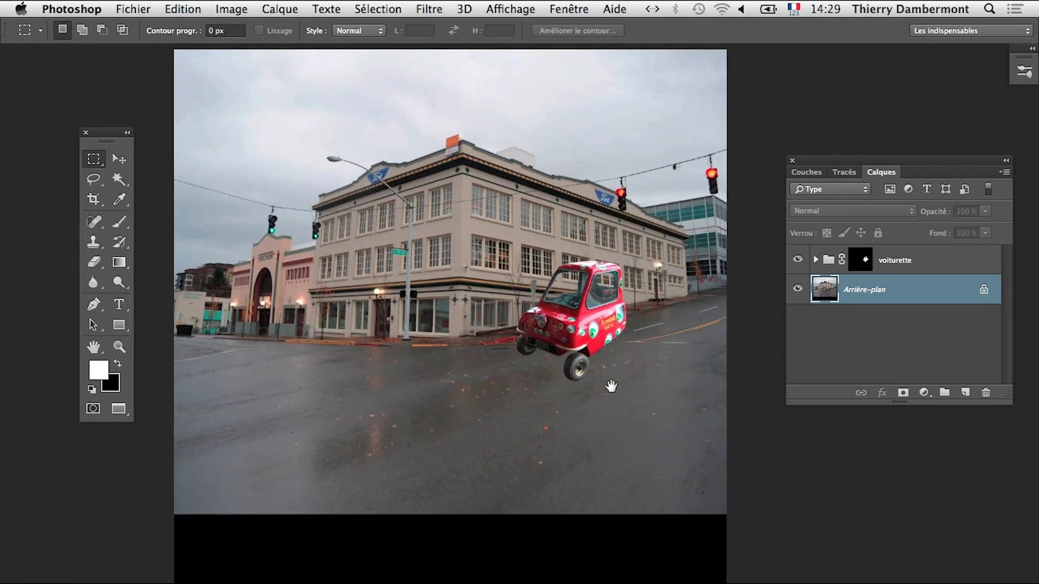
Step: Save the composite as a new Photoshop file whose name ends in -02
{"action": "left_click", "coordinate": [133, 9]}
{"action": "left_click", "coordinate": [201, 184]}
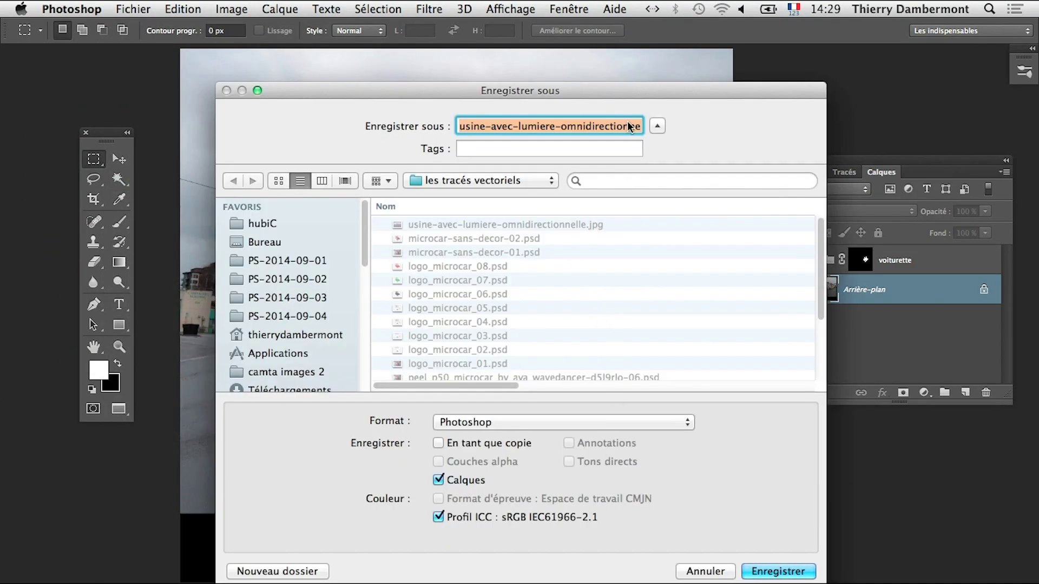
{"action": "left_click", "coordinate": [627, 125]}
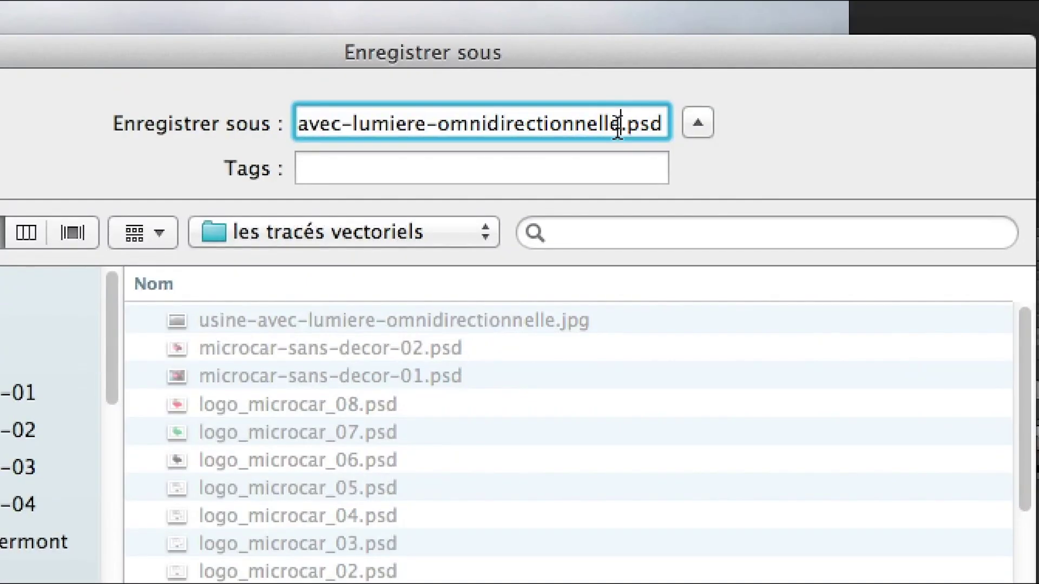
{"action": "type", "text": "-02"}
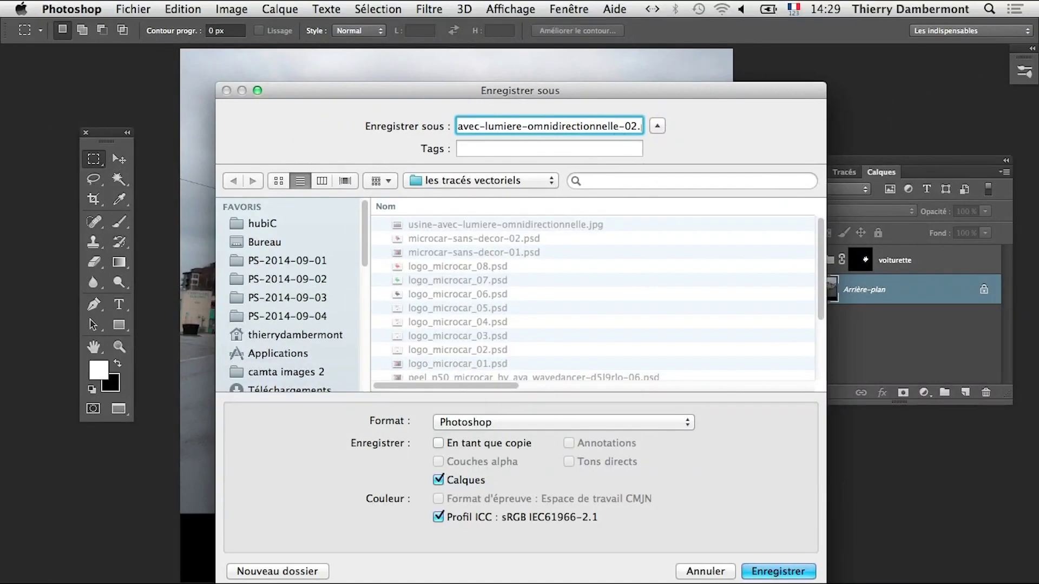
{"action": "left_click", "coordinate": [779, 577]}
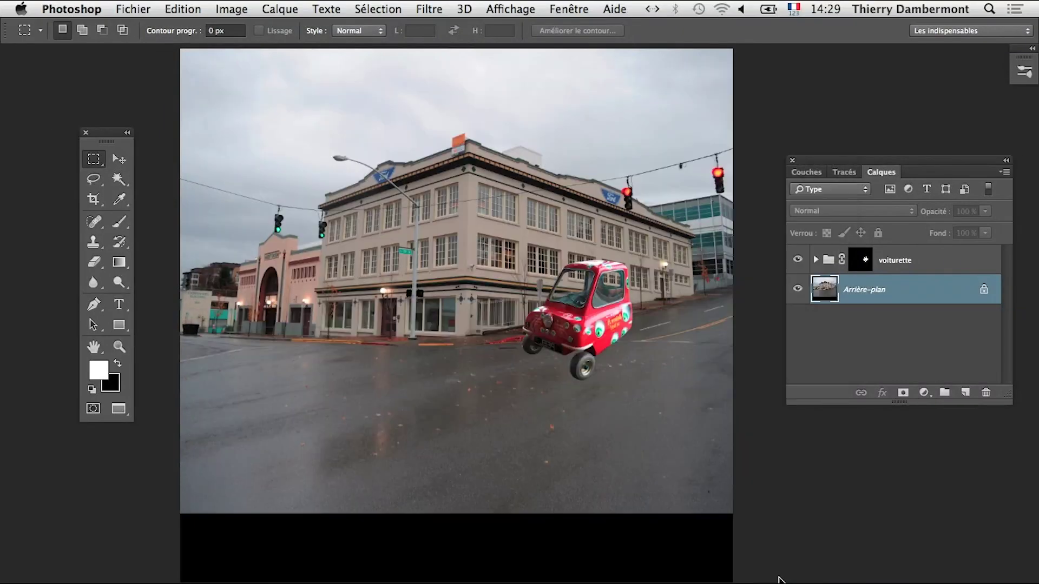
Step: Accept the format options, then crop the bottom black strip off at the photo's edge
{"action": "left_click", "coordinate": [731, 336]}
{"action": "left_click_drag", "start_coordinate": [456, 417], "coordinate": [447, 465]}
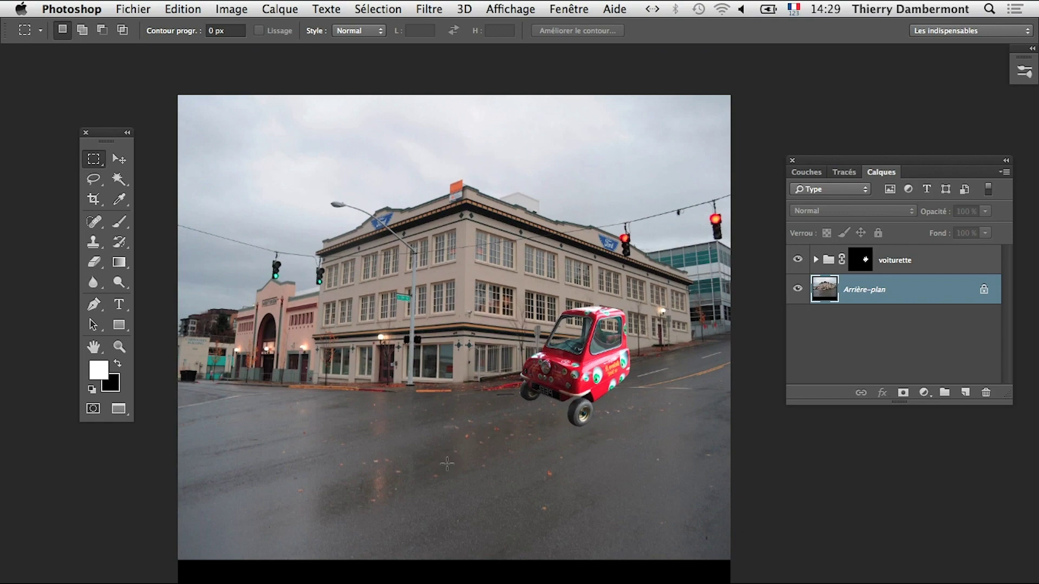
{"action": "left_click", "coordinate": [94, 199]}
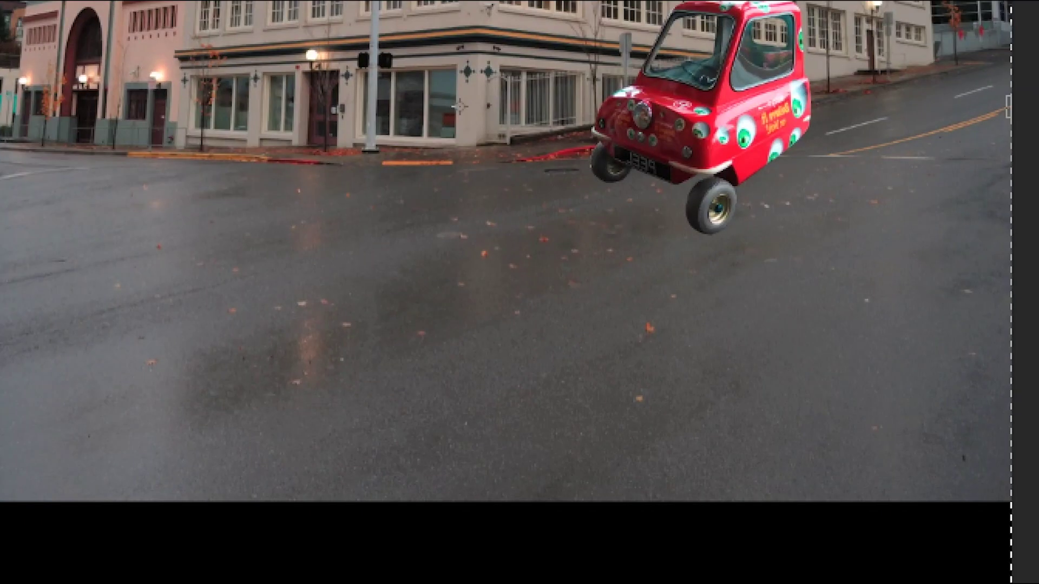
{"action": "left_click_drag", "start_coordinate": [452, 93], "coordinate": [447, 134]}
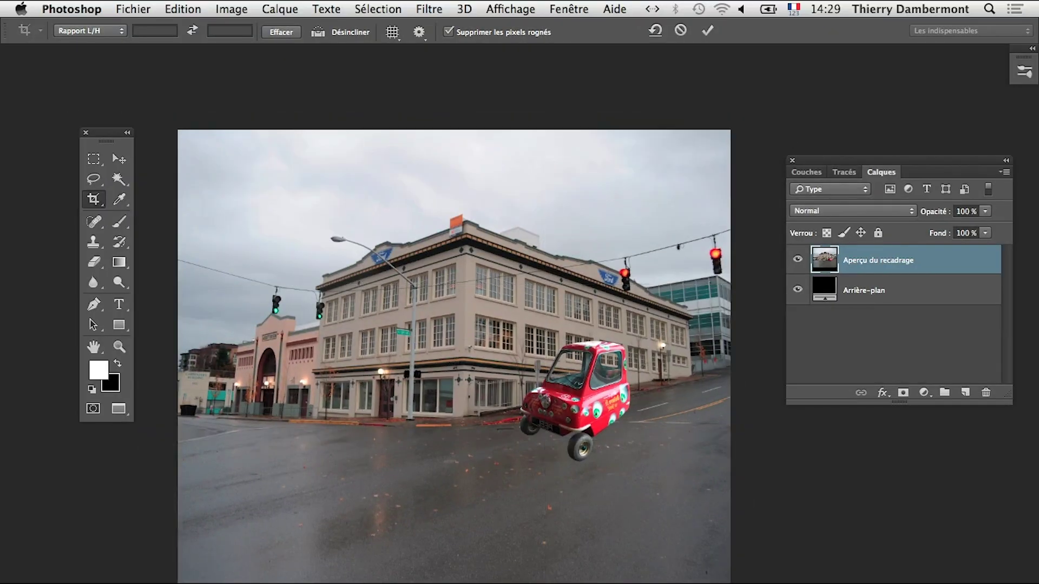
{"action": "key", "text": "Return"}
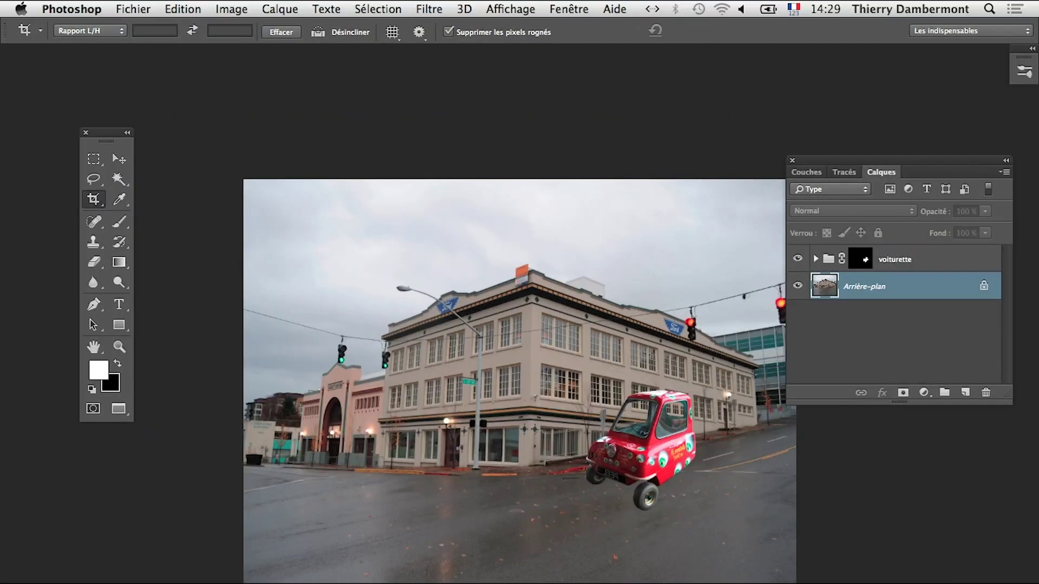
{"action": "left_click_drag", "start_coordinate": [486, 539], "coordinate": [406, 489]}
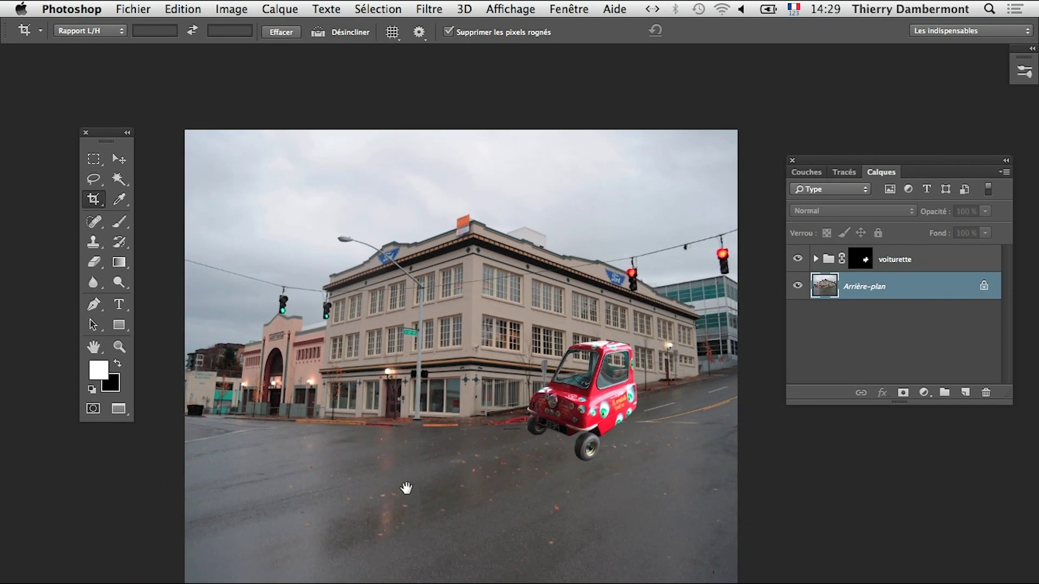
Step: Save the cropped document and make the voiturette car group active
{"action": "left_click", "coordinate": [120, 10]}
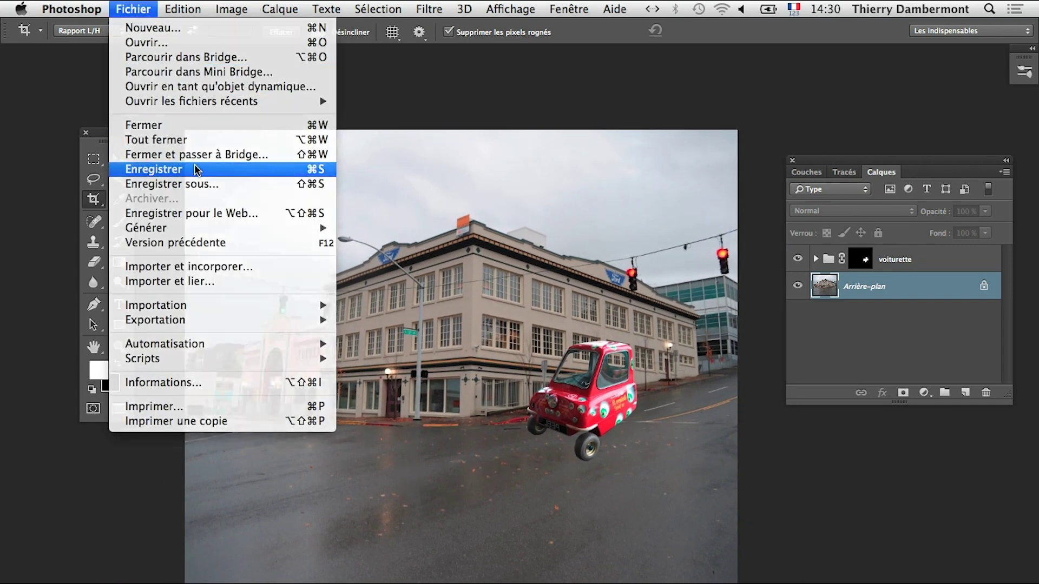
{"action": "left_click", "coordinate": [195, 168]}
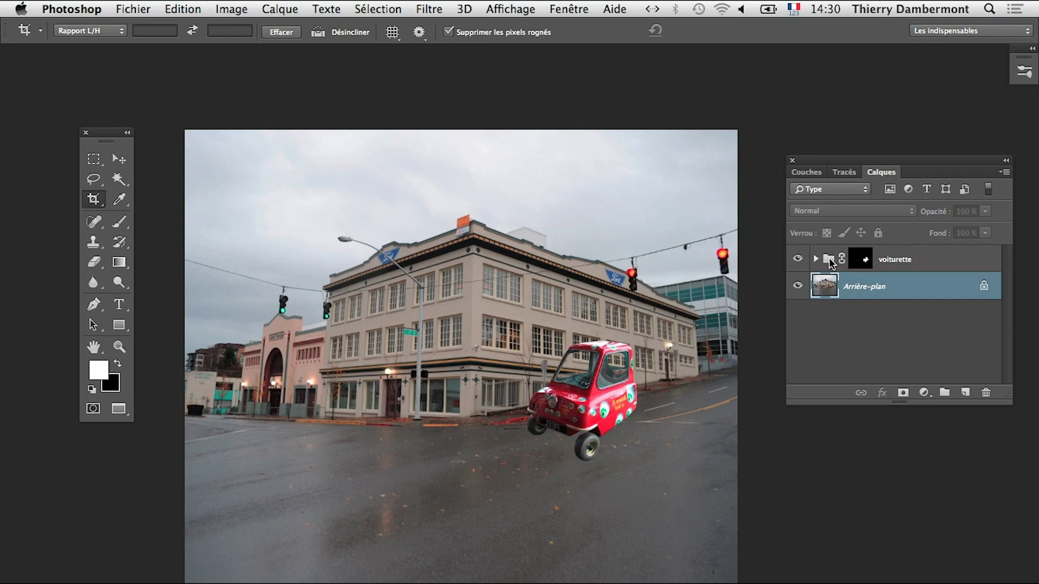
{"action": "left_click", "coordinate": [831, 263]}
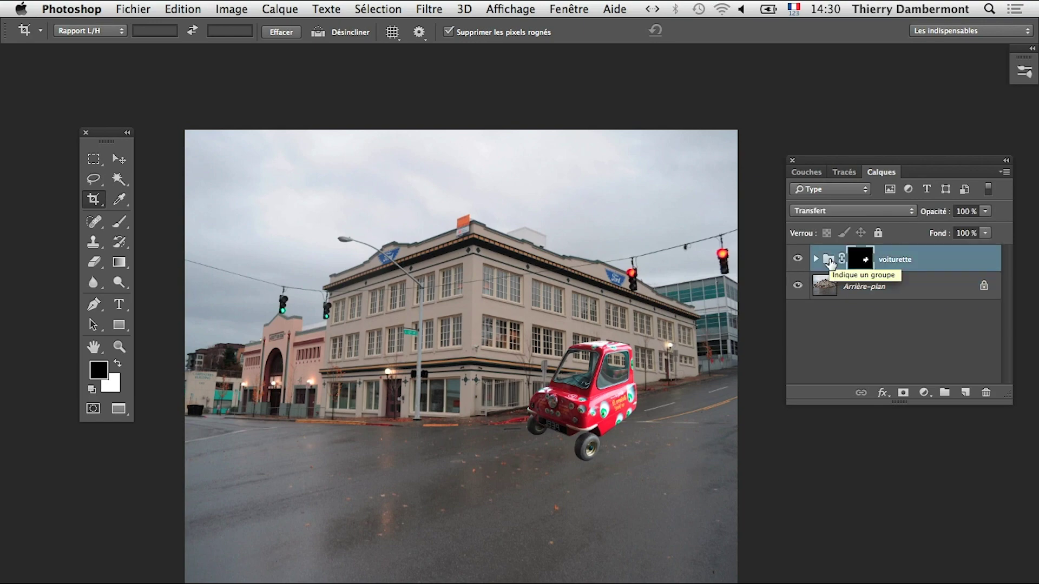
{"action": "scroll", "coordinate": [648, 402], "scroll_direction": "up", "scroll_amount": 3}
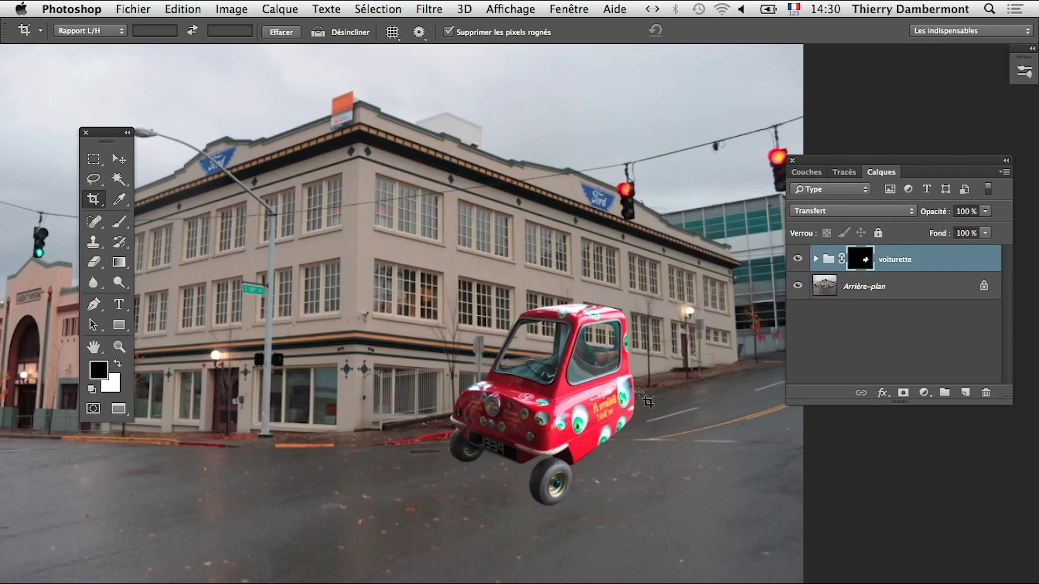
Step: Free-transform the car group, tilting it about -9.9° and moving it down-left onto the road
{"action": "key", "text": "ctrl+t"}
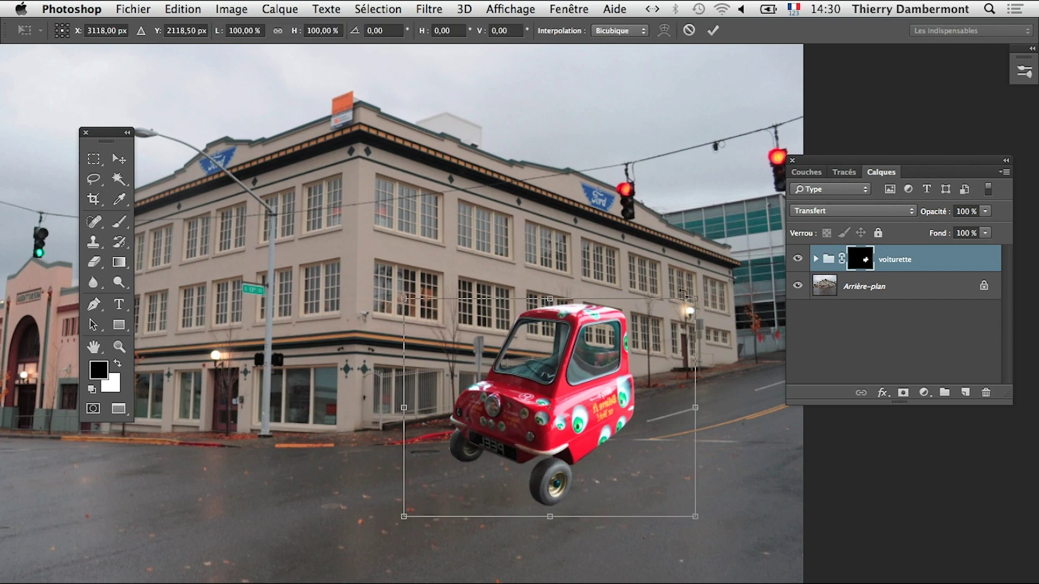
{"action": "left_click_drag", "start_coordinate": [715, 283], "coordinate": [700, 250]}
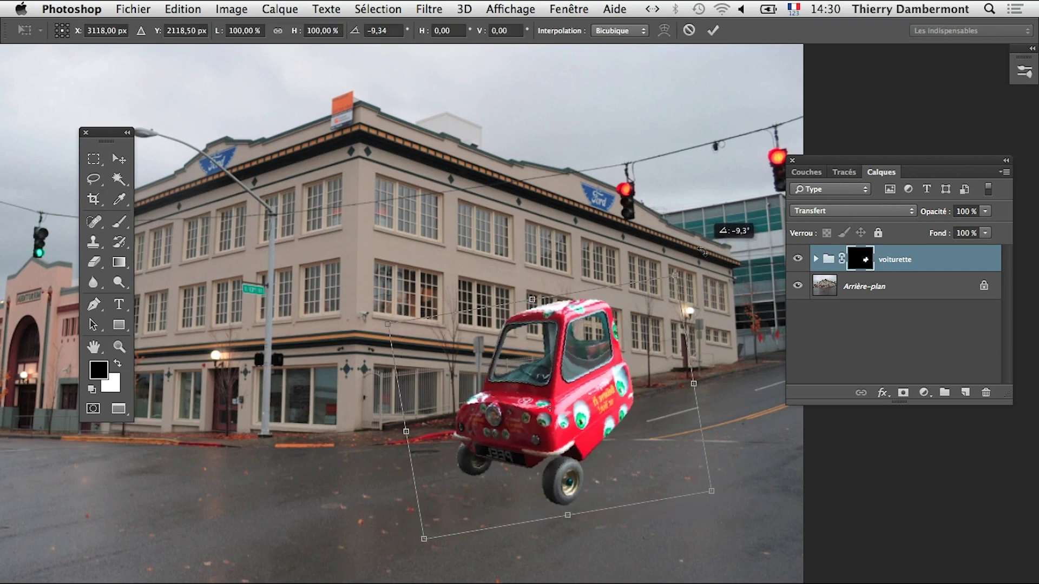
{"action": "left_click_drag", "start_coordinate": [559, 417], "coordinate": [479, 519]}
{"action": "key", "text": "ctrl+minus"}
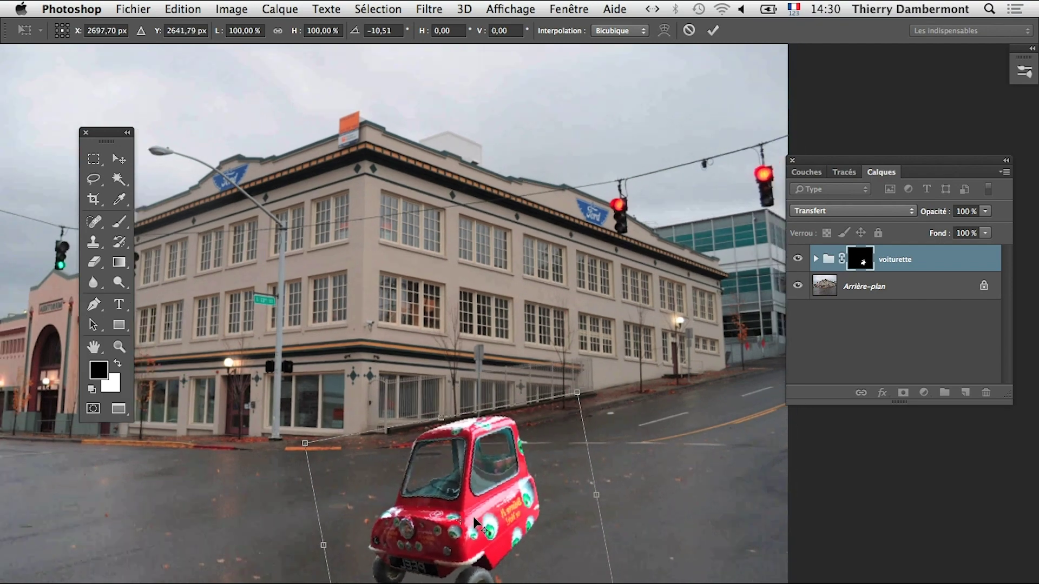
{"action": "scroll", "coordinate": [474, 520], "scroll_direction": "down", "scroll_amount": 1}
{"action": "scroll", "coordinate": [473, 521], "scroll_direction": "down", "scroll_amount": 1}
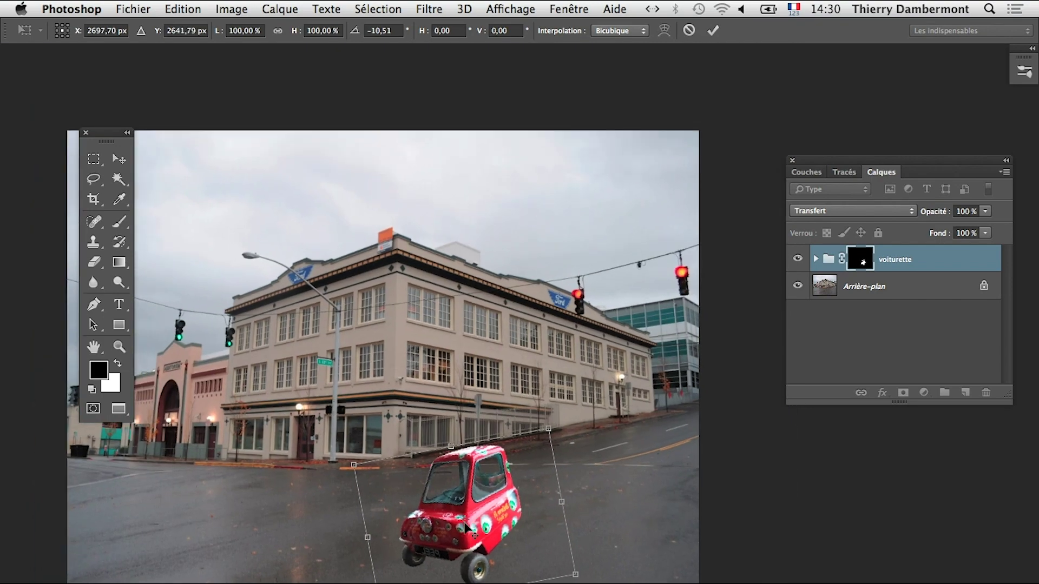
{"action": "scroll", "coordinate": [470, 526], "scroll_direction": "down", "scroll_amount": 1}
{"action": "mouse_move", "coordinate": [479, 521]}
{"action": "left_mouse_down"}
{"action": "mouse_move", "coordinate": [487, 515]}
{"action": "mouse_move", "coordinate": [490, 535]}
{"action": "left_mouse_up"}
{"action": "scroll", "coordinate": [486, 517], "scroll_direction": "down", "scroll_amount": 1}
{"action": "scroll", "coordinate": [494, 526], "scroll_direction": "down", "scroll_amount": 1}
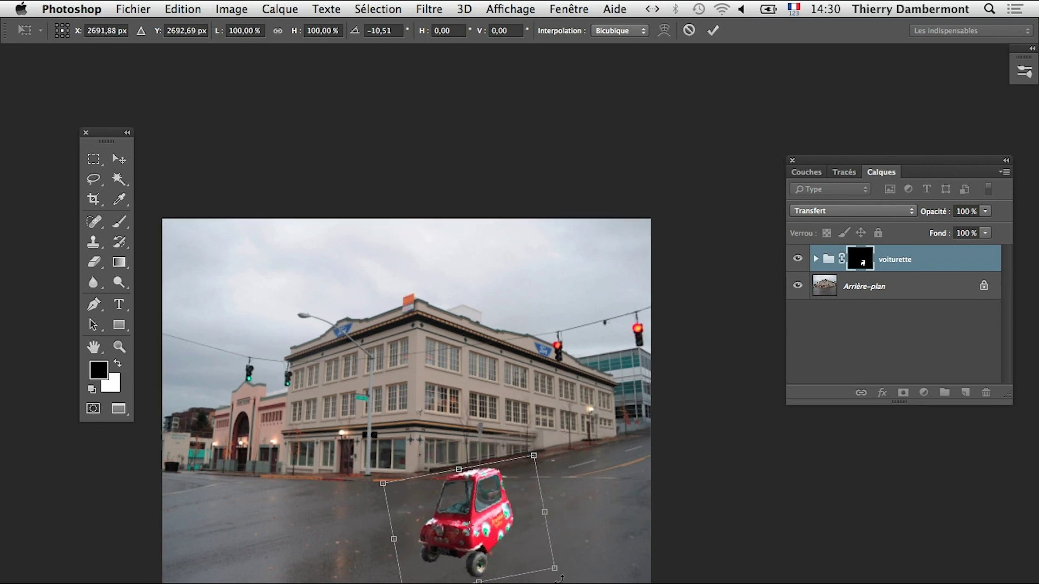
{"action": "scroll", "coordinate": [489, 543], "scroll_direction": "up", "scroll_amount": 2}
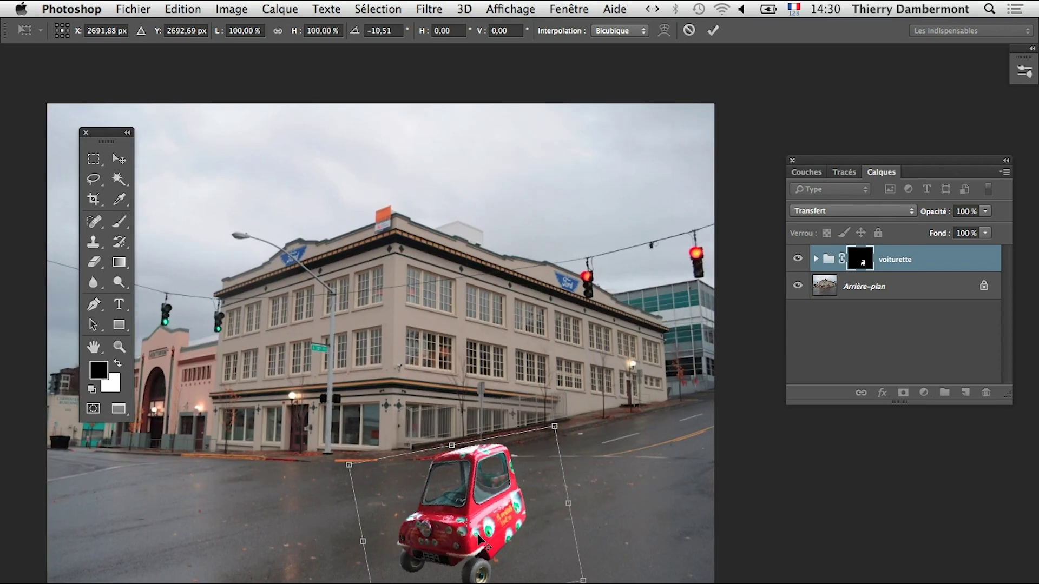
{"action": "scroll", "coordinate": [485, 541], "scroll_direction": "up", "scroll_amount": 2}
{"action": "scroll", "coordinate": [480, 539], "scroll_direction": "down", "scroll_amount": 2}
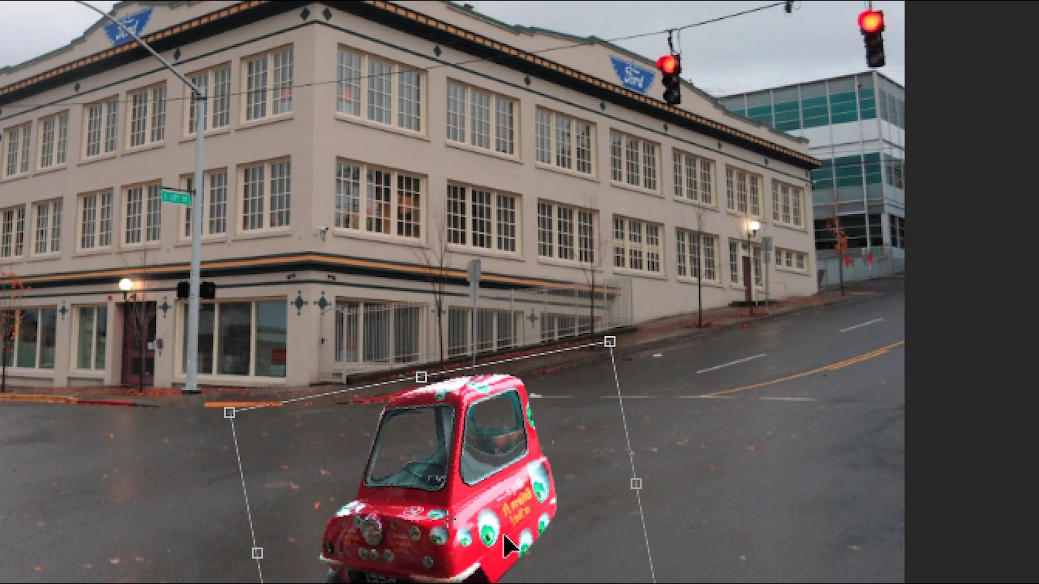
Step: Place the car right of centre by the corner building, enlarged to about 162% and slightly tilted
{"action": "left_click_drag", "start_coordinate": [504, 535], "coordinate": [598, 470]}
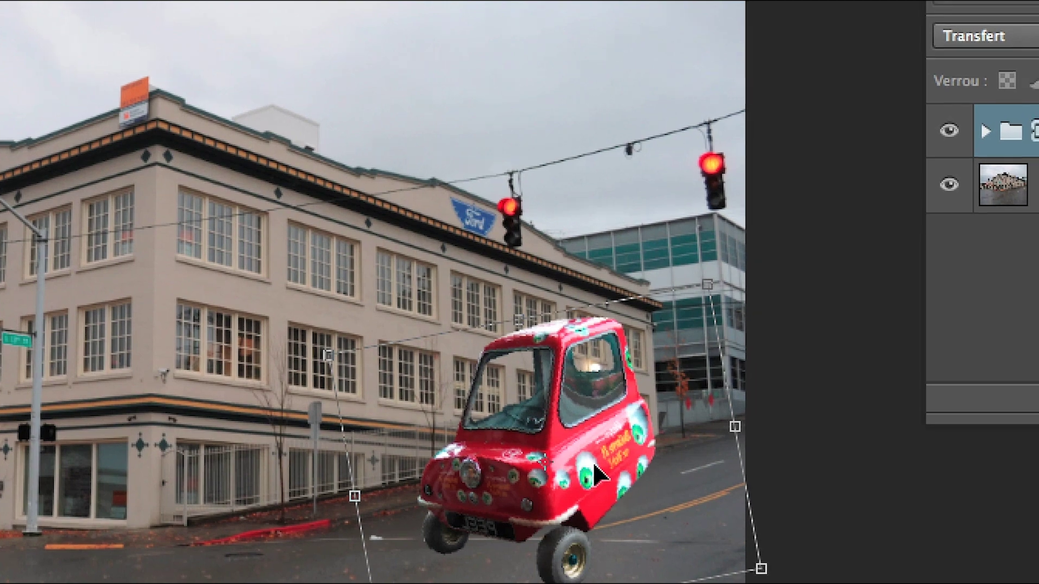
{"action": "left_click_drag", "start_coordinate": [595, 476], "coordinate": [503, 541]}
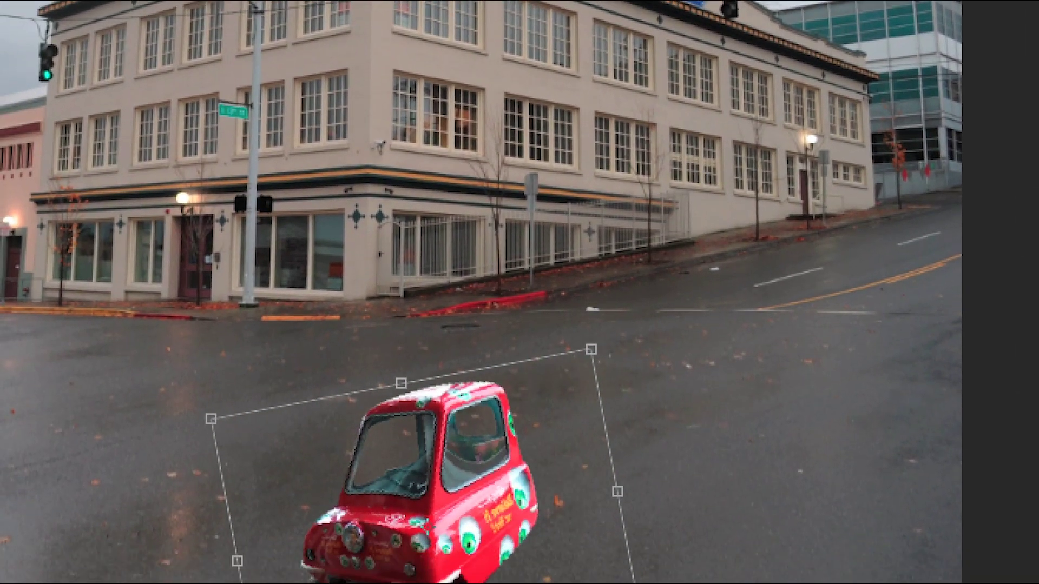
{"action": "left_click_drag", "start_coordinate": [476, 563], "coordinate": [478, 571]}
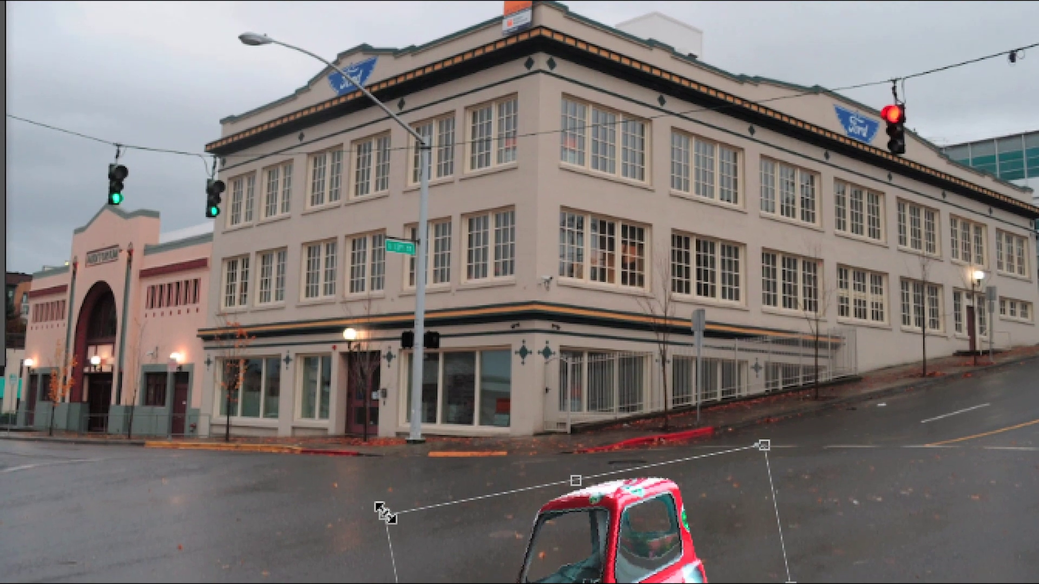
{"action": "left_click_drag", "start_coordinate": [385, 512], "coordinate": [320, 480]}
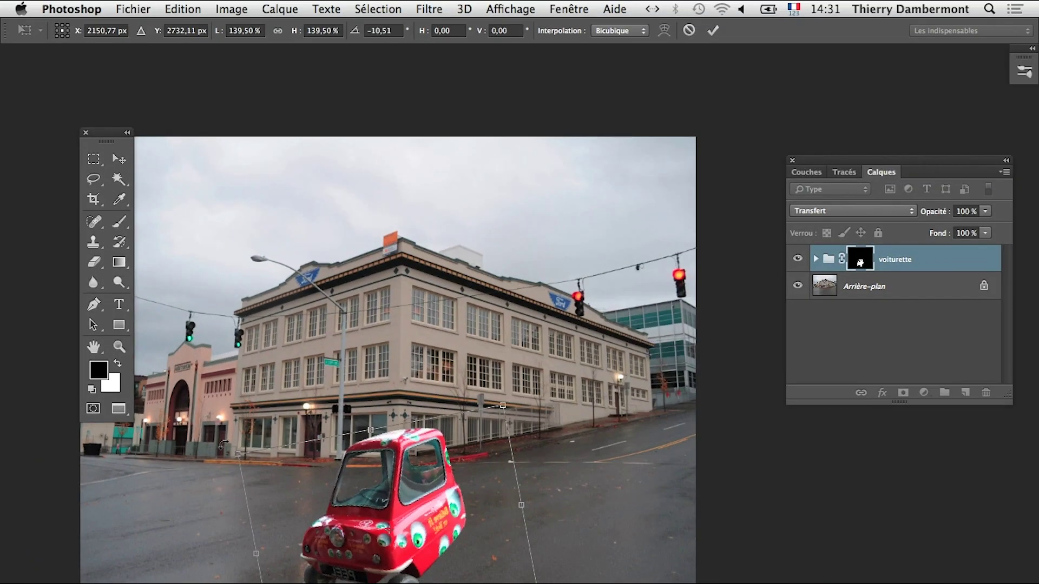
{"action": "left_click_drag", "start_coordinate": [348, 496], "coordinate": [381, 494]}
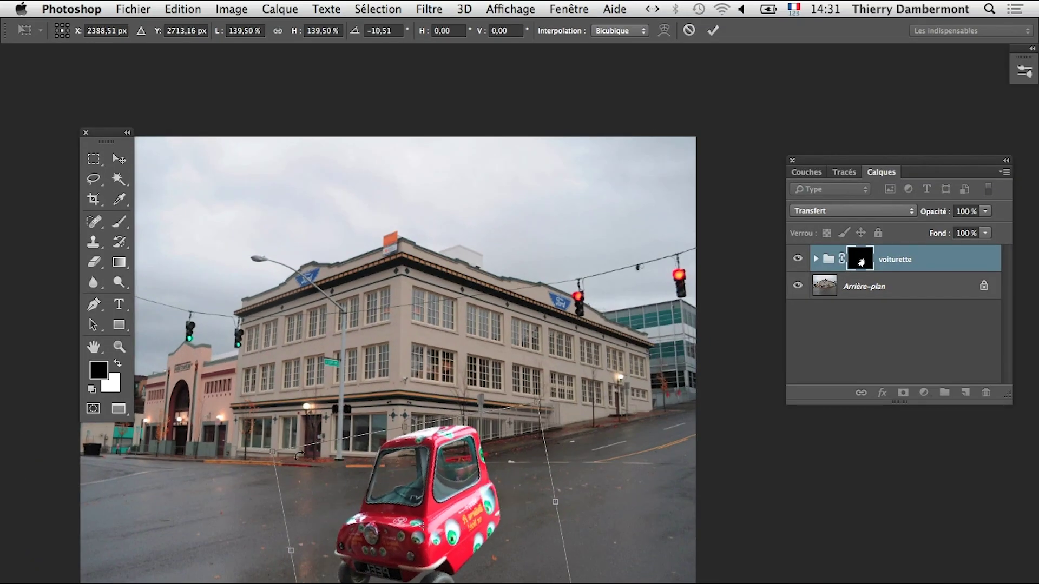
{"action": "mouse_move", "coordinate": [239, 440]}
{"action": "left_mouse_down"}
{"action": "mouse_move", "coordinate": [249, 434]}
{"action": "mouse_move", "coordinate": [254, 451]}
{"action": "mouse_move", "coordinate": [221, 432]}
{"action": "left_mouse_up"}
{"action": "left_click_drag", "start_coordinate": [393, 528], "coordinate": [448, 524]}
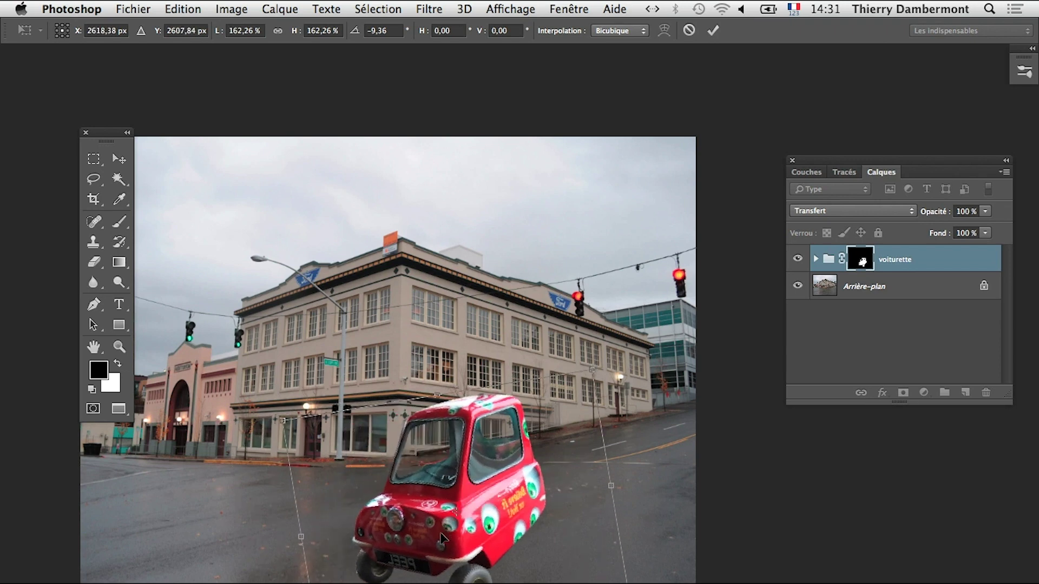
Step: Commit the car transform and zoom out around the car
{"action": "key", "text": "Return"}
{"action": "key", "text": "c"}
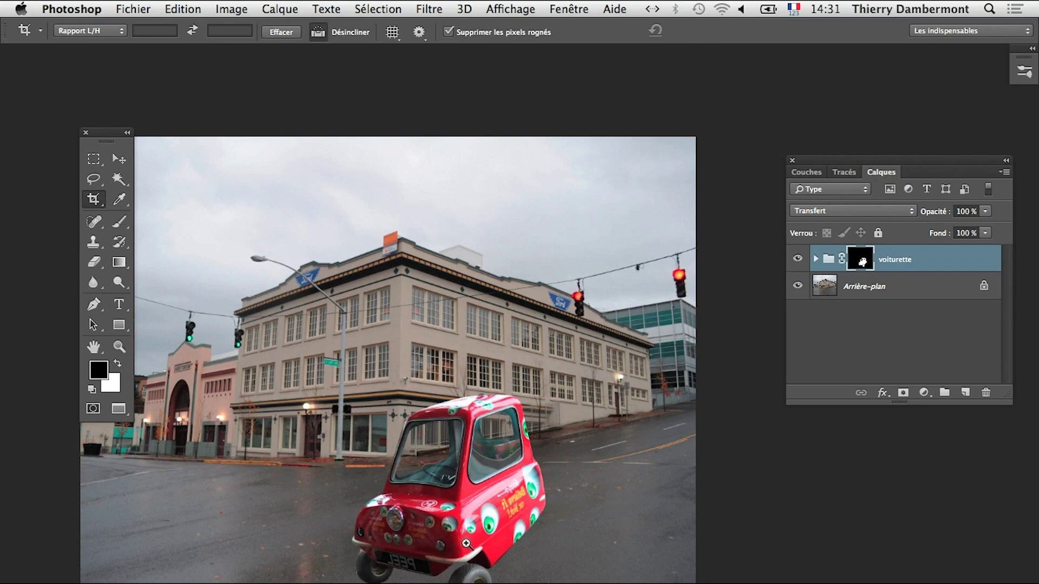
{"action": "scroll", "coordinate": [473, 563], "scroll_direction": "up", "scroll_amount": 1}
{"action": "scroll", "coordinate": [481, 563], "scroll_direction": "up", "scroll_amount": 1}
{"action": "scroll", "coordinate": [446, 529], "scroll_direction": "up", "scroll_amount": 1}
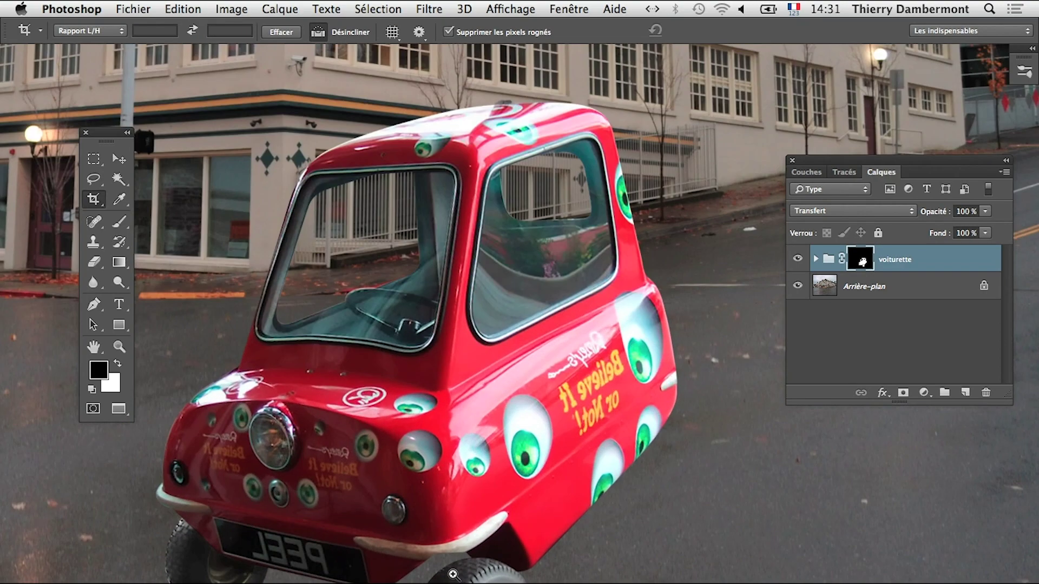
{"action": "left_click", "coordinate": [428, 517], "text": "alt"}
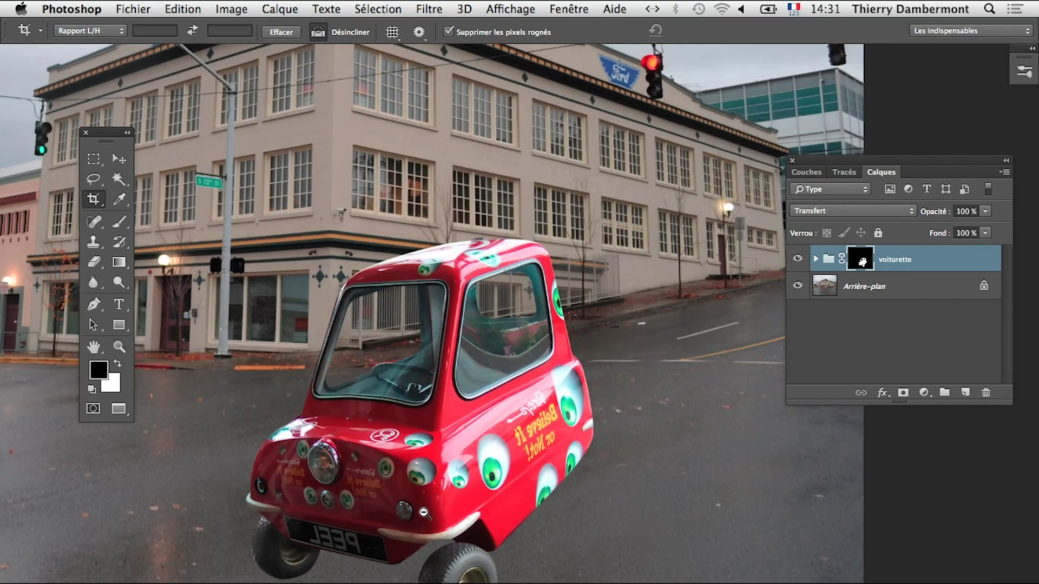
{"action": "left_click", "coordinate": [424, 513], "text": "alt"}
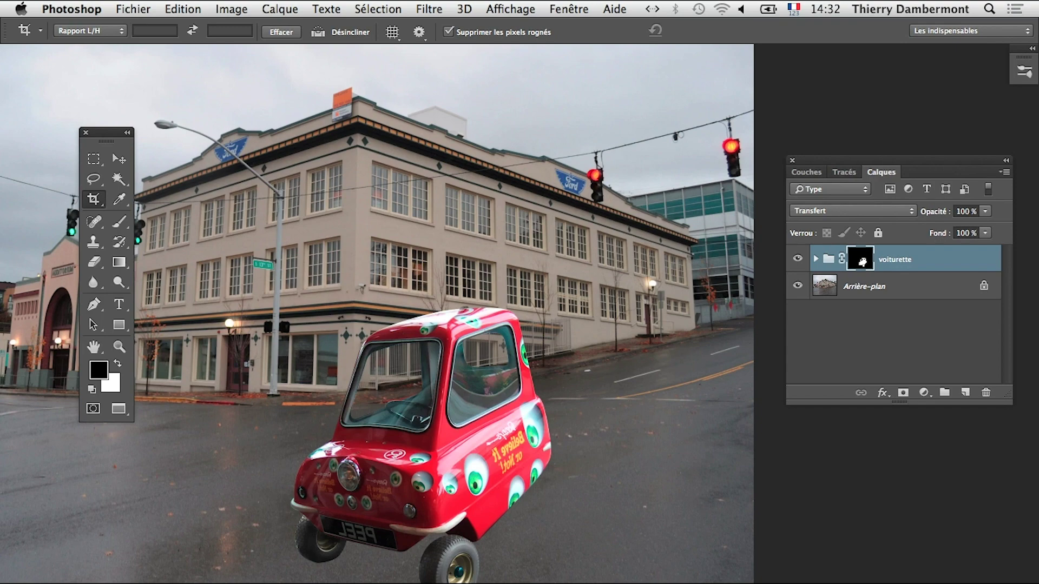
Step: Zoom and pan over the whole street photo to check the car's placement
{"action": "key", "text": "super+minus"}
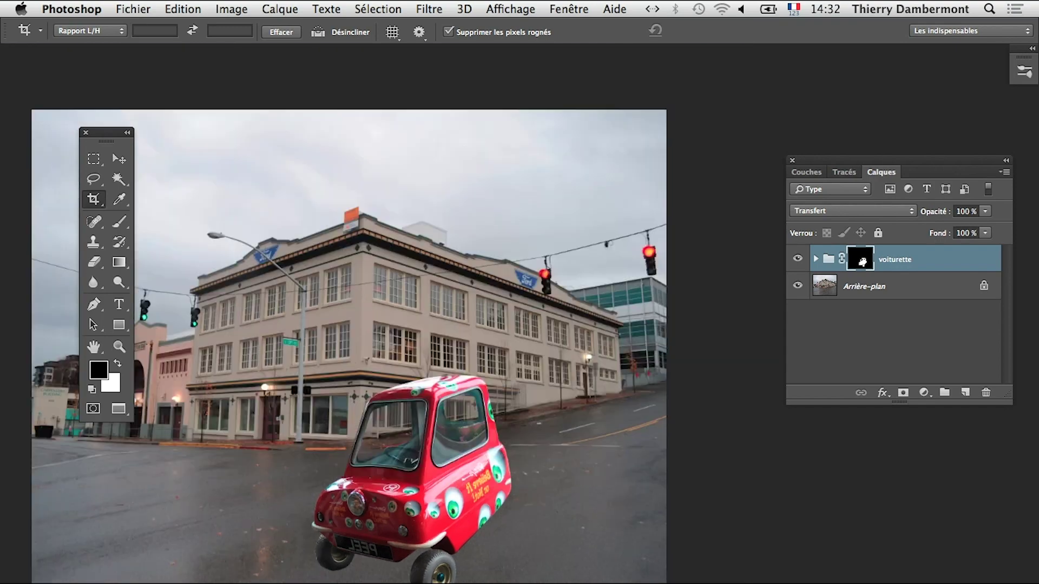
{"action": "scroll", "coordinate": [408, 531], "scroll_direction": "down", "scroll_amount": 3}
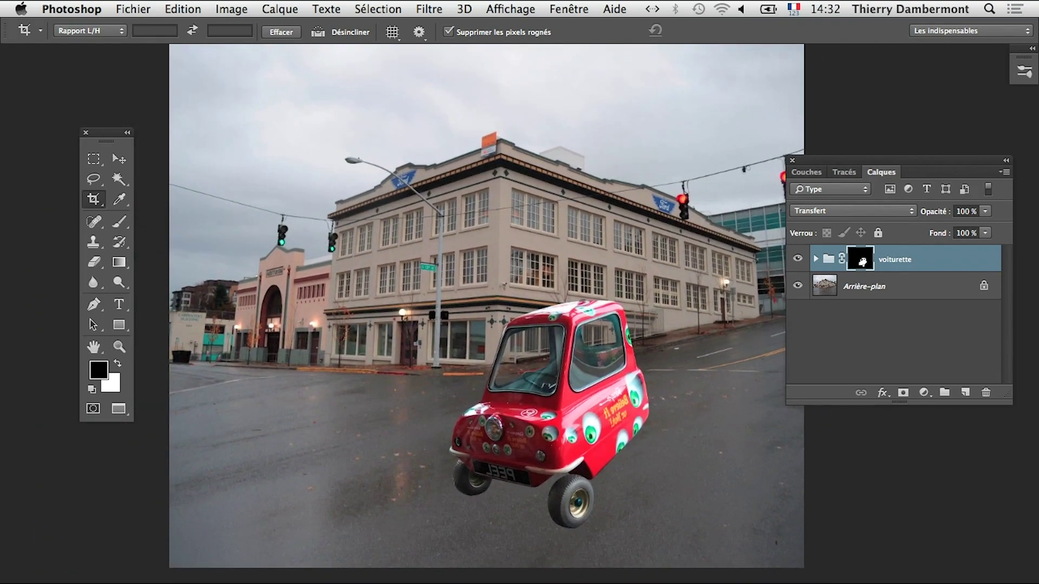
{"action": "key", "text": "super+plus"}
{"action": "scroll", "coordinate": [573, 531], "scroll_direction": "up", "scroll_amount": 3}
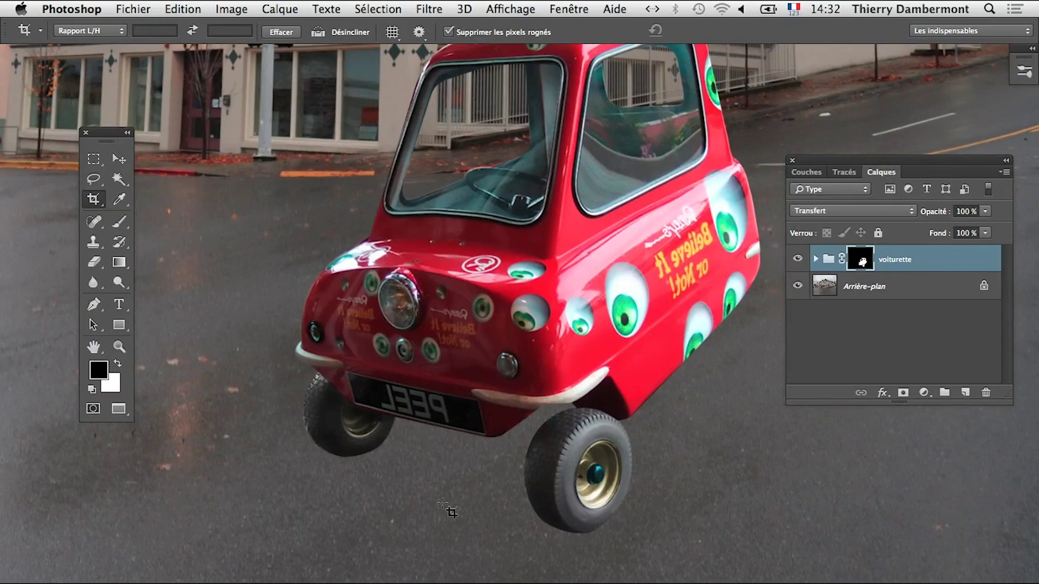
{"action": "scroll", "coordinate": [680, 433], "scroll_direction": "down", "scroll_amount": 1}
{"action": "scroll", "coordinate": [677, 434], "scroll_direction": "down", "scroll_amount": 1}
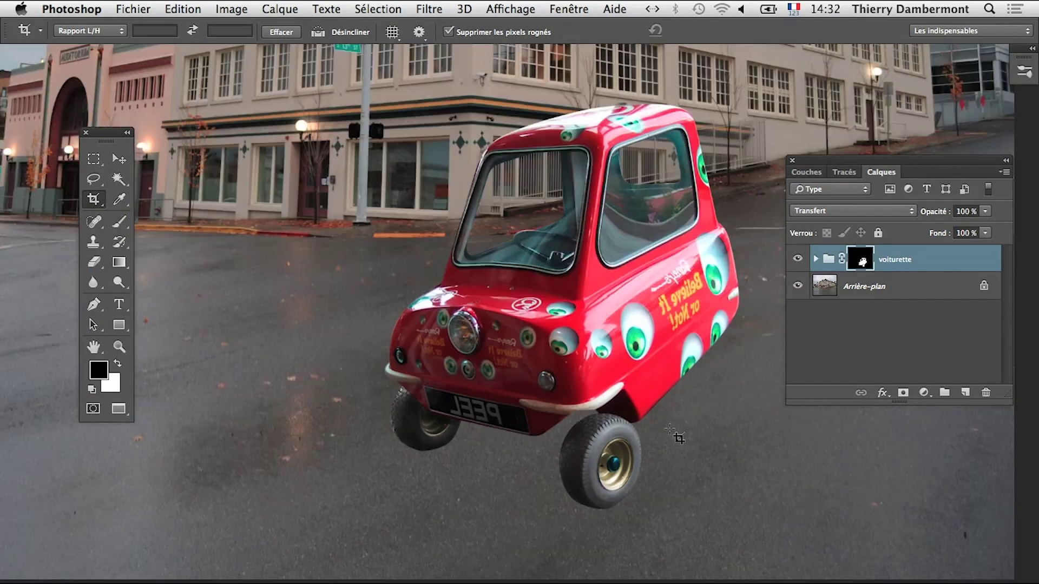
{"action": "scroll", "coordinate": [677, 439], "scroll_direction": "down", "scroll_amount": 1}
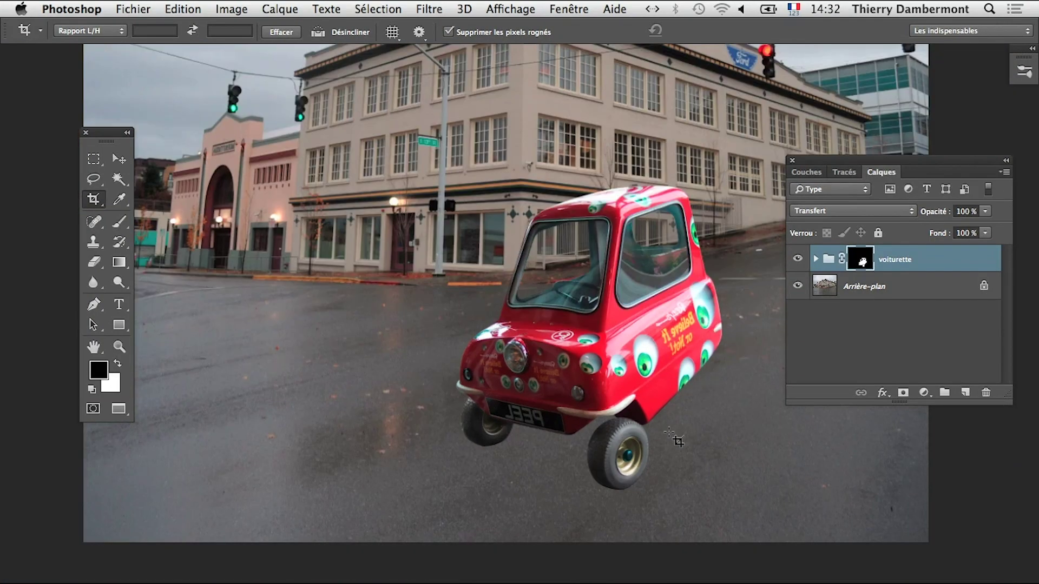
{"action": "scroll", "coordinate": [676, 439], "scroll_direction": "down", "scroll_amount": 1}
{"action": "scroll", "coordinate": [676, 441], "scroll_direction": "down", "scroll_amount": 1}
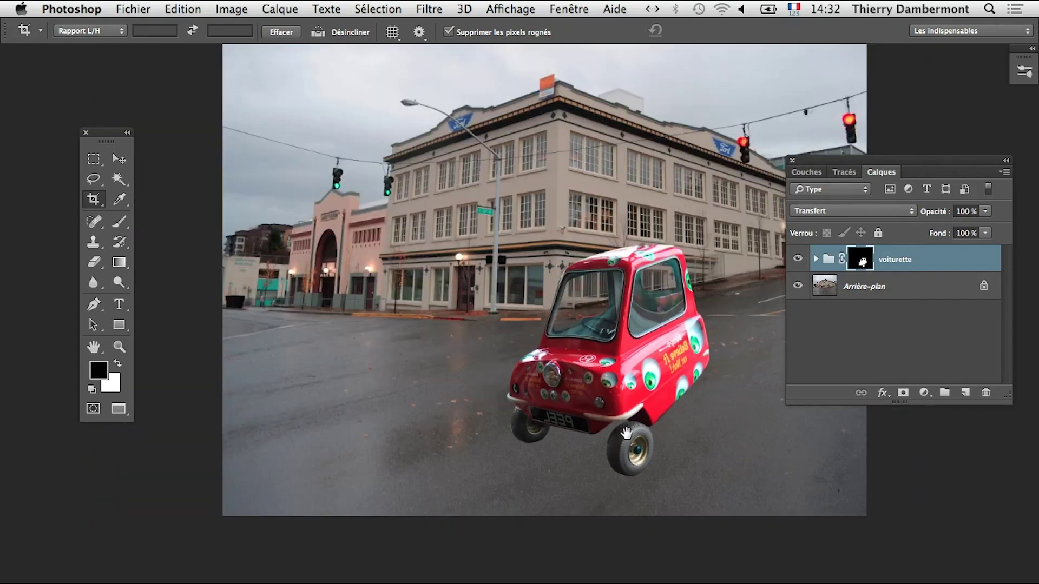
{"action": "left_click_drag", "start_coordinate": [674, 438], "coordinate": [562, 451]}
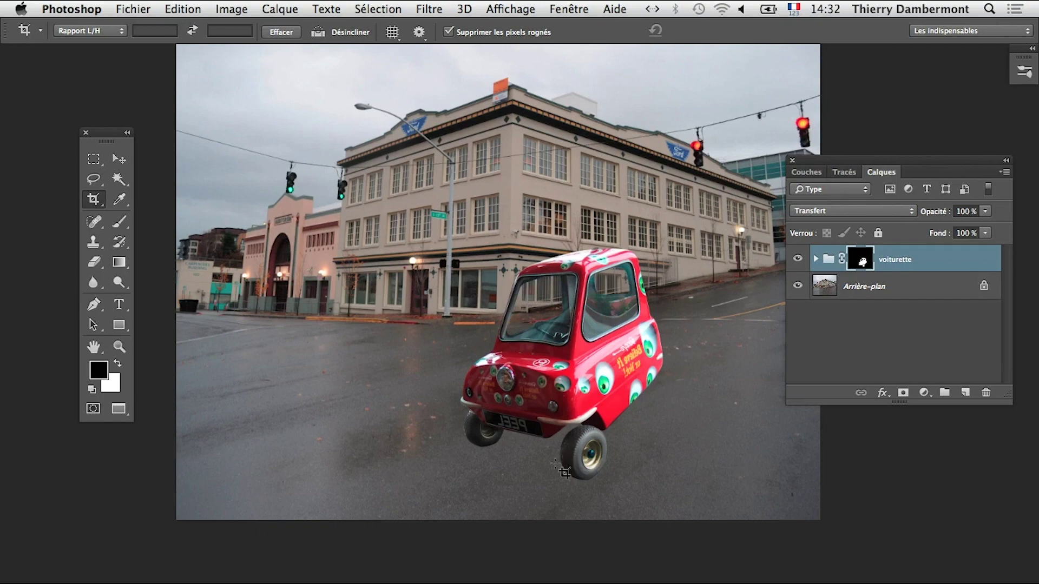
{"action": "scroll", "coordinate": [540, 477], "scroll_direction": "up", "scroll_amount": 1}
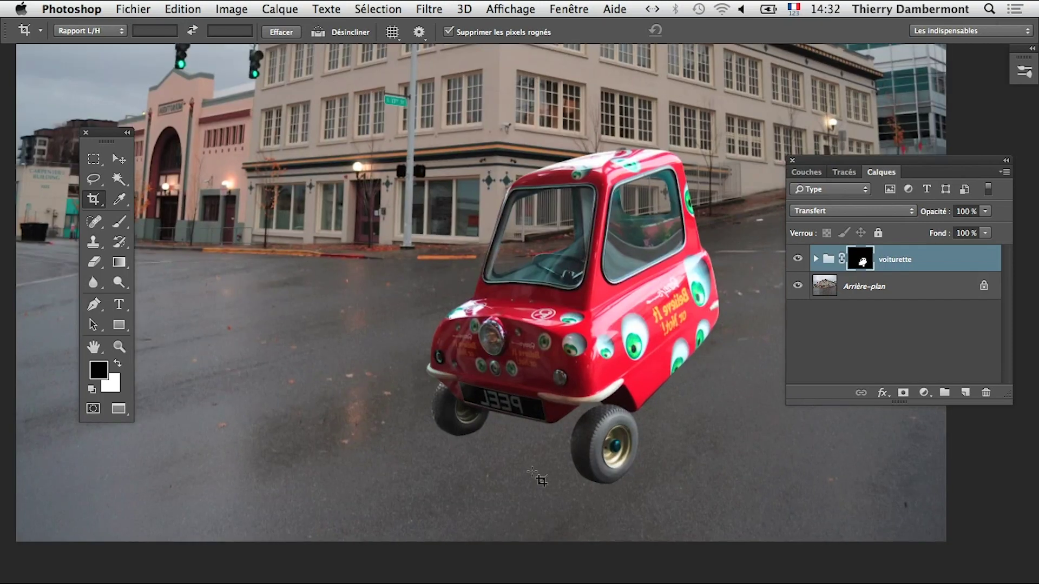
{"action": "scroll", "coordinate": [419, 470], "scroll_direction": "down", "scroll_amount": 1}
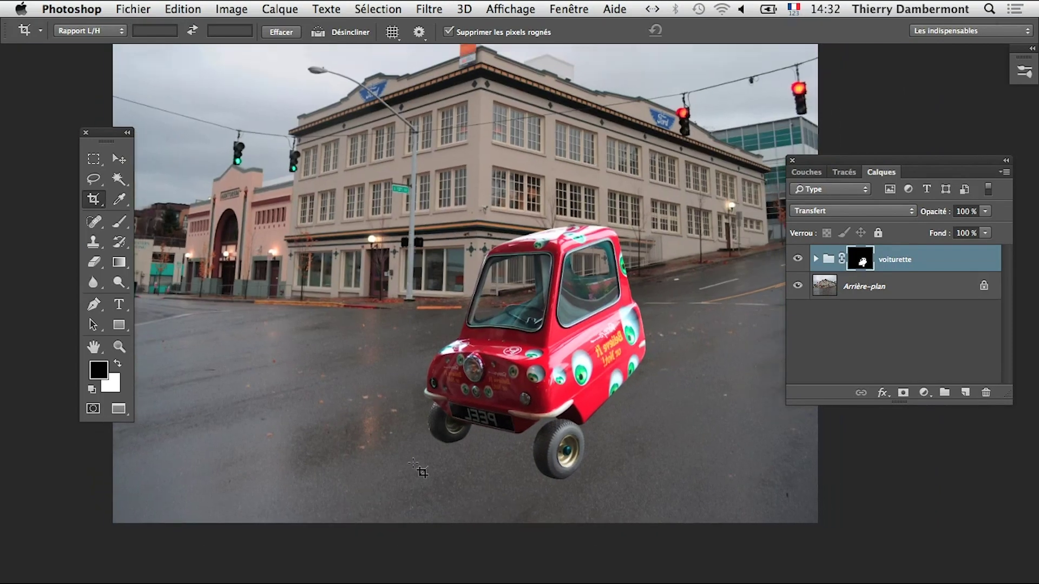
{"action": "scroll", "coordinate": [416, 468], "scroll_direction": "down", "scroll_amount": 1}
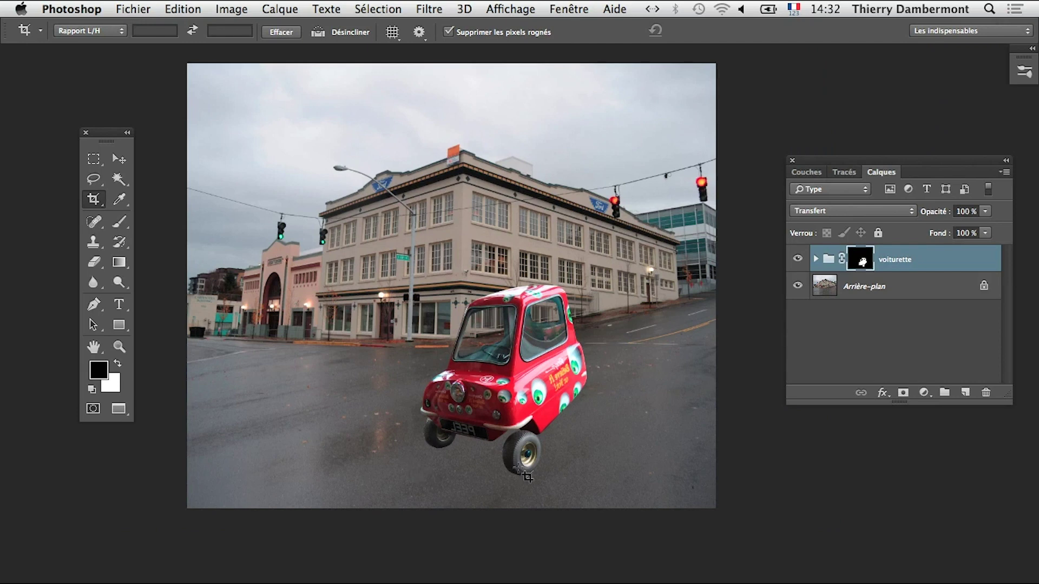
Step: Switch back to Photoshop and reposition the street photo in its window
{"action": "key", "text": "super+Tab"}
{"action": "key", "text": "super+Tab"}
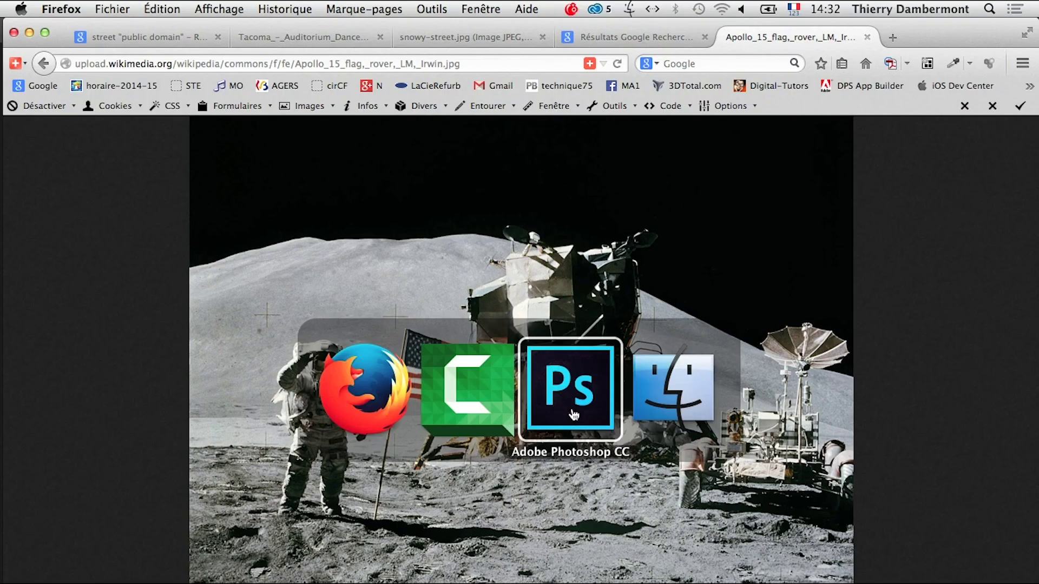
{"action": "left_click", "coordinate": [570, 385]}
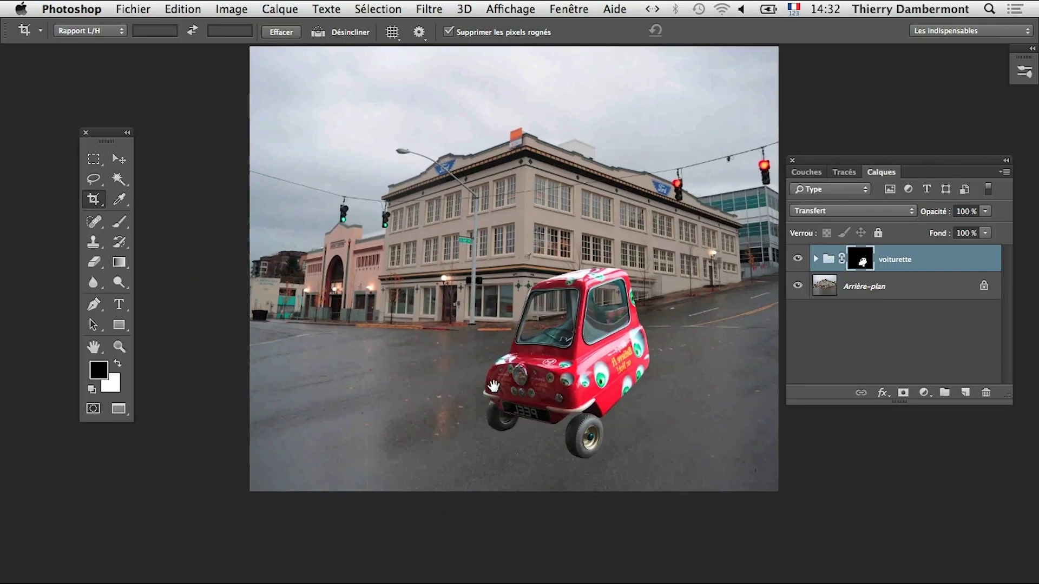
{"action": "mouse_move", "coordinate": [494, 385]}
{"action": "left_mouse_down"}
{"action": "mouse_move", "coordinate": [560, 382]}
{"action": "mouse_move", "coordinate": [498, 390]}
{"action": "mouse_move", "coordinate": [601, 398]}
{"action": "left_mouse_up"}
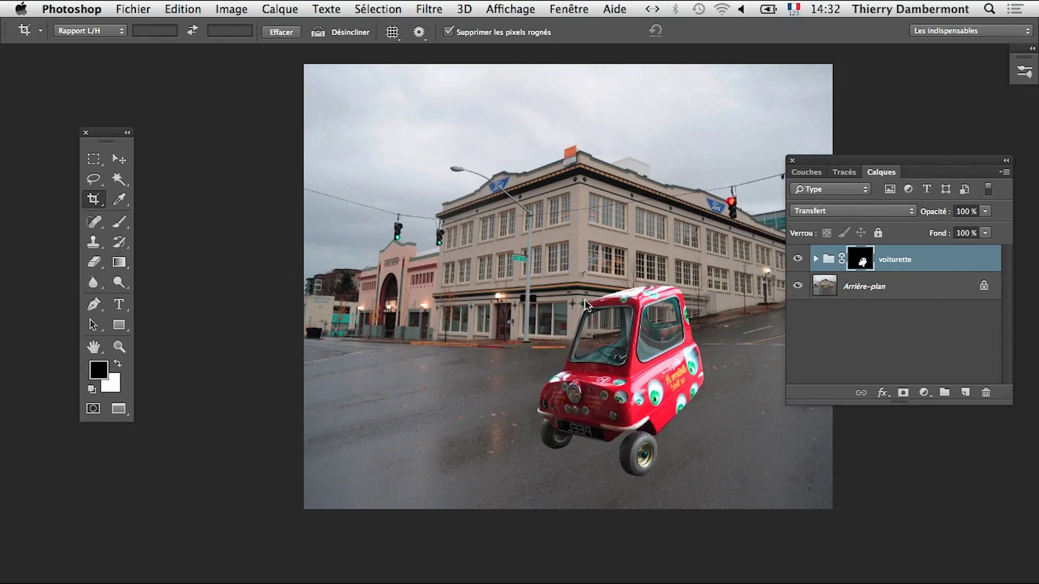
{"action": "left_click", "coordinate": [568, 9]}
Step: Return to standard screen mode and enlarge the street composite window to reveal the car
{"action": "key", "text": "f"}
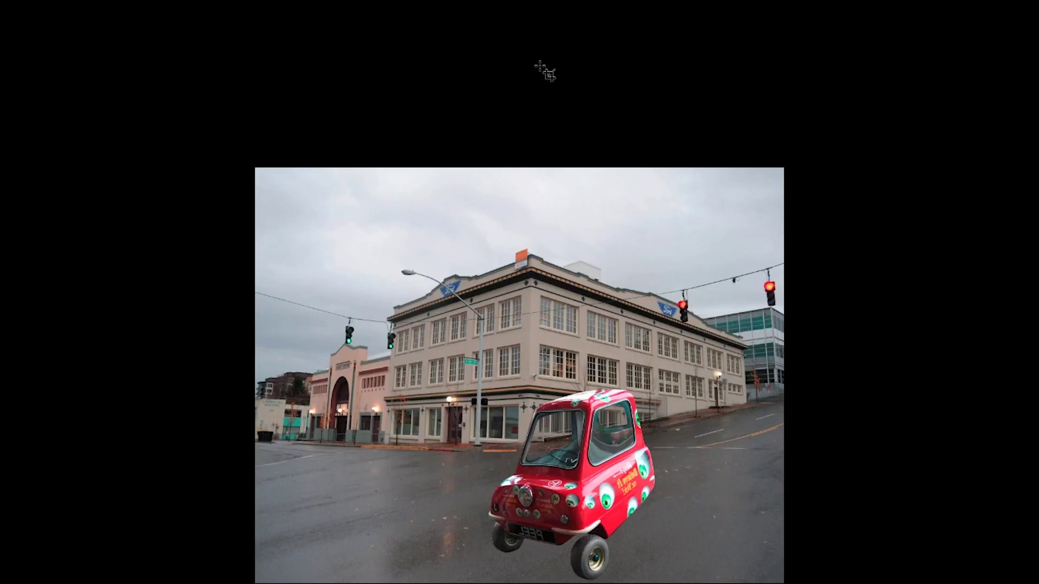
{"action": "key", "text": "f"}
{"action": "key", "text": "super+alt+h"}
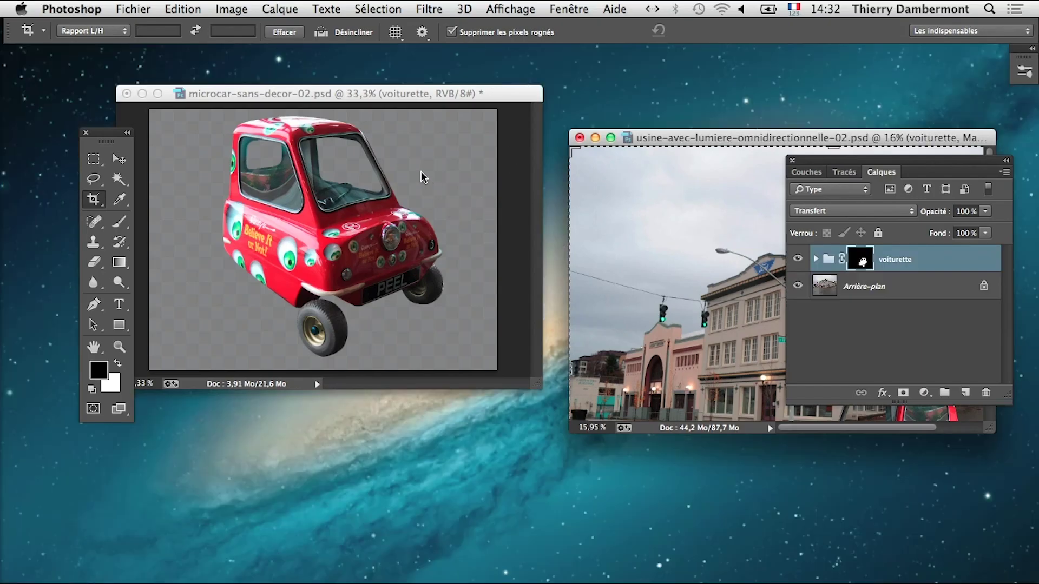
{"action": "left_click_drag", "start_coordinate": [698, 138], "coordinate": [681, 123]}
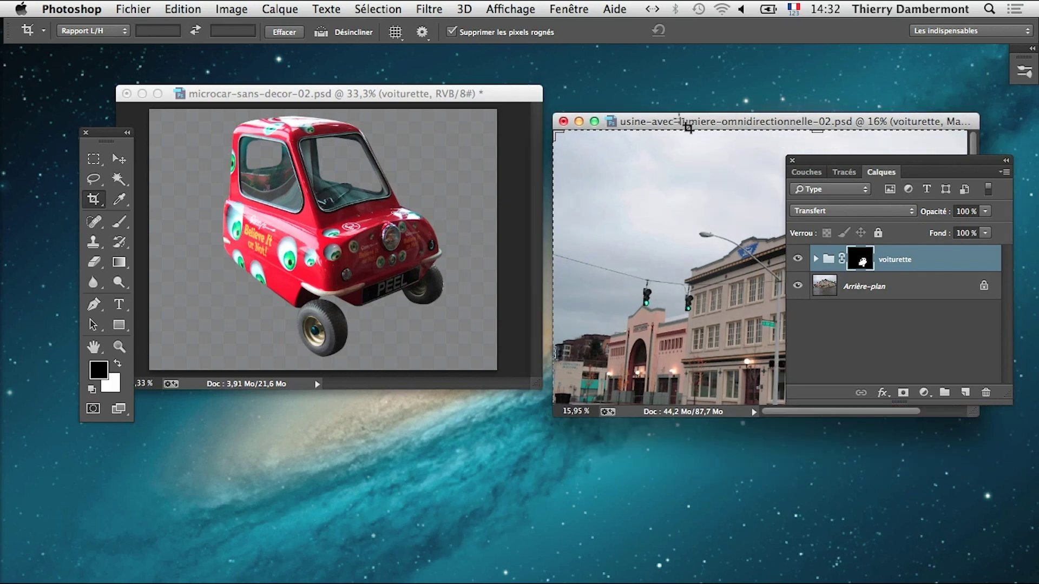
{"action": "left_click", "coordinate": [119, 159]}
{"action": "left_click_drag", "start_coordinate": [977, 413], "coordinate": [1025, 581]}
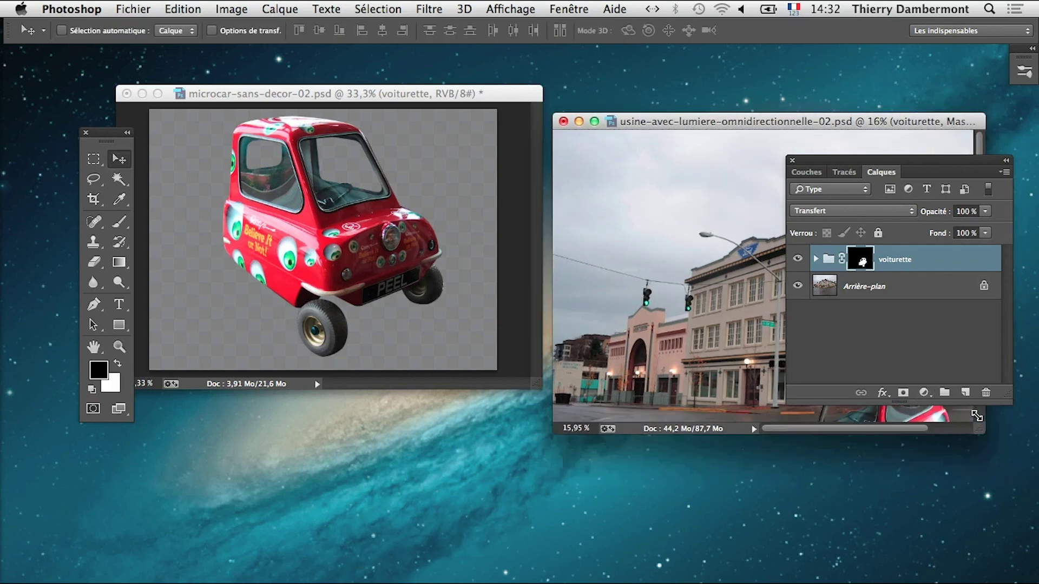
{"action": "scroll", "coordinate": [920, 530], "scroll_direction": "down", "scroll_amount": 1}
{"action": "scroll", "coordinate": [917, 529], "scroll_direction": "down", "scroll_amount": 1}
{"action": "scroll", "coordinate": [916, 527], "scroll_direction": "down", "scroll_amount": 1}
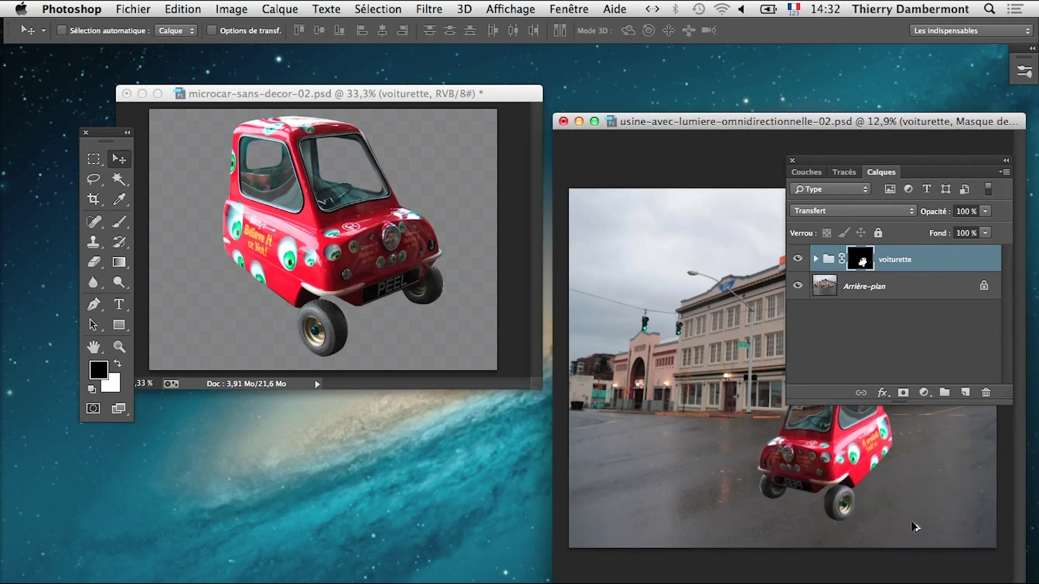
{"action": "scroll", "coordinate": [914, 526], "scroll_direction": "down", "scroll_amount": 1}
Step: Activate the microcar document and rearrange its window and the tool bar
{"action": "left_click", "coordinate": [312, 187]}
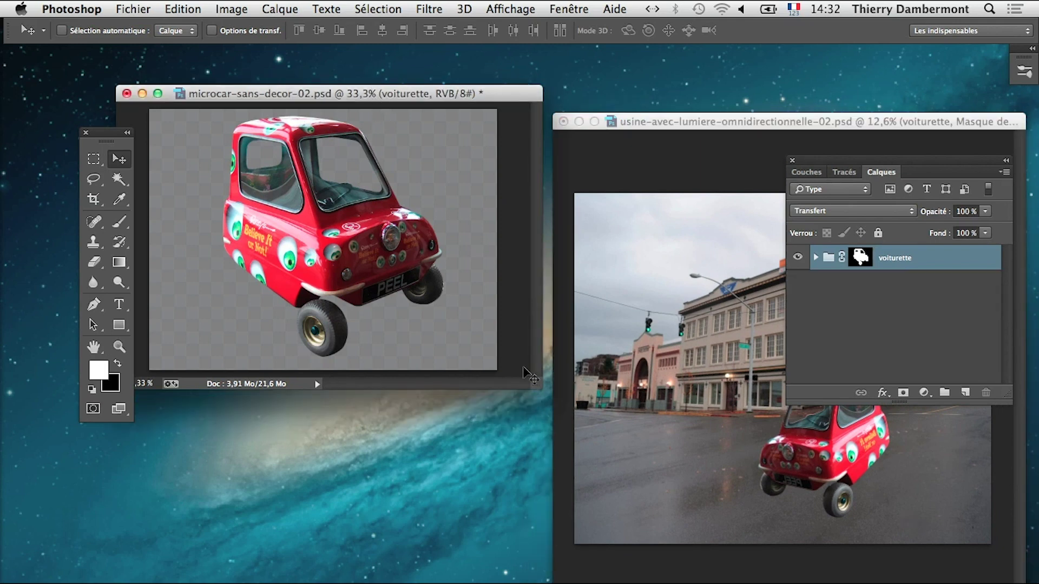
{"action": "left_click_drag", "start_coordinate": [113, 134], "coordinate": [75, 115]}
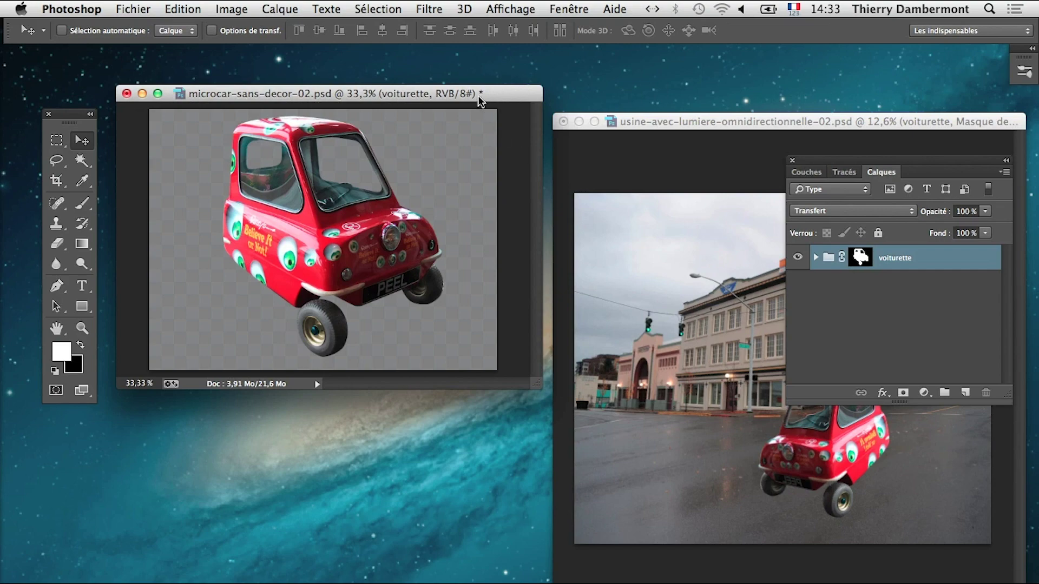
{"action": "left_click_drag", "start_coordinate": [479, 98], "coordinate": [470, 103]}
{"action": "left_click_drag", "start_coordinate": [526, 389], "coordinate": [542, 496]}
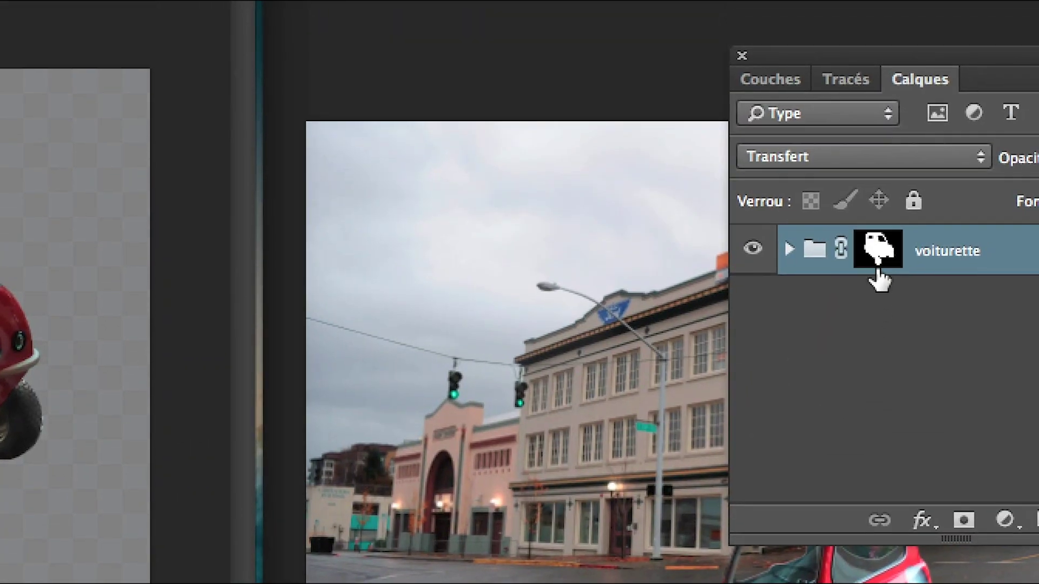
Step: Inspect the voiturette group's layer mask on its own, then return to the normal view
{"action": "left_click", "coordinate": [879, 268]}
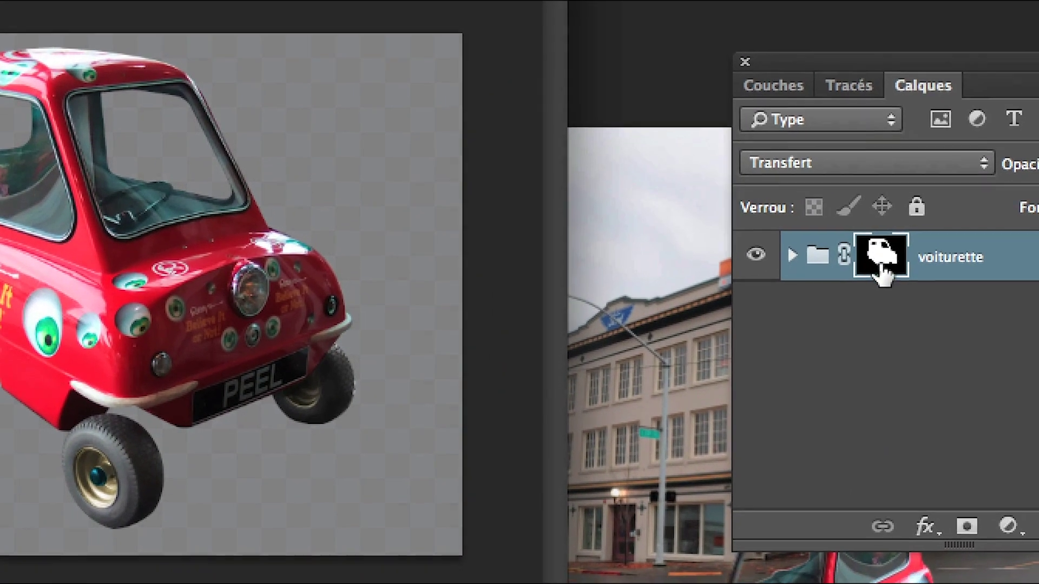
{"action": "left_click", "coordinate": [880, 265], "text": "alt"}
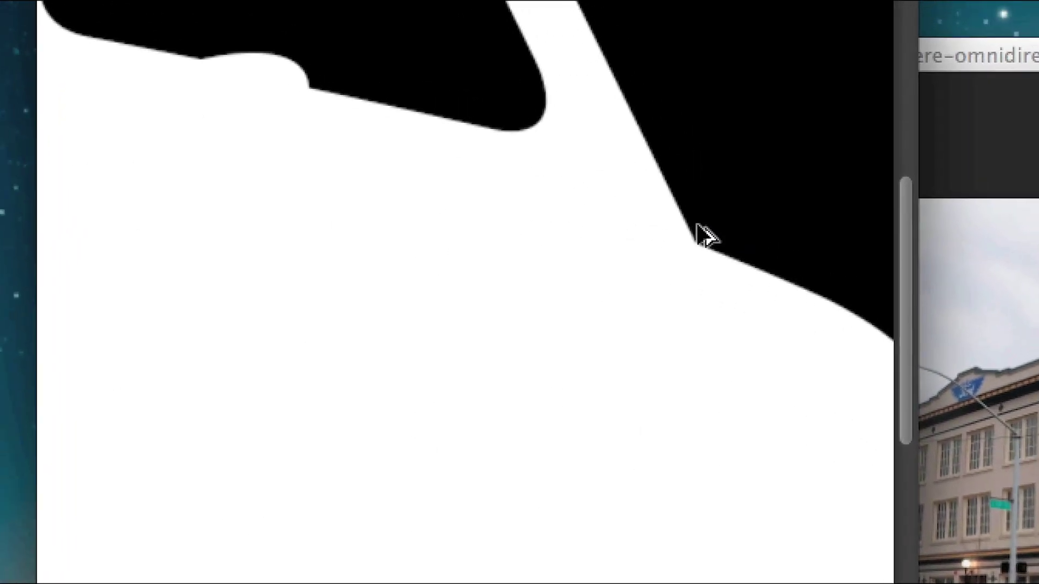
{"action": "scroll", "coordinate": [696, 227], "scroll_direction": "up", "scroll_amount": 2}
{"action": "scroll", "coordinate": [701, 225], "scroll_direction": "up", "scroll_amount": 2}
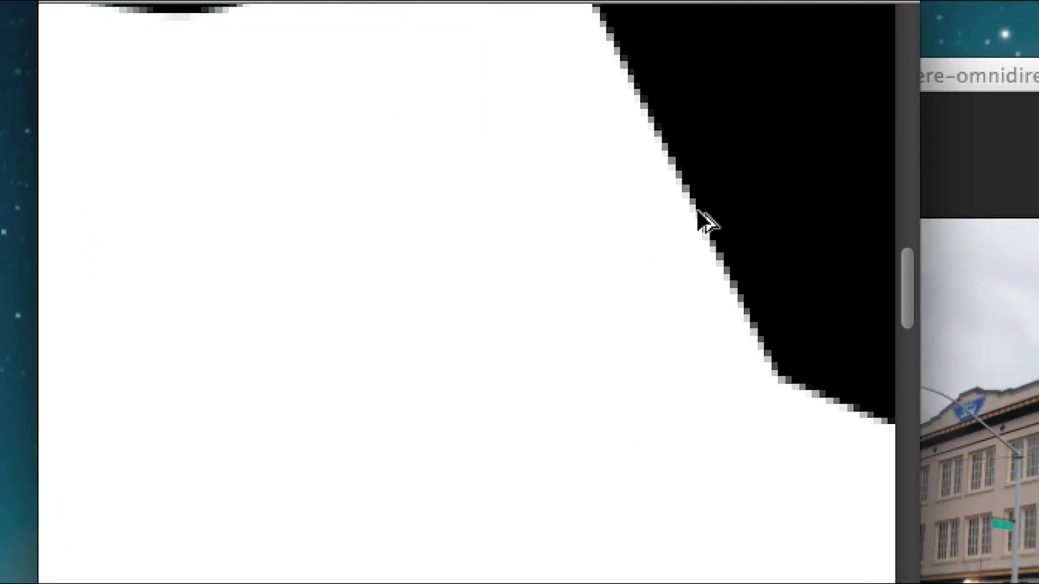
{"action": "scroll", "coordinate": [702, 223], "scroll_direction": "down", "scroll_amount": 1}
{"action": "scroll", "coordinate": [702, 223], "scroll_direction": "down", "scroll_amount": 1}
{"action": "scroll", "coordinate": [701, 223], "scroll_direction": "down", "scroll_amount": 2}
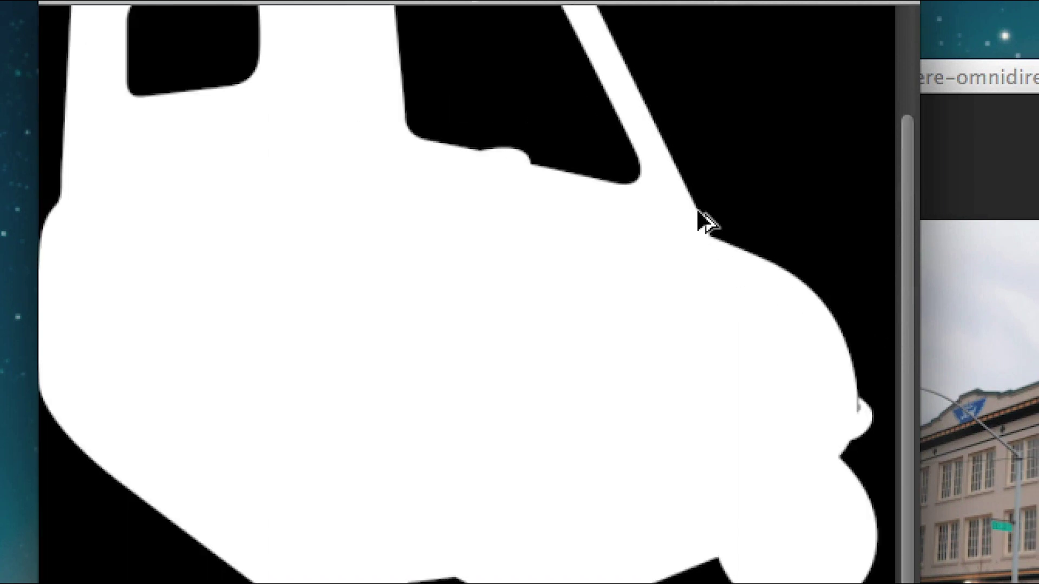
{"action": "scroll", "coordinate": [702, 223], "scroll_direction": "down", "scroll_amount": 2}
{"action": "scroll", "coordinate": [714, 241], "scroll_direction": "down", "scroll_amount": 1}
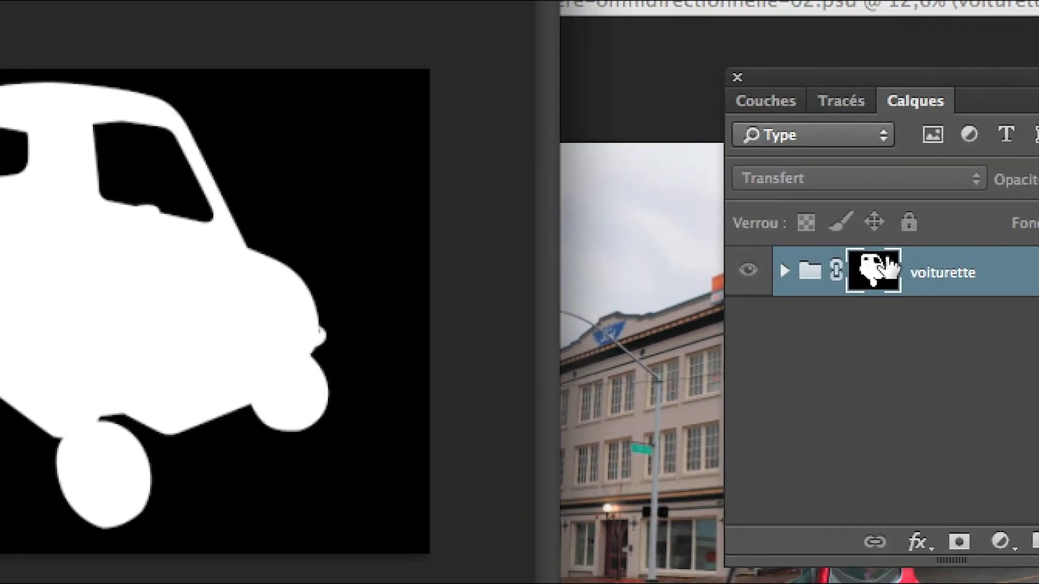
{"action": "left_click", "coordinate": [887, 268], "text": "alt"}
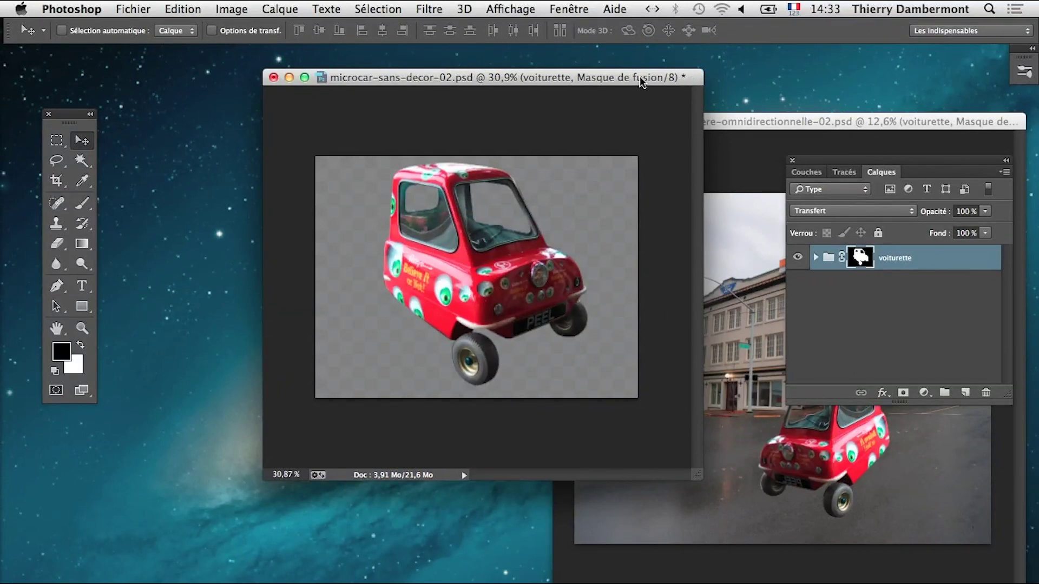
Step: Delete the voiturette group's layer mask
{"action": "left_click_drag", "start_coordinate": [641, 76], "coordinate": [475, 71]}
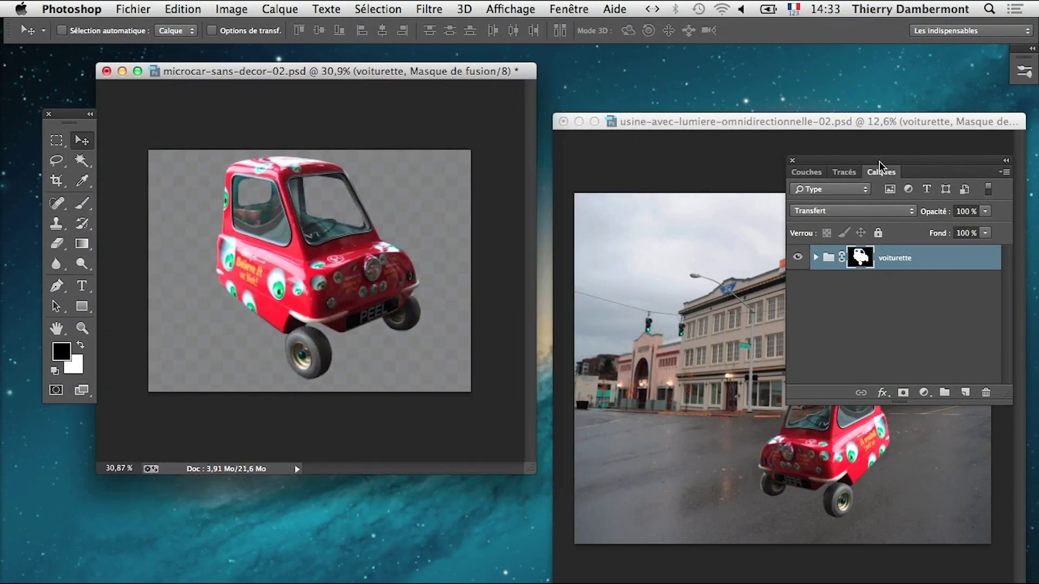
{"action": "mouse_move", "coordinate": [931, 160]}
{"action": "left_mouse_down"}
{"action": "mouse_move", "coordinate": [683, 79]}
{"action": "mouse_move", "coordinate": [623, 102]}
{"action": "left_mouse_up"}
{"action": "mouse_move", "coordinate": [553, 199]}
{"action": "left_mouse_down"}
{"action": "mouse_move", "coordinate": [641, 282]}
{"action": "mouse_move", "coordinate": [639, 328]}
{"action": "left_mouse_up"}
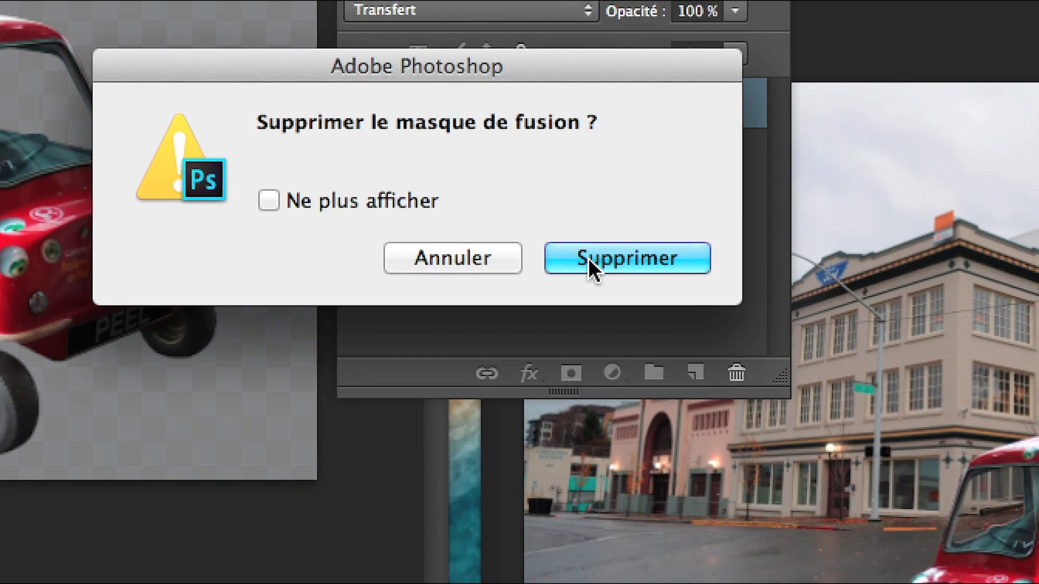
{"action": "left_click", "coordinate": [588, 258]}
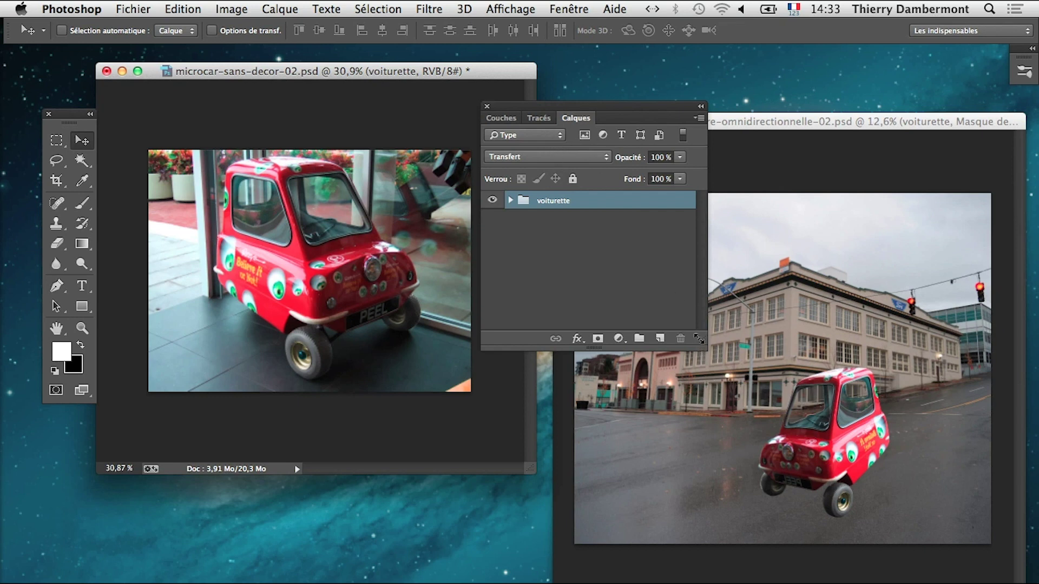
Step: Open the Tracés panel and display the carrosserie path on the car
{"action": "left_click_drag", "start_coordinate": [699, 339], "coordinate": [717, 551]}
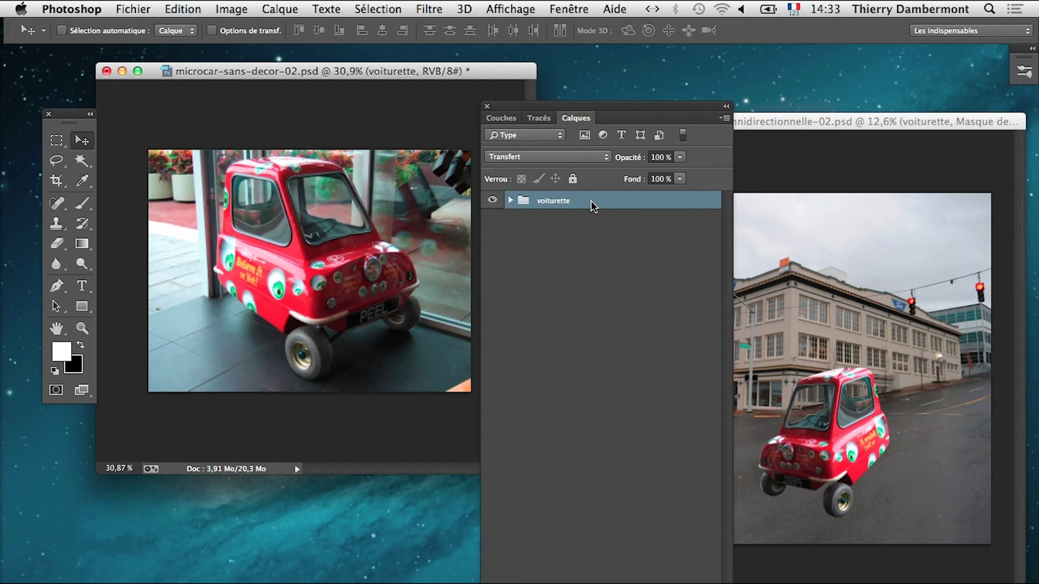
{"action": "left_click", "coordinate": [539, 119]}
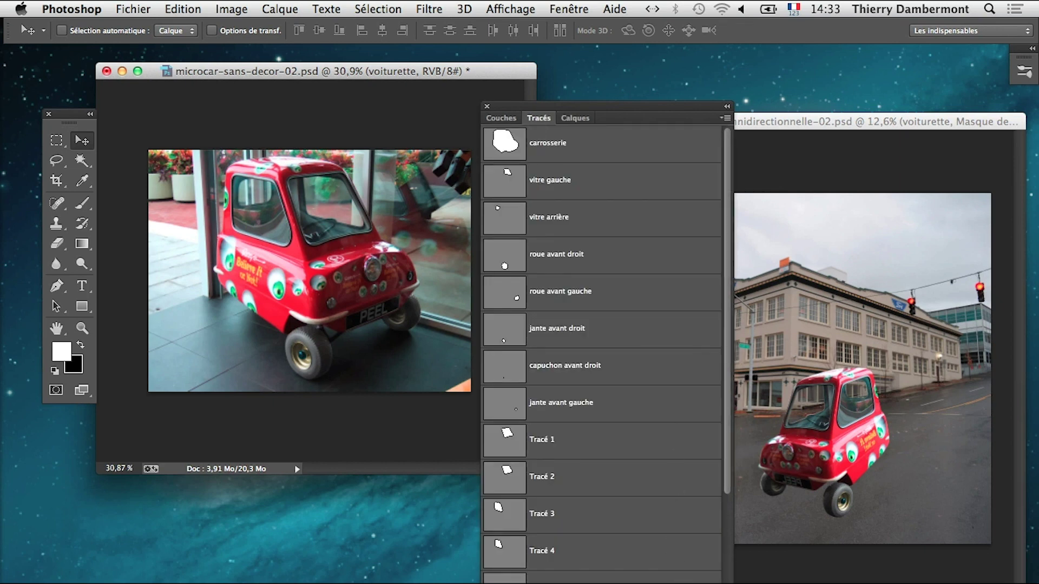
{"action": "left_click_drag", "start_coordinate": [731, 325], "coordinate": [714, 324]}
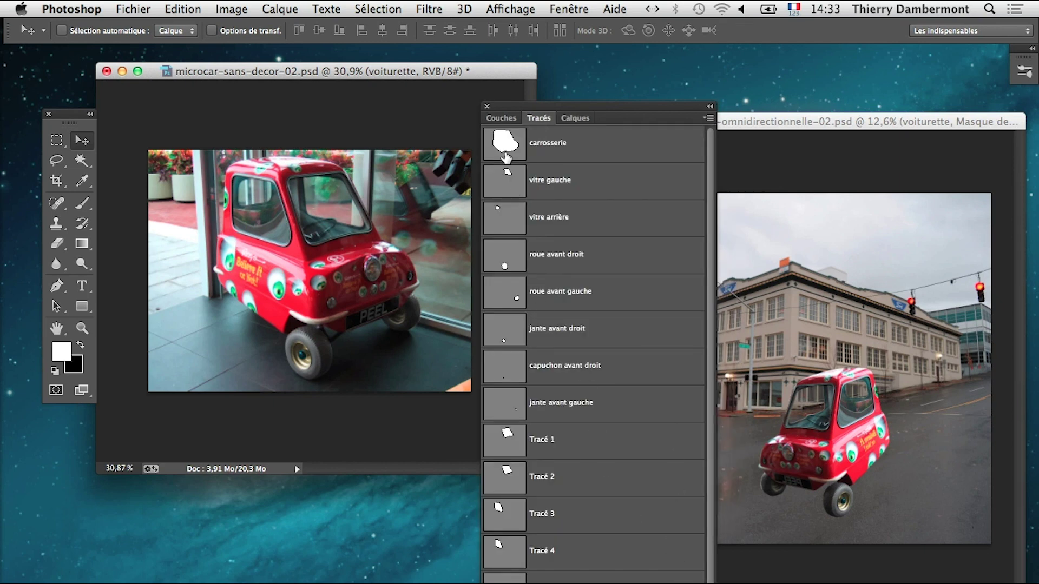
{"action": "left_click", "coordinate": [506, 157]}
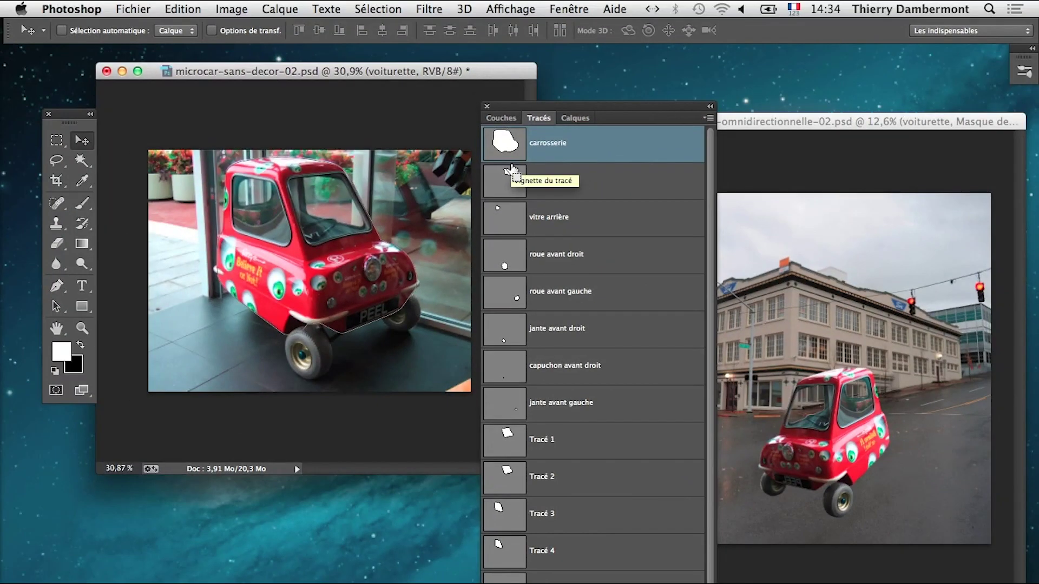
{"action": "left_click", "coordinate": [503, 258], "text": "ctrl"}
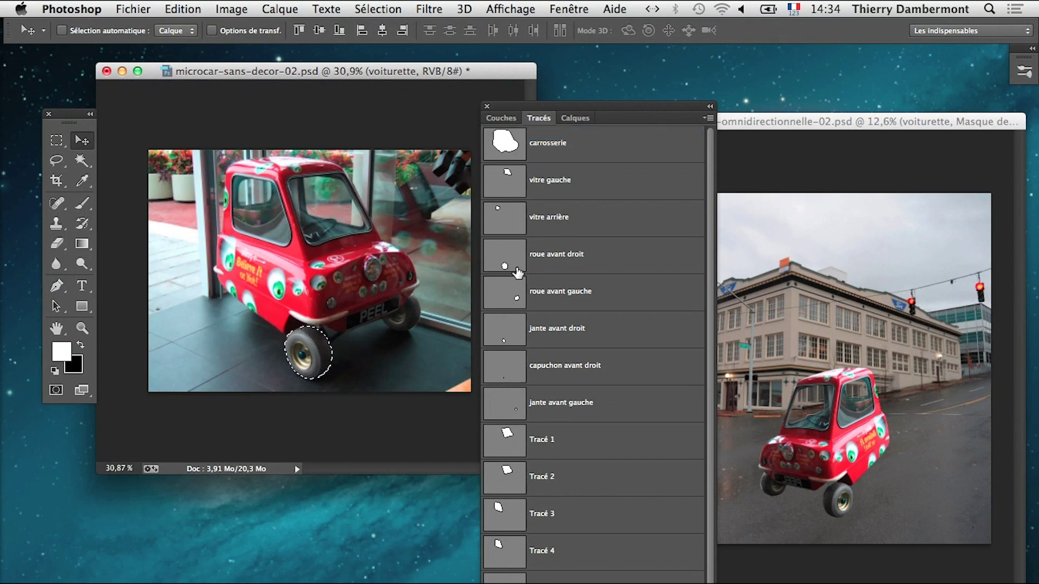
{"action": "left_click", "coordinate": [565, 157]}
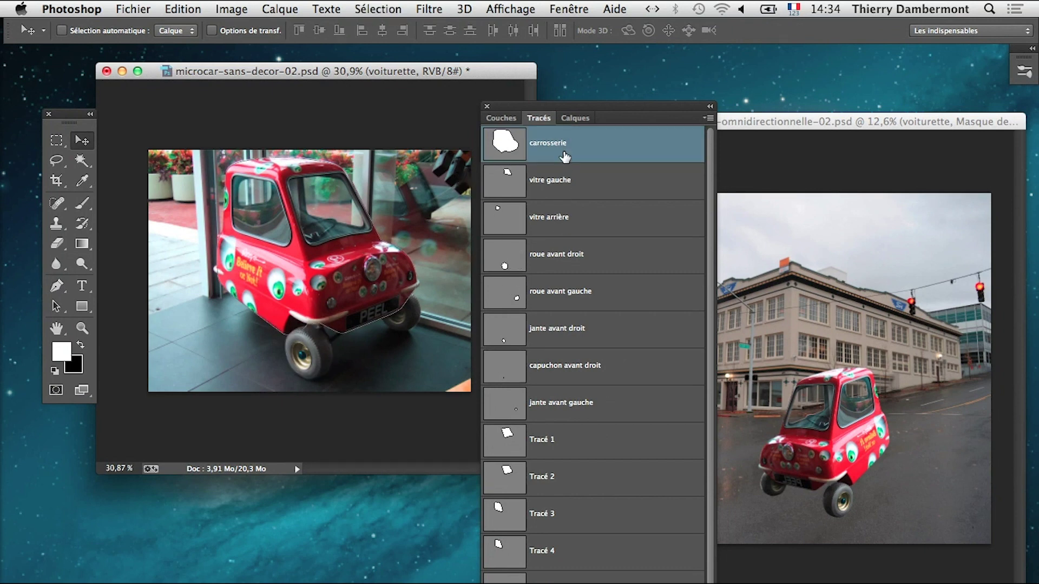
Step: Select carrosserie, roue avant droit, roue avant gauche, vitre gauche and vitre arrière paths together
{"action": "left_click", "coordinate": [570, 265], "text": "shift"}
{"action": "left_click", "coordinate": [571, 294]}
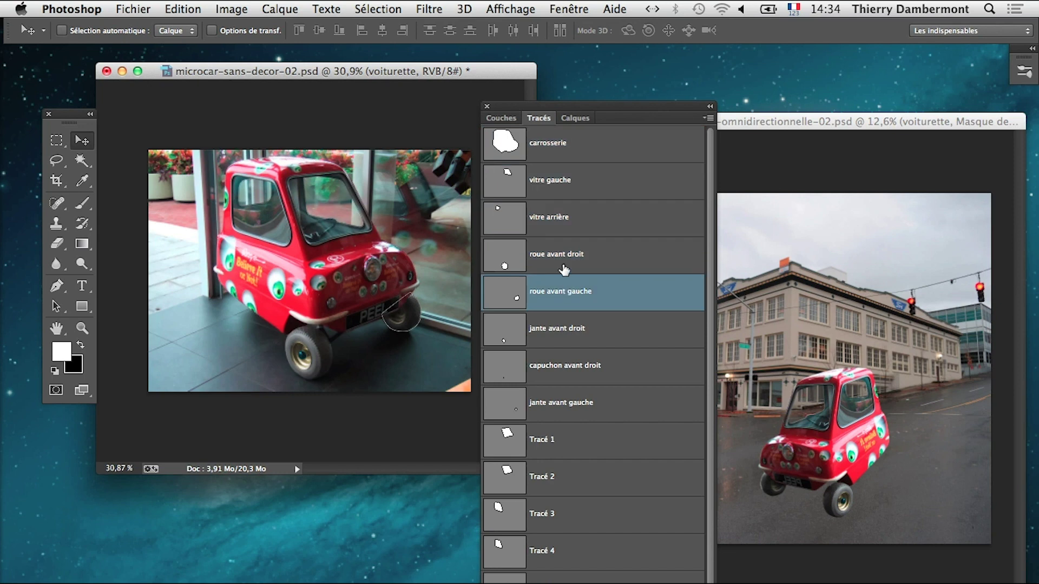
{"action": "left_click", "coordinate": [563, 264], "text": "super"}
{"action": "left_click", "coordinate": [566, 151], "text": "super"}
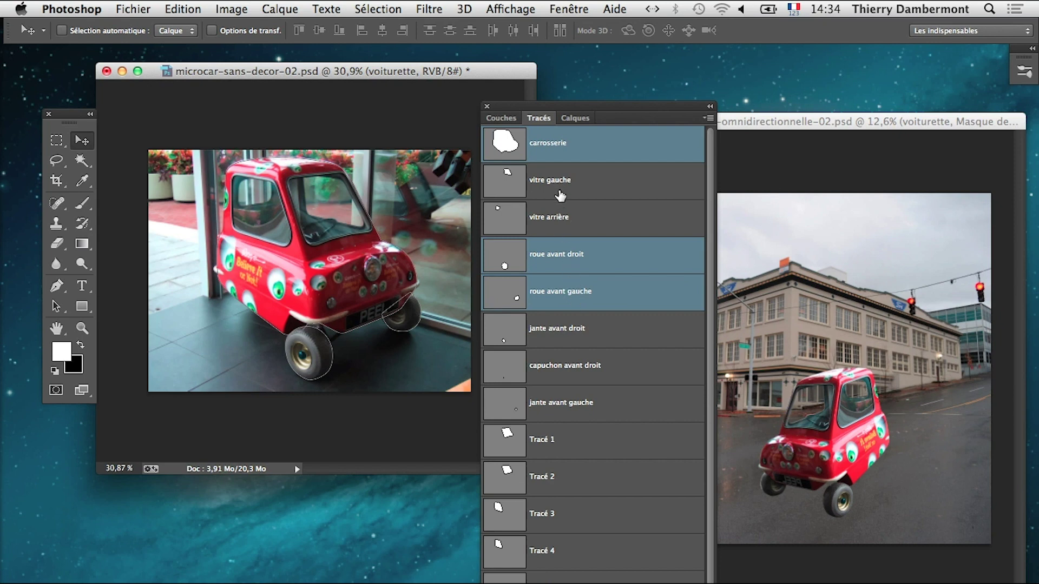
{"action": "left_click", "coordinate": [560, 192], "text": "super"}
{"action": "left_click", "coordinate": [554, 219], "text": "super"}
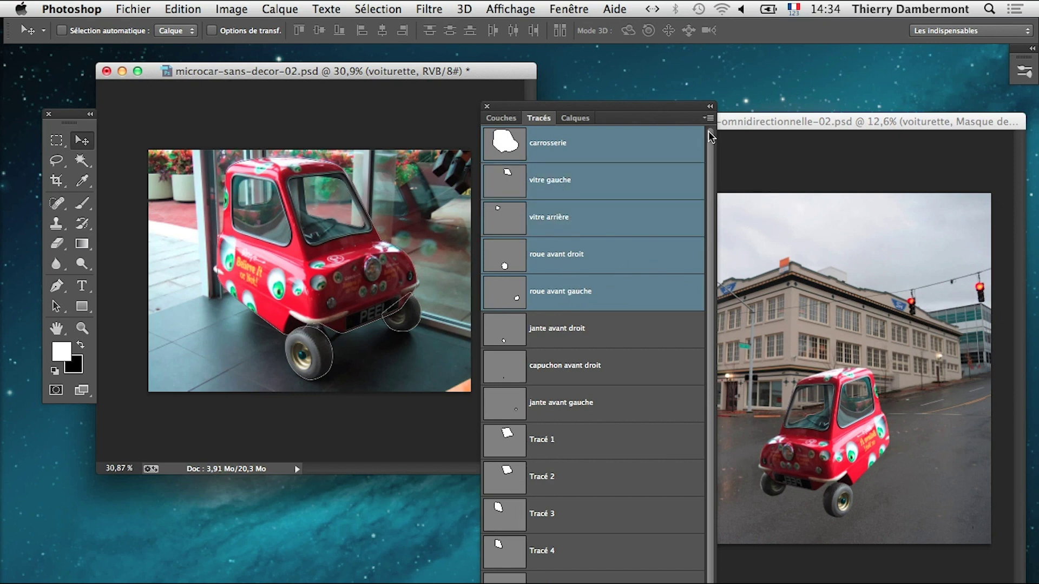
{"action": "left_click", "coordinate": [574, 119]}
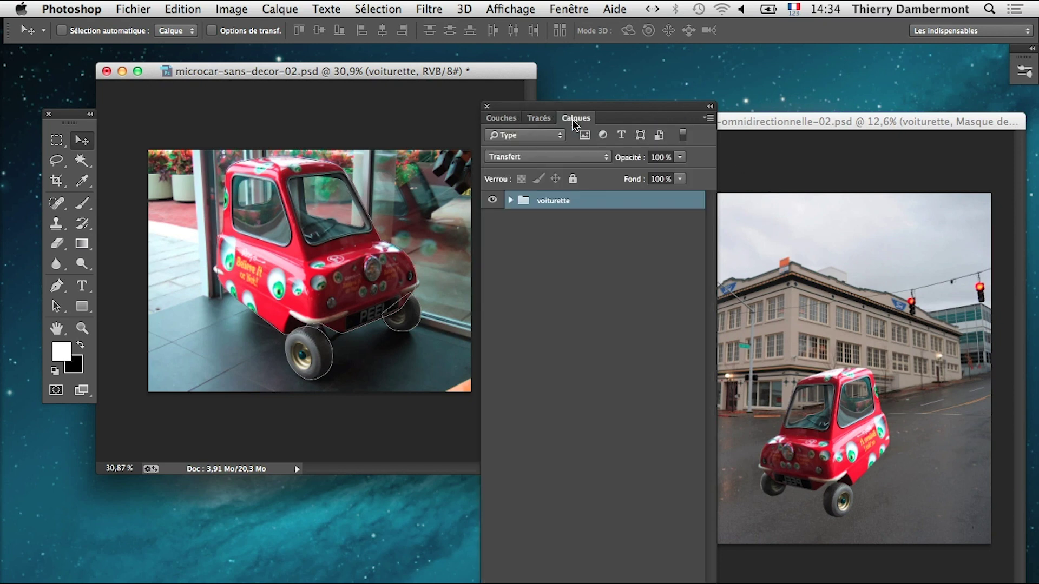
{"action": "left_click", "coordinate": [302, 6]}
{"action": "mouse_move", "coordinate": [315, 217]}
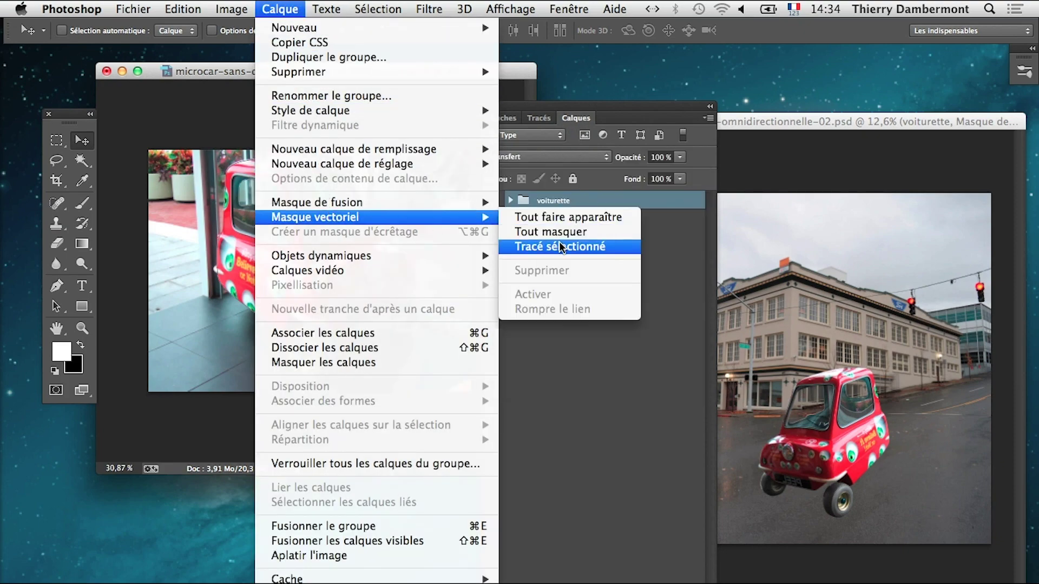
Step: Apply a trial vector mask from the chosen paths, undo it, then select jante avant droit
{"action": "left_click", "coordinate": [562, 247]}
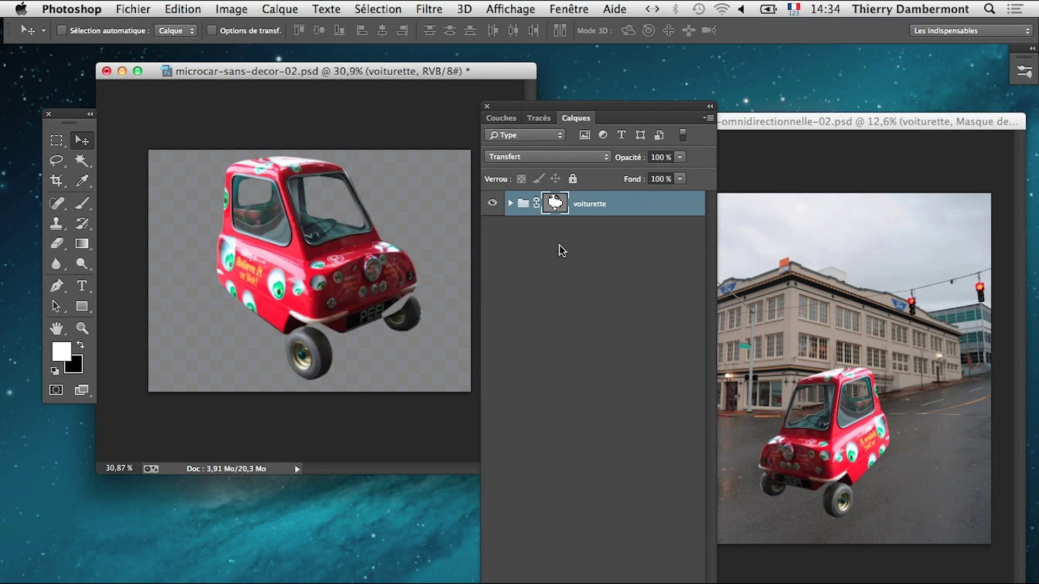
{"action": "left_click", "coordinate": [183, 9]}
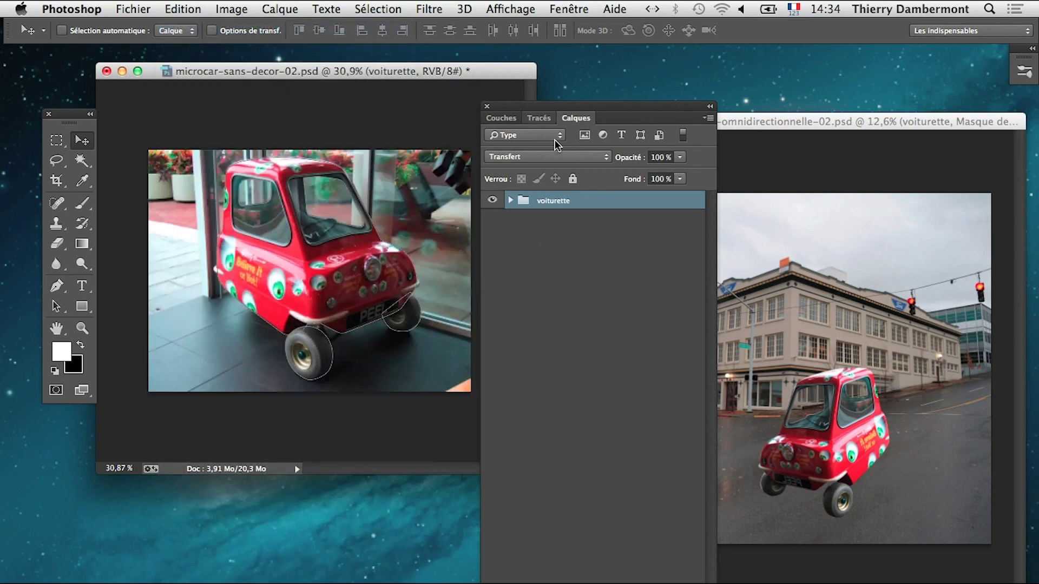
{"action": "left_click", "coordinate": [539, 118]}
{"action": "left_click", "coordinate": [605, 334]}
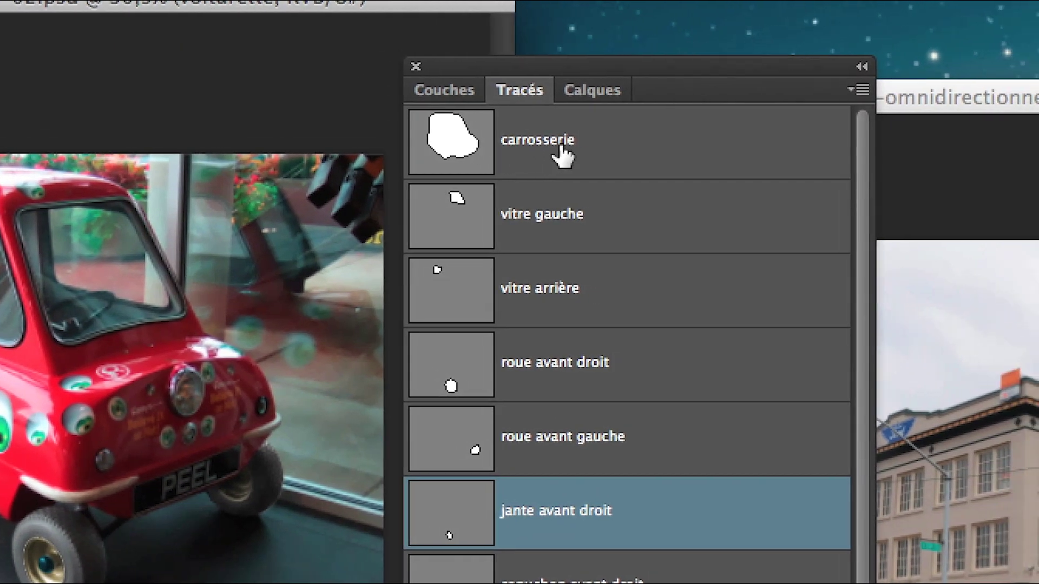
Step: Load carrosserie as a selection, deselect it, and leave the carrosserie path active
{"action": "left_click", "coordinate": [562, 155]}
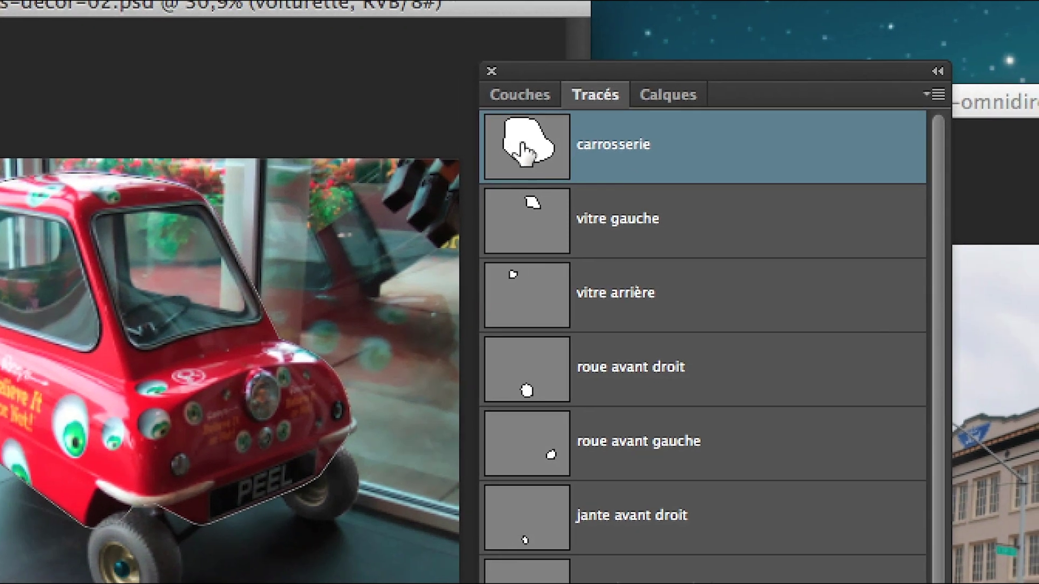
{"action": "left_click", "coordinate": [521, 148], "text": "ctrl"}
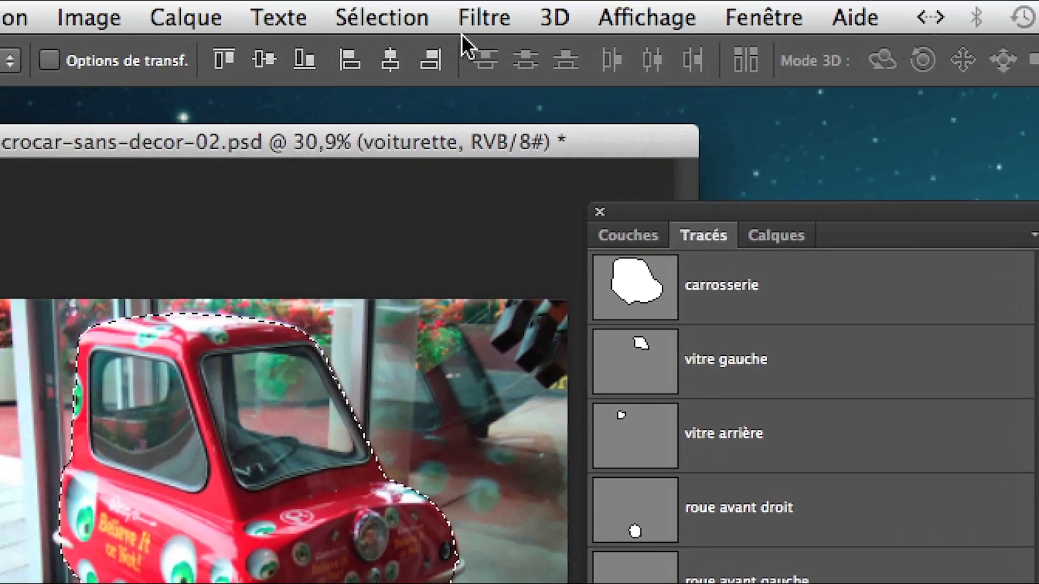
{"action": "left_click", "coordinate": [419, 16]}
{"action": "left_click", "coordinate": [447, 38]}
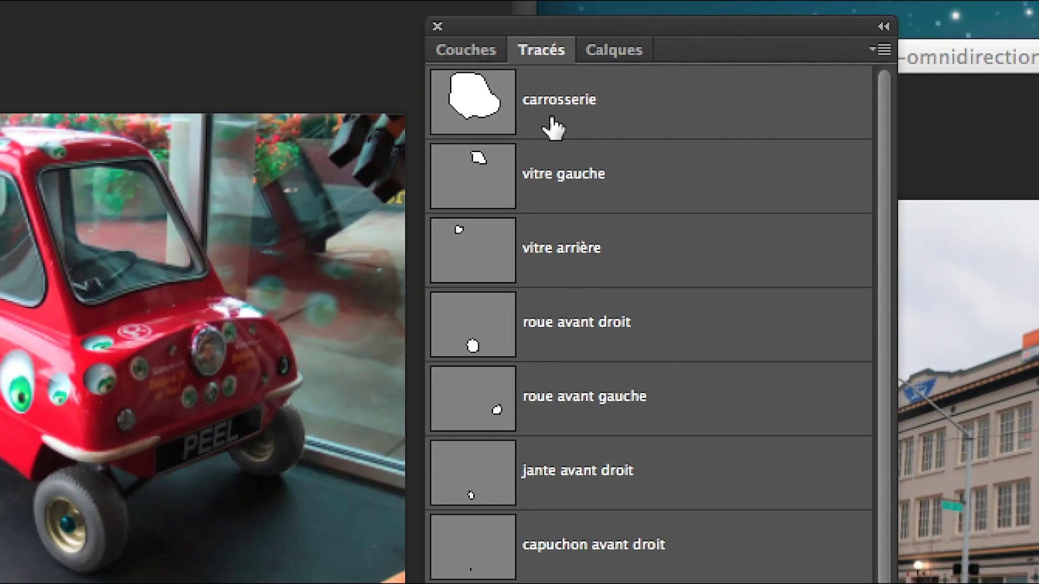
{"action": "left_click", "coordinate": [551, 119]}
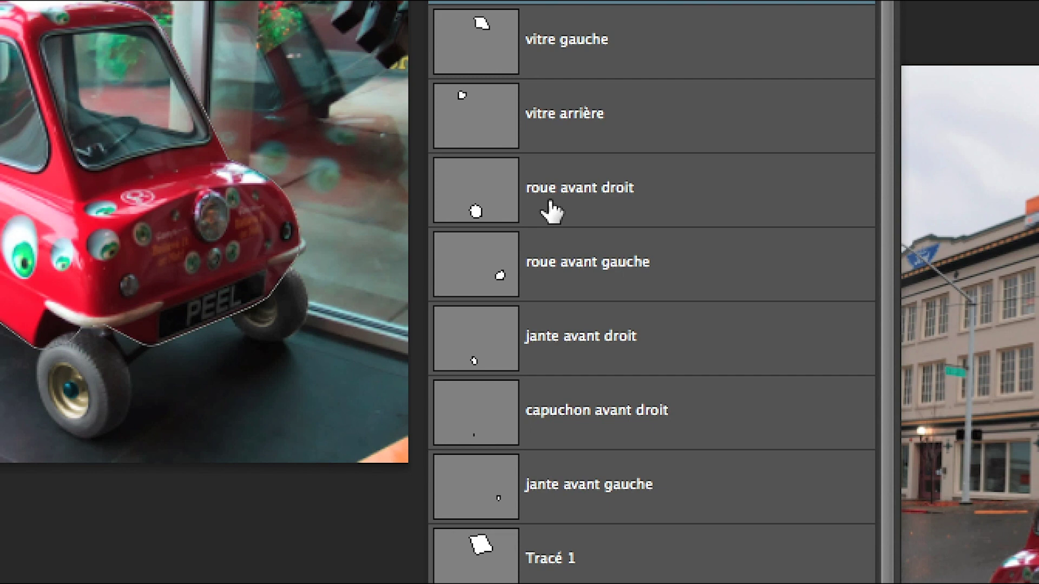
Step: Select the front-wheel and window paths and copy them into a new path
{"action": "left_click", "coordinate": [551, 211]}
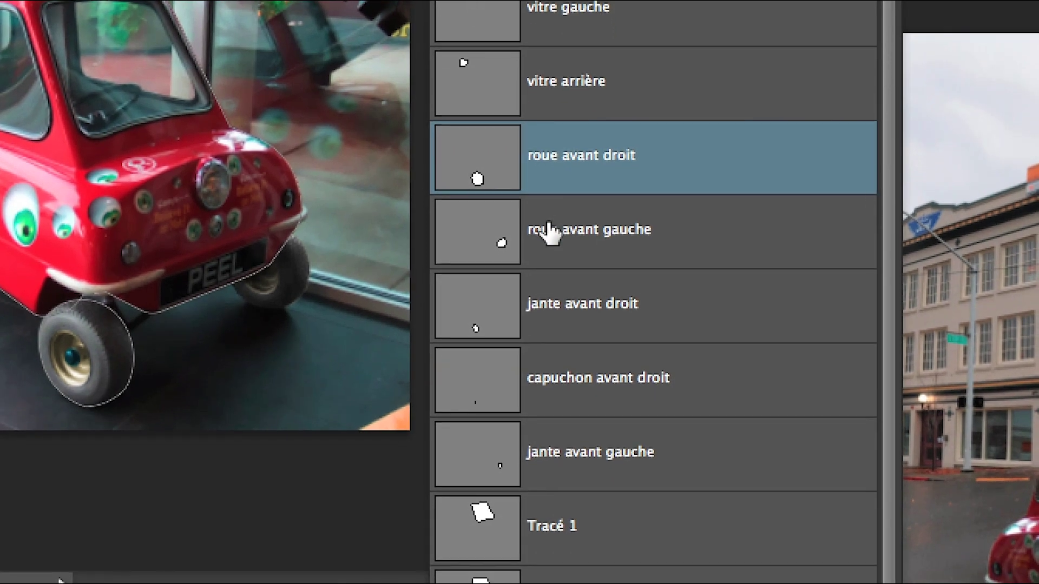
{"action": "left_click", "coordinate": [550, 233], "text": "shift"}
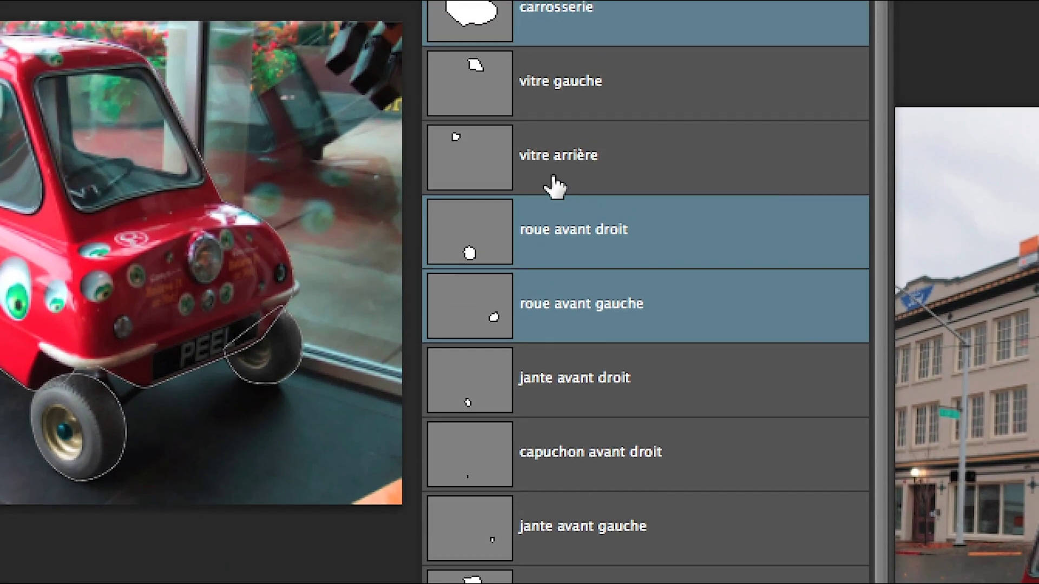
{"action": "left_click", "coordinate": [550, 182], "text": "shift"}
{"action": "left_click", "coordinate": [551, 157], "text": "shift"}
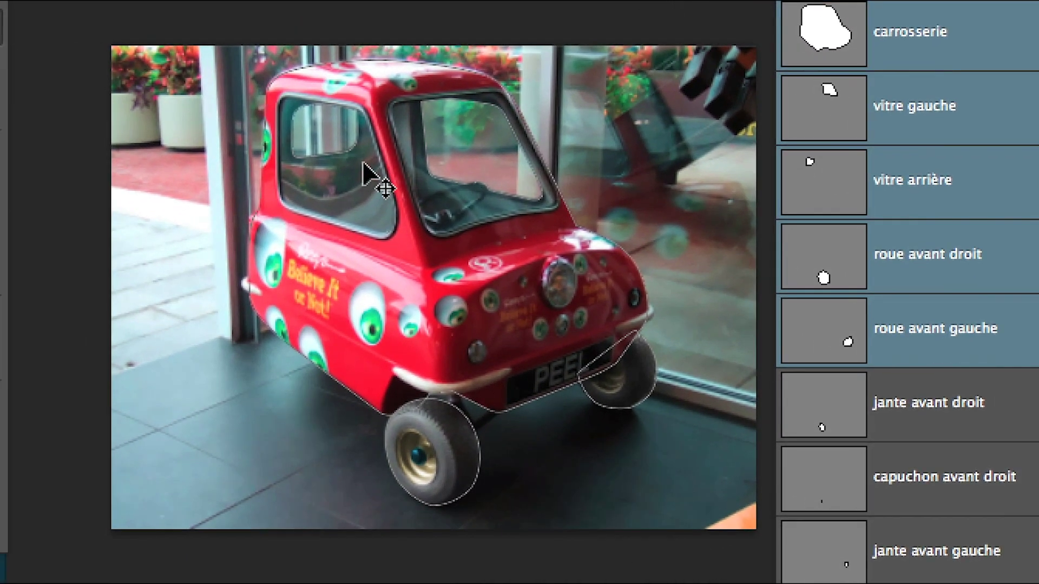
{"action": "left_click_drag", "start_coordinate": [519, 159], "coordinate": [406, 163]}
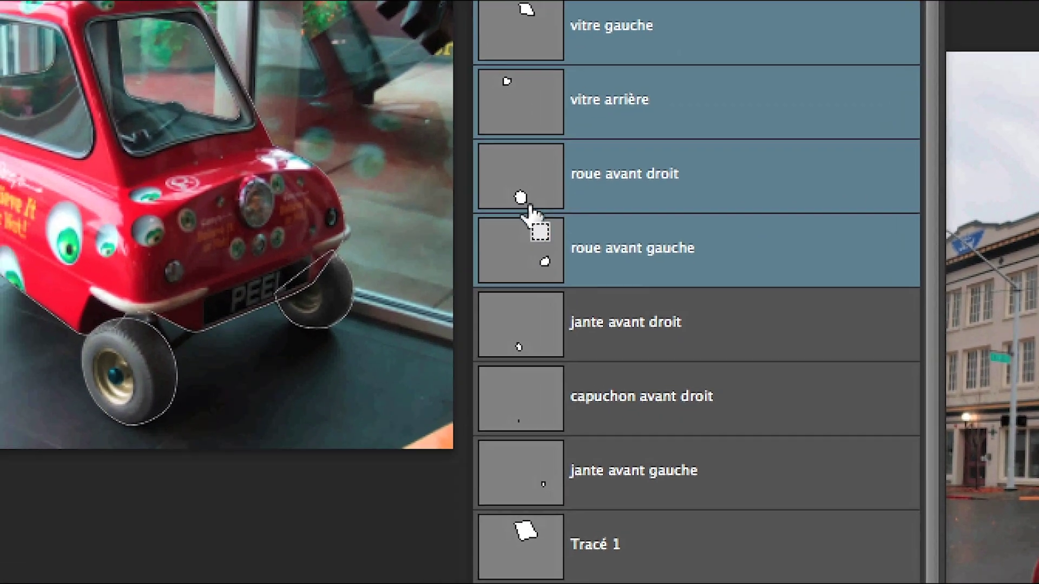
{"action": "left_click_drag", "start_coordinate": [562, 275], "coordinate": [245, 388]}
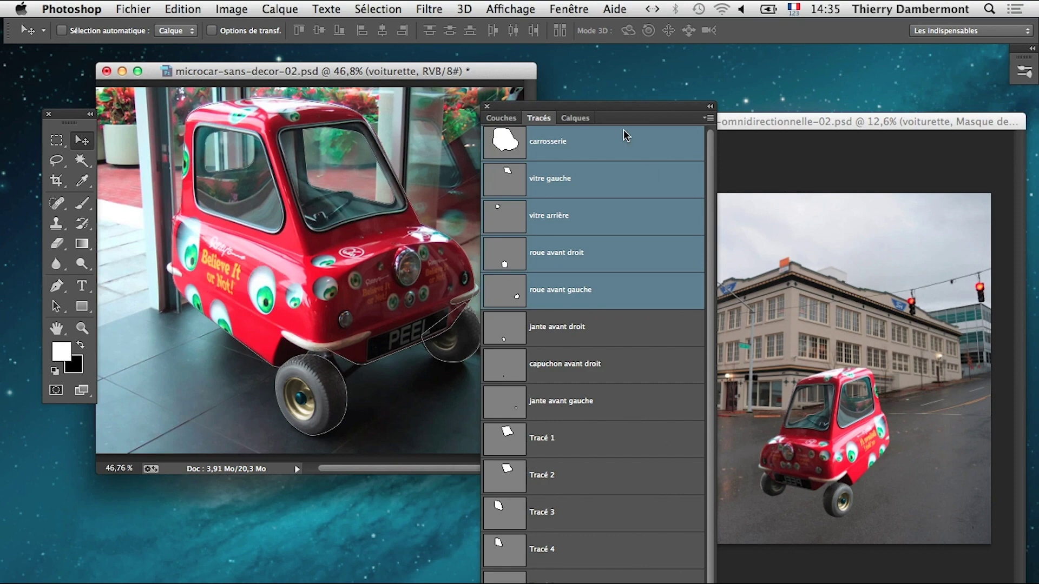
Step: Move the paths panel aside, enlarge the car window, and expand the voiturette group in Calques
{"action": "left_click_drag", "start_coordinate": [611, 115], "coordinate": [721, 73]}
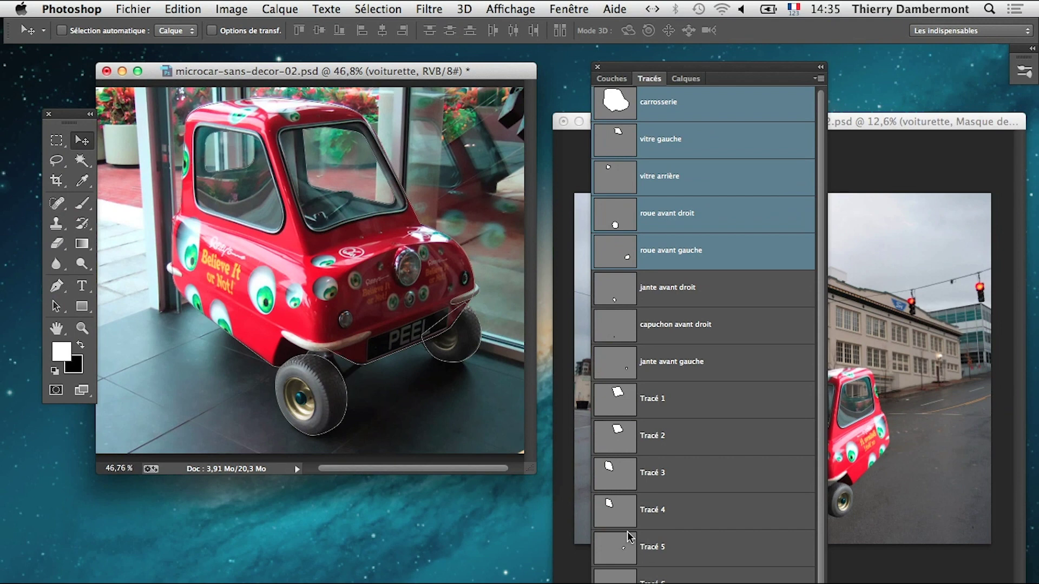
{"action": "left_click_drag", "start_coordinate": [519, 472], "coordinate": [551, 497]}
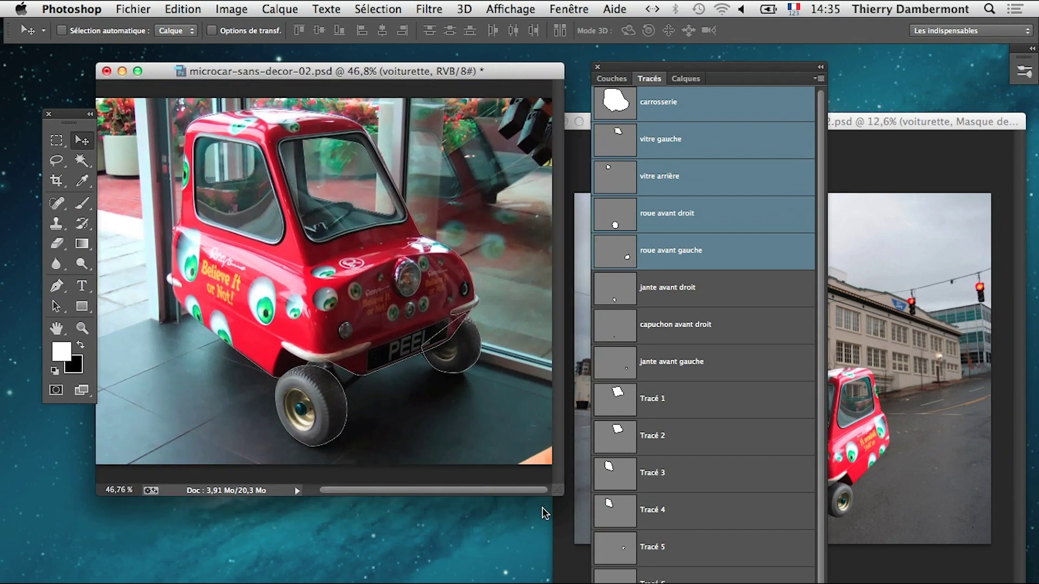
{"action": "left_click", "coordinate": [683, 79]}
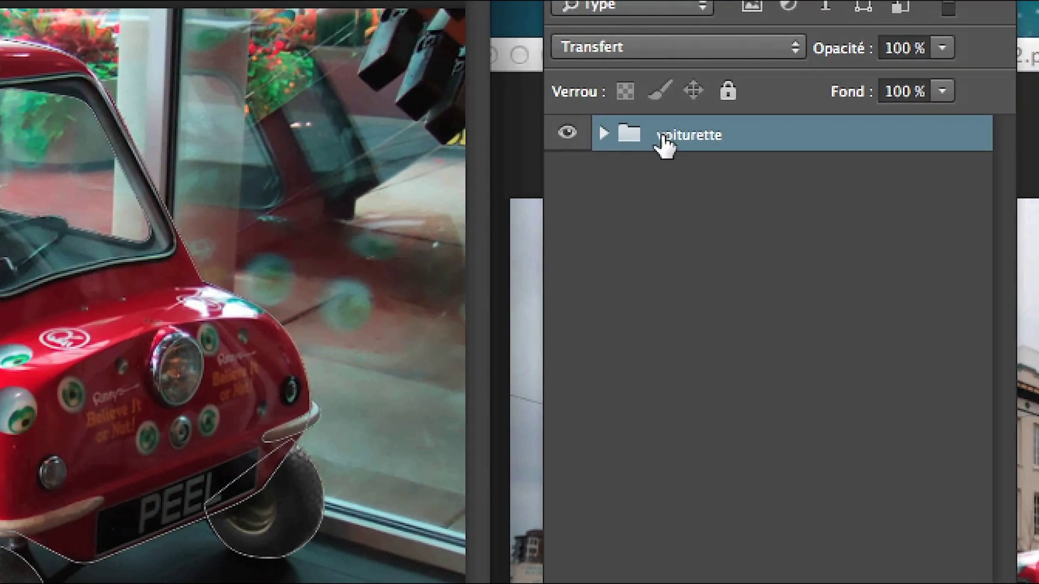
{"action": "left_click", "coordinate": [604, 134]}
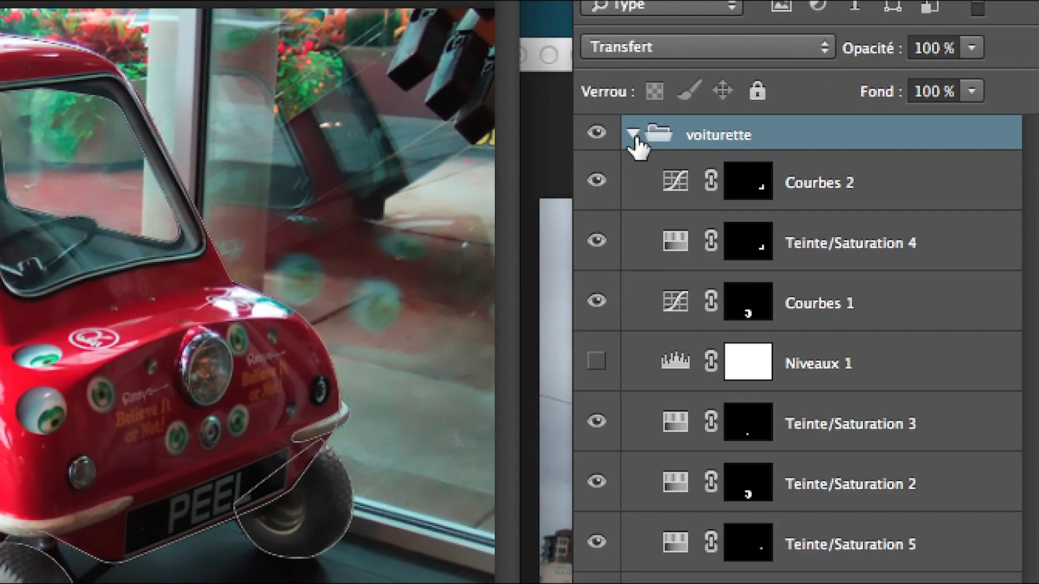
Step: Collapse the voiturette group and give it a vector mask from the selected path
{"action": "left_click", "coordinate": [633, 135]}
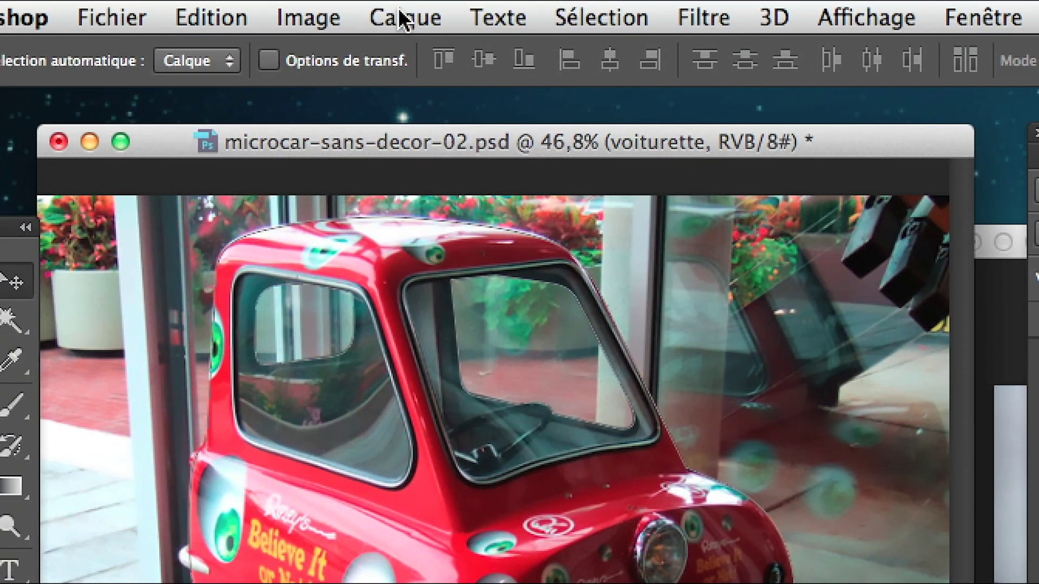
{"action": "left_click", "coordinate": [342, 18]}
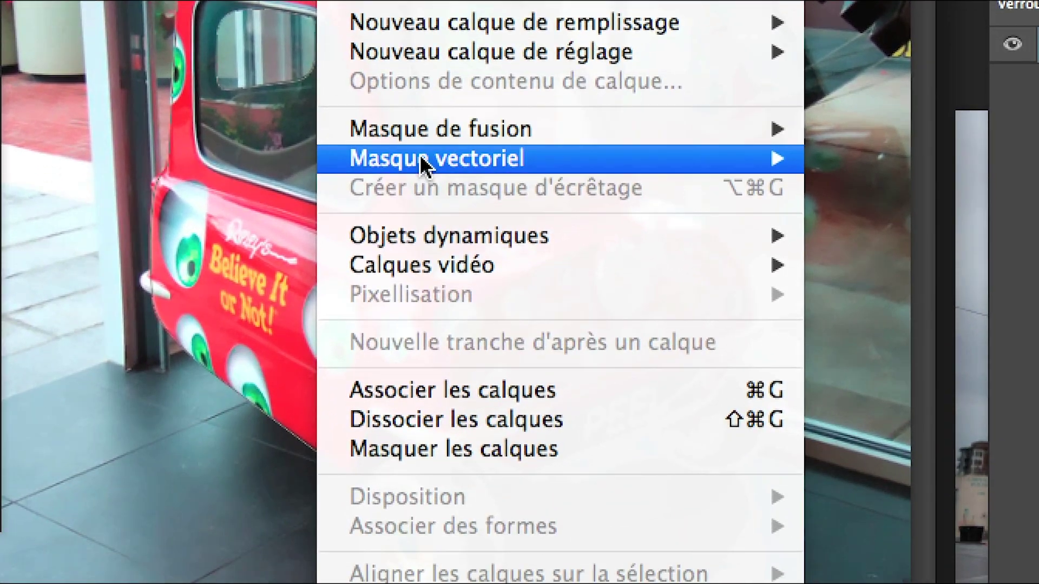
{"action": "mouse_move", "coordinate": [236, 119]}
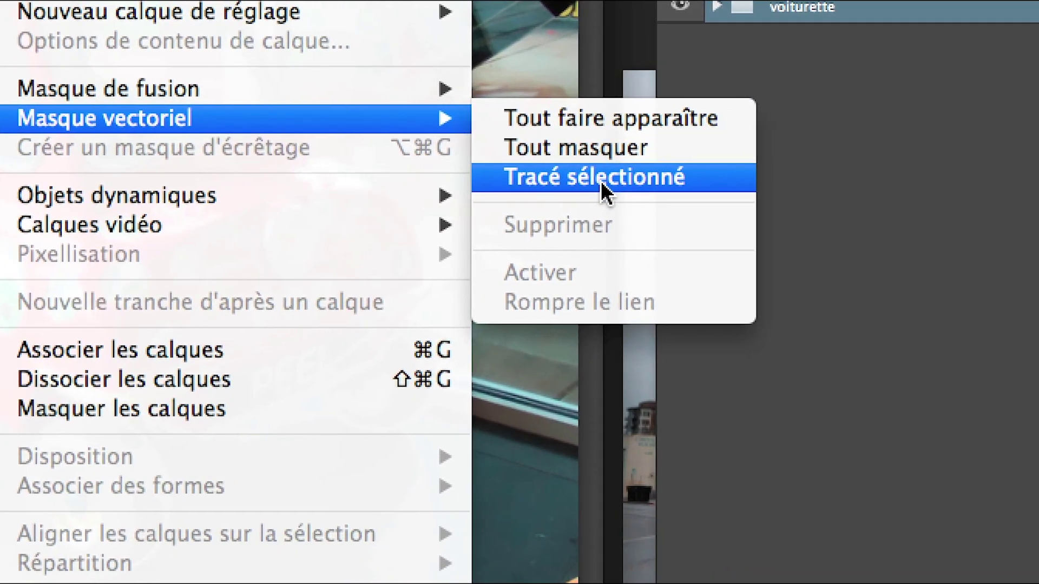
{"action": "left_click", "coordinate": [600, 181]}
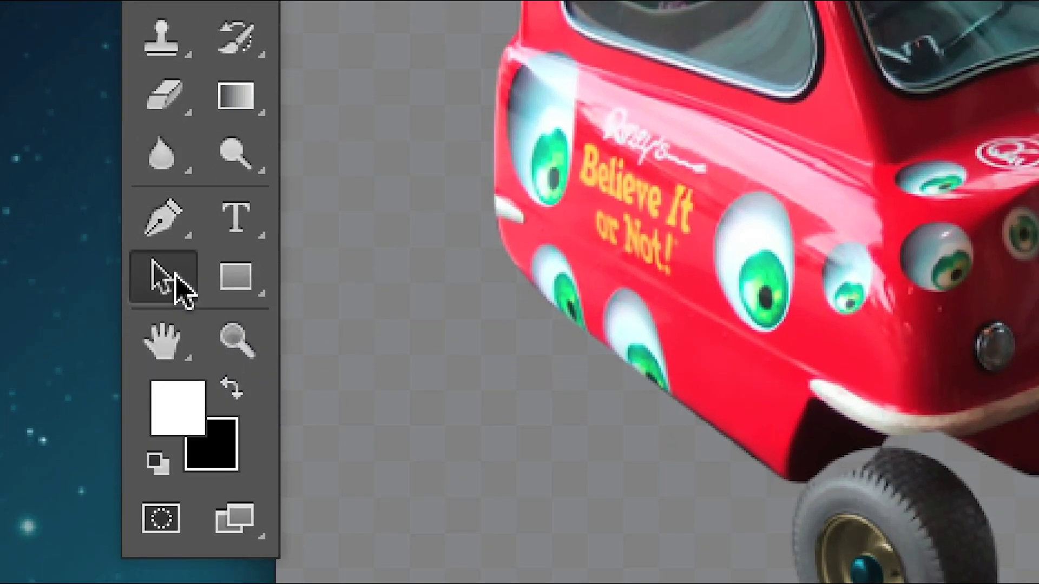
Step: Add an anchor on the mask's lower edge and bend the edge toward the car body
{"action": "left_click", "coordinate": [181, 287]}
{"action": "left_click", "coordinate": [299, 330]}
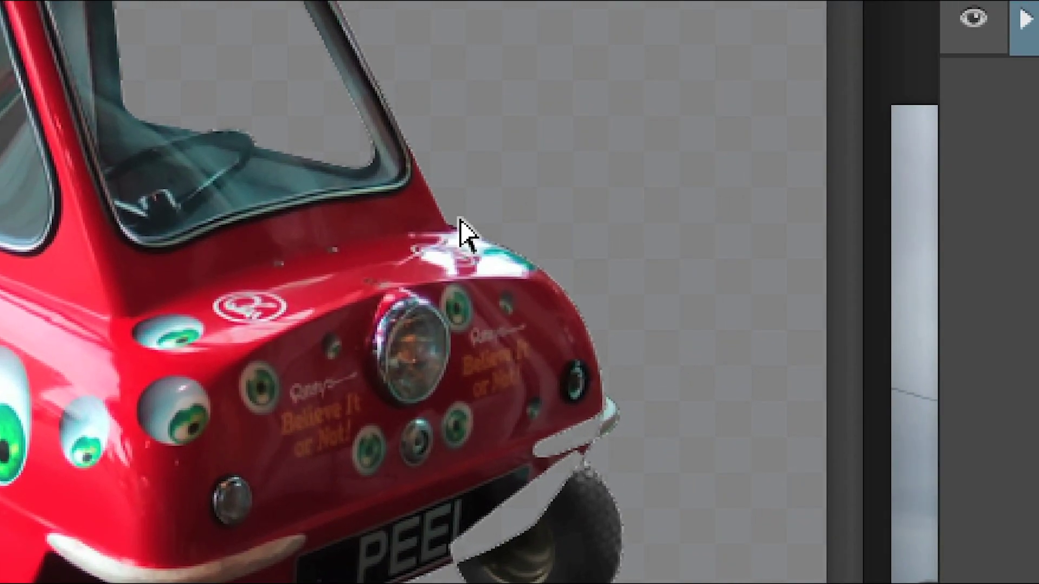
{"action": "left_click", "coordinate": [465, 234]}
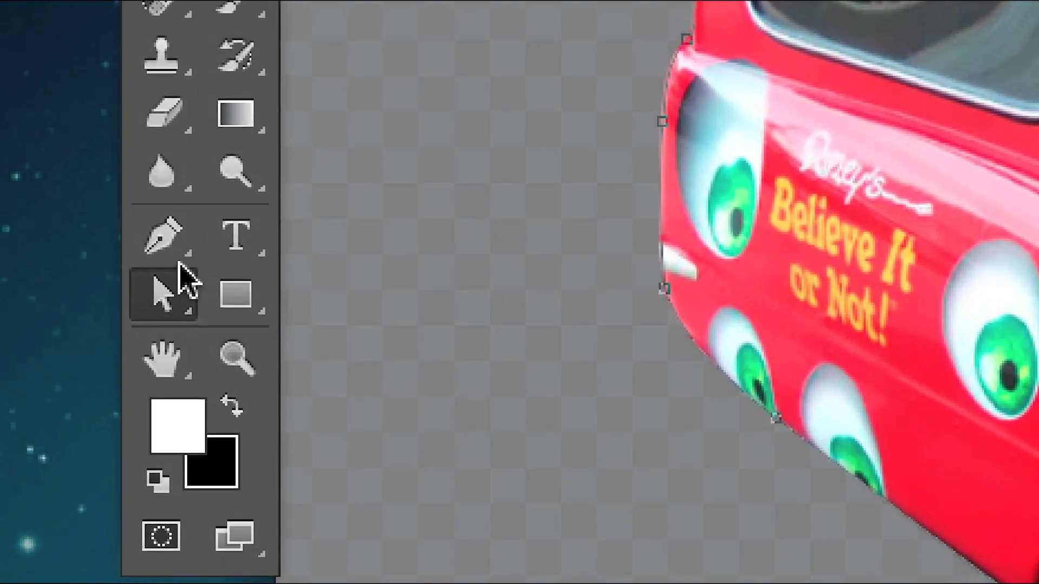
{"action": "left_click", "coordinate": [175, 261]}
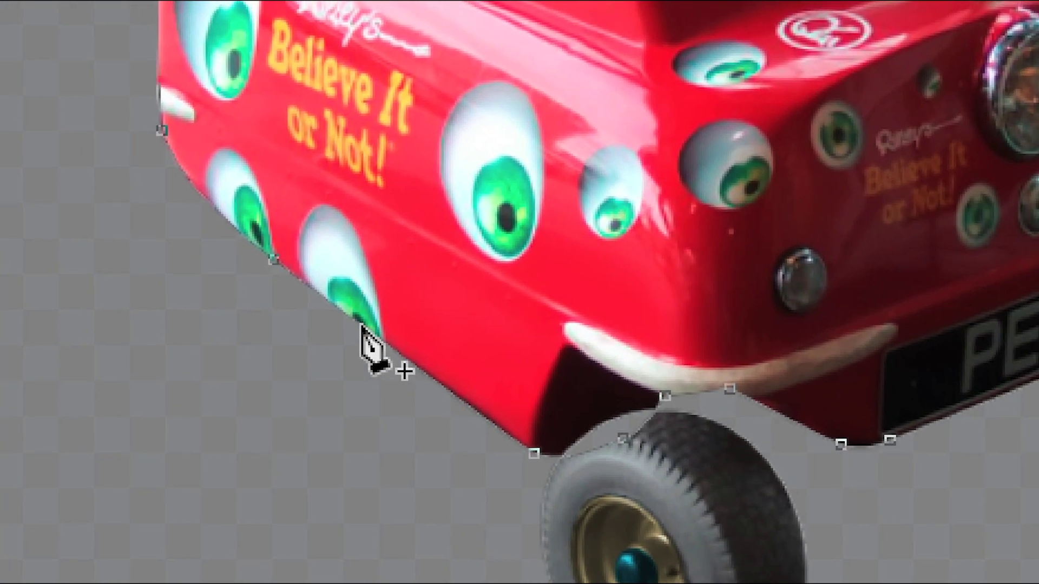
{"action": "left_click", "coordinate": [361, 325]}
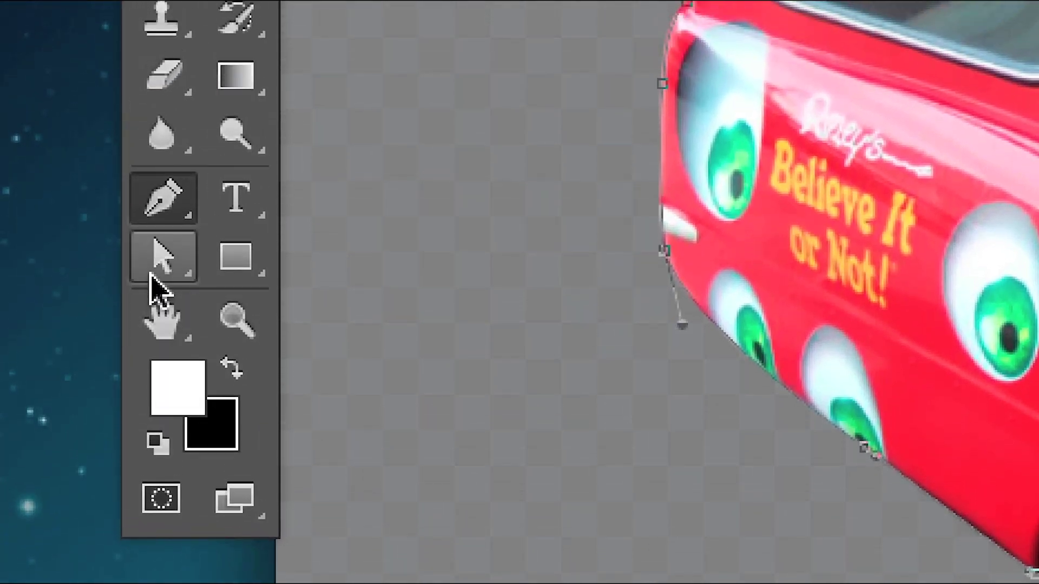
{"action": "left_click", "coordinate": [154, 277]}
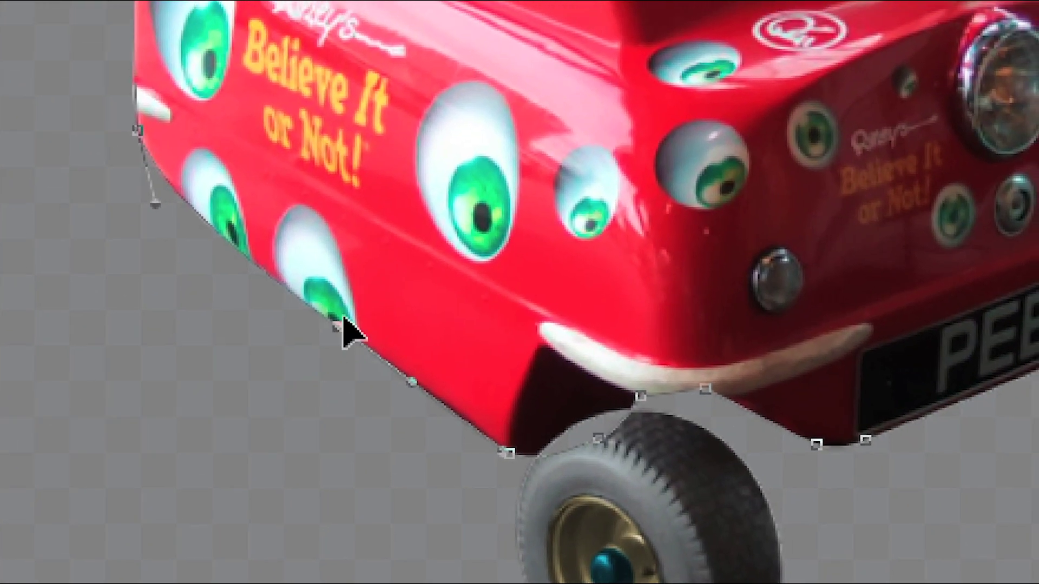
{"action": "mouse_move", "coordinate": [340, 343]}
{"action": "left_mouse_down"}
{"action": "mouse_move", "coordinate": [352, 300]}
{"action": "mouse_move", "coordinate": [323, 324]}
{"action": "left_mouse_up"}
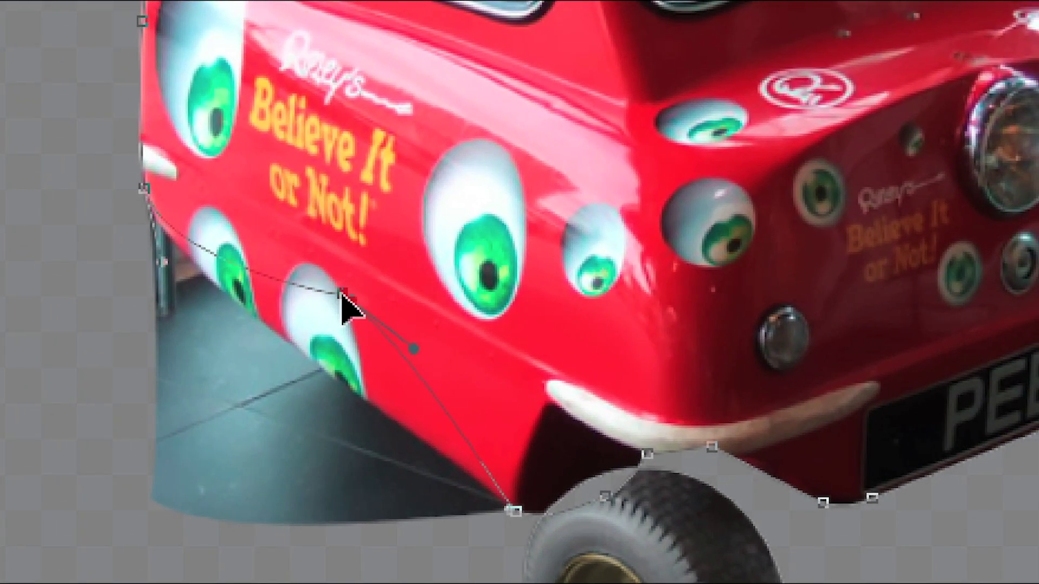
{"action": "mouse_move", "coordinate": [328, 319]}
{"action": "left_mouse_down"}
{"action": "mouse_move", "coordinate": [341, 278]}
{"action": "mouse_move", "coordinate": [352, 304]}
{"action": "left_mouse_up"}
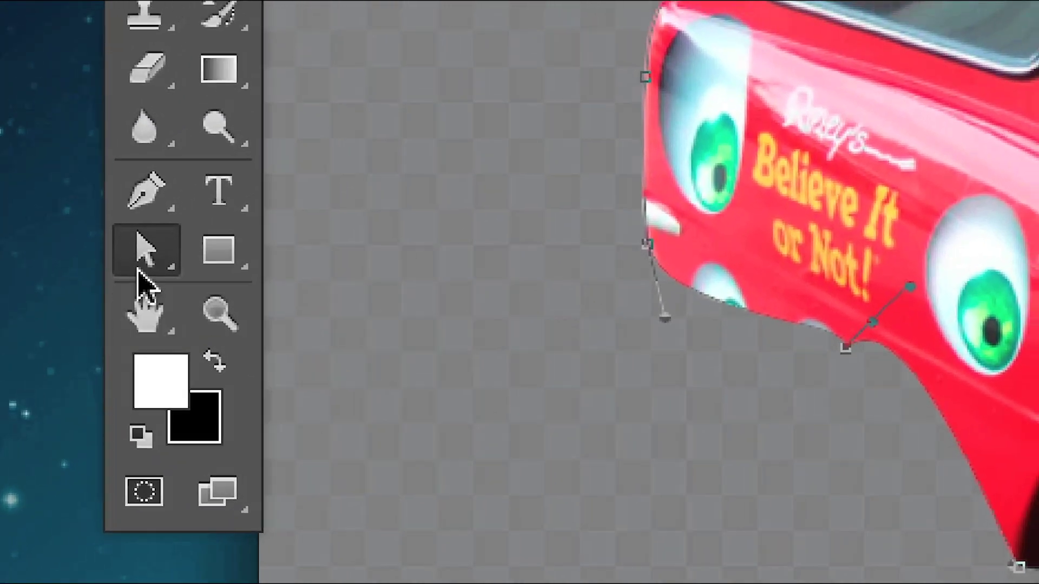
Step: Delete the extra lower-edge anchor and curve the straight segment to follow the bodywork
{"action": "left_click", "coordinate": [133, 139]}
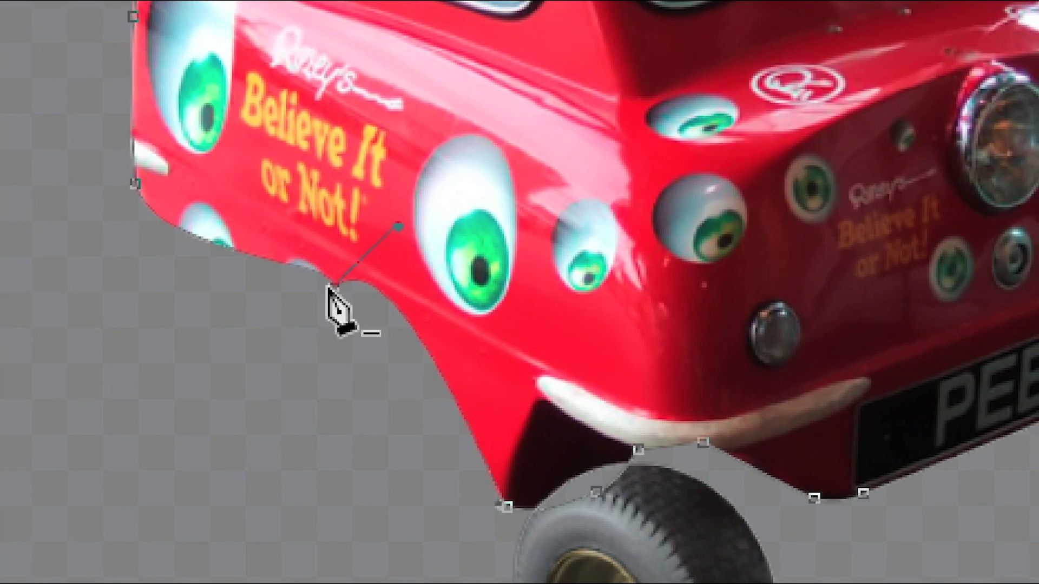
{"action": "left_click", "coordinate": [331, 285]}
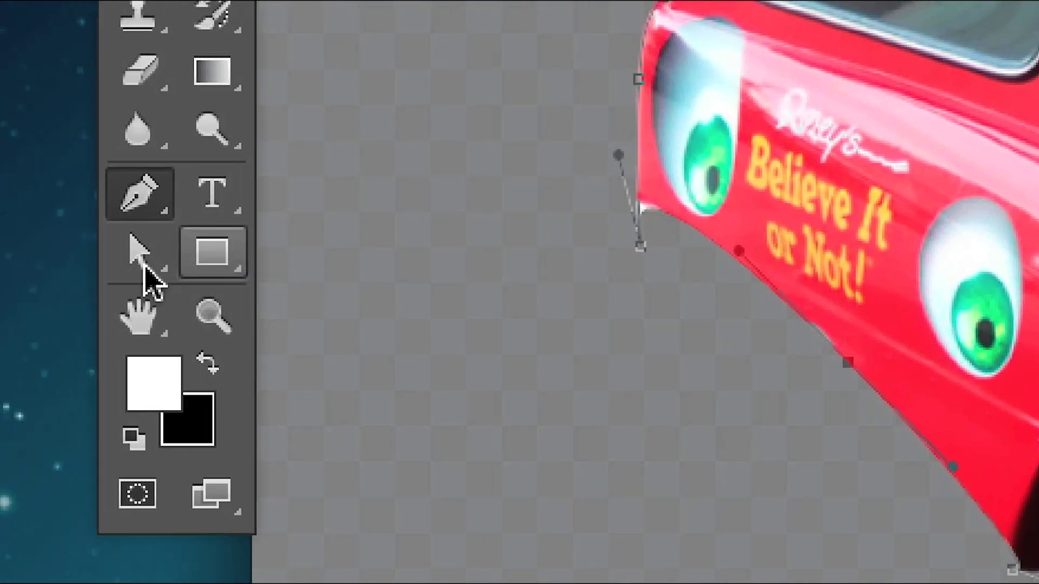
{"action": "left_click", "coordinate": [138, 263]}
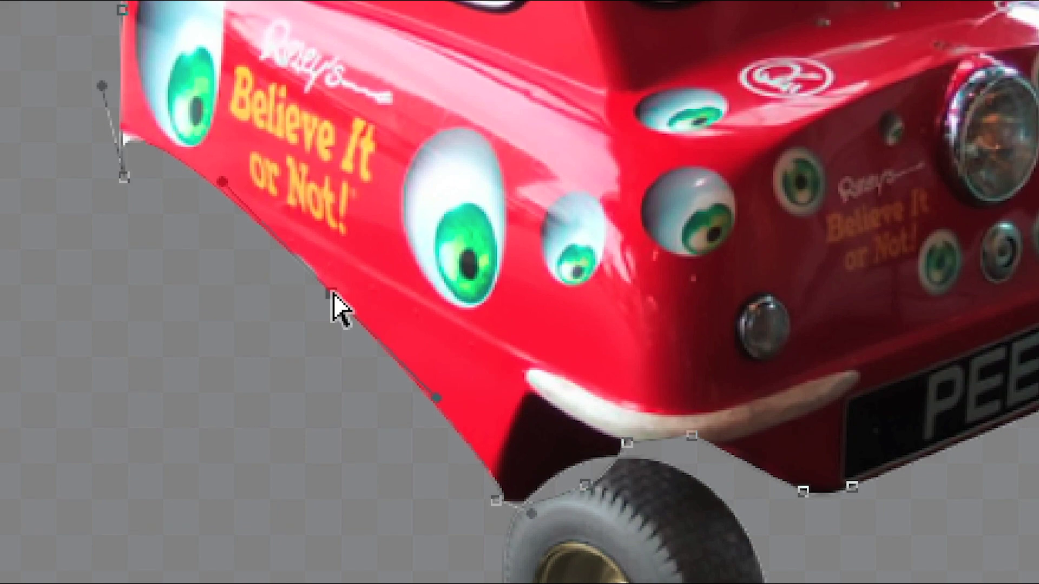
{"action": "left_click_drag", "start_coordinate": [332, 295], "coordinate": [297, 326]}
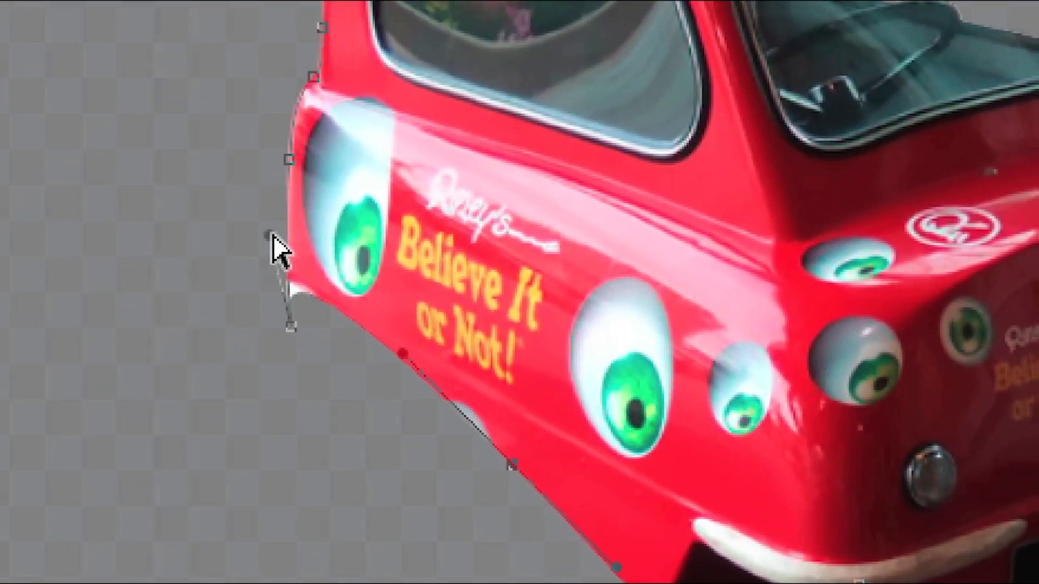
{"action": "left_click_drag", "start_coordinate": [273, 230], "coordinate": [287, 270]}
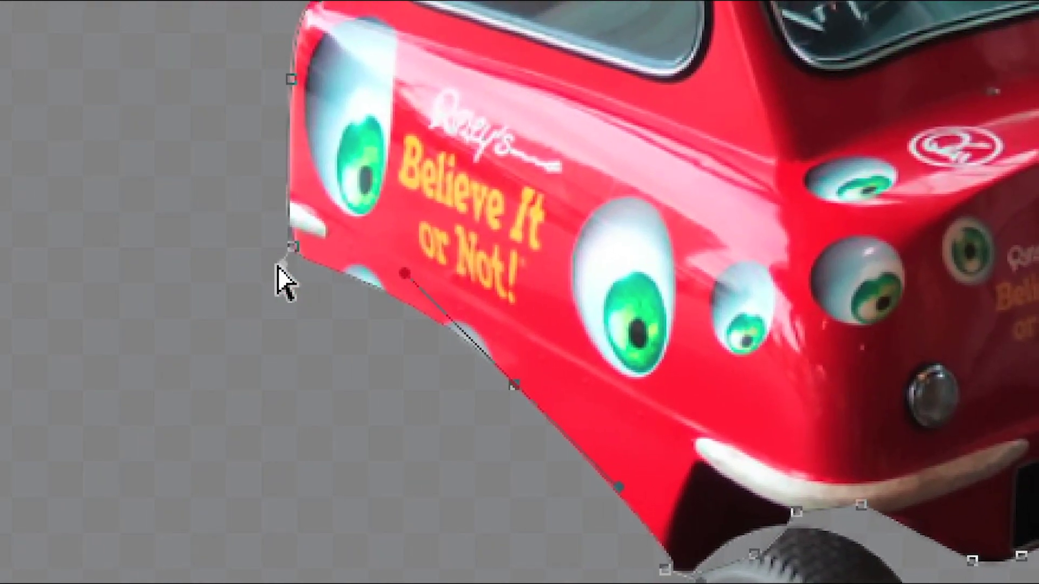
{"action": "left_click_drag", "start_coordinate": [280, 250], "coordinate": [280, 267]}
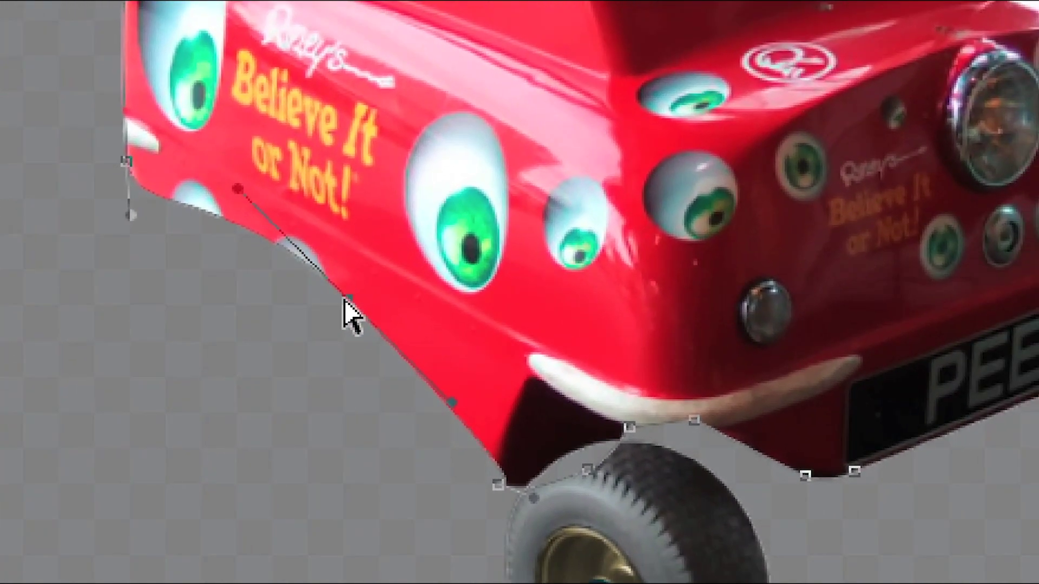
{"action": "left_click_drag", "start_coordinate": [348, 297], "coordinate": [376, 289]}
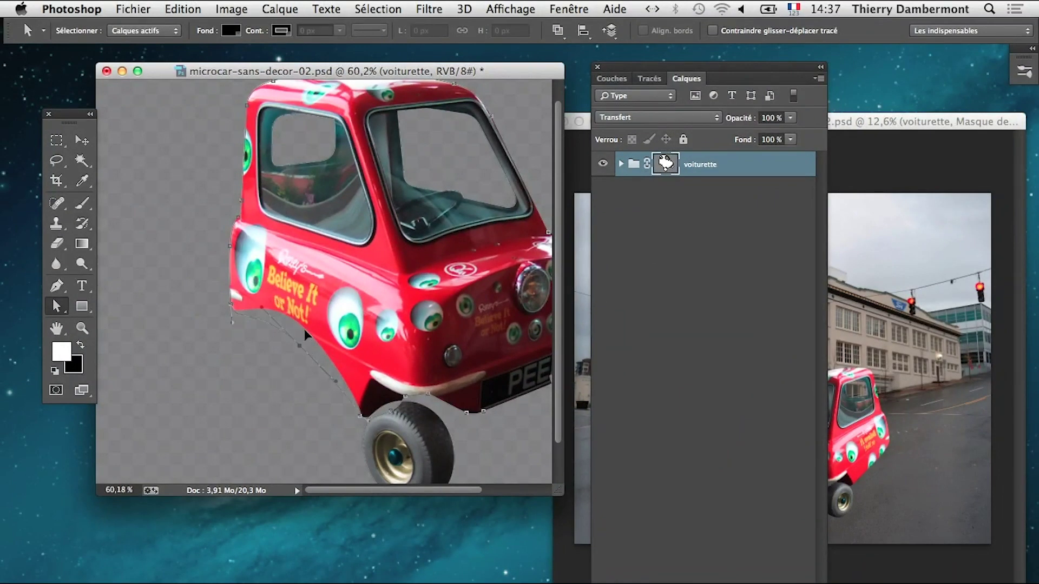
Step: Nudge the lower-left mask anchors up to reveal more of the car body
{"action": "left_click_drag", "start_coordinate": [300, 362], "coordinate": [303, 357]}
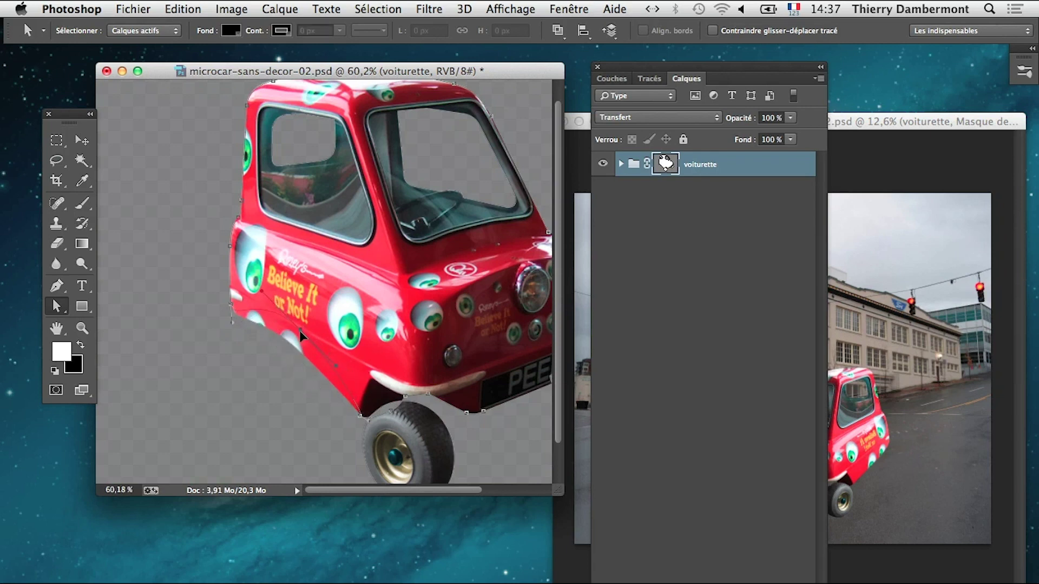
{"action": "left_click", "coordinate": [321, 361]}
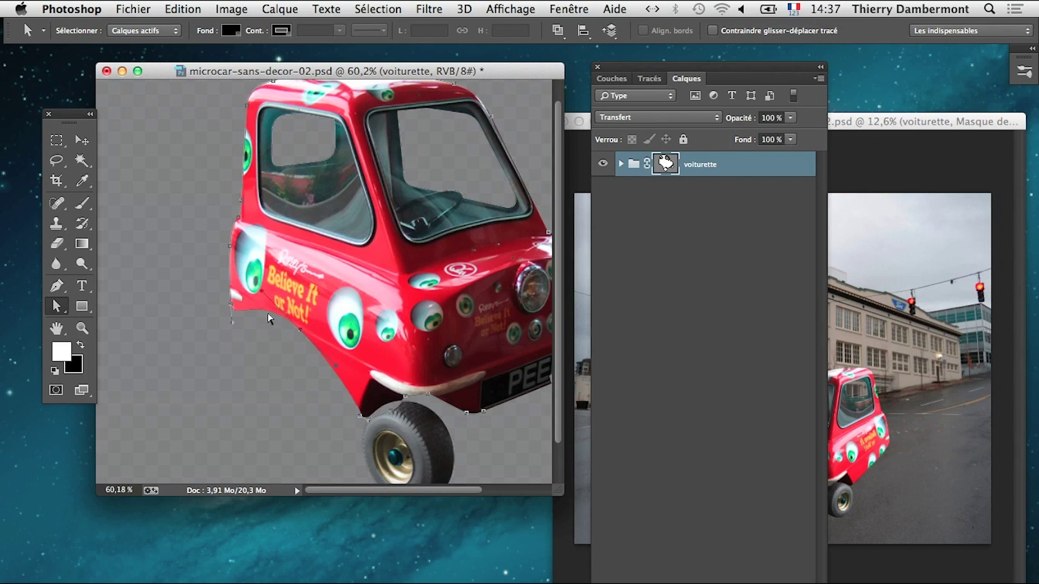
{"action": "left_click_drag", "start_coordinate": [265, 309], "coordinate": [265, 313]}
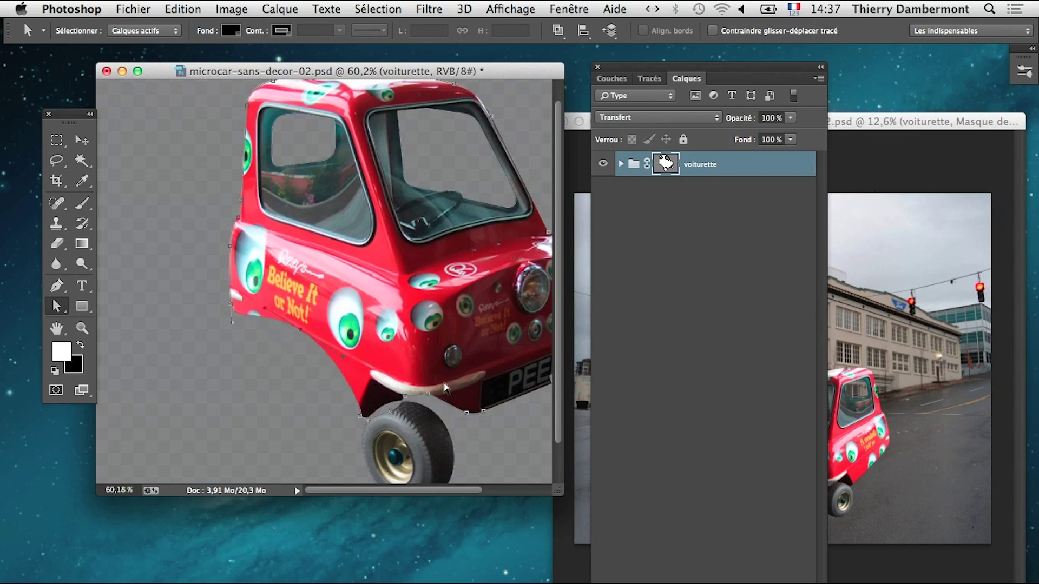
{"action": "scroll", "coordinate": [492, 376], "scroll_direction": "right", "scroll_amount": 5}
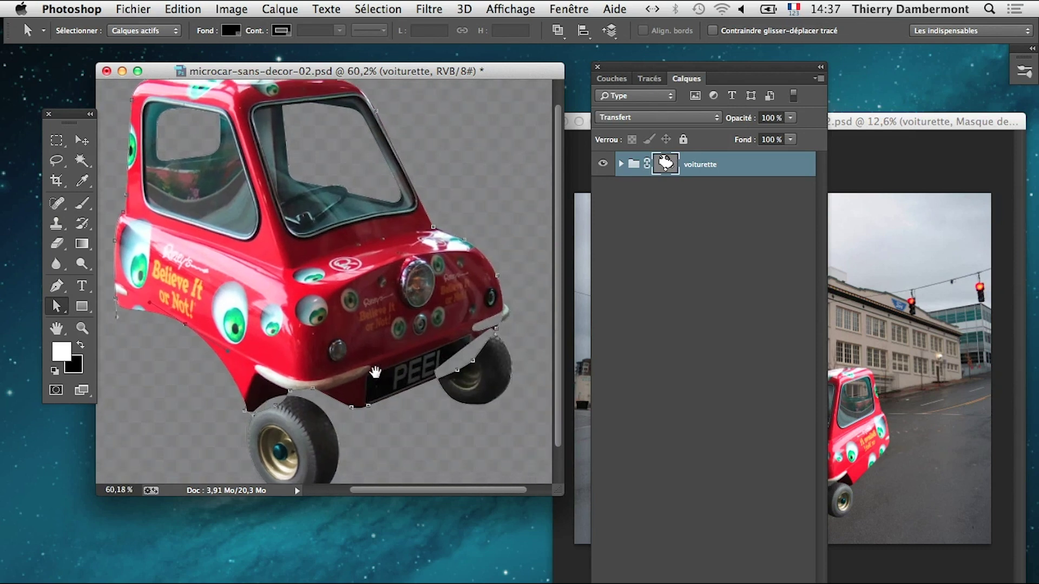
{"action": "scroll", "coordinate": [462, 372], "scroll_direction": "up", "scroll_amount": 2}
{"action": "scroll", "coordinate": [470, 357], "scroll_direction": "up", "scroll_amount": 1}
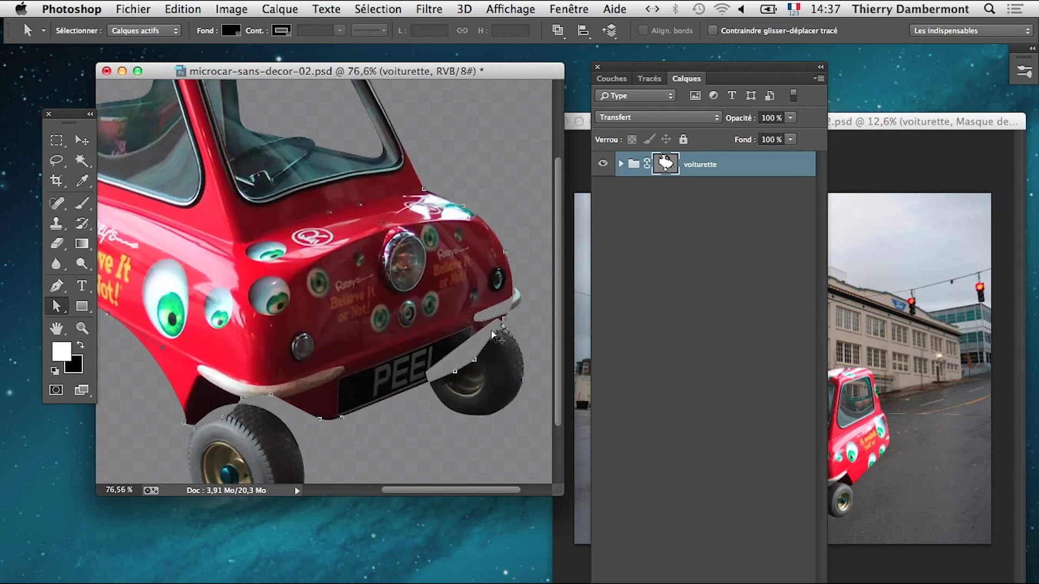
{"action": "scroll", "coordinate": [484, 333], "scroll_direction": "up", "scroll_amount": 3}
{"action": "scroll", "coordinate": [496, 313], "scroll_direction": "up", "scroll_amount": 2}
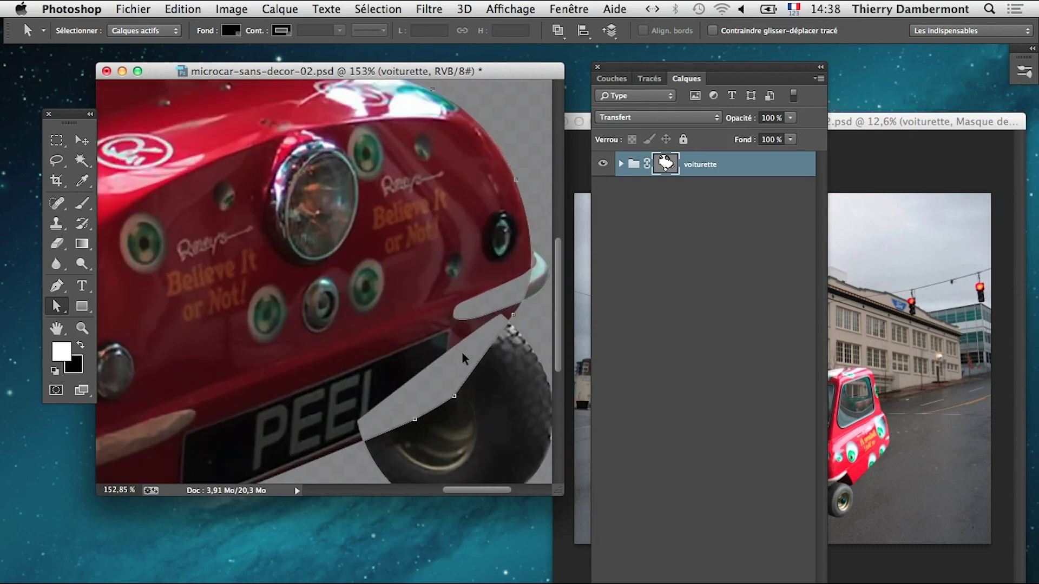
{"action": "scroll", "coordinate": [455, 363], "scroll_direction": "down", "scroll_amount": 1}
{"action": "scroll", "coordinate": [447, 369], "scroll_direction": "down", "scroll_amount": 1}
{"action": "scroll", "coordinate": [446, 371], "scroll_direction": "down", "scroll_amount": 1}
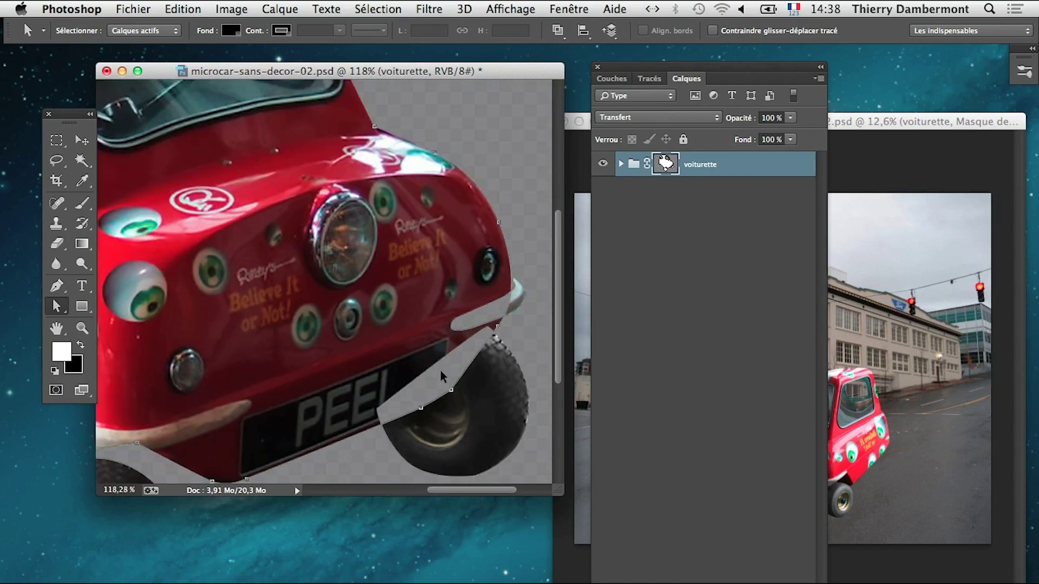
{"action": "scroll", "coordinate": [442, 376], "scroll_direction": "down", "scroll_amount": 1}
Step: Switch to full-screen mode and pan to bring the car's roof and windows into view
{"action": "key", "text": "f"}
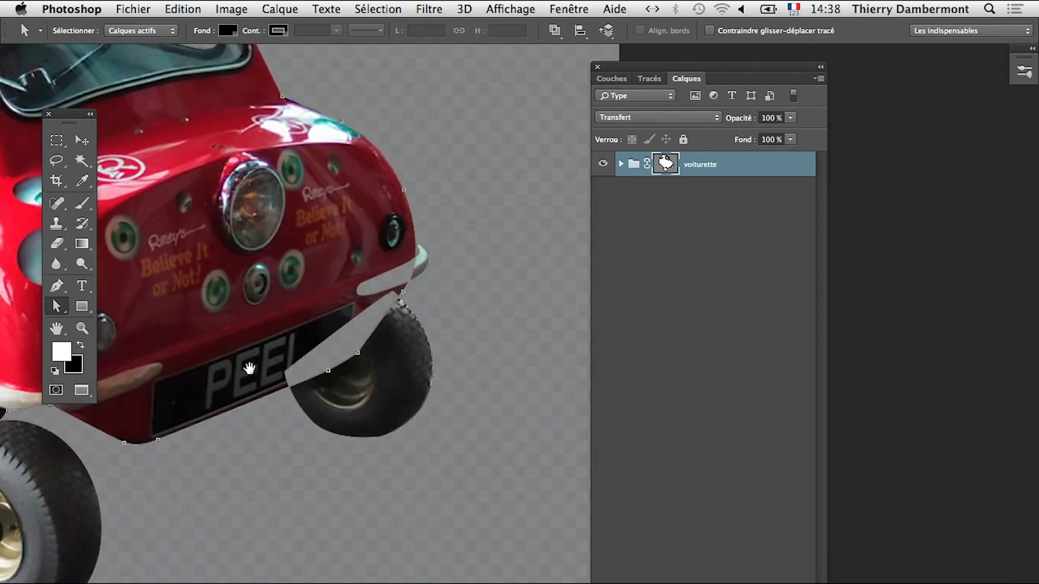
{"action": "left_click_drag", "start_coordinate": [441, 376], "coordinate": [464, 395]}
{"action": "left_click_drag", "start_coordinate": [378, 433], "coordinate": [429, 557]}
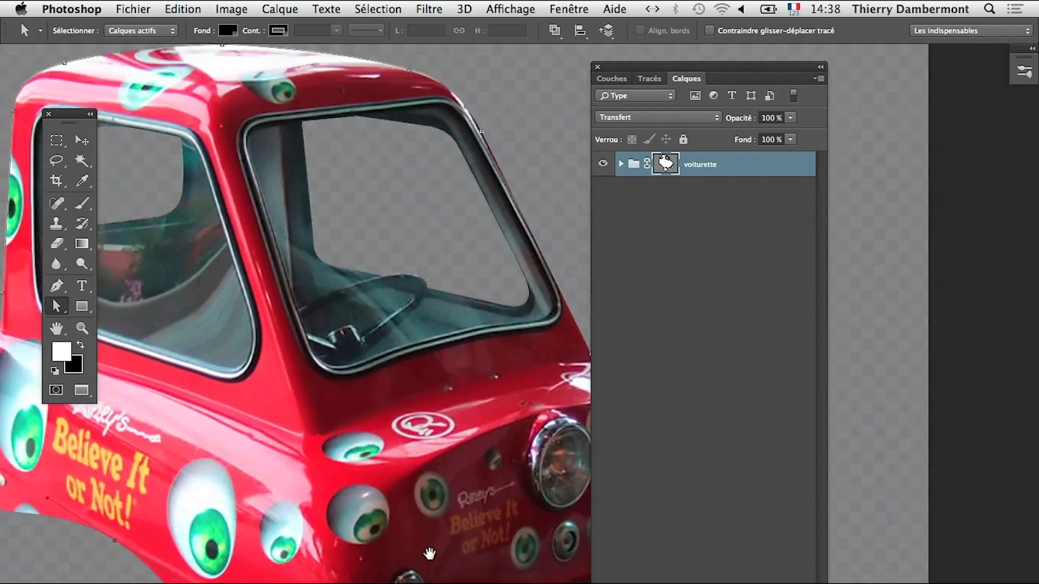
{"action": "left_click_drag", "start_coordinate": [399, 514], "coordinate": [448, 468]}
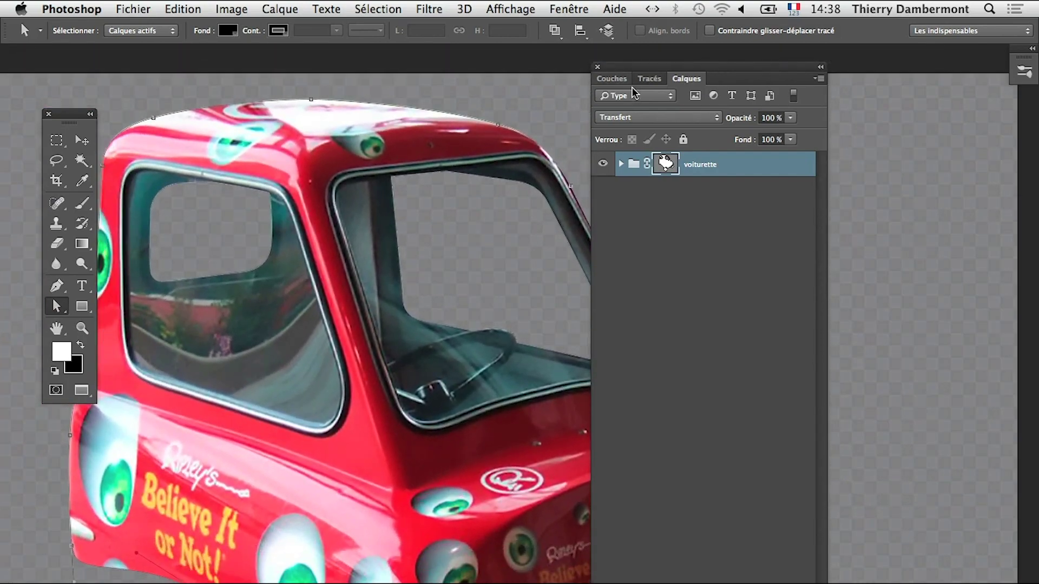
Step: Move the Layers panel aside, dismiss Creative Cloud notifications, and shrink the panel
{"action": "left_click_drag", "start_coordinate": [626, 69], "coordinate": [776, 91]}
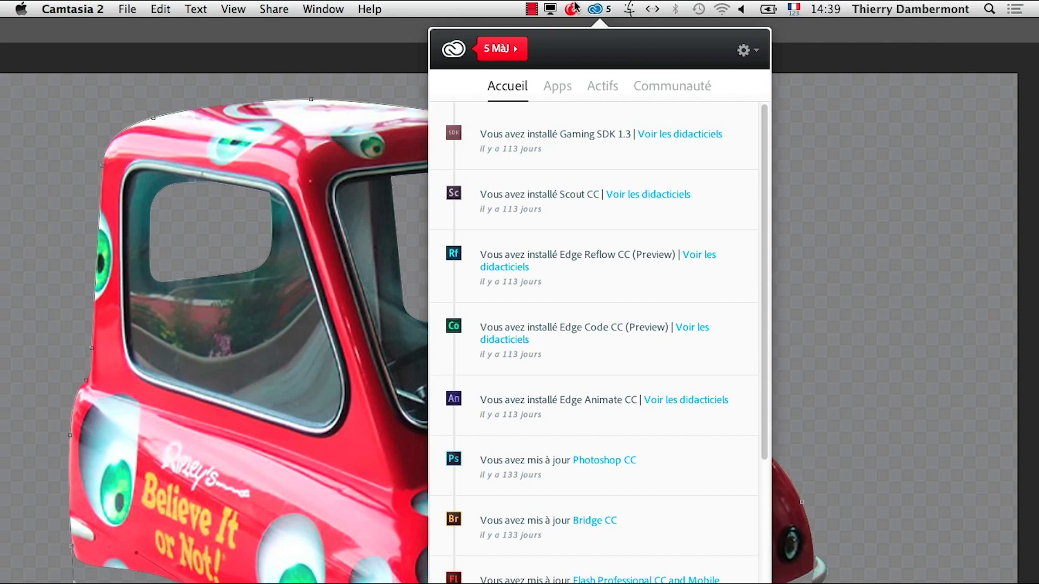
{"action": "left_click", "coordinate": [595, 7]}
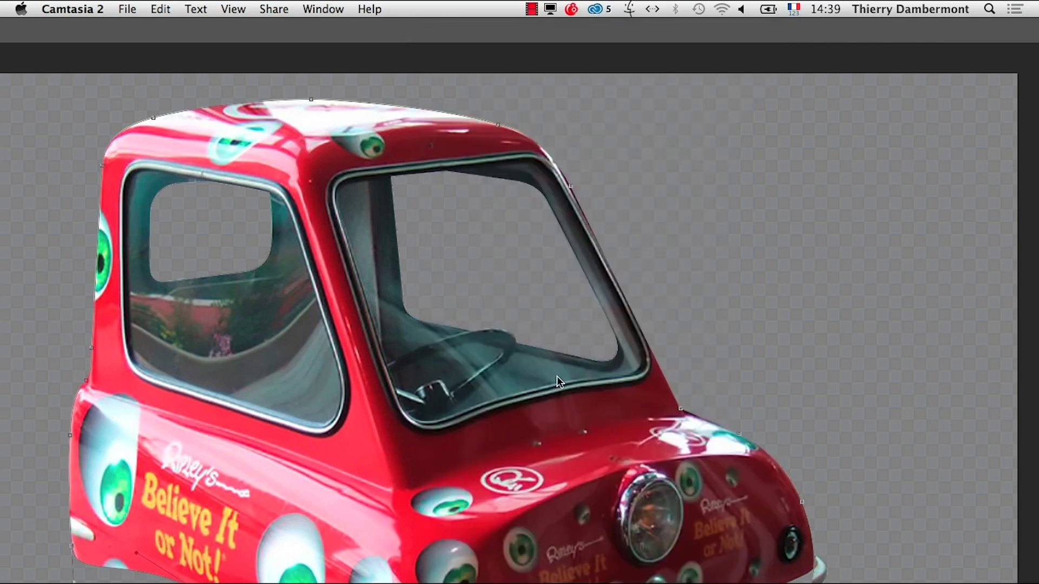
{"action": "left_click", "coordinate": [481, 64]}
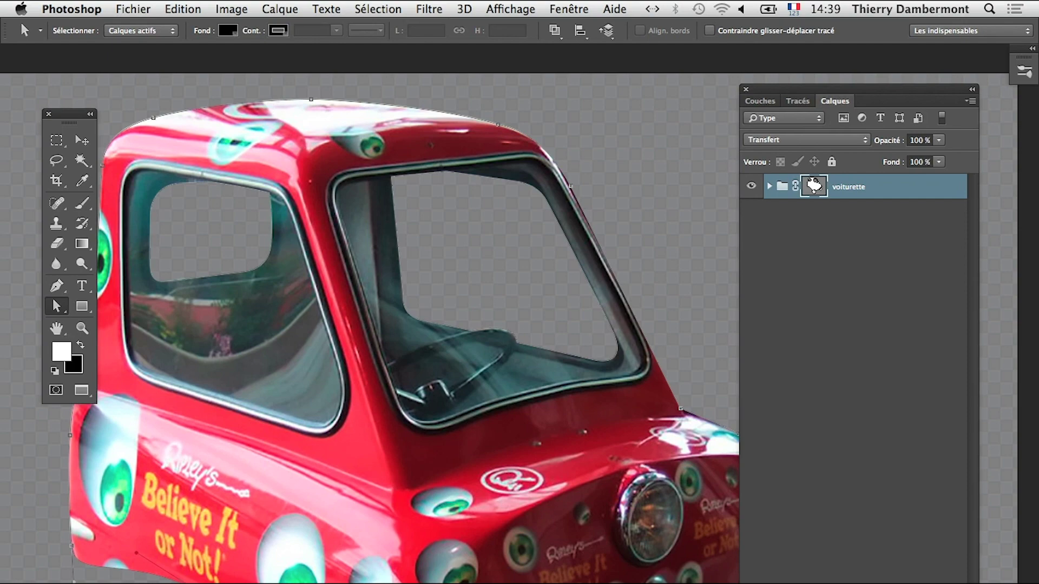
{"action": "left_click_drag", "start_coordinate": [974, 581], "coordinate": [957, 293]}
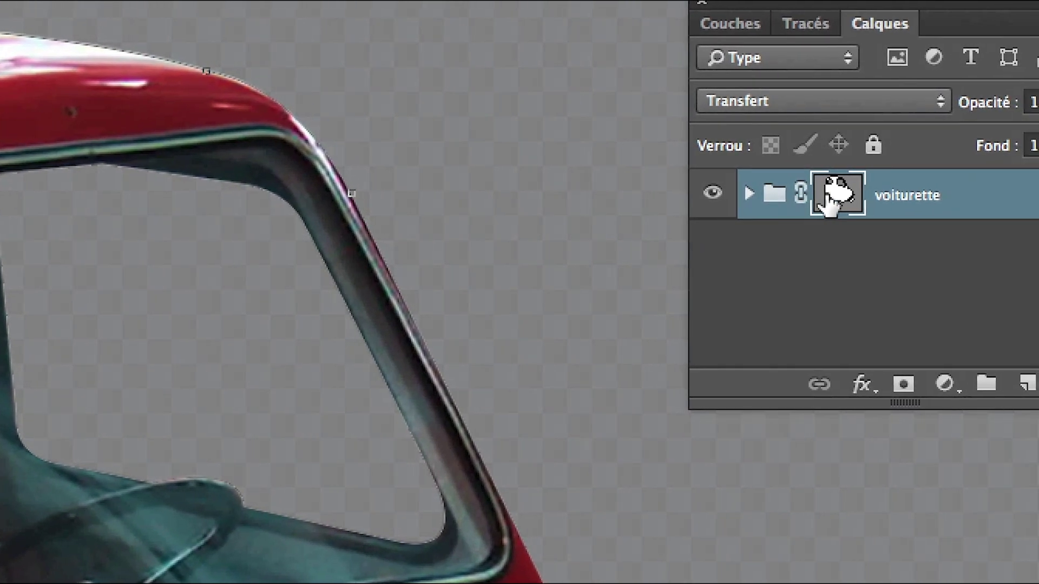
Step: Delete the voiturette group's vector mask and enlarge the Paths list
{"action": "mouse_move", "coordinate": [831, 199]}
{"action": "left_mouse_down"}
{"action": "mouse_move", "coordinate": [913, 257]}
{"action": "mouse_move", "coordinate": [912, 280]}
{"action": "left_mouse_up"}
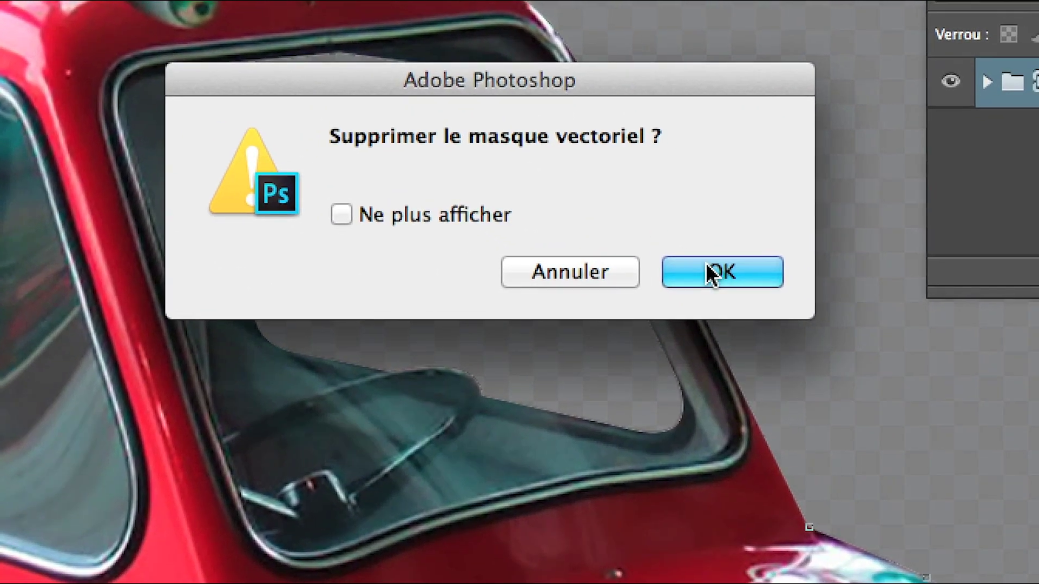
{"action": "left_click", "coordinate": [722, 295]}
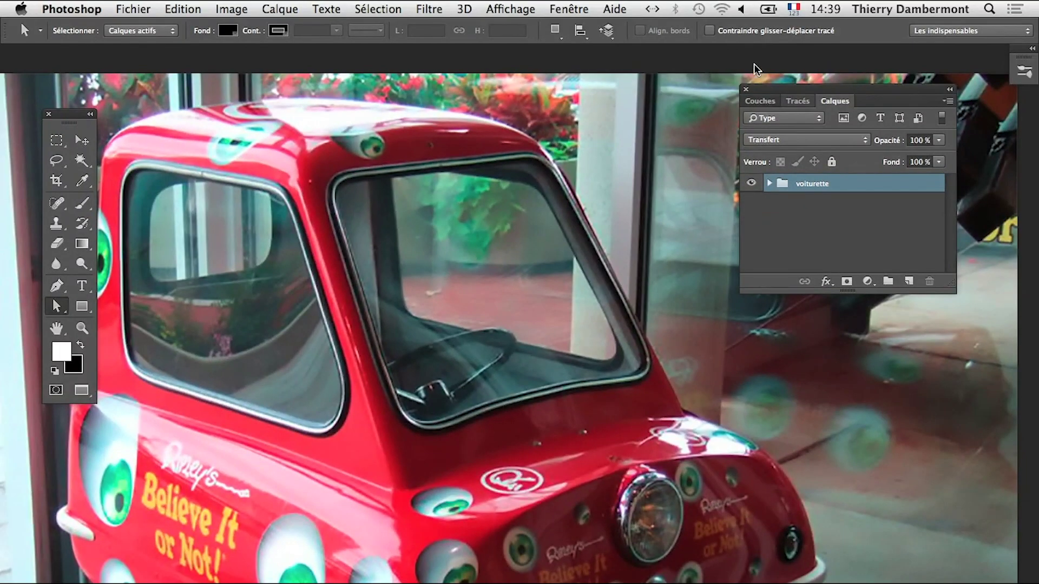
{"action": "left_click", "coordinate": [789, 101]}
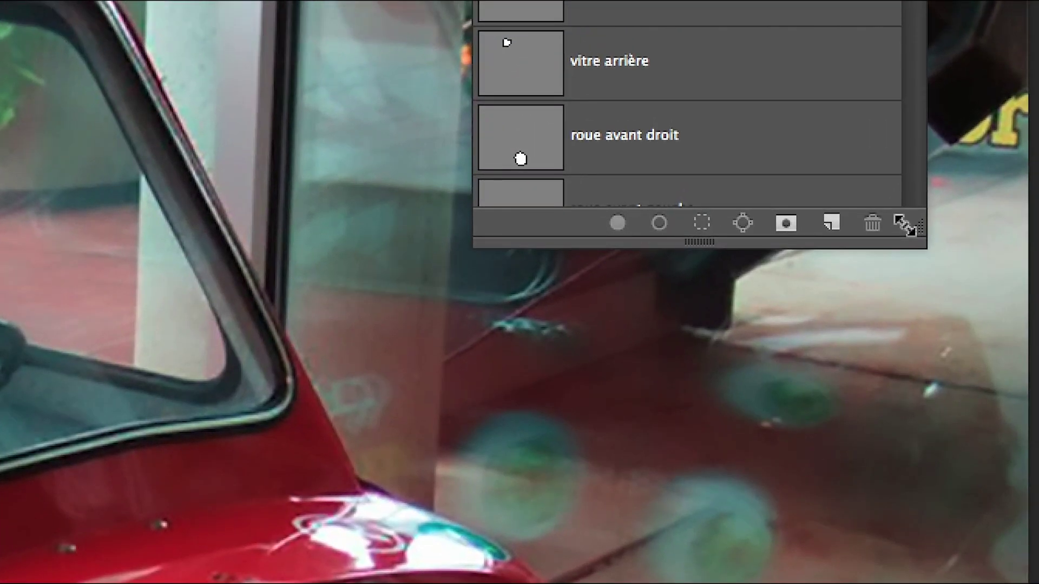
{"action": "left_click_drag", "start_coordinate": [914, 43], "coordinate": [899, 430]}
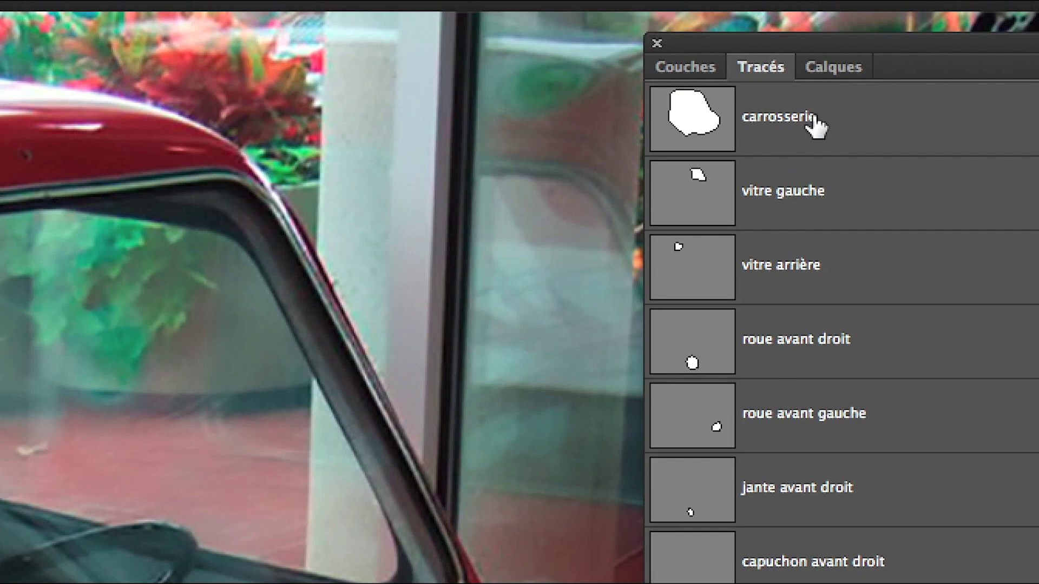
Step: Select the carrosserie, vitre gauche and vitre arrière paths together
{"action": "left_click", "coordinate": [816, 126]}
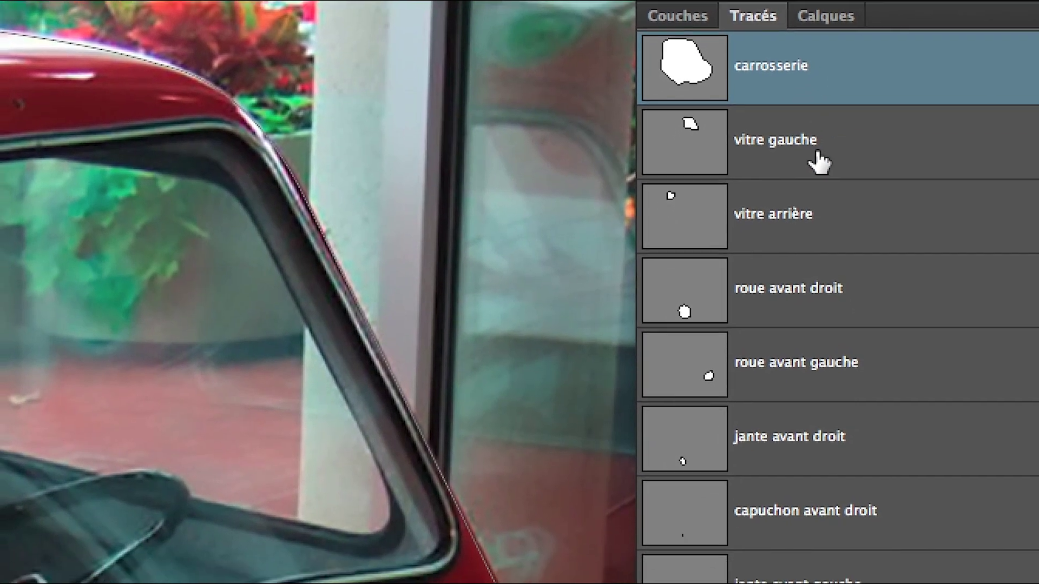
{"action": "left_click", "coordinate": [817, 160], "text": "shift"}
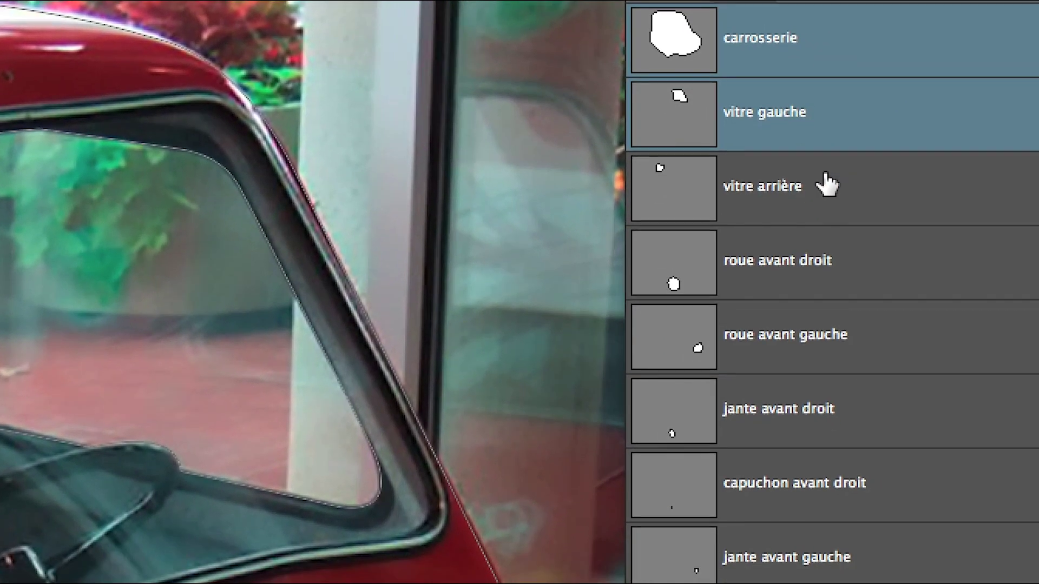
{"action": "left_click", "coordinate": [826, 184], "text": "shift"}
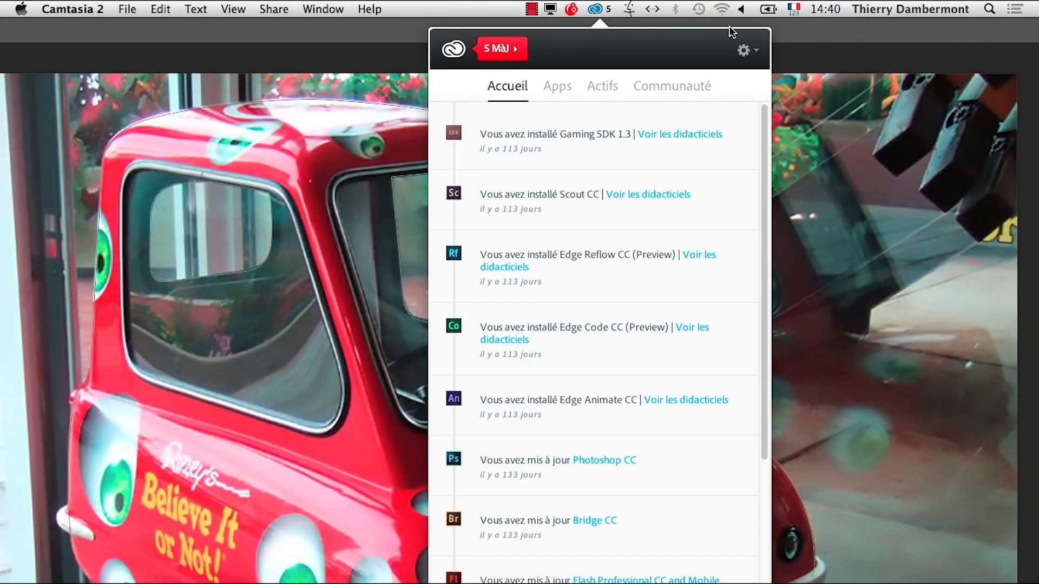
{"action": "left_click", "coordinate": [600, 9]}
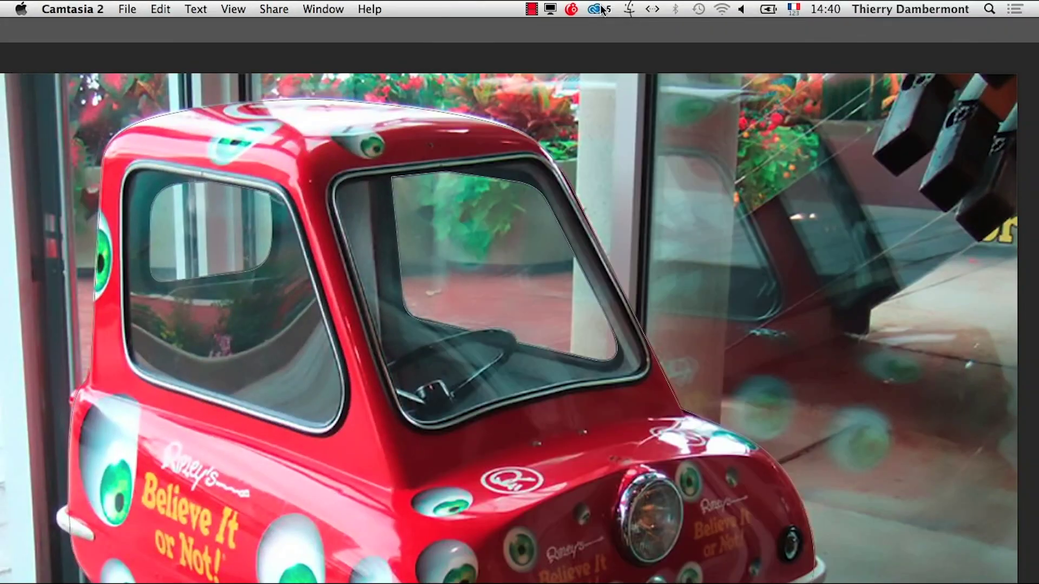
{"action": "left_click", "coordinate": [770, 101]}
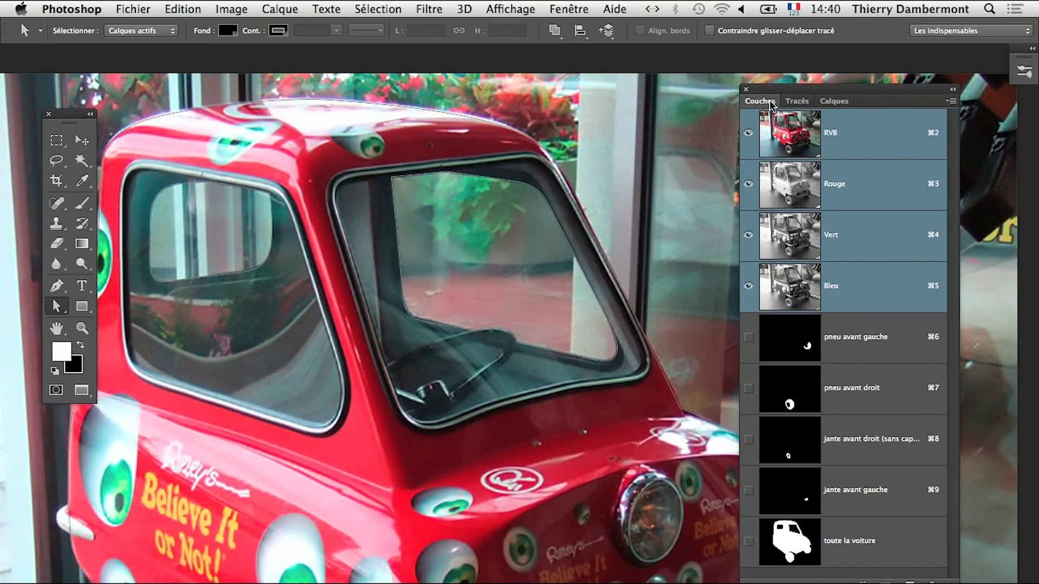
{"action": "left_click_drag", "start_coordinate": [957, 325], "coordinate": [974, 325]}
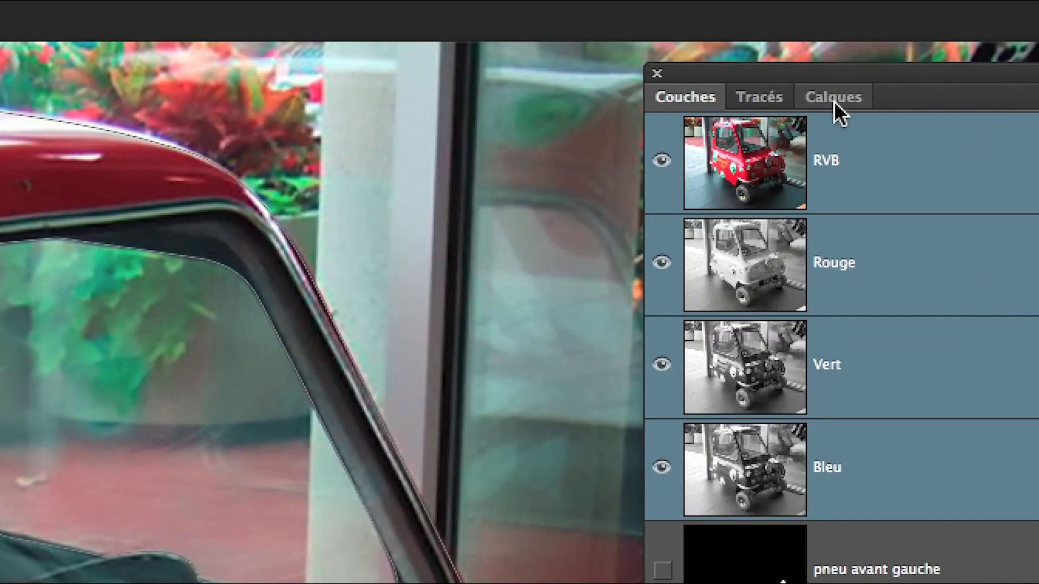
Step: Select all car paths together, from carrosserie through both front wheels down to Tracé 8
{"action": "left_click", "coordinate": [833, 102]}
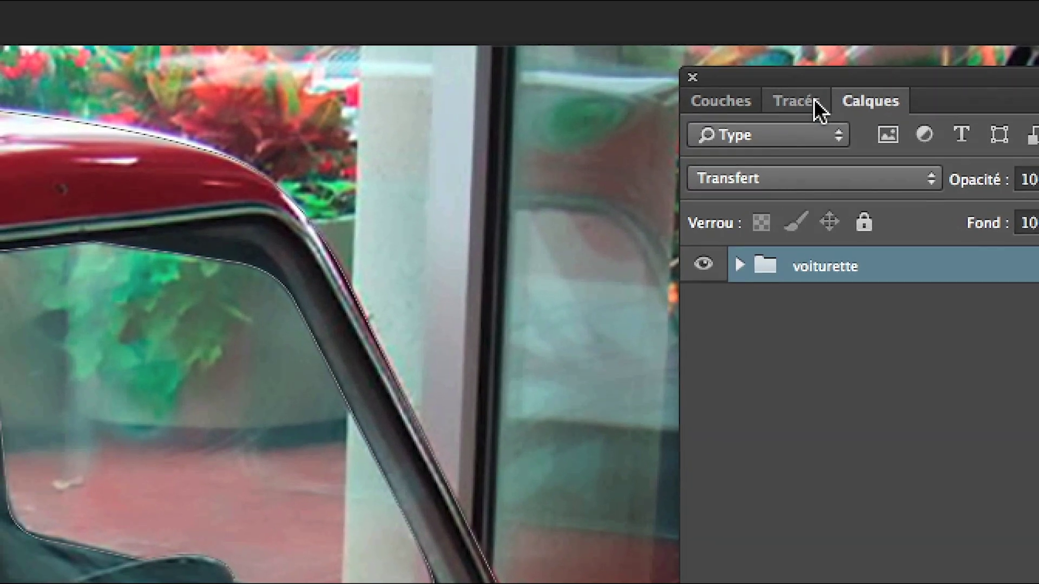
{"action": "left_click", "coordinate": [813, 102]}
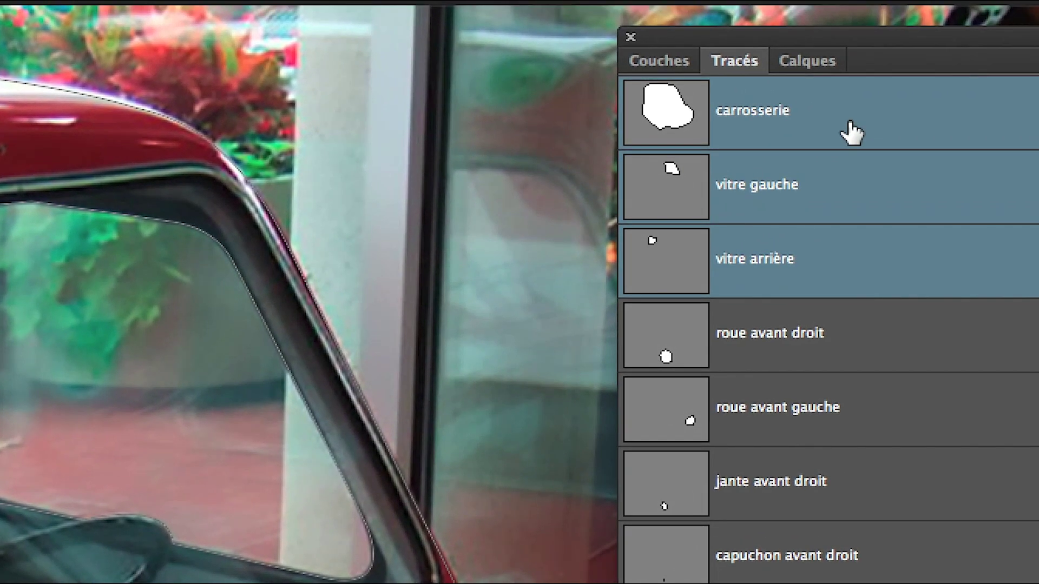
{"action": "left_click", "coordinate": [851, 132]}
{"action": "left_click", "coordinate": [851, 195], "text": "shift"}
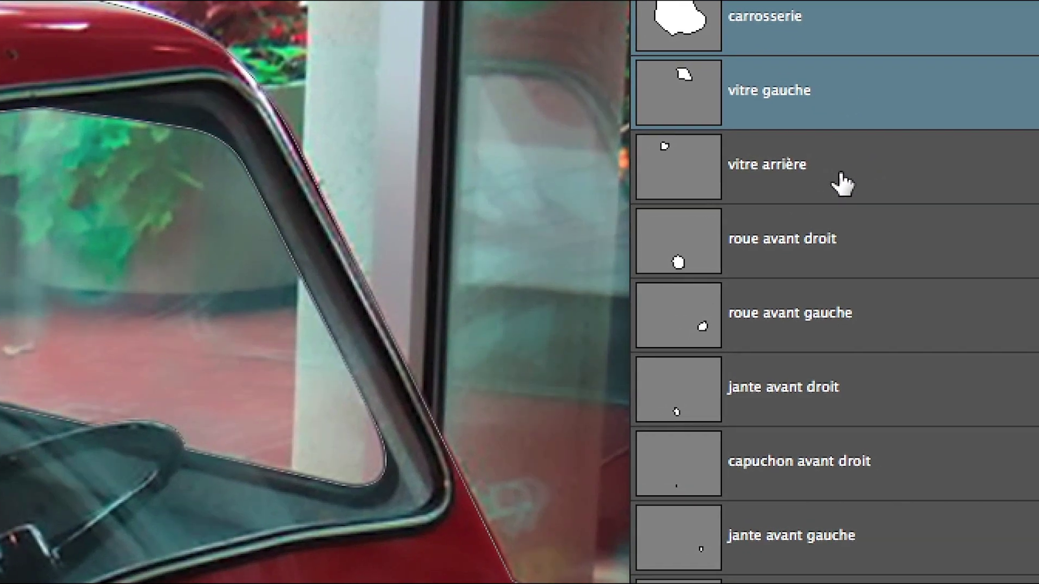
{"action": "left_click_drag", "start_coordinate": [860, 181], "coordinate": [798, 184]}
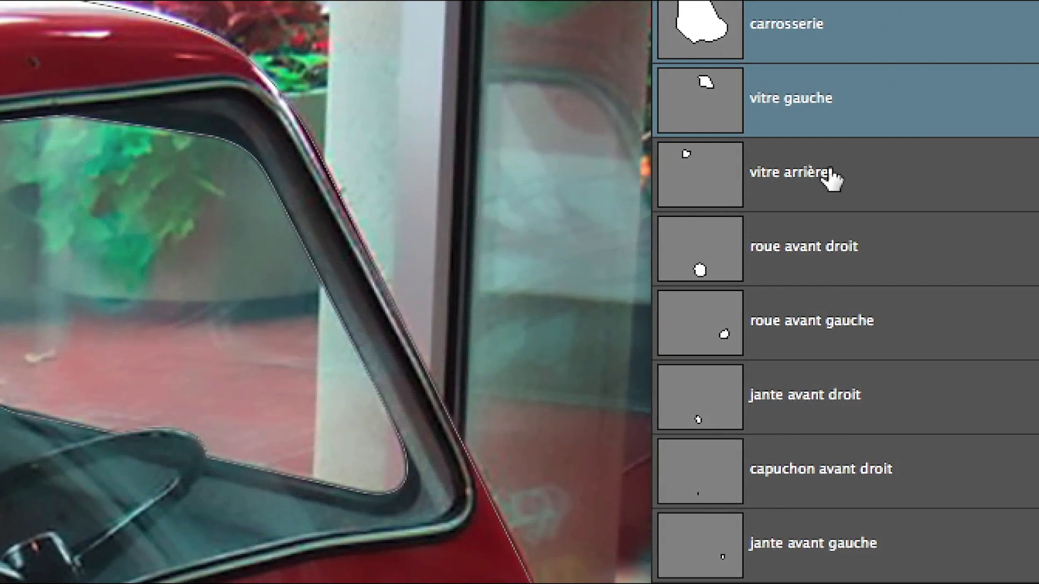
{"action": "left_click", "coordinate": [893, 167], "text": "shift"}
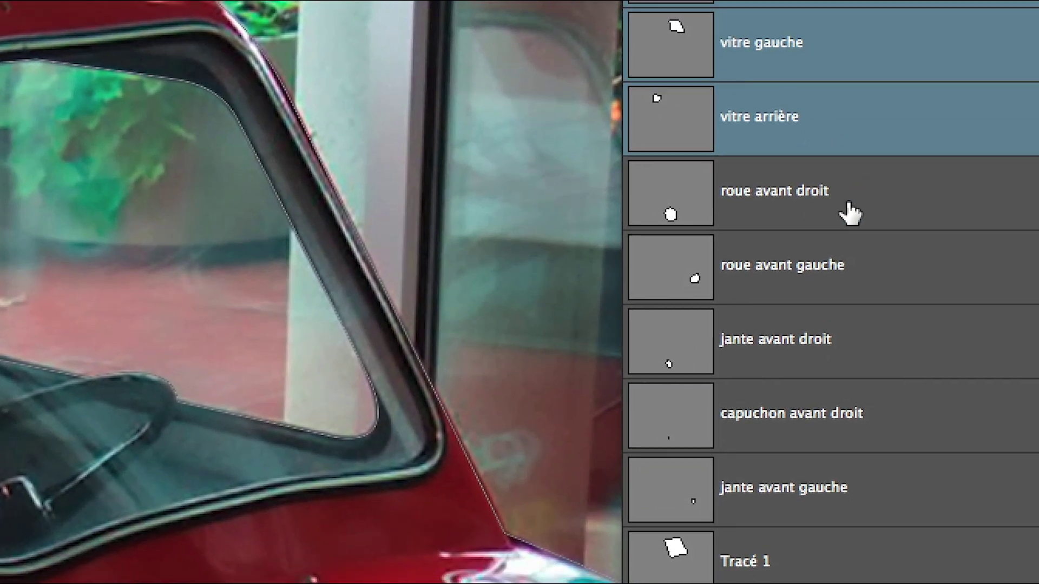
{"action": "left_click", "coordinate": [847, 216], "text": "shift"}
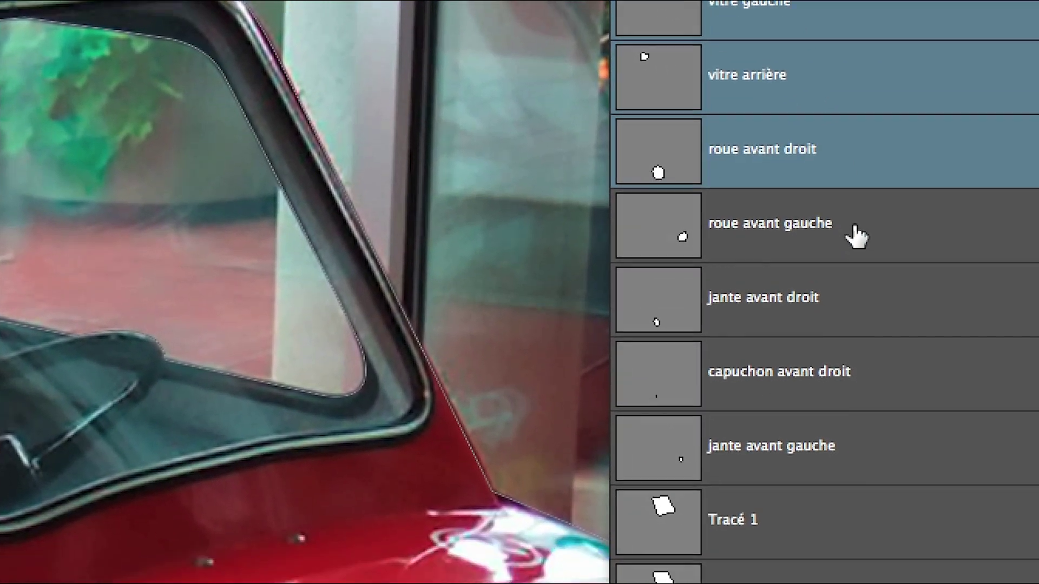
{"action": "left_click", "coordinate": [853, 238], "text": "shift"}
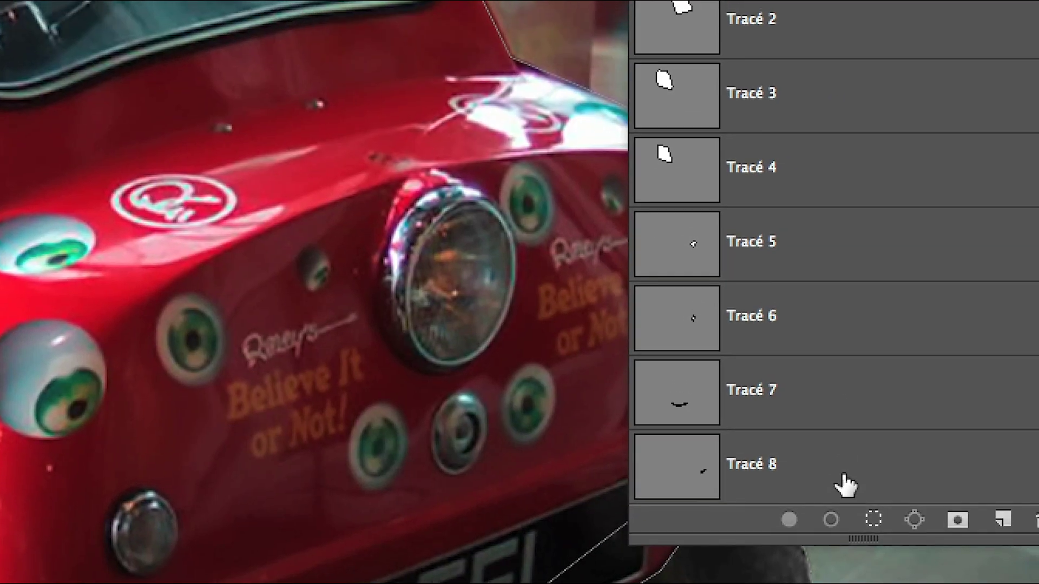
{"action": "left_click", "coordinate": [844, 482], "text": "shift"}
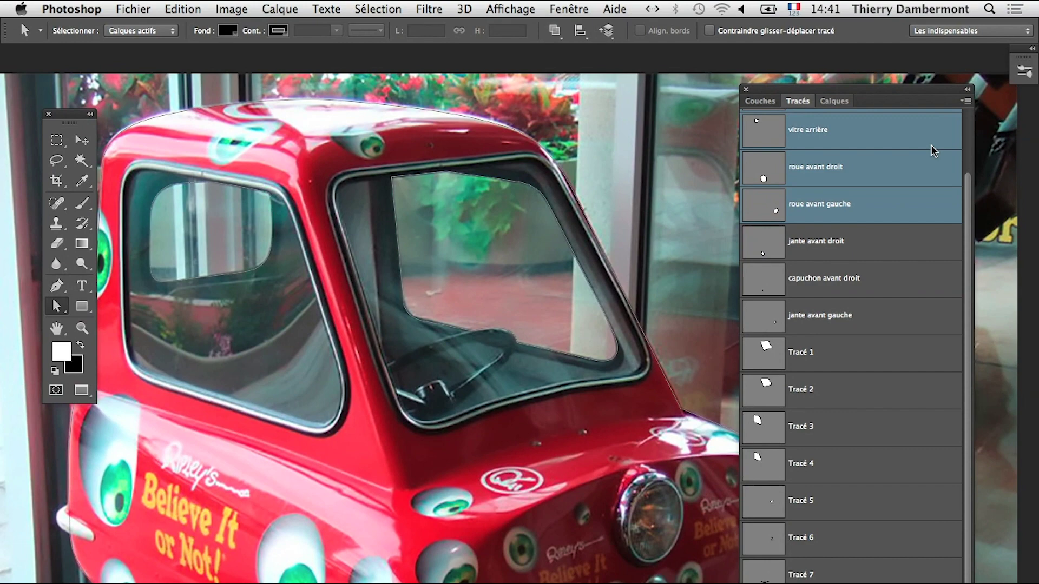
{"action": "left_click", "coordinate": [834, 101]}
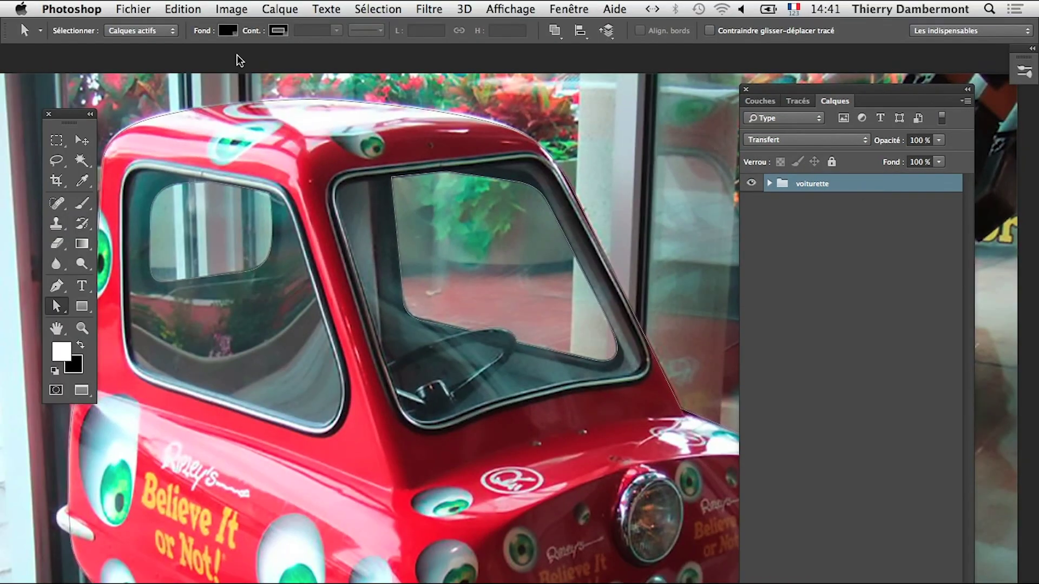
Step: Mask the voiturette group with the selected paths as a new vector mask
{"action": "left_click", "coordinate": [280, 9]}
{"action": "mouse_move", "coordinate": [315, 216]}
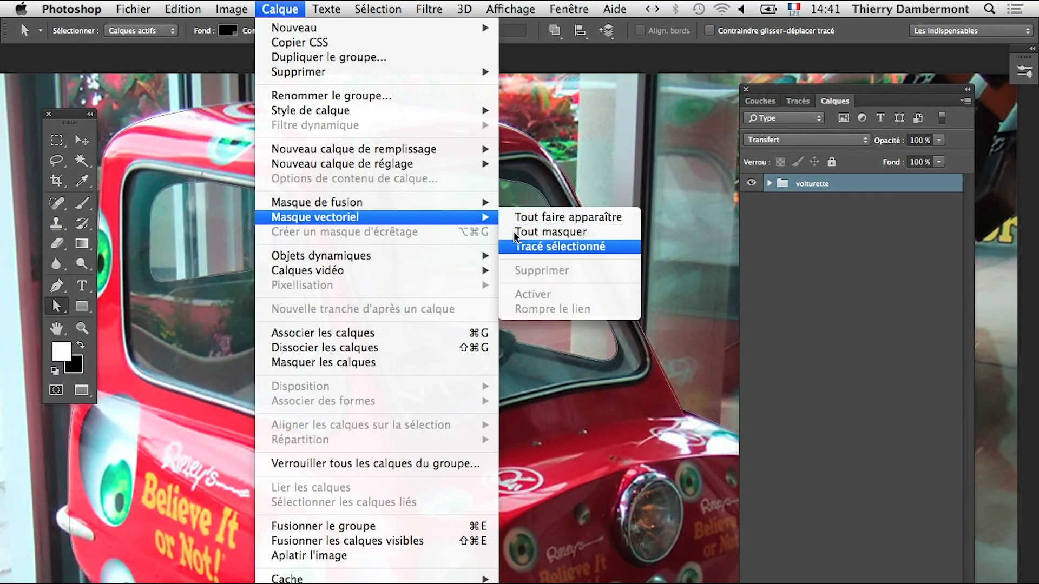
{"action": "left_click", "coordinate": [539, 248]}
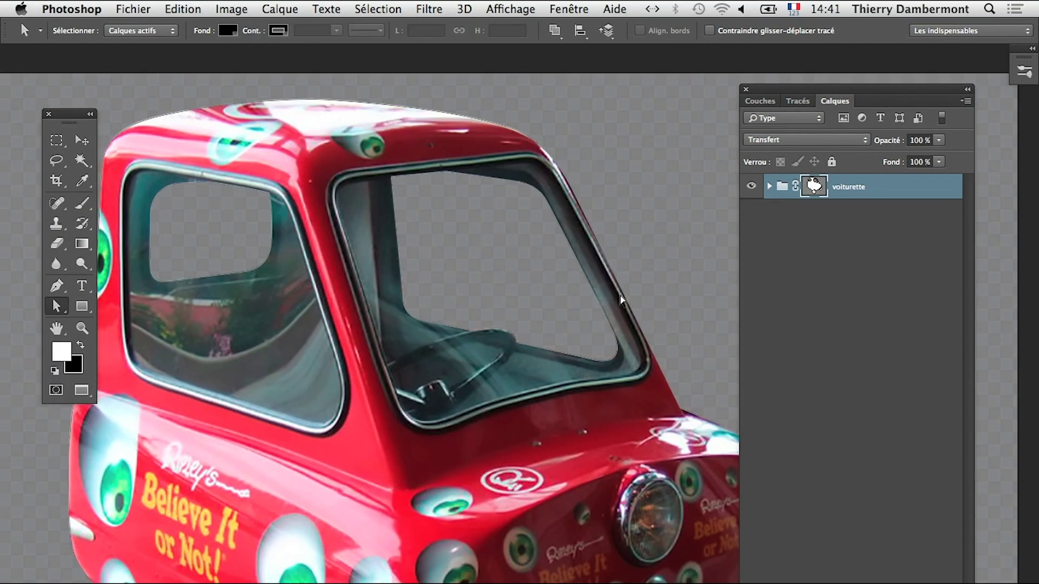
{"action": "key", "text": "ctrl+minus"}
{"action": "left_click_drag", "start_coordinate": [552, 338], "coordinate": [377, 305]}
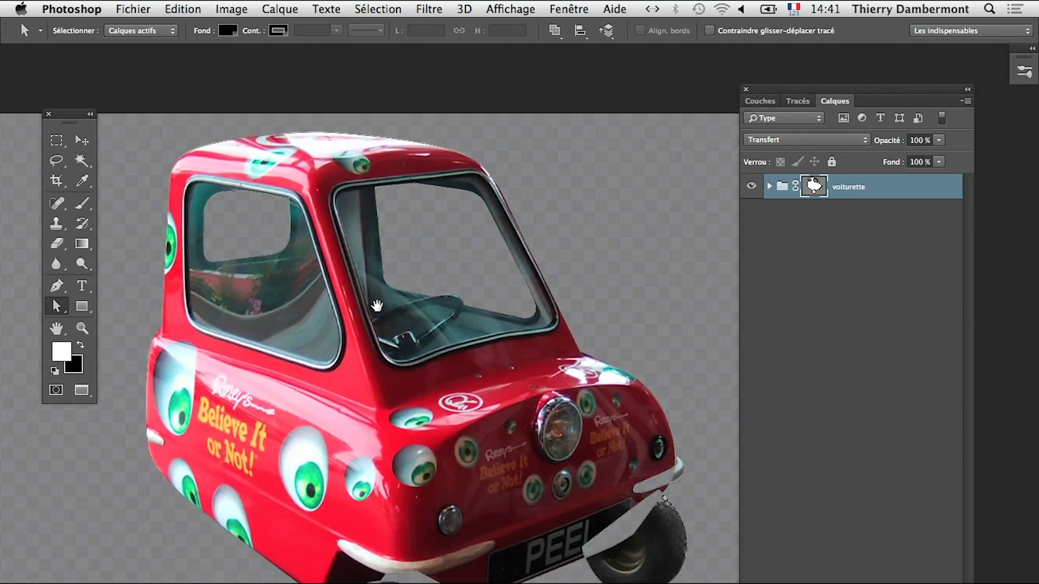
Step: Set the Layers panel options to the largest thumbnail size
{"action": "left_click", "coordinate": [966, 101]}
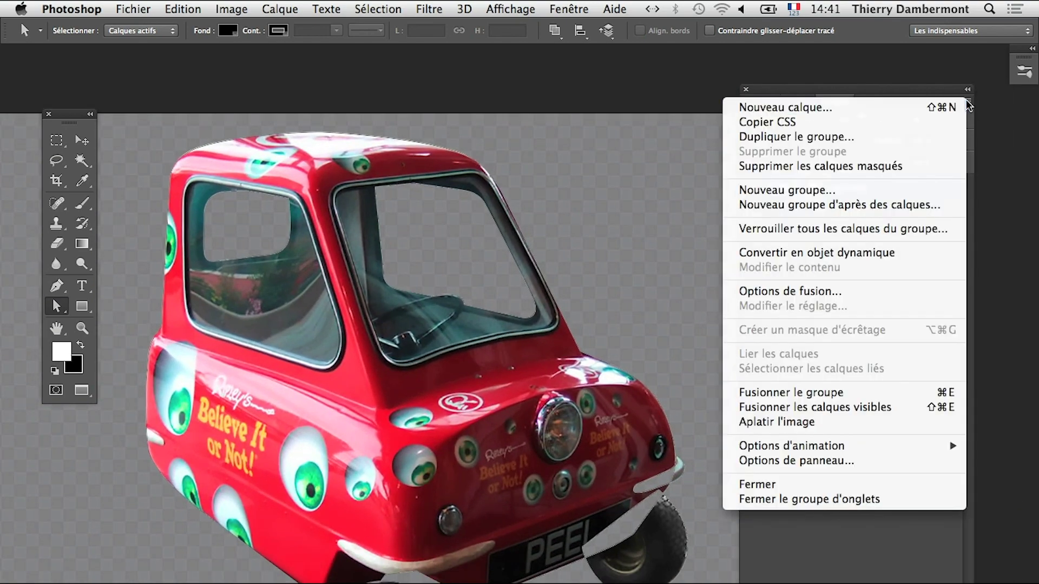
{"action": "left_click", "coordinate": [861, 464]}
{"action": "left_click", "coordinate": [223, 314]}
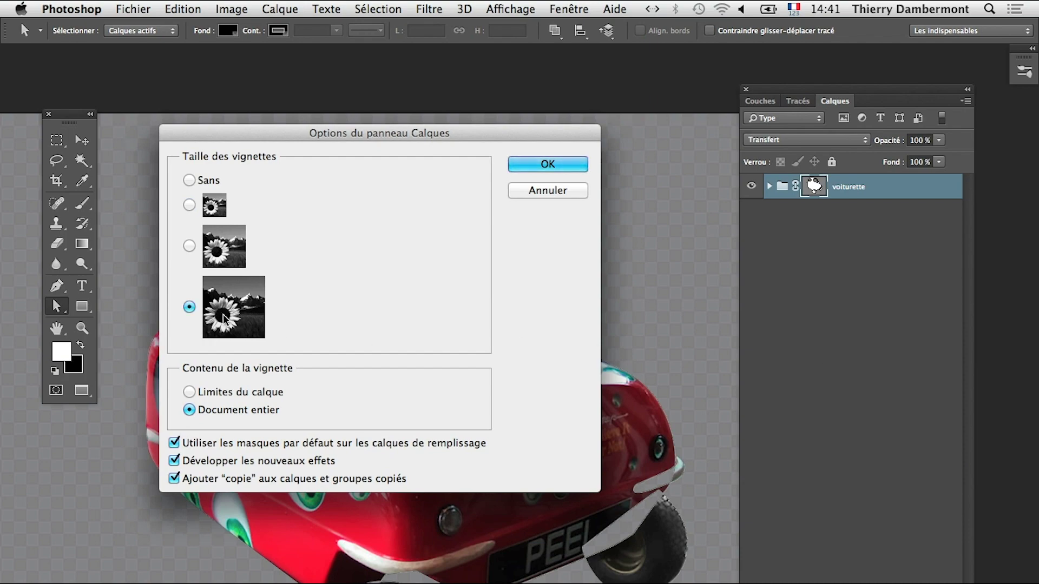
{"action": "left_click", "coordinate": [582, 164]}
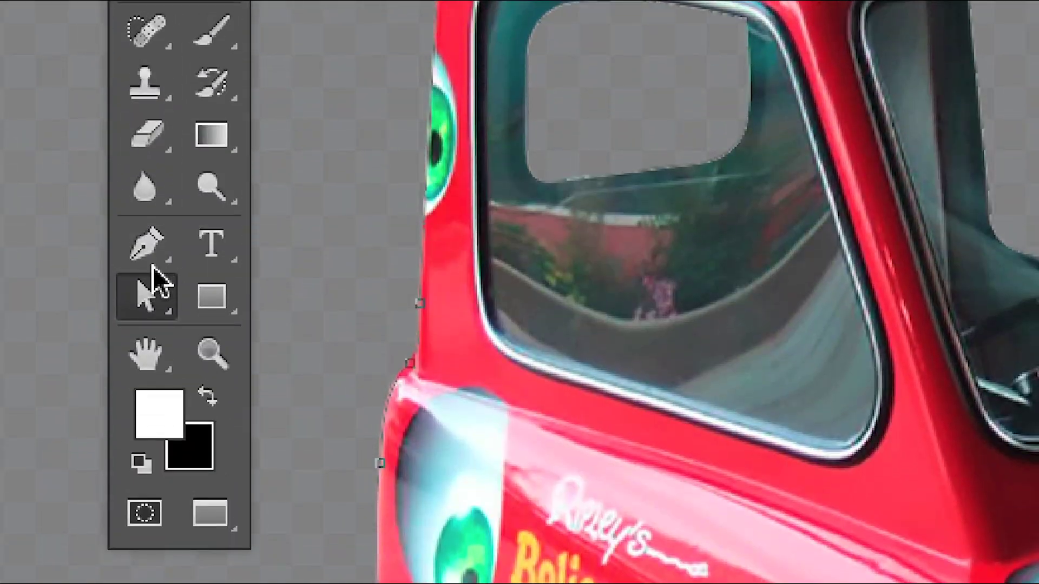
Step: Add an anchor below the side eyes, undo the accidental deletion, and curve the segment inward
{"action": "left_click", "coordinate": [154, 273]}
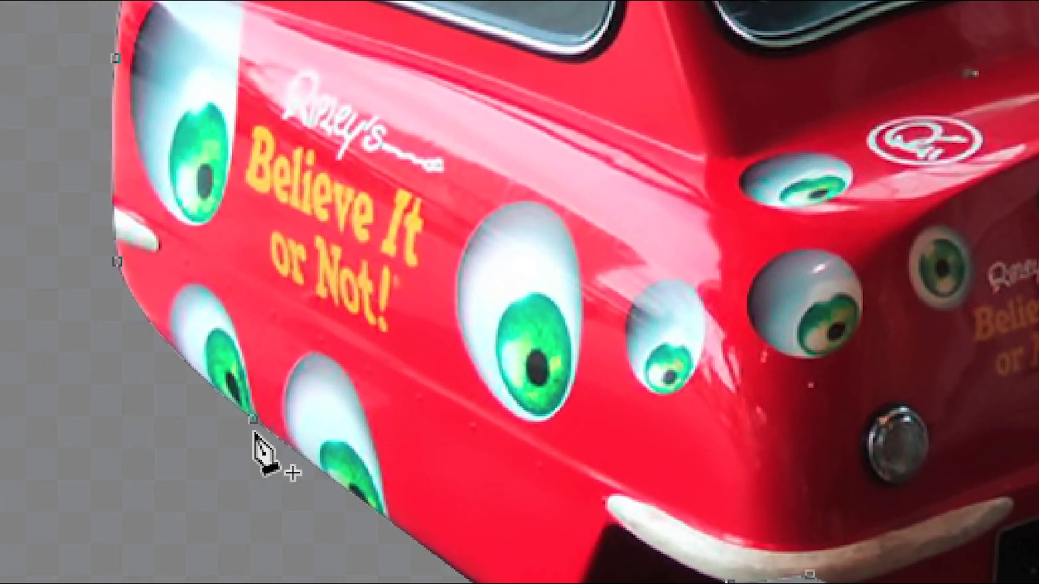
{"action": "left_click", "coordinate": [255, 427]}
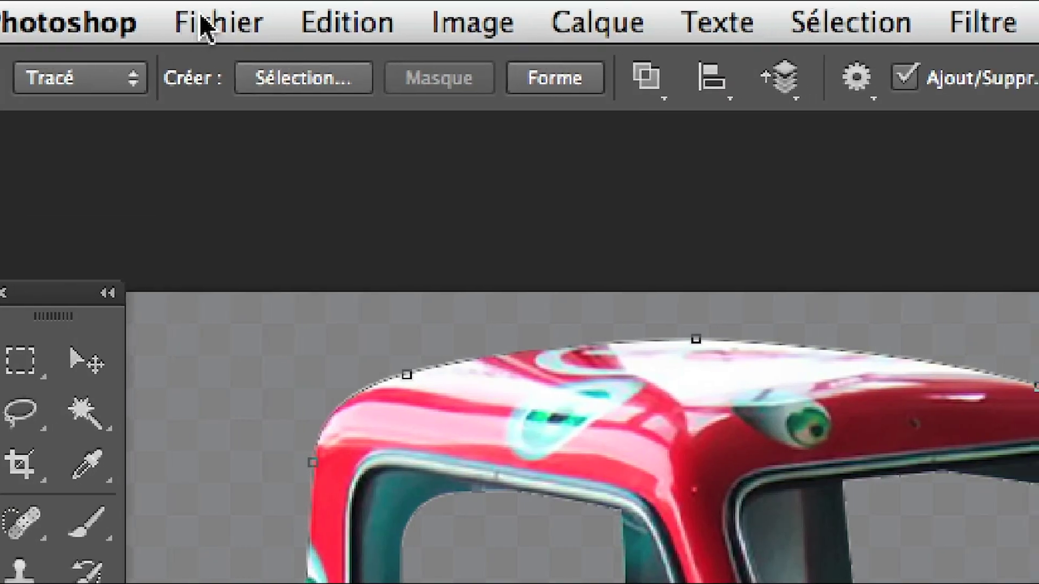
{"action": "left_click", "coordinate": [204, 27]}
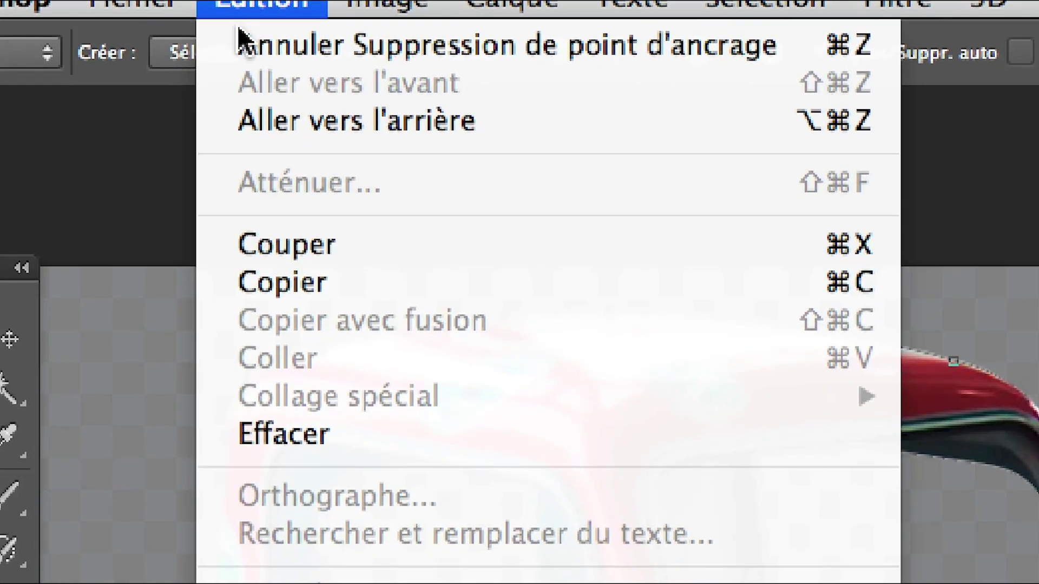
{"action": "left_click", "coordinate": [238, 41]}
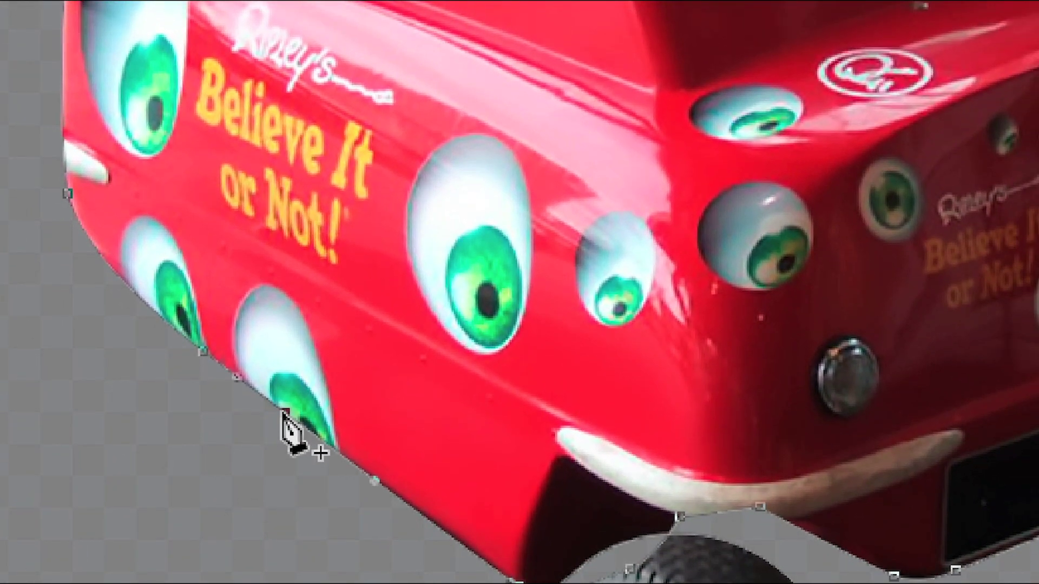
{"action": "left_click", "coordinate": [288, 406], "text": "ctrl"}
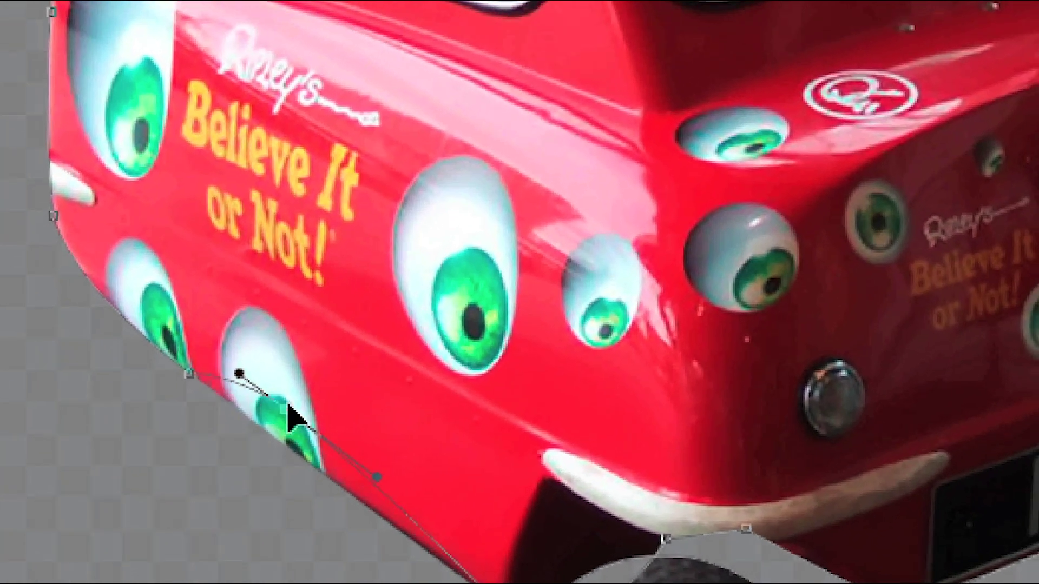
{"action": "left_click_drag", "start_coordinate": [301, 399], "coordinate": [295, 409]}
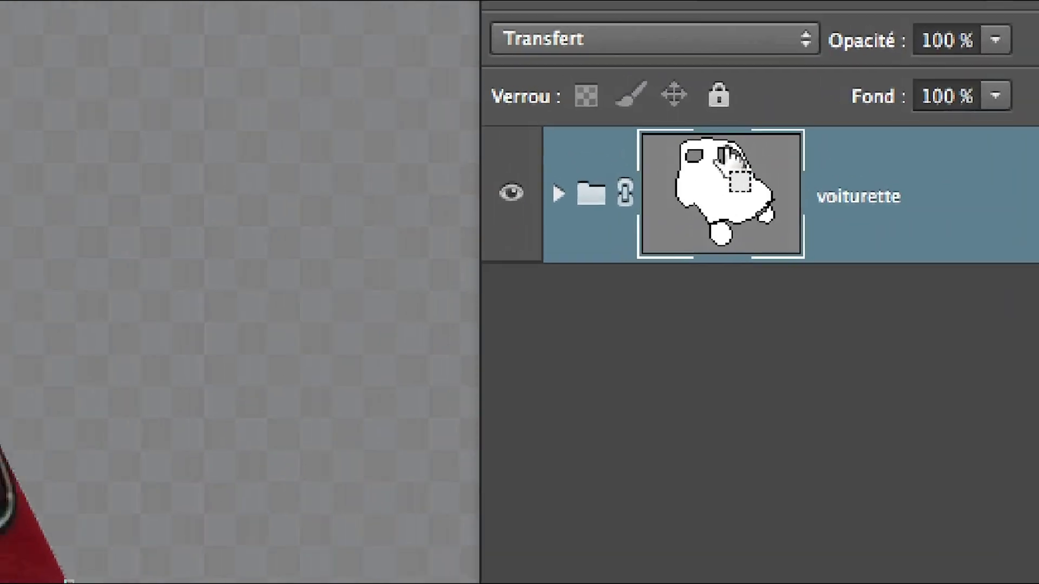
{"action": "left_click_drag", "start_coordinate": [730, 157], "coordinate": [709, 165]}
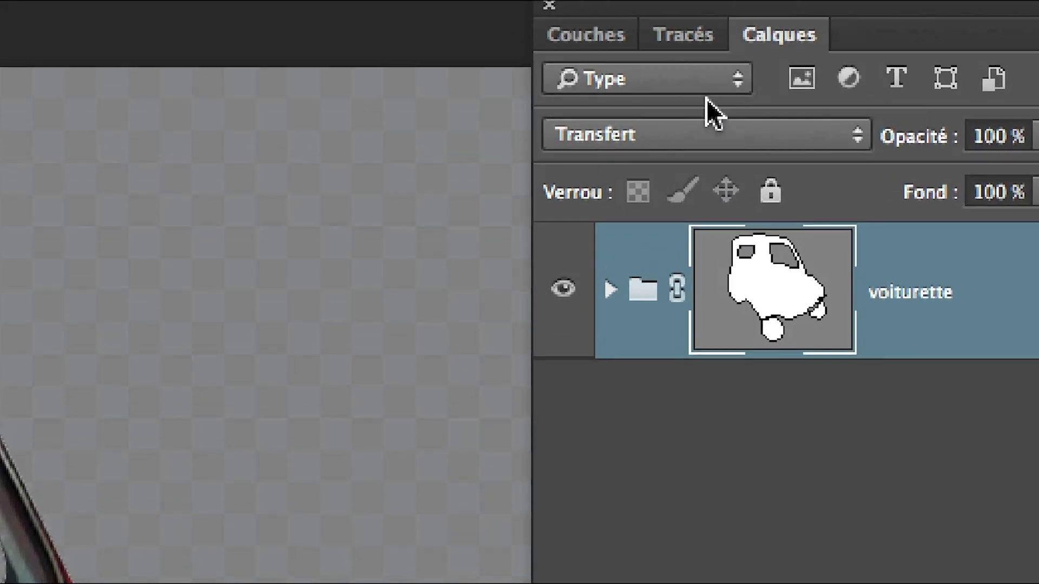
Step: Pull direction handles out of the wheel-arch anchor
{"action": "left_click", "coordinate": [706, 90]}
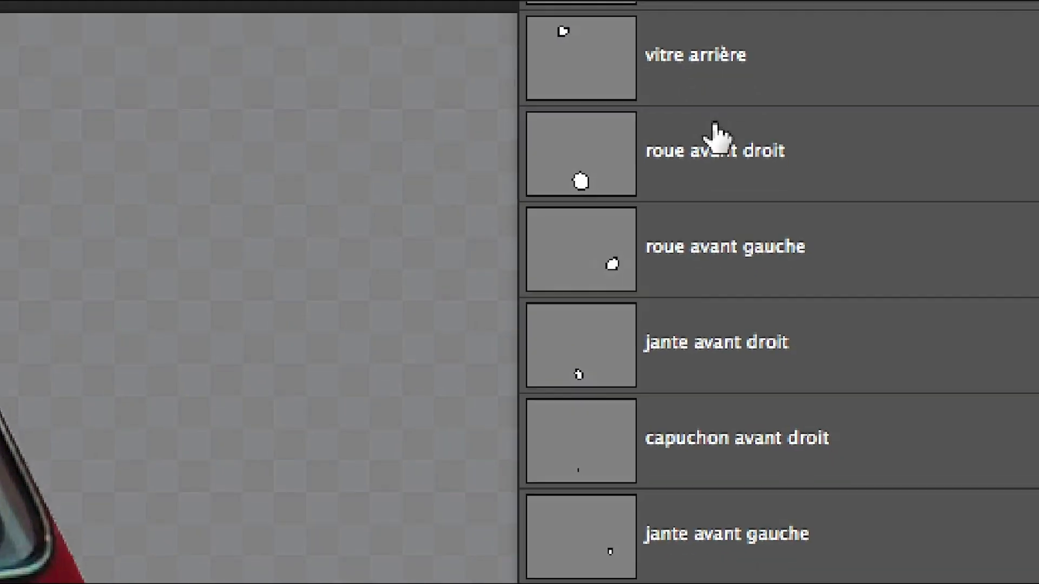
{"action": "scroll", "coordinate": [713, 138], "scroll_direction": "up", "scroll_amount": 3}
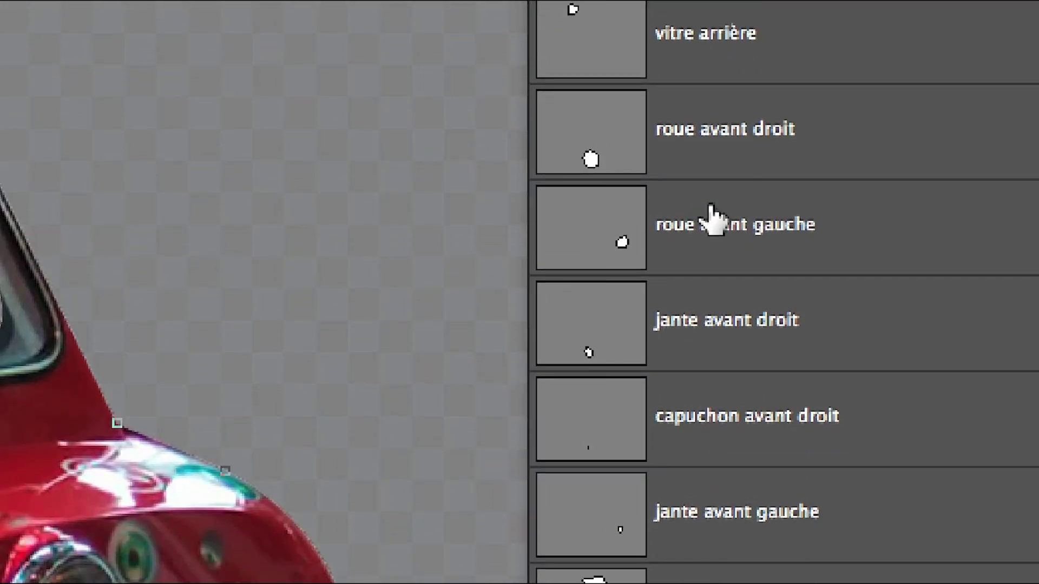
{"action": "left_click", "coordinate": [736, 86]}
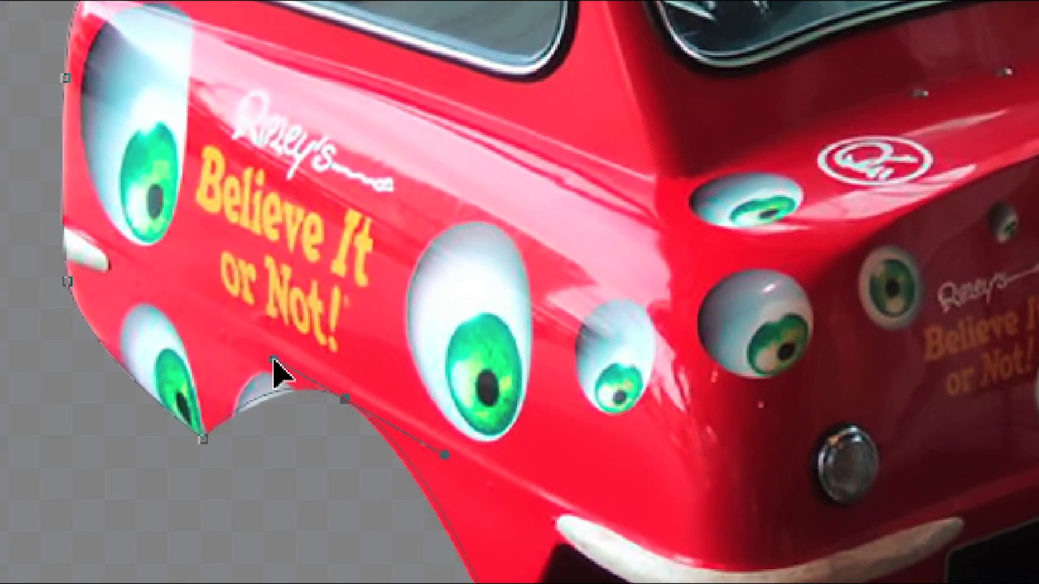
{"action": "left_click_drag", "start_coordinate": [296, 372], "coordinate": [268, 373]}
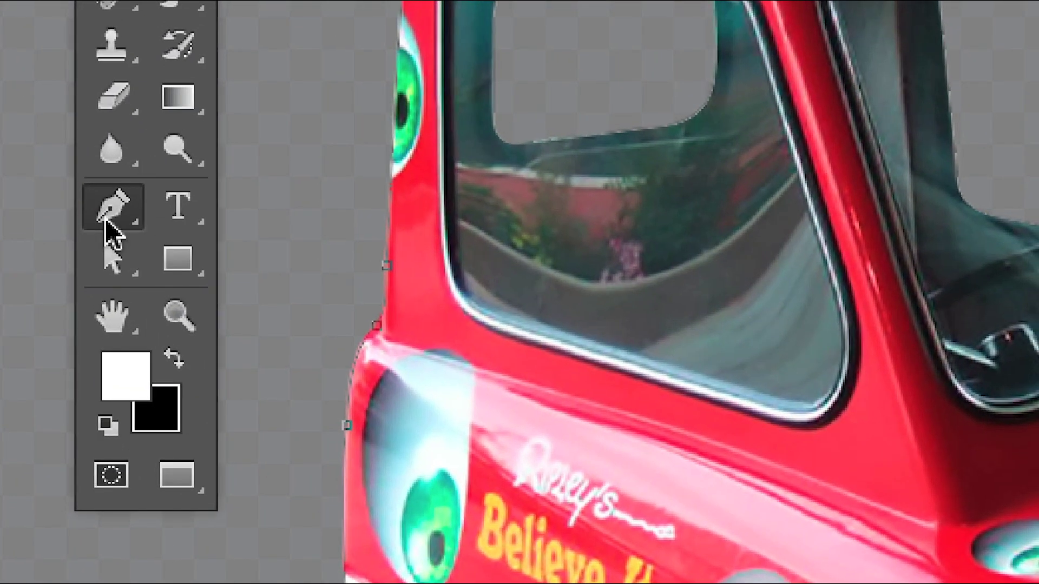
Step: Smooth both wheel-arch corner anchors with the Convert Point tool
{"action": "right_click", "coordinate": [111, 230]}
{"action": "left_click", "coordinate": [239, 348]}
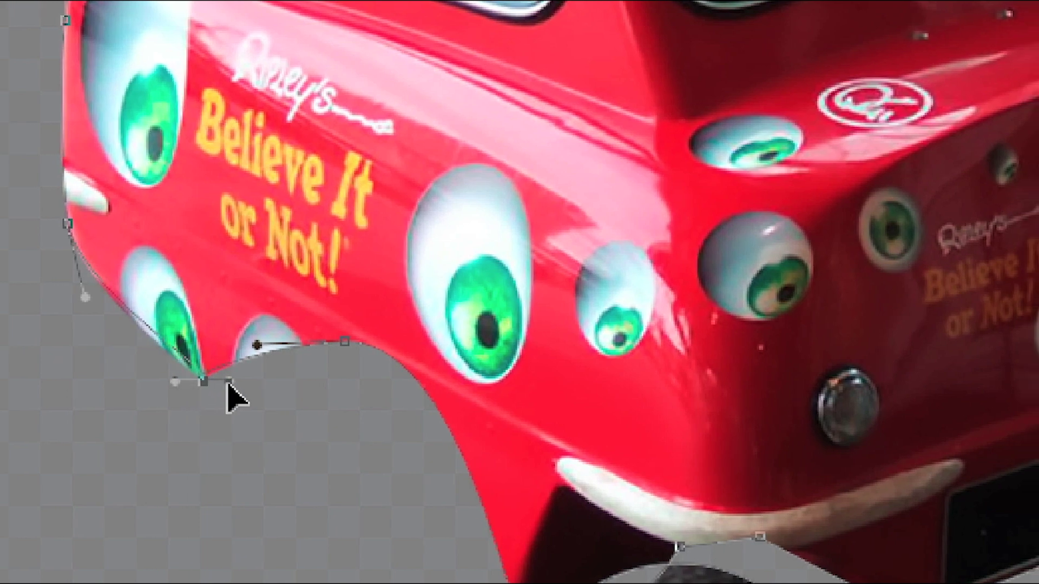
{"action": "left_click_drag", "start_coordinate": [217, 379], "coordinate": [208, 382]}
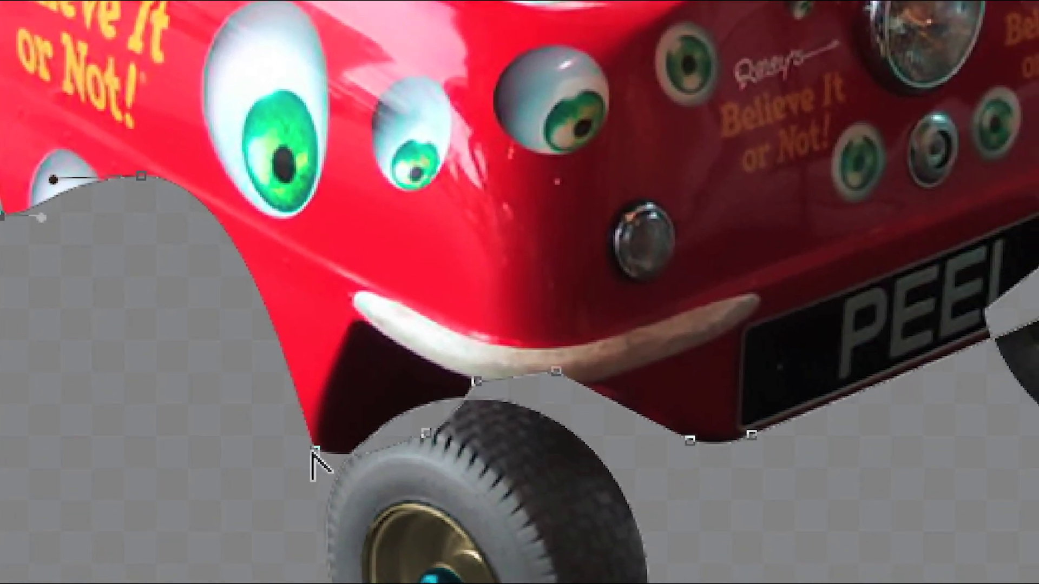
{"action": "left_click_drag", "start_coordinate": [314, 449], "coordinate": [300, 444]}
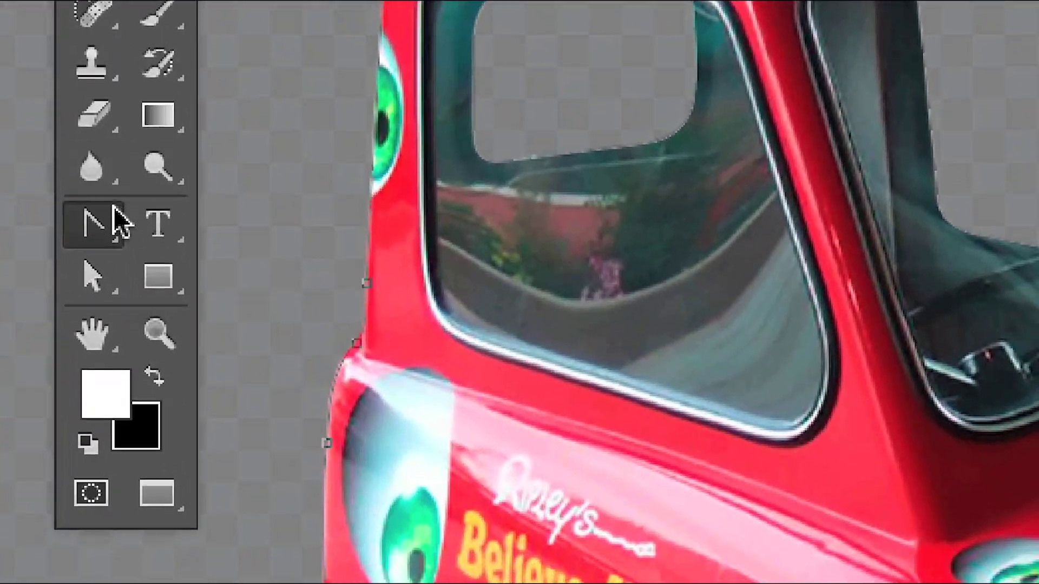
{"action": "left_click", "coordinate": [94, 279]}
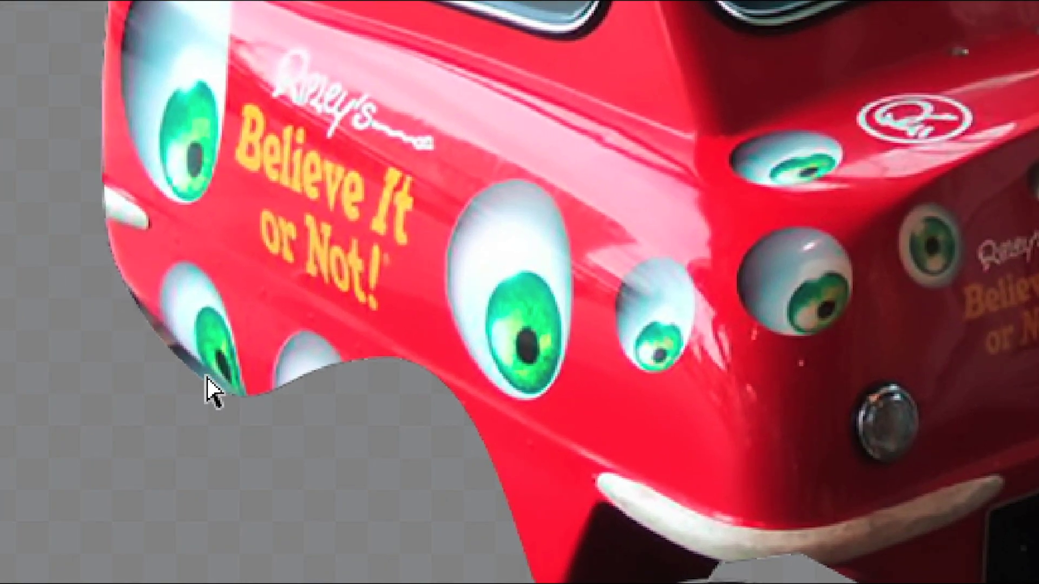
{"action": "left_click", "coordinate": [208, 378]}
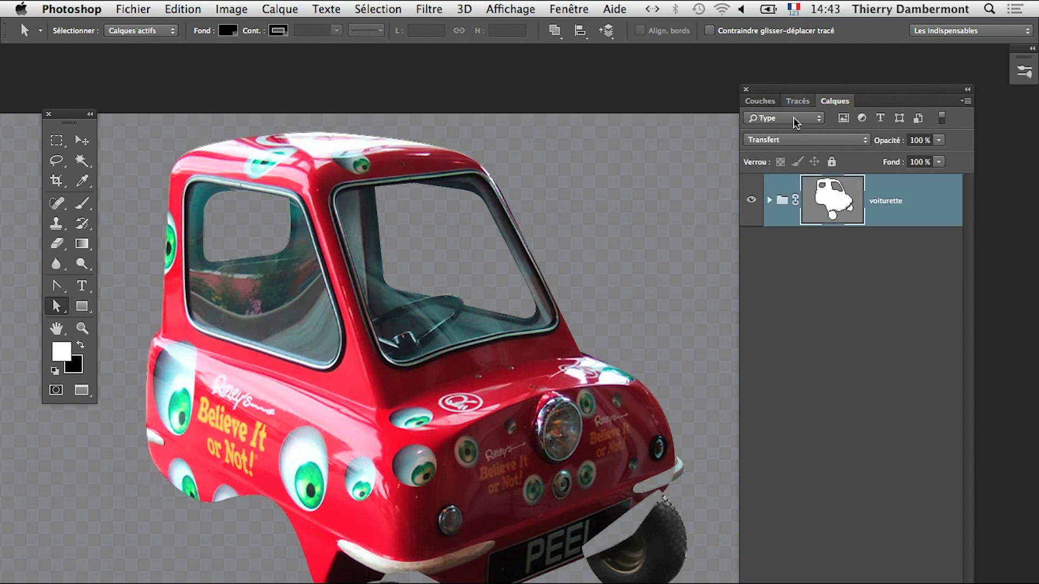
Step: Save the document as microcar-sans-decor-02.psd in Photoshop format
{"action": "left_click", "coordinate": [797, 102]}
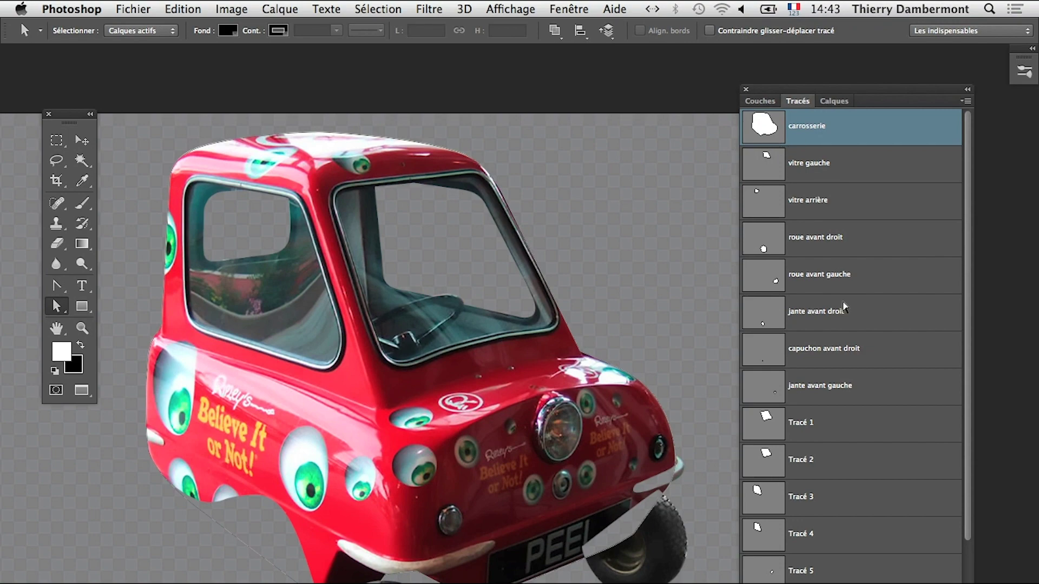
{"action": "left_click", "coordinate": [133, 8]}
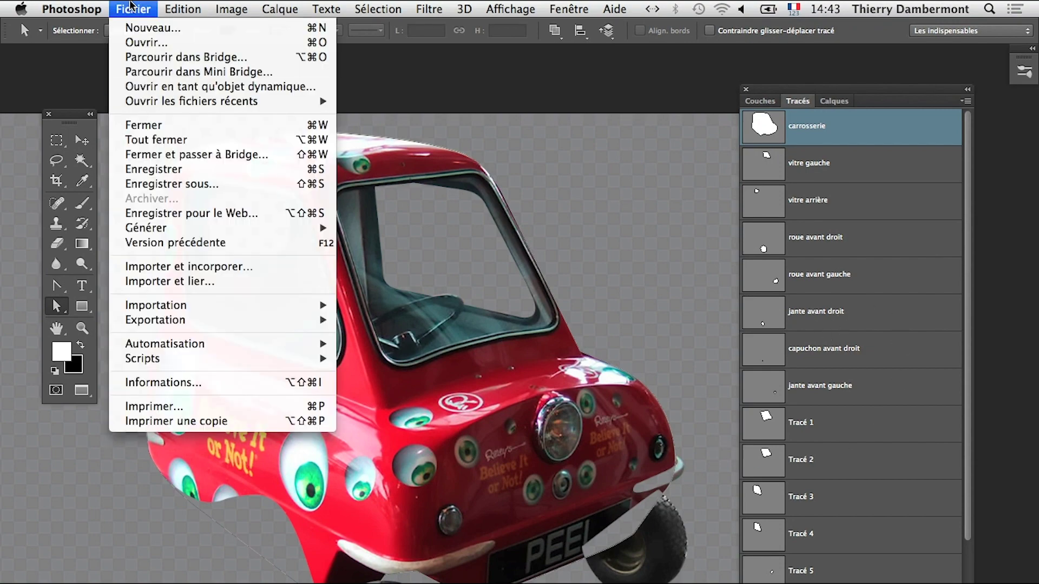
{"action": "left_click", "coordinate": [197, 185]}
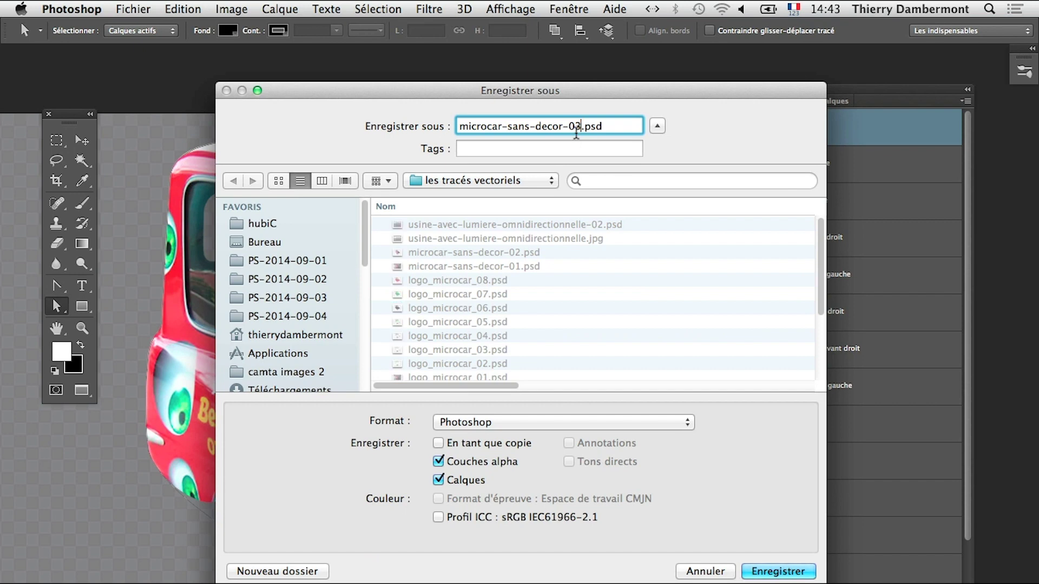
{"action": "key", "text": "Return"}
{"action": "key", "text": "Return"}
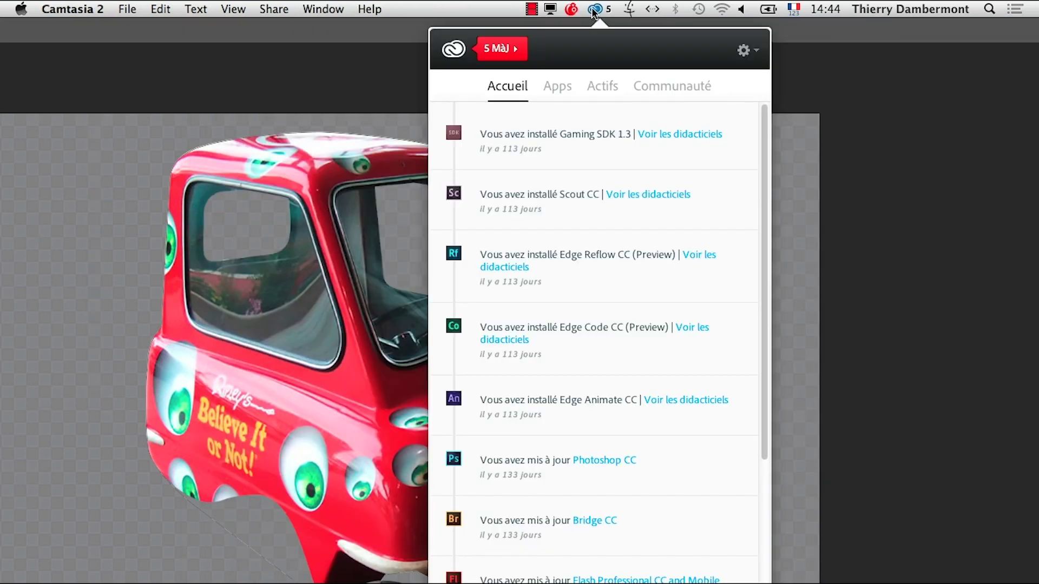
{"action": "left_click", "coordinate": [594, 12]}
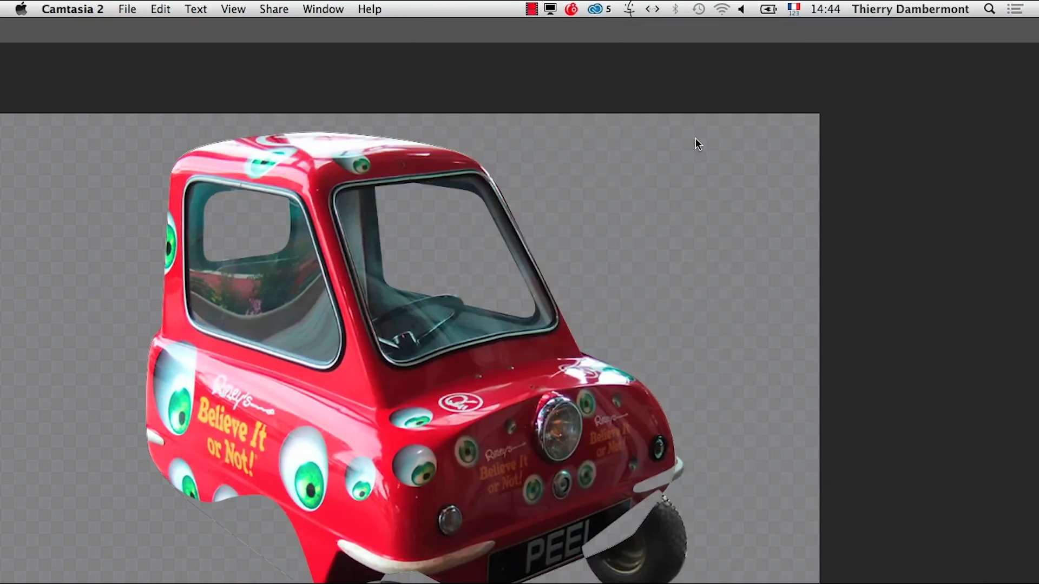
{"action": "key", "text": "super+Tab"}
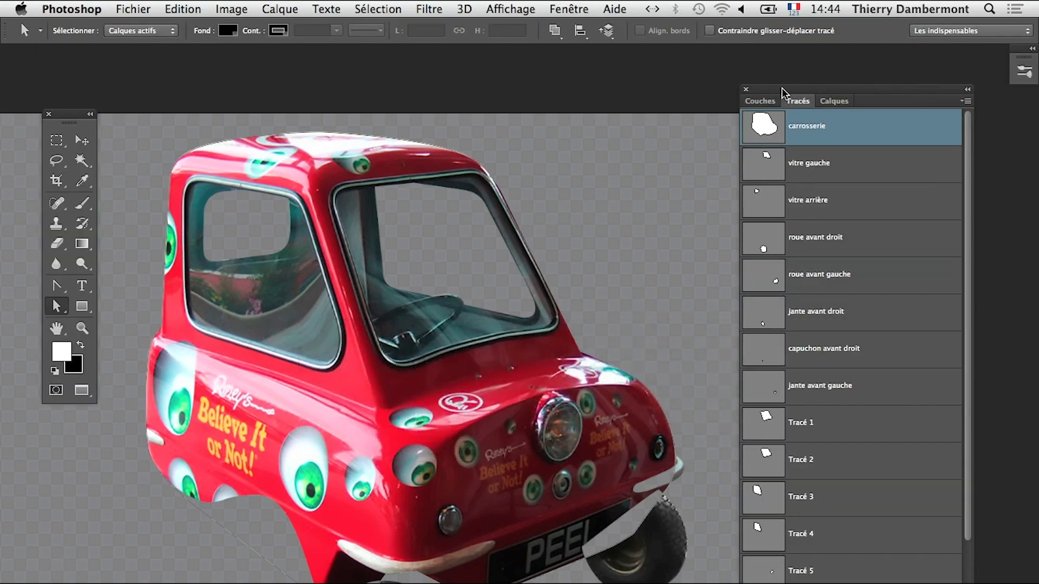
Step: Scroll around the car and clear the current selection outline
{"action": "left_click", "coordinate": [834, 101]}
{"action": "scroll", "coordinate": [506, 574], "scroll_direction": "up", "scroll_amount": 1}
{"action": "scroll", "coordinate": [506, 575], "scroll_direction": "up", "scroll_amount": 1}
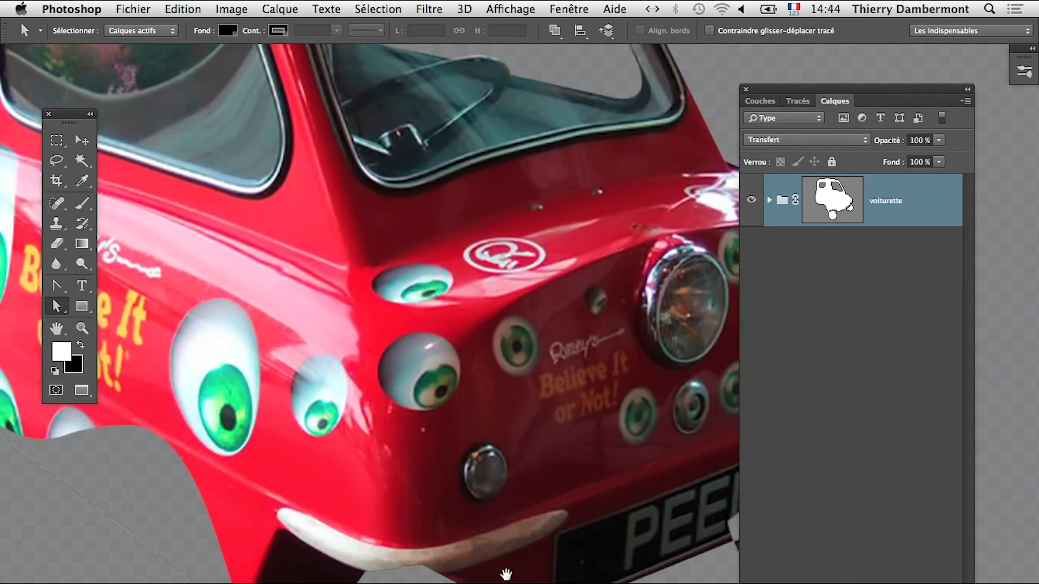
{"action": "scroll", "coordinate": [506, 574], "scroll_direction": "down", "scroll_amount": 2}
{"action": "scroll", "coordinate": [475, 538], "scroll_direction": "right", "scroll_amount": 2}
{"action": "scroll", "coordinate": [475, 413], "scroll_direction": "up", "scroll_amount": 3}
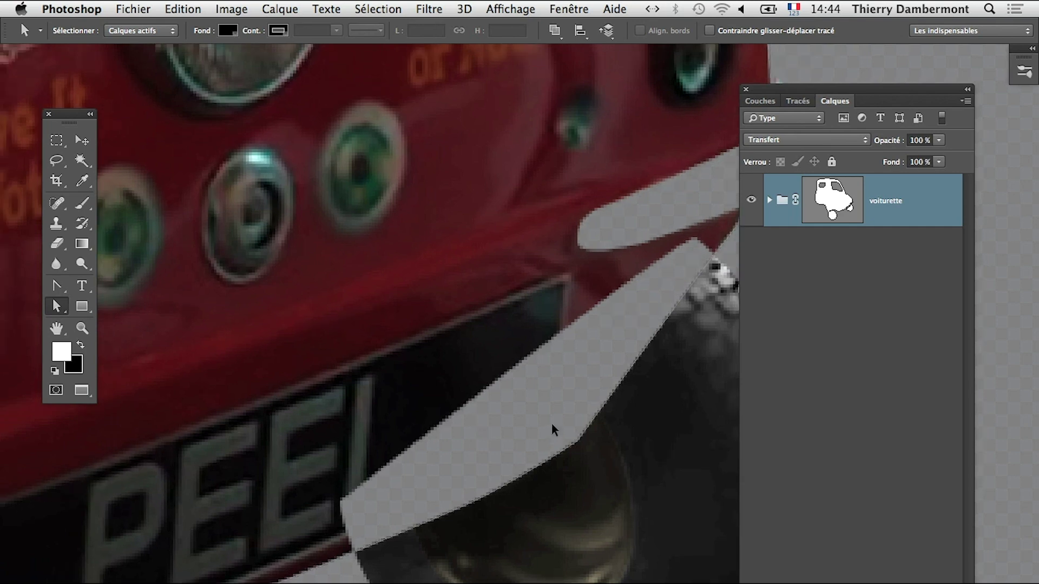
{"action": "scroll", "coordinate": [552, 427], "scroll_direction": "down", "scroll_amount": 1}
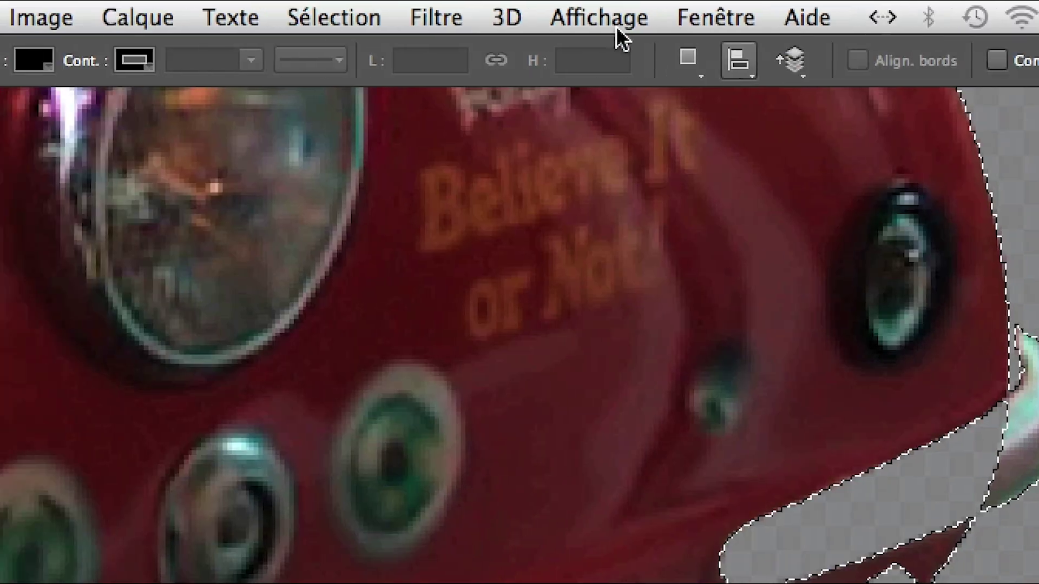
{"action": "left_click", "coordinate": [334, 17]}
{"action": "left_click", "coordinate": [378, 76]}
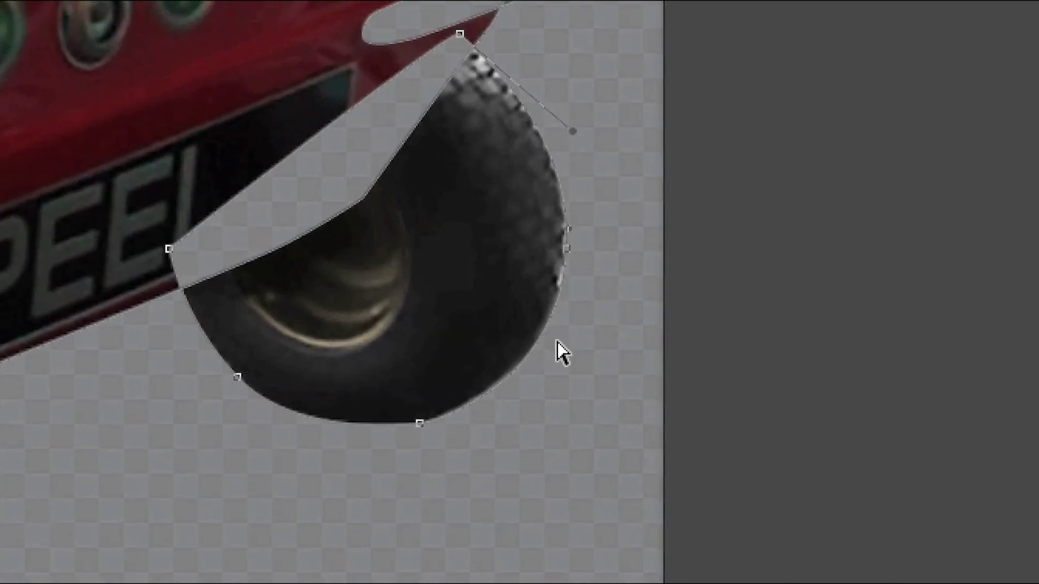
Step: Deselect and reselect the front tyre path to inspect its overlap with the body
{"action": "left_click", "coordinate": [552, 338]}
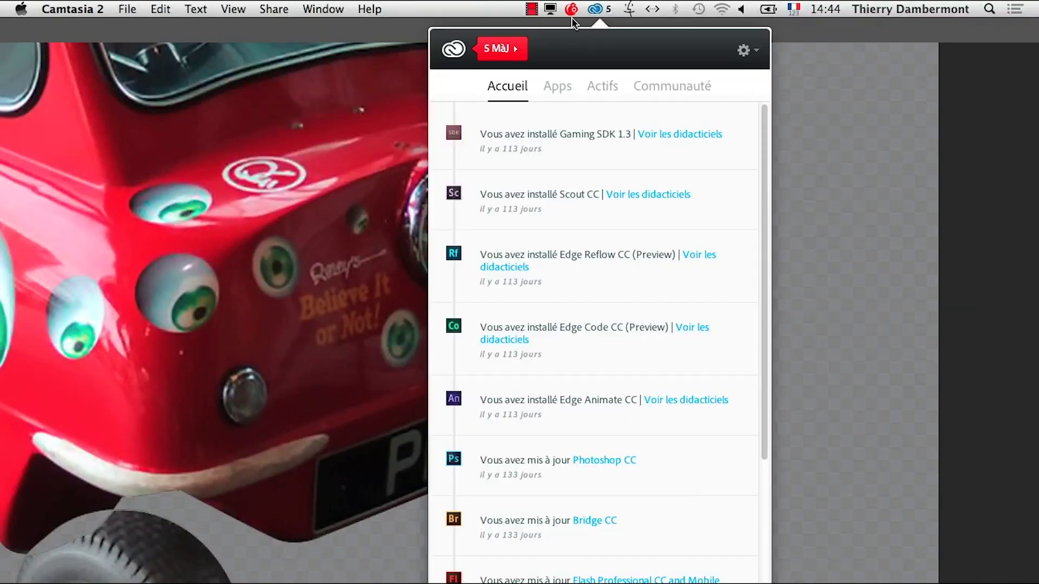
{"action": "left_click", "coordinate": [594, 8]}
{"action": "left_click", "coordinate": [278, 55]}
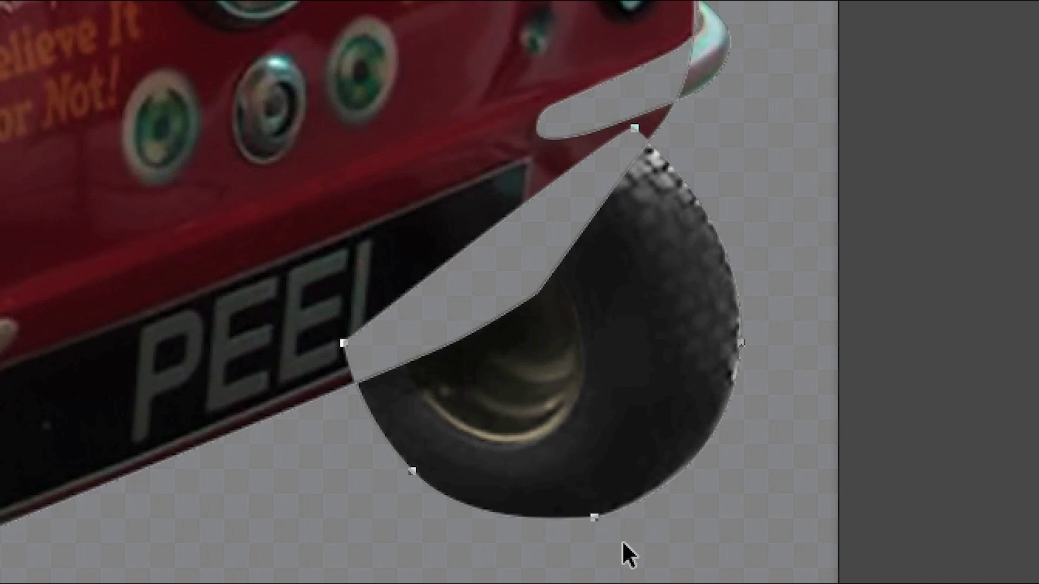
{"action": "left_click", "coordinate": [624, 546]}
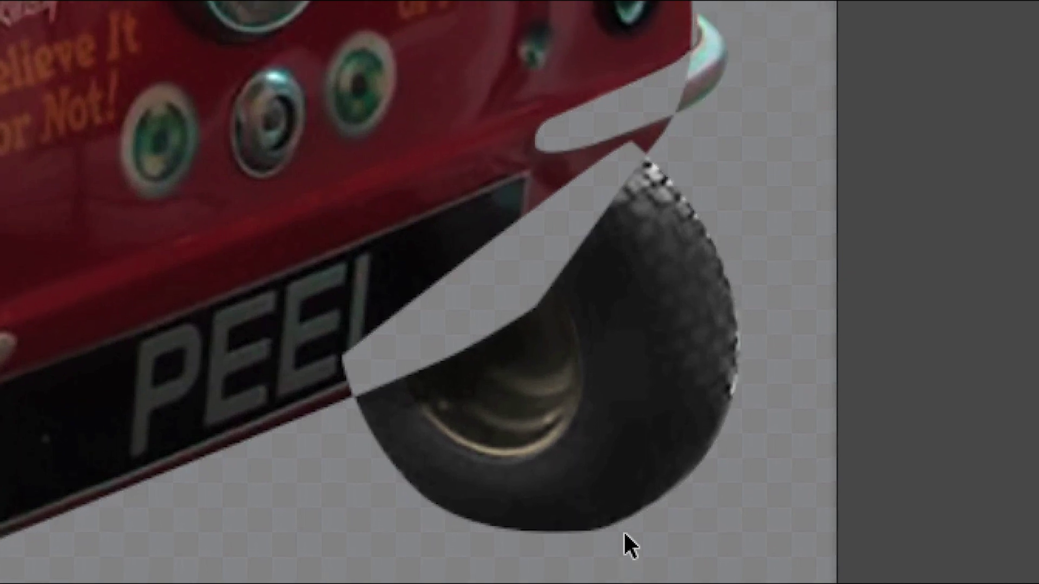
{"action": "left_click", "coordinate": [625, 523]}
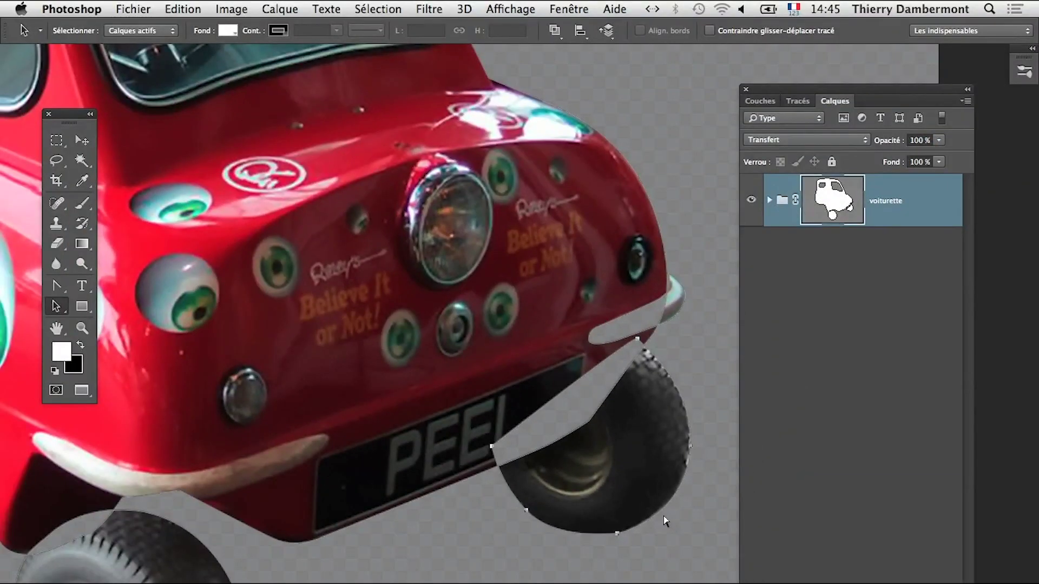
Step: Set the front tyre path to Combine Shapes so it merges with the body
{"action": "key", "text": "super+Tab"}
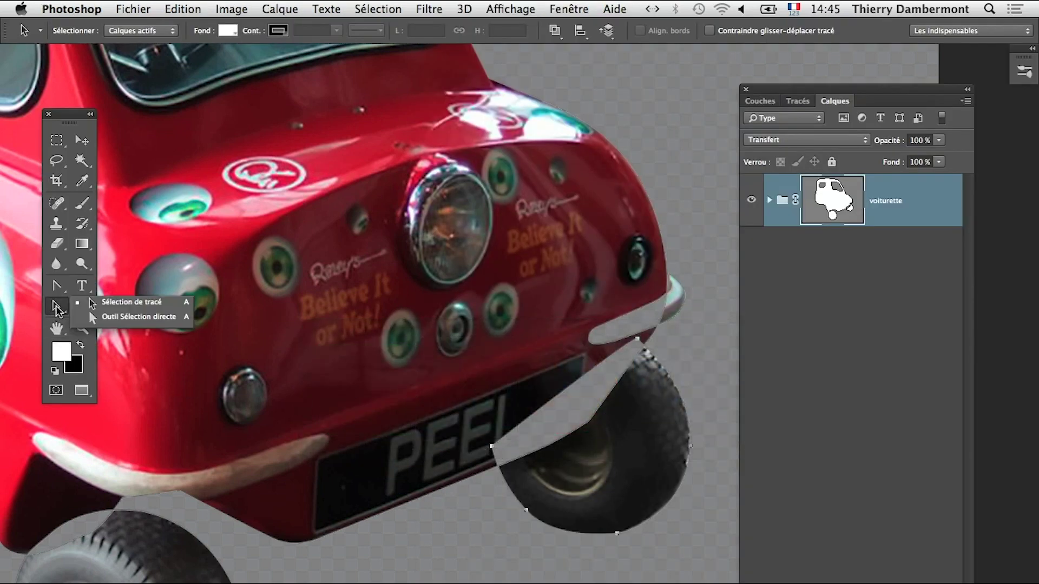
{"action": "left_click", "coordinate": [130, 316]}
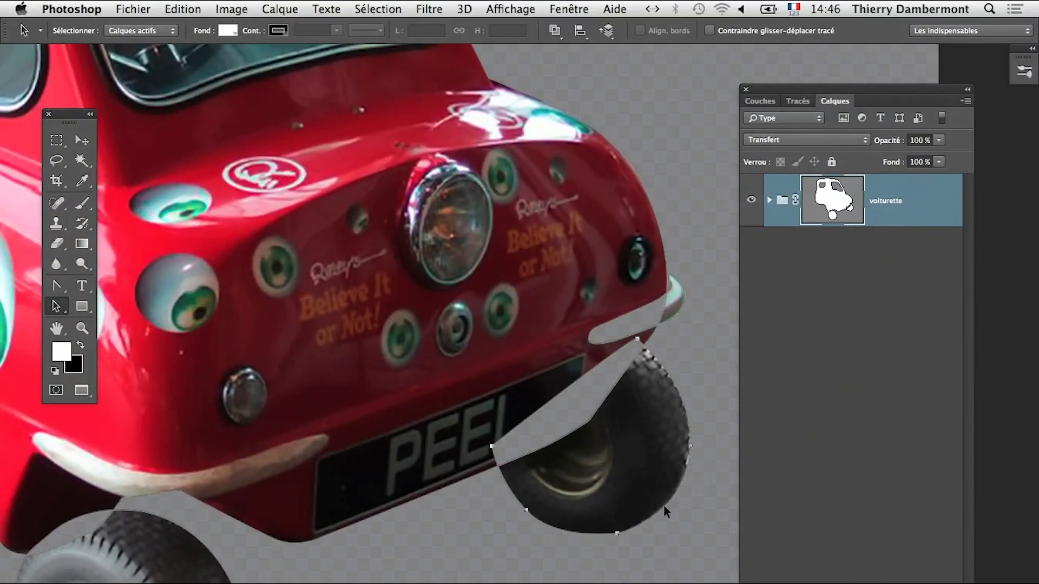
{"action": "mouse_move", "coordinate": [584, 387]}
{"action": "left_mouse_down"}
{"action": "mouse_move", "coordinate": [509, 357]}
{"action": "mouse_move", "coordinate": [476, 317]}
{"action": "left_mouse_up"}
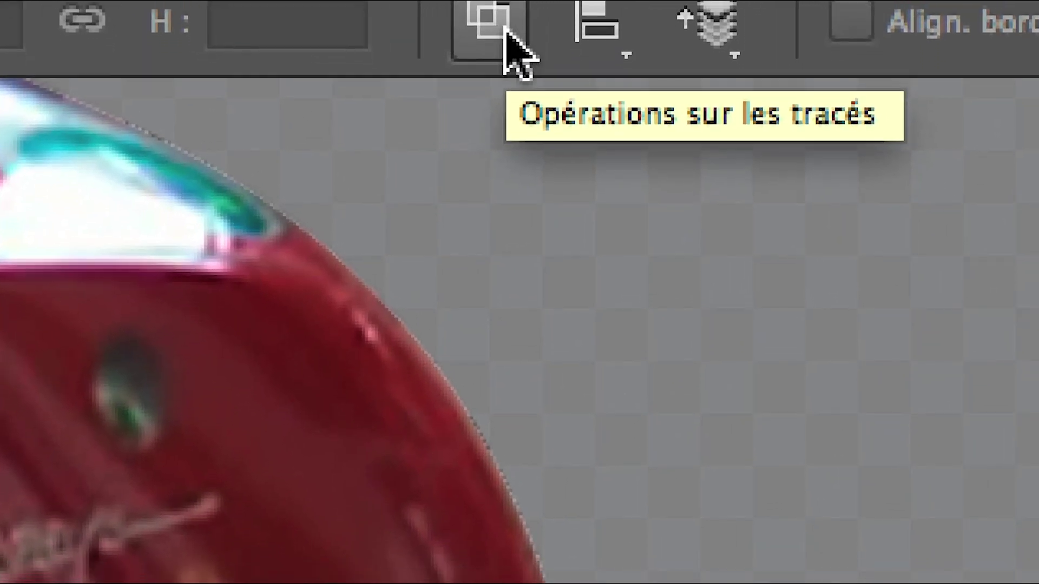
{"action": "left_click", "coordinate": [490, 28]}
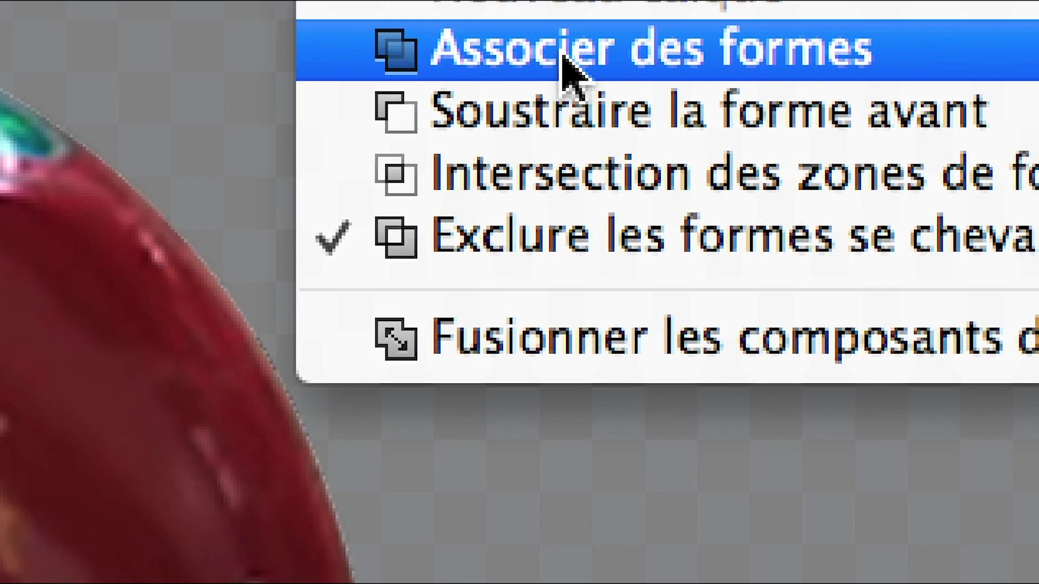
{"action": "left_click", "coordinate": [563, 57]}
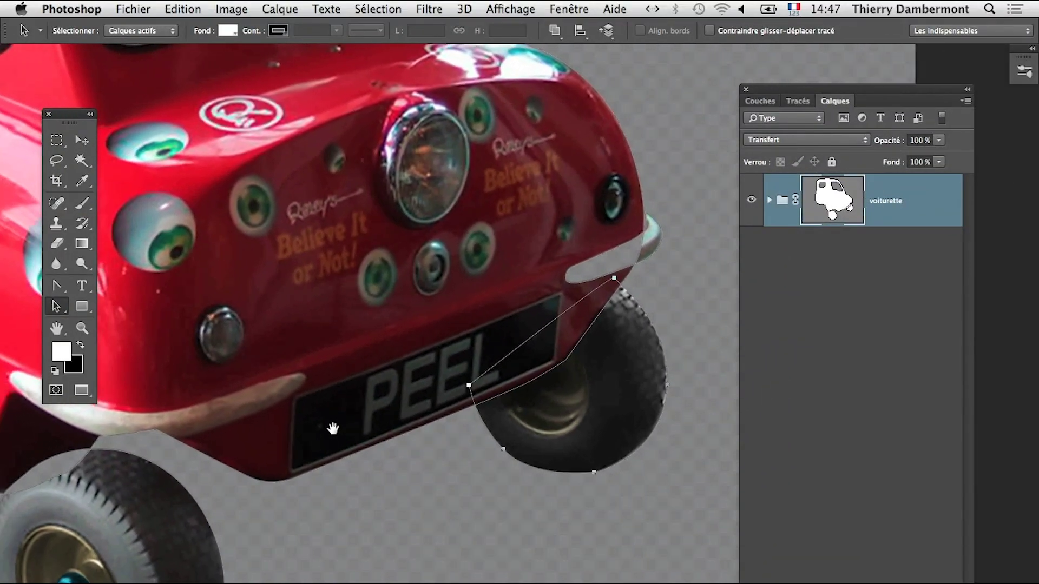
Step: Zoom out to the whole car and marquee-select the window outline paths
{"action": "left_click_drag", "start_coordinate": [333, 429], "coordinate": [384, 422]}
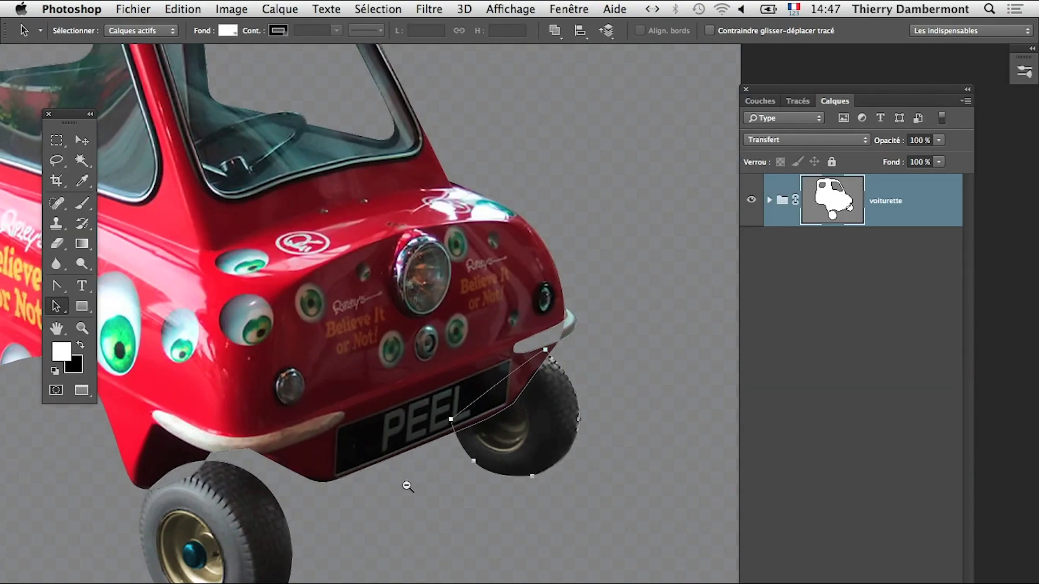
{"action": "left_click", "coordinate": [407, 486]}
{"action": "left_click_drag", "start_coordinate": [359, 493], "coordinate": [459, 491]}
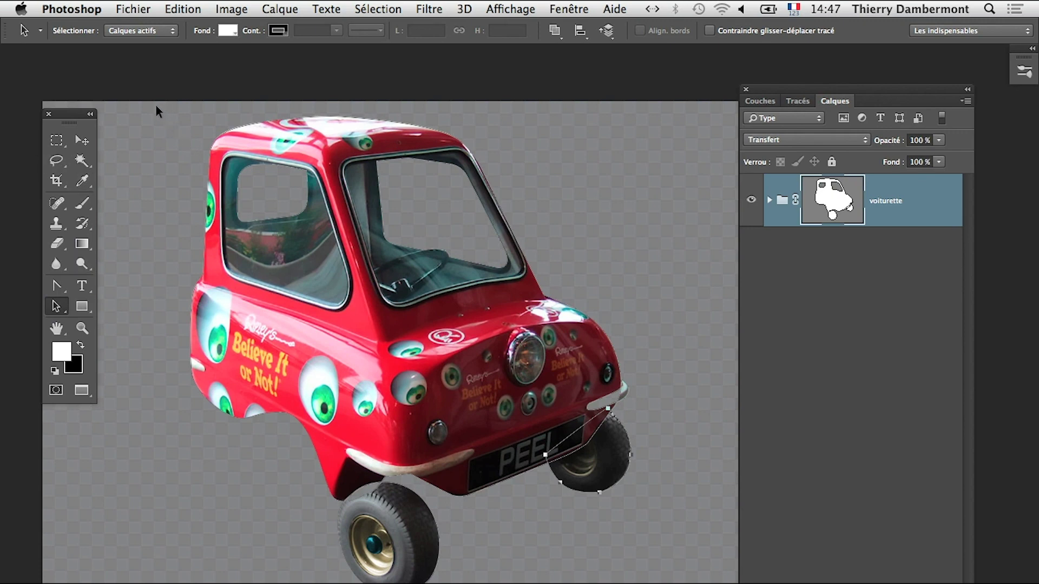
{"action": "left_click_drag", "start_coordinate": [156, 107], "coordinate": [674, 581]}
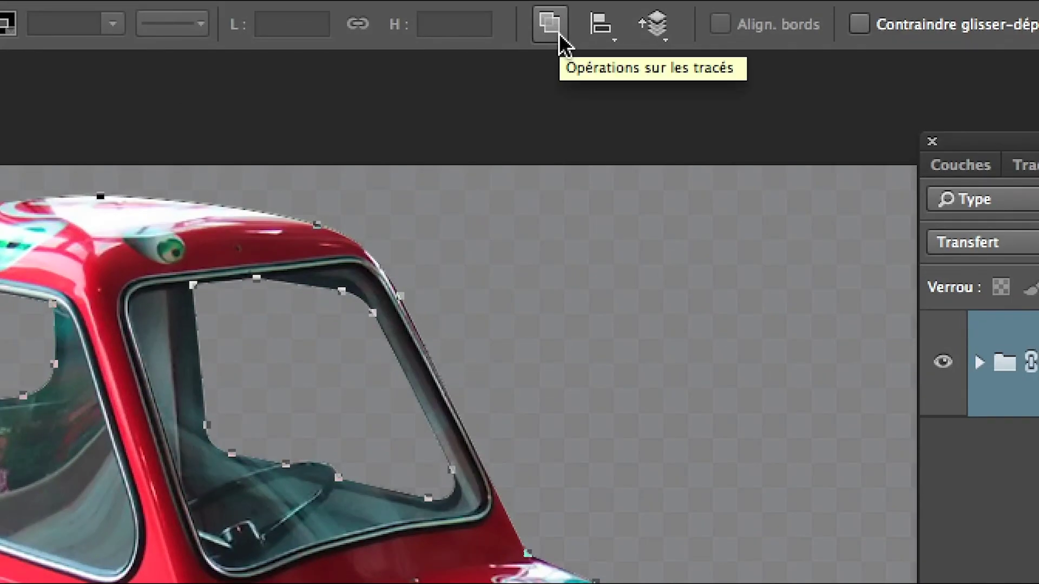
Step: Select the windshield and rear-window paths and set them to Exclude Overlapping Shapes
{"action": "left_click", "coordinate": [559, 35]}
{"action": "left_click", "coordinate": [578, 54]}
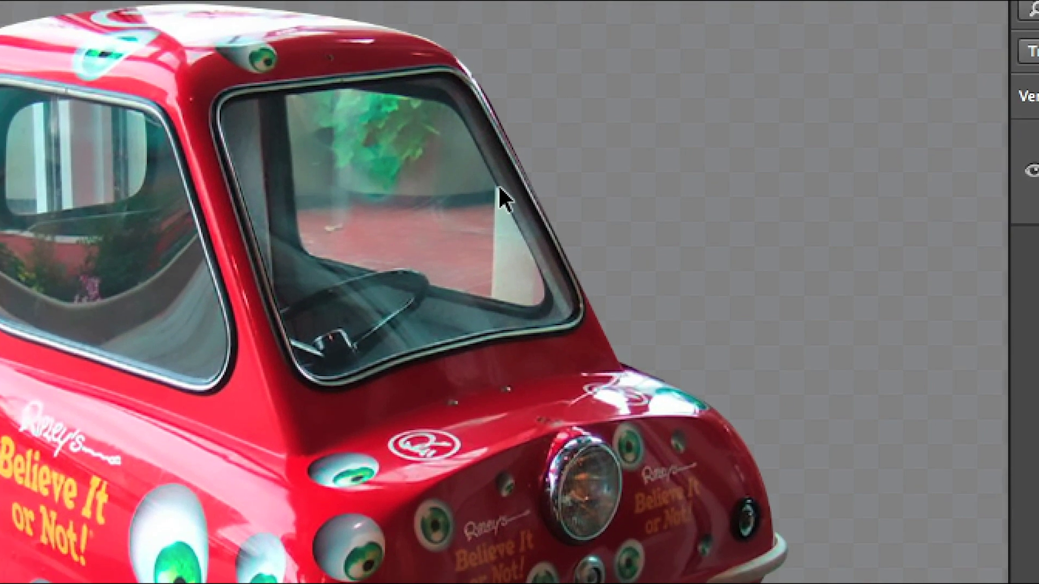
{"action": "left_click", "coordinate": [503, 195]}
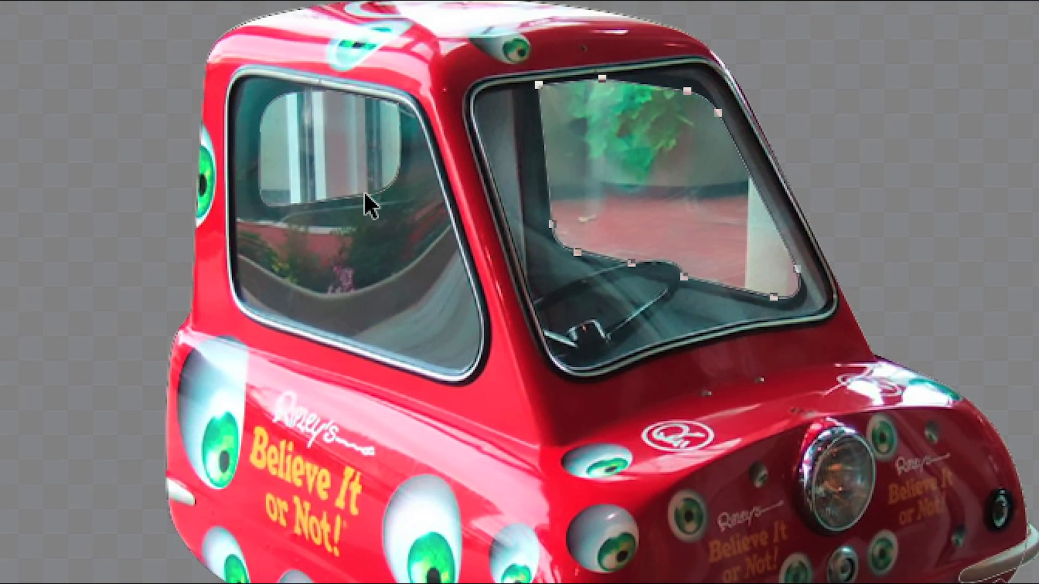
{"action": "left_click", "coordinate": [365, 195]}
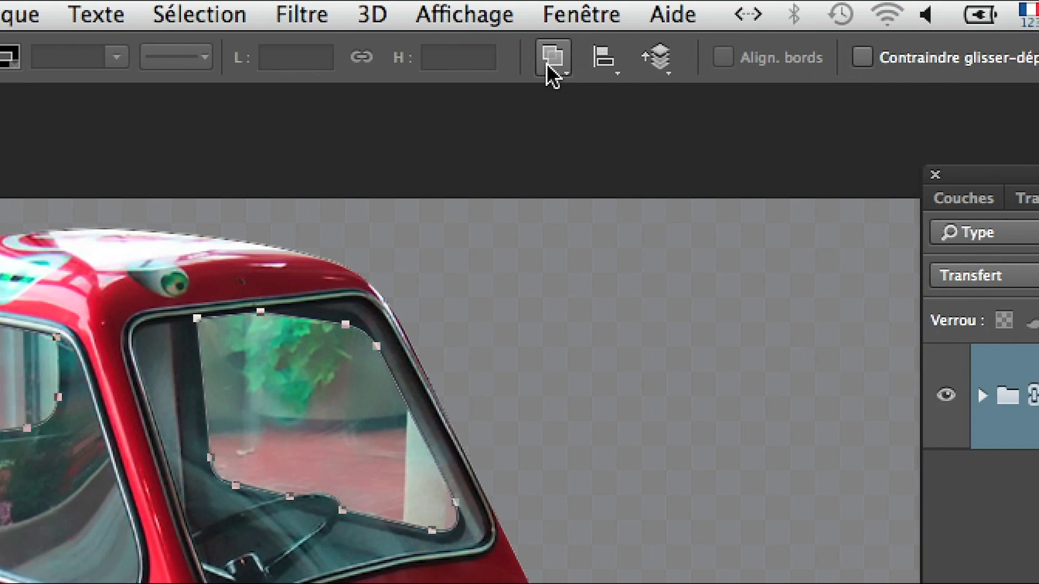
{"action": "left_click", "coordinate": [548, 64]}
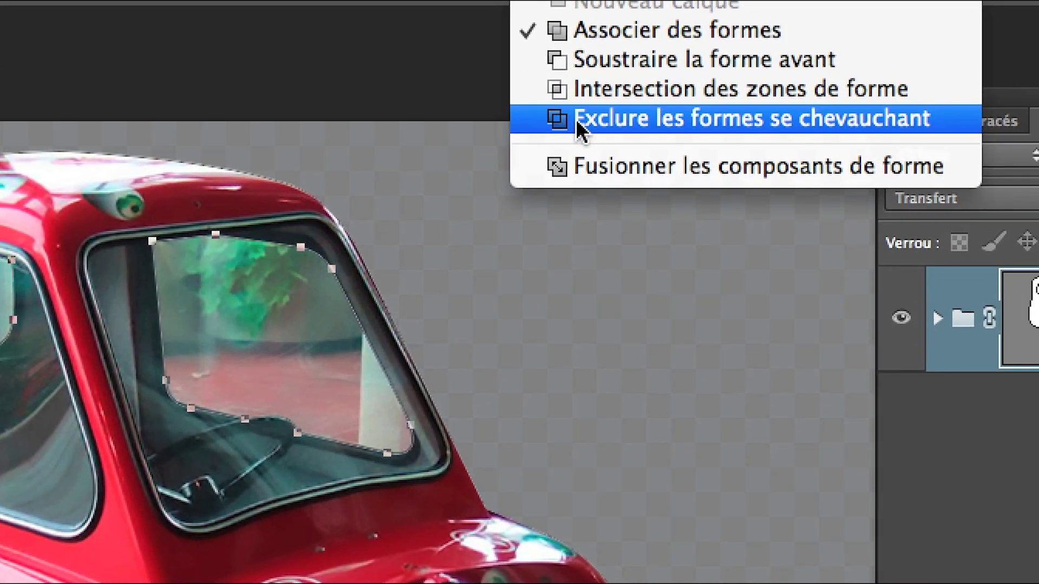
{"action": "left_click", "coordinate": [578, 126]}
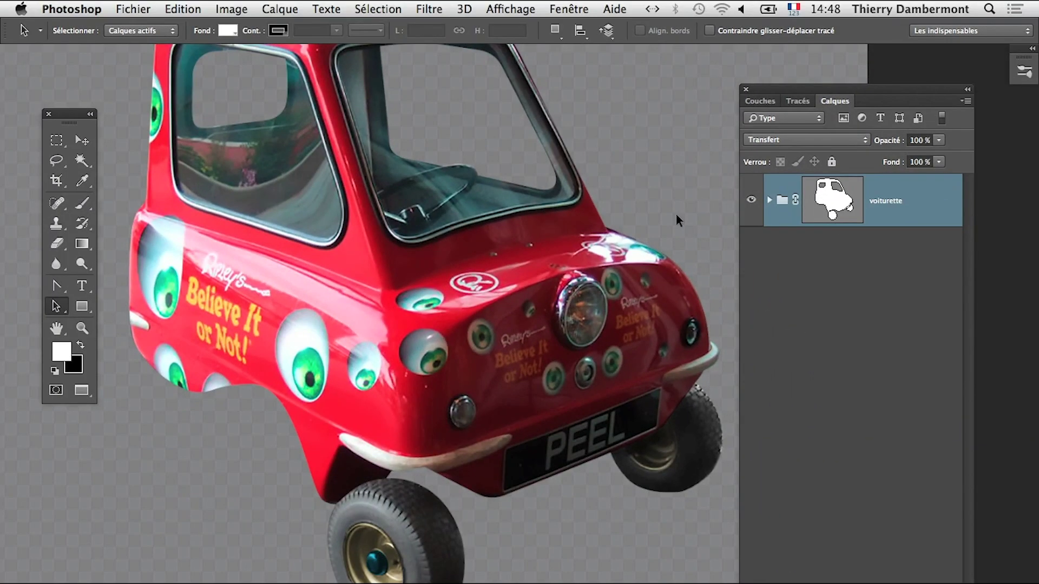
Step: Zoom out, recentre the car, and confirm the windows stay on Exclude Overlapping Shapes
{"action": "key", "text": "ctrl+minus"}
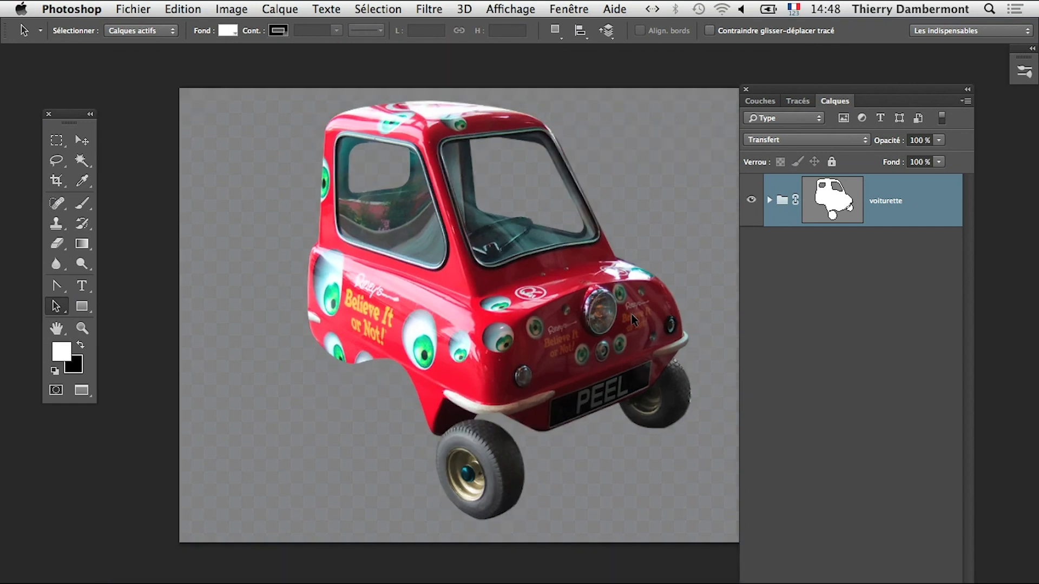
{"action": "left_click_drag", "start_coordinate": [556, 330], "coordinate": [464, 337]}
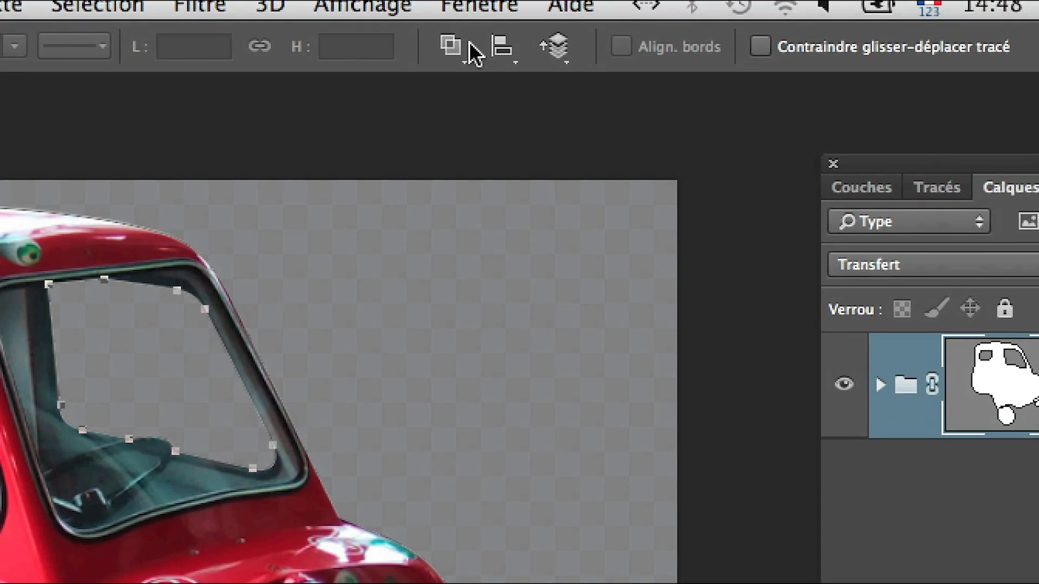
{"action": "left_click", "coordinate": [464, 44]}
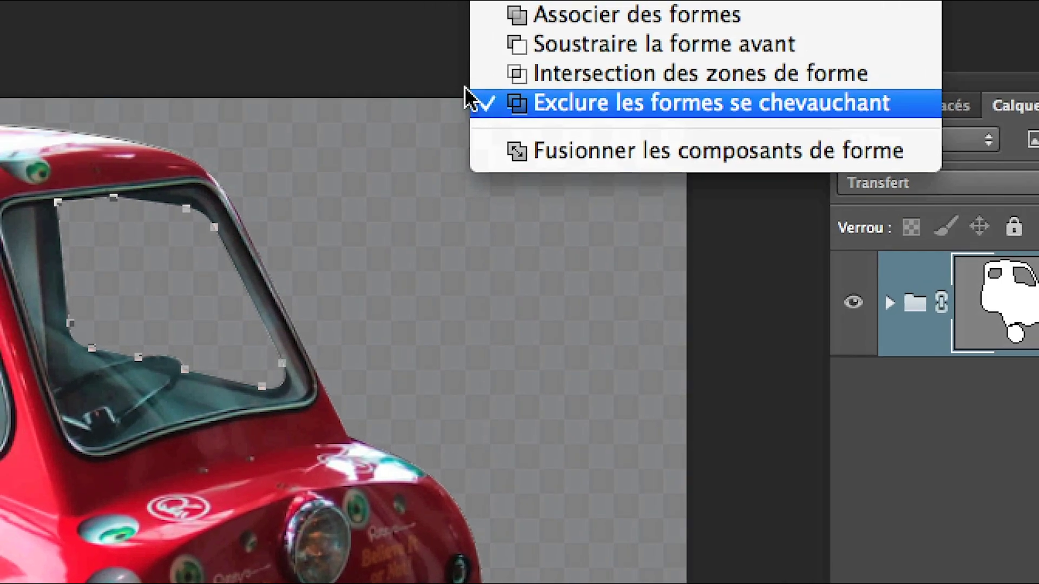
{"action": "left_click", "coordinate": [500, 92]}
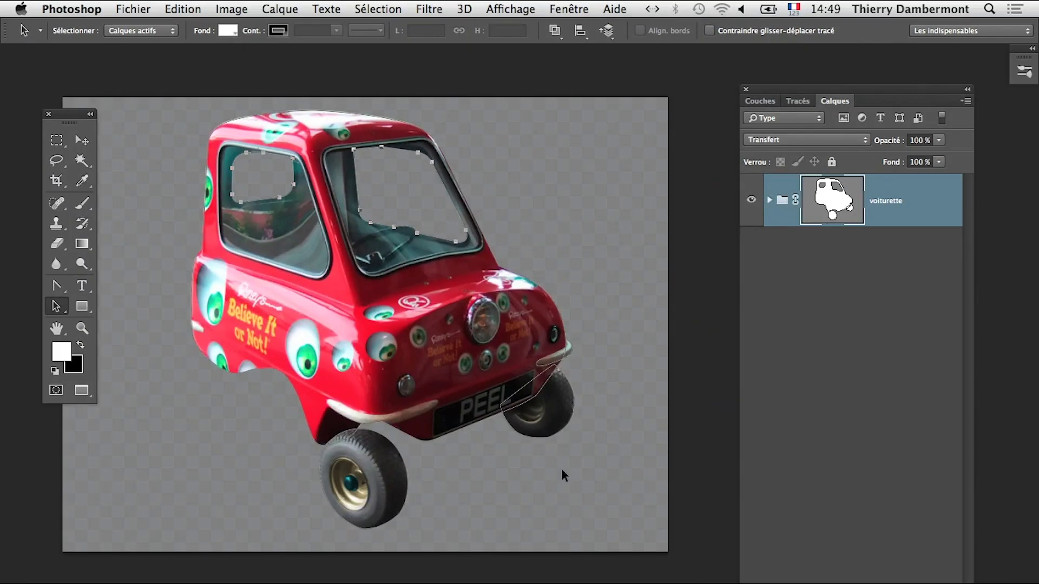
Step: Save the document as microcar-sans-decor-04.psd in Photoshop format, accepting the compatibility option
{"action": "left_click", "coordinate": [563, 475]}
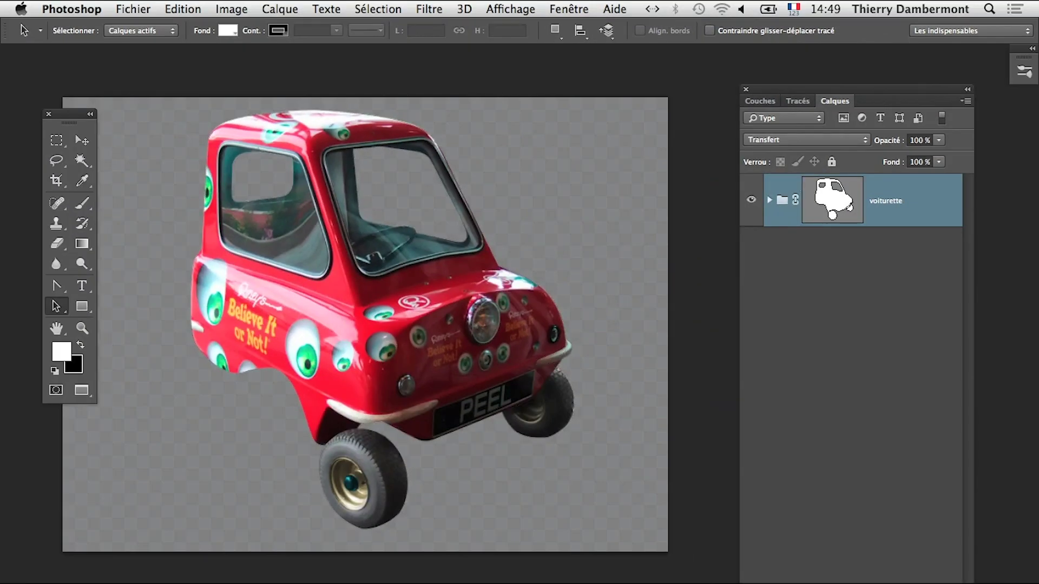
{"action": "left_click", "coordinate": [133, 9]}
{"action": "left_click", "coordinate": [214, 176]}
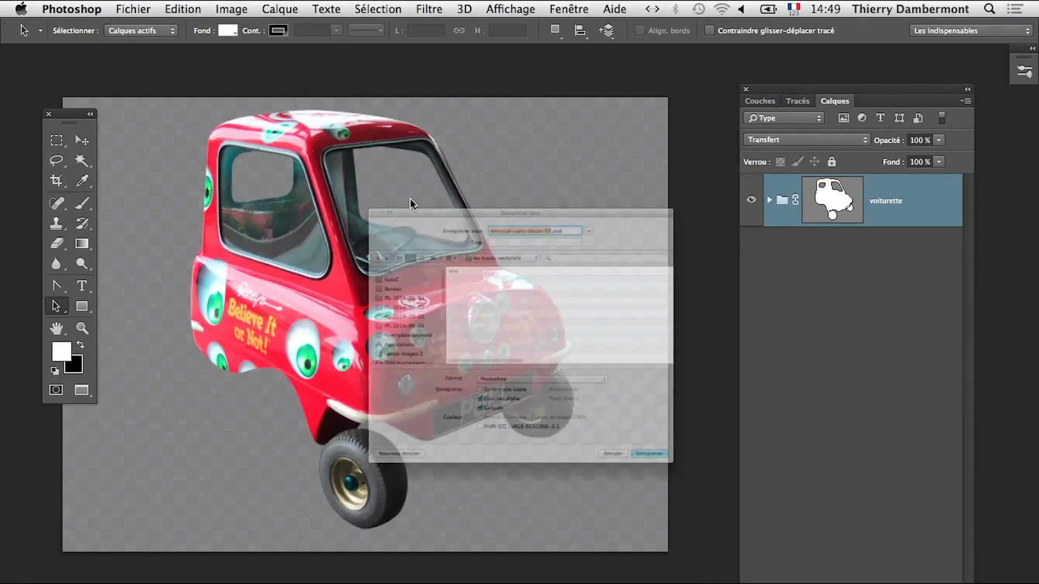
{"action": "key", "text": "Right"}
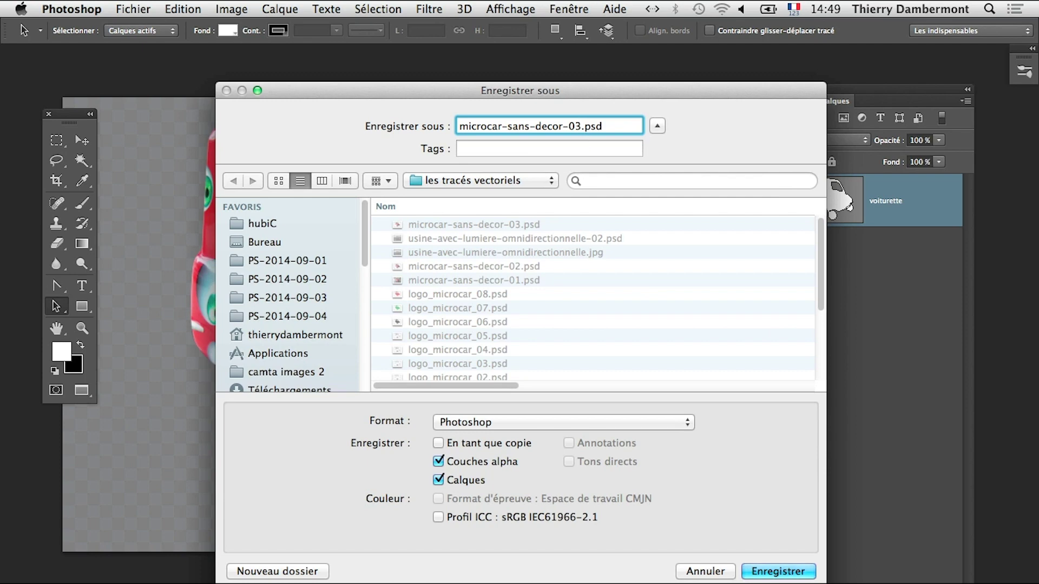
{"action": "key", "text": "BackSpace"}
{"action": "type", "text": "4"}
{"action": "left_click", "coordinate": [790, 573]}
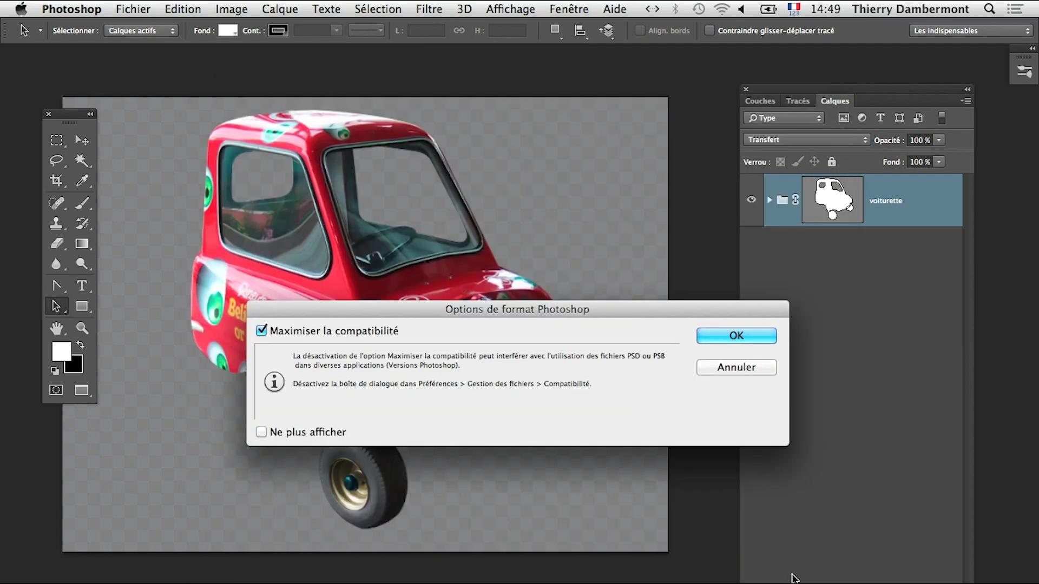
{"action": "left_click", "coordinate": [737, 340]}
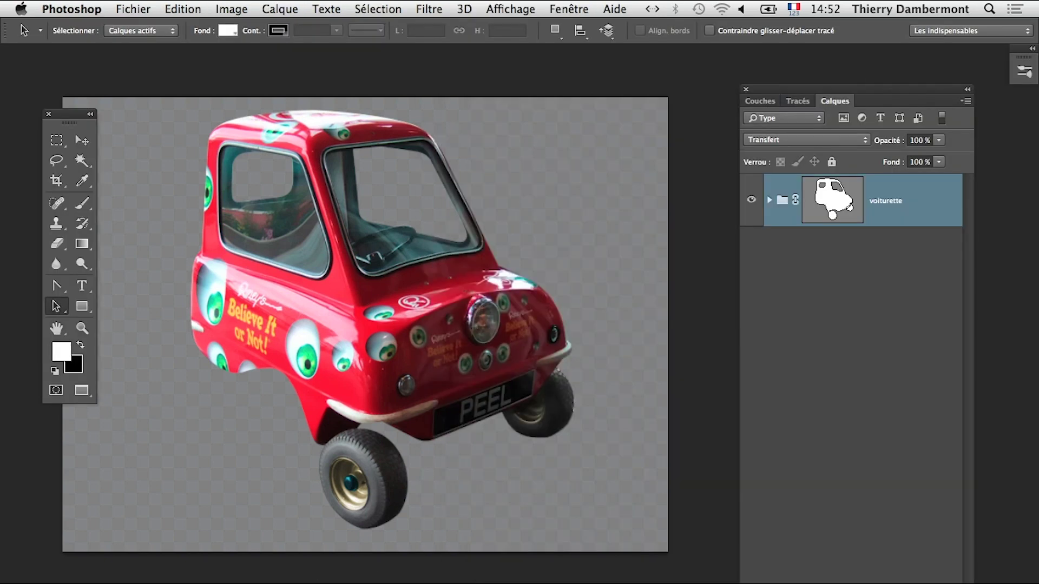
Step: Zoom in to inspect the cut-out car, then leave full screen and zoom out to the whole canvas
{"action": "left_click", "coordinate": [373, 313]}
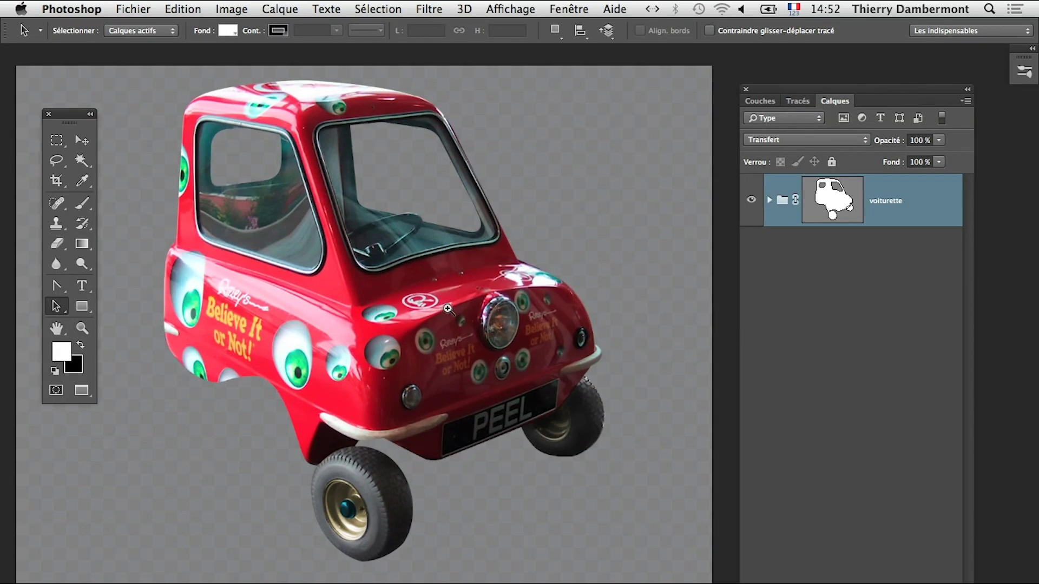
{"action": "scroll", "coordinate": [395, 271], "scroll_direction": "up", "scroll_amount": 3}
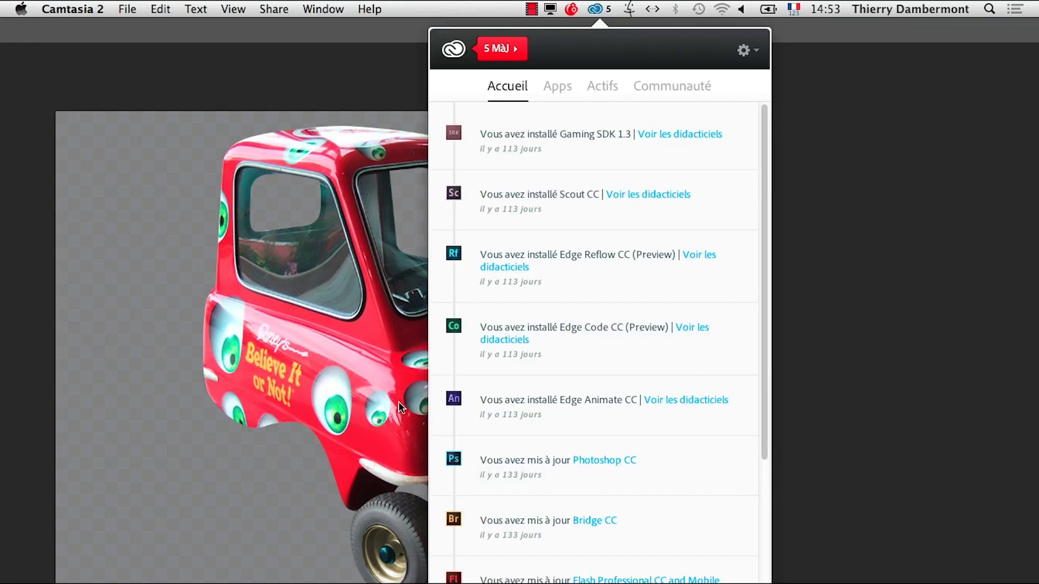
{"action": "key", "text": "super+minus"}
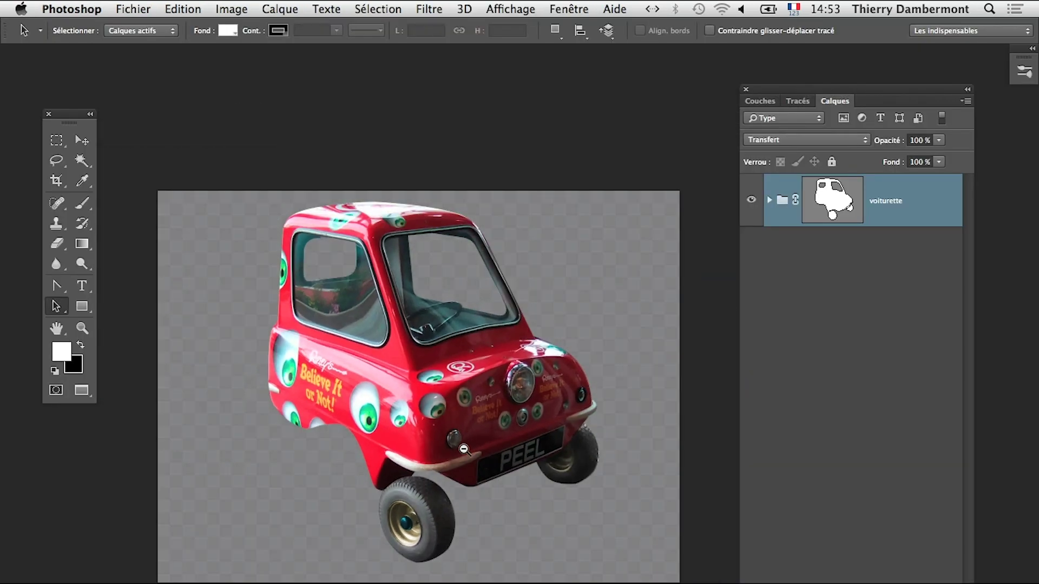
{"action": "left_click_drag", "start_coordinate": [363, 397], "coordinate": [258, 348]}
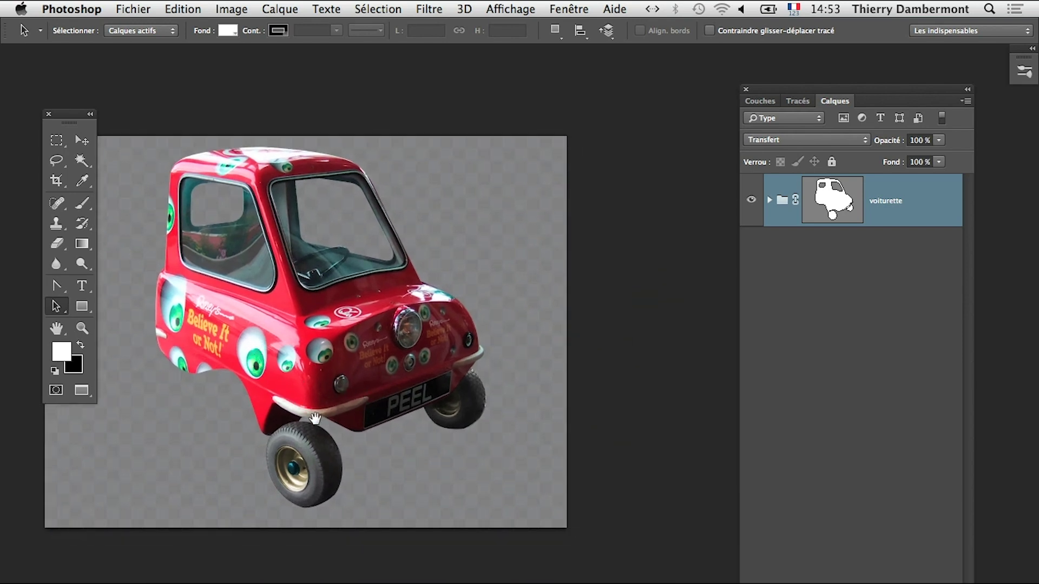
{"action": "key", "text": "f"}
{"action": "key", "text": "f"}
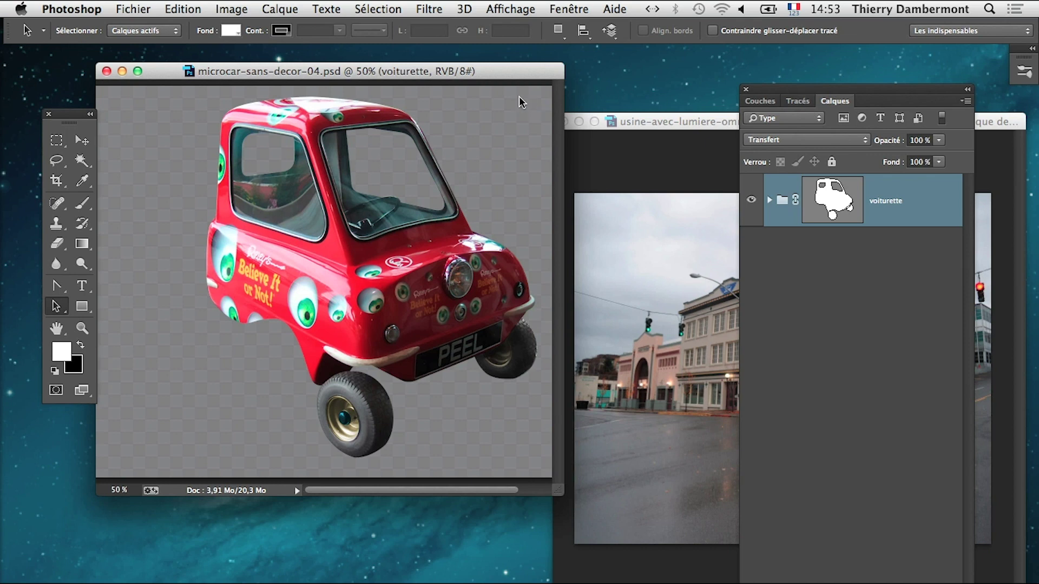
{"action": "key", "text": "ctrl+minus"}
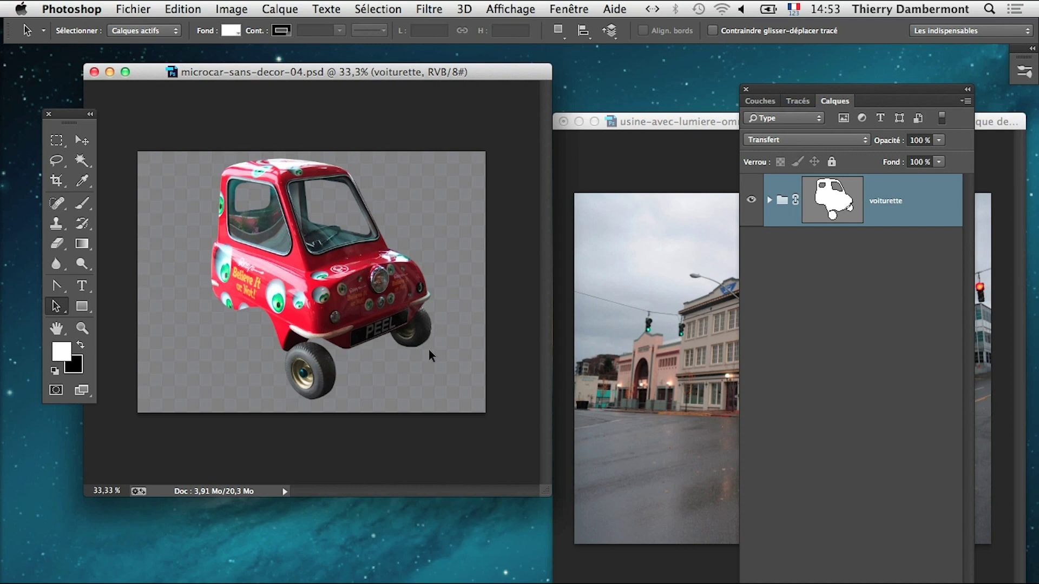
Step: Drag the voiturette group into the street photo, then switch to the standard Pen tool
{"action": "left_click_drag", "start_coordinate": [832, 200], "coordinate": [968, 460]}
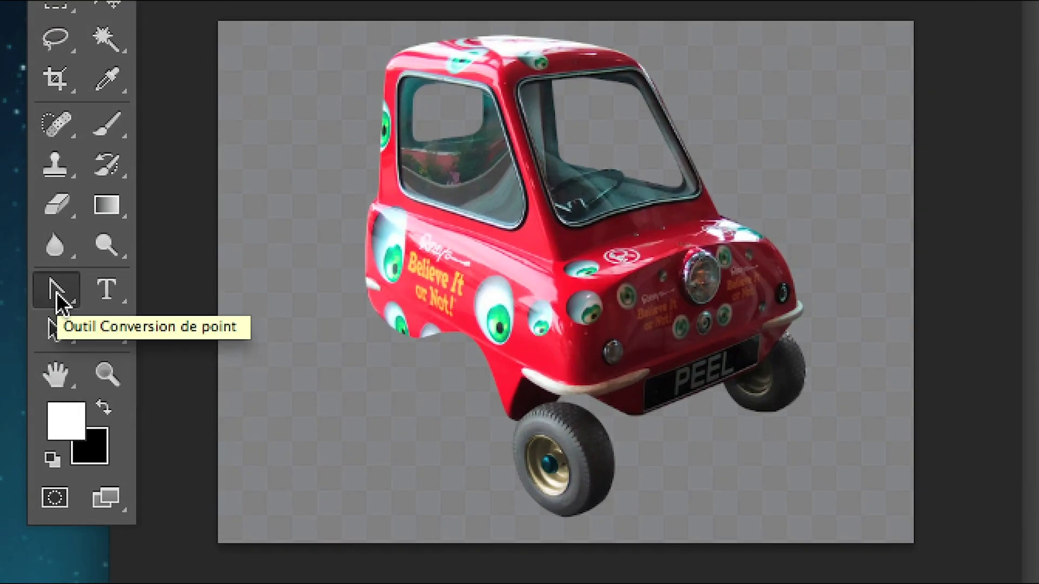
{"action": "left_click", "coordinate": [66, 290]}
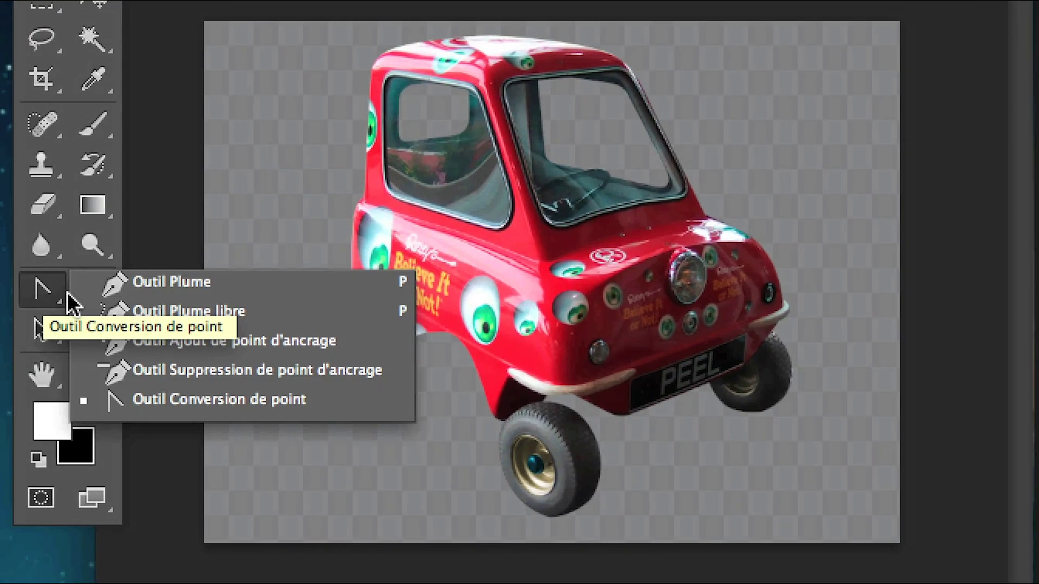
{"action": "left_click", "coordinate": [171, 281]}
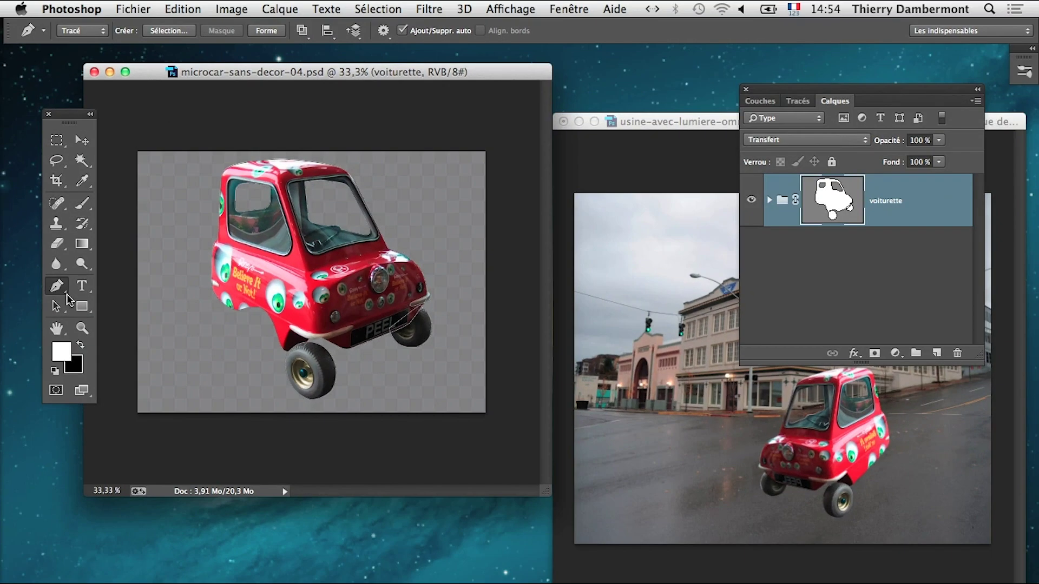
Step: Zoom in and out to inspect the car mask's edges, then rearrange the panels and document windows
{"action": "scroll", "coordinate": [331, 362], "scroll_direction": "up", "scroll_amount": 3}
{"action": "scroll", "coordinate": [331, 362], "scroll_direction": "up", "scroll_amount": 1}
{"action": "scroll", "coordinate": [331, 362], "scroll_direction": "up", "scroll_amount": 3}
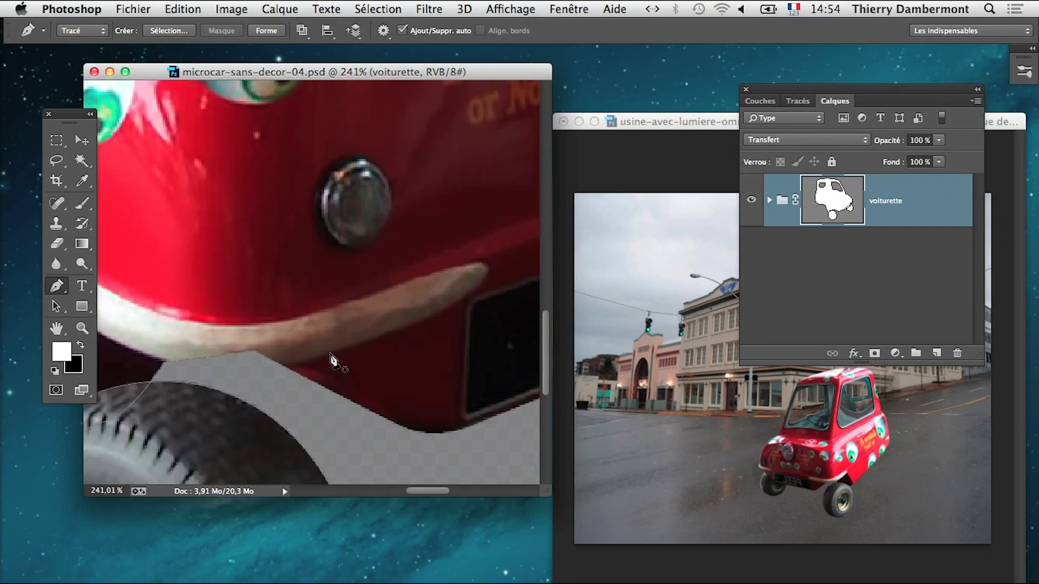
{"action": "scroll", "coordinate": [331, 363], "scroll_direction": "up", "scroll_amount": 2}
{"action": "scroll", "coordinate": [329, 366], "scroll_direction": "up", "scroll_amount": 3}
{"action": "scroll", "coordinate": [289, 379], "scroll_direction": "up", "scroll_amount": 4}
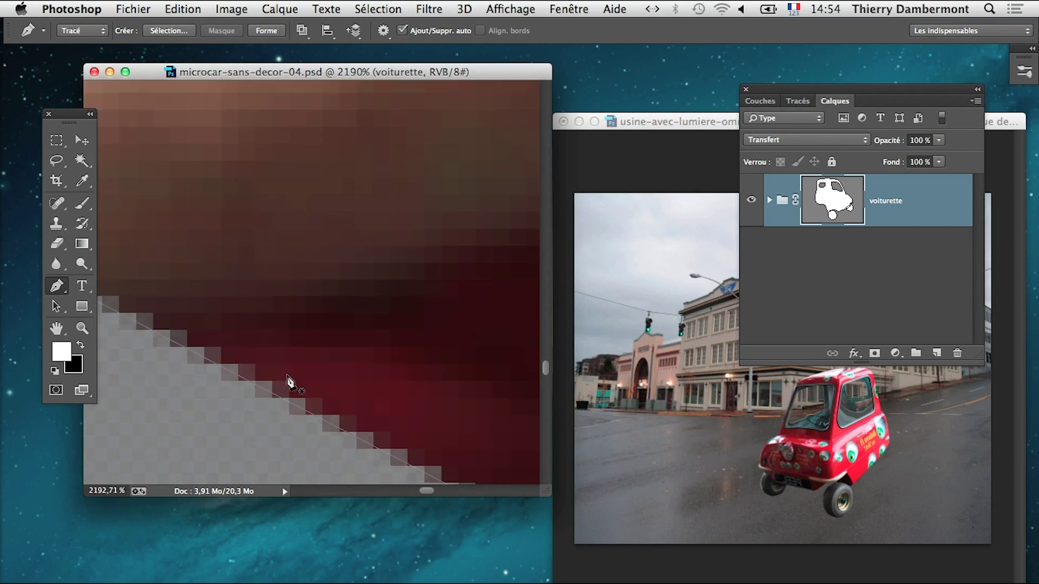
{"action": "scroll", "coordinate": [265, 398], "scroll_direction": "up", "scroll_amount": 2}
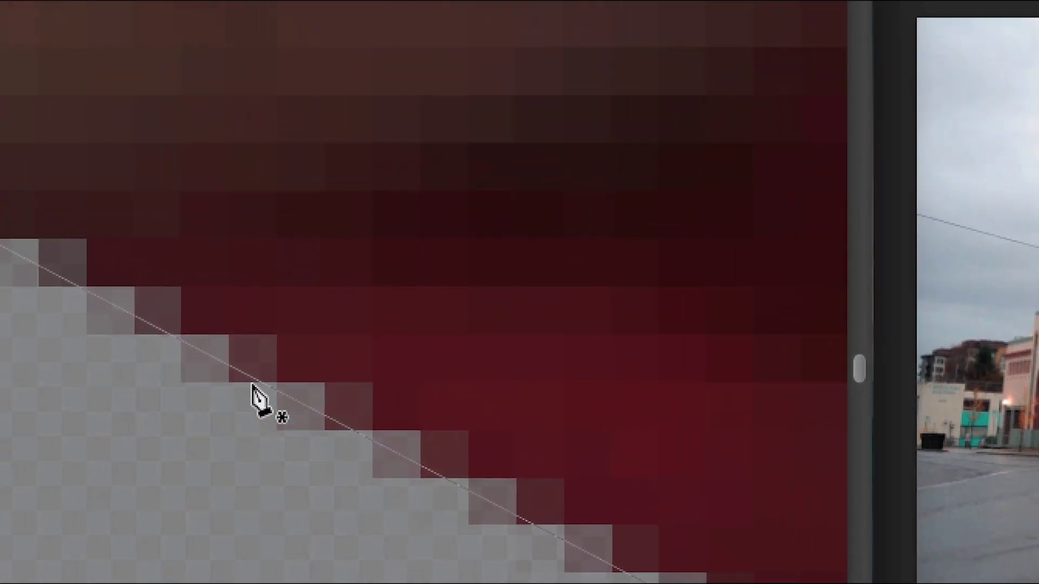
{"action": "scroll", "coordinate": [260, 401], "scroll_direction": "down", "scroll_amount": 2}
{"action": "scroll", "coordinate": [260, 400], "scroll_direction": "down", "scroll_amount": 3}
{"action": "scroll", "coordinate": [259, 402], "scroll_direction": "down", "scroll_amount": 3}
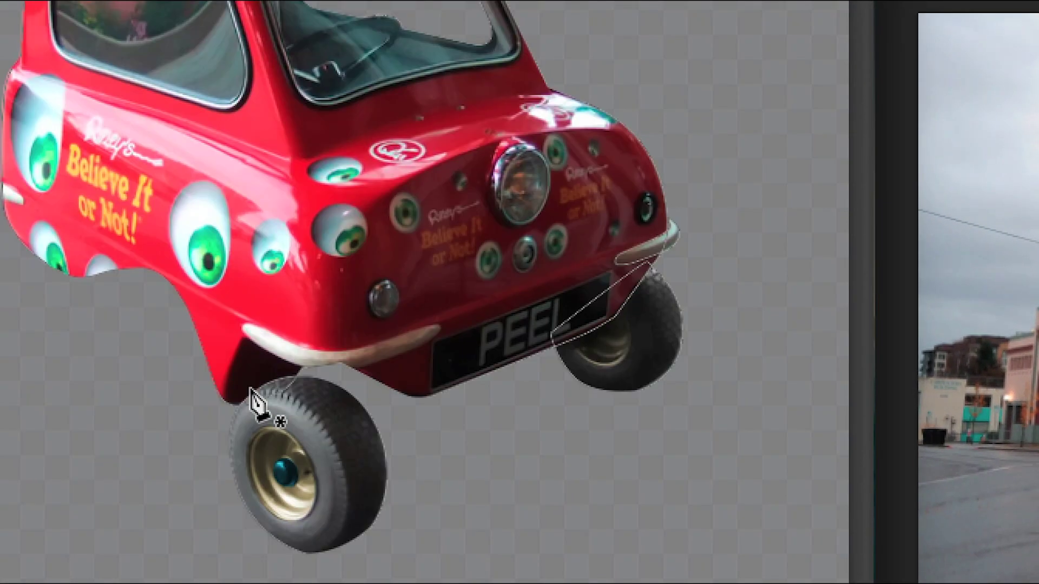
{"action": "scroll", "coordinate": [257, 403], "scroll_direction": "down", "scroll_amount": 2}
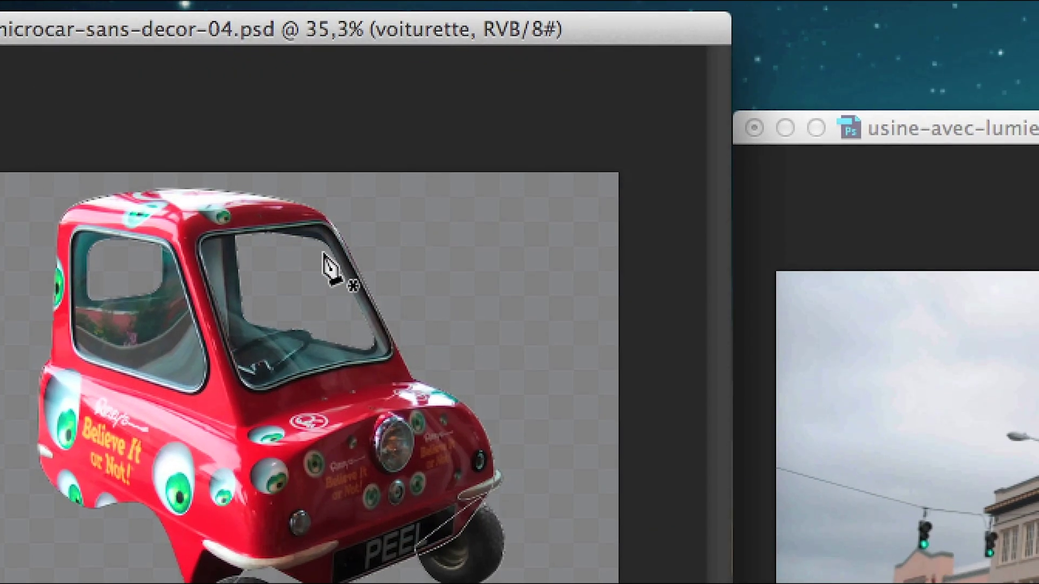
{"action": "scroll", "coordinate": [330, 265], "scroll_direction": "up", "scroll_amount": 4}
{"action": "scroll", "coordinate": [329, 250], "scroll_direction": "up", "scroll_amount": 2}
{"action": "scroll", "coordinate": [328, 249], "scroll_direction": "up", "scroll_amount": 2}
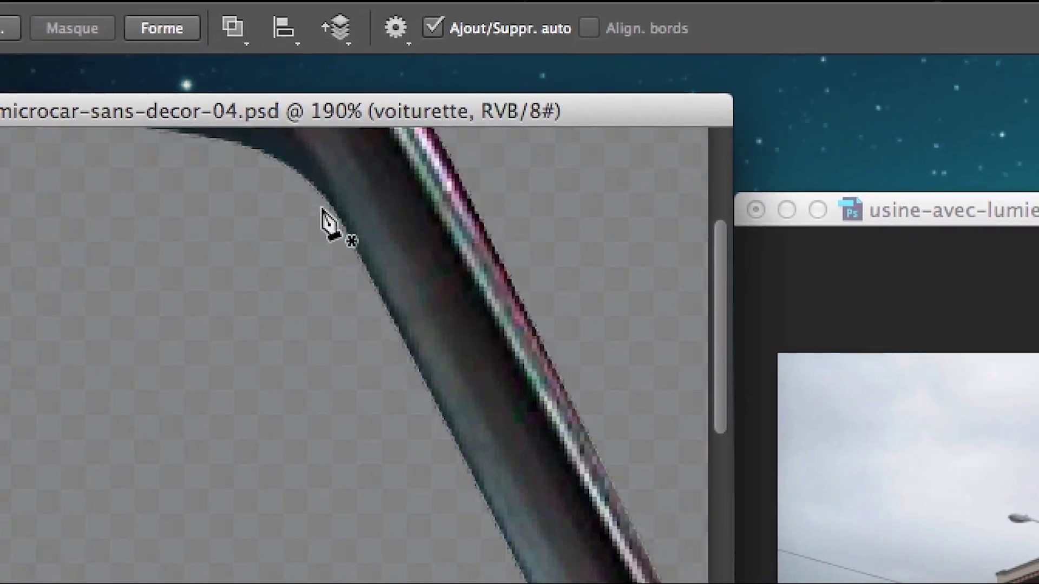
{"action": "scroll", "coordinate": [329, 250], "scroll_direction": "up", "scroll_amount": 4}
{"action": "scroll", "coordinate": [324, 216], "scroll_direction": "up", "scroll_amount": 2}
{"action": "scroll", "coordinate": [330, 216], "scroll_direction": "down", "scroll_amount": 6}
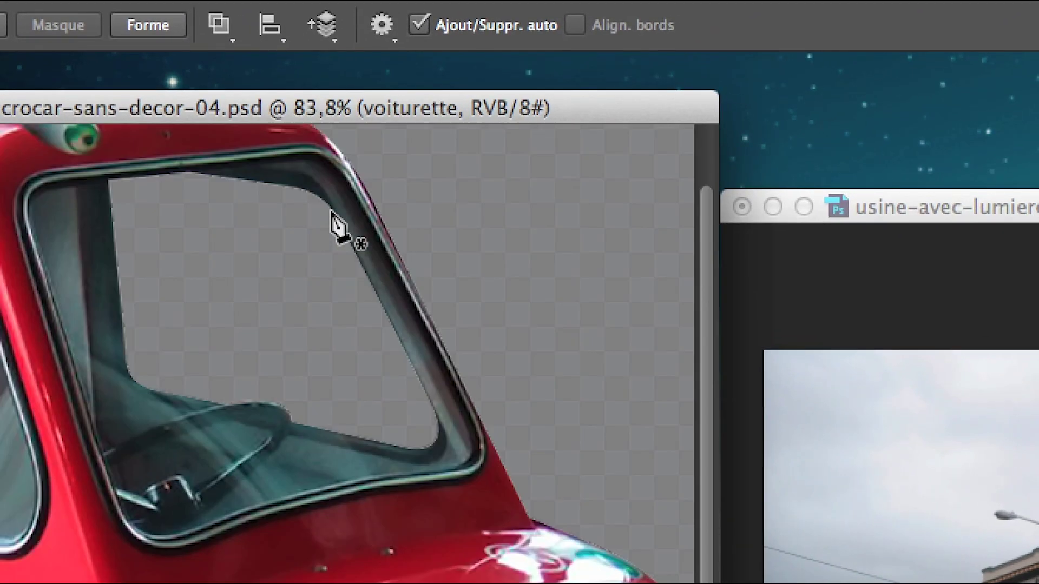
{"action": "scroll", "coordinate": [331, 213], "scroll_direction": "down", "scroll_amount": 1}
{"action": "scroll", "coordinate": [332, 224], "scroll_direction": "down", "scroll_amount": 2}
{"action": "scroll", "coordinate": [327, 225], "scroll_direction": "down", "scroll_amount": 2}
{"action": "scroll", "coordinate": [325, 225], "scroll_direction": "down", "scroll_amount": 1}
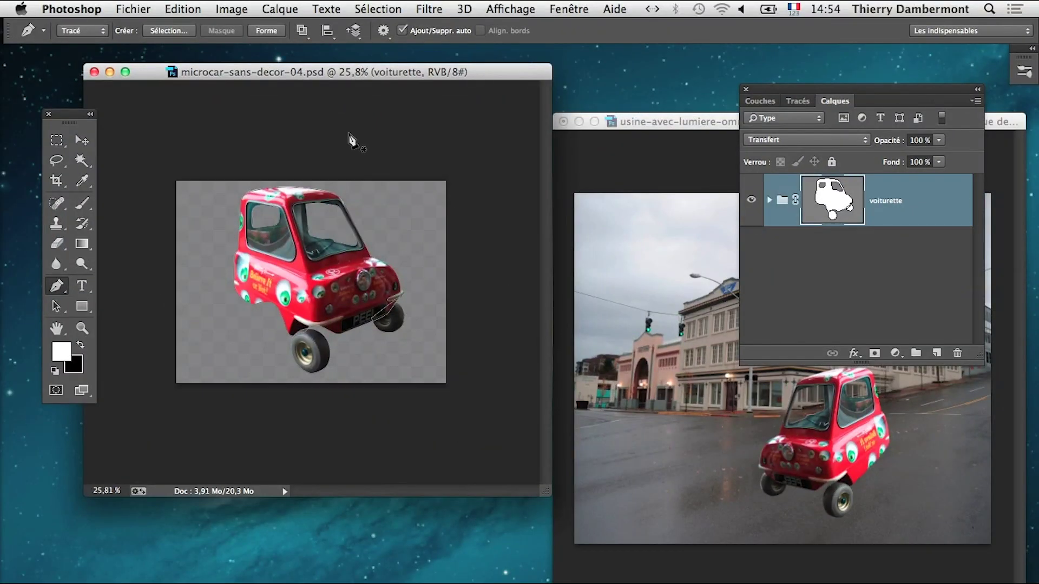
{"action": "left_click_drag", "start_coordinate": [73, 108], "coordinate": [39, 92]}
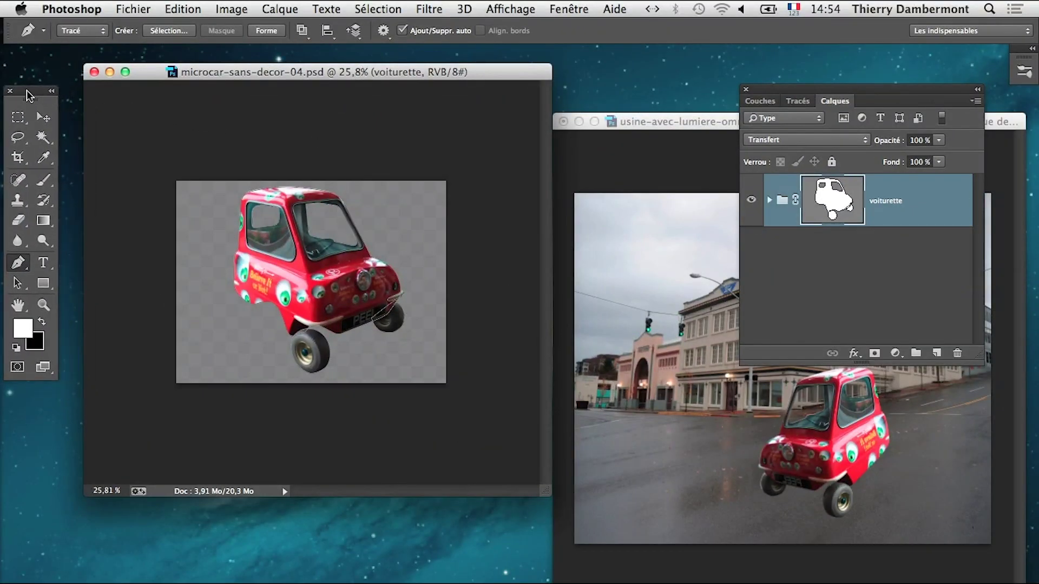
{"action": "left_click_drag", "start_coordinate": [184, 76], "coordinate": [194, 77]}
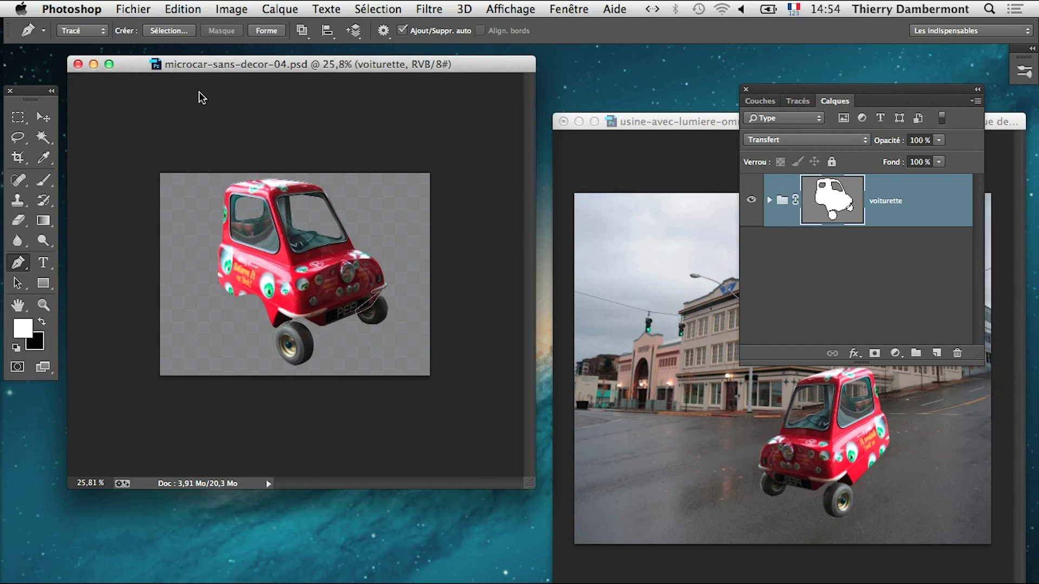
Step: Drag a second copy of the car into the street photo and move it left along the road
{"action": "left_click_drag", "start_coordinate": [769, 97], "coordinate": [816, 73]}
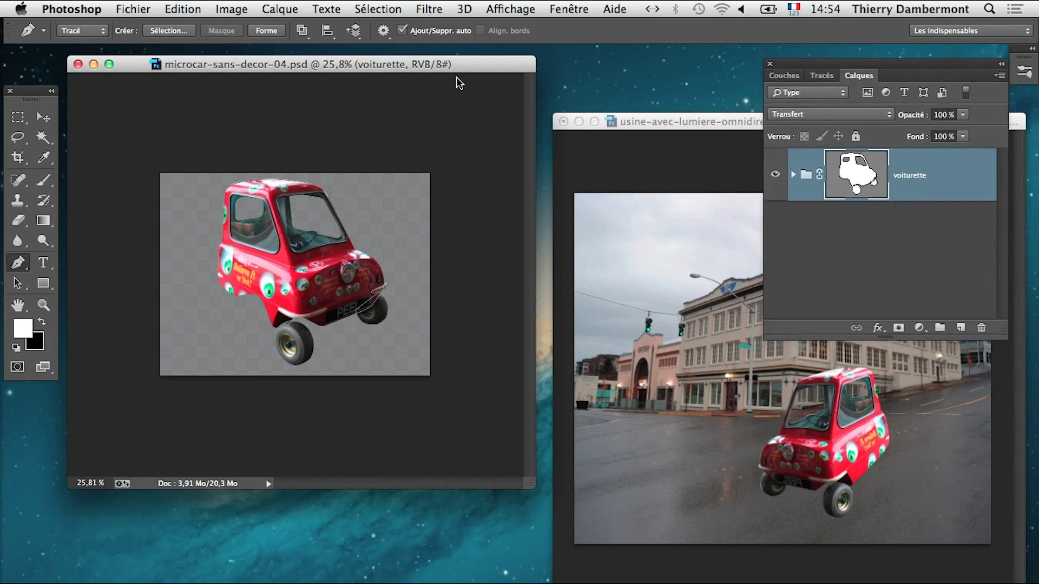
{"action": "left_click_drag", "start_coordinate": [488, 65], "coordinate": [663, 66]}
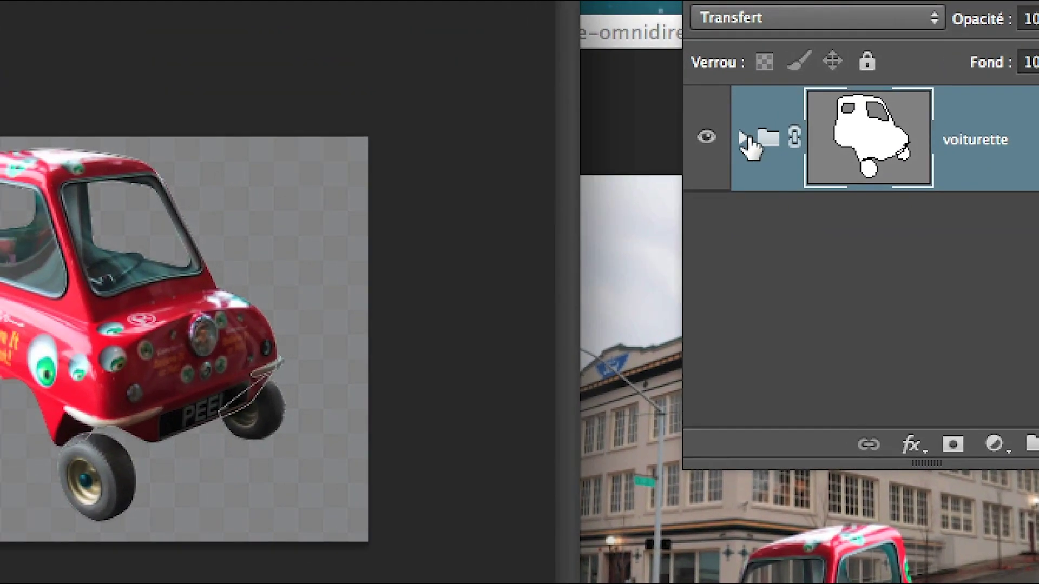
{"action": "left_click_drag", "start_coordinate": [757, 145], "coordinate": [713, 294]}
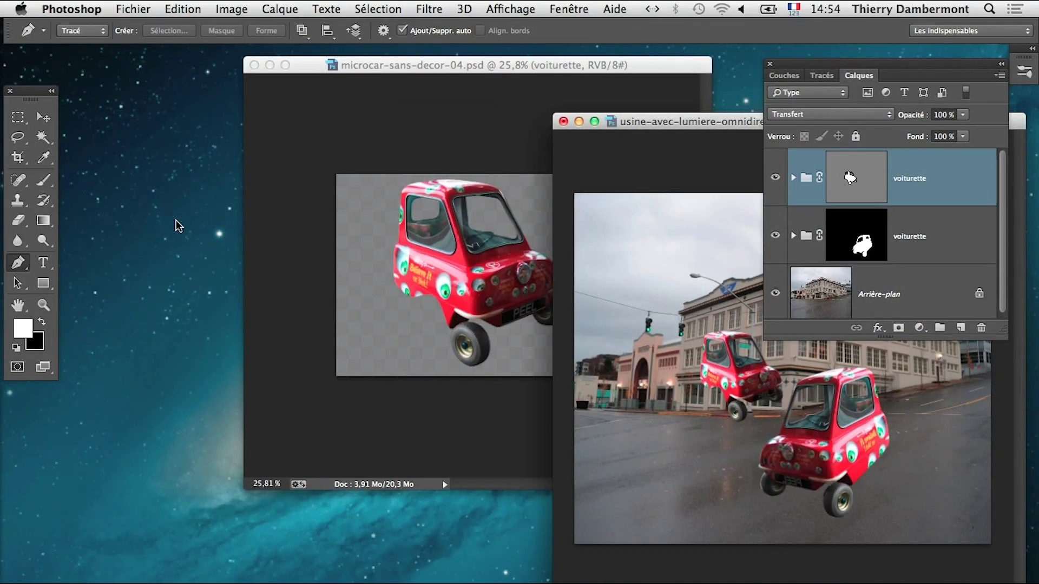
{"action": "left_click_drag", "start_coordinate": [38, 99], "coordinate": [651, 227]}
{"action": "key", "text": "v"}
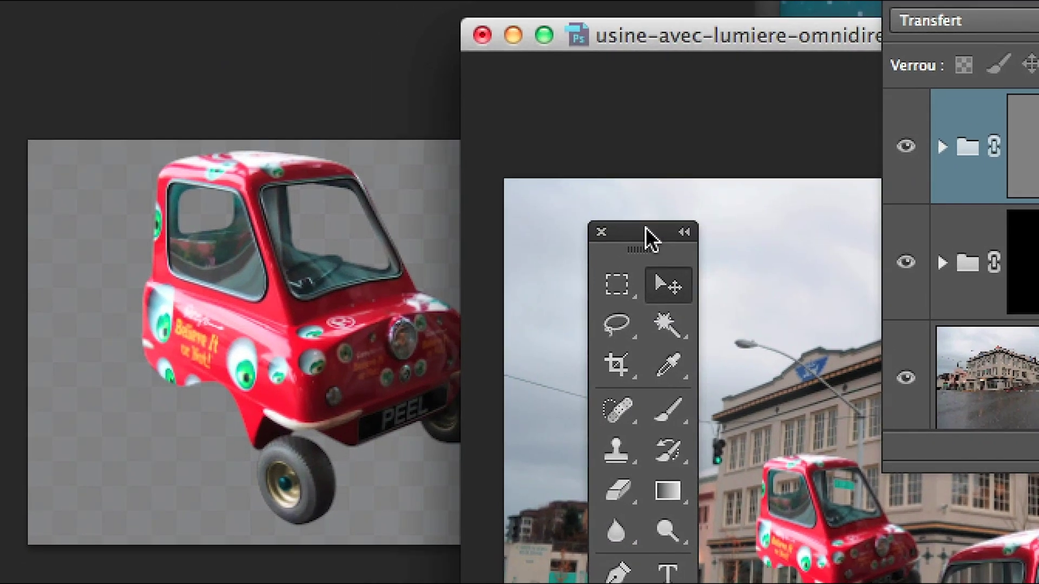
{"action": "left_click_drag", "start_coordinate": [645, 227], "coordinate": [323, 228]}
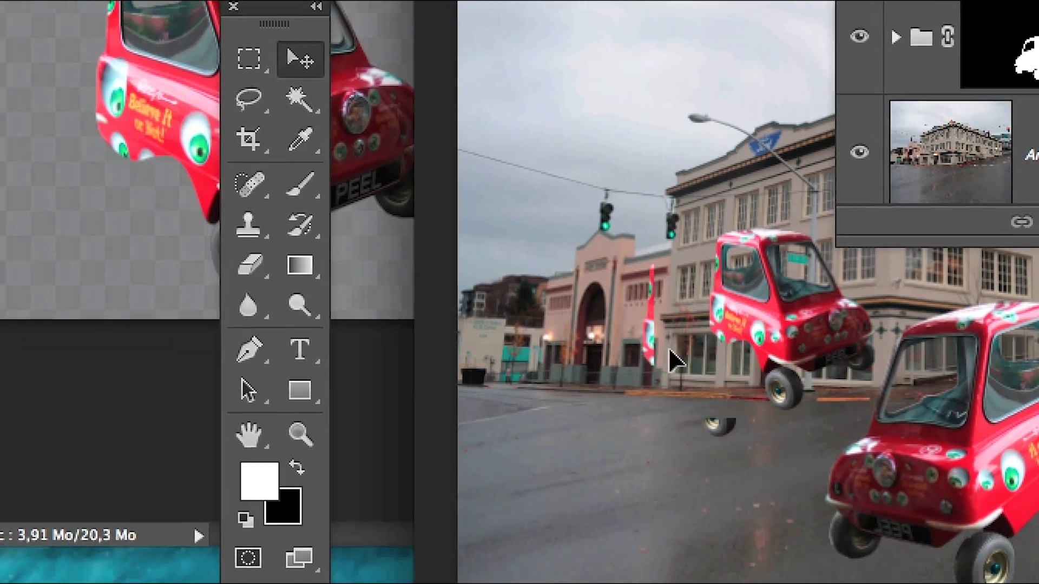
{"action": "mouse_move", "coordinate": [673, 361]}
{"action": "left_mouse_down"}
{"action": "mouse_move", "coordinate": [619, 384]}
{"action": "mouse_move", "coordinate": [633, 378]}
{"action": "left_mouse_up"}
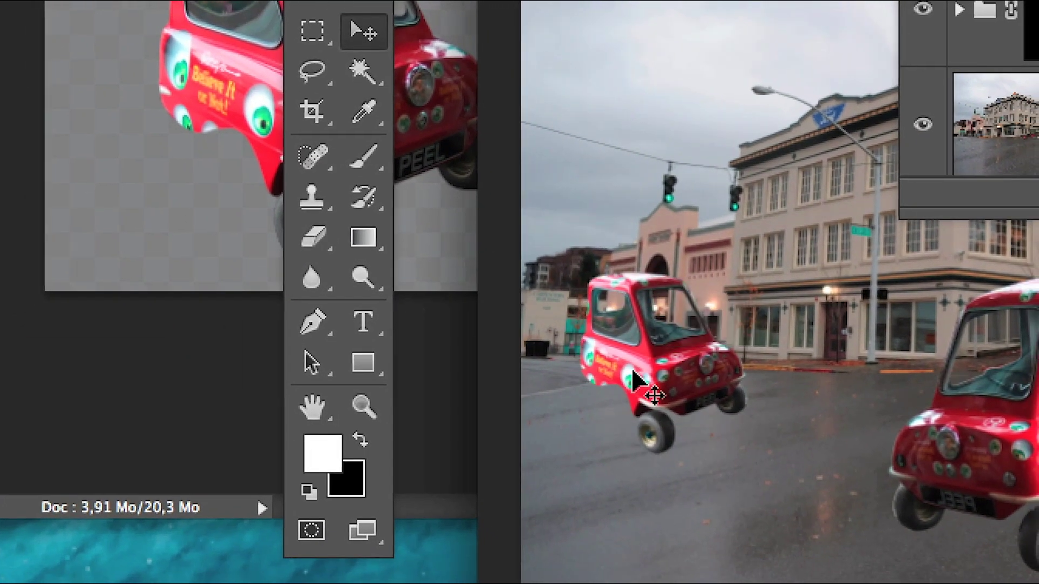
Step: Tilt the small car slightly with Free Transform, then nudge it down and left on the road
{"action": "key", "text": "ctrl+t"}
{"action": "left_click_drag", "start_coordinate": [652, 330], "coordinate": [639, 330]}
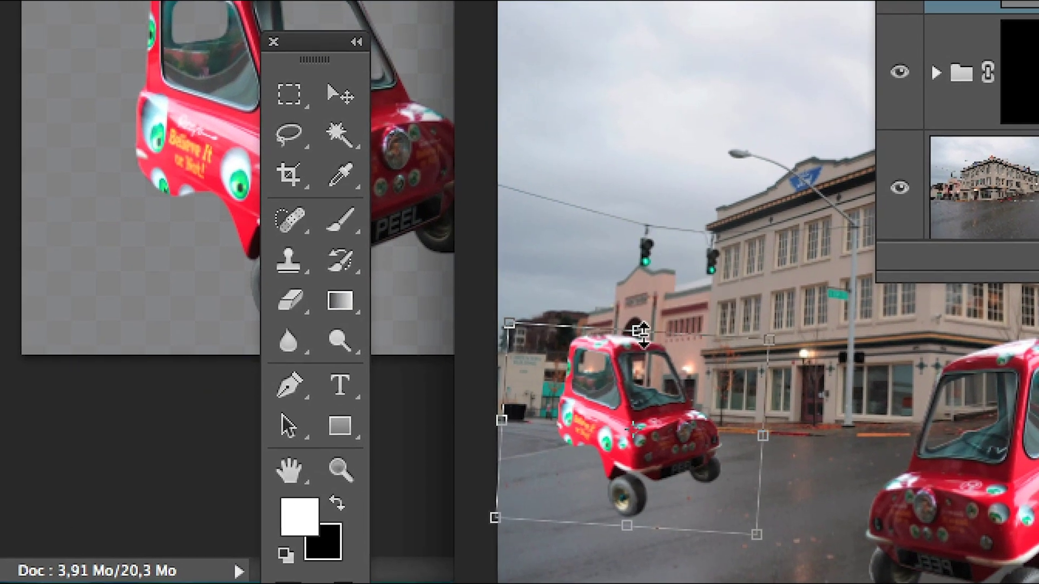
{"action": "key", "text": "Return"}
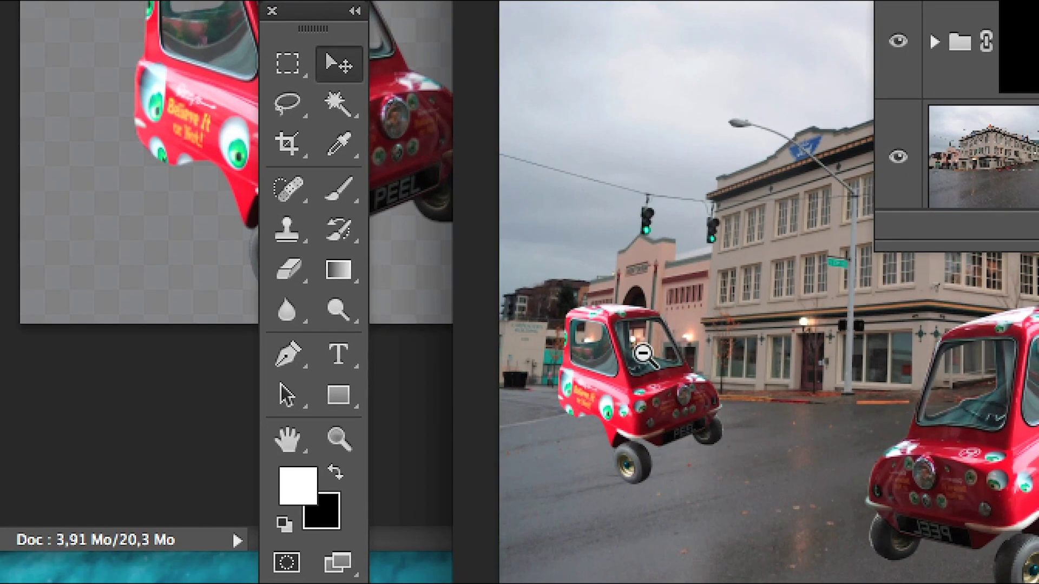
{"action": "left_click", "coordinate": [645, 355], "text": "ctrl+alt"}
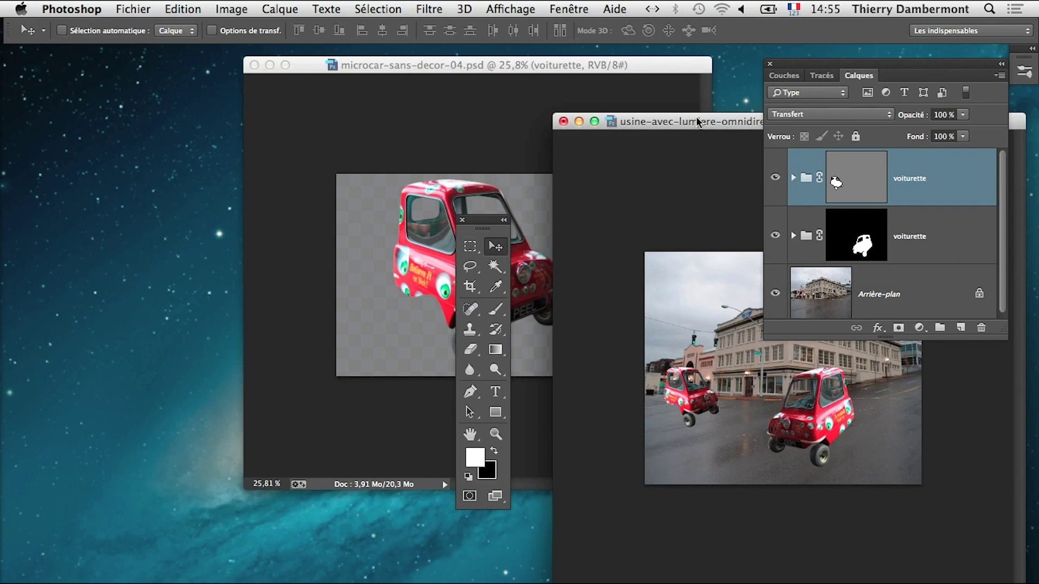
{"action": "key", "text": "f"}
{"action": "left_click_drag", "start_coordinate": [479, 226], "coordinate": [134, 219]}
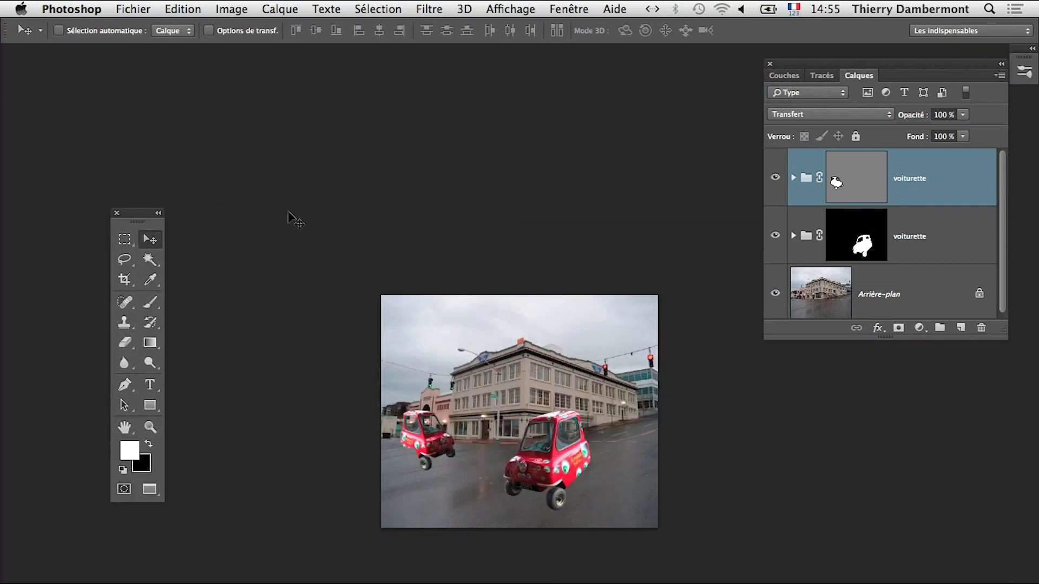
{"action": "scroll", "coordinate": [476, 453], "scroll_direction": "up", "scroll_amount": 4}
{"action": "scroll", "coordinate": [420, 443], "scroll_direction": "down", "scroll_amount": 2}
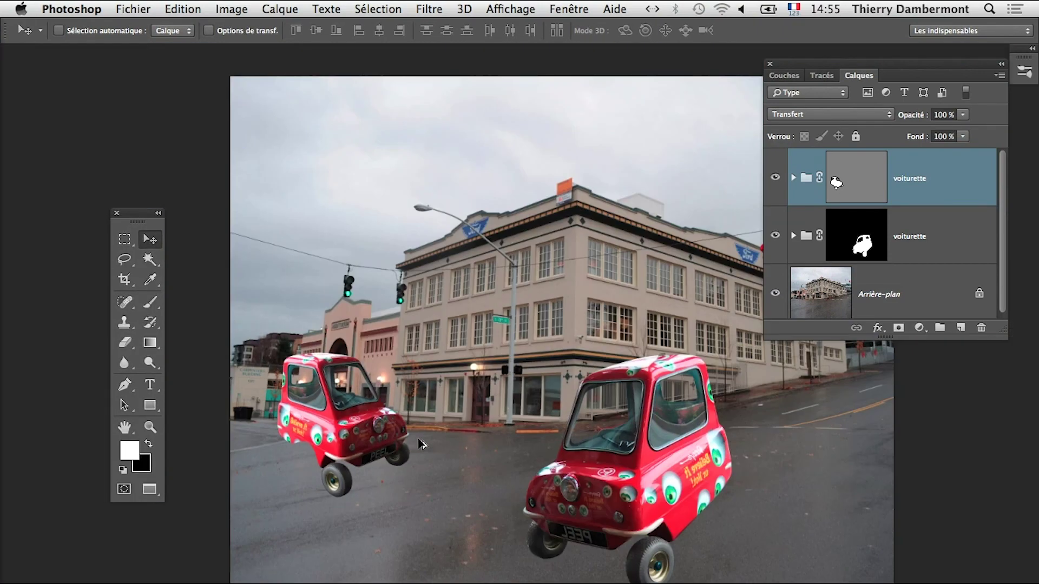
{"action": "left_click_drag", "start_coordinate": [366, 444], "coordinate": [347, 490]}
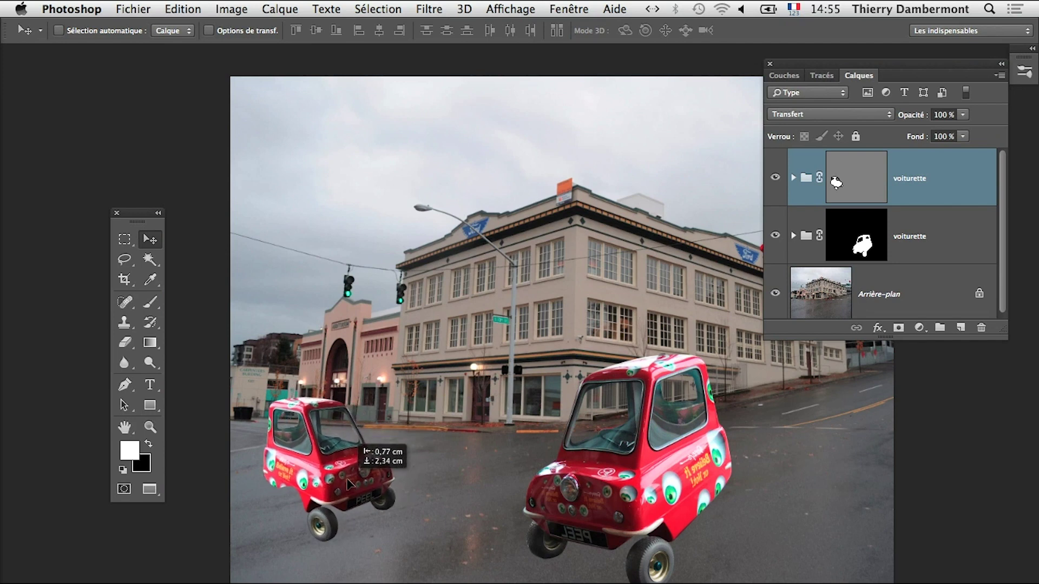
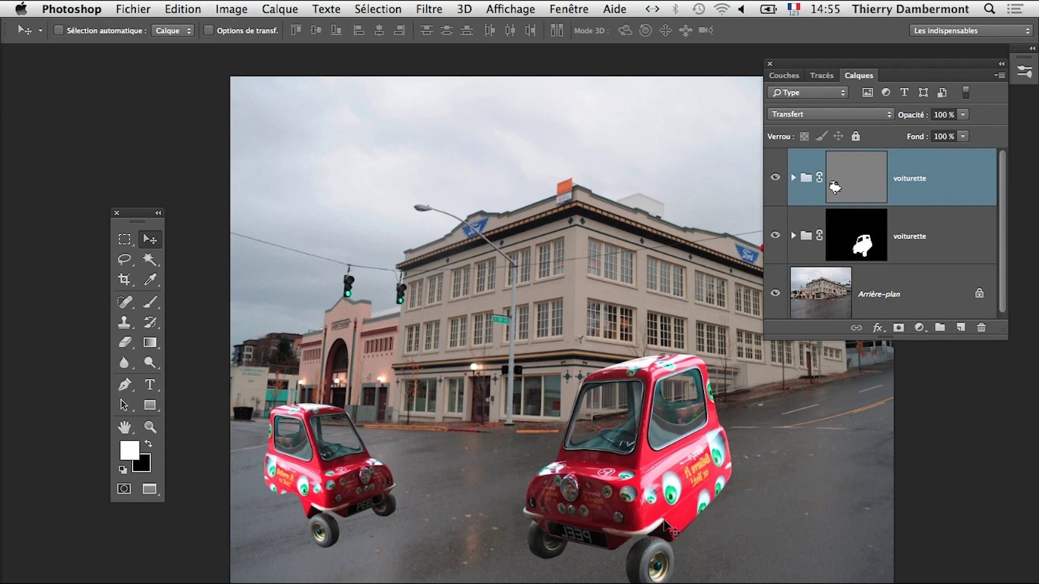
Step: Shift the small and large red microcars slightly to the right
{"action": "left_click_drag", "start_coordinate": [672, 532], "coordinate": [677, 520]}
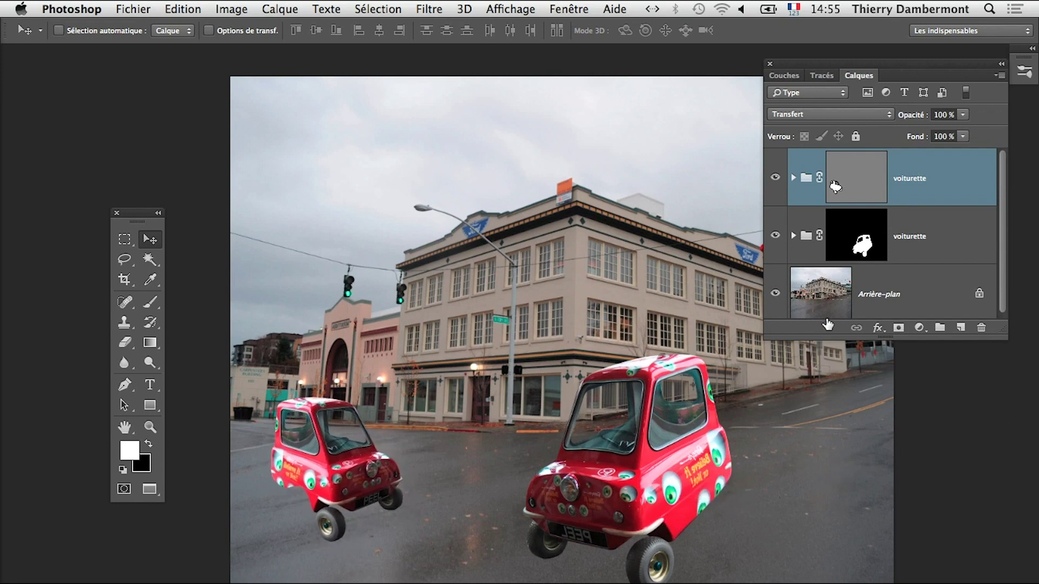
{"action": "left_click", "coordinate": [809, 226]}
{"action": "left_click_drag", "start_coordinate": [619, 505], "coordinate": [655, 506]}
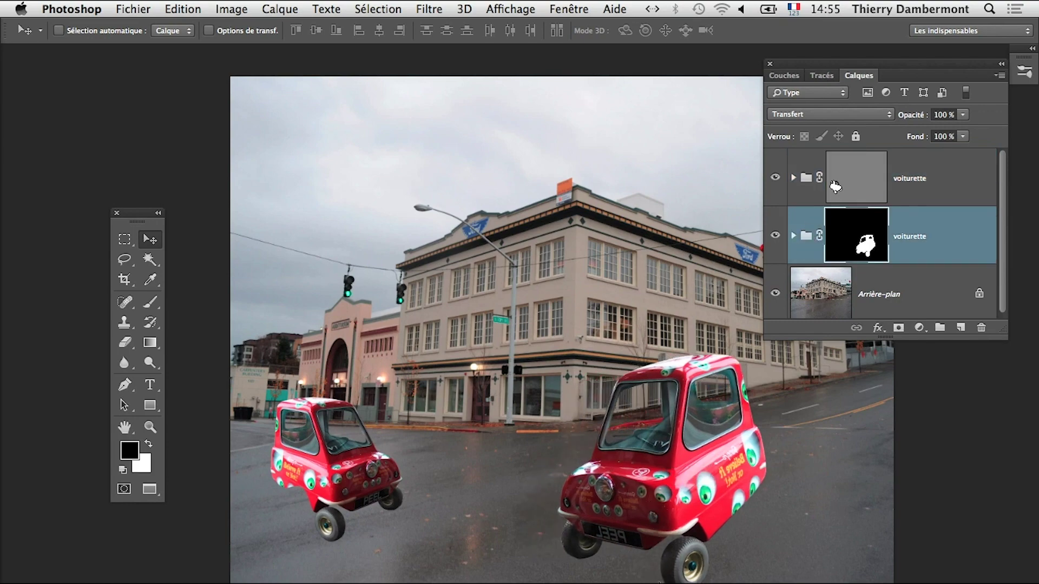
{"action": "key", "text": "ctrl+minus"}
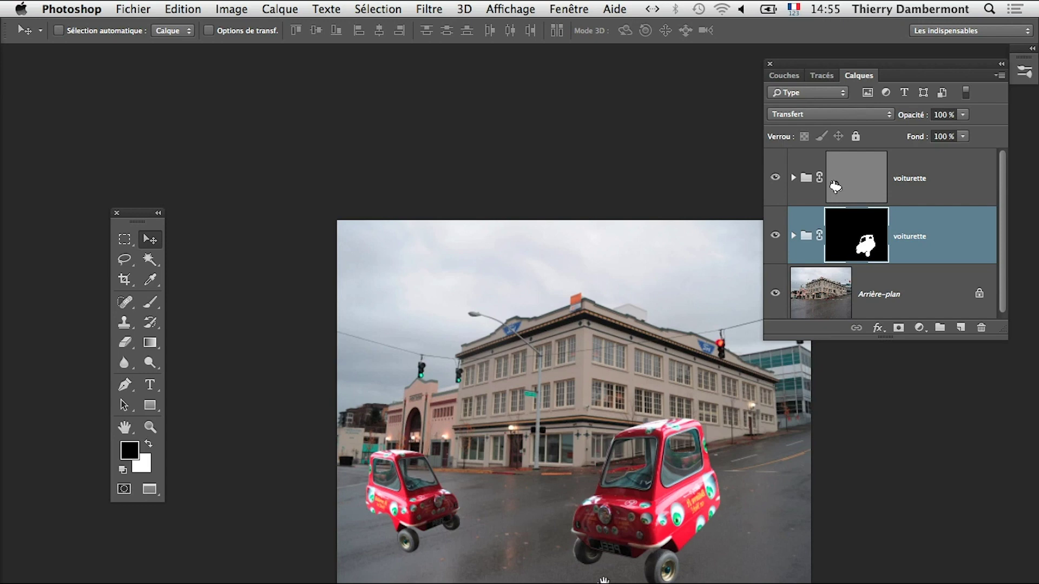
{"action": "left_click_drag", "start_coordinate": [604, 580], "coordinate": [538, 512]}
Step: Save the composite as a new PSD, changing the version number from 02 to 03
{"action": "left_click", "coordinate": [132, 9]}
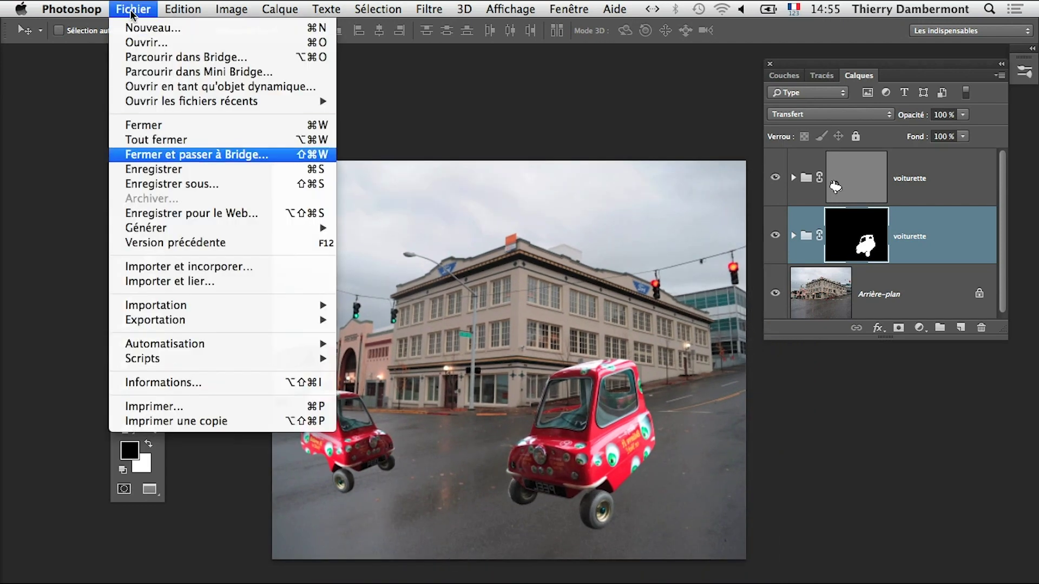
{"action": "left_click", "coordinate": [184, 184]}
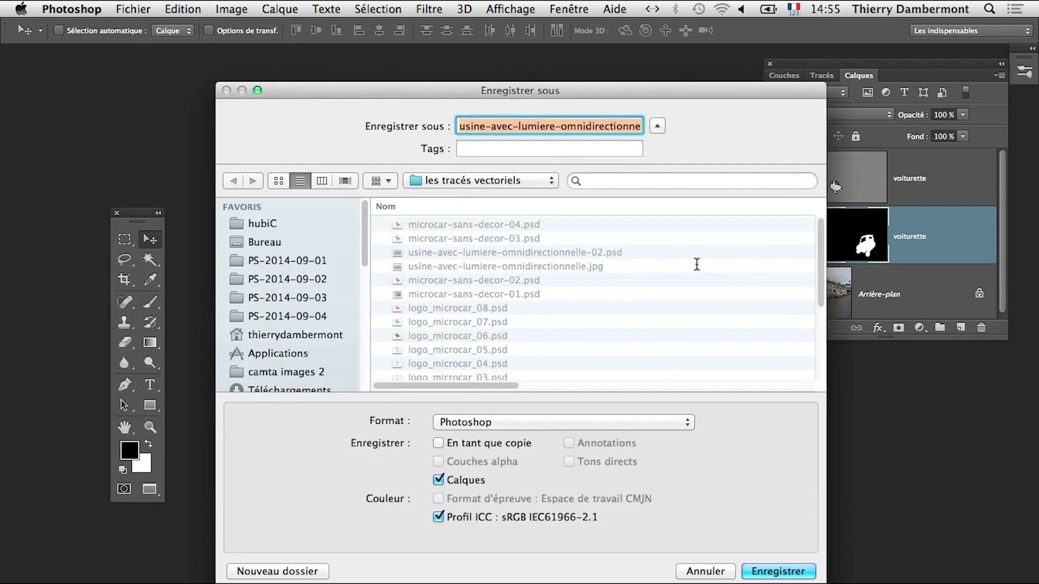
{"action": "left_click", "coordinate": [611, 126]}
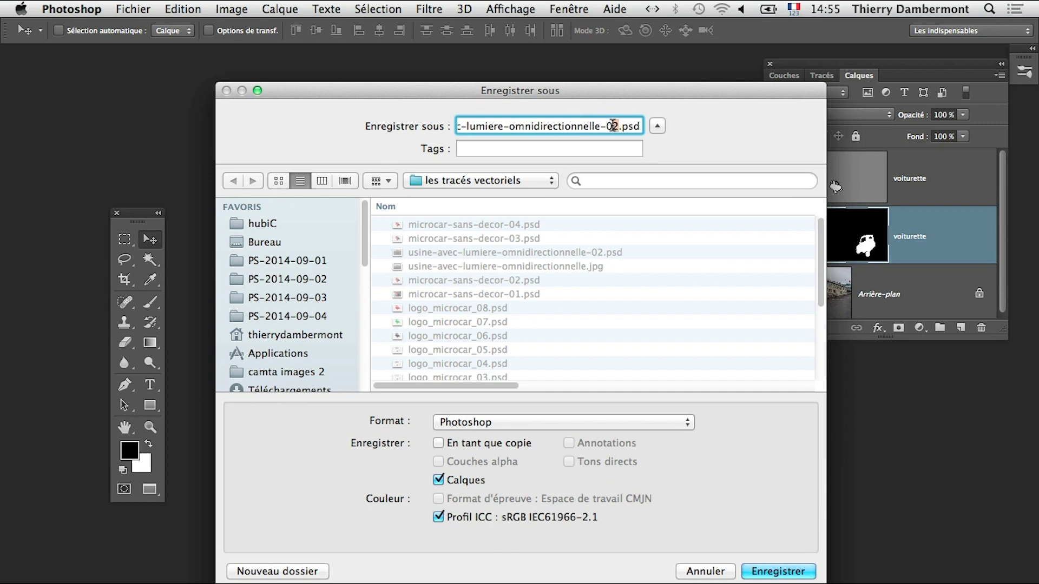
{"action": "key", "text": "Delete"}
{"action": "type", "text": "3"}
{"action": "left_click", "coordinate": [754, 571]}
{"action": "left_click", "coordinate": [745, 337]}
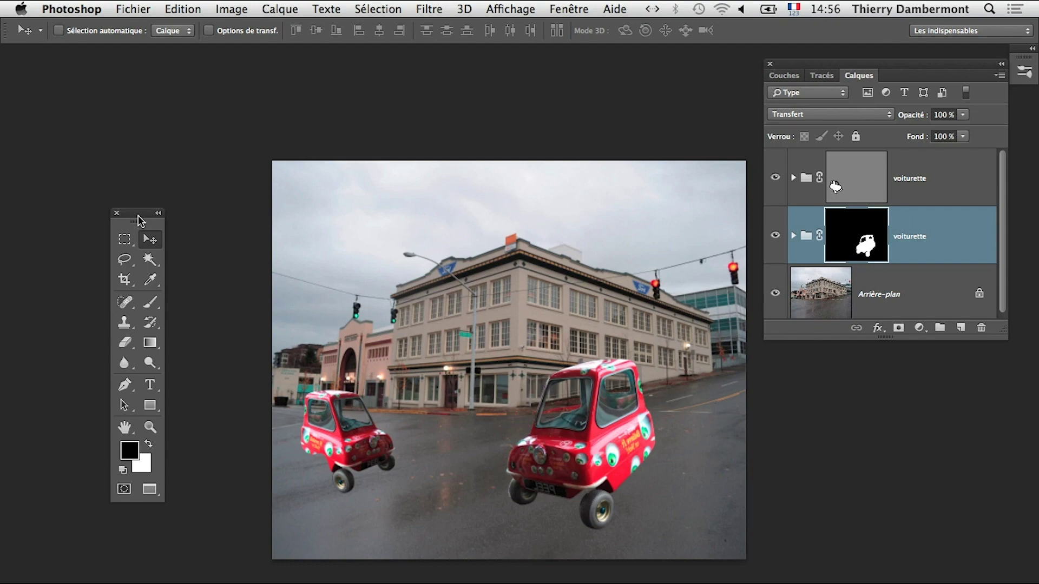
Step: Select the Arrière-plan background layer beneath the car groups
{"action": "left_click_drag", "start_coordinate": [131, 219], "coordinate": [128, 216]}
{"action": "left_click", "coordinate": [807, 180]}
{"action": "key", "text": "x"}
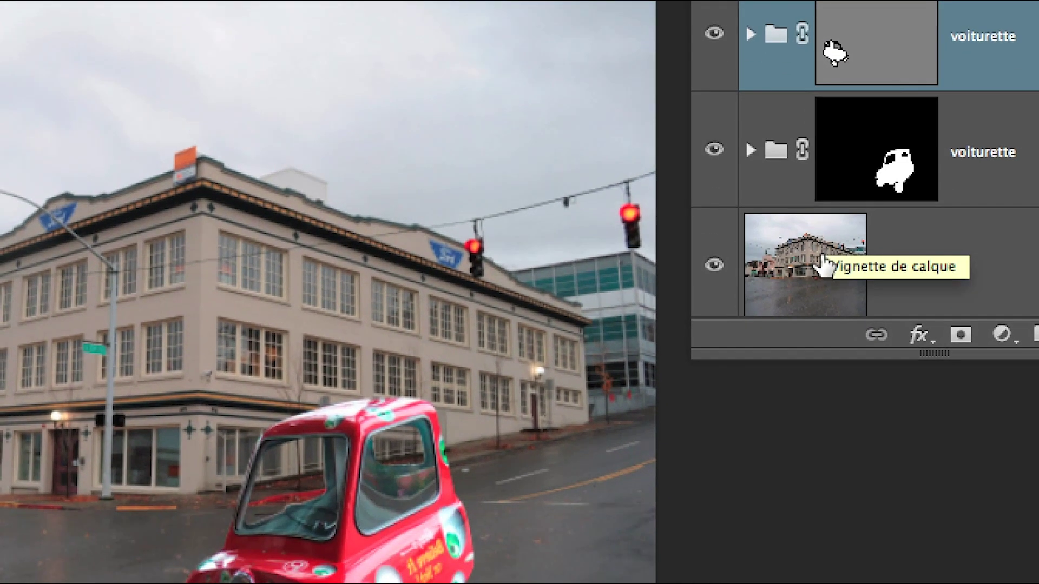
{"action": "left_click", "coordinate": [864, 305]}
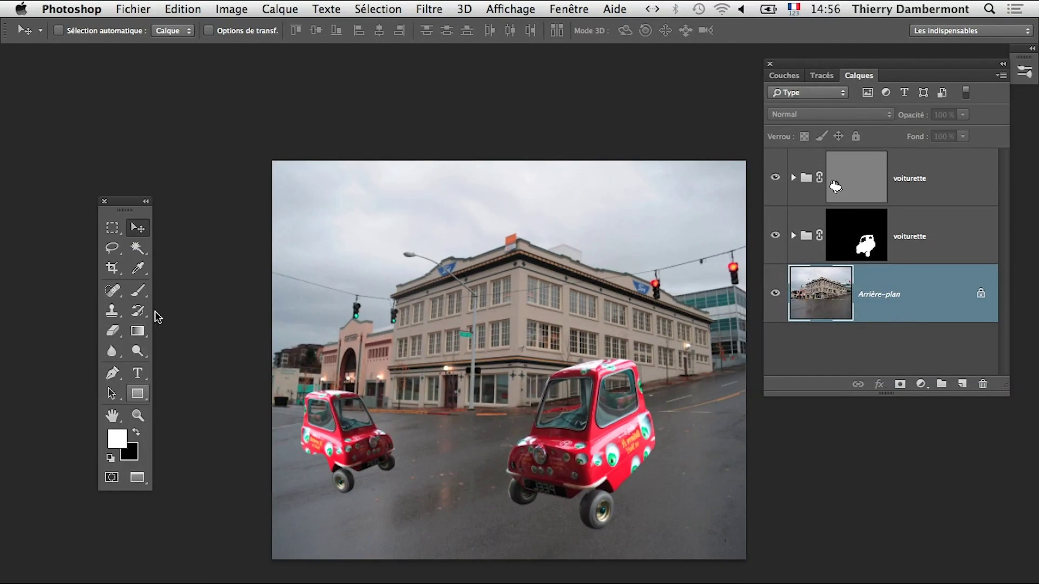
Step: Create an empty text layer in the upper-left sky and dismiss the Creative Cloud notifications
{"action": "left_click", "coordinate": [136, 378]}
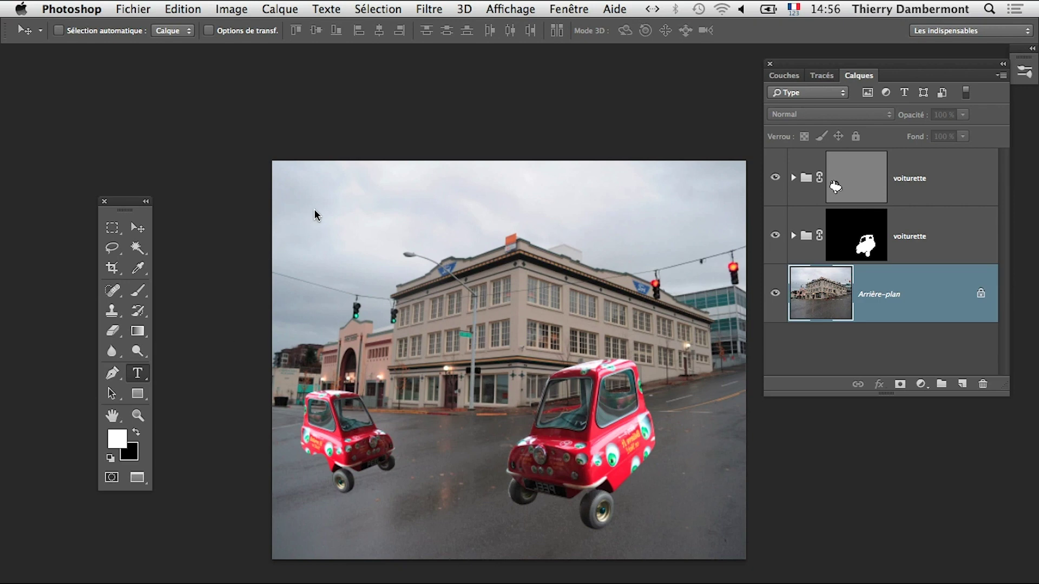
{"action": "left_click", "coordinate": [315, 208]}
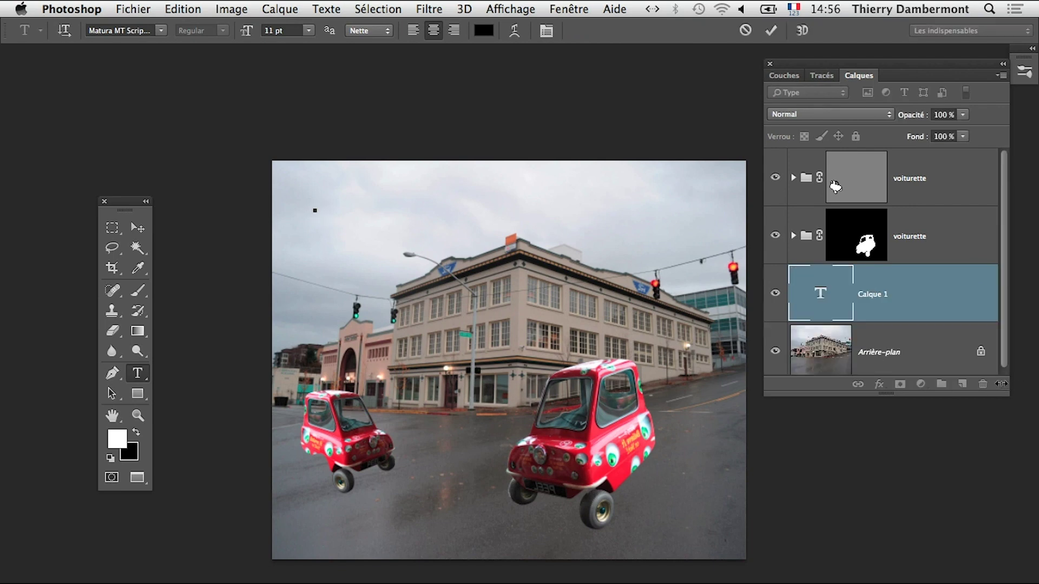
{"action": "left_click_drag", "start_coordinate": [1001, 383], "coordinate": [1011, 429]}
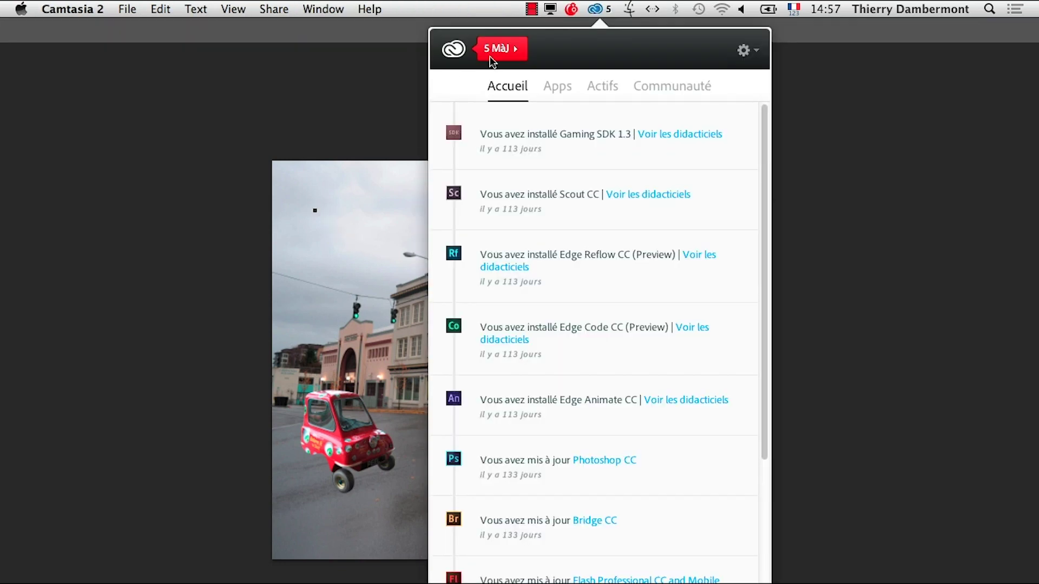
{"action": "left_click", "coordinate": [597, 9]}
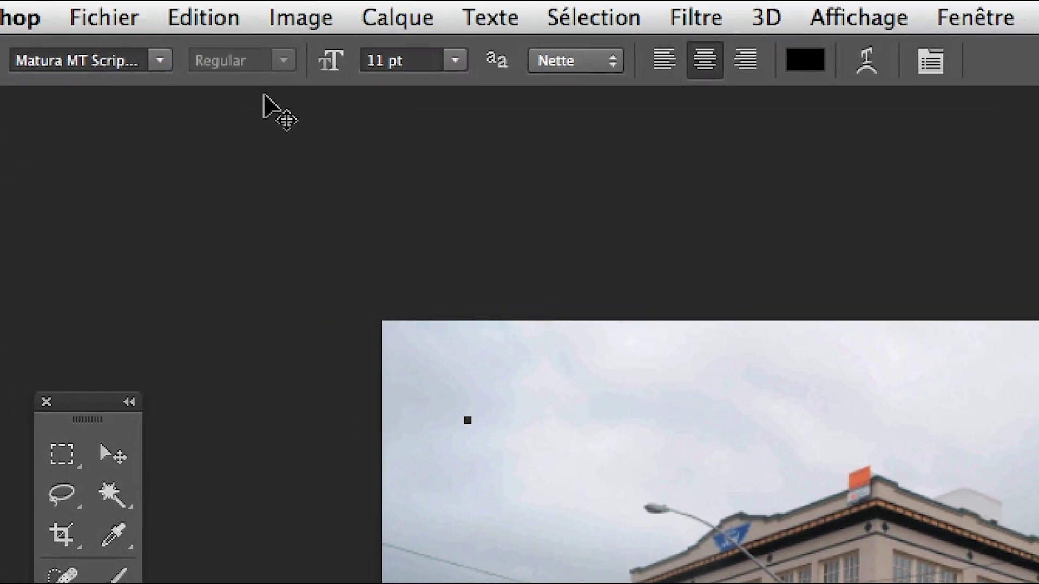
Step: Set the Type tool's font size to 120 pt, with the insertion point back in the sky
{"action": "left_click", "coordinate": [307, 58]}
{"action": "double_click", "coordinate": [306, 59]}
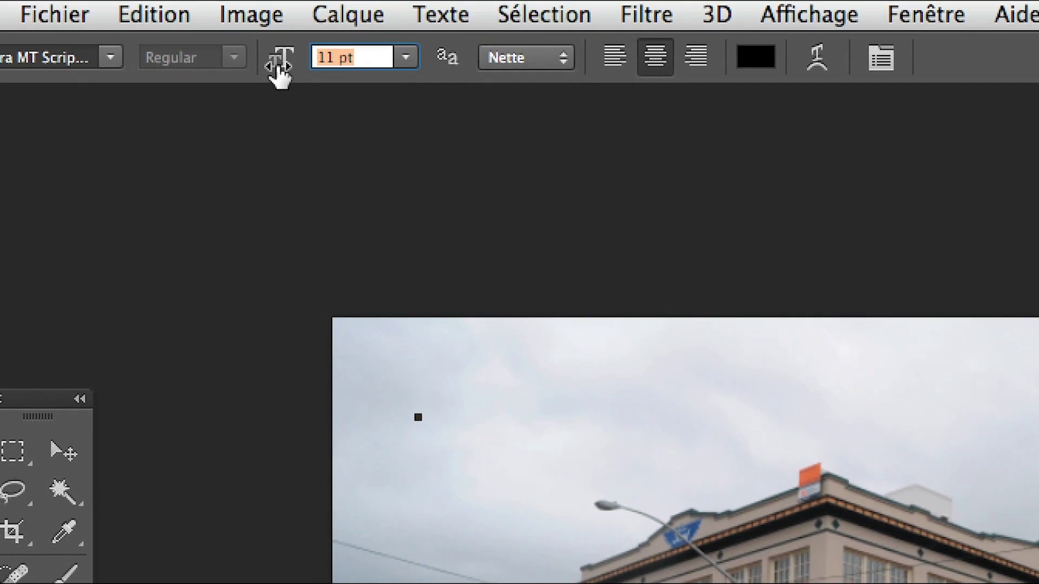
{"action": "left_click_drag", "start_coordinate": [280, 64], "coordinate": [320, 65]}
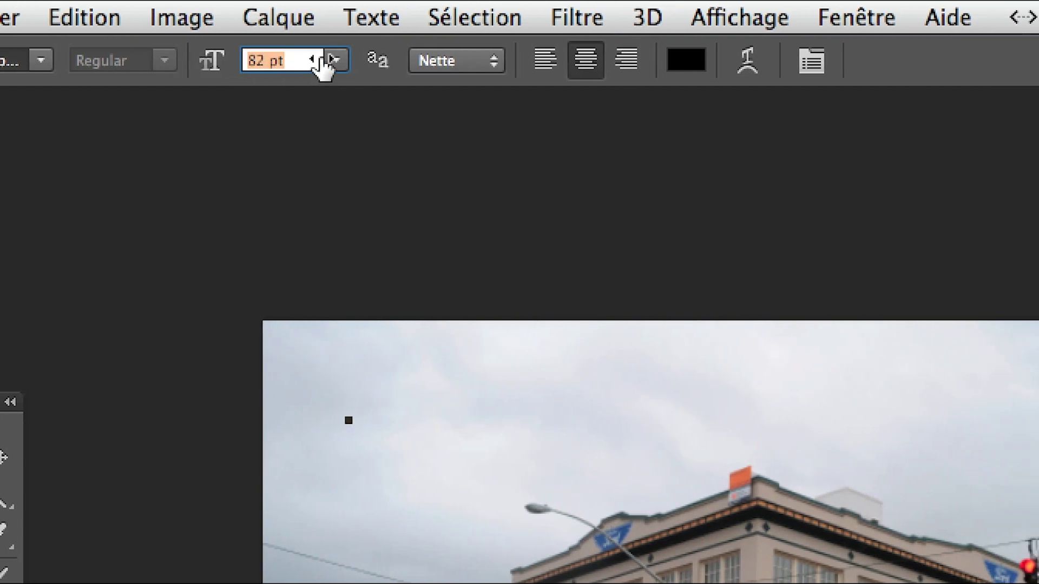
{"action": "left_click_drag", "start_coordinate": [246, 62], "coordinate": [324, 68]}
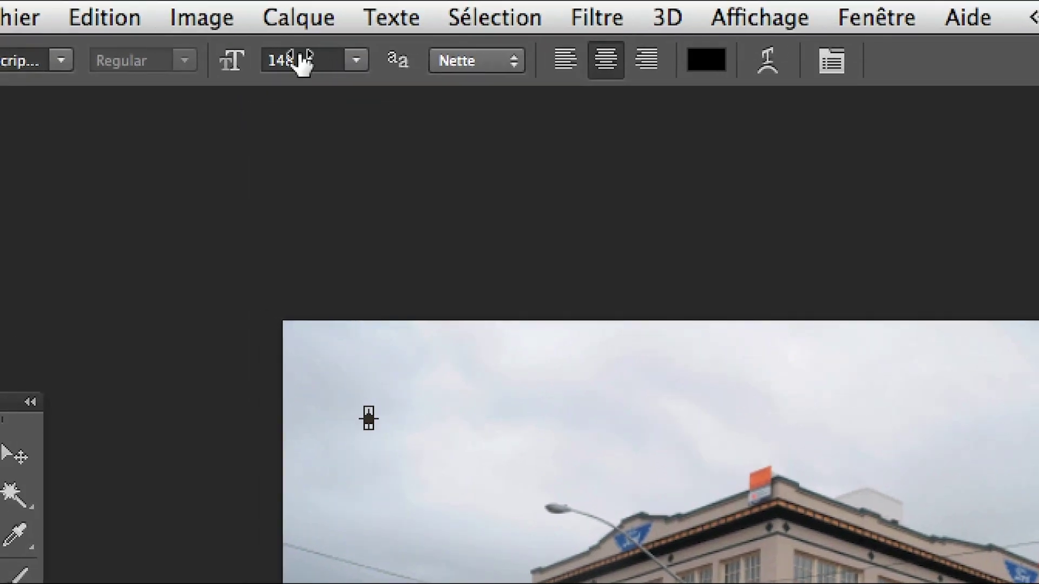
{"action": "left_click_drag", "start_coordinate": [254, 38], "coordinate": [267, 39]}
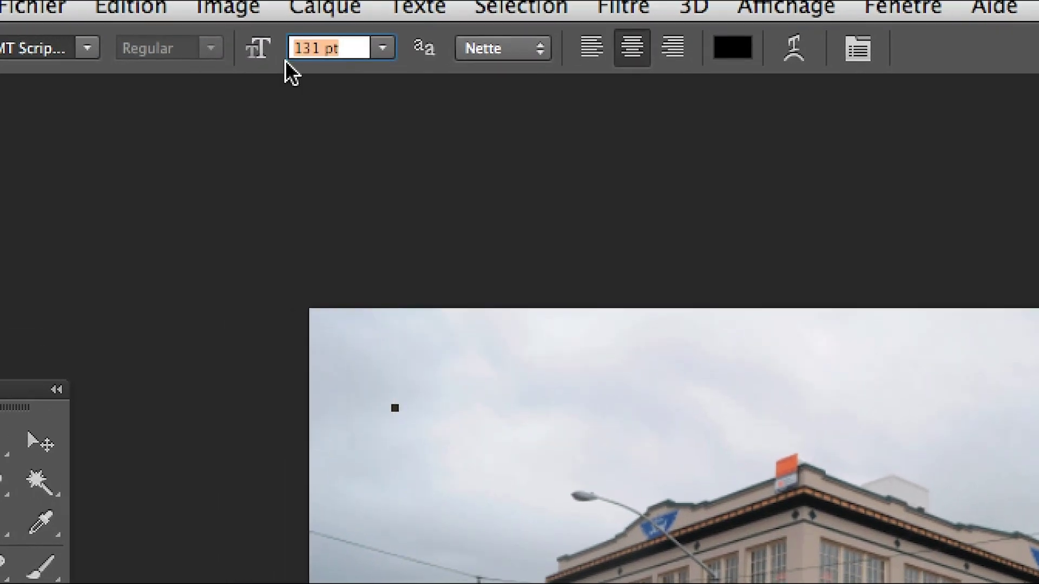
{"action": "type", "text": "80"}
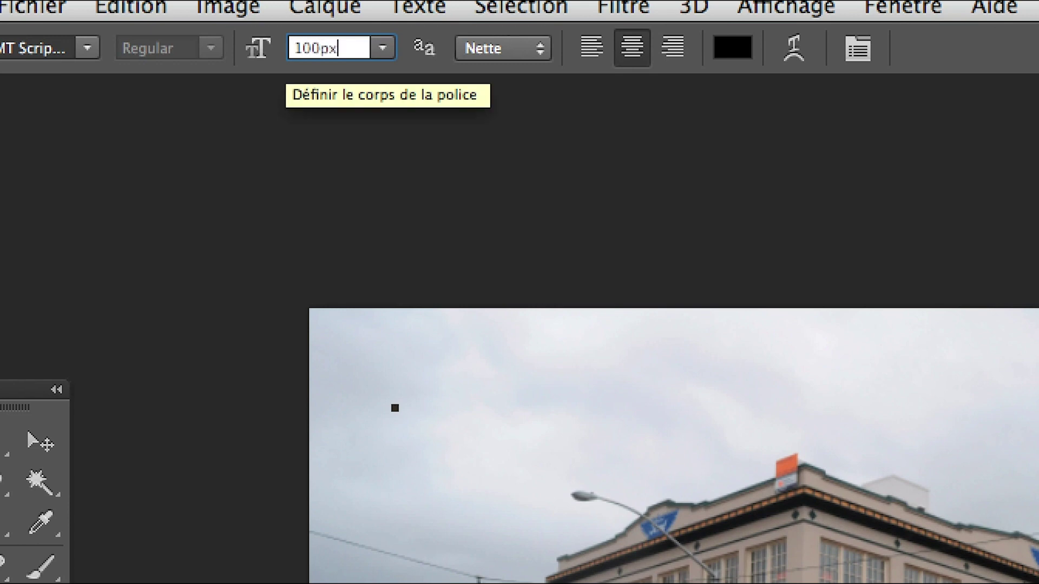
{"action": "key", "text": "Tab"}
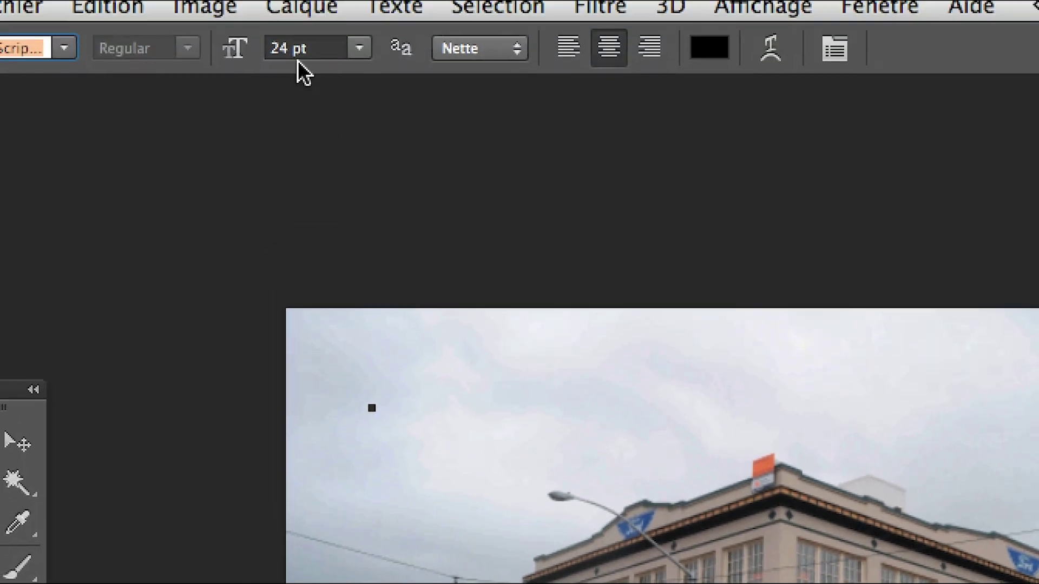
{"action": "left_click", "coordinate": [313, 50]}
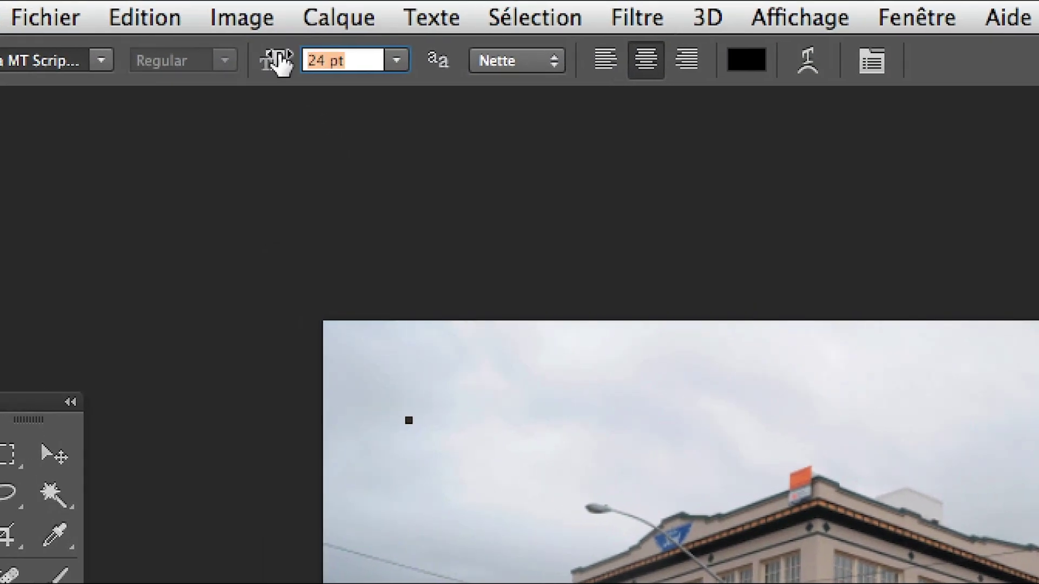
{"action": "type", "text": "500px"}
{"action": "key", "text": "Return"}
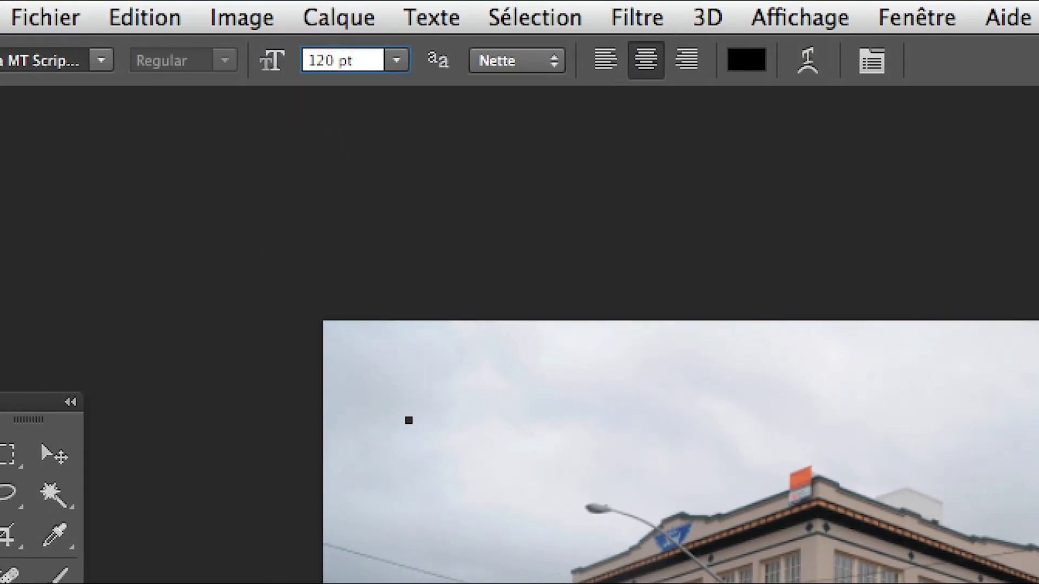
{"action": "key", "text": "shift+Tab"}
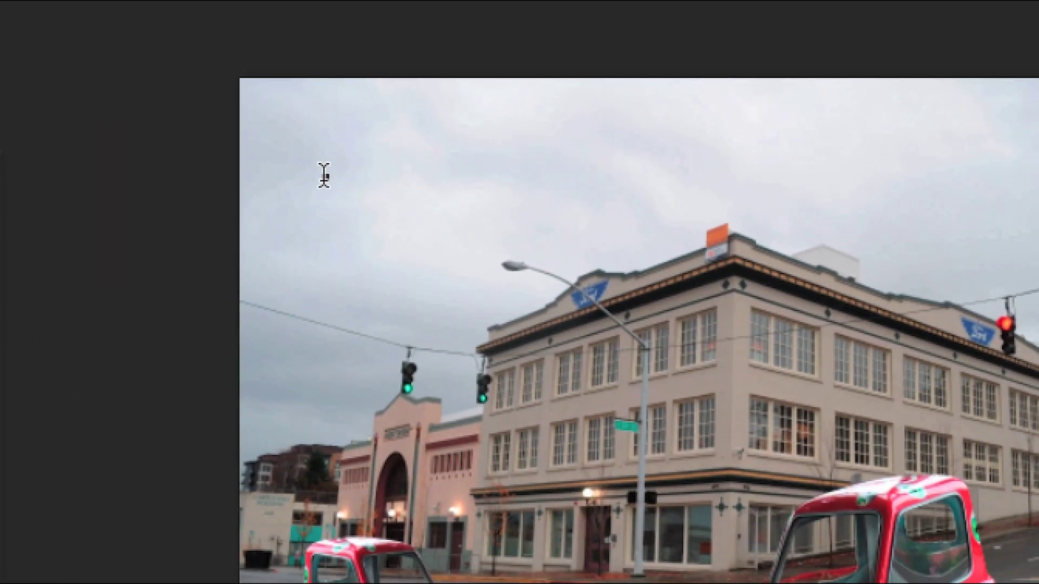
{"action": "left_click", "coordinate": [323, 175]}
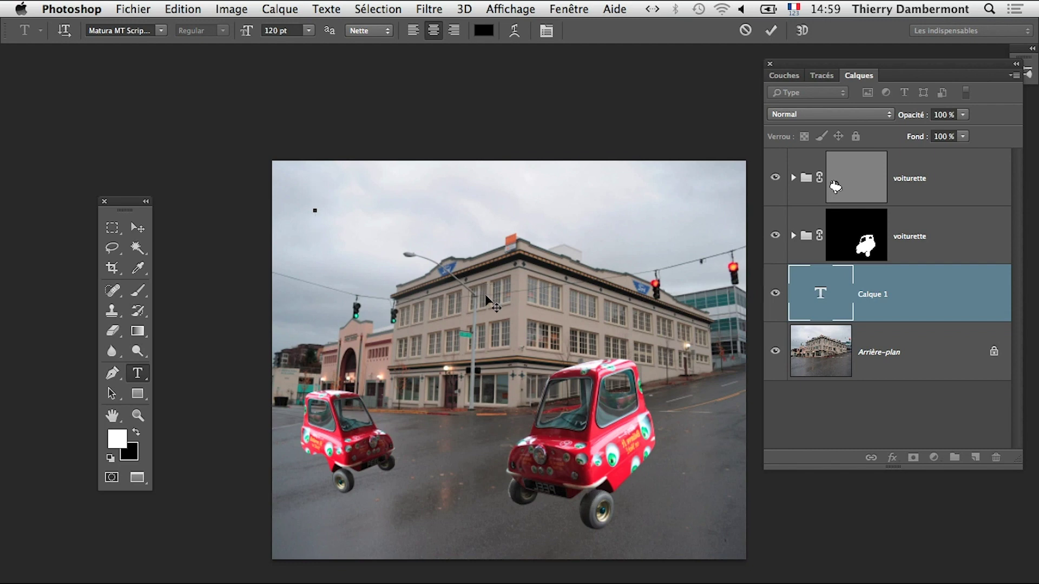
Step: Type the title 'City micro-cars' and centre it across the top of the photo
{"action": "left_click", "coordinate": [273, 30]}
{"action": "key", "text": "Tab"}
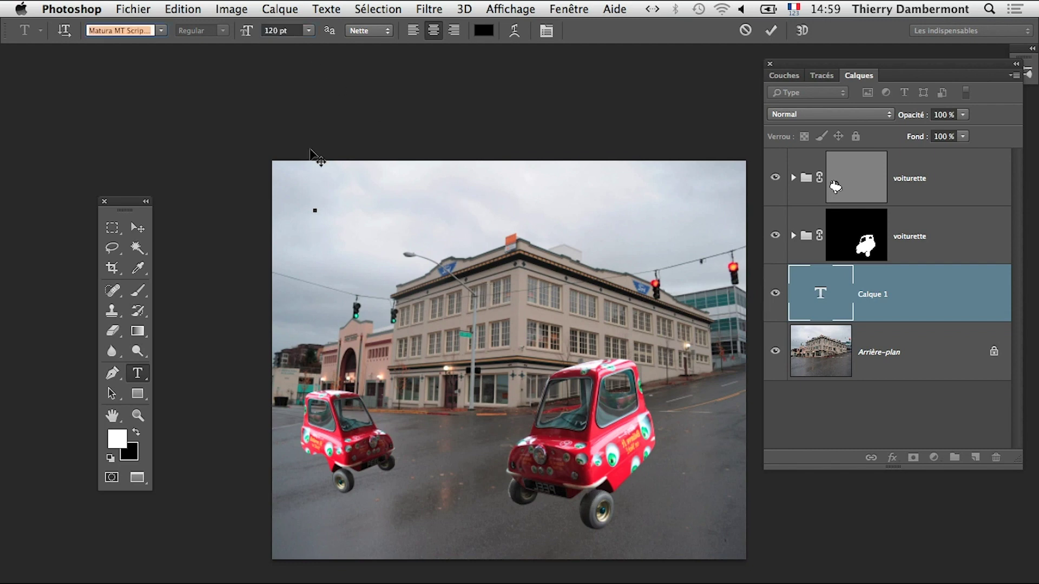
{"action": "left_click", "coordinate": [317, 206]}
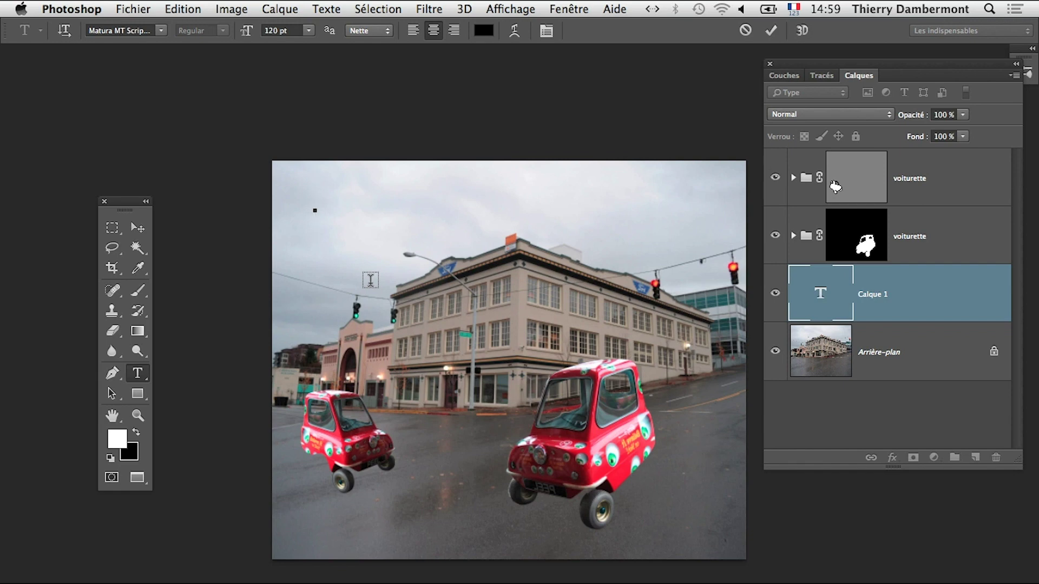
{"action": "type", "text": "City"}
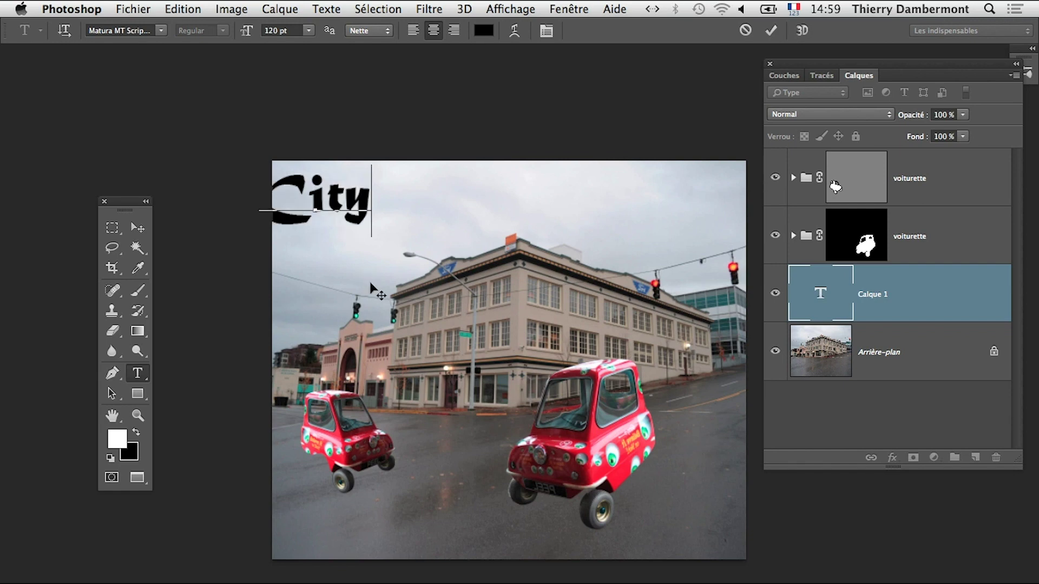
{"action": "type", "text": " mi"}
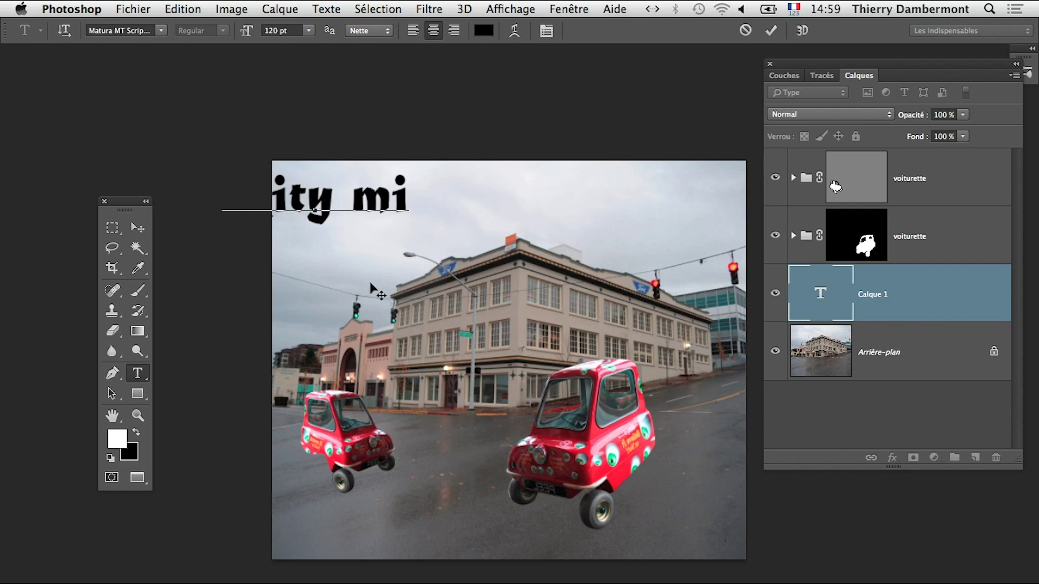
{"action": "type", "text": "cro-cars"}
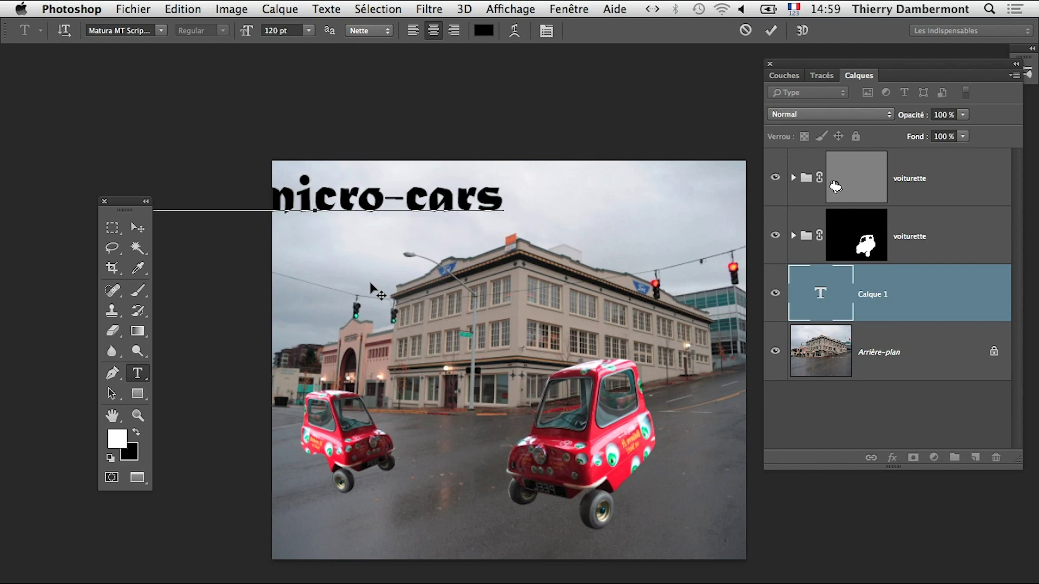
{"action": "left_click", "coordinate": [137, 228]}
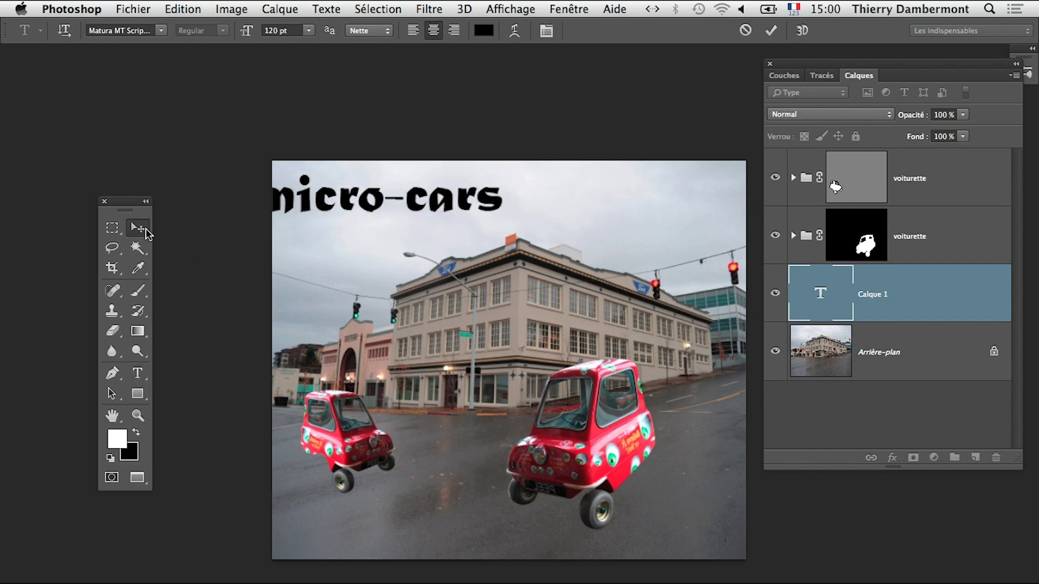
{"action": "left_click_drag", "start_coordinate": [345, 198], "coordinate": [520, 213]}
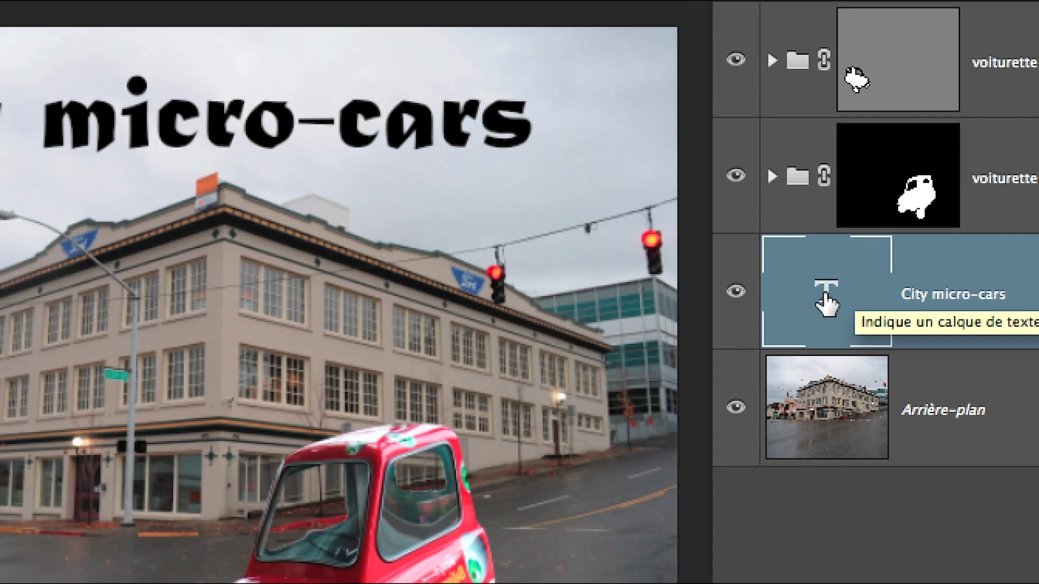
Step: Select the title text and float the Caractère and Paragraphe panels beside it
{"action": "double_click", "coordinate": [824, 299]}
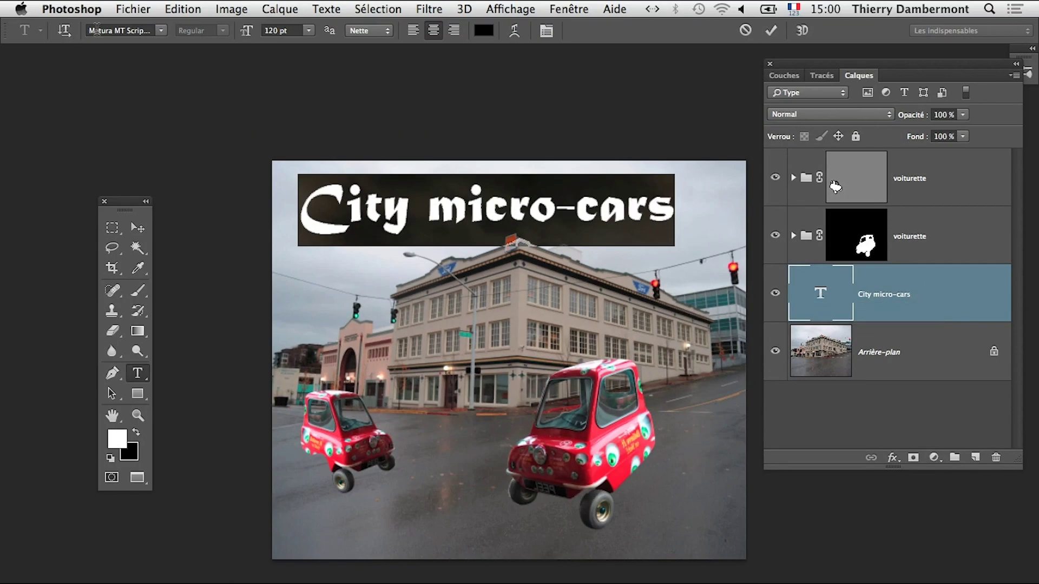
{"action": "left_click", "coordinate": [96, 30]}
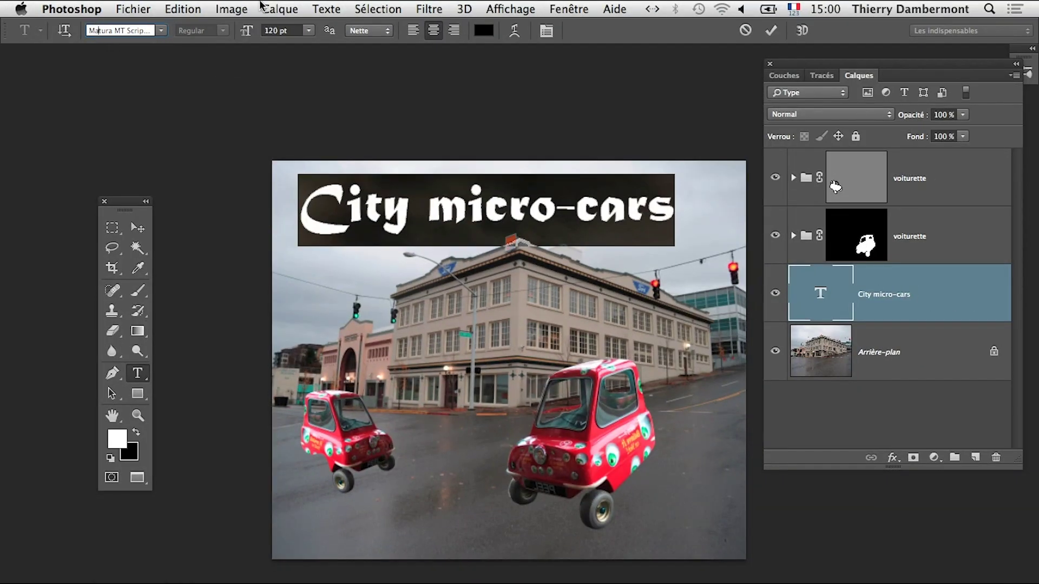
{"action": "left_click", "coordinate": [326, 8]}
{"action": "mouse_move", "coordinate": [347, 28]}
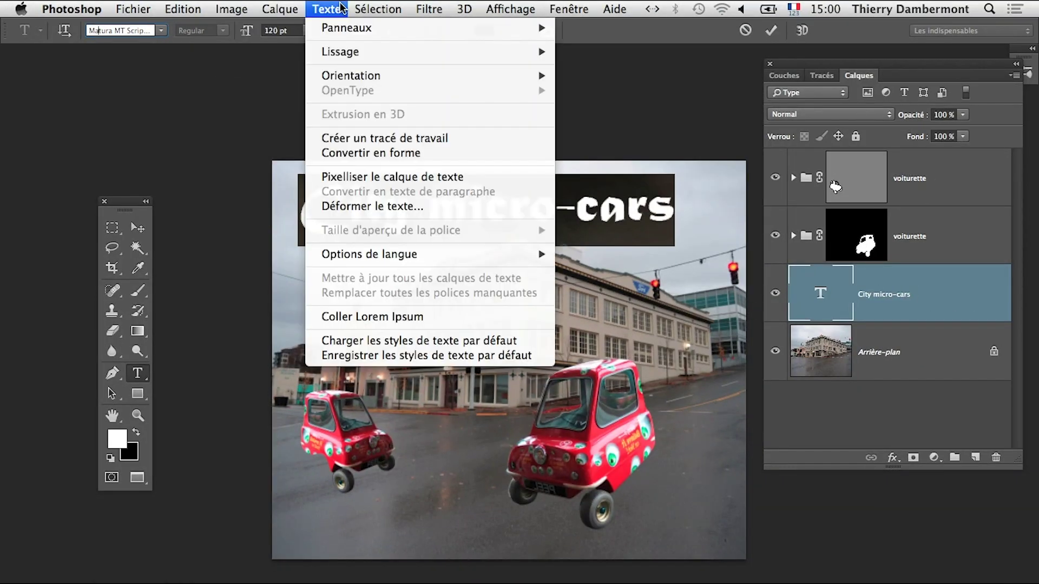
{"action": "left_click", "coordinate": [601, 35]}
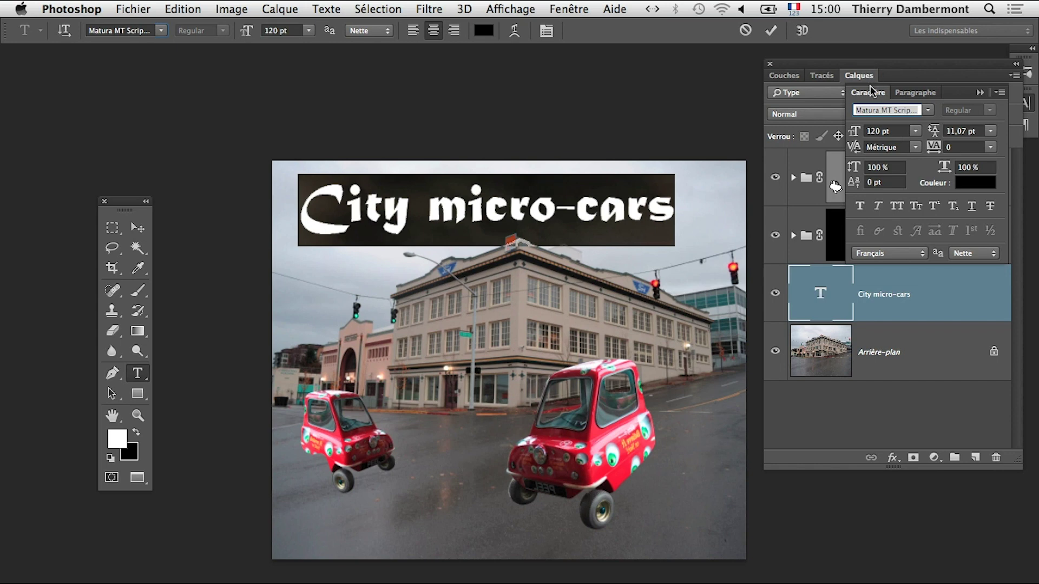
{"action": "left_click_drag", "start_coordinate": [871, 90], "coordinate": [211, 383]}
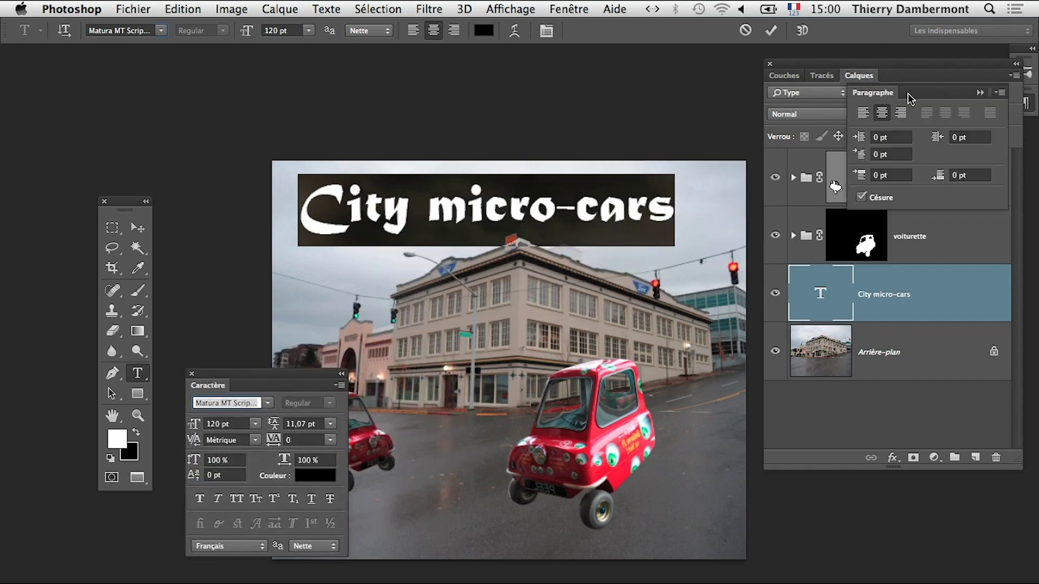
{"action": "left_click_drag", "start_coordinate": [909, 97], "coordinate": [425, 406]}
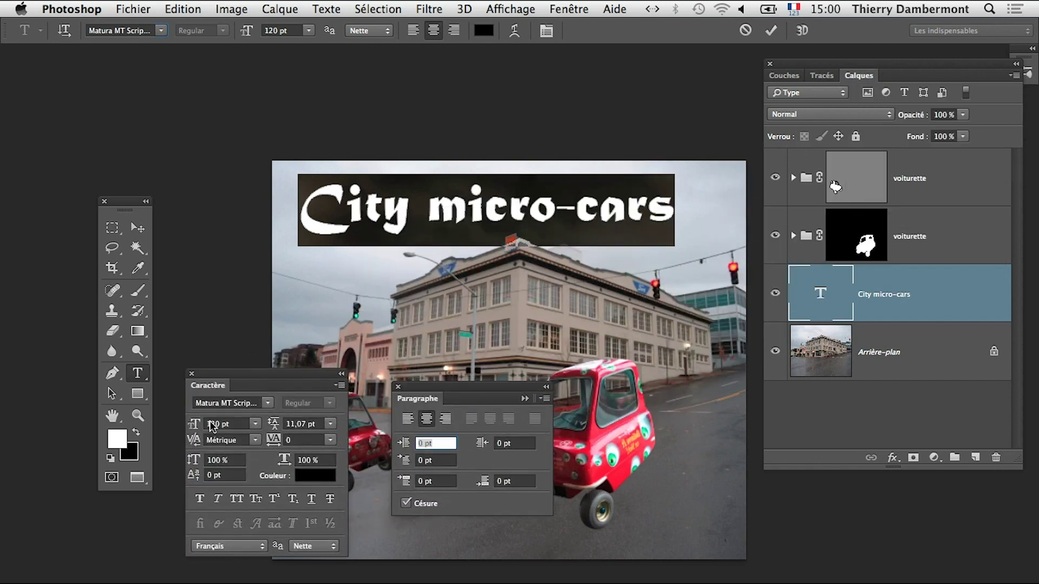
Step: Change the title's font to Comic Sans MS
{"action": "left_click", "coordinate": [240, 403]}
{"action": "left_click", "coordinate": [240, 400]}
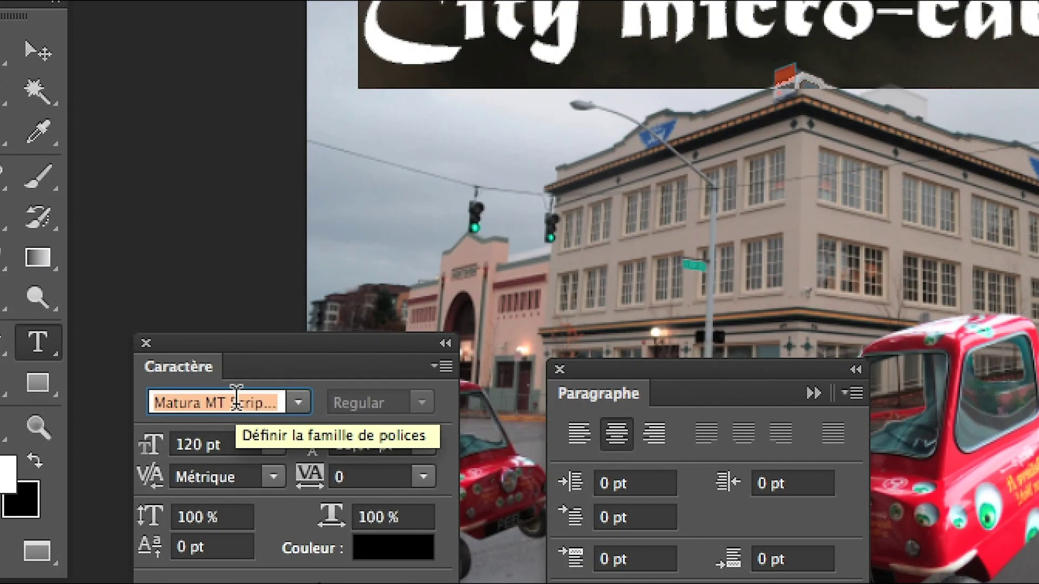
{"action": "type", "text": "M"}
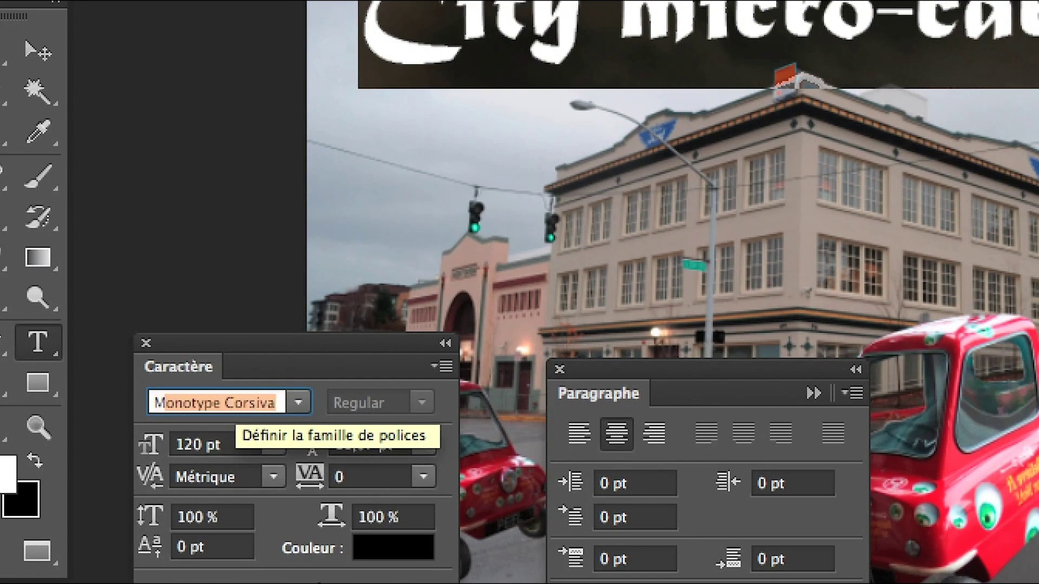
{"action": "type", "text": "icrosoft Sans ..."}
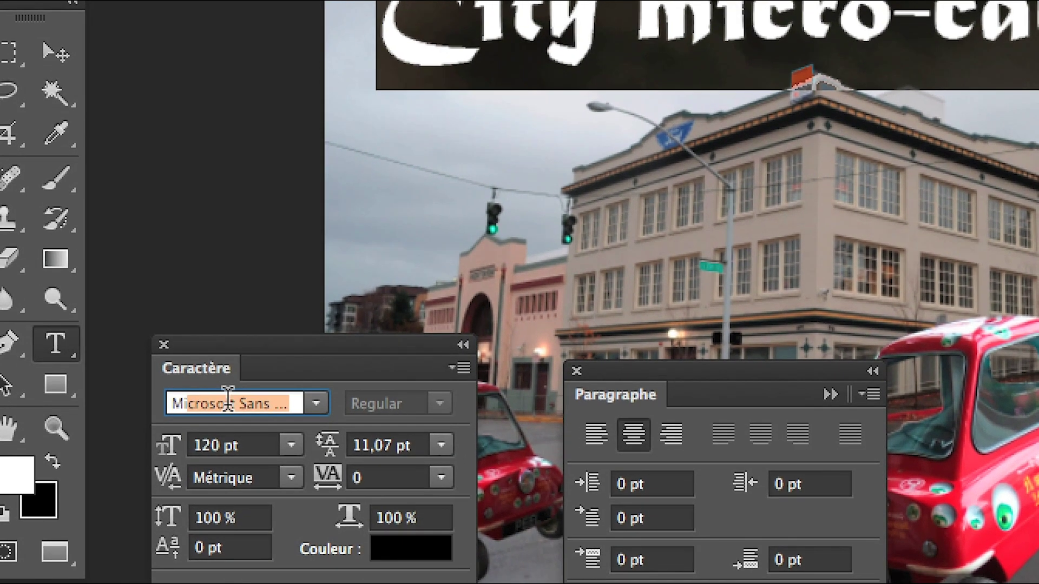
{"action": "left_click", "coordinate": [228, 401]}
{"action": "type", "text": "Comic Sans MS"}
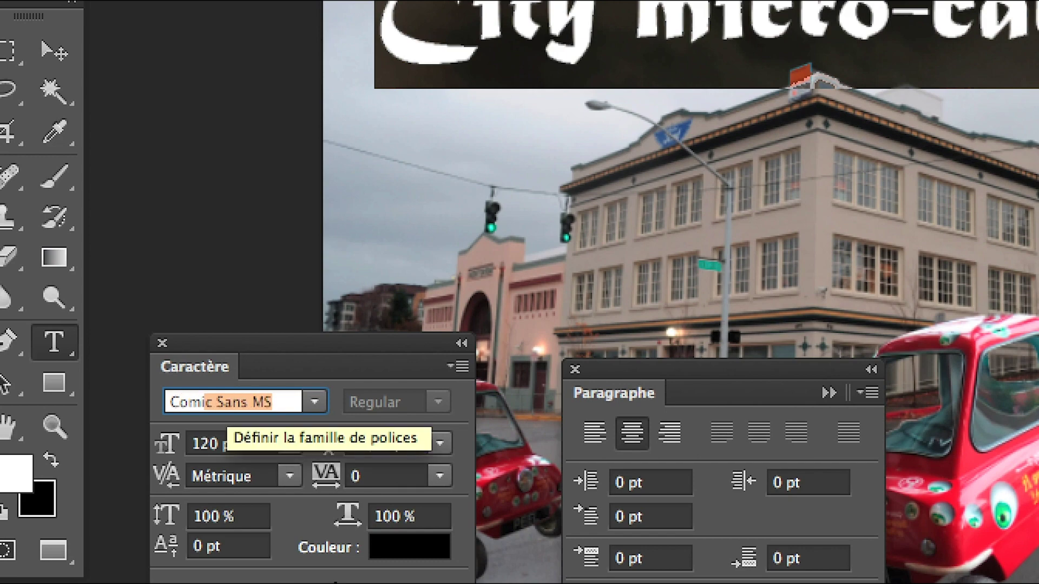
{"action": "key", "text": "Return"}
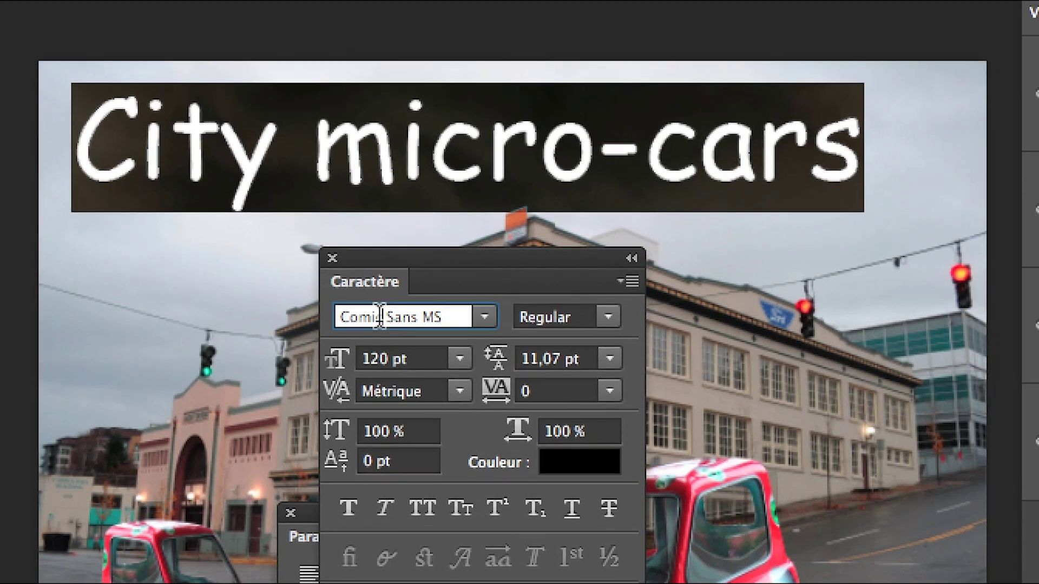
Step: Move the floating Caractère and Paragraphe panels aside and select the Comic Sans MS font name
{"action": "left_click_drag", "start_coordinate": [340, 317], "coordinate": [381, 316]}
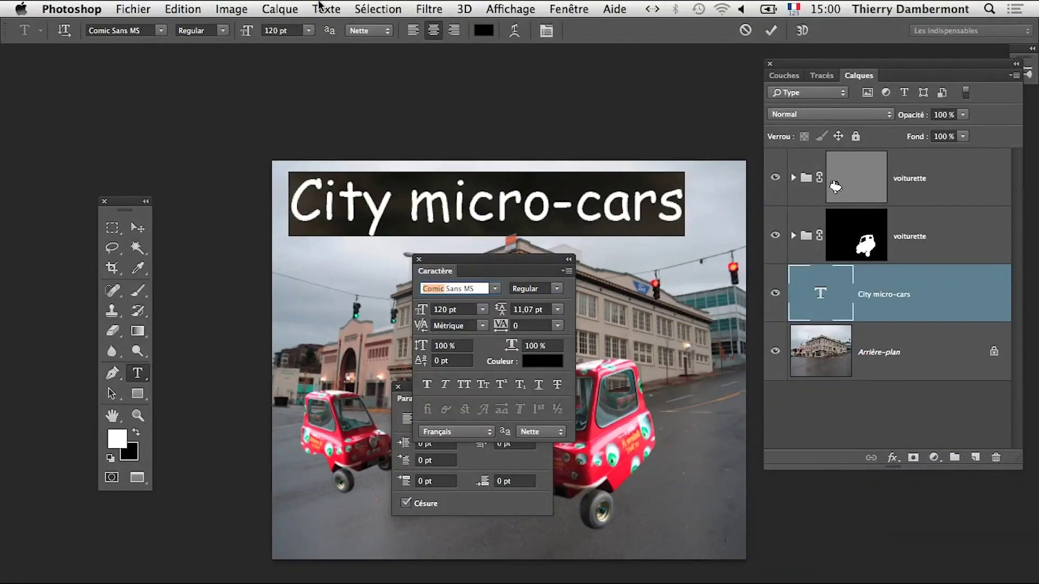
{"action": "left_click", "coordinate": [289, 8]}
{"action": "mouse_move", "coordinate": [326, 9]}
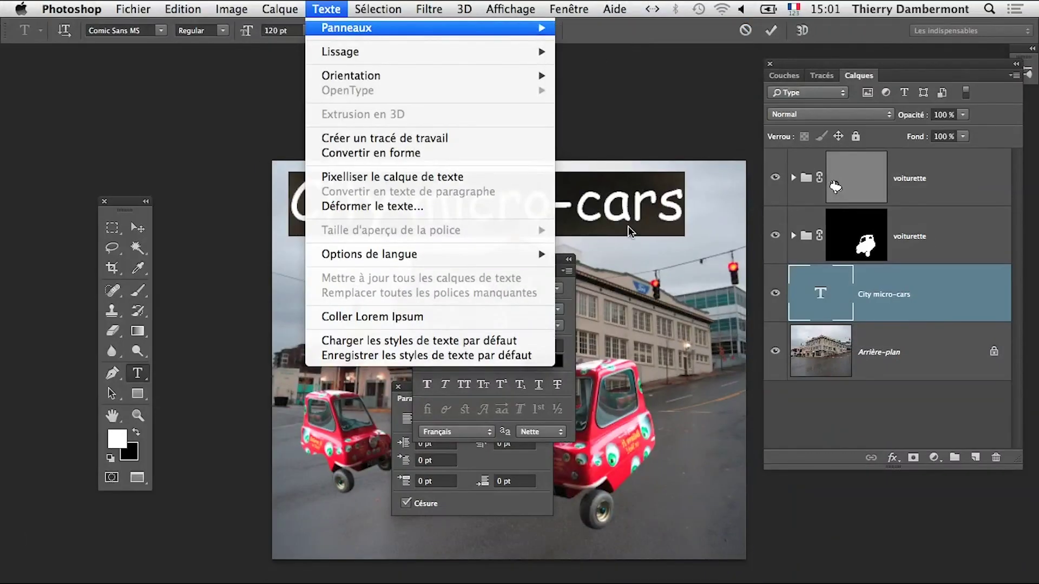
{"action": "left_click", "coordinate": [563, 263]}
{"action": "left_click_drag", "start_coordinate": [546, 266], "coordinate": [436, 267]}
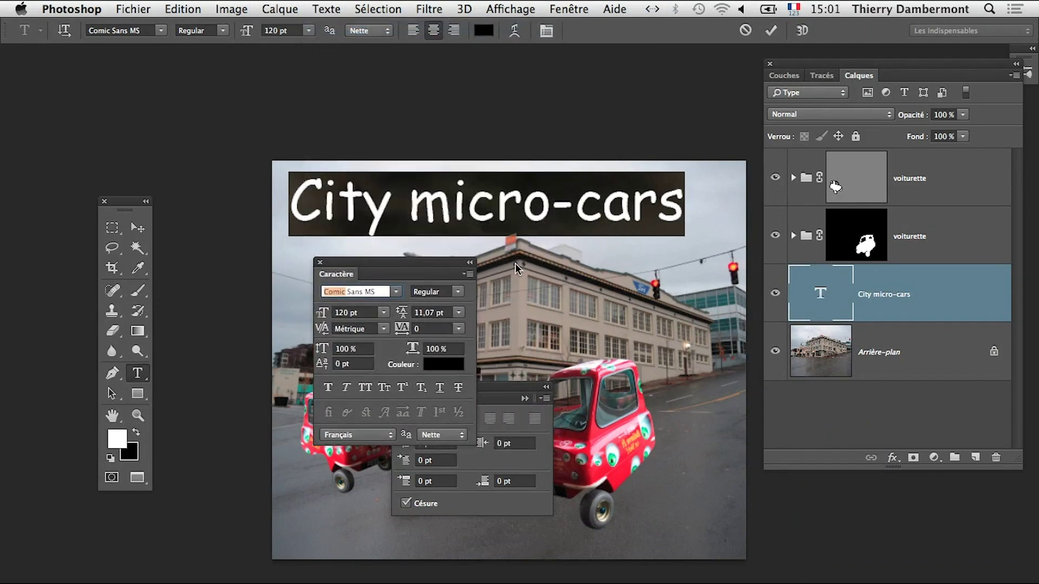
{"action": "left_click_drag", "start_coordinate": [487, 397], "coordinate": [379, 525]}
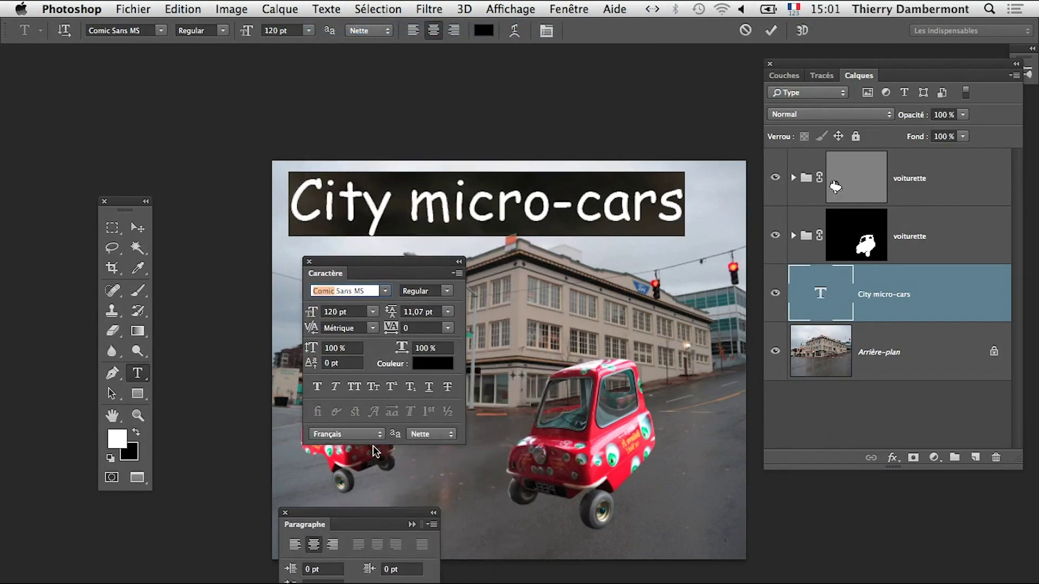
{"action": "left_click_drag", "start_coordinate": [368, 274], "coordinate": [497, 258]}
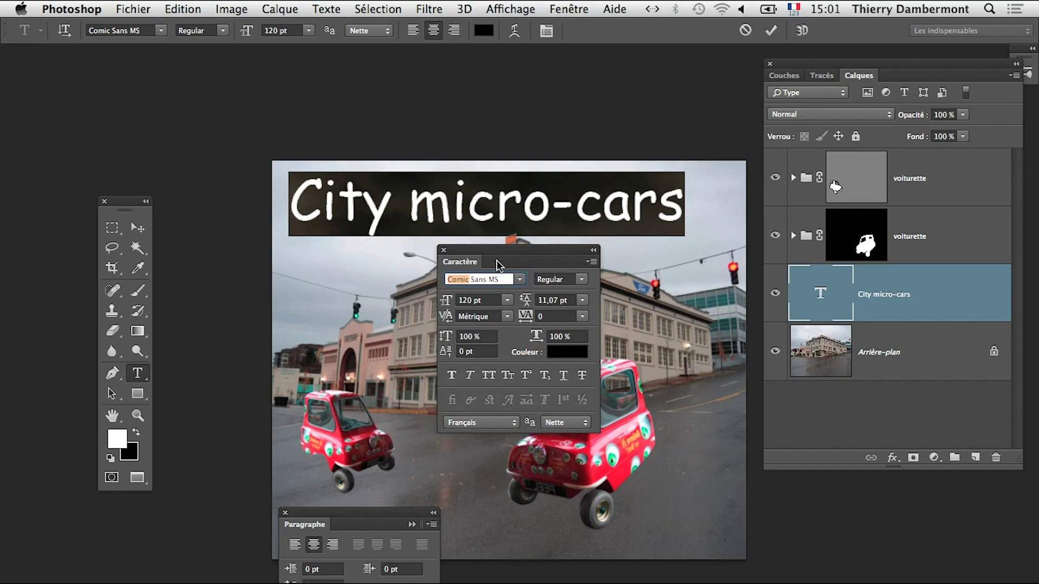
{"action": "left_click", "coordinate": [485, 279]}
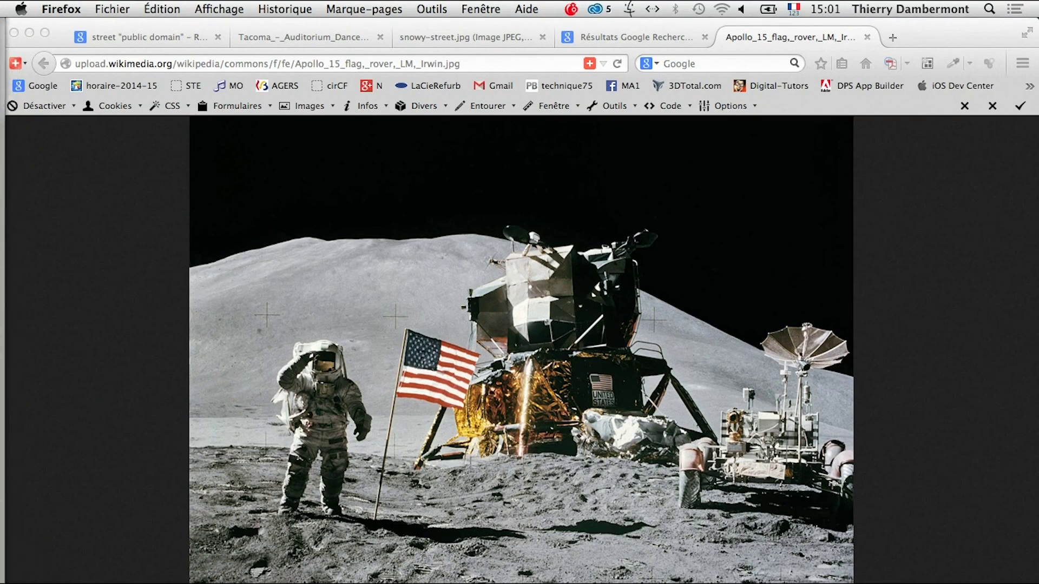
Step: Search Google Images for 'ban comic sans' in a new Firefox window
{"action": "left_click", "coordinate": [112, 8]}
{"action": "left_click", "coordinate": [139, 40]}
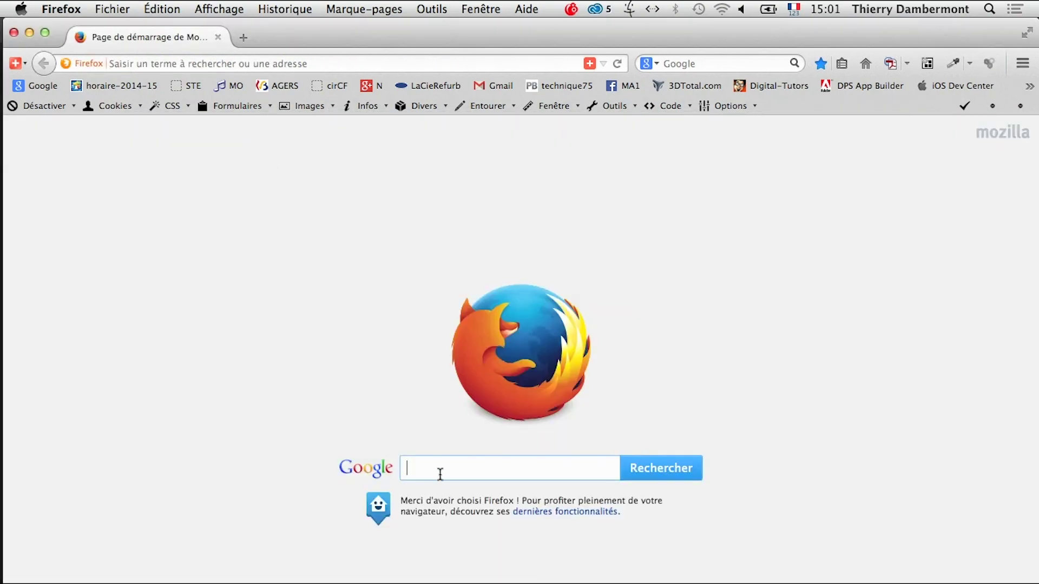
{"action": "type", "text": "ban"}
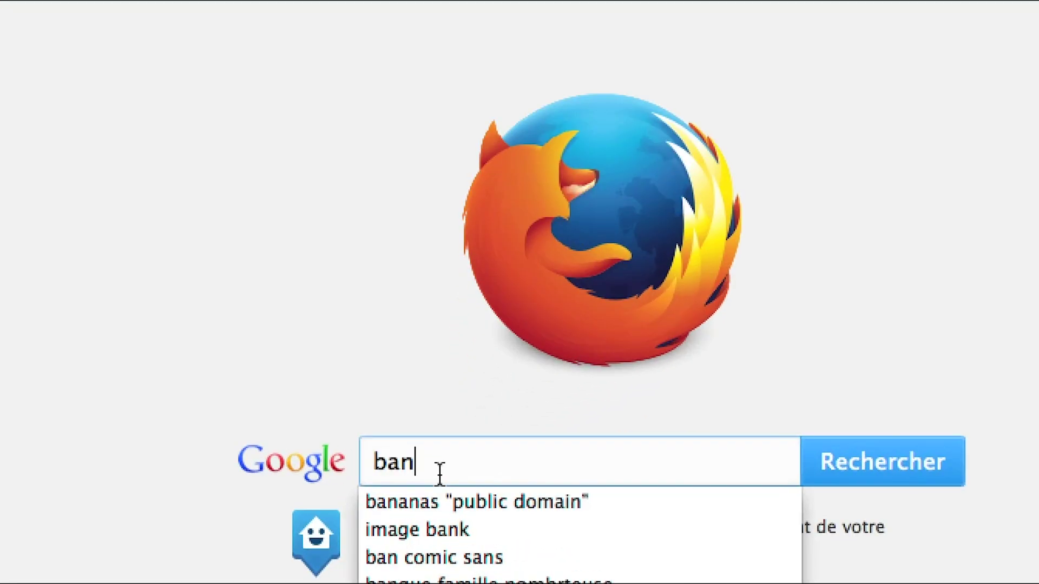
{"action": "type", "text": " comic"}
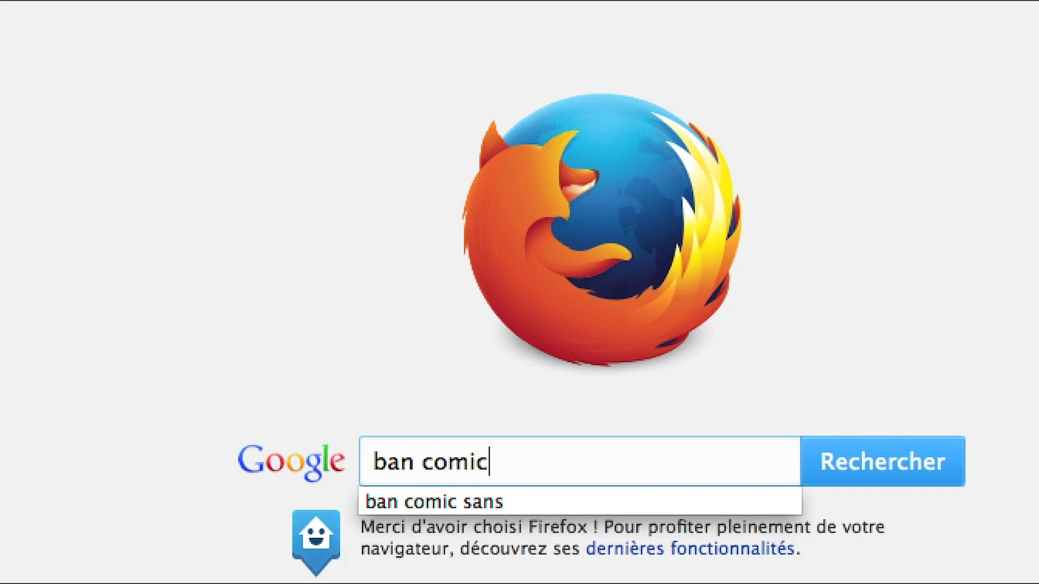
{"action": "key", "text": "Down"}
{"action": "key", "text": "Return"}
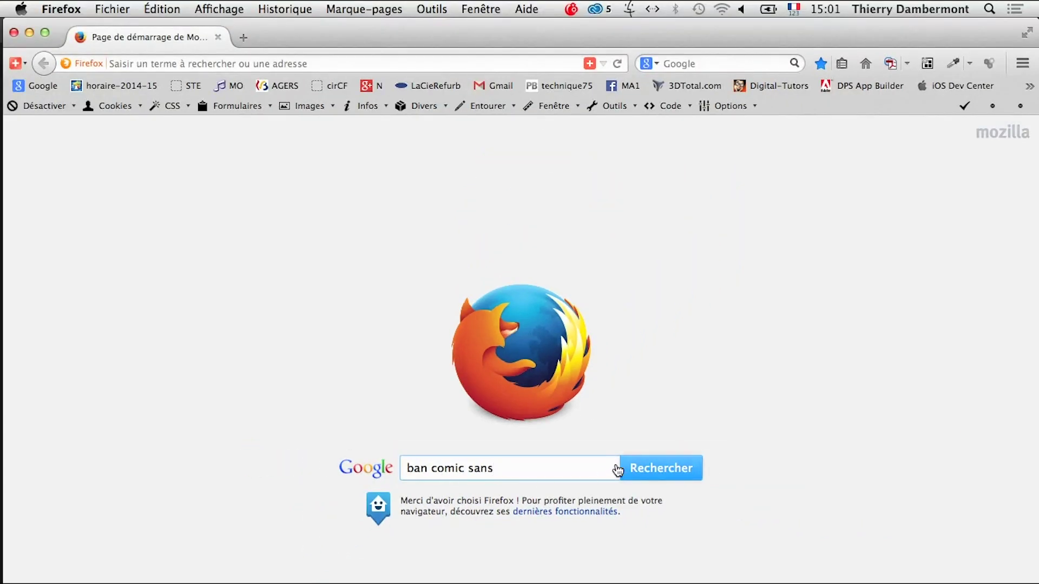
{"action": "left_click", "coordinate": [647, 472]}
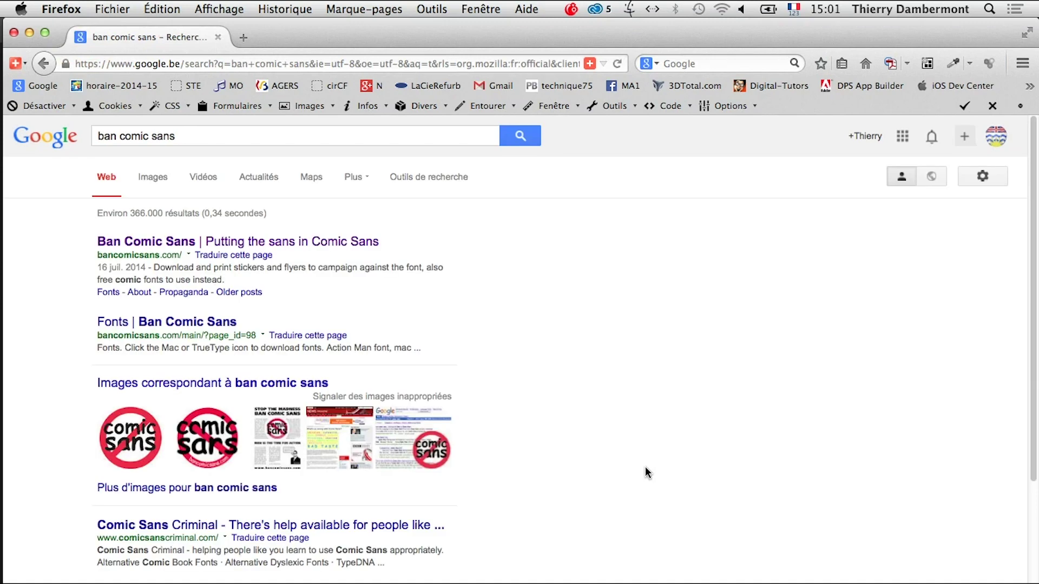
{"action": "left_click", "coordinate": [152, 178]}
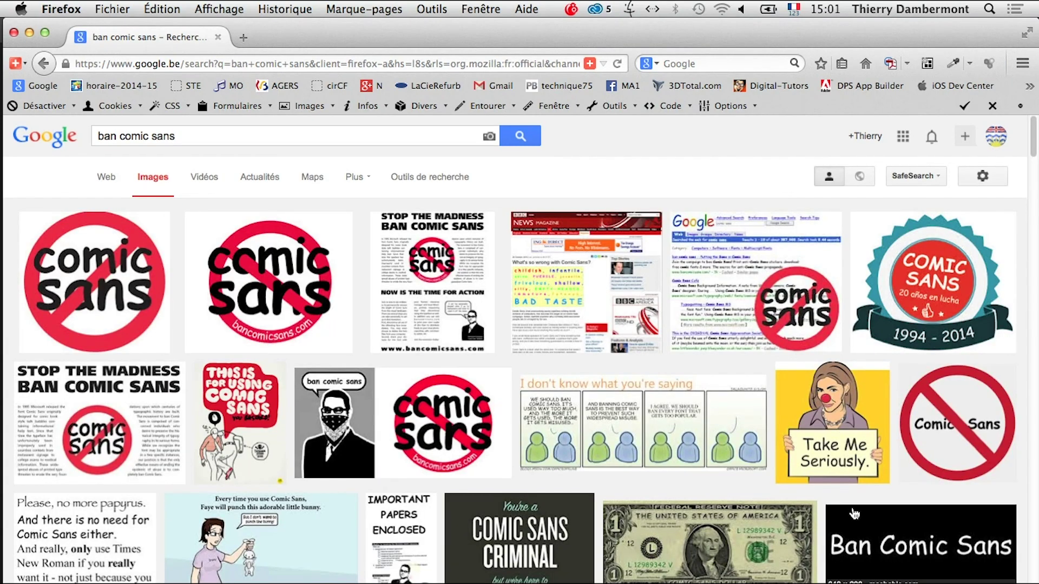
Step: Browse down through the anti-Comic Sans image results, then close that search window
{"action": "scroll", "coordinate": [814, 502], "scroll_direction": "down", "scroll_amount": 3}
{"action": "scroll", "coordinate": [814, 502], "scroll_direction": "down", "scroll_amount": 2}
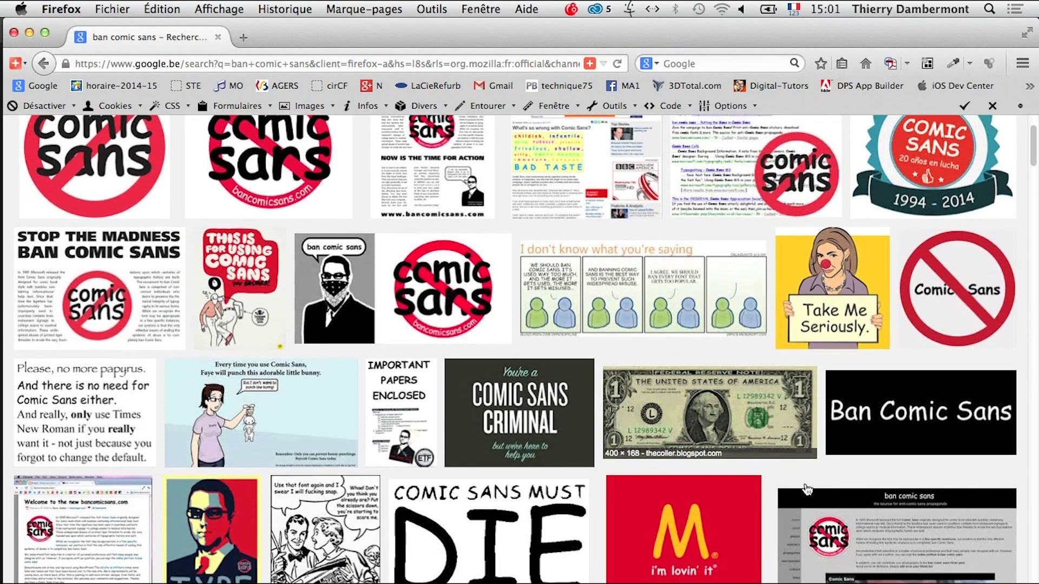
{"action": "scroll", "coordinate": [518, 417], "scroll_direction": "up", "scroll_amount": 4}
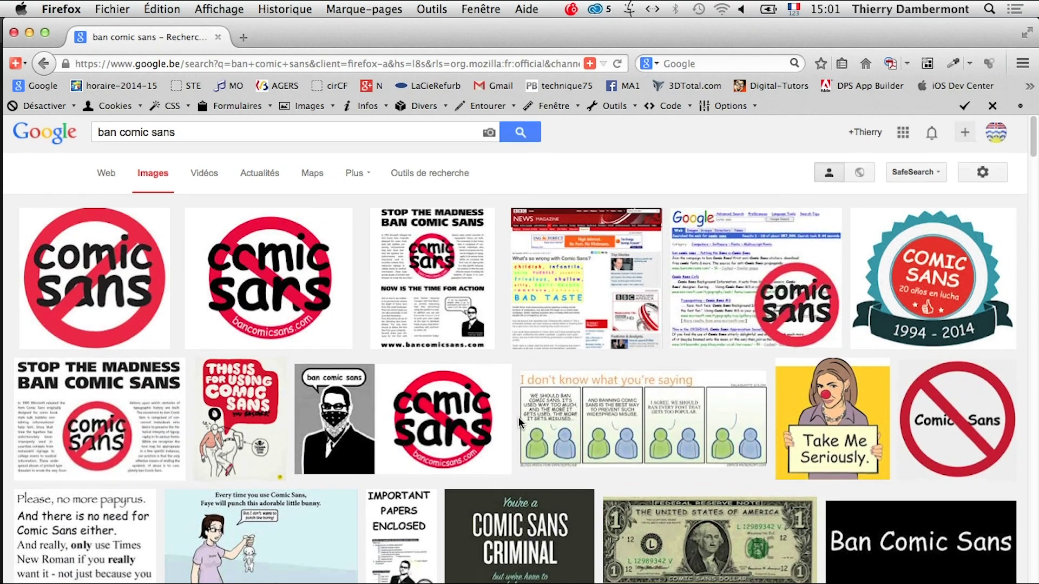
{"action": "scroll", "coordinate": [518, 417], "scroll_direction": "down", "scroll_amount": 10}
{"action": "scroll", "coordinate": [518, 424], "scroll_direction": "down", "scroll_amount": 6}
{"action": "scroll", "coordinate": [487, 436], "scroll_direction": "down", "scroll_amount": 10}
{"action": "scroll", "coordinate": [460, 446], "scroll_direction": "down", "scroll_amount": 4}
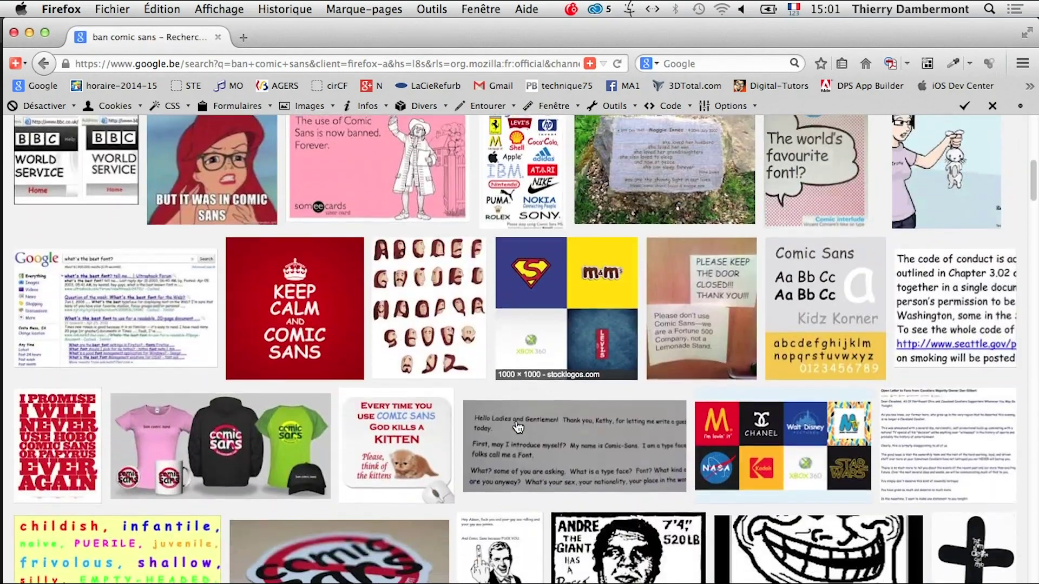
{"action": "scroll", "coordinate": [411, 462], "scroll_direction": "down", "scroll_amount": 3}
{"action": "scroll", "coordinate": [405, 464], "scroll_direction": "down", "scroll_amount": 4}
{"action": "scroll", "coordinate": [361, 465], "scroll_direction": "down", "scroll_amount": 4}
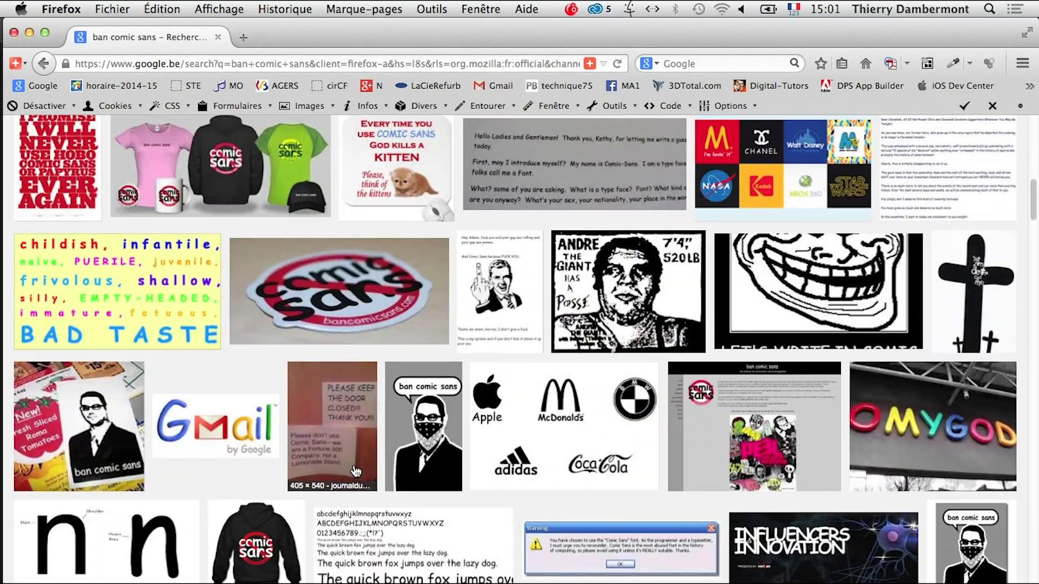
{"action": "scroll", "coordinate": [357, 470], "scroll_direction": "down", "scroll_amount": 7}
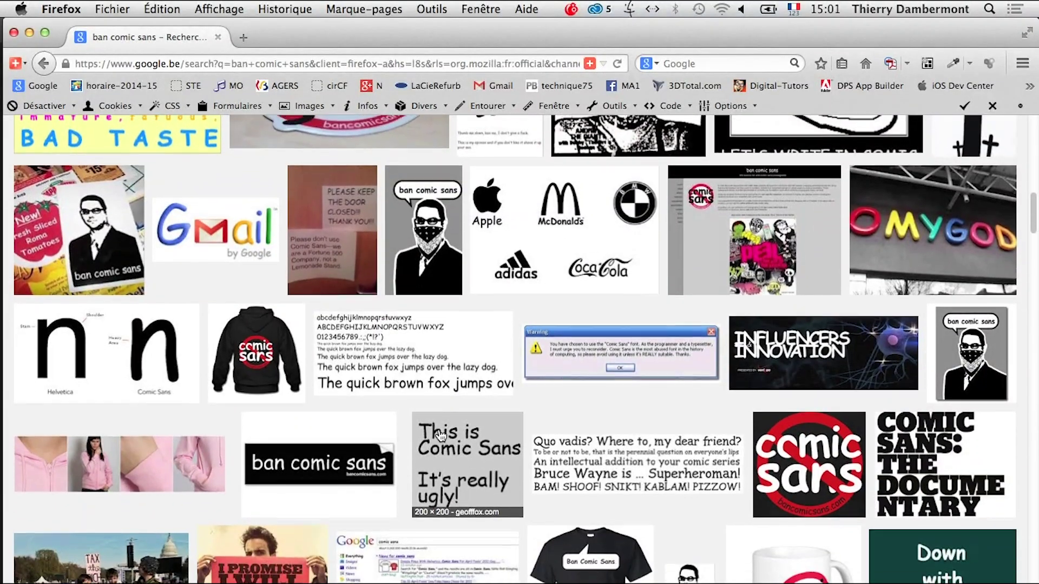
{"action": "scroll", "coordinate": [439, 445], "scroll_direction": "down", "scroll_amount": 5}
{"action": "scroll", "coordinate": [439, 444], "scroll_direction": "down", "scroll_amount": 5}
{"action": "scroll", "coordinate": [439, 446], "scroll_direction": "down", "scroll_amount": 3}
{"action": "scroll", "coordinate": [437, 448], "scroll_direction": "down", "scroll_amount": 7}
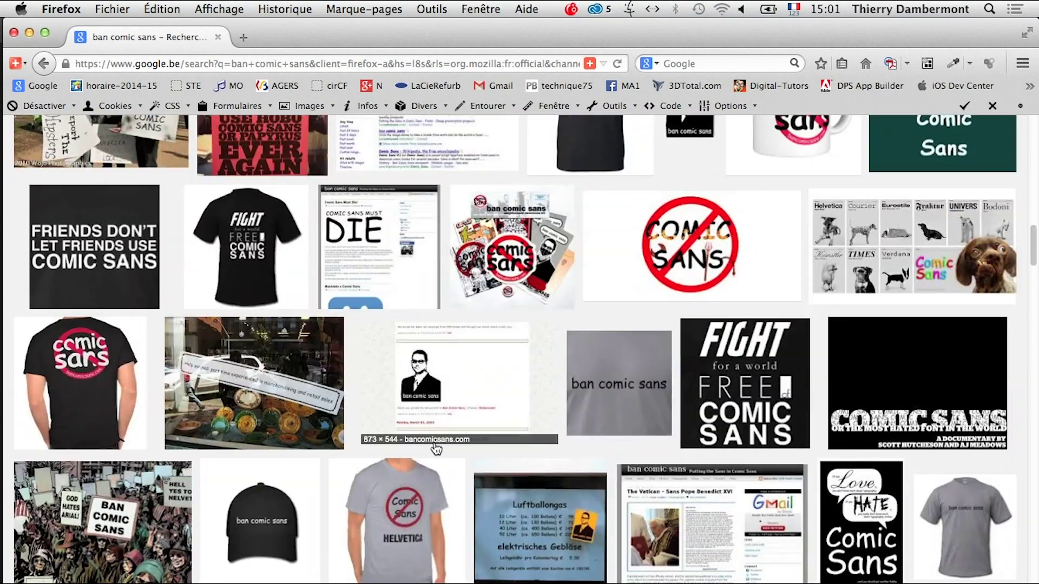
{"action": "scroll", "coordinate": [436, 450], "scroll_direction": "down", "scroll_amount": 6}
{"action": "scroll", "coordinate": [436, 450], "scroll_direction": "down", "scroll_amount": 3}
{"action": "scroll", "coordinate": [435, 450], "scroll_direction": "down", "scroll_amount": 10}
{"action": "scroll", "coordinate": [434, 452], "scroll_direction": "down", "scroll_amount": 3}
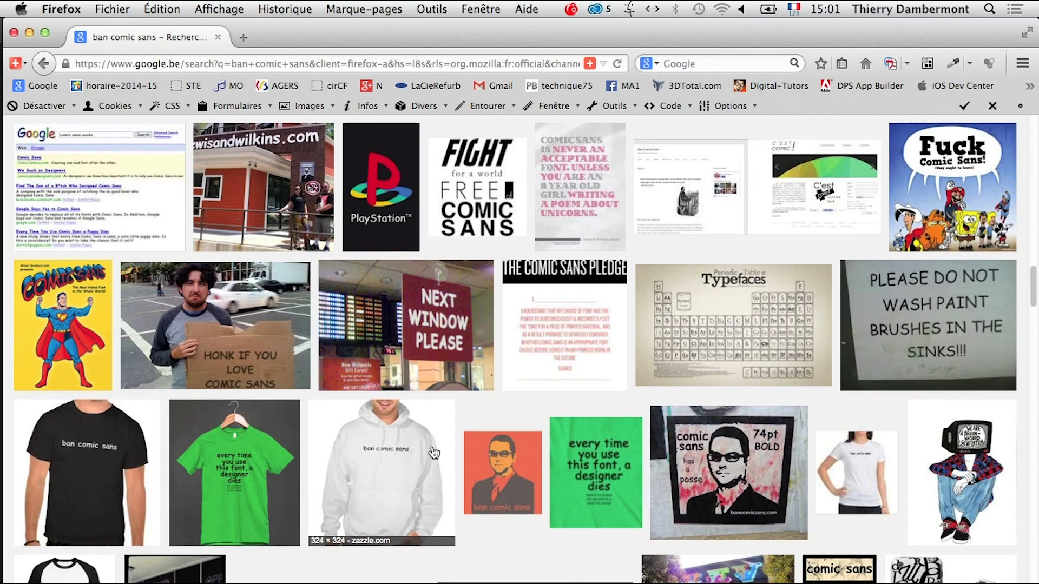
{"action": "scroll", "coordinate": [433, 450], "scroll_direction": "up", "scroll_amount": 7}
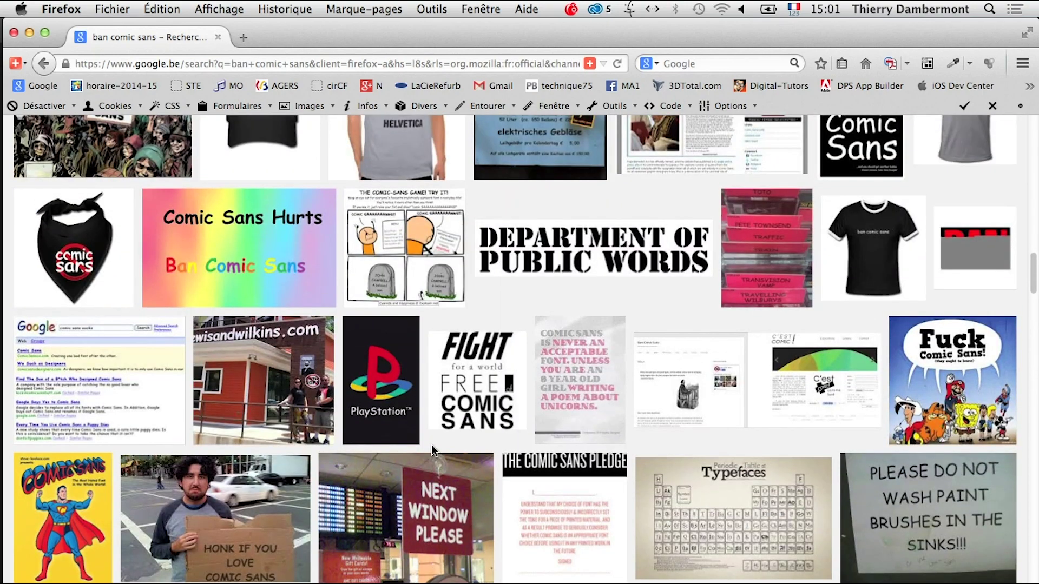
{"action": "scroll", "coordinate": [431, 447], "scroll_direction": "down", "scroll_amount": 3}
{"action": "scroll", "coordinate": [431, 447], "scroll_direction": "down", "scroll_amount": 2}
{"action": "scroll", "coordinate": [432, 446], "scroll_direction": "down", "scroll_amount": 8}
{"action": "scroll", "coordinate": [430, 444], "scroll_direction": "down", "scroll_amount": 3}
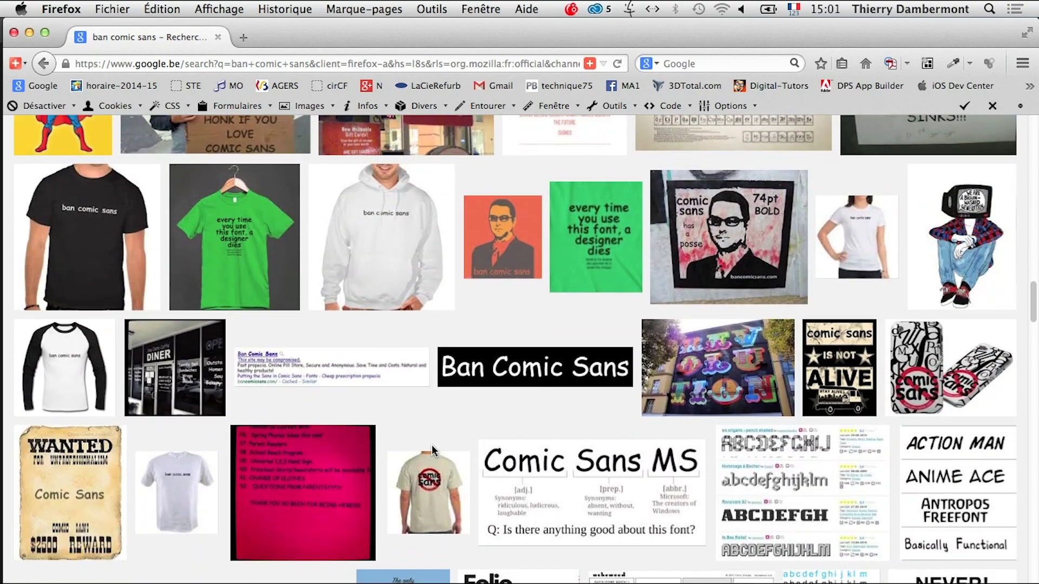
{"action": "scroll", "coordinate": [432, 445], "scroll_direction": "down", "scroll_amount": 2}
{"action": "scroll", "coordinate": [432, 444], "scroll_direction": "down", "scroll_amount": 8}
{"action": "scroll", "coordinate": [433, 451], "scroll_direction": "down", "scroll_amount": 3}
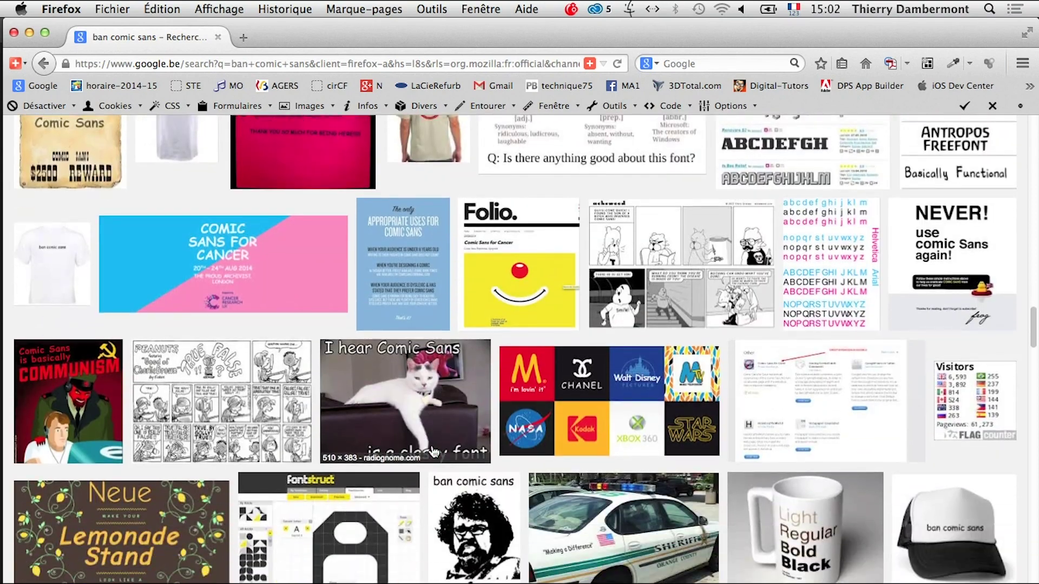
{"action": "scroll", "coordinate": [433, 452], "scroll_direction": "down", "scroll_amount": 1}
{"action": "scroll", "coordinate": [433, 452], "scroll_direction": "down", "scroll_amount": 1}
{"action": "scroll", "coordinate": [433, 452], "scroll_direction": "down", "scroll_amount": 1}
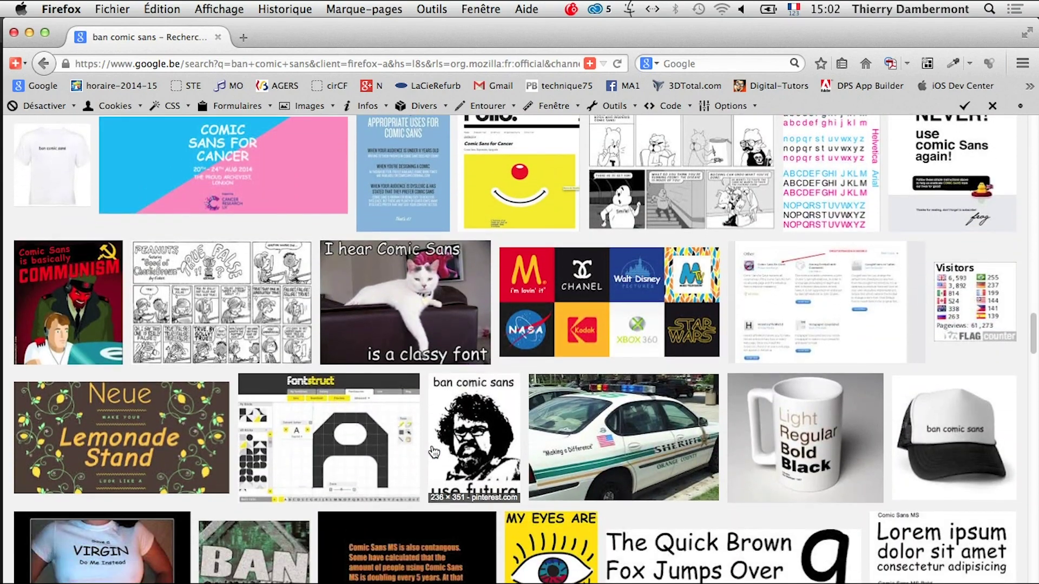
{"action": "scroll", "coordinate": [434, 452], "scroll_direction": "down", "scroll_amount": 1}
{"action": "scroll", "coordinate": [433, 452], "scroll_direction": "down", "scroll_amount": 2}
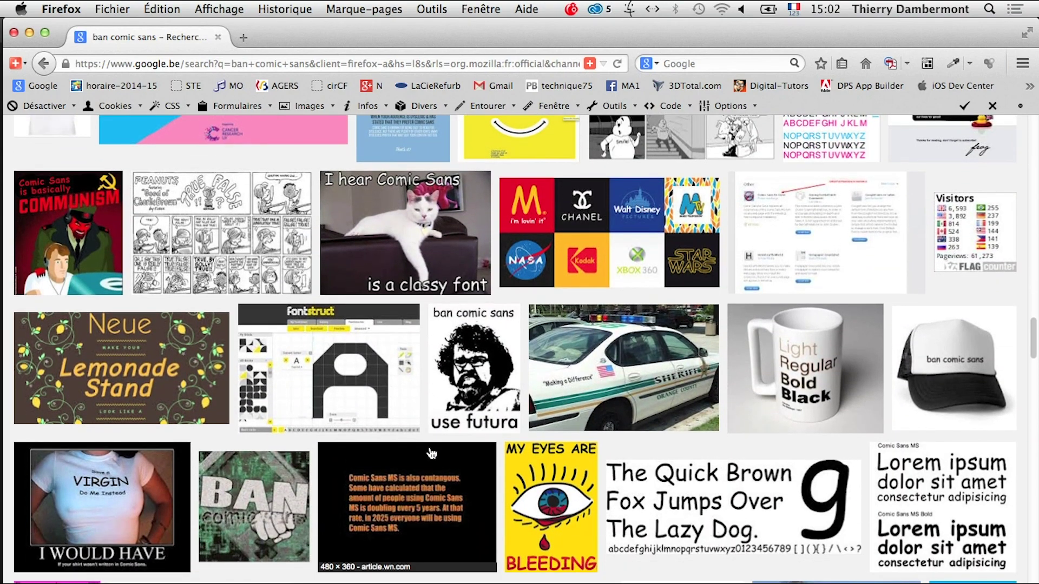
{"action": "scroll", "coordinate": [433, 453], "scroll_direction": "down", "scroll_amount": 2}
{"action": "scroll", "coordinate": [430, 454], "scroll_direction": "down", "scroll_amount": 1}
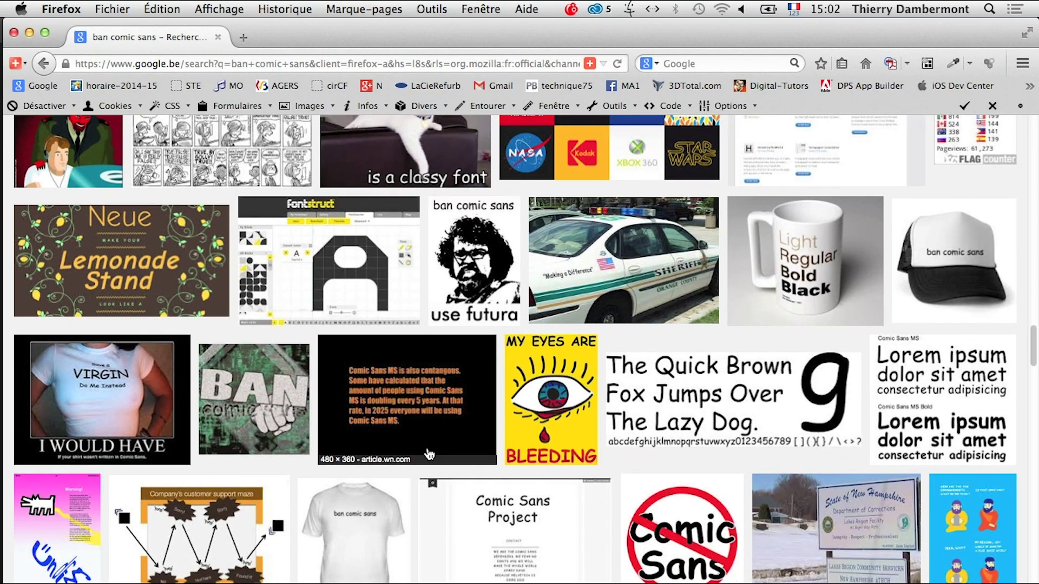
{"action": "scroll", "coordinate": [429, 455], "scroll_direction": "down", "scroll_amount": 3}
{"action": "scroll", "coordinate": [425, 458], "scroll_direction": "down", "scroll_amount": 3}
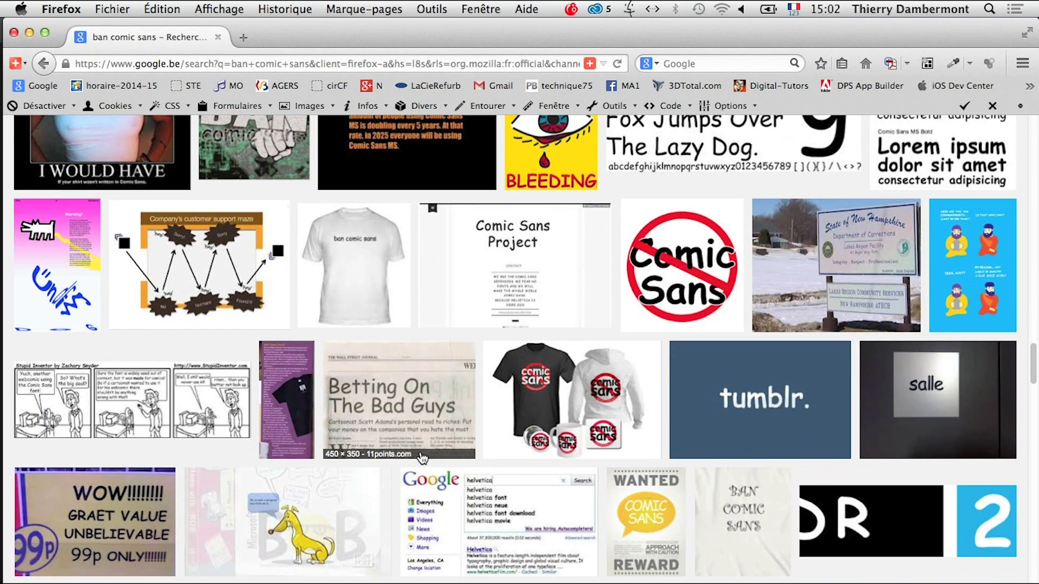
{"action": "scroll", "coordinate": [427, 448], "scroll_direction": "down", "scroll_amount": 1}
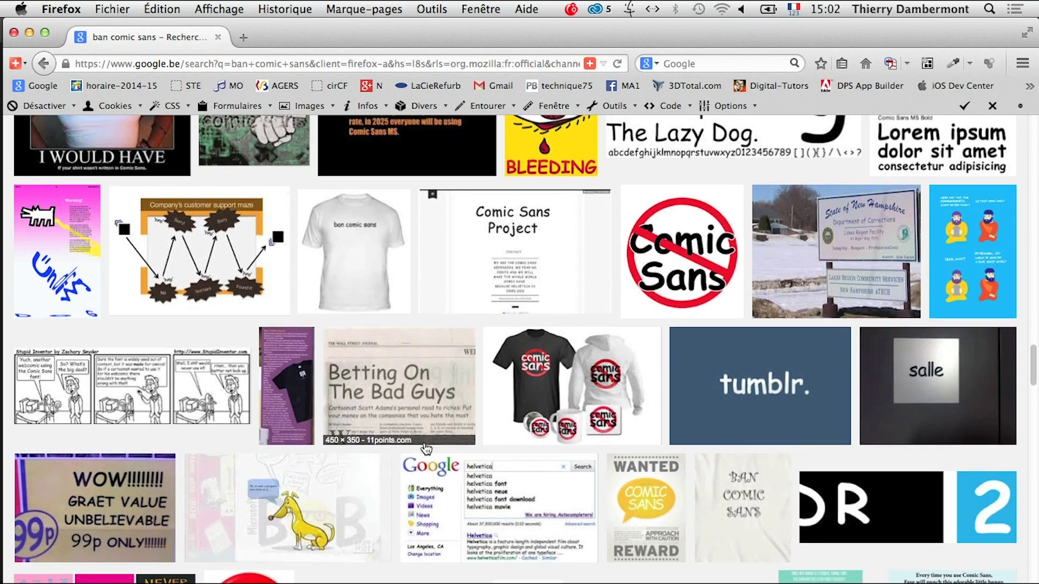
{"action": "scroll", "coordinate": [425, 450], "scroll_direction": "down", "scroll_amount": 1}
{"action": "scroll", "coordinate": [421, 450], "scroll_direction": "down", "scroll_amount": 1}
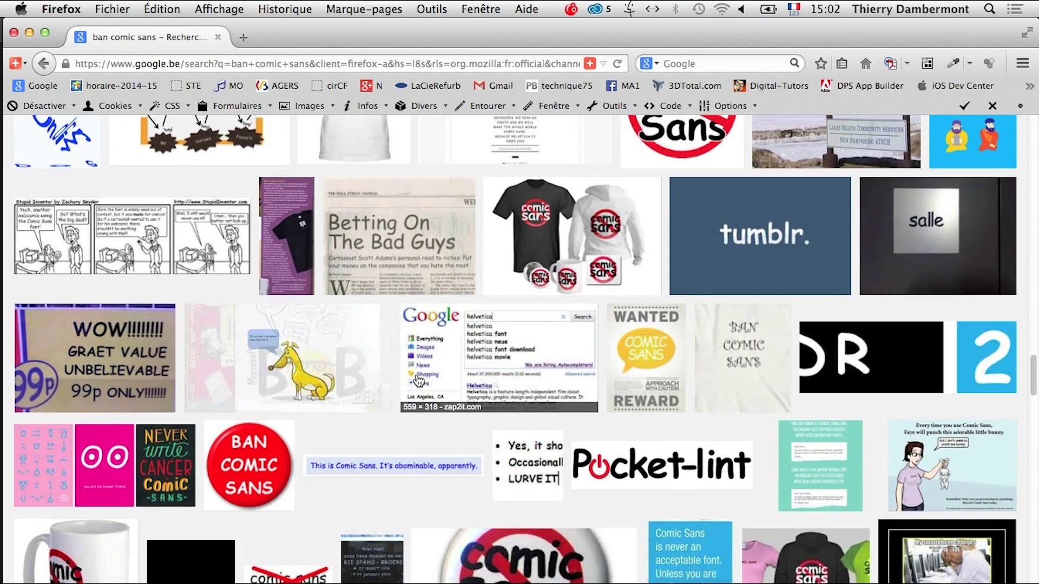
{"action": "scroll", "coordinate": [416, 432], "scroll_direction": "down", "scroll_amount": 2}
{"action": "scroll", "coordinate": [411, 381], "scroll_direction": "down", "scroll_amount": 4}
{"action": "scroll", "coordinate": [410, 399], "scroll_direction": "down", "scroll_amount": 1}
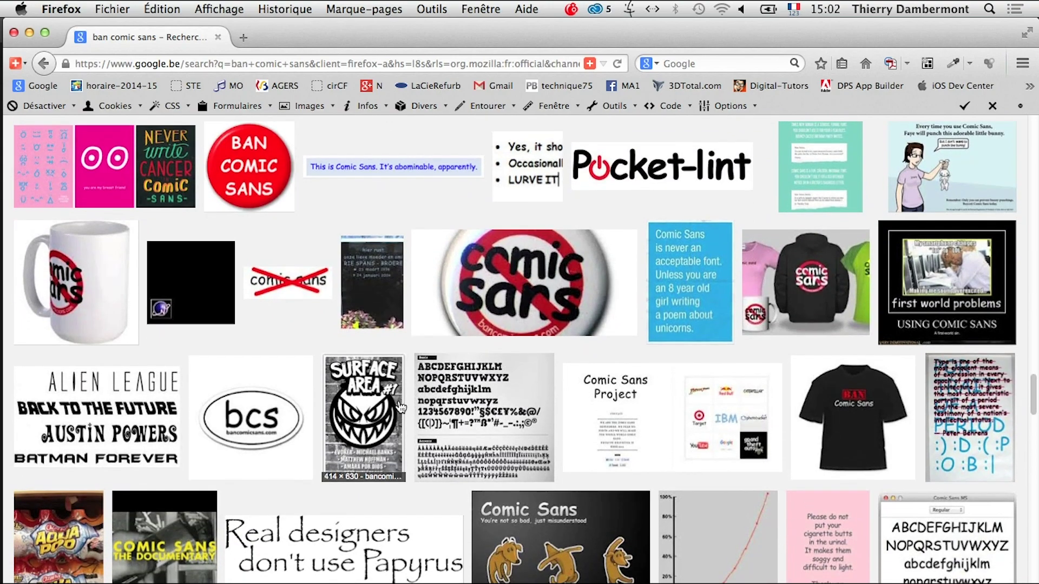
{"action": "scroll", "coordinate": [406, 403], "scroll_direction": "down", "scroll_amount": 5}
{"action": "scroll", "coordinate": [400, 408], "scroll_direction": "down", "scroll_amount": 5}
{"action": "scroll", "coordinate": [398, 406], "scroll_direction": "up", "scroll_amount": 5}
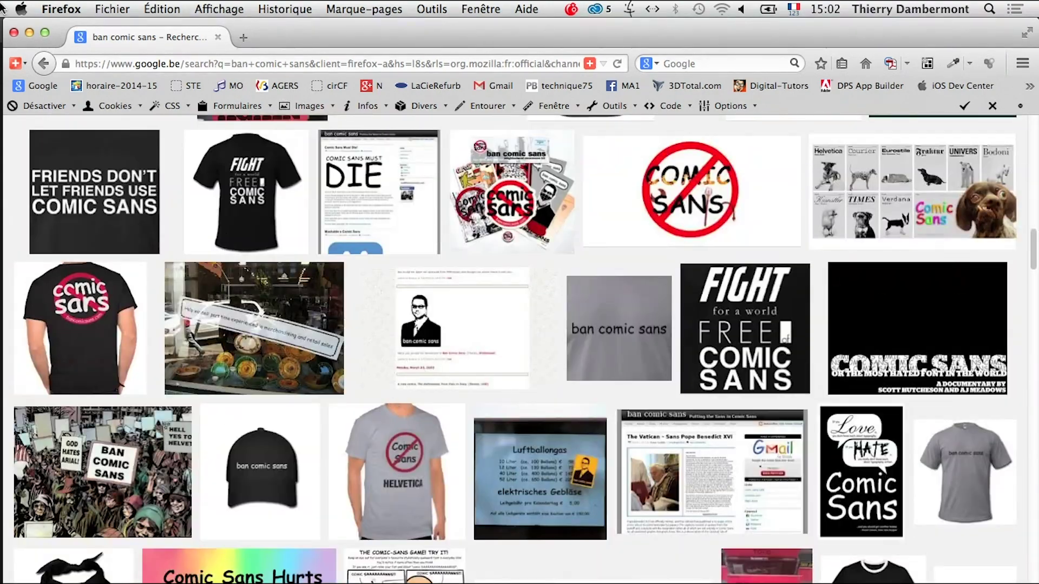
{"action": "left_click", "coordinate": [30, 33]}
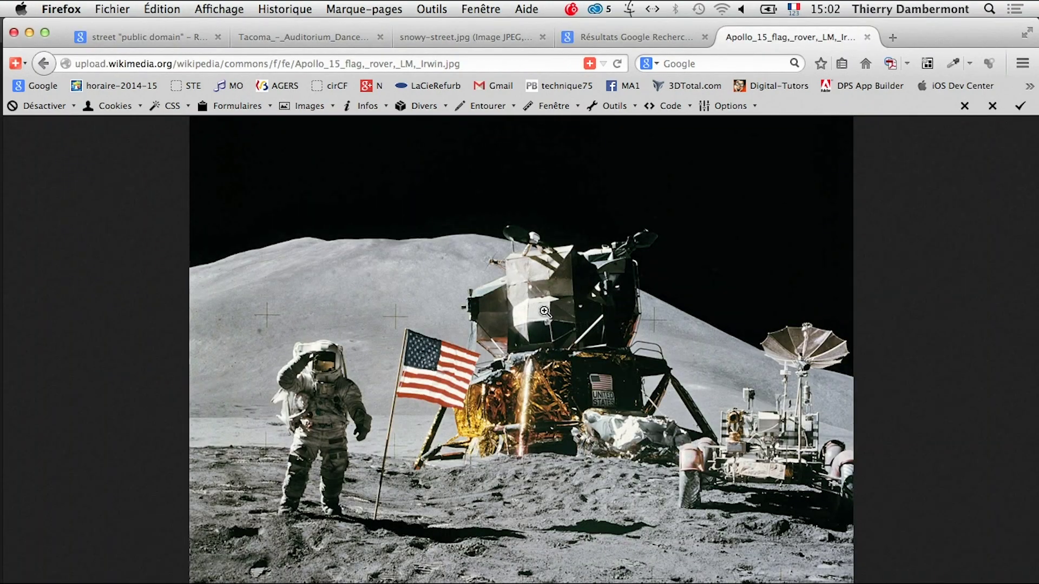
Step: Step the title font from Comic Sans MS through Colonna MT and Cochin to ClarendonTMed
{"action": "key", "text": "super+Tab"}
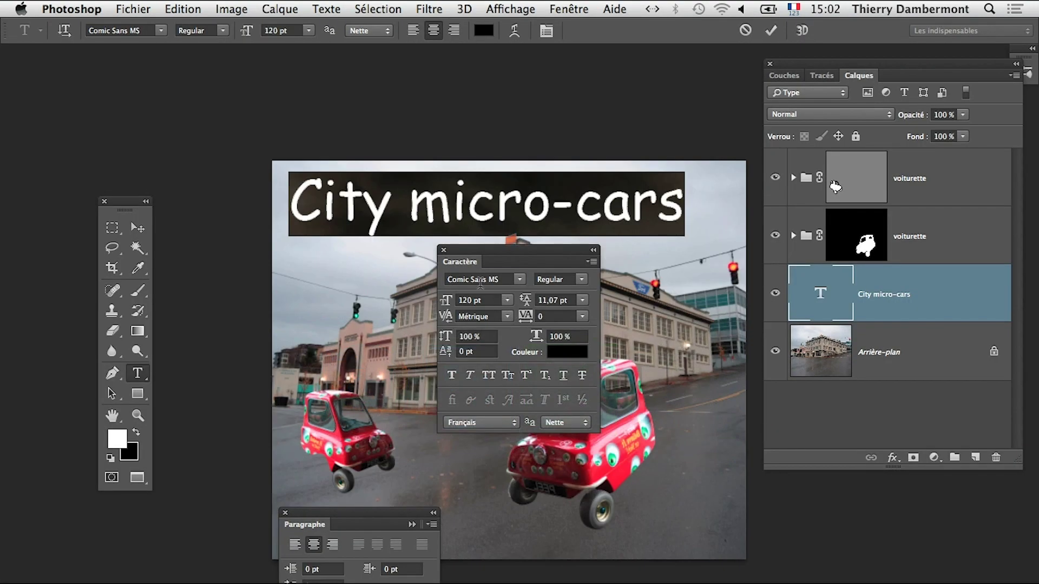
{"action": "left_click", "coordinate": [481, 279]}
{"action": "key", "text": "Up"}
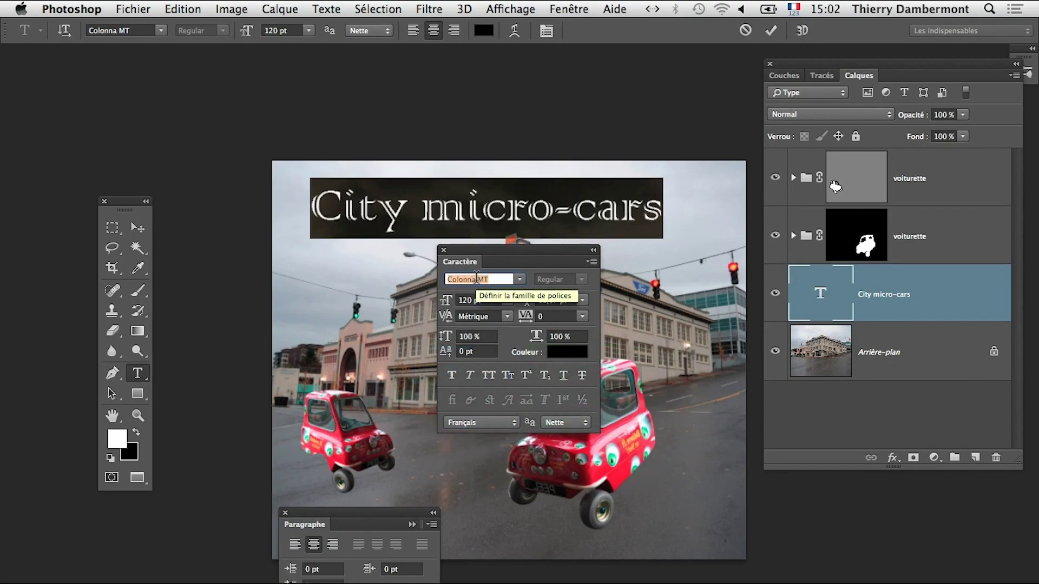
{"action": "key", "text": "Down"}
{"action": "key", "text": "Down"}
{"action": "key", "text": "Up"}
{"action": "key", "text": "Up"}
{"action": "key", "text": "Up"}
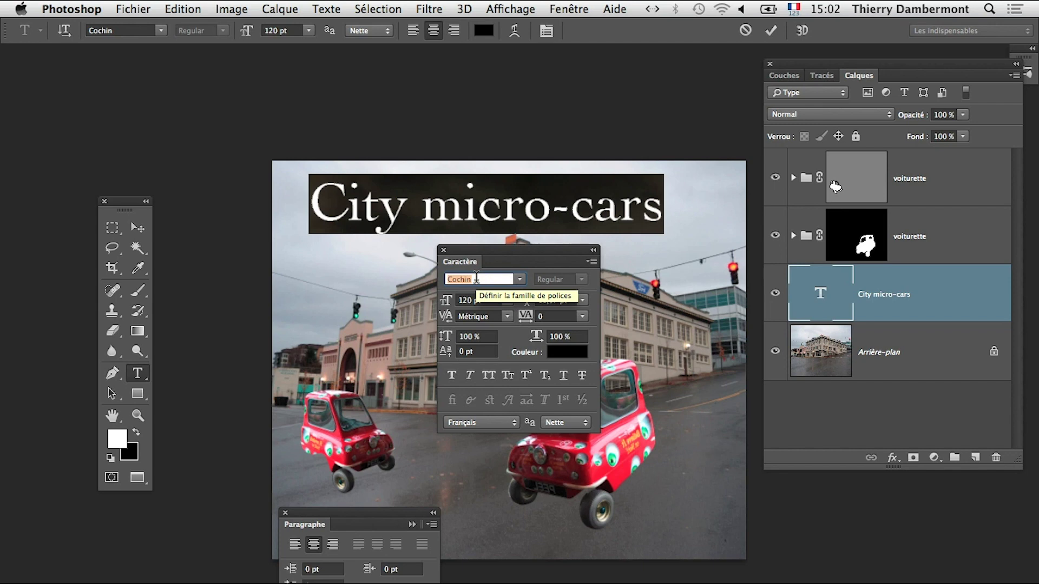
{"action": "key", "text": "Down"}
{"action": "key", "text": "Up"}
{"action": "key", "text": "Down"}
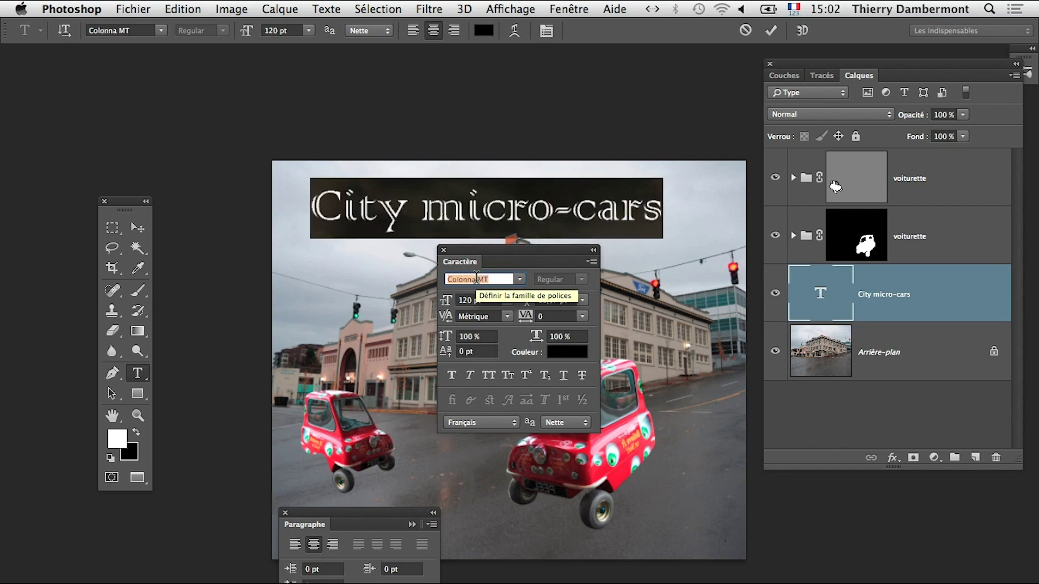
{"action": "key", "text": "Down"}
{"action": "key", "text": "Up"}
{"action": "key", "text": "Up"}
{"action": "key", "text": "Up"}
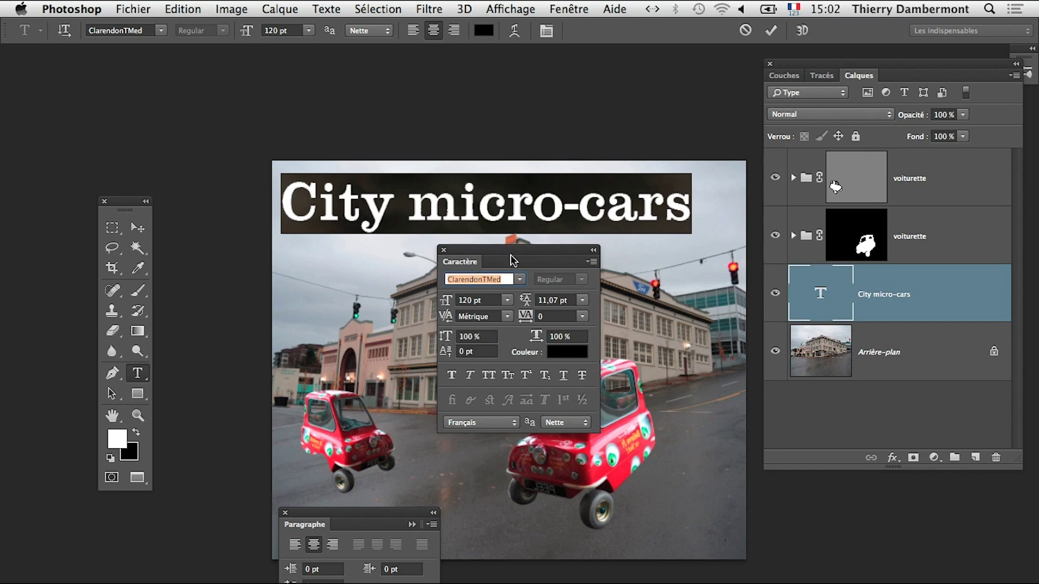
Step: Move the type settings off the photo and try Clarendon weights, Charter and Charlemagne Std
{"action": "left_click_drag", "start_coordinate": [514, 255], "coordinate": [125, 558]}
{"action": "left_click_drag", "start_coordinate": [664, 329], "coordinate": [643, 313]}
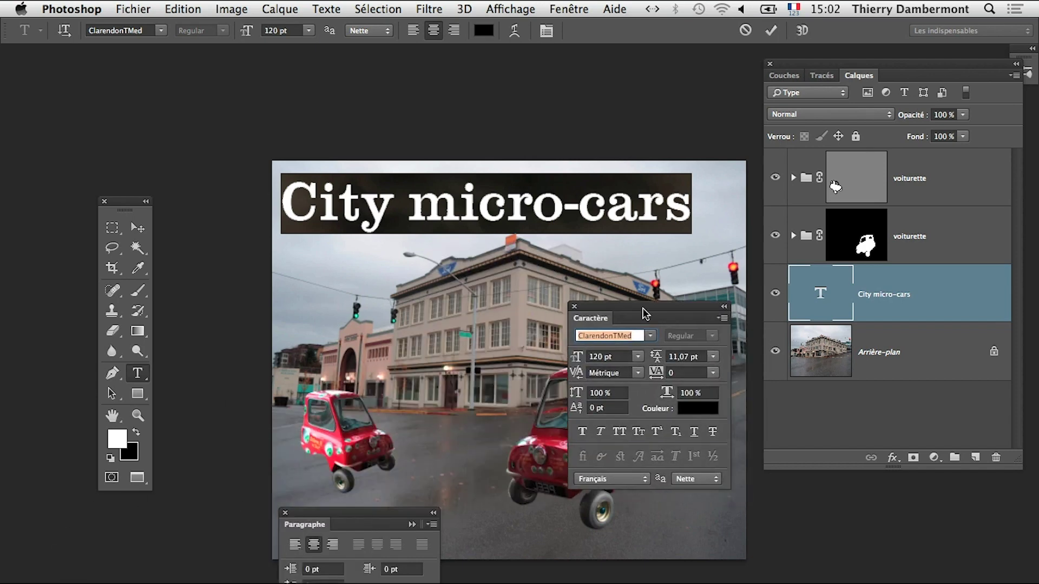
{"action": "key", "text": "Up"}
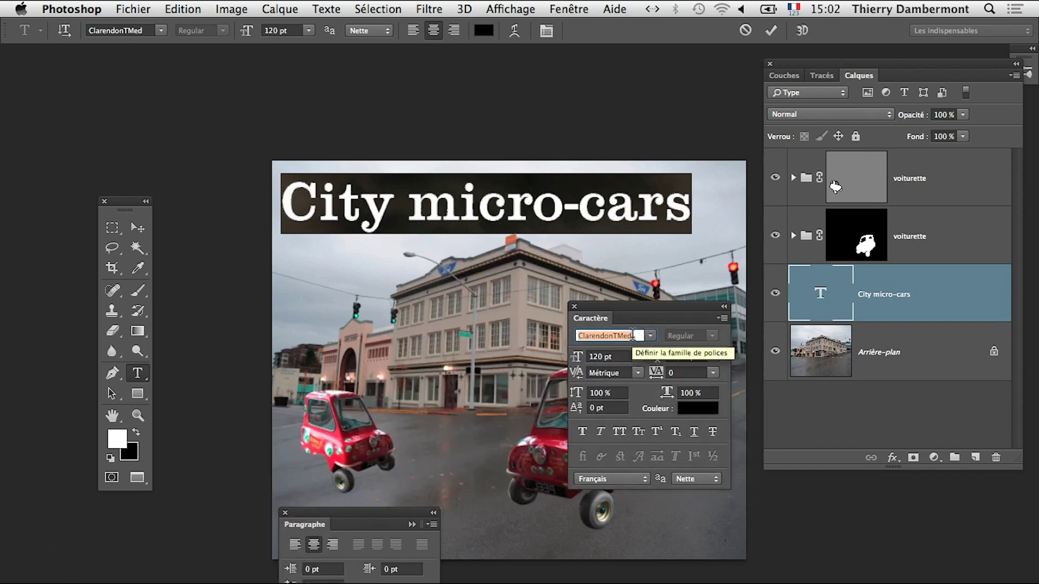
{"action": "key", "text": "Up"}
{"action": "key", "text": "Up"}
{"action": "key", "text": "Up"}
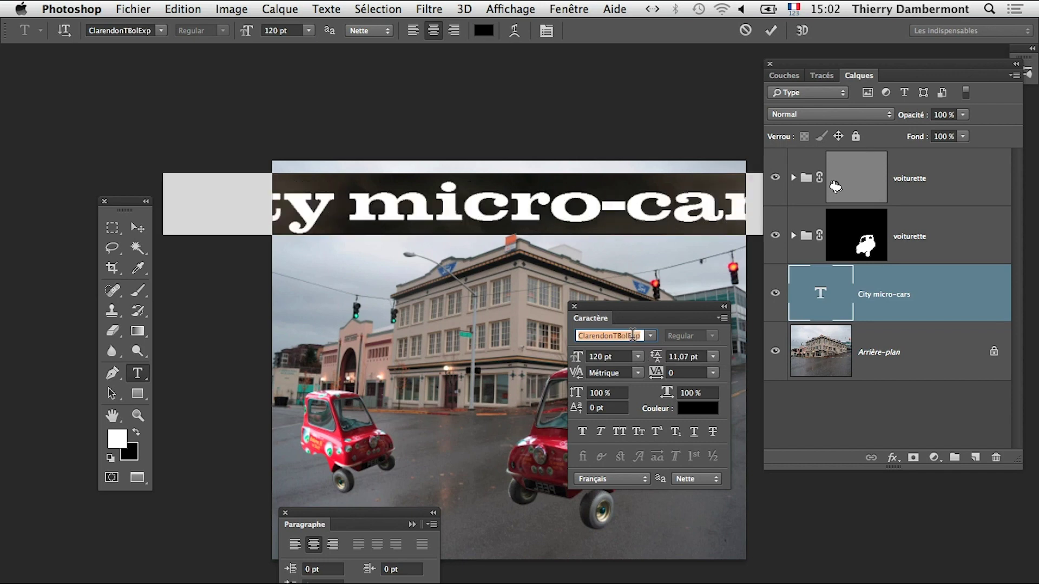
{"action": "key", "text": "Down"}
{"action": "key", "text": "Up"}
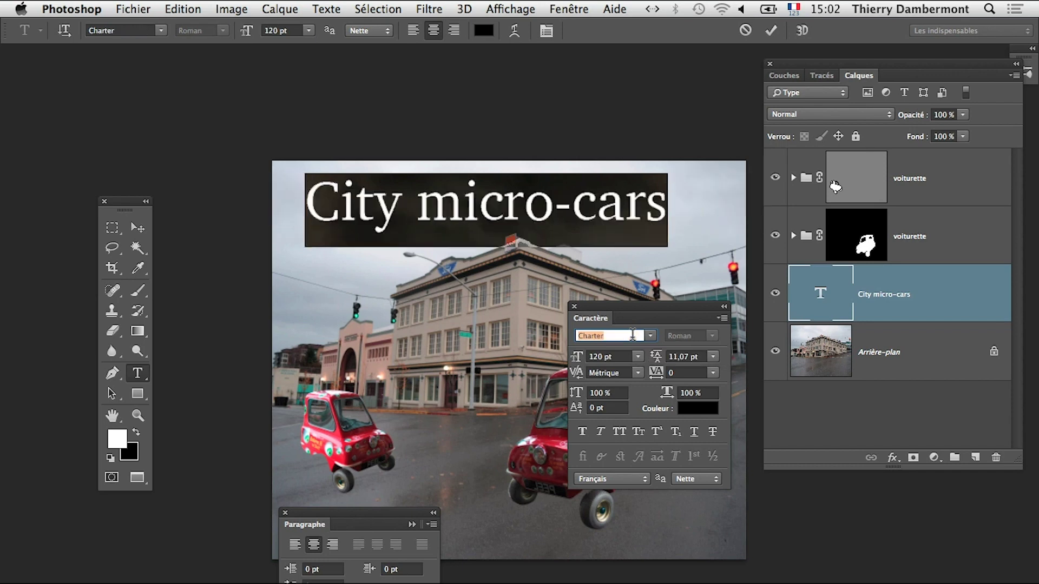
{"action": "key", "text": "Up"}
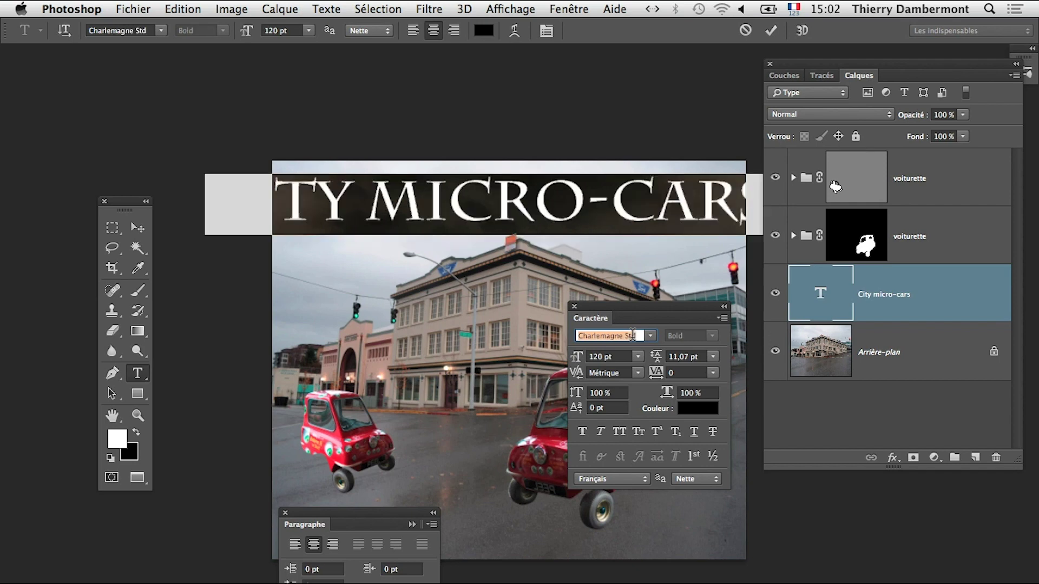
{"action": "key", "text": "Up"}
{"action": "key", "text": "Down"}
{"action": "key", "text": "Up"}
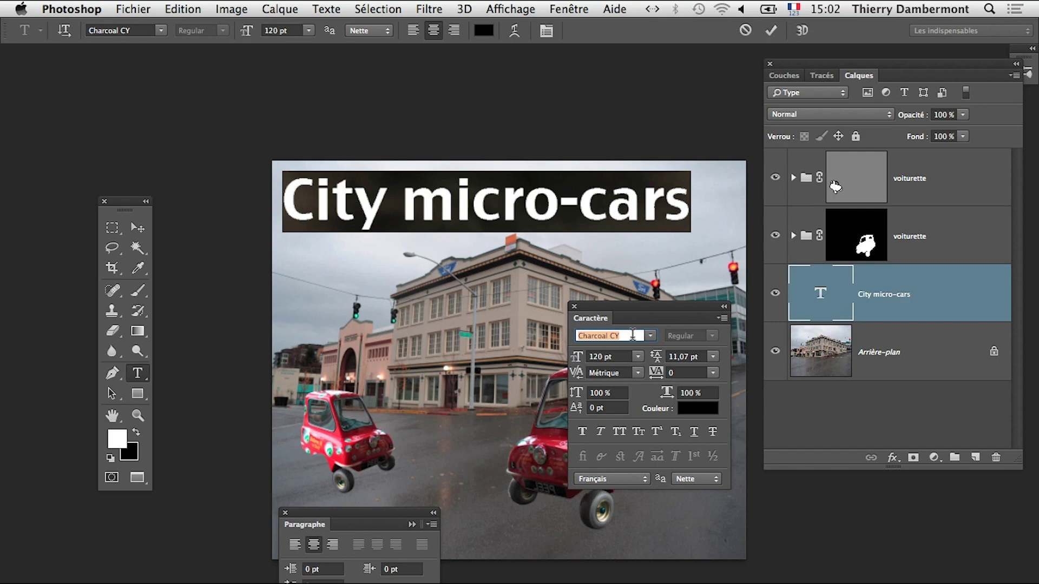
Step: Try Chaparral Pro, Chalkboard SE and Chalkduster, settling the title on Century Gothic
{"action": "key", "text": "Up"}
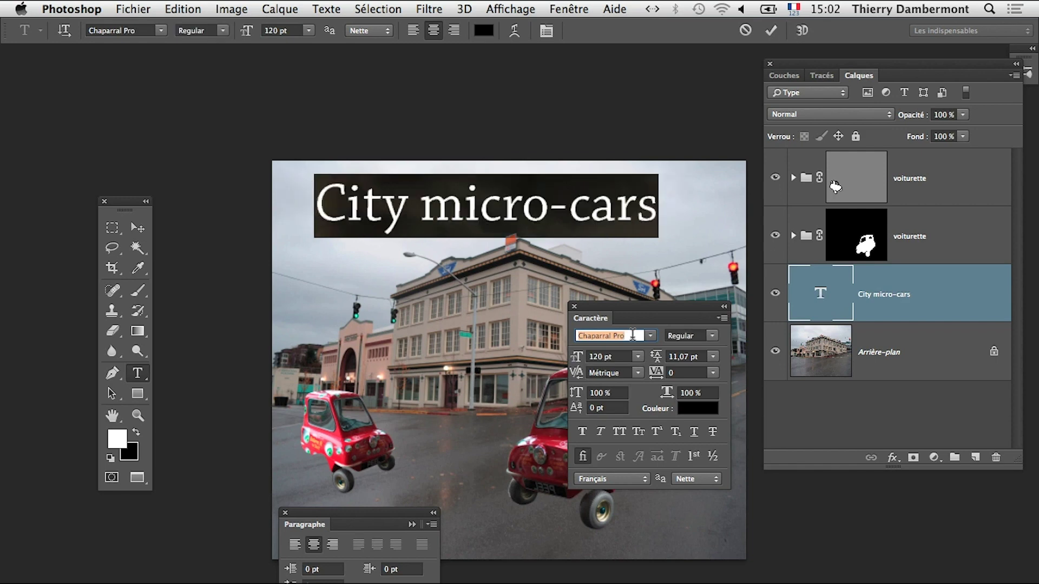
{"action": "key", "text": "Up"}
{"action": "key", "text": "Up"}
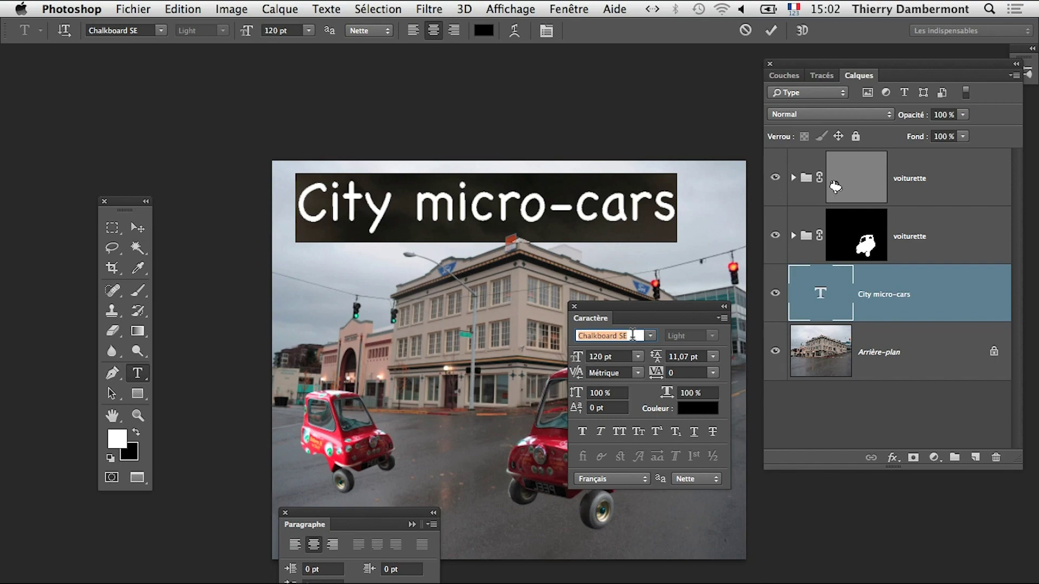
{"action": "key", "text": "Down"}
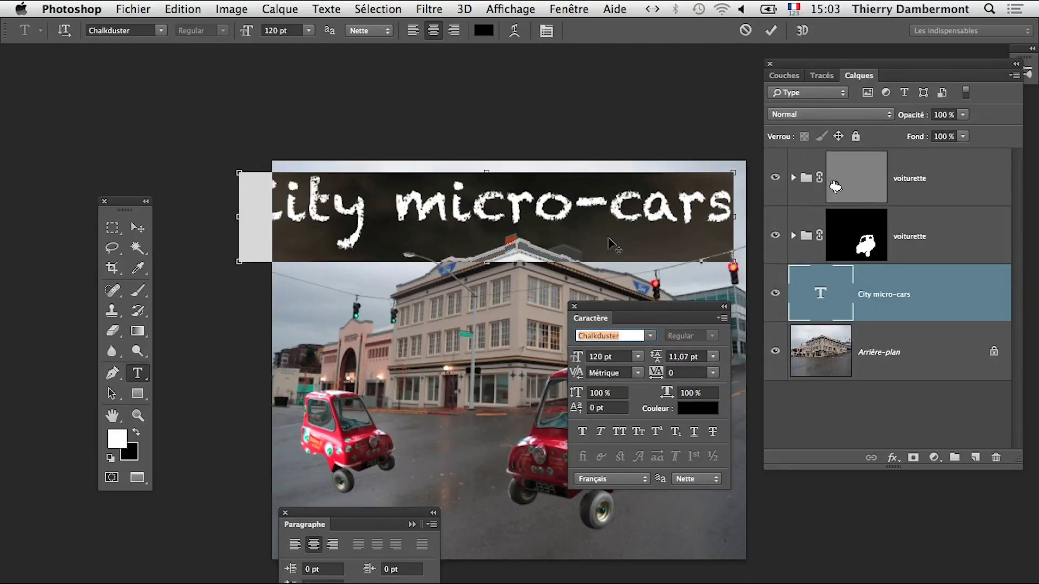
{"action": "key", "text": "Up"}
{"action": "key", "text": "Up"}
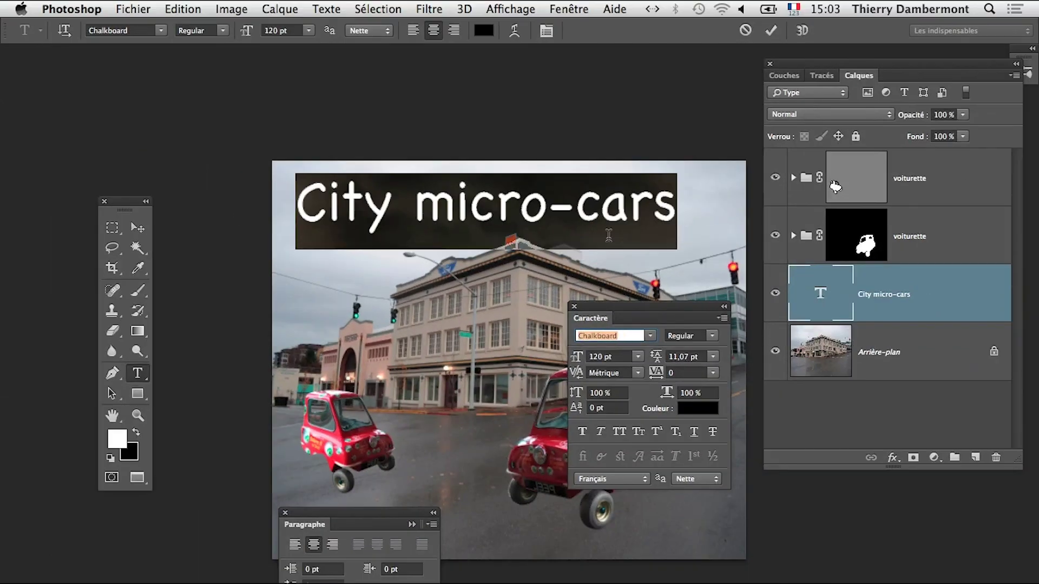
{"action": "key", "text": "Up"}
{"action": "key", "text": "Up"}
{"action": "key", "text": "Up"}
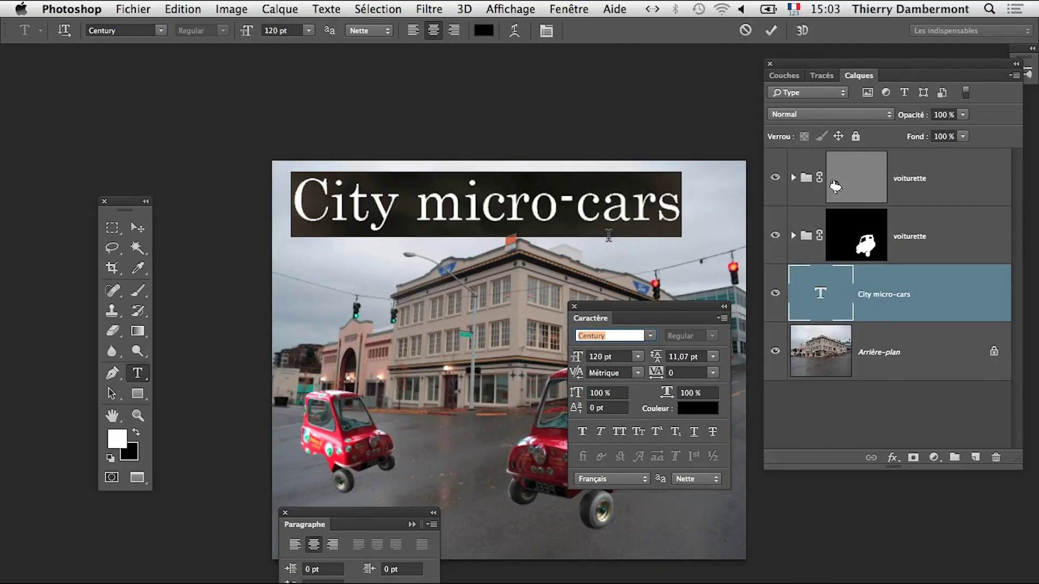
{"action": "key", "text": "Down"}
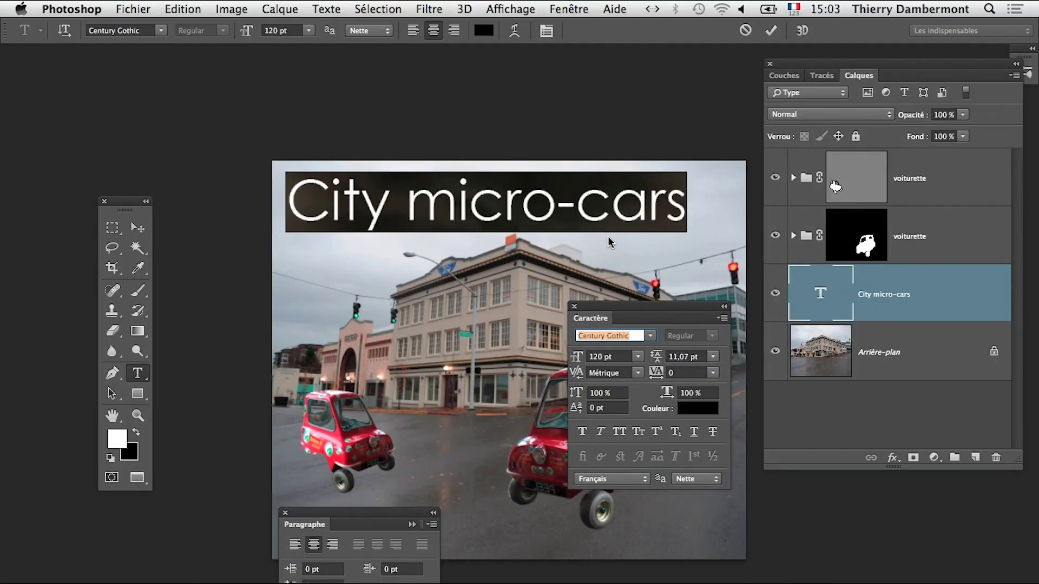
Step: Move the Character, Paragraph and tool panels off the picture and commit with the Move tool
{"action": "mouse_move", "coordinate": [595, 311]}
{"action": "left_mouse_down"}
{"action": "mouse_move", "coordinate": [145, 78]}
{"action": "mouse_move", "coordinate": [171, 82]}
{"action": "left_mouse_up"}
{"action": "left_click_drag", "start_coordinate": [130, 201], "coordinate": [45, 221]}
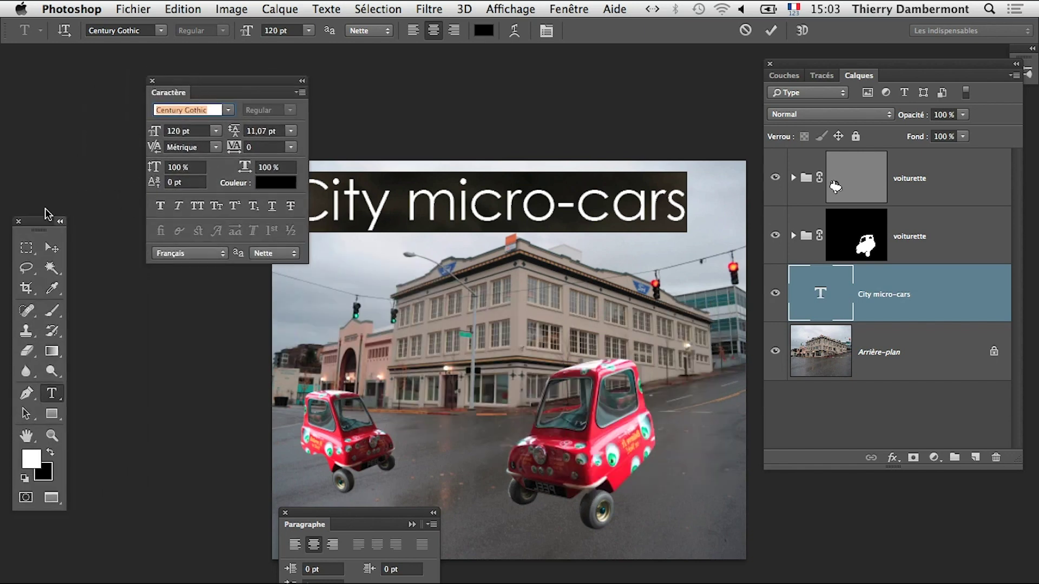
{"action": "left_click_drag", "start_coordinate": [164, 78], "coordinate": [111, 88]}
{"action": "left_click", "coordinate": [51, 248]}
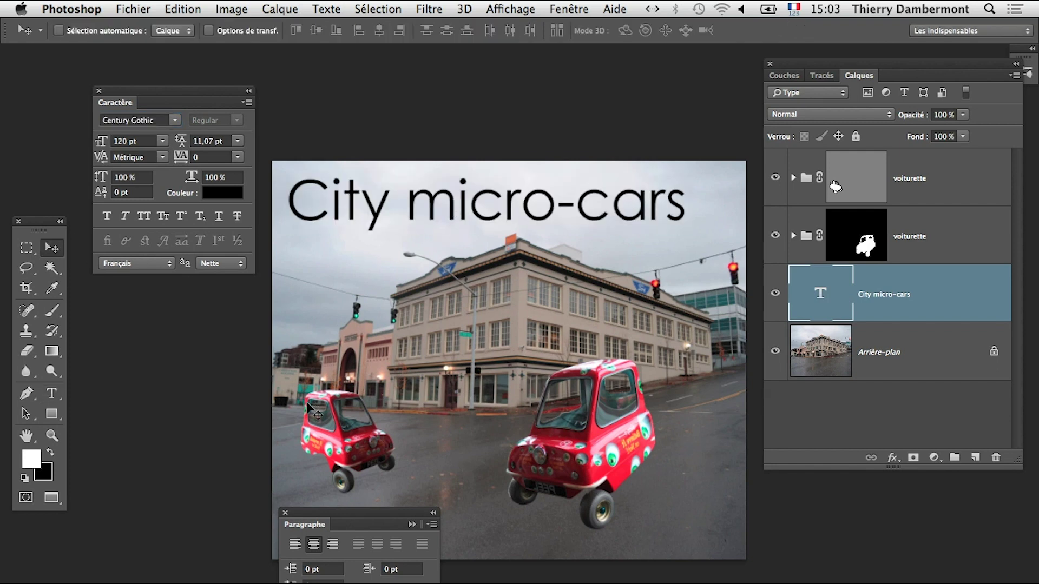
{"action": "left_click_drag", "start_coordinate": [345, 512], "coordinate": [164, 311]}
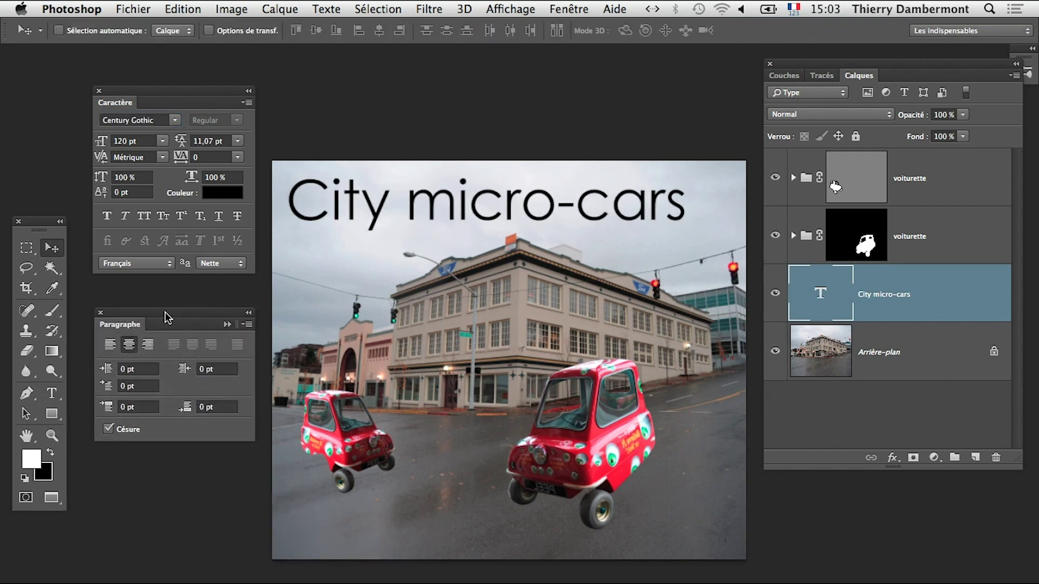
Step: Save As a new Photoshop file, changing the name's 03 to 04, accepting compatibility options
{"action": "left_click", "coordinate": [136, 9]}
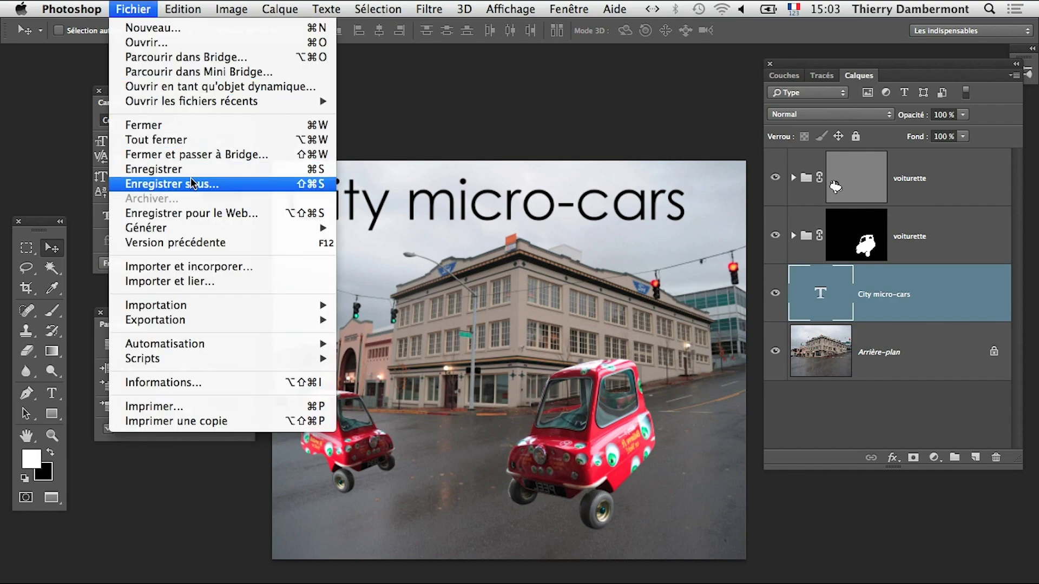
{"action": "key", "text": "Escape"}
{"action": "left_click", "coordinate": [621, 126]}
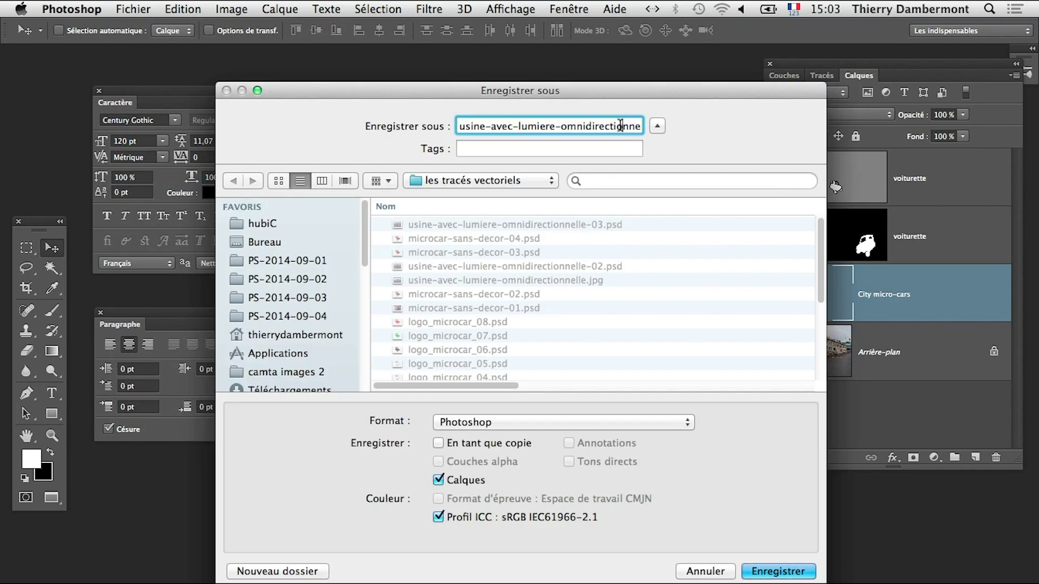
{"action": "left_click", "coordinate": [619, 126]}
{"action": "key", "text": "BackSpace"}
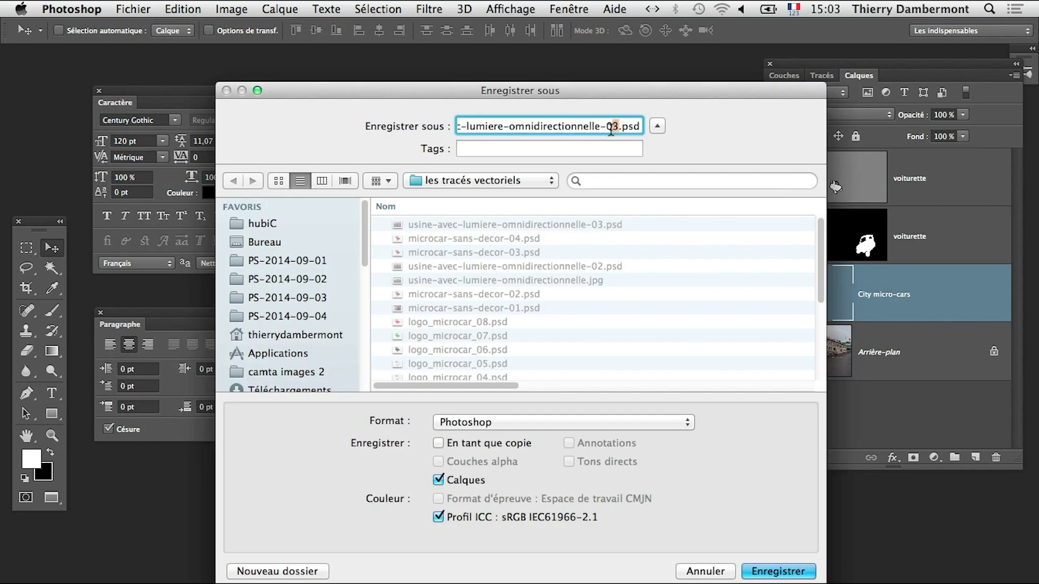
{"action": "type", "text": "4"}
{"action": "key", "text": "Return"}
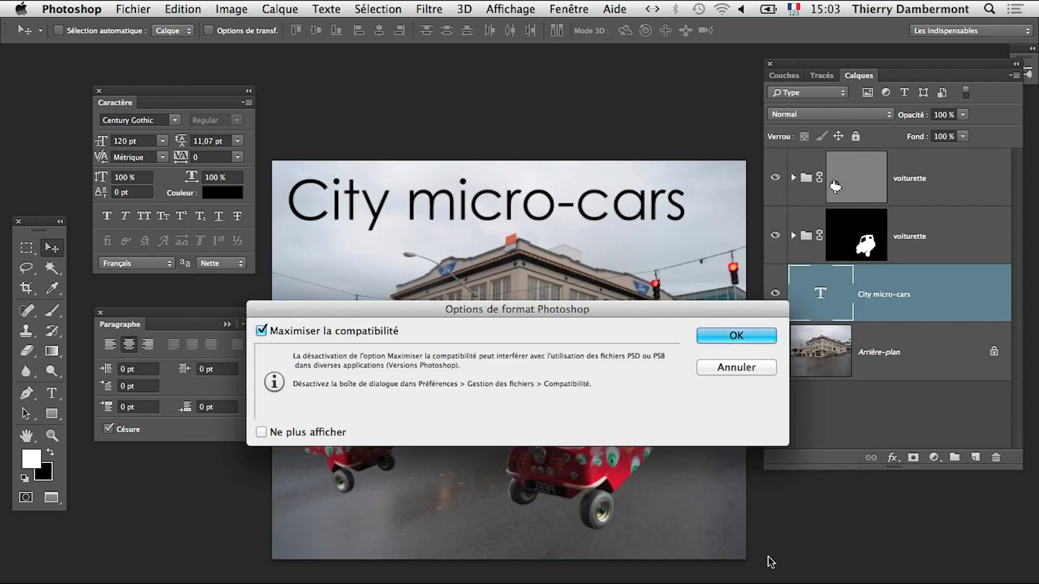
{"action": "left_click", "coordinate": [742, 338]}
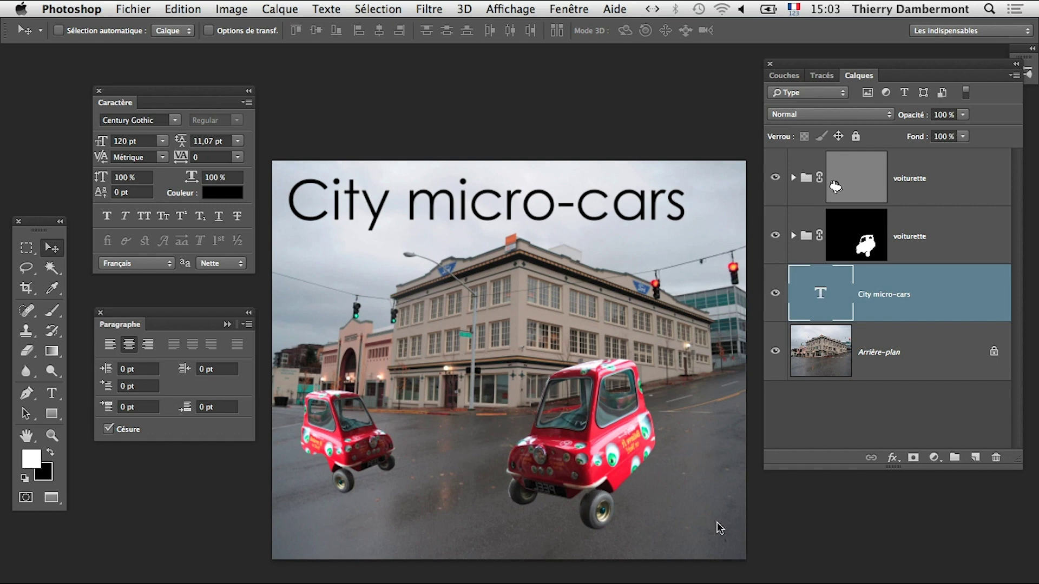
Step: Try a red title colour, cancel it, and reselect the Type tool
{"action": "left_click", "coordinate": [219, 191]}
{"action": "left_click", "coordinate": [742, 419]}
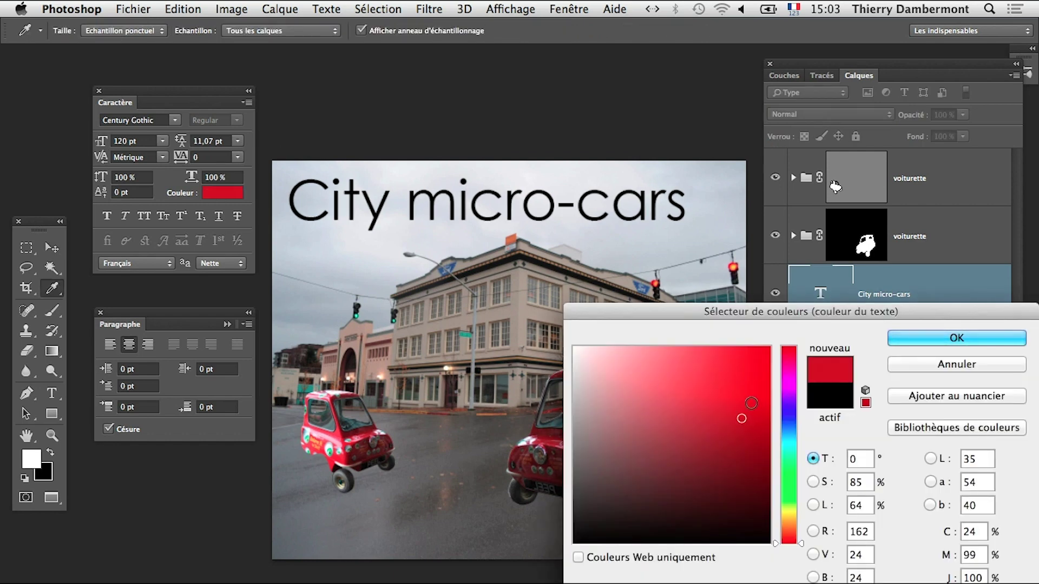
{"action": "mouse_move", "coordinate": [742, 419]}
{"action": "left_mouse_down"}
{"action": "mouse_move", "coordinate": [740, 370]}
{"action": "mouse_move", "coordinate": [746, 423]}
{"action": "left_mouse_up"}
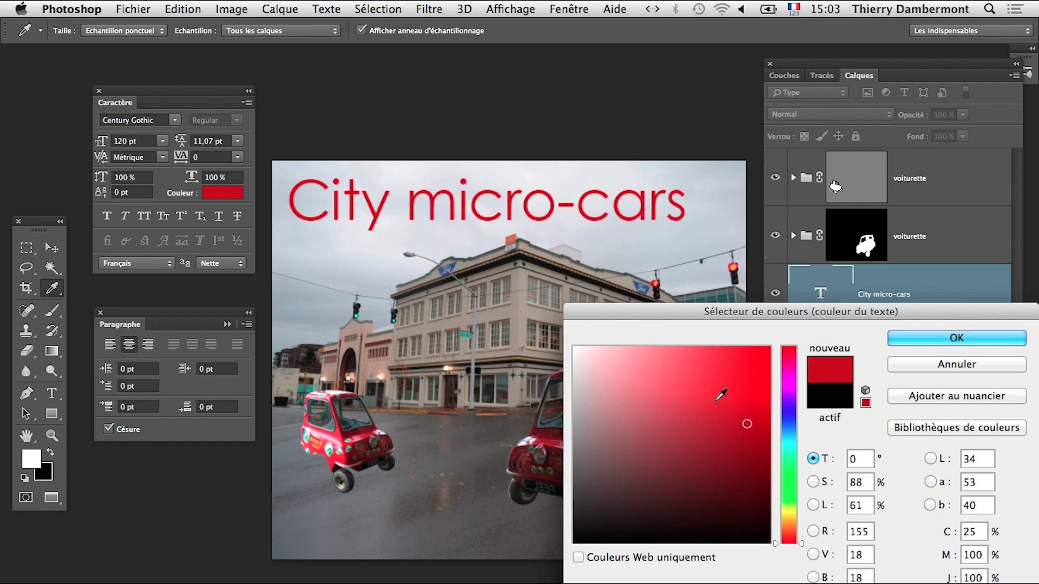
{"action": "left_click", "coordinate": [911, 365]}
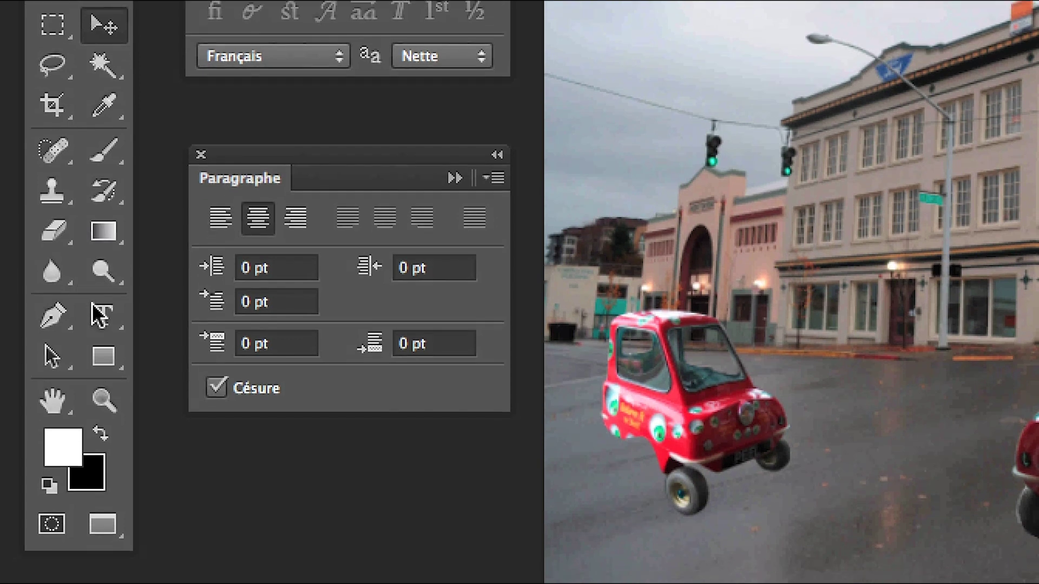
{"action": "left_click", "coordinate": [99, 316]}
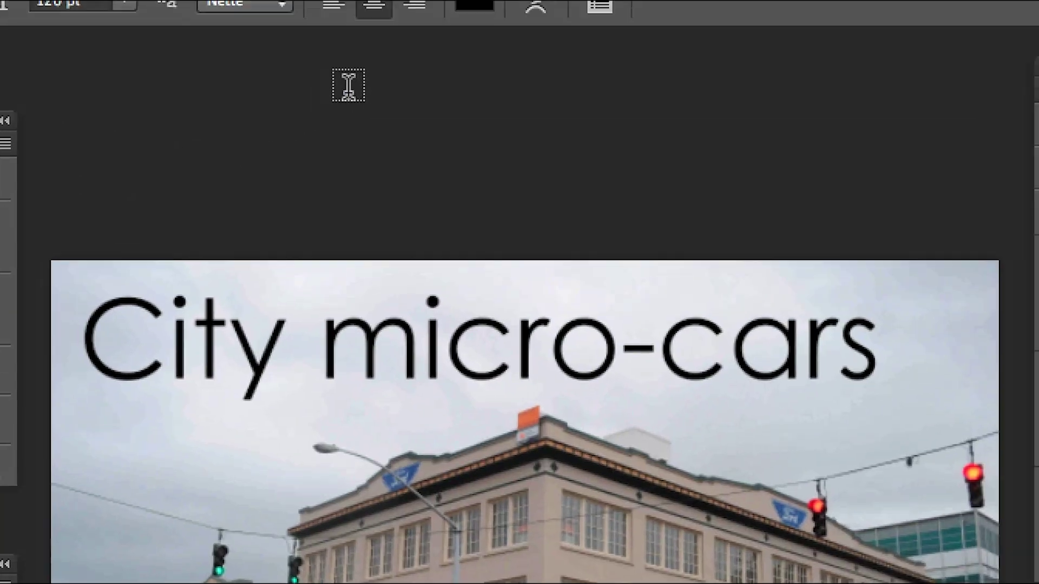
Step: Sample the building's beige-grey (9a9389) with the eyedropper and apply it to the title
{"action": "left_click", "coordinate": [487, 9]}
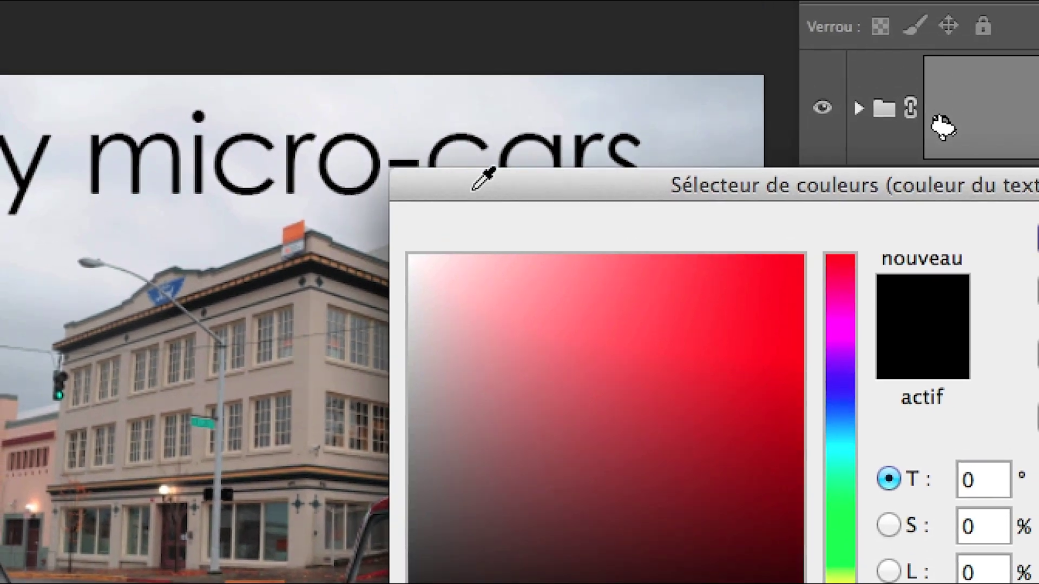
{"action": "left_click", "coordinate": [733, 279]}
{"action": "left_click", "coordinate": [526, 250]}
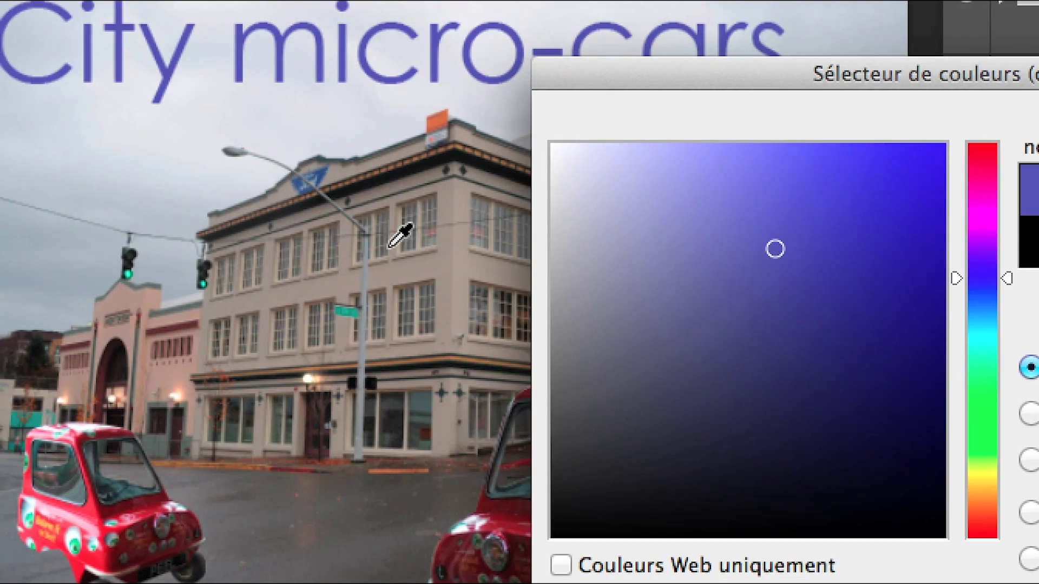
{"action": "left_click", "coordinate": [403, 250]}
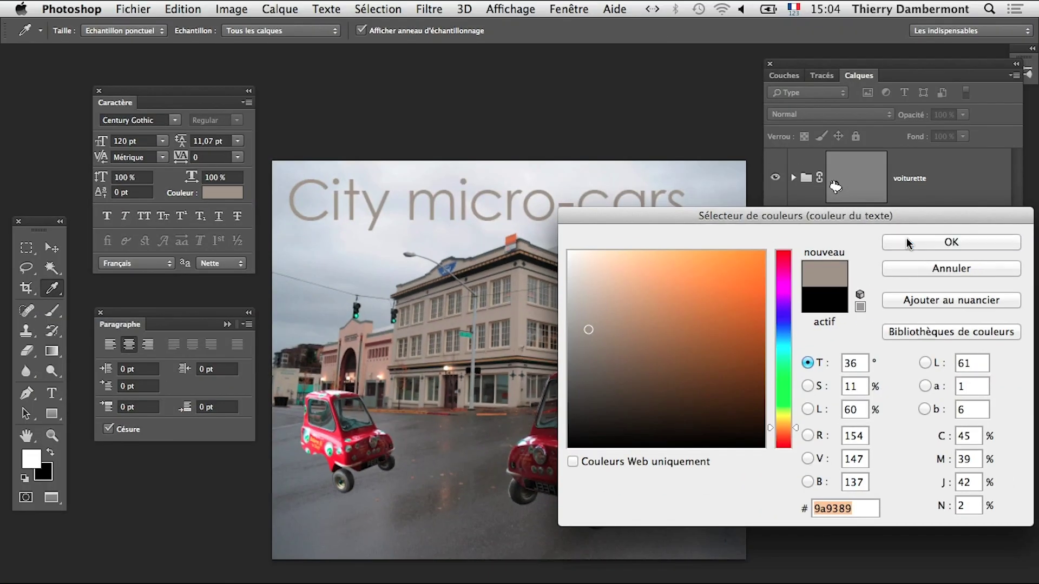
{"action": "left_click", "coordinate": [907, 243]}
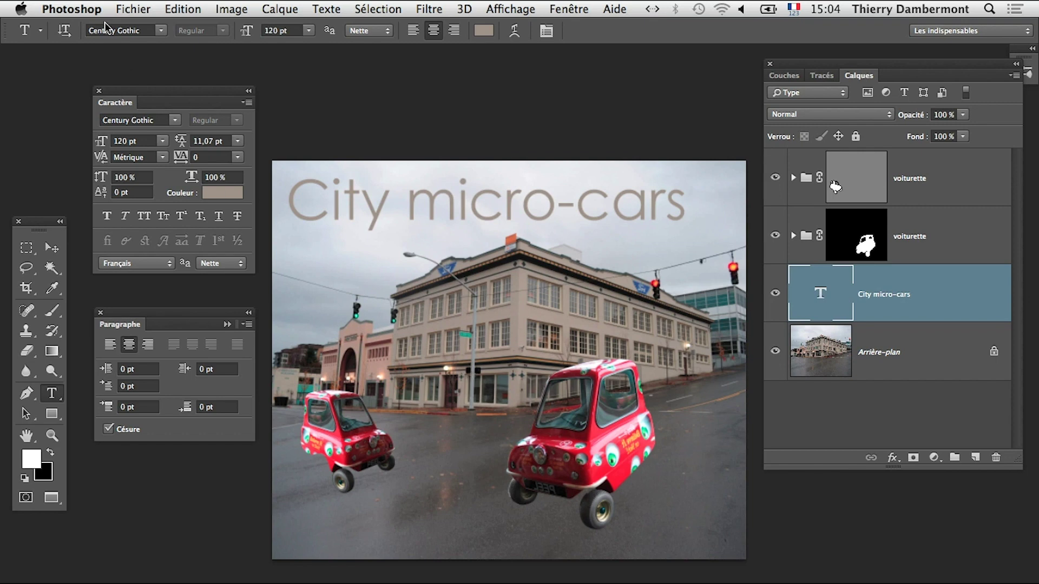
Step: Save the document, then try a dark grey title colour and cancel it
{"action": "left_click", "coordinate": [124, 9]}
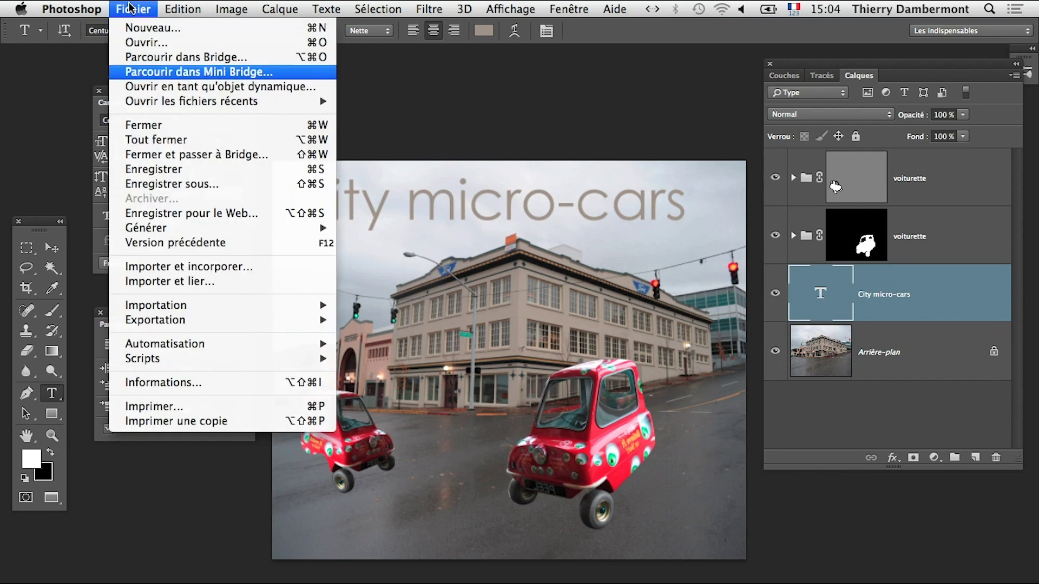
{"action": "left_click", "coordinate": [168, 167]}
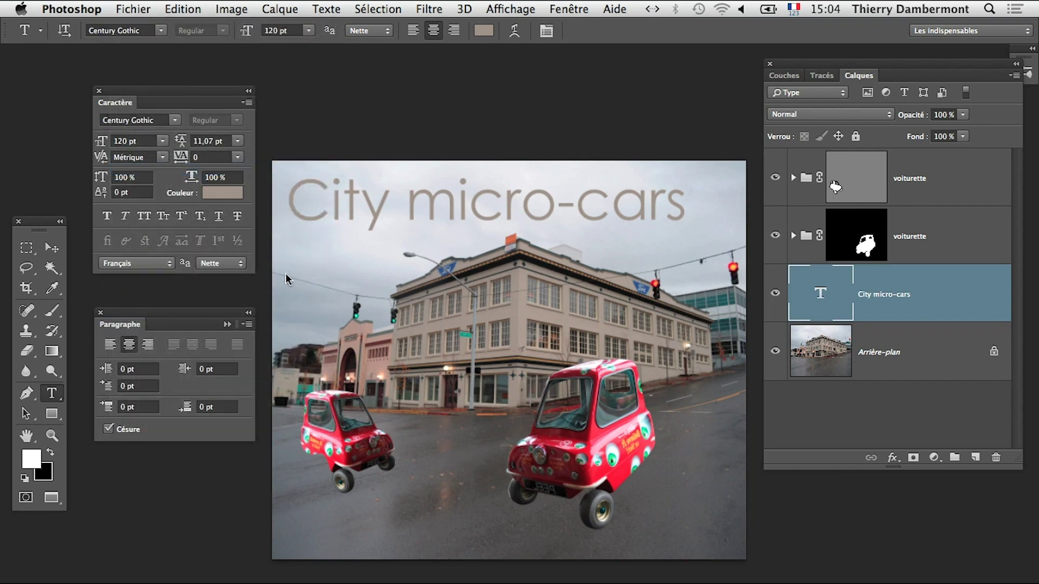
{"action": "left_click", "coordinate": [483, 30]}
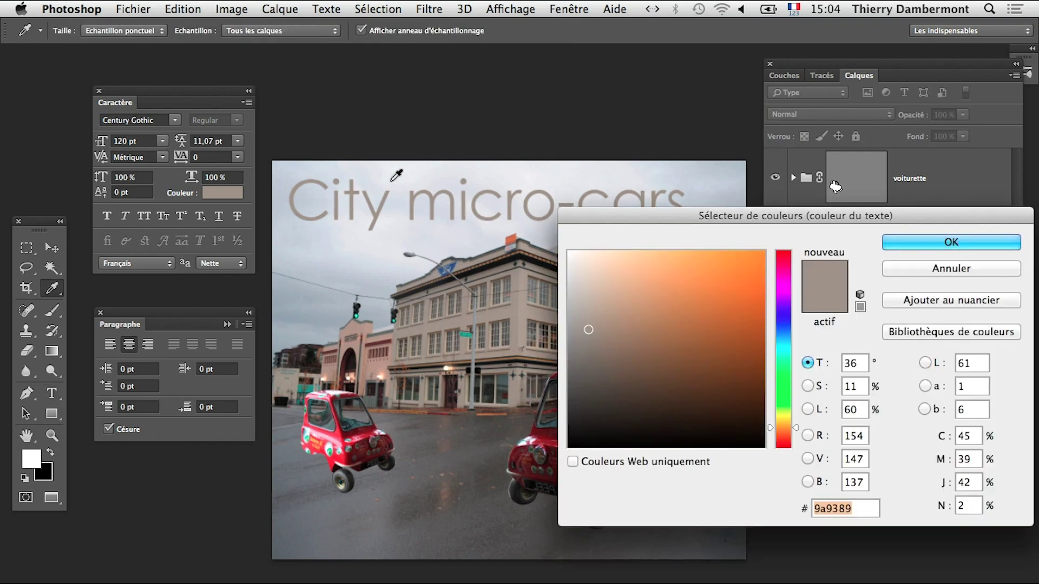
{"action": "left_click", "coordinate": [385, 124]}
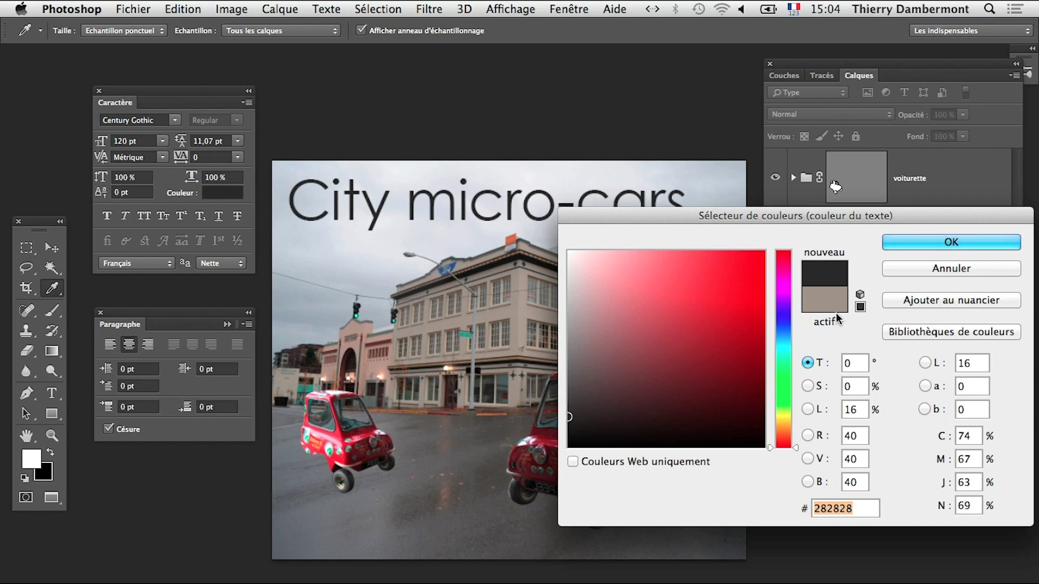
{"action": "left_click", "coordinate": [939, 268]}
Step: Toggle full-screen view, then give the title a warmer brown colour and confirm it
{"action": "key", "text": "f"}
{"action": "key", "text": "f"}
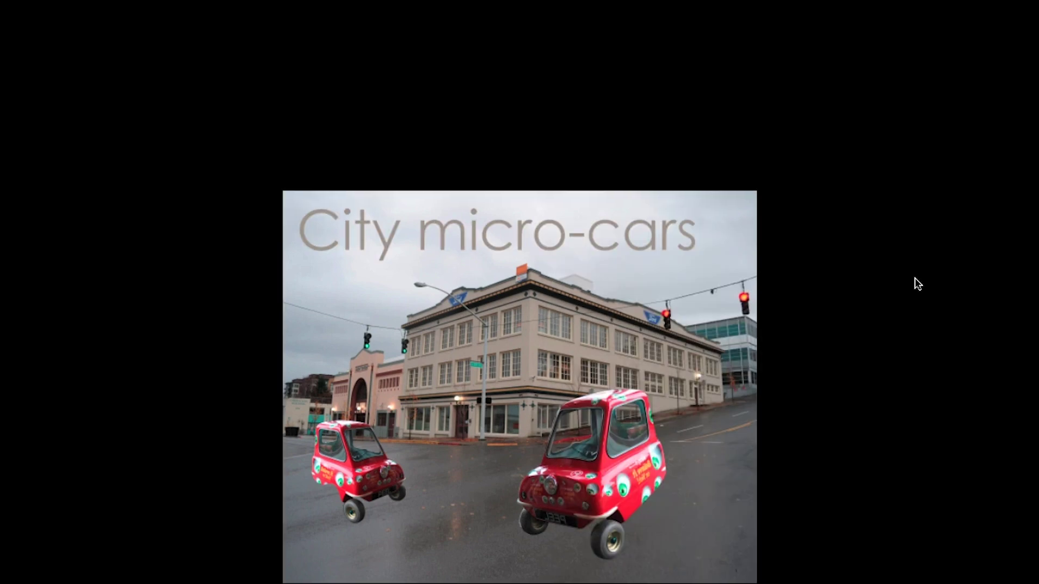
{"action": "key", "text": "f"}
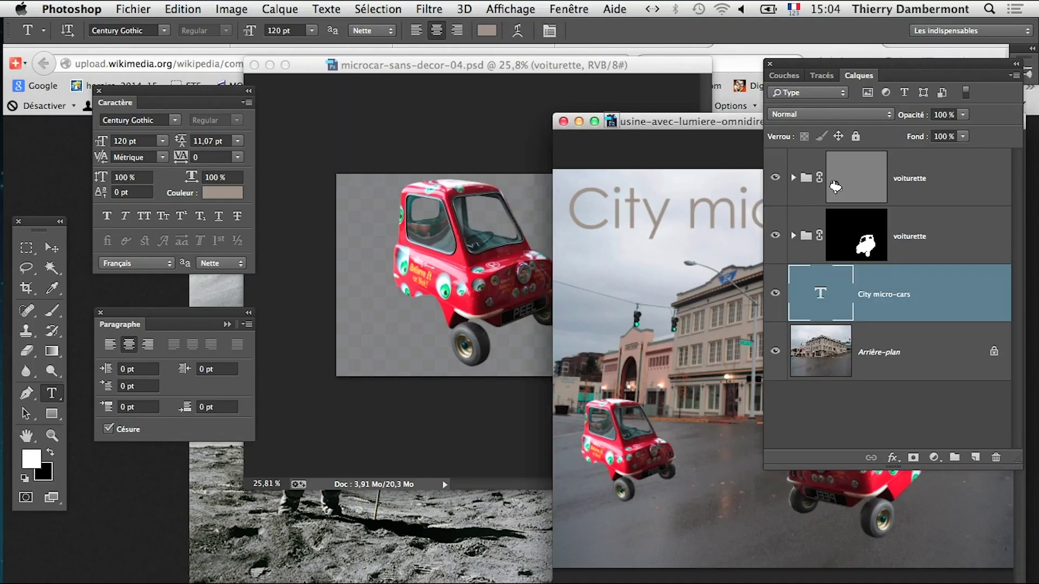
{"action": "left_click_drag", "start_coordinate": [649, 121], "coordinate": [547, 90]}
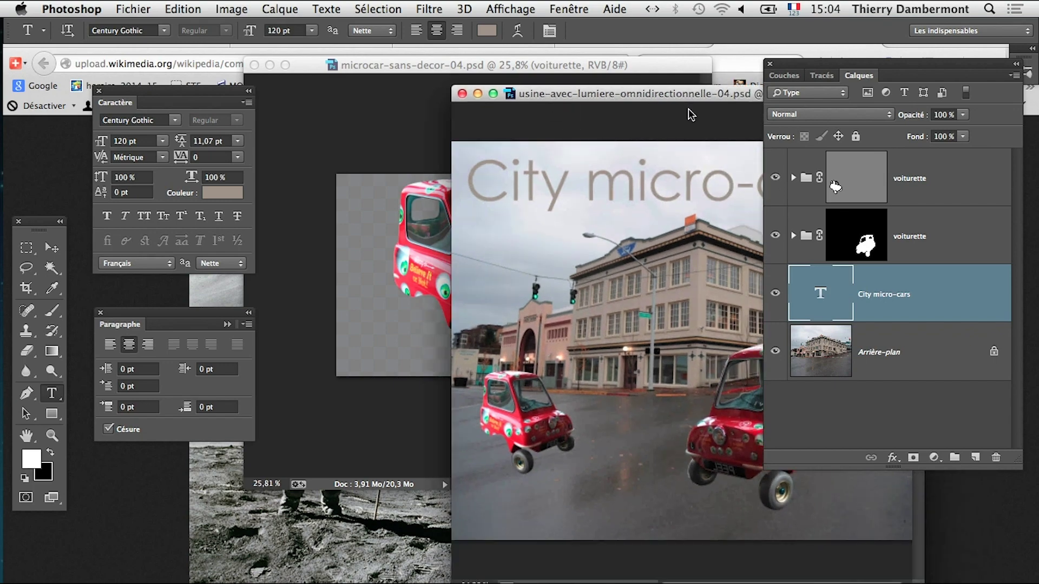
{"action": "left_click", "coordinate": [487, 30]}
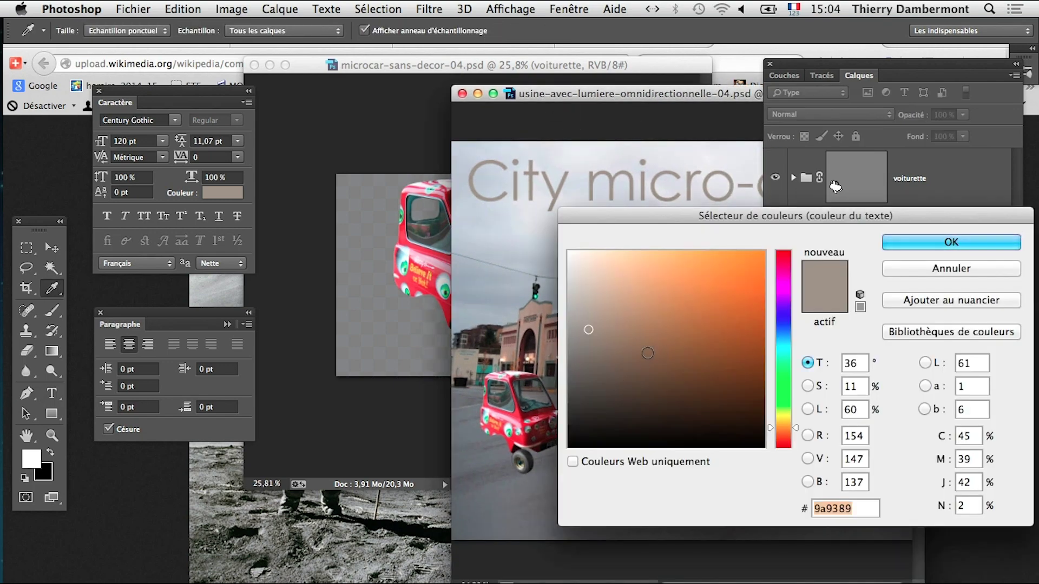
{"action": "left_click", "coordinate": [646, 328]}
{"action": "left_click", "coordinate": [373, 550]}
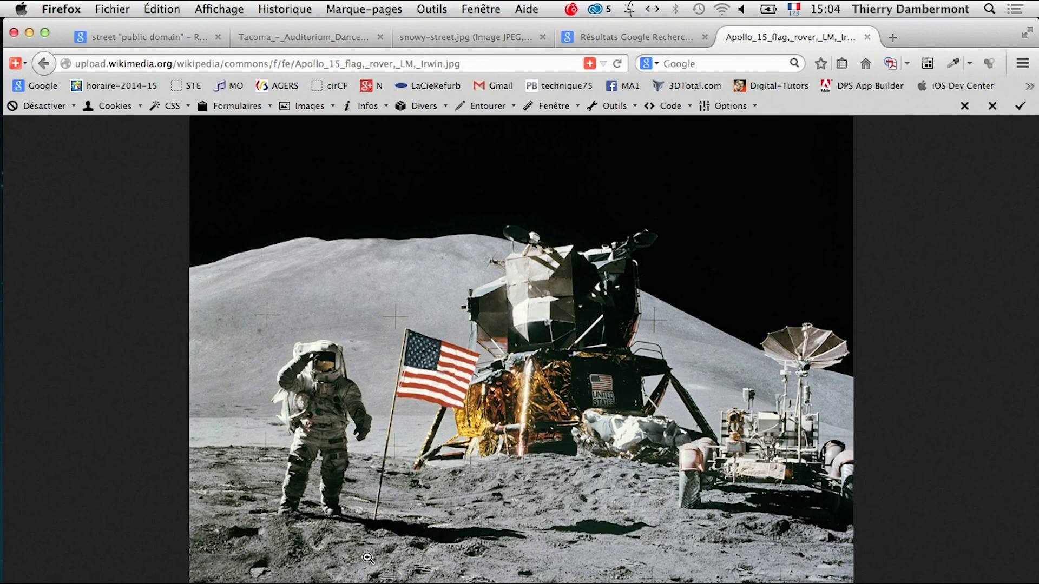
{"action": "key", "text": "super+Tab"}
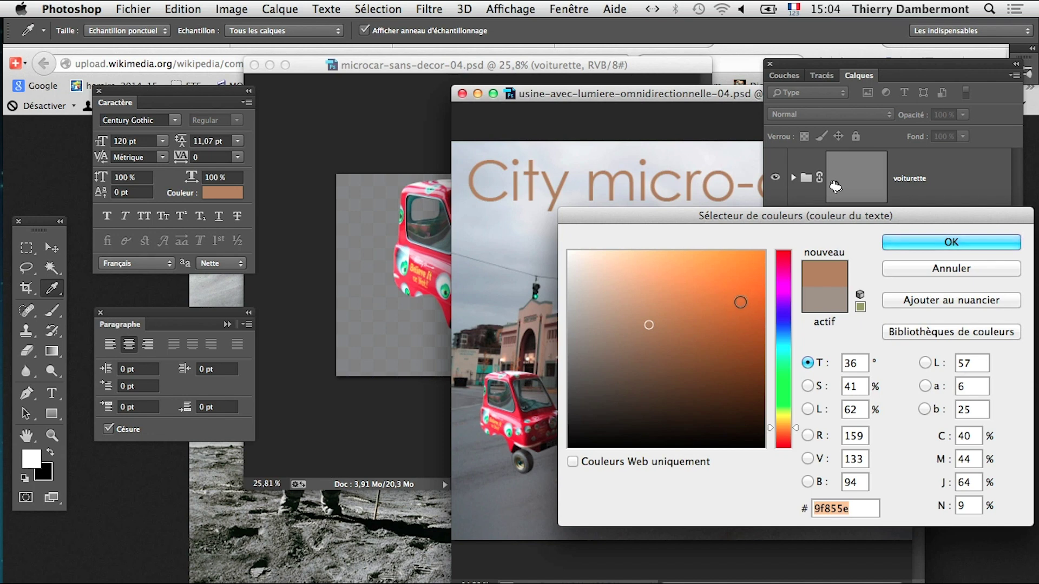
{"action": "left_click", "coordinate": [903, 246]}
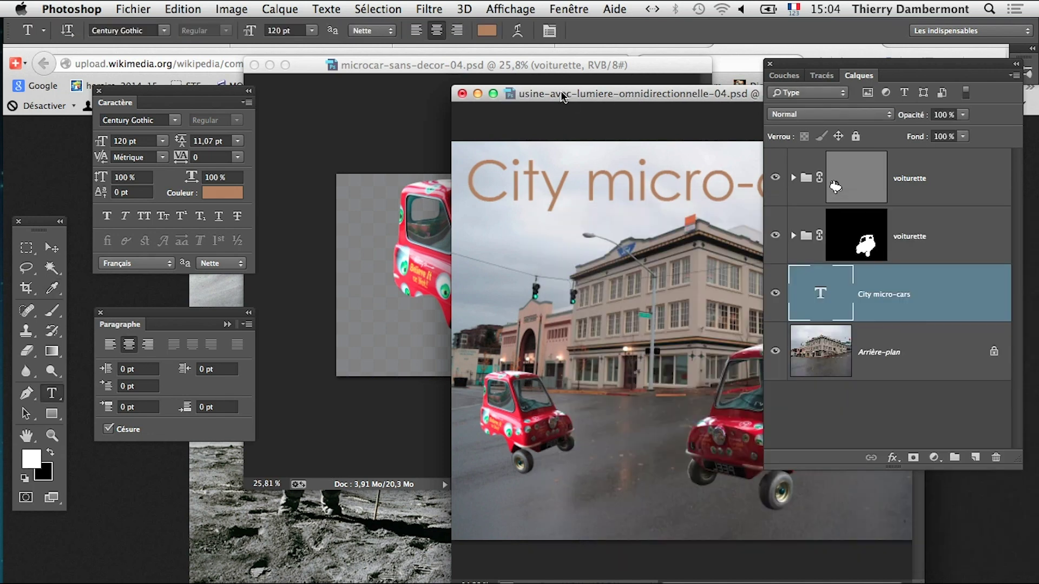
Step: In full-screen view, move the Character and Paragraph panels to the top-left and nudge Layers
{"action": "key", "text": "f"}
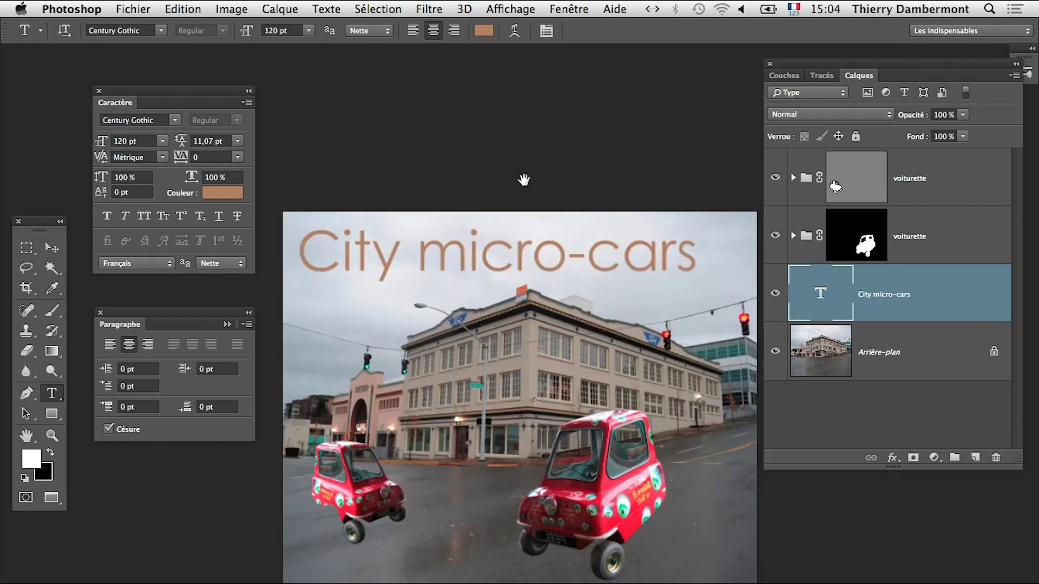
{"action": "scroll", "coordinate": [524, 179], "scroll_direction": "down", "scroll_amount": 3}
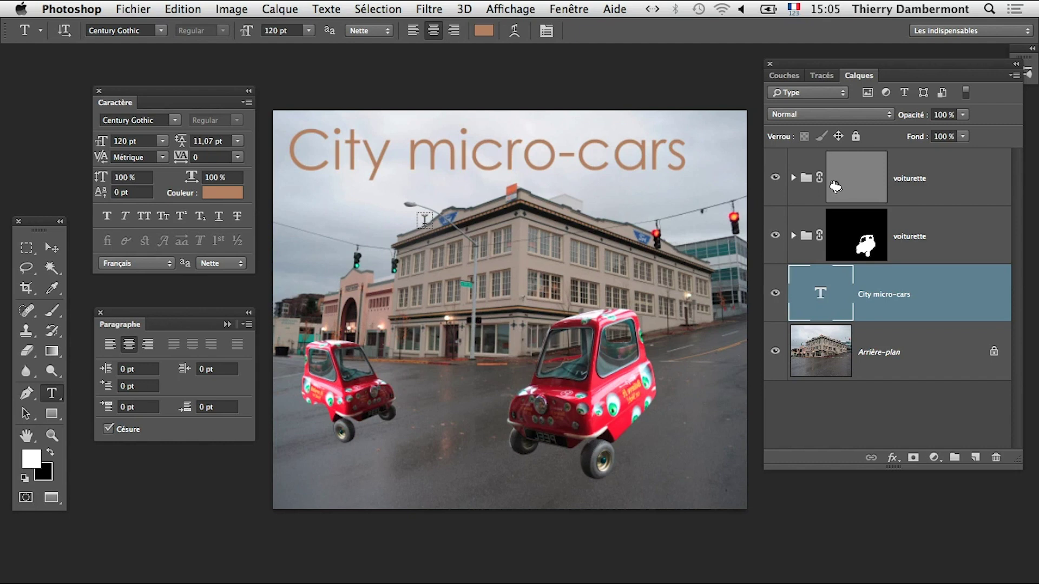
{"action": "left_click_drag", "start_coordinate": [198, 103], "coordinate": [142, 76]}
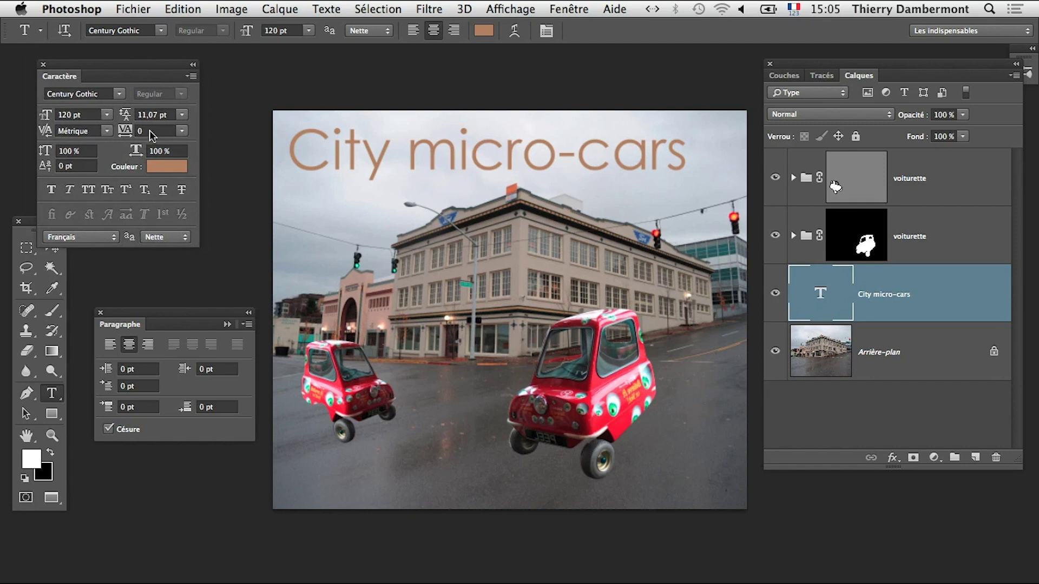
{"action": "mouse_move", "coordinate": [181, 323]}
{"action": "left_mouse_down"}
{"action": "mouse_move", "coordinate": [155, 281]}
{"action": "mouse_move", "coordinate": [167, 277]}
{"action": "left_mouse_up"}
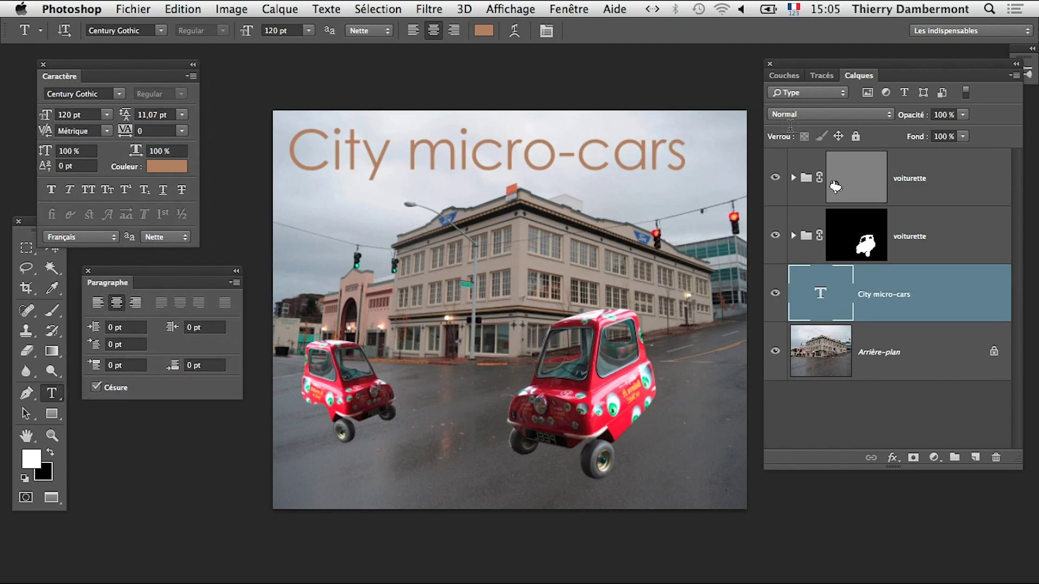
{"action": "mouse_move", "coordinate": [862, 62]}
{"action": "left_mouse_down"}
{"action": "mouse_move", "coordinate": [896, 68]}
{"action": "mouse_move", "coordinate": [887, 126]}
{"action": "left_mouse_up"}
Step: Zoom in on the City micro-cars title
{"action": "scroll", "coordinate": [489, 158], "scroll_direction": "up", "scroll_amount": 2}
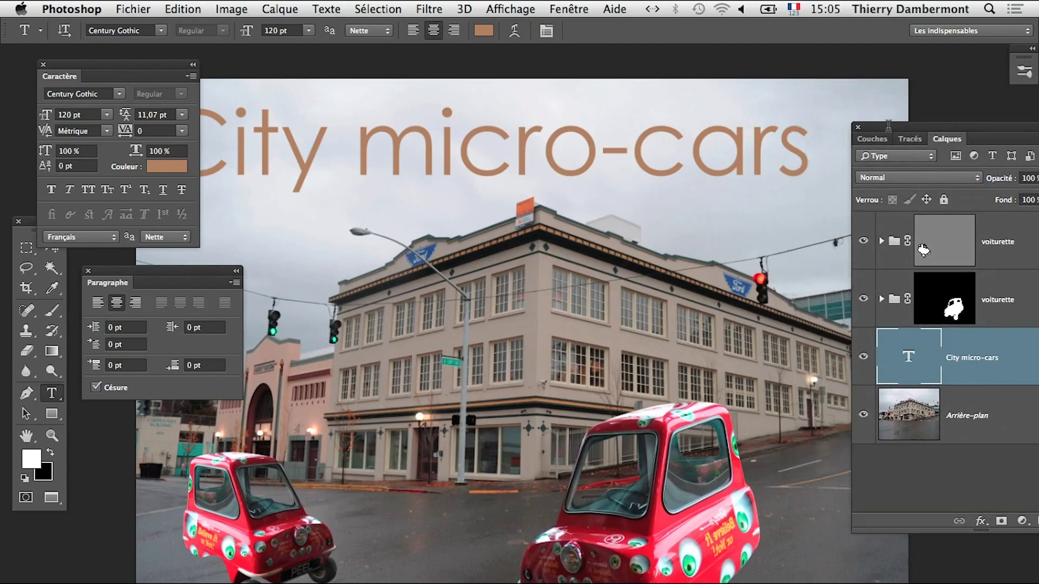
{"action": "scroll", "coordinate": [485, 187], "scroll_direction": "up", "scroll_amount": 1}
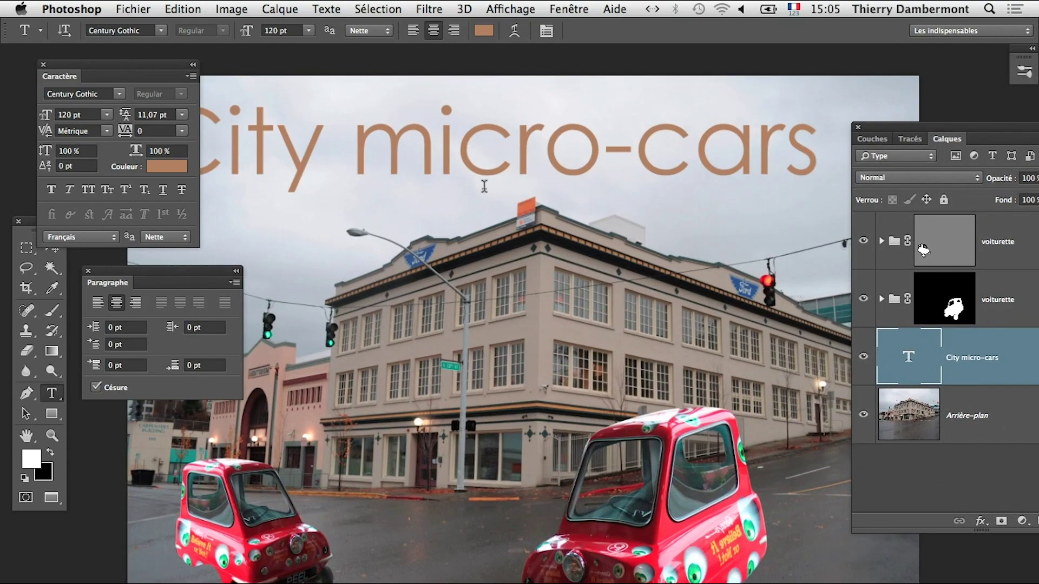
{"action": "scroll", "coordinate": [484, 186], "scroll_direction": "down", "scroll_amount": 1}
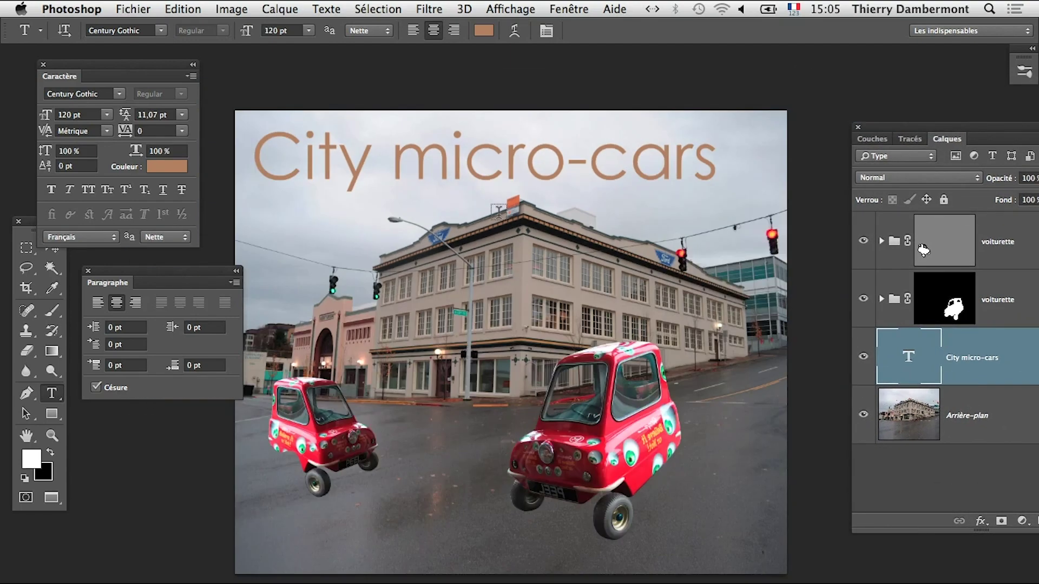
{"action": "scroll", "coordinate": [498, 211], "scroll_direction": "up", "scroll_amount": 1}
{"action": "scroll", "coordinate": [496, 211], "scroll_direction": "up", "scroll_amount": 1}
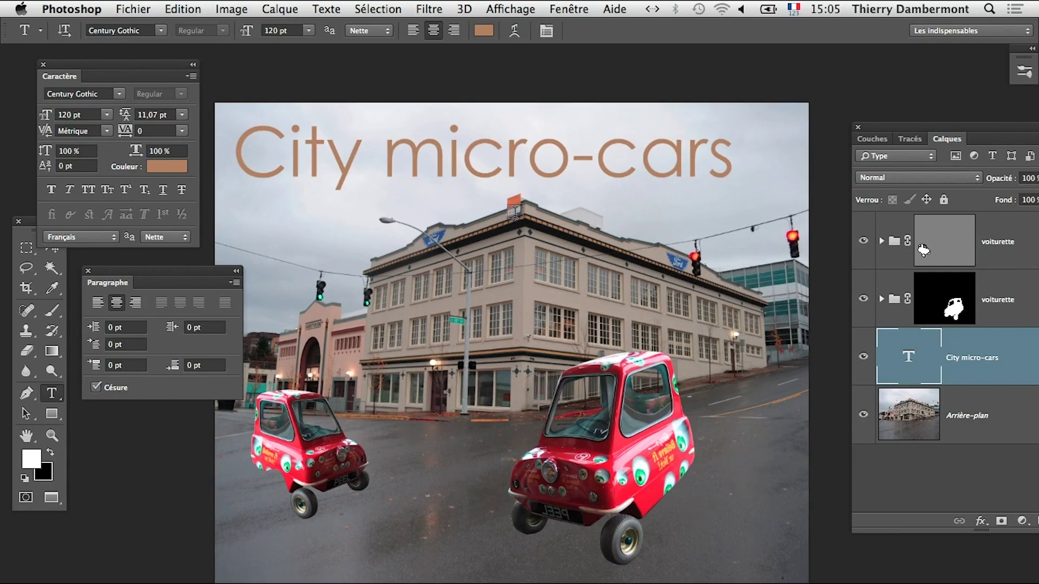
{"action": "scroll", "coordinate": [508, 210], "scroll_direction": "up", "scroll_amount": 1}
{"action": "scroll", "coordinate": [550, 216], "scroll_direction": "up", "scroll_amount": 1}
{"action": "scroll", "coordinate": [585, 213], "scroll_direction": "up", "scroll_amount": 1}
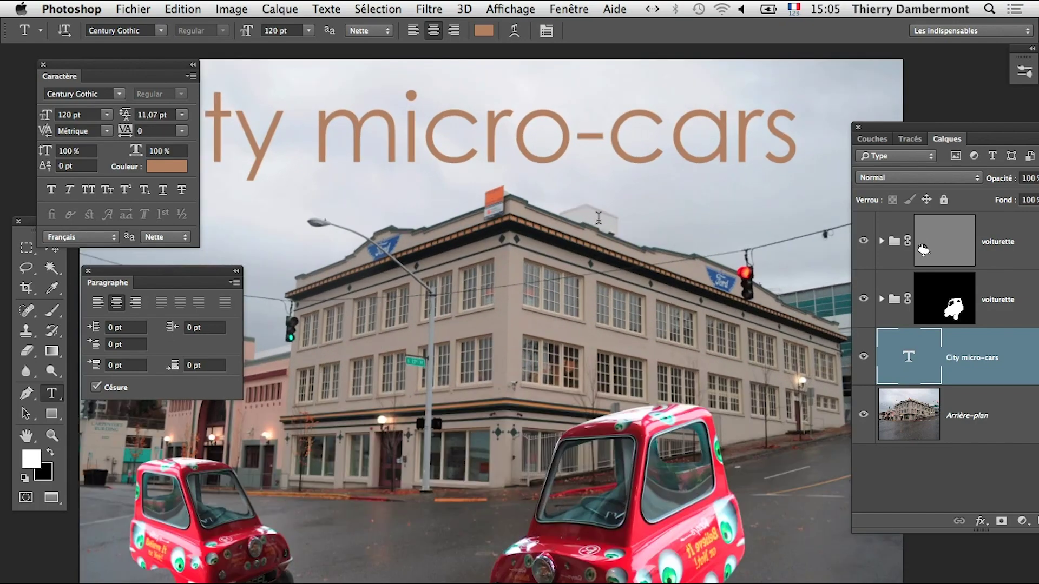
{"action": "scroll", "coordinate": [680, 151], "scroll_direction": "up", "scroll_amount": 1}
{"action": "scroll", "coordinate": [674, 146], "scroll_direction": "up", "scroll_amount": 1}
{"action": "scroll", "coordinate": [669, 141], "scroll_direction": "up", "scroll_amount": 1}
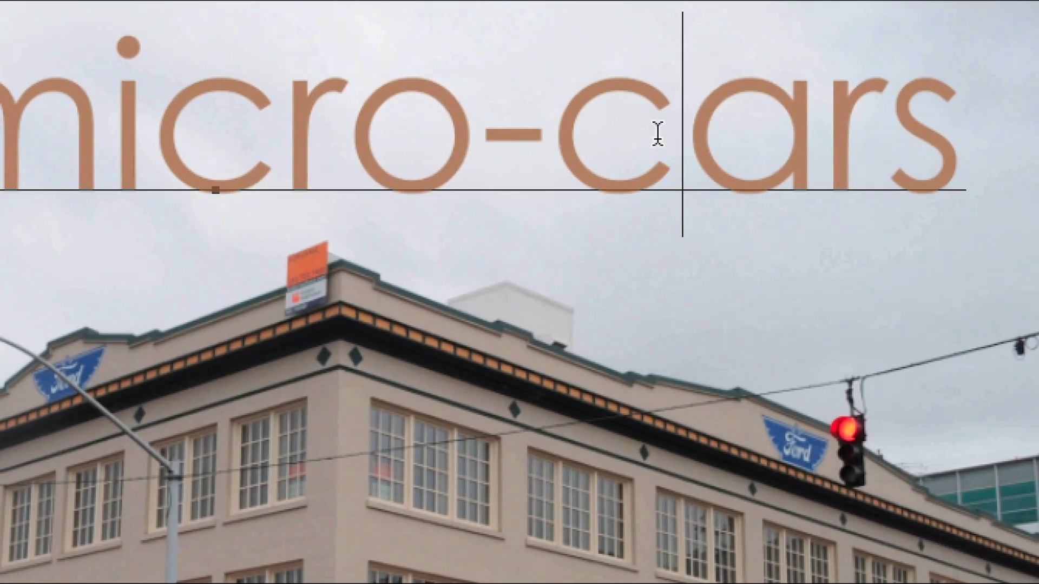
Step: Select the c in 'cars' and place the Character panel beside the Layers list
{"action": "left_click_drag", "start_coordinate": [668, 144], "coordinate": [627, 141]}
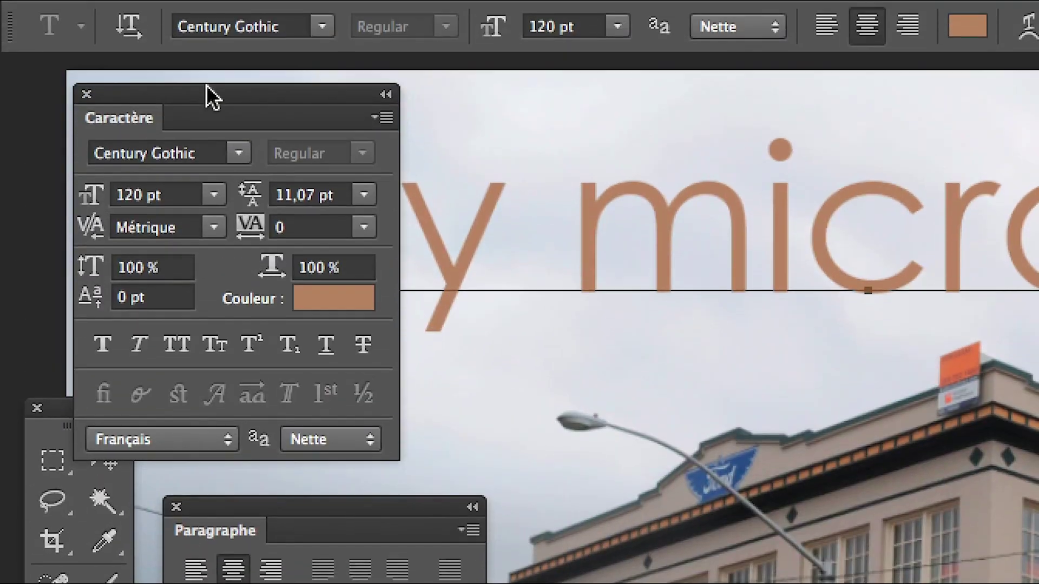
{"action": "left_click_drag", "start_coordinate": [218, 98], "coordinate": [533, 214]}
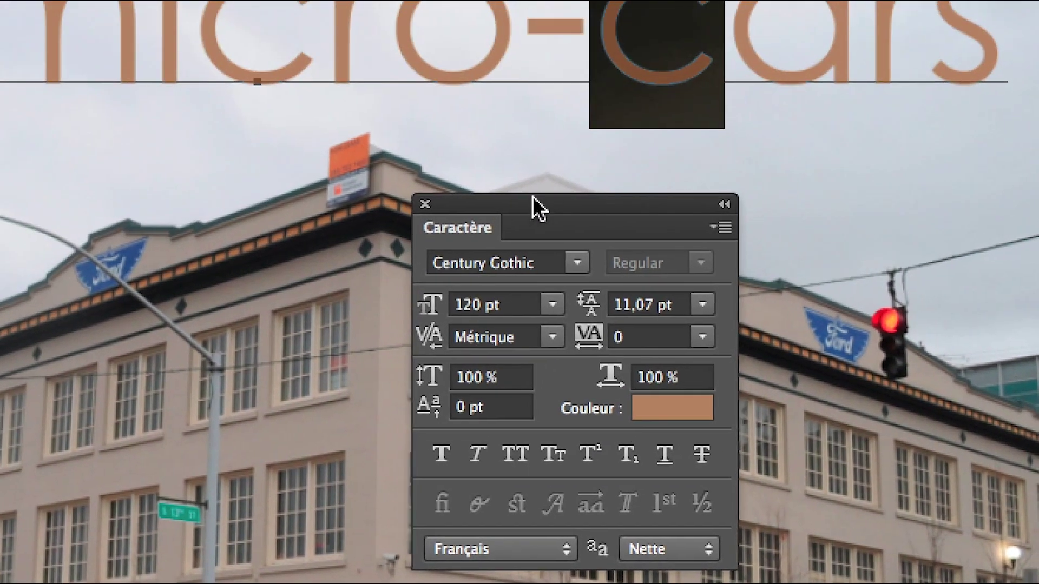
{"action": "left_click_drag", "start_coordinate": [532, 202], "coordinate": [657, 119]}
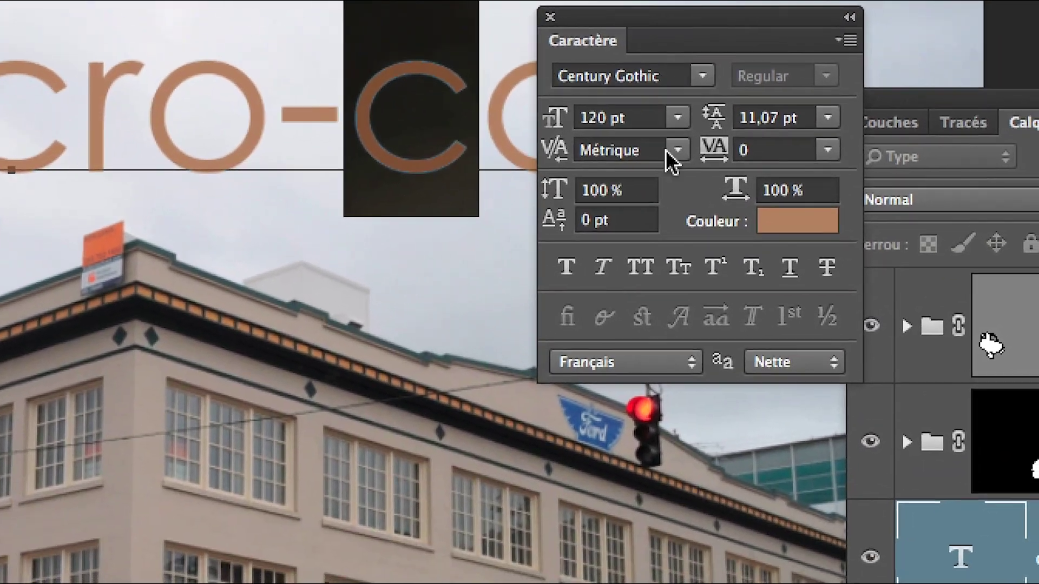
{"action": "left_click", "coordinate": [676, 158]}
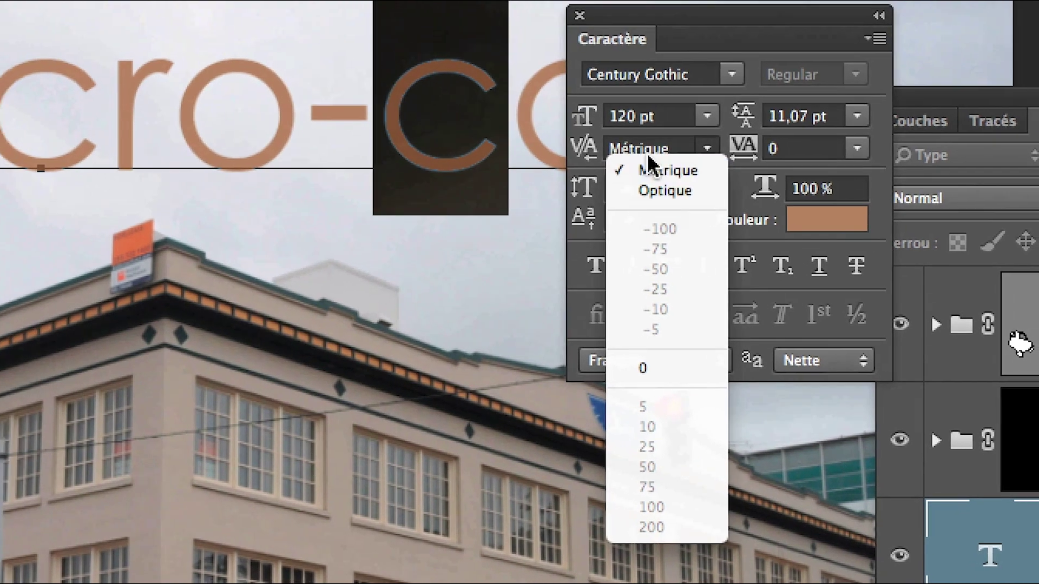
{"action": "left_click", "coordinate": [663, 163]}
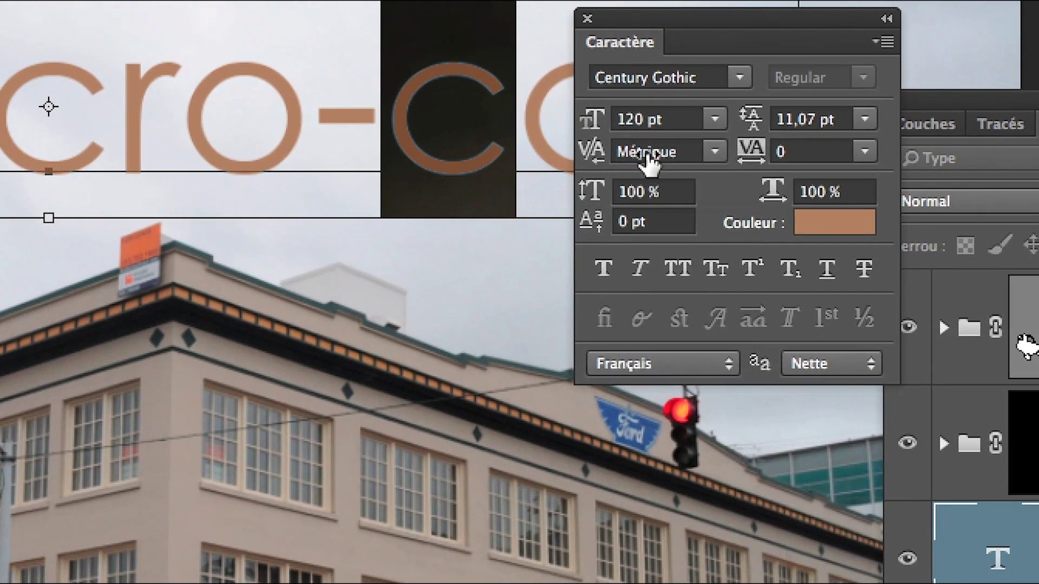
Step: Give the selected letters a negative kerning, then -60
{"action": "left_click", "coordinate": [646, 155]}
{"action": "type", "text": "0"}
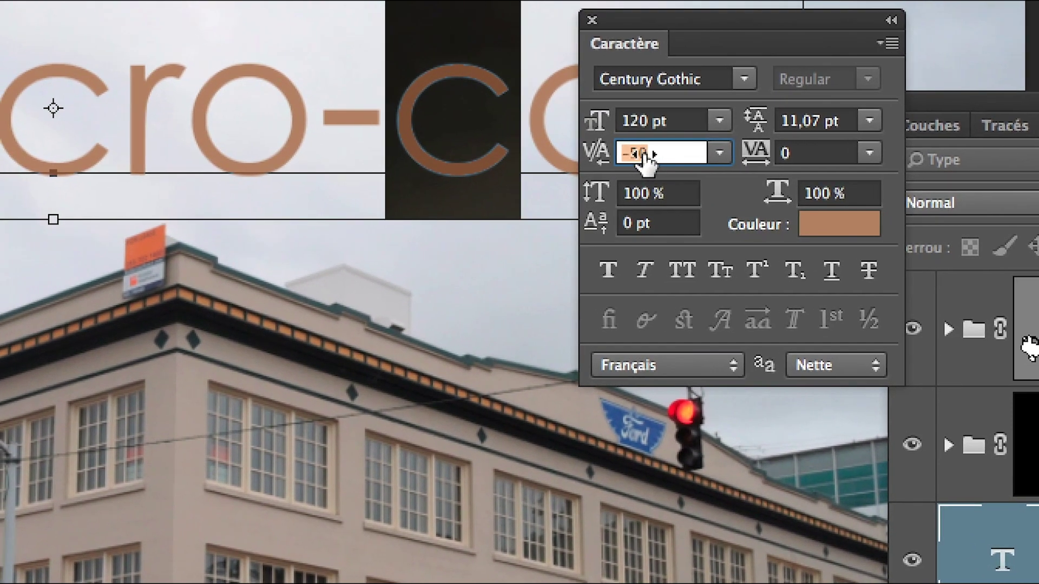
{"action": "left_click_drag", "start_coordinate": [648, 156], "coordinate": [641, 156]}
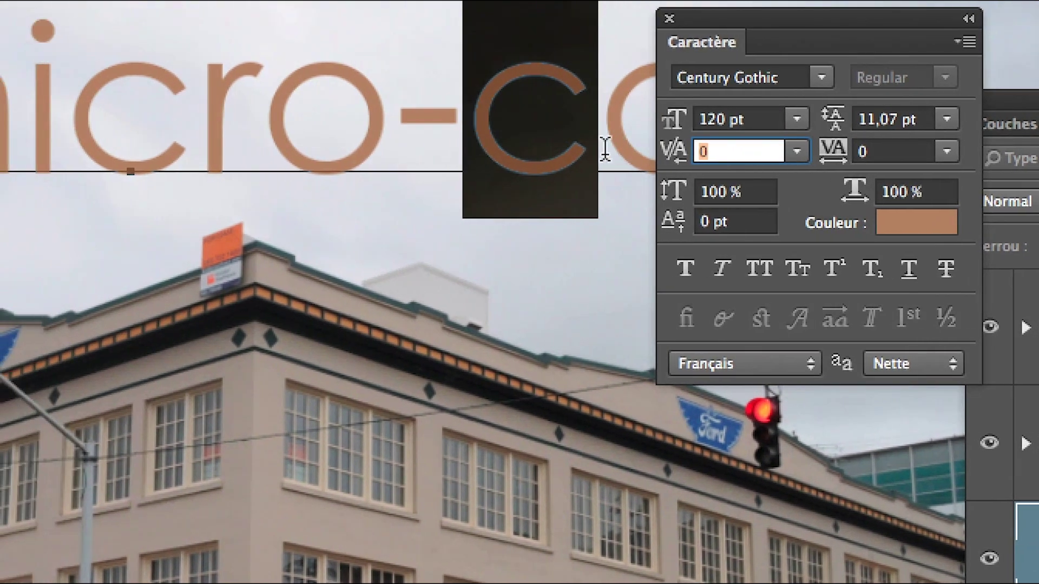
{"action": "key", "text": "Return"}
{"action": "left_click", "coordinate": [641, 151]}
{"action": "type", "text": "-90"}
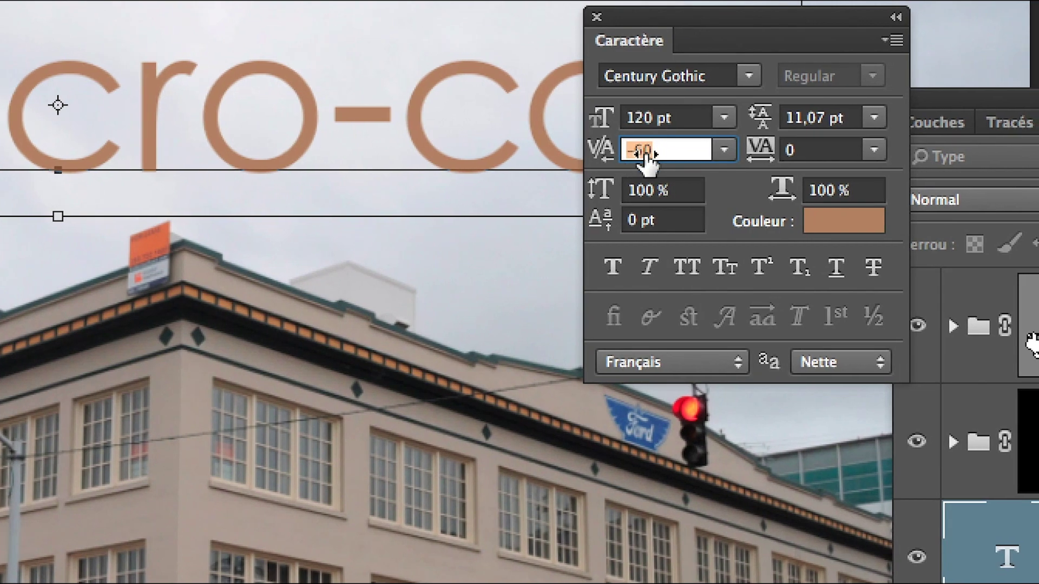
{"action": "type", "text": "-60"}
{"action": "key", "text": "Return"}
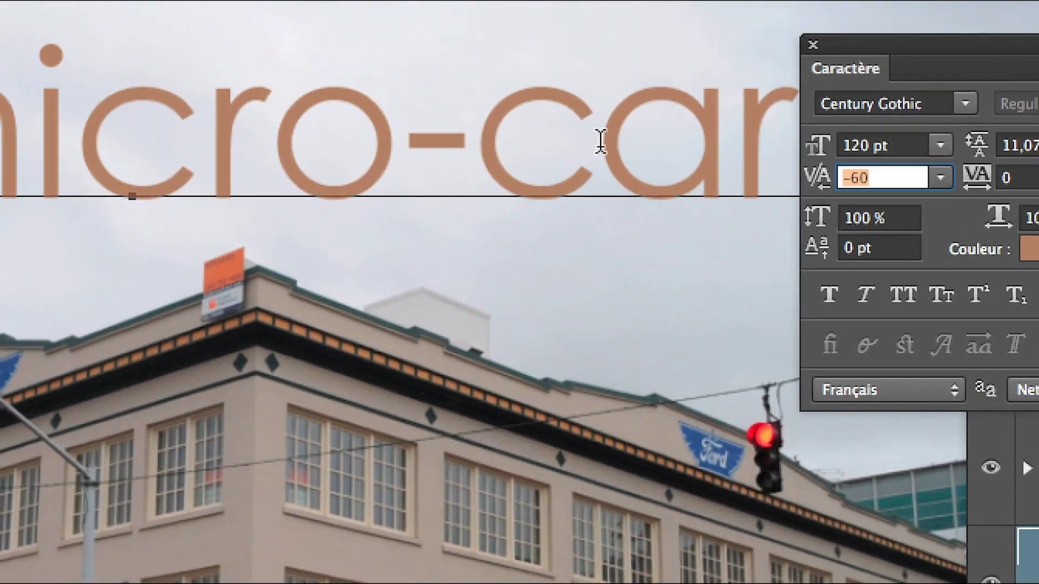
Step: Kern between c and a, trying -100, -90 and 40, ending around -40
{"action": "left_click_drag", "start_coordinate": [425, 222], "coordinate": [373, 222]}
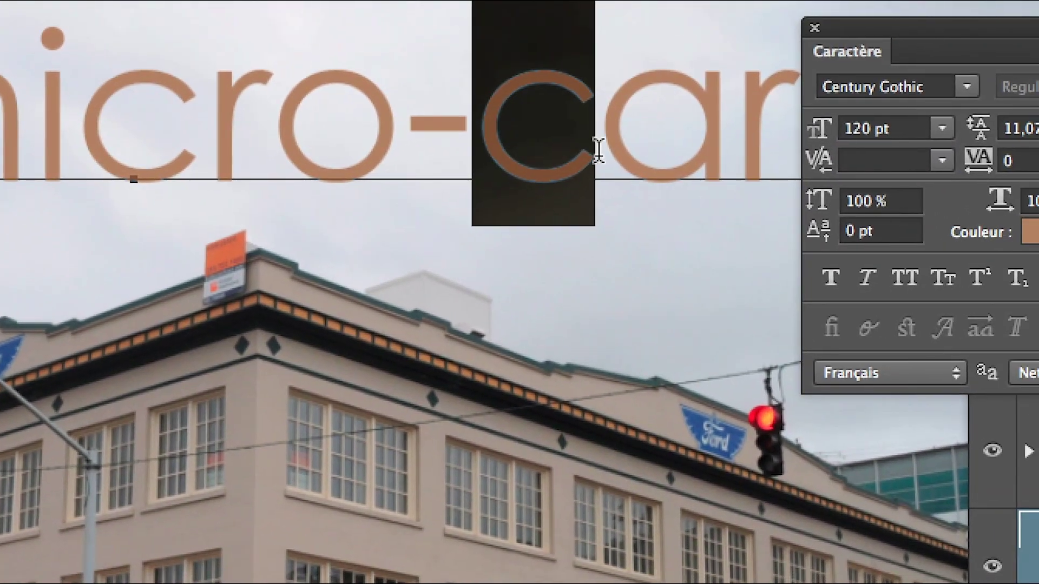
{"action": "left_click", "coordinate": [593, 148]}
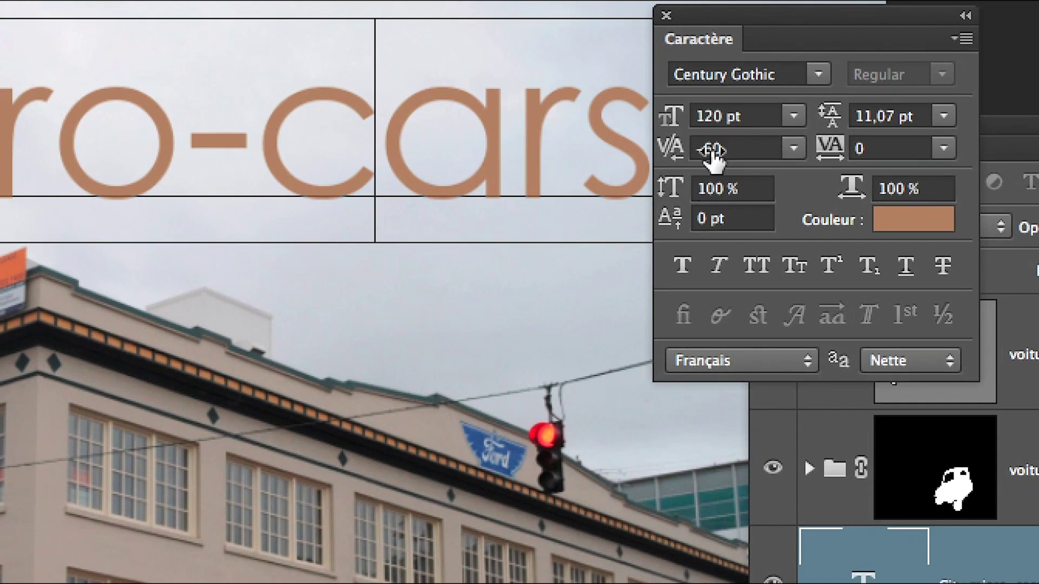
{"action": "left_click", "coordinate": [711, 150]}
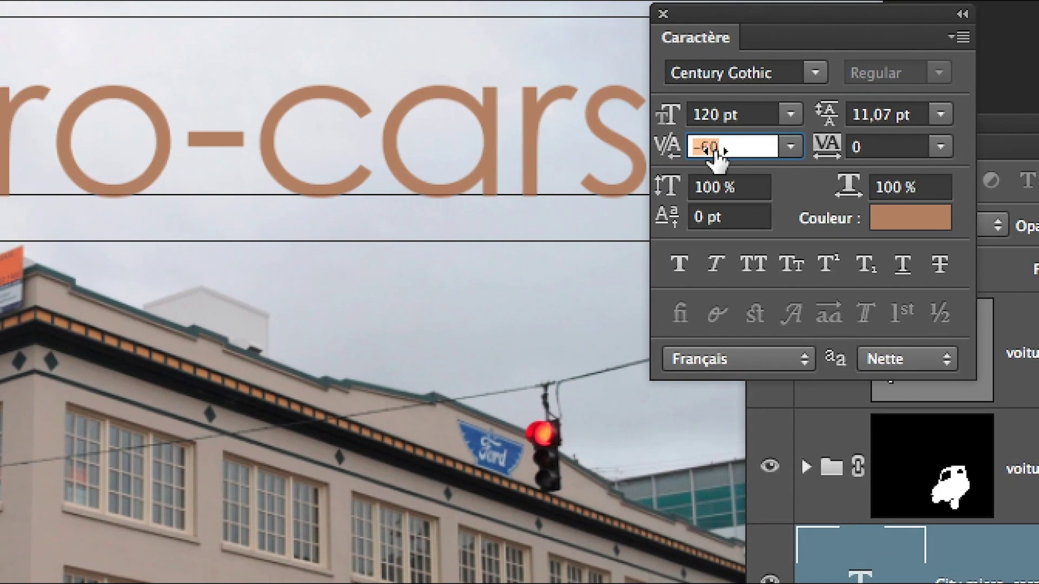
{"action": "type", "text": "-100"}
{"action": "key", "text": "Return"}
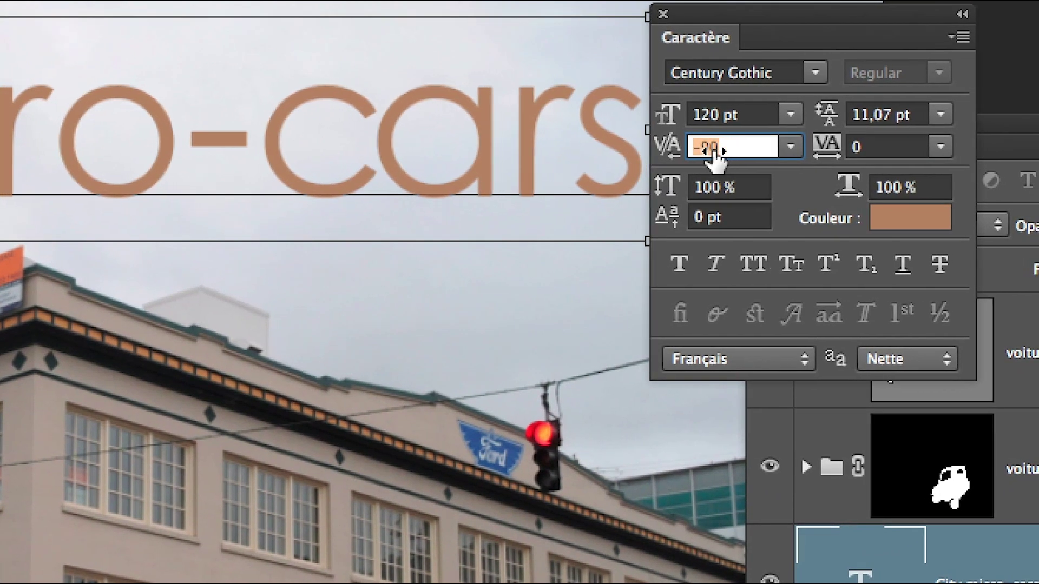
{"action": "type", "text": "-90"}
{"action": "key", "text": "Return"}
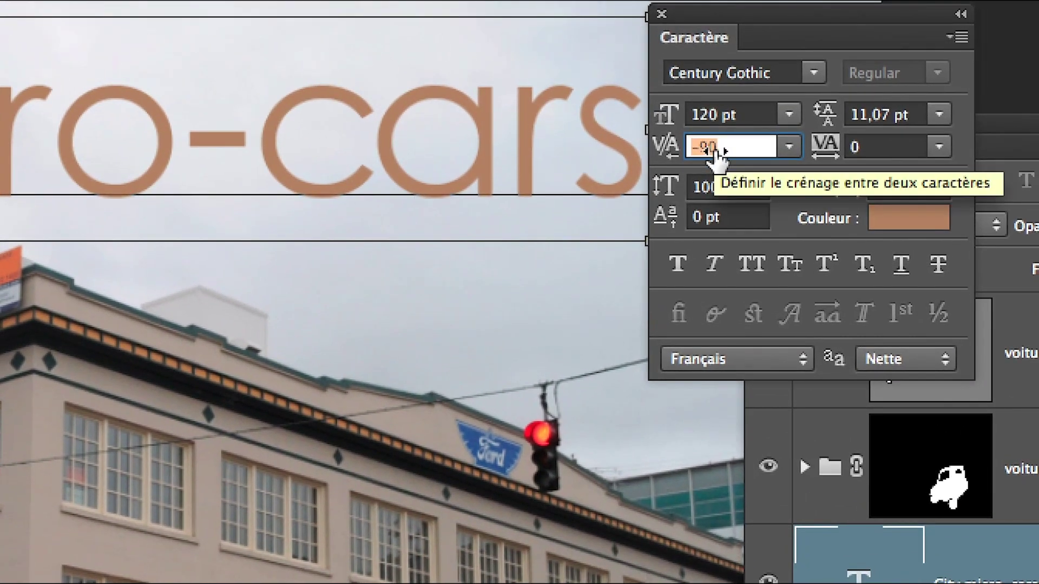
{"action": "type", "text": "40"}
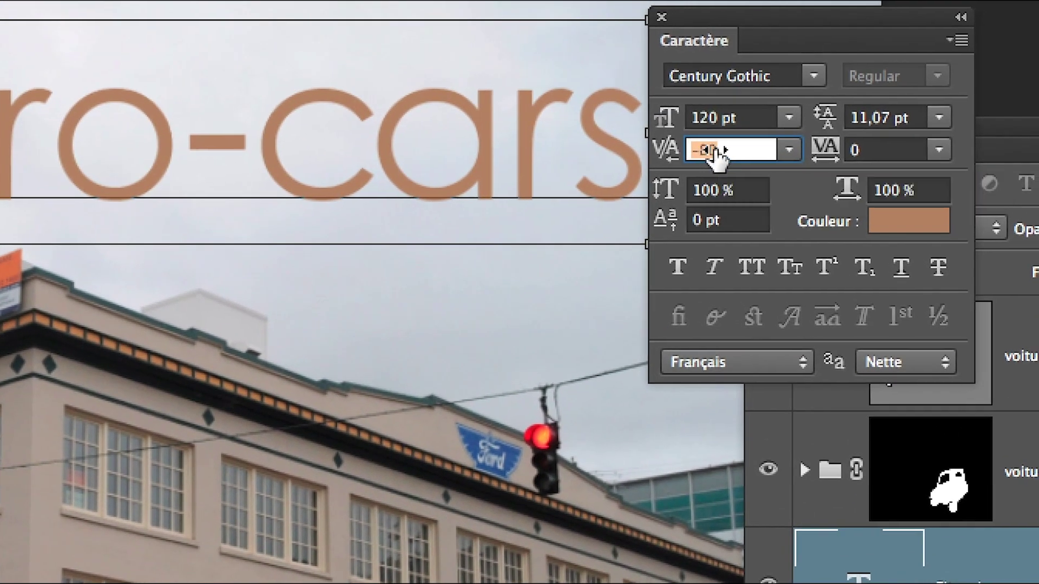
{"action": "key", "text": "Return"}
{"action": "left_click_drag", "start_coordinate": [723, 154], "coordinate": [713, 156]}
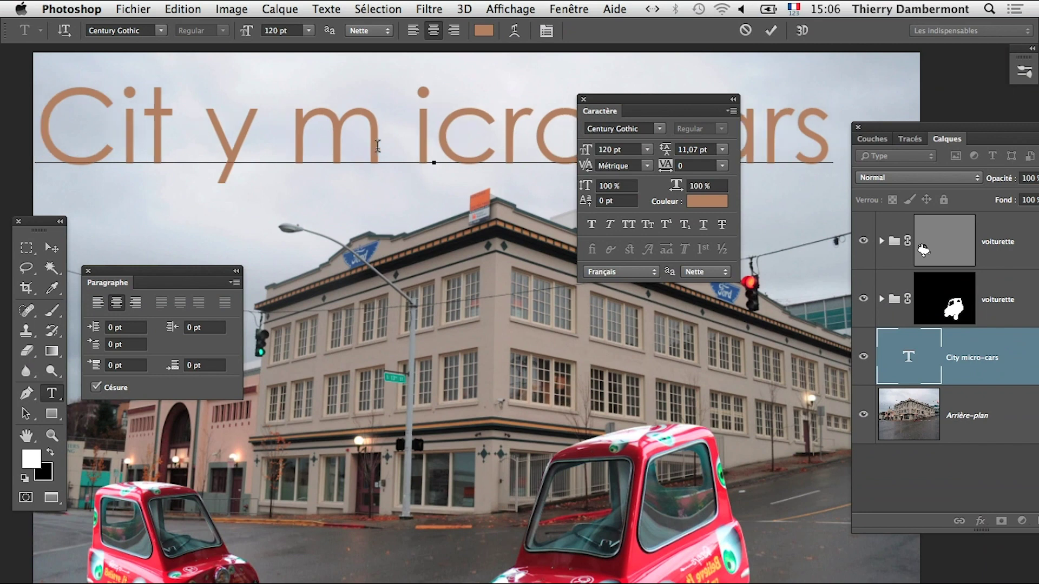
Step: Remove the extra space between 'm' and 'icro' and tighten tracking from 70 to 50
{"action": "key", "text": "BackSpace"}
{"action": "key", "text": "BackSpace"}
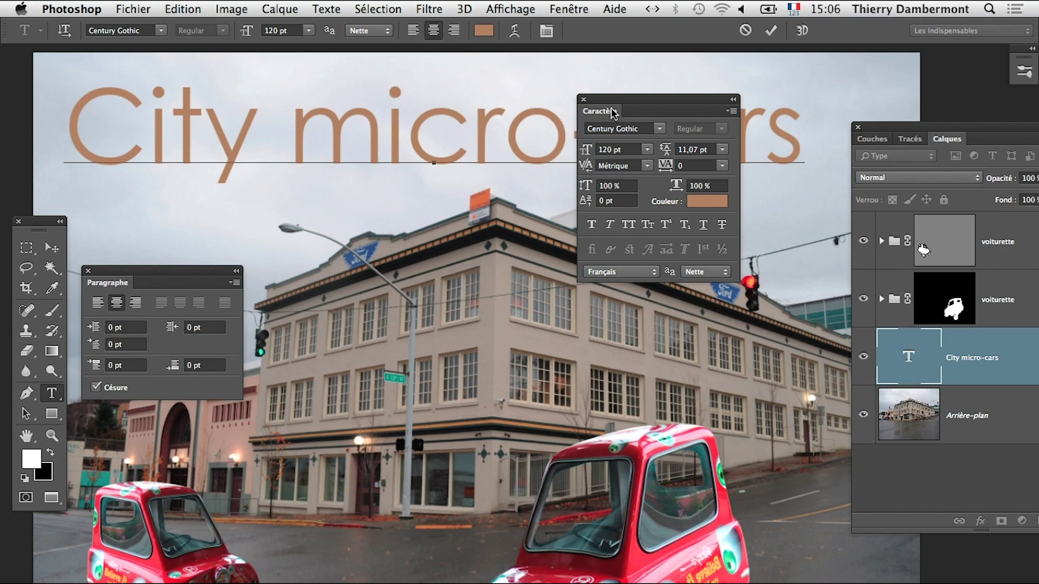
{"action": "left_click_drag", "start_coordinate": [611, 100], "coordinate": [321, 81]}
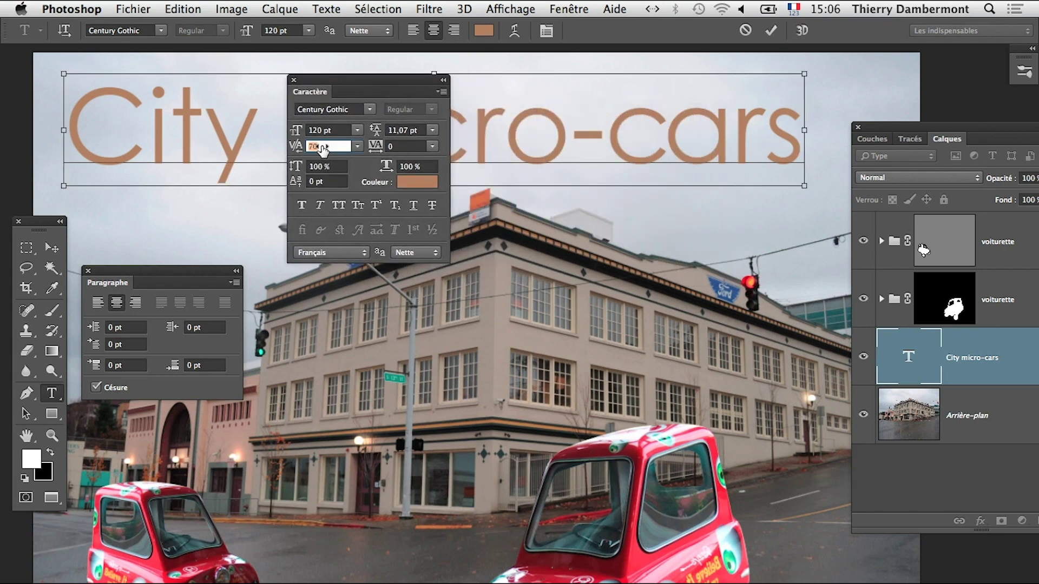
{"action": "key", "text": "Down"}
{"action": "key", "text": "Down"}
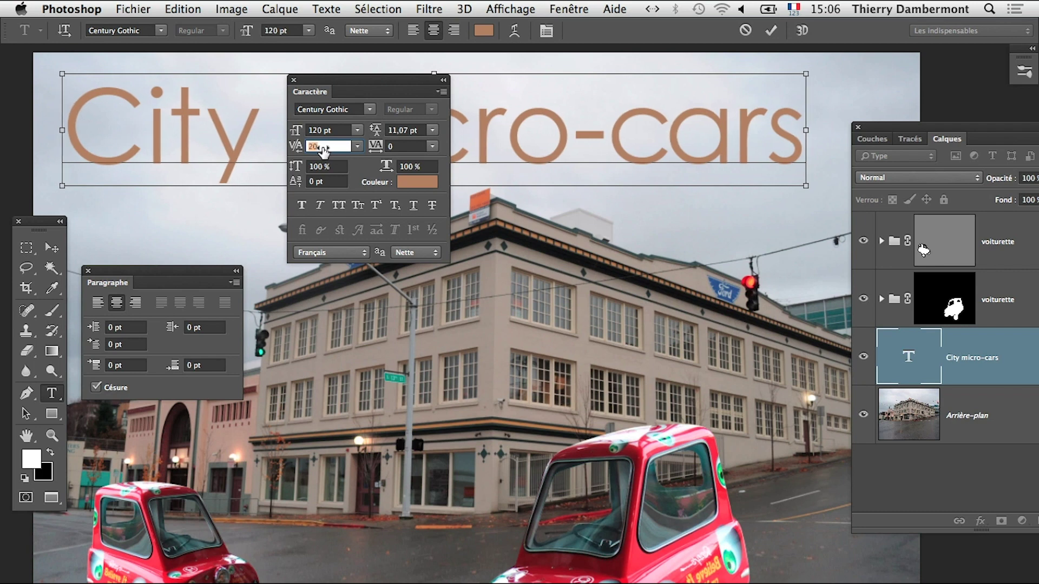
{"action": "key", "text": "Down"}
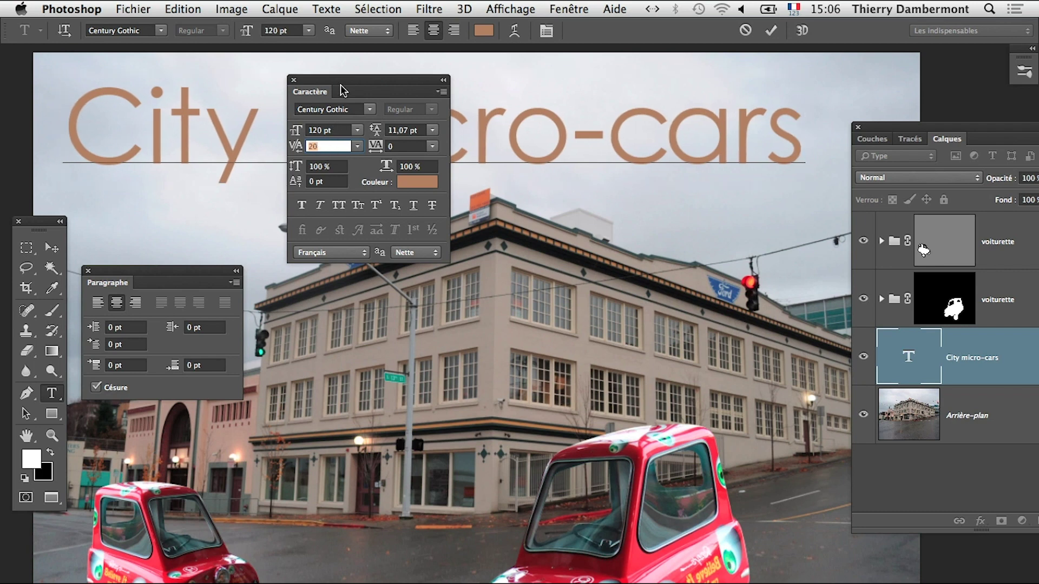
{"action": "left_click_drag", "start_coordinate": [343, 88], "coordinate": [435, 203]}
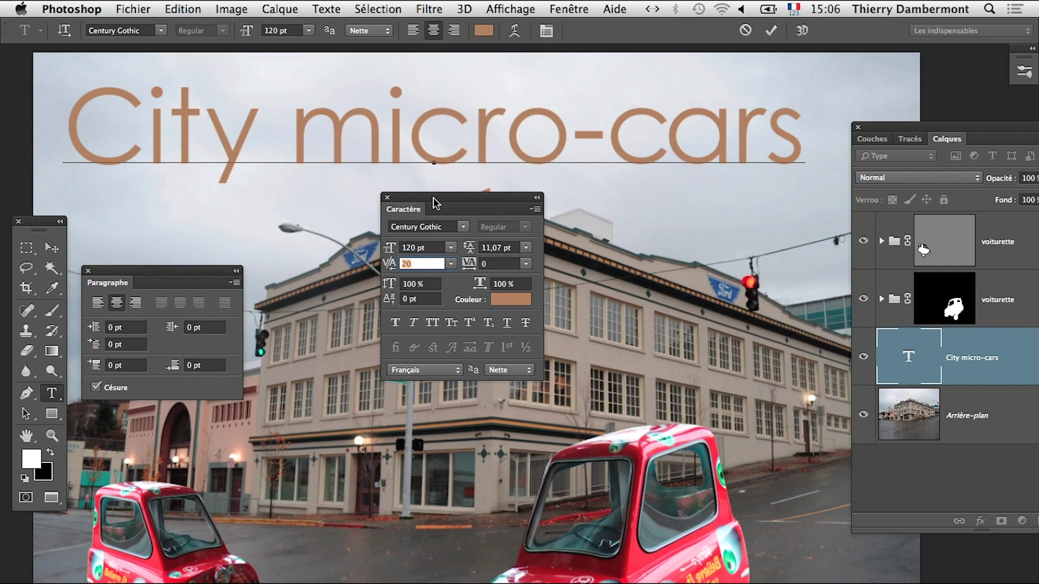
Step: Try kerning values 30, -90 and -20, settle on -50, then select the whole title line
{"action": "key", "text": "Return"}
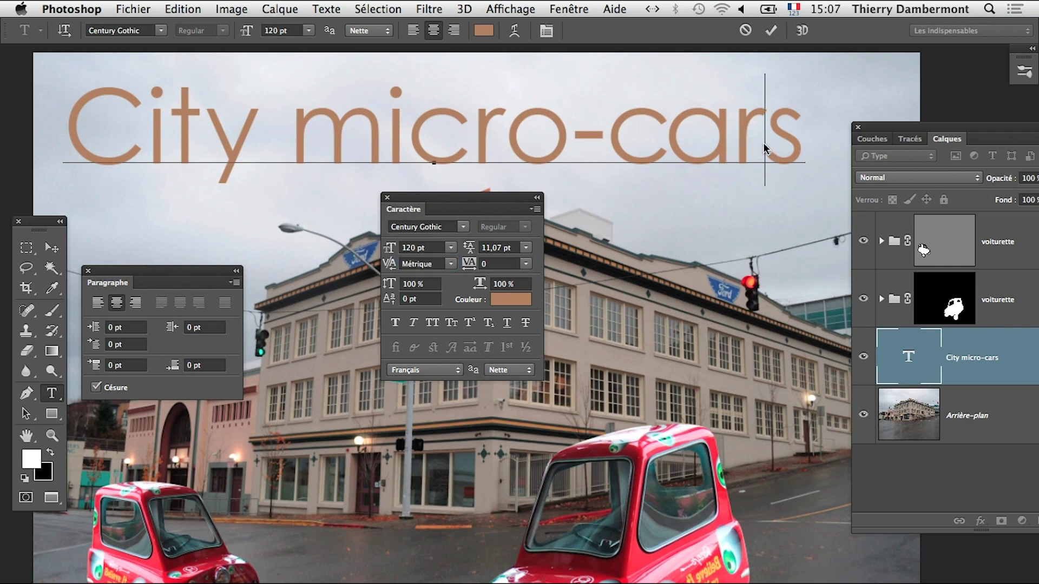
{"action": "type", "text": "30"}
{"action": "key", "text": "Return"}
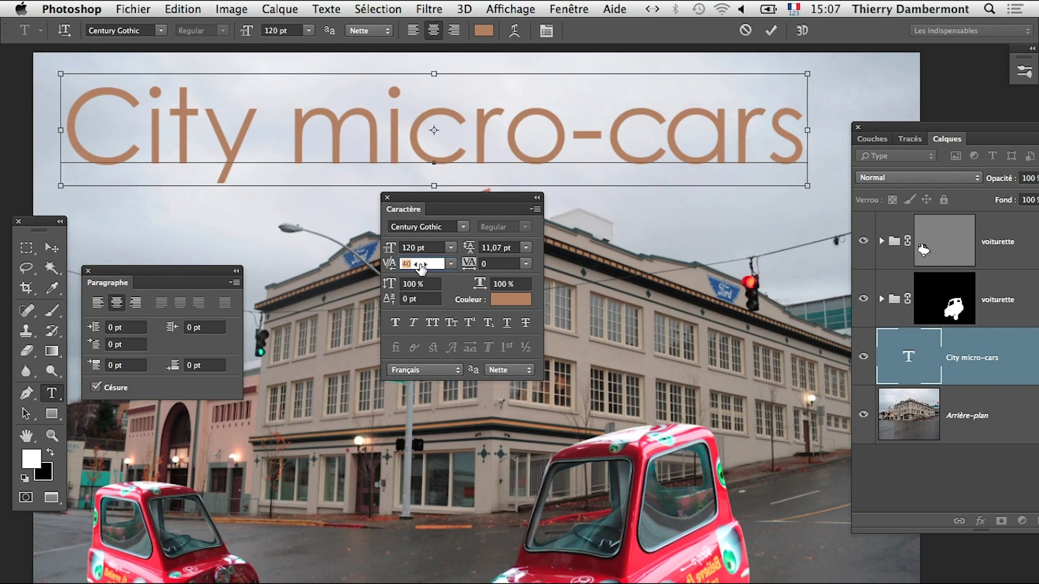
{"action": "key", "text": "Return"}
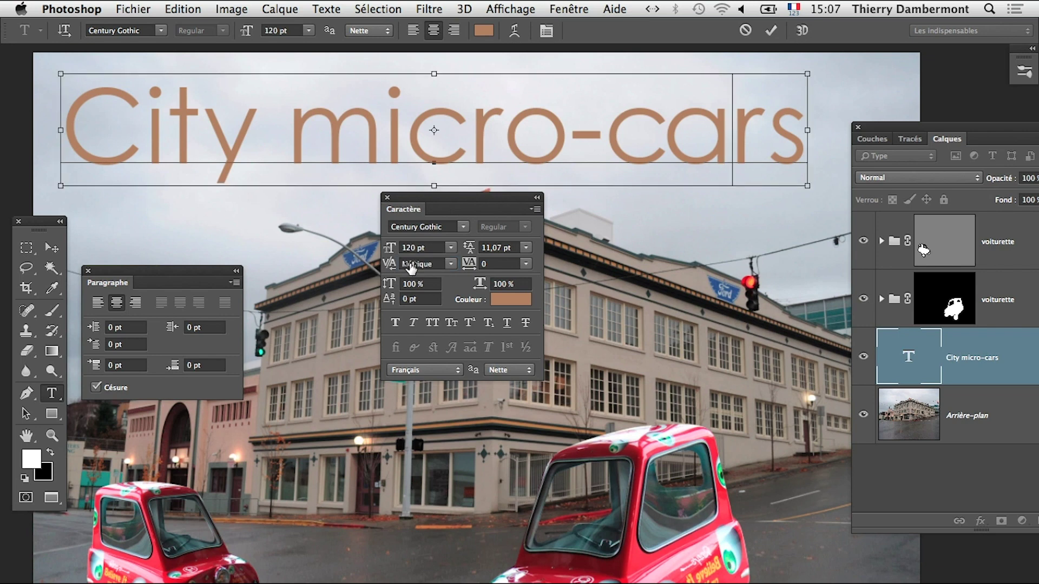
{"action": "type", "text": "-90"}
{"action": "key", "text": "Return"}
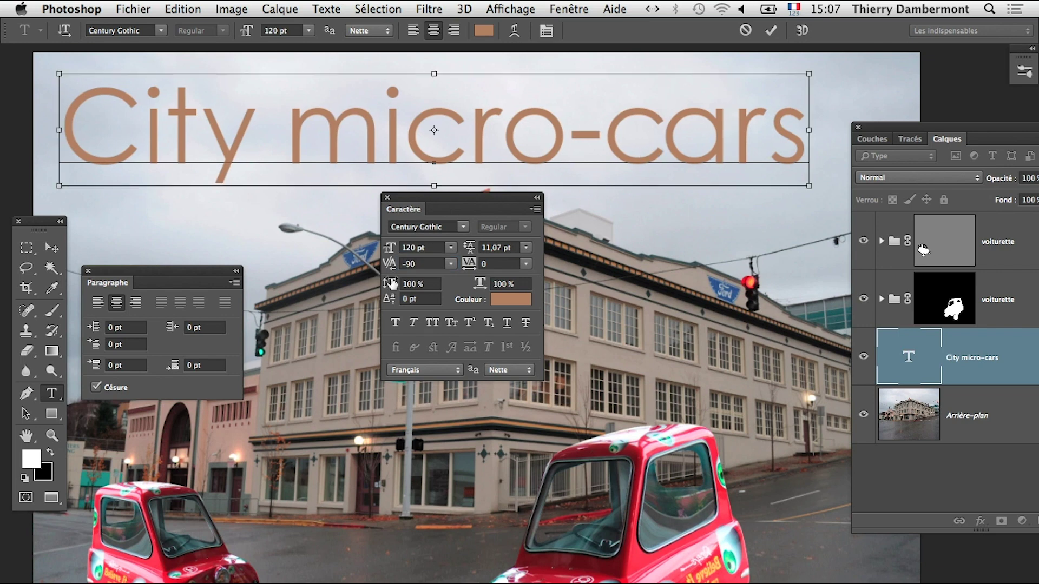
{"action": "left_click", "coordinate": [409, 265]}
{"action": "type", "text": "-20"}
{"action": "key", "text": "Return"}
{"action": "type", "text": "-50"}
{"action": "key", "text": "Return"}
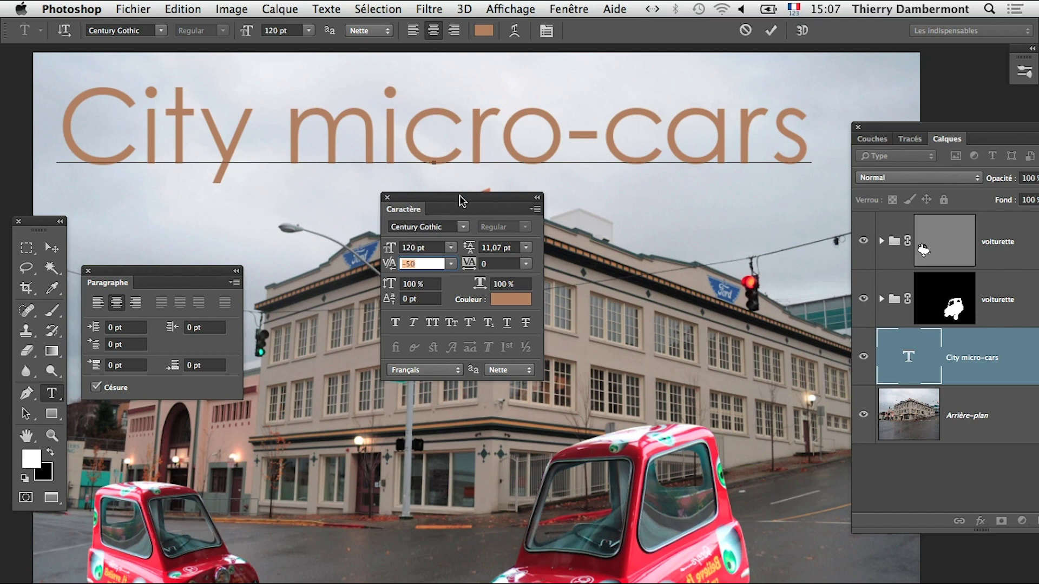
{"action": "triple_click", "coordinate": [455, 157]}
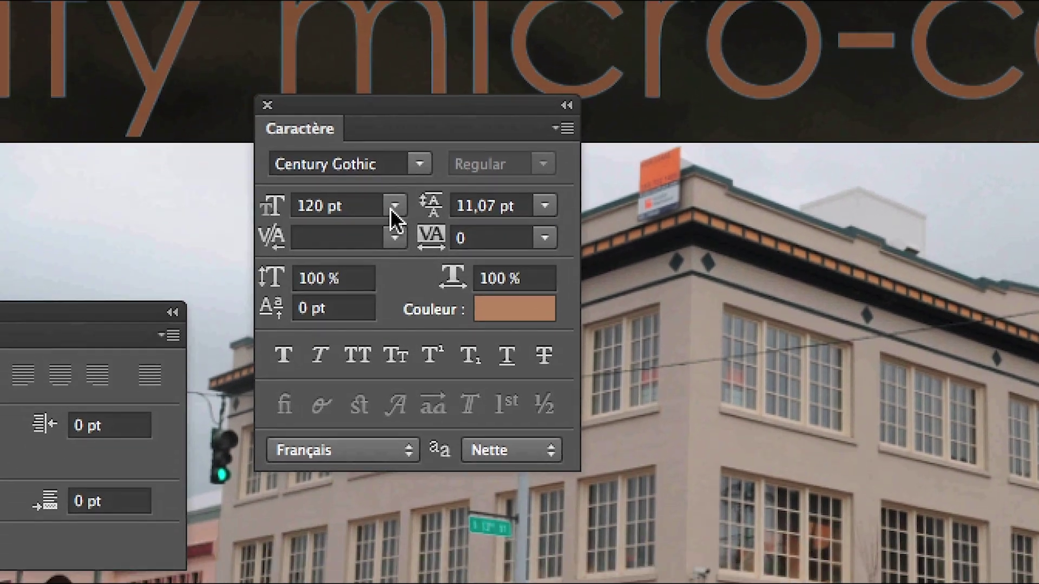
Step: Switch the selected title's kerning to Optique and move the Character panel aside
{"action": "left_click", "coordinate": [392, 222]}
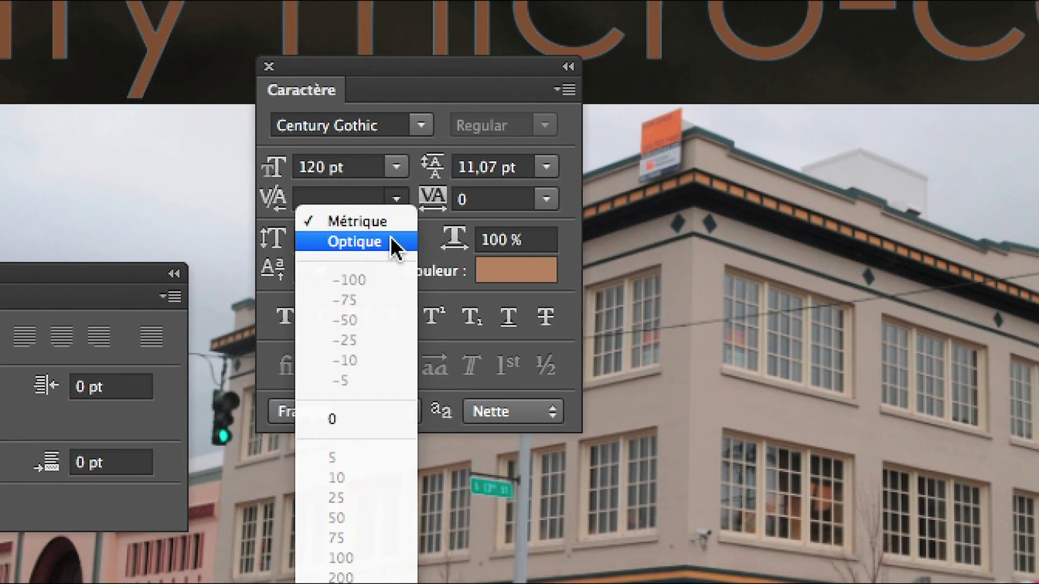
{"action": "left_click", "coordinate": [396, 245]}
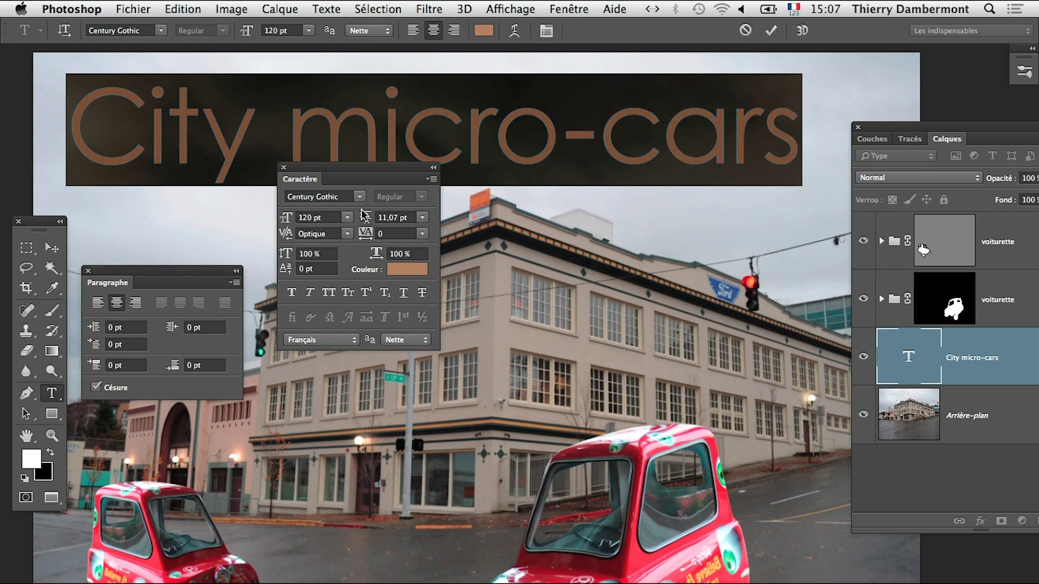
{"action": "left_click_drag", "start_coordinate": [361, 174], "coordinate": [418, 227]}
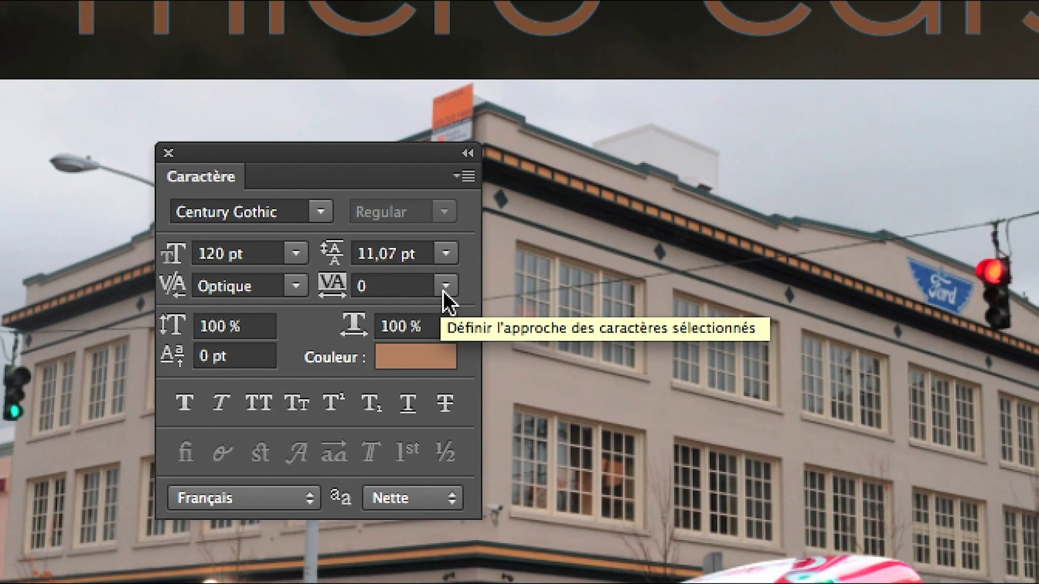
Step: Widen the title's tracking through 50 and 100 to 260, set size 80 pt, and commit
{"action": "left_click", "coordinate": [442, 290]}
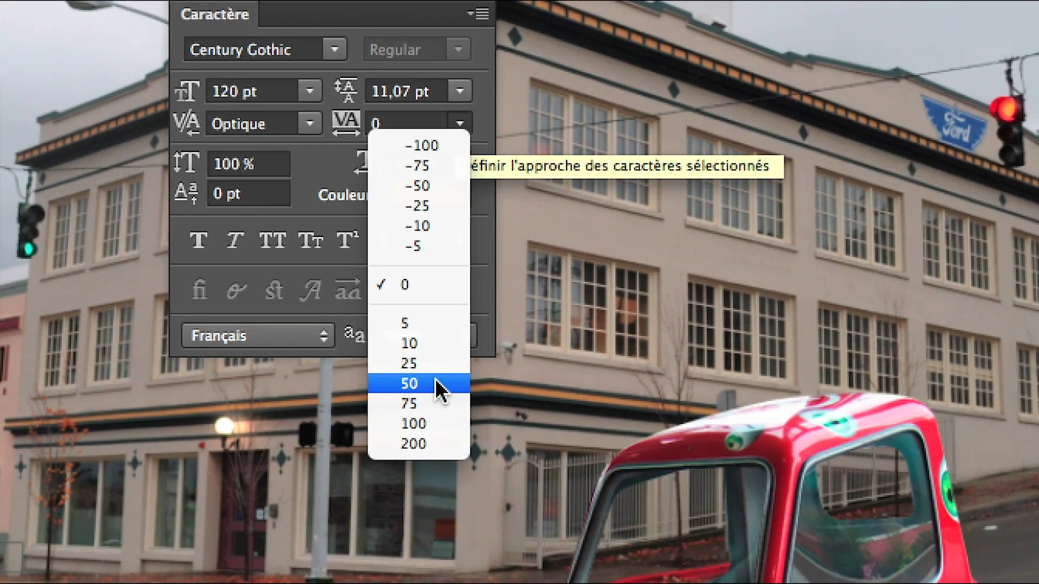
{"action": "left_click", "coordinate": [438, 385]}
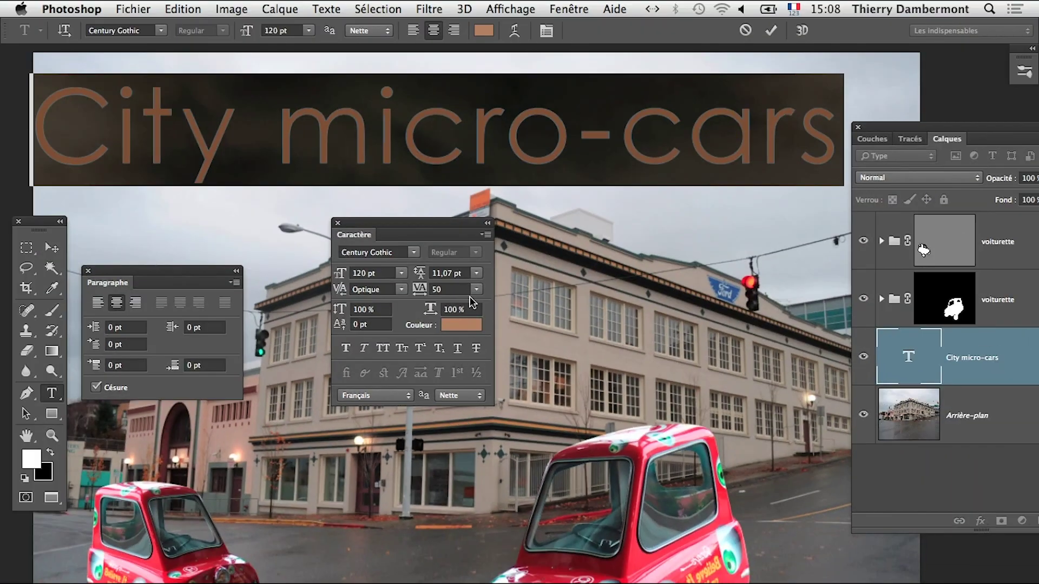
{"action": "left_click", "coordinate": [476, 290]}
{"action": "left_click", "coordinate": [457, 439]}
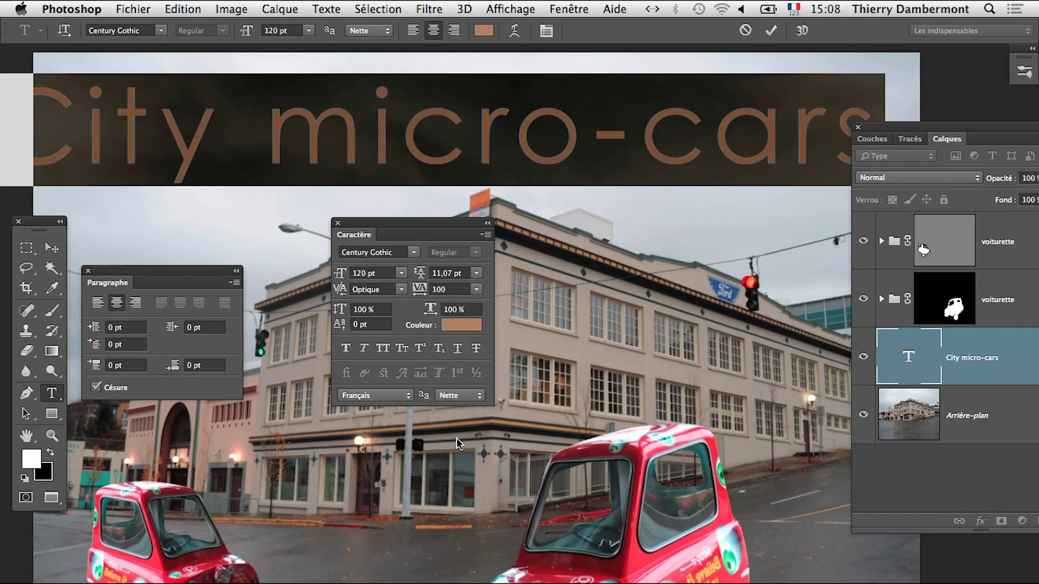
{"action": "left_click_drag", "start_coordinate": [463, 228], "coordinate": [551, 277]}
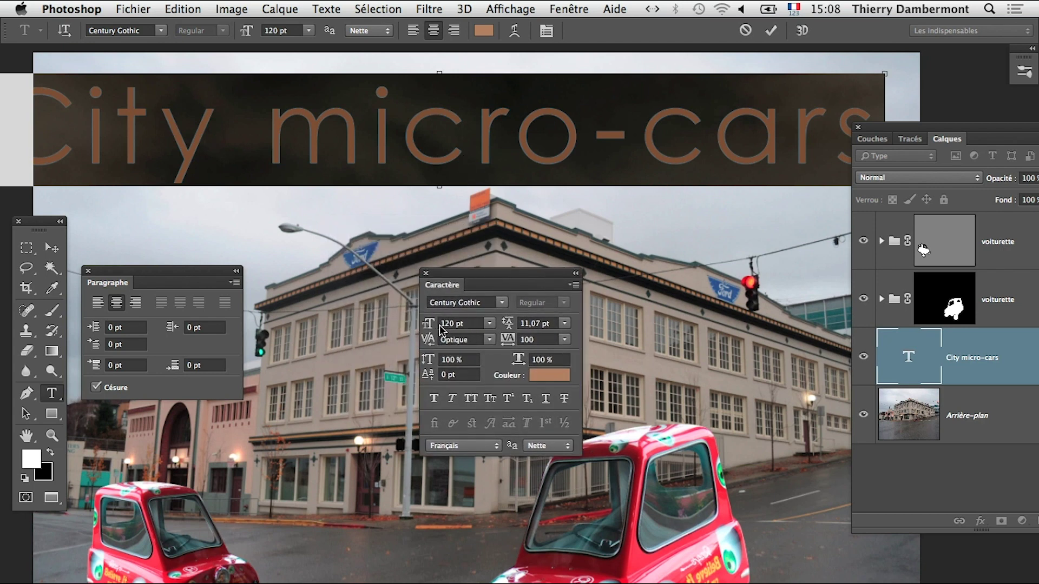
{"action": "left_click_drag", "start_coordinate": [456, 330], "coordinate": [450, 327]}
{"action": "type", "text": "95"}
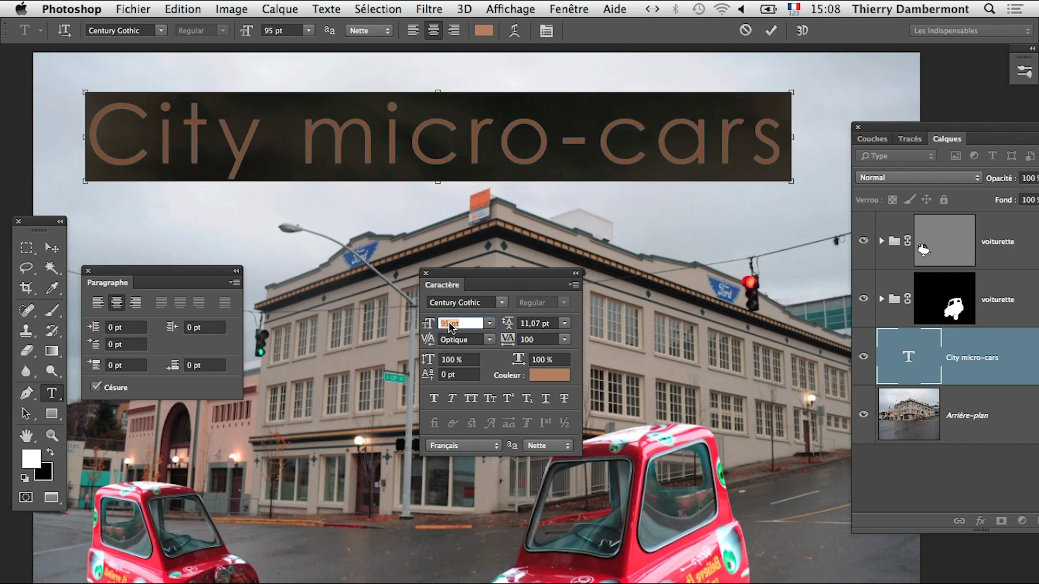
{"action": "left_click_drag", "start_coordinate": [534, 341], "coordinate": [540, 344]}
{"action": "type", "text": "260"}
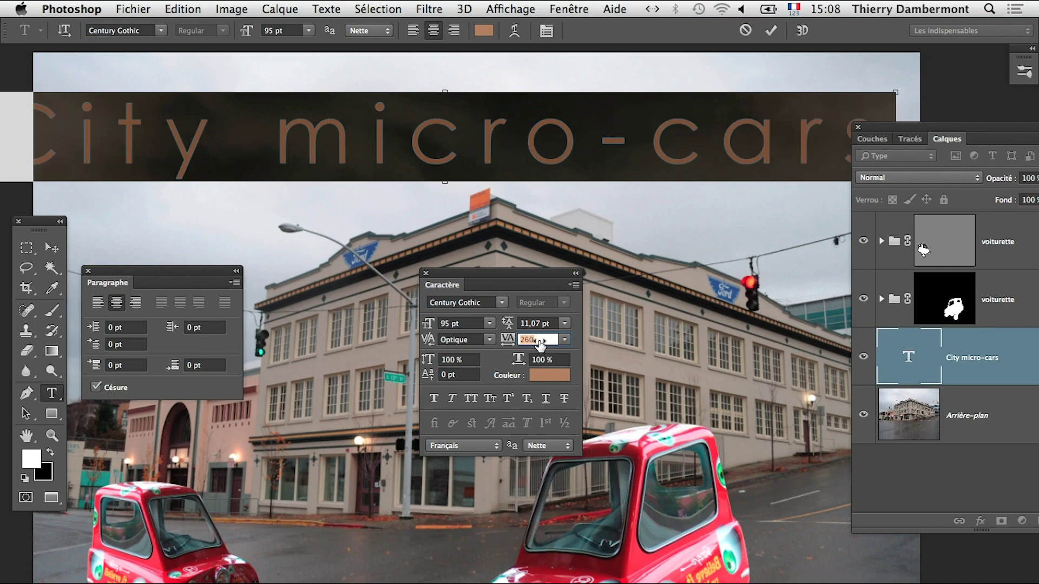
{"action": "left_click_drag", "start_coordinate": [475, 326], "coordinate": [459, 327]}
{"action": "type", "text": "80"}
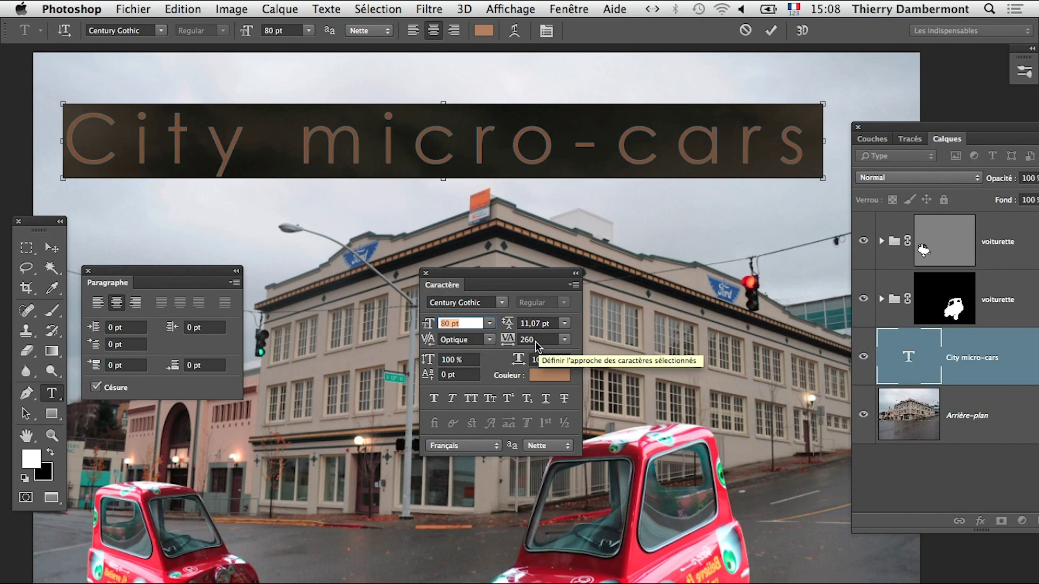
{"action": "left_click", "coordinate": [51, 247]}
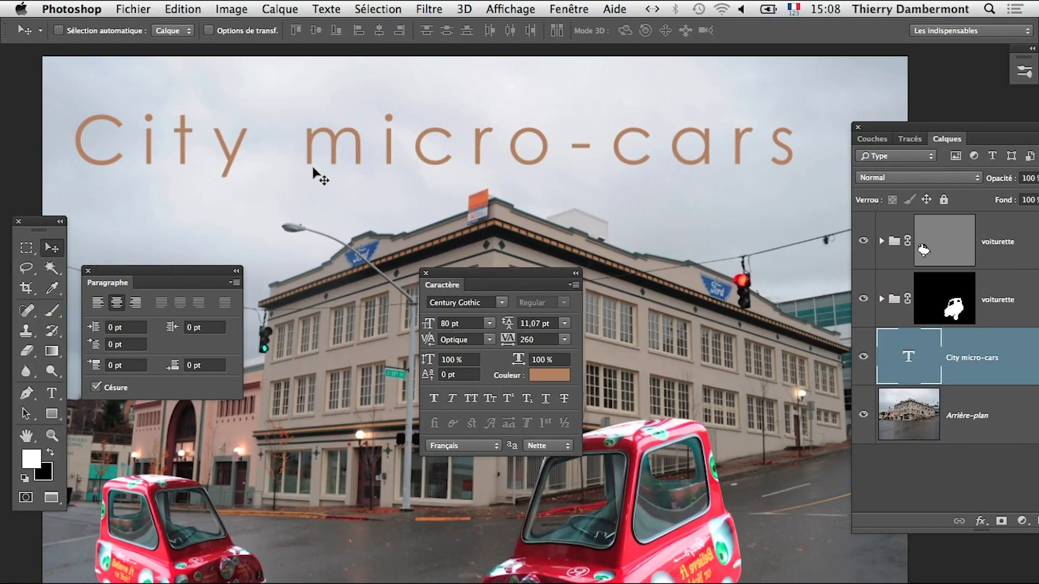
Step: Rearrange the Layers panel and enable Repères commentés (smart guides) from the Affichage menu
{"action": "left_click_drag", "start_coordinate": [860, 140], "coordinate": [875, 215]}
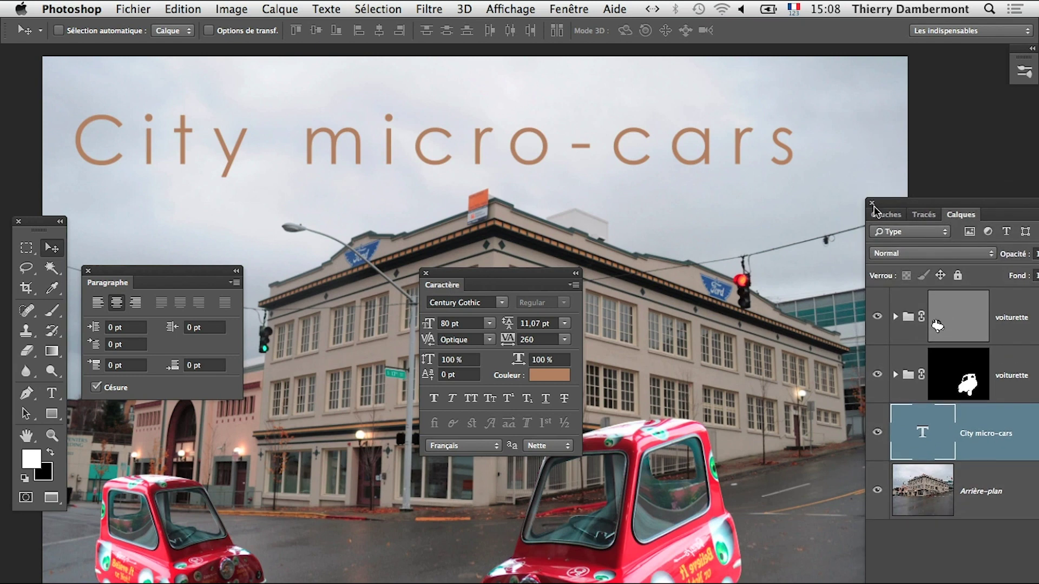
{"action": "left_click_drag", "start_coordinate": [567, 275], "coordinate": [455, 435]}
{"action": "left_click_drag", "start_coordinate": [896, 203], "coordinate": [774, 224]}
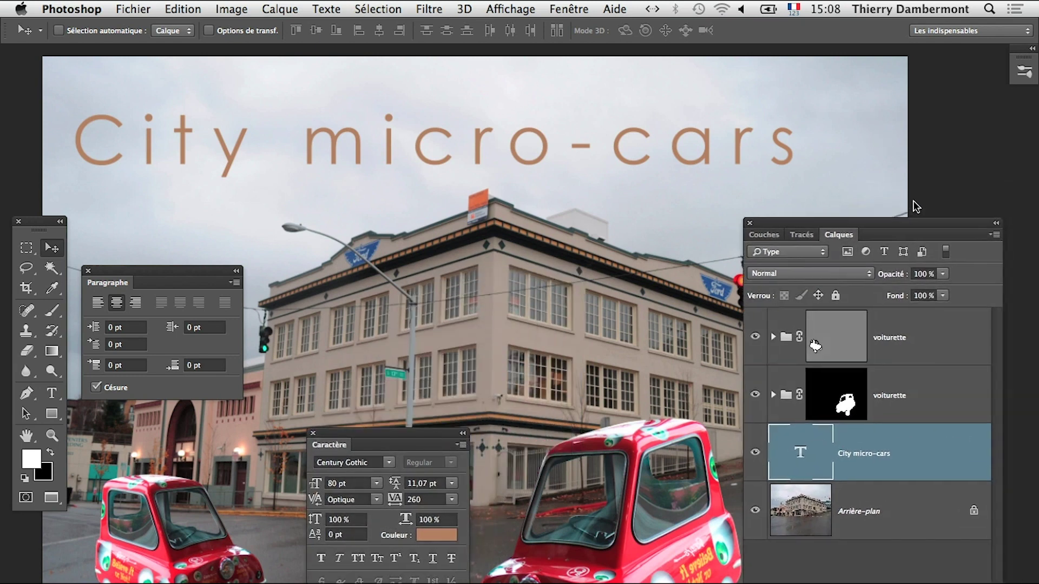
{"action": "left_click_drag", "start_coordinate": [420, 162], "coordinate": [396, 160]}
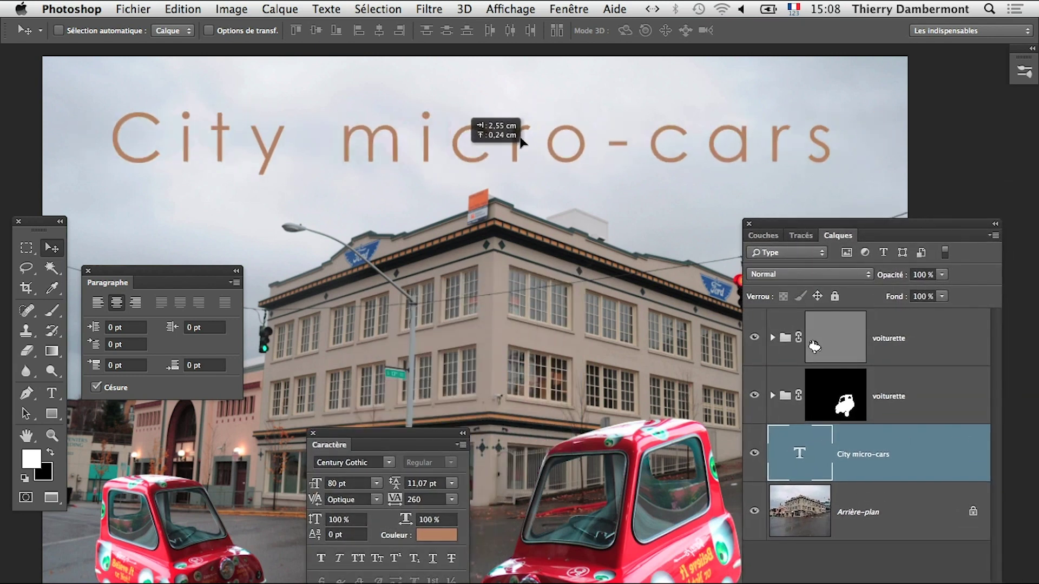
{"action": "left_click", "coordinate": [569, 8]}
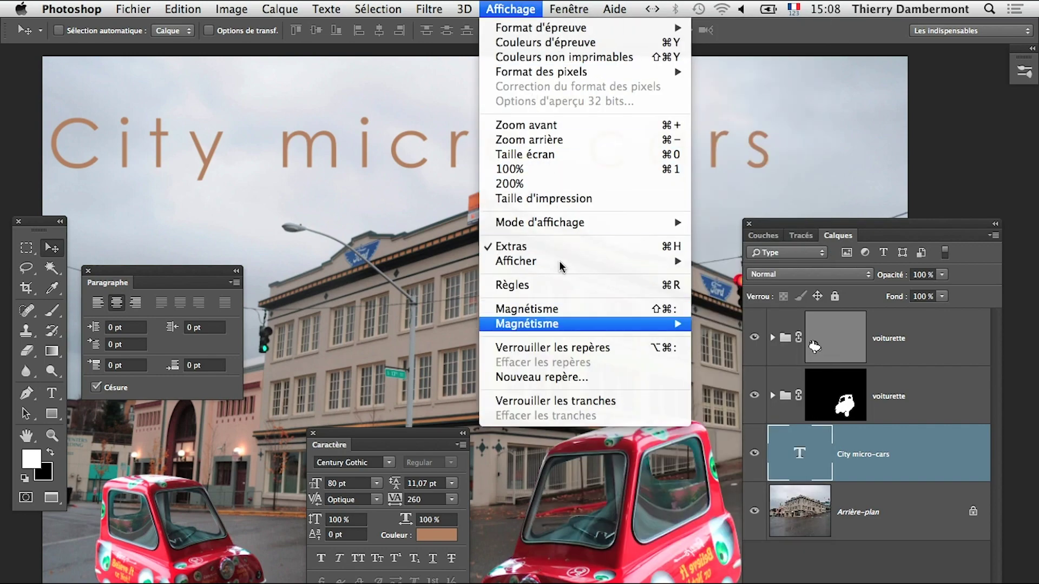
{"action": "mouse_move", "coordinate": [516, 261]}
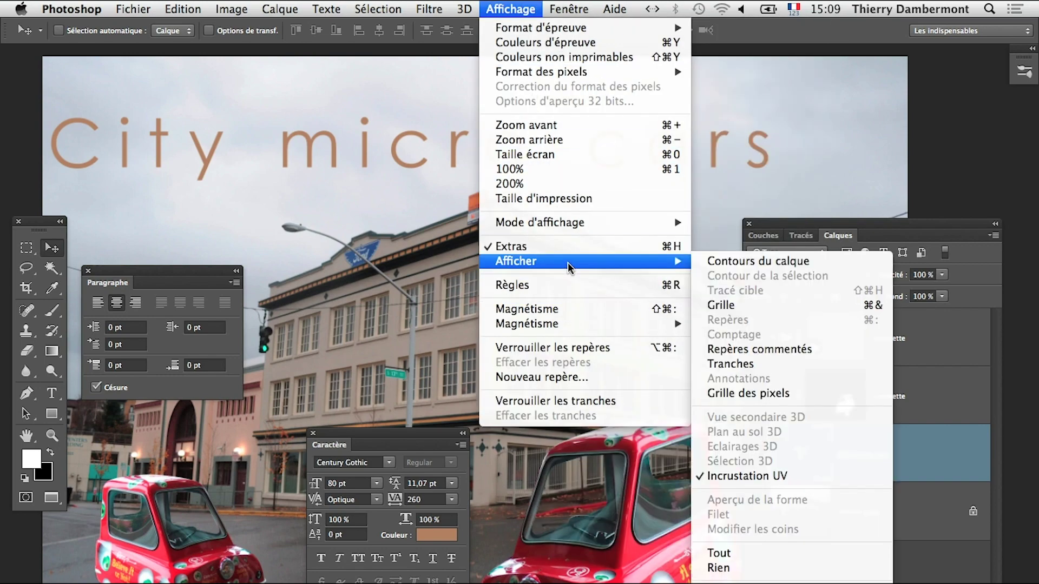
{"action": "left_click", "coordinate": [805, 351]}
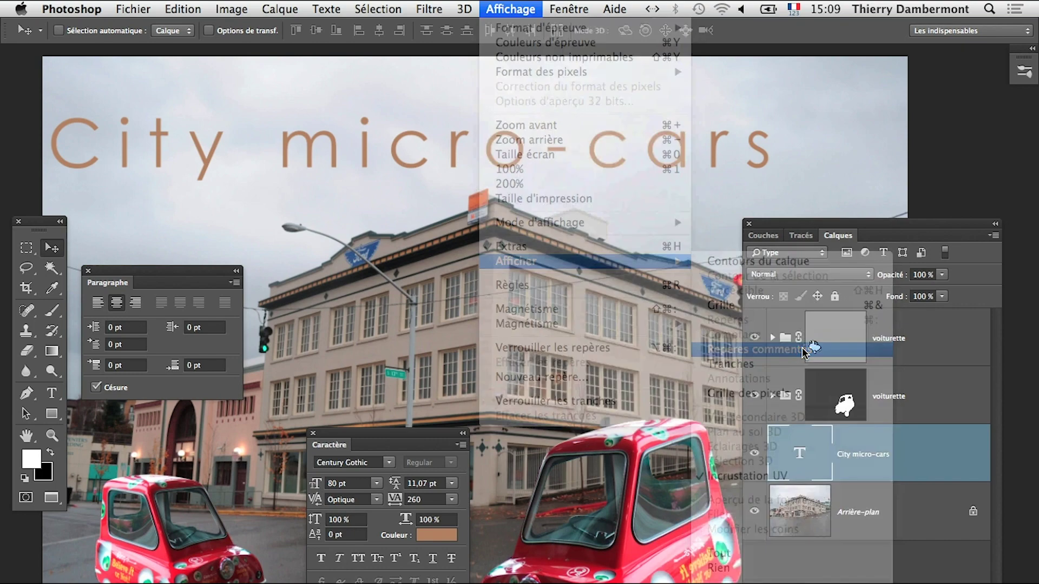
Step: Drag the title to centre it horizontally near the top of the street photo
{"action": "mouse_move", "coordinate": [421, 162]}
{"action": "left_mouse_down"}
{"action": "mouse_move", "coordinate": [578, 162]}
{"action": "mouse_move", "coordinate": [466, 163]}
{"action": "mouse_move", "coordinate": [510, 147]}
{"action": "mouse_move", "coordinate": [486, 161]}
{"action": "left_mouse_up"}
{"action": "scroll", "coordinate": [506, 171], "scroll_direction": "down", "scroll_amount": 1}
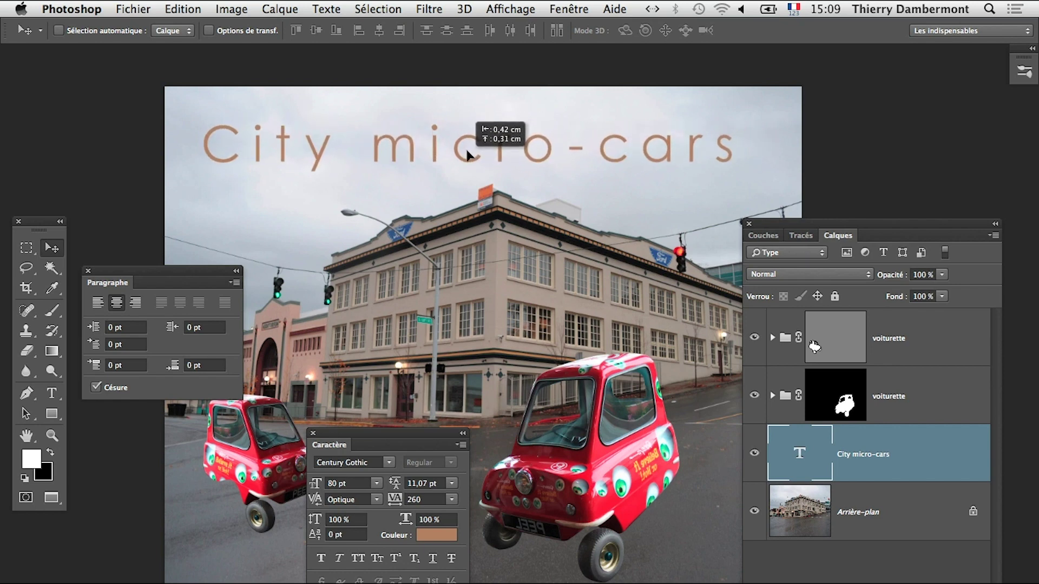
{"action": "left_click_drag", "start_coordinate": [501, 157], "coordinate": [433, 159]}
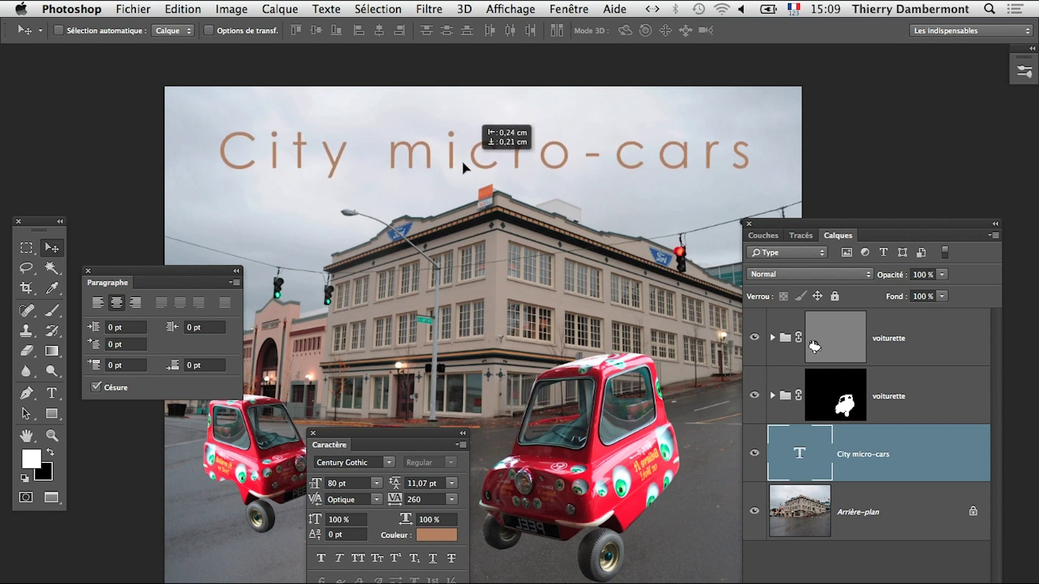
{"action": "left_click_drag", "start_coordinate": [433, 159], "coordinate": [425, 151]}
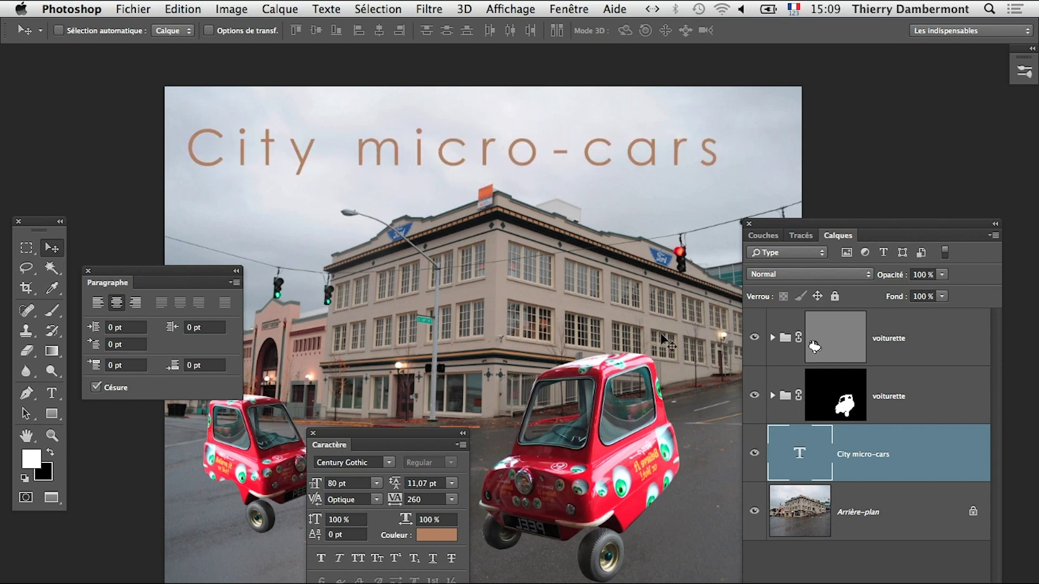
{"action": "left_click_drag", "start_coordinate": [496, 170], "coordinate": [539, 184]}
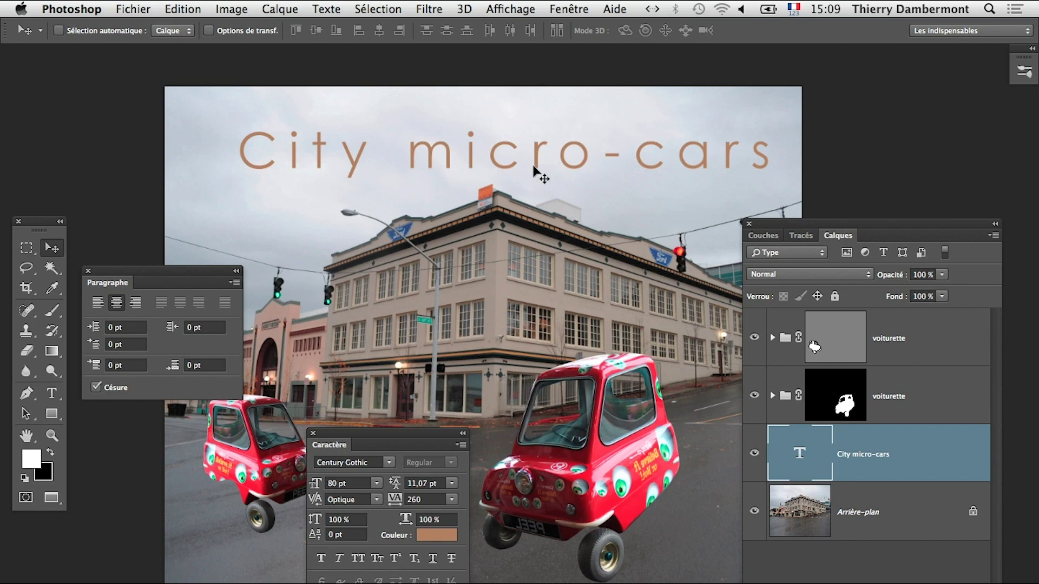
Step: Toggle Smart Guides off under View > Show
{"action": "left_click", "coordinate": [533, 8]}
{"action": "mouse_move", "coordinate": [517, 261]}
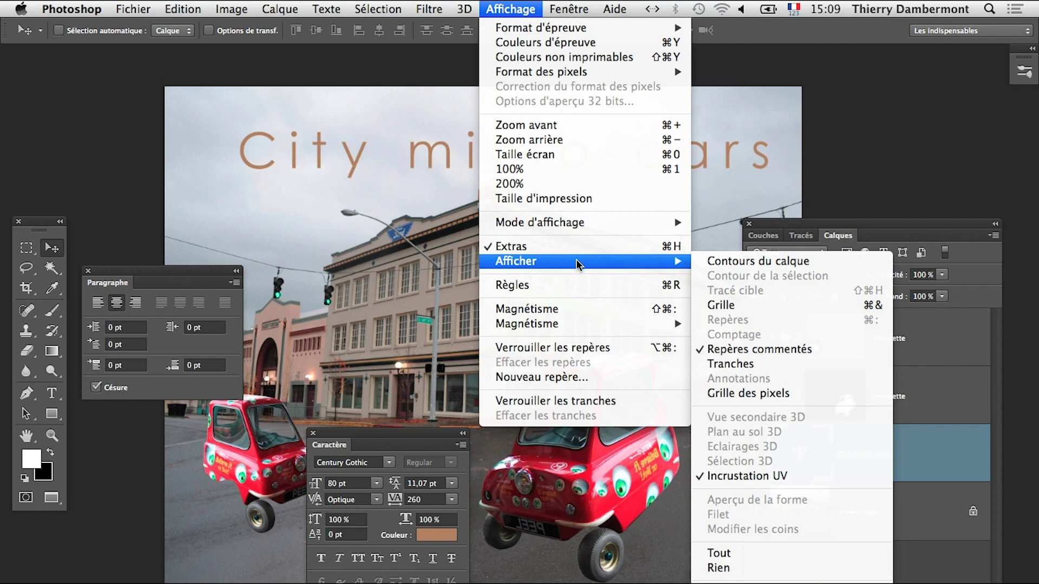
{"action": "left_click", "coordinate": [812, 351]}
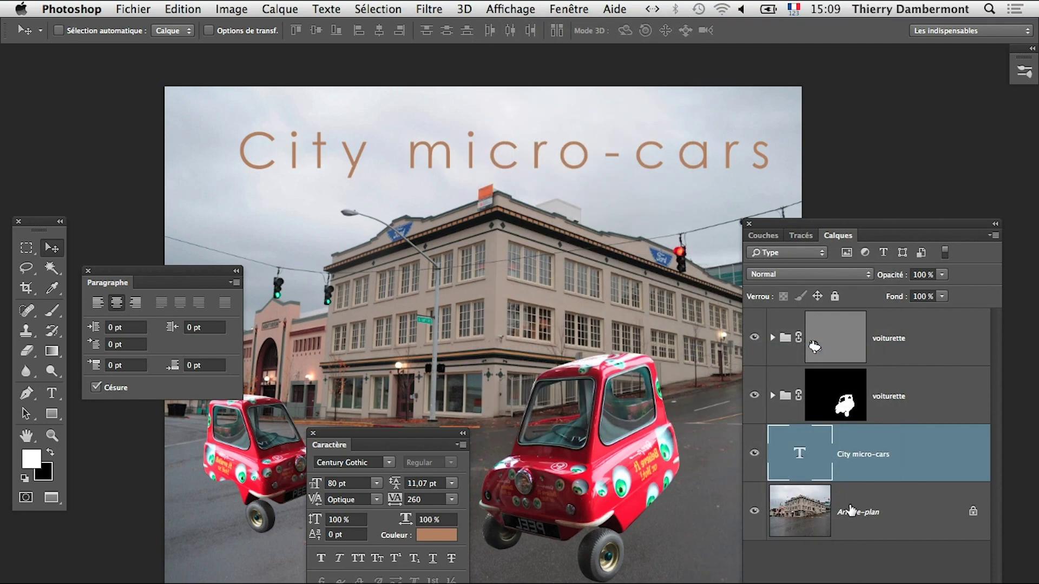
{"action": "left_click", "coordinate": [510, 8]}
{"action": "mouse_move", "coordinate": [536, 261]}
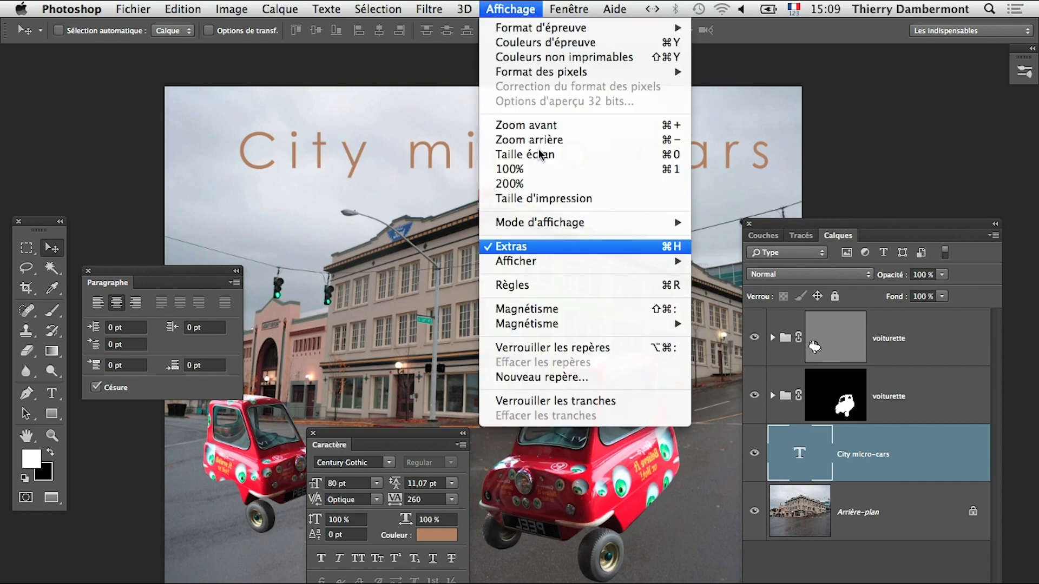
{"action": "left_click", "coordinate": [757, 350]}
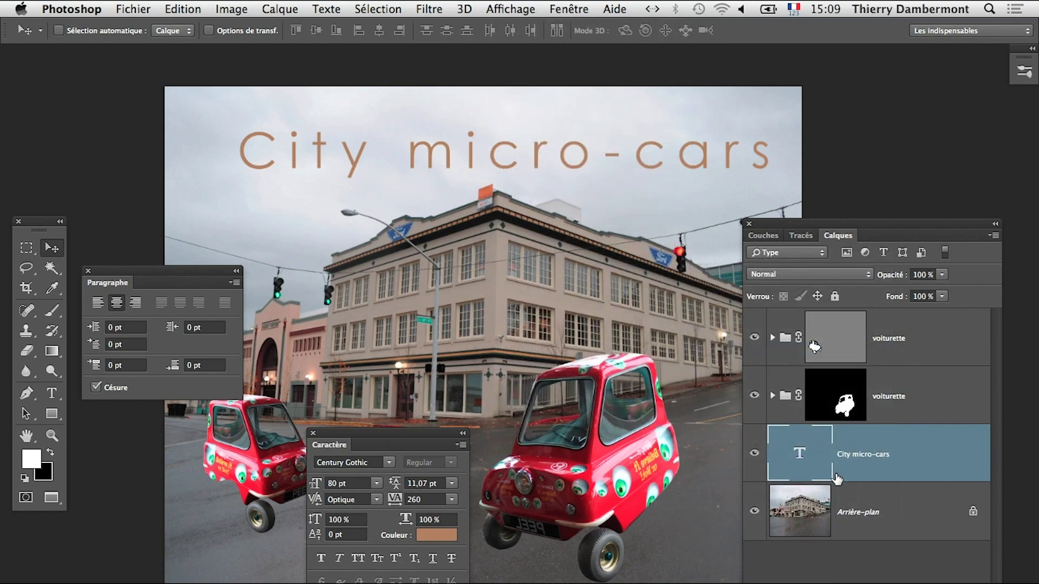
{"action": "left_click", "coordinate": [851, 498]}
Step: Dismiss the locked-layer alert, select the City micro-cars text layer and shift the title left
{"action": "left_click_drag", "start_coordinate": [567, 168], "coordinate": [535, 172]}
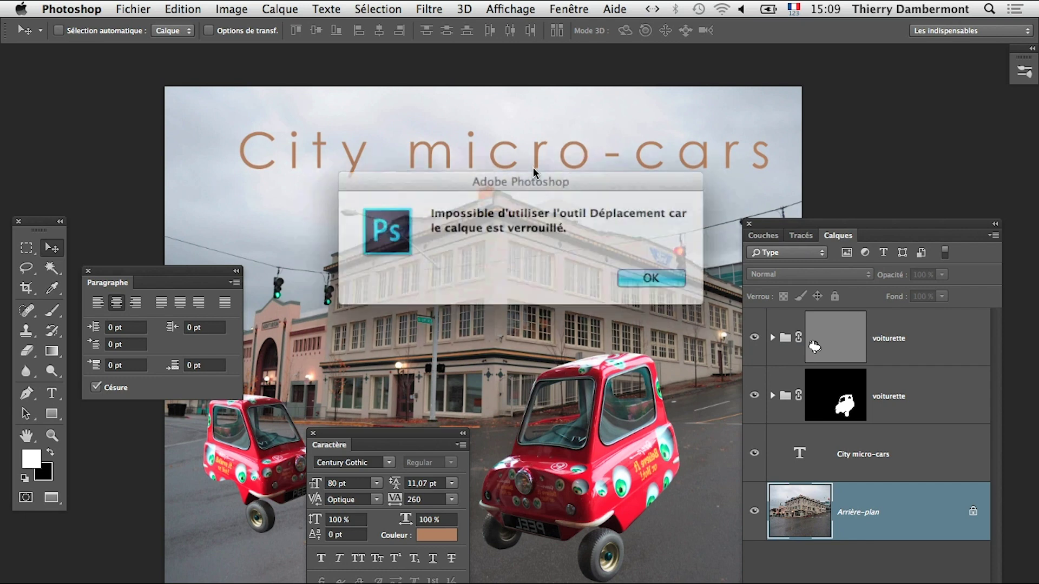
{"action": "left_click", "coordinate": [630, 274]}
{"action": "left_click", "coordinate": [866, 457]}
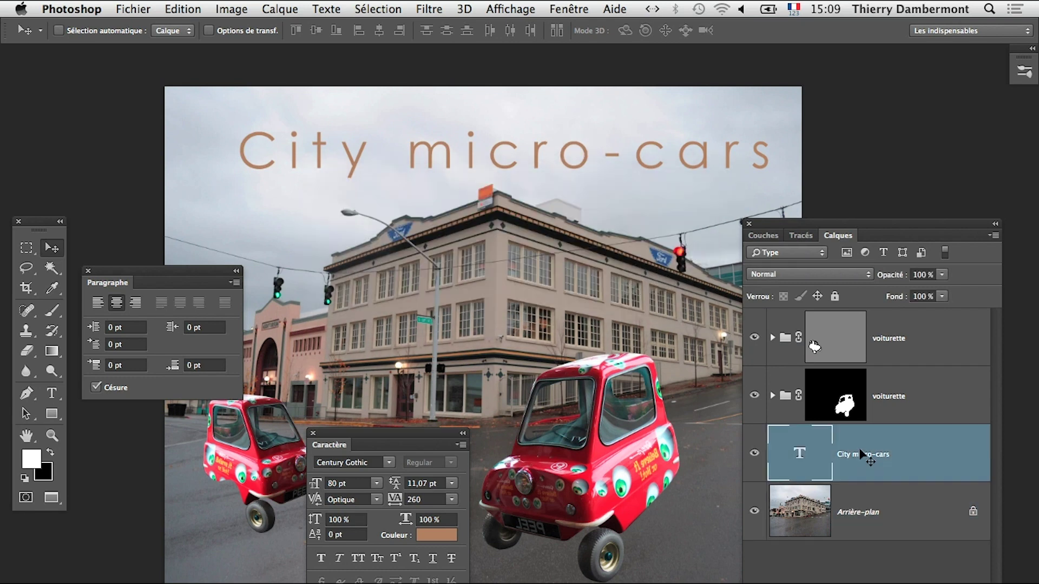
{"action": "mouse_move", "coordinate": [568, 142]}
{"action": "left_mouse_down"}
{"action": "mouse_move", "coordinate": [517, 151]}
{"action": "mouse_move", "coordinate": [538, 145]}
{"action": "left_mouse_up"}
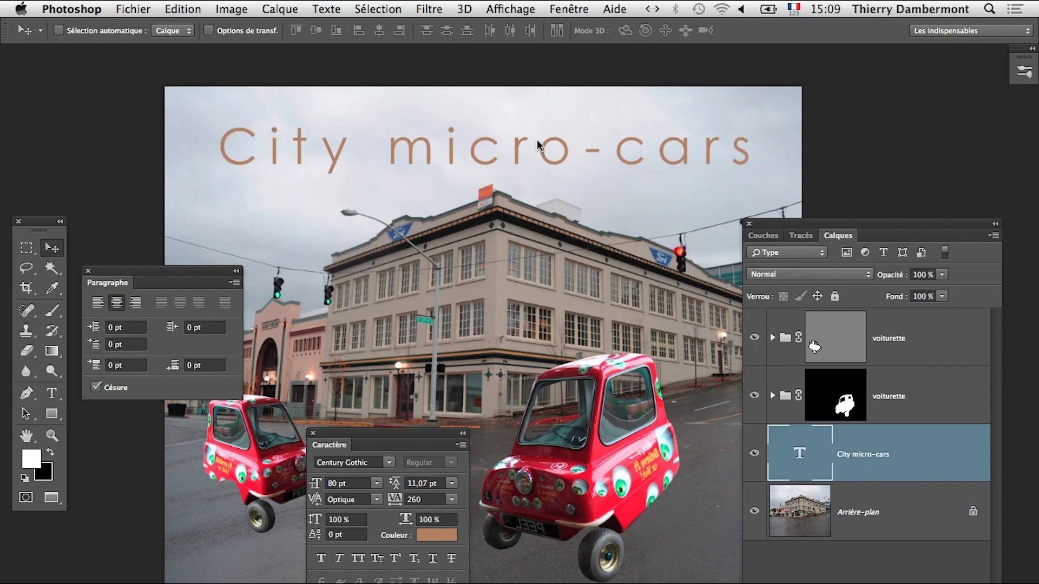
Step: Turn Smart Guides back on and drag the title higher and further left
{"action": "left_click", "coordinate": [448, 11]}
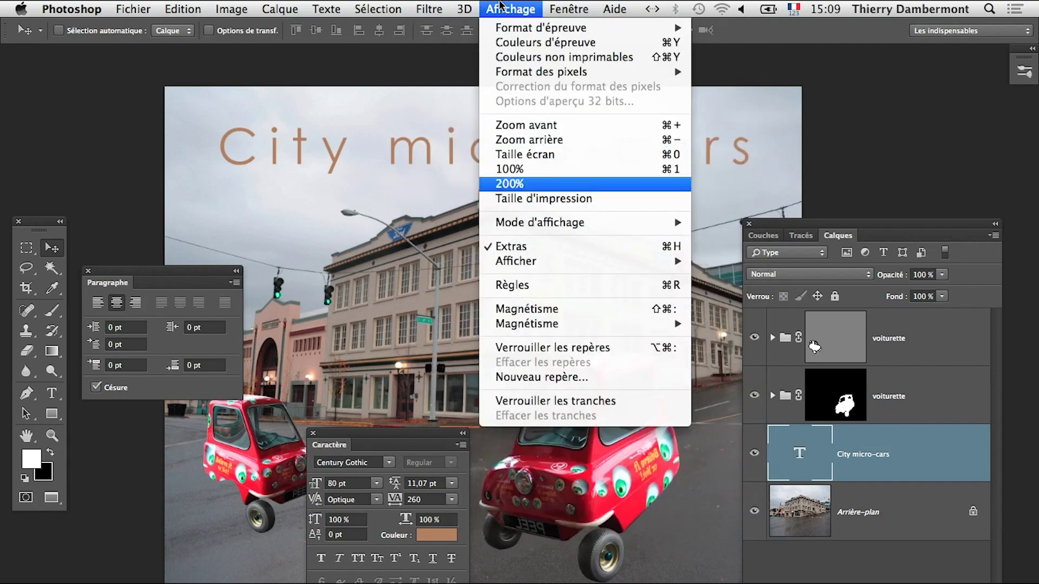
{"action": "mouse_move", "coordinate": [517, 260]}
{"action": "left_click", "coordinate": [774, 350]}
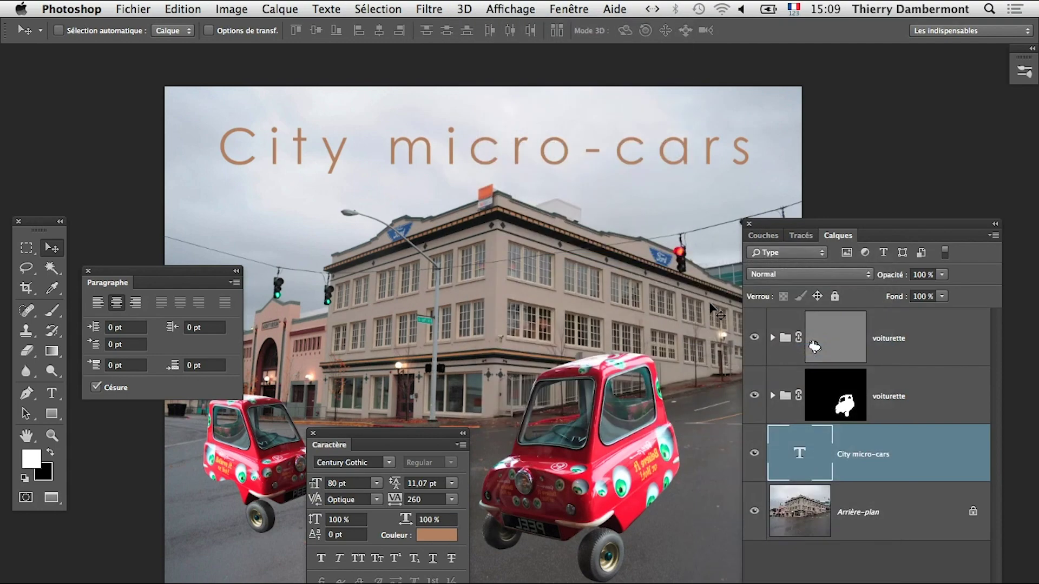
{"action": "left_click_drag", "start_coordinate": [522, 163], "coordinate": [517, 162]}
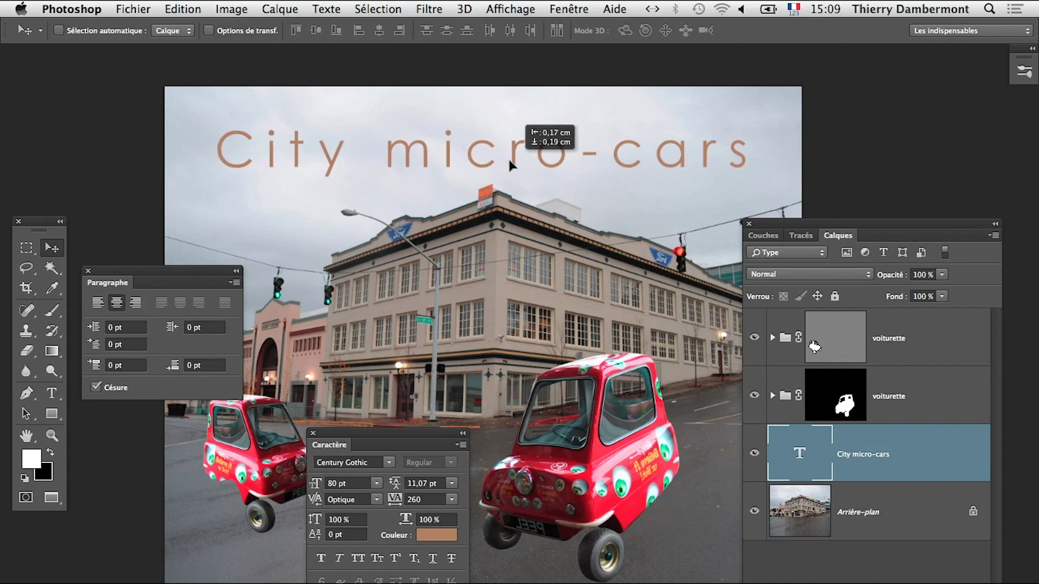
{"action": "left_click_drag", "start_coordinate": [511, 163], "coordinate": [478, 140]}
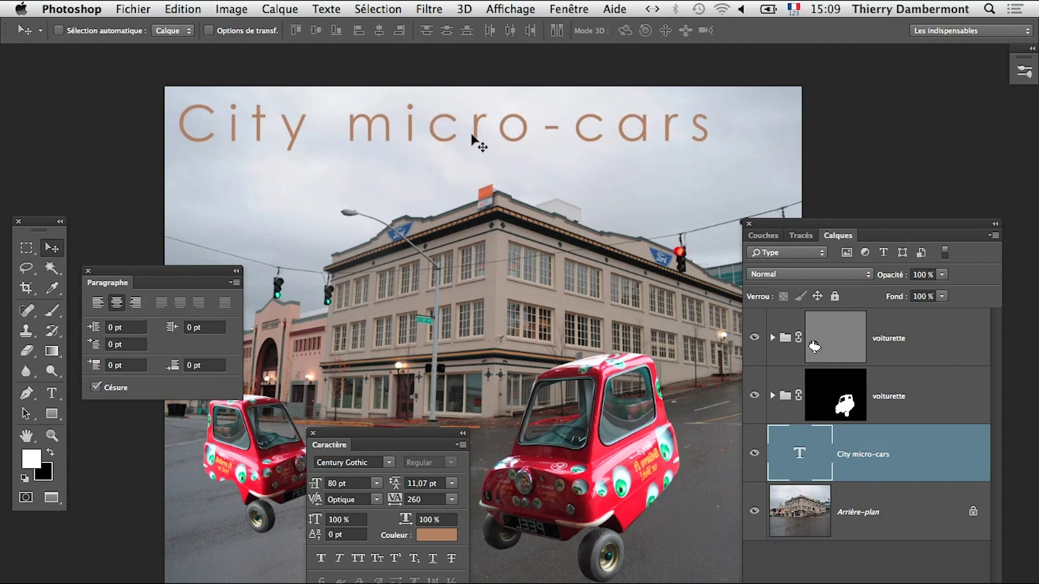
Step: Browse the panel list without opening anything, leaving only the title layer selected
{"action": "left_click", "coordinate": [569, 9]}
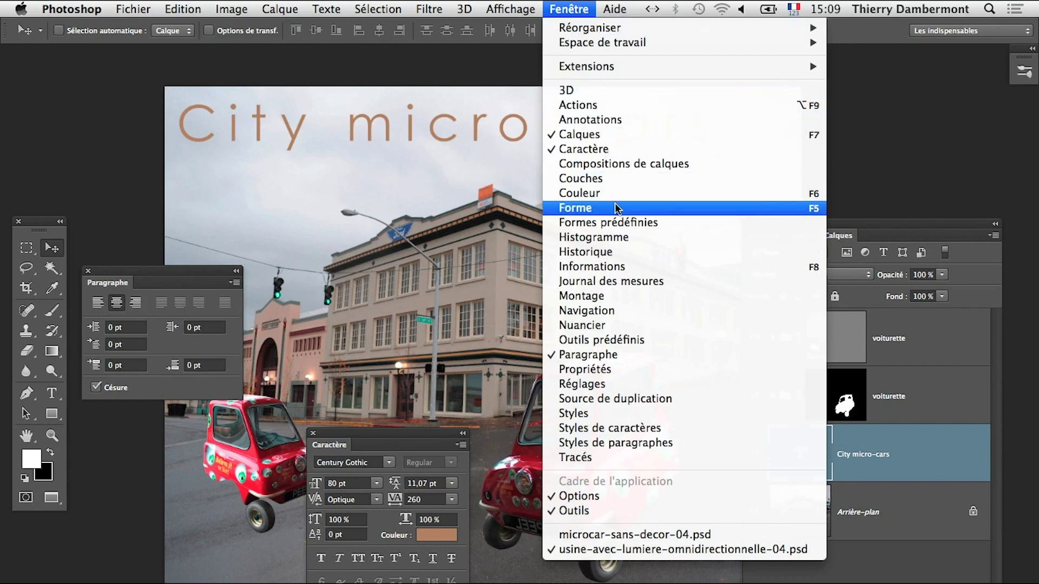
{"action": "key", "text": "Down"}
{"action": "key", "text": "Down"}
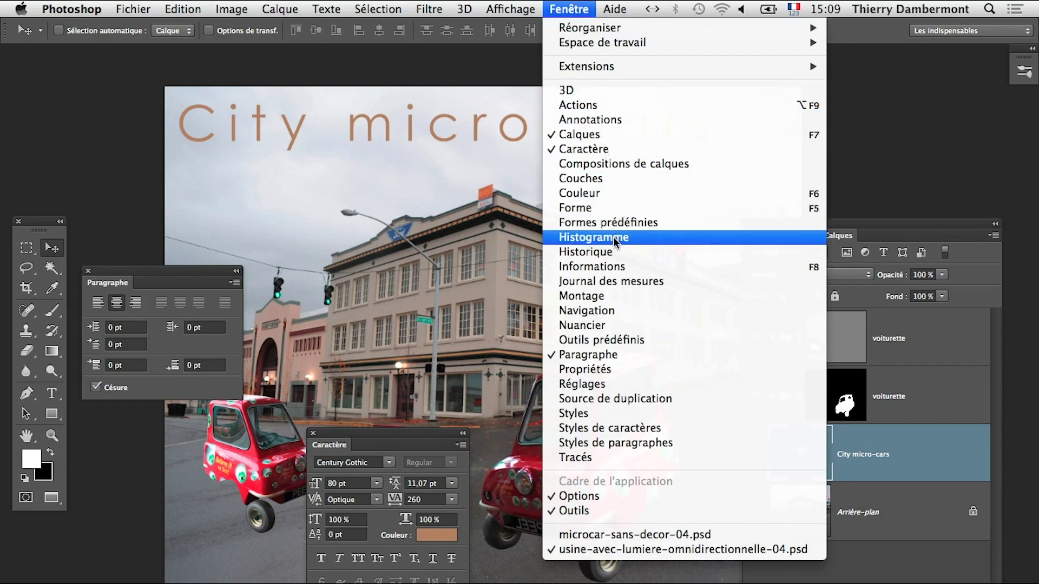
{"action": "left_click", "coordinate": [859, 56]}
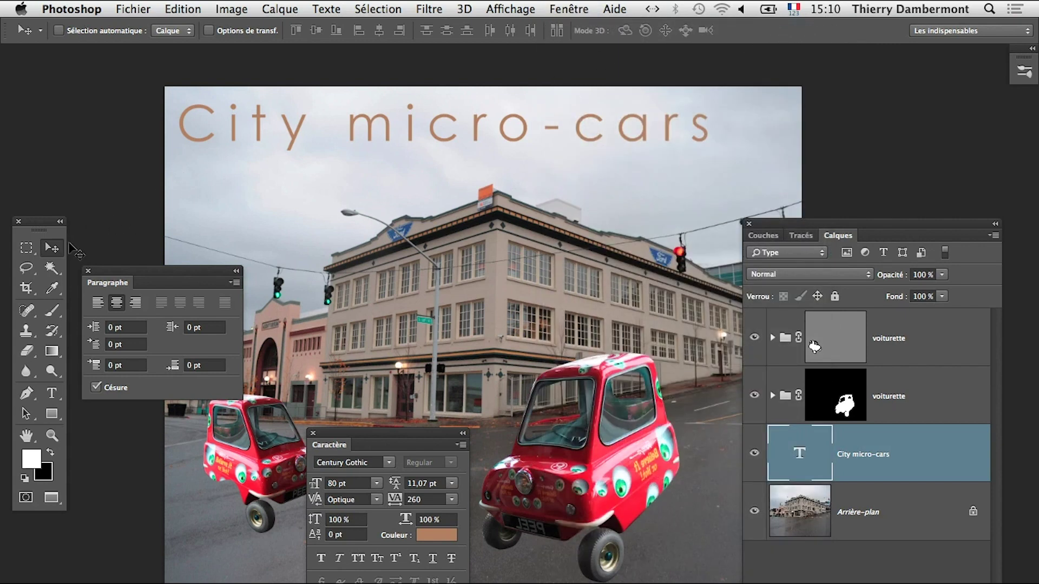
{"action": "left_click", "coordinate": [902, 528], "text": "shift"}
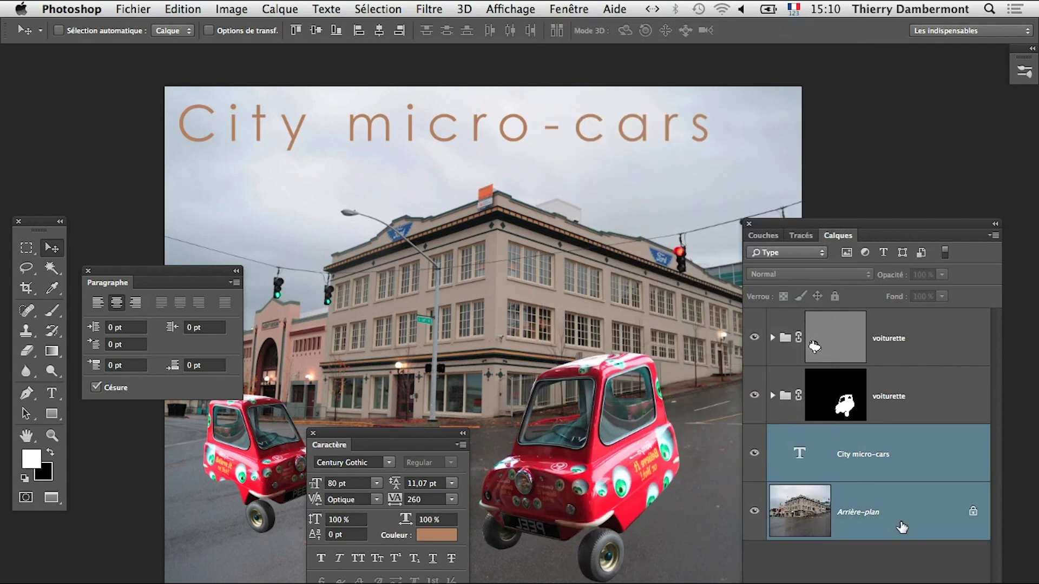
{"action": "left_click", "coordinate": [888, 467]}
Step: Move the Paragraph and Character panels to the bottom, reposition Layers, and add the background layer
{"action": "left_click_drag", "start_coordinate": [786, 236], "coordinate": [795, 145]}
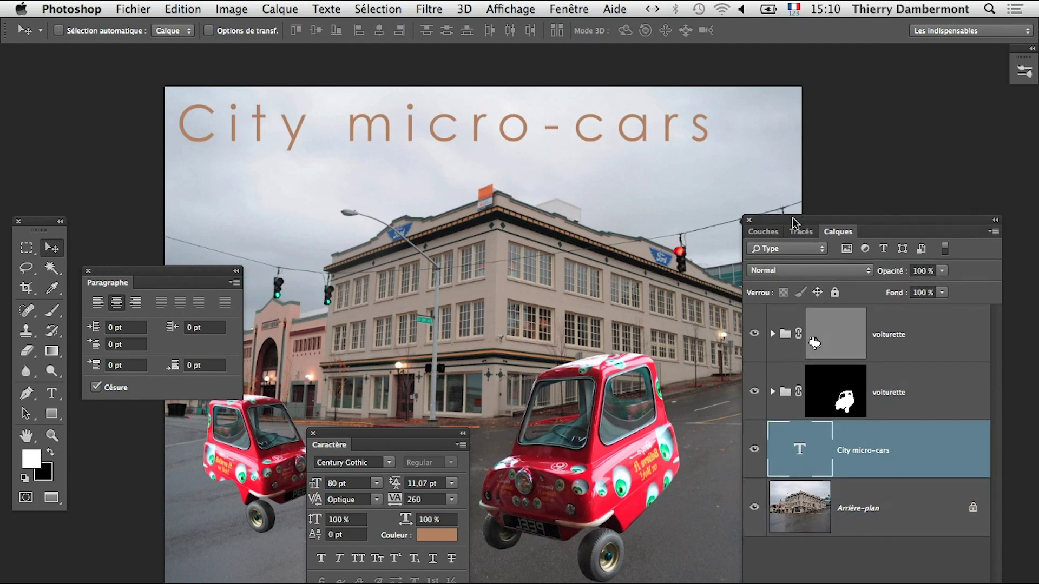
{"action": "left_click_drag", "start_coordinate": [219, 270], "coordinate": [168, 578]}
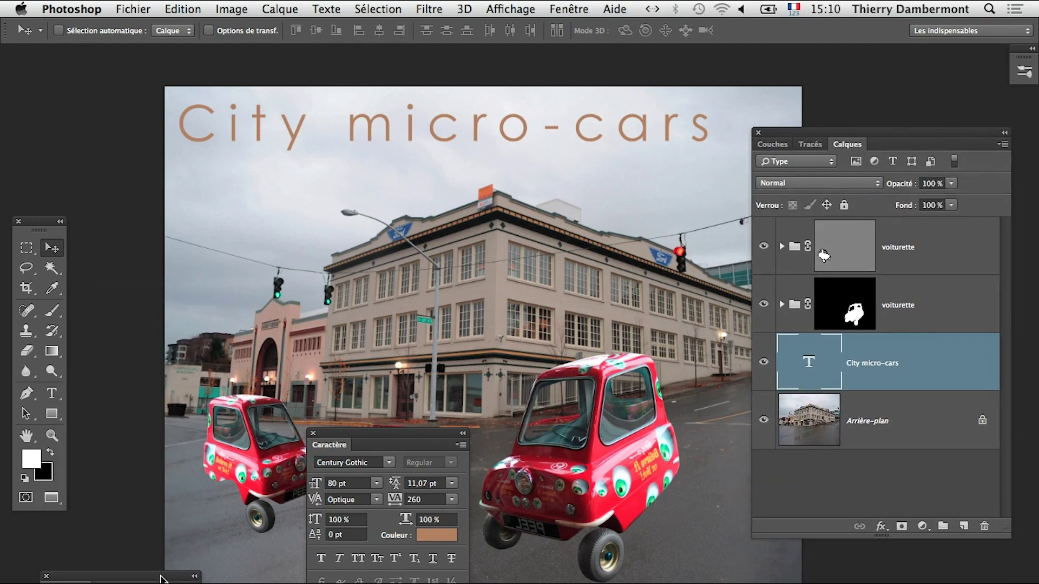
{"action": "left_click_drag", "start_coordinate": [371, 445], "coordinate": [378, 582]}
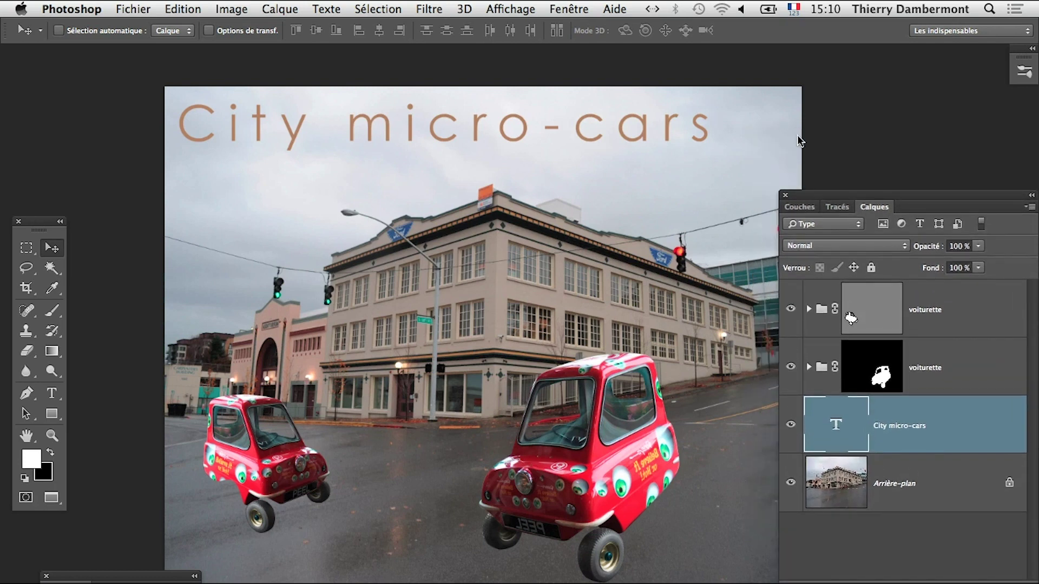
{"action": "left_click_drag", "start_coordinate": [789, 145], "coordinate": [803, 208]}
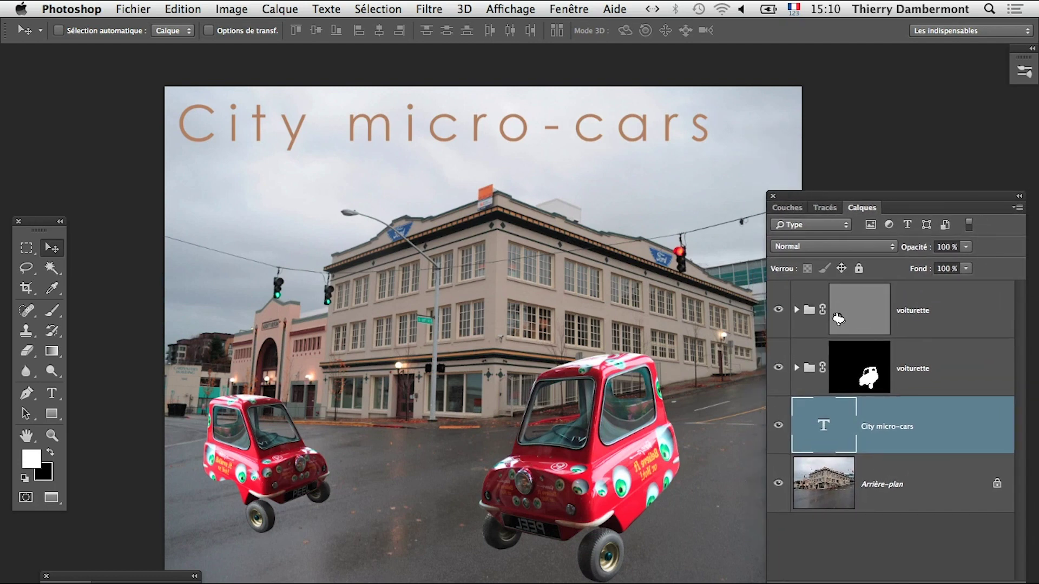
{"action": "left_click_drag", "start_coordinate": [806, 206], "coordinate": [806, 128]}
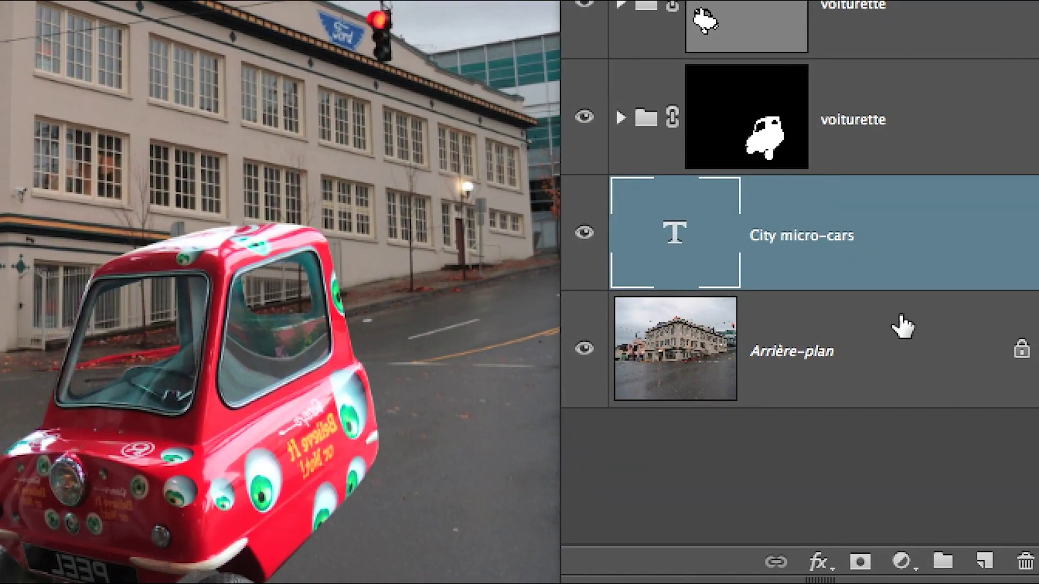
{"action": "left_click", "coordinate": [945, 412], "text": "shift"}
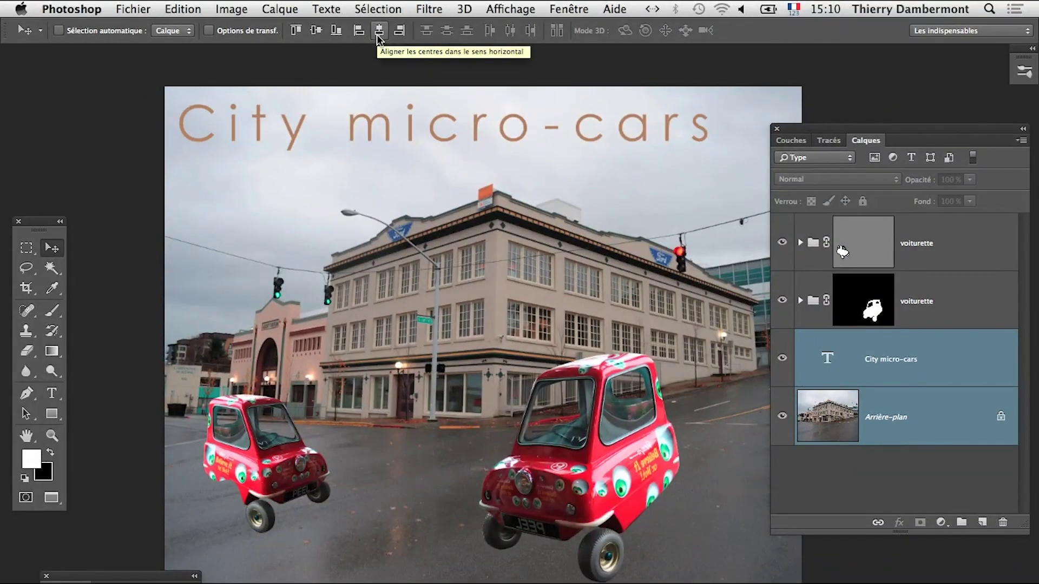
Step: Centre the title with Align horizontal centres, and dock the Layers and tools panels
{"action": "left_click", "coordinate": [378, 38]}
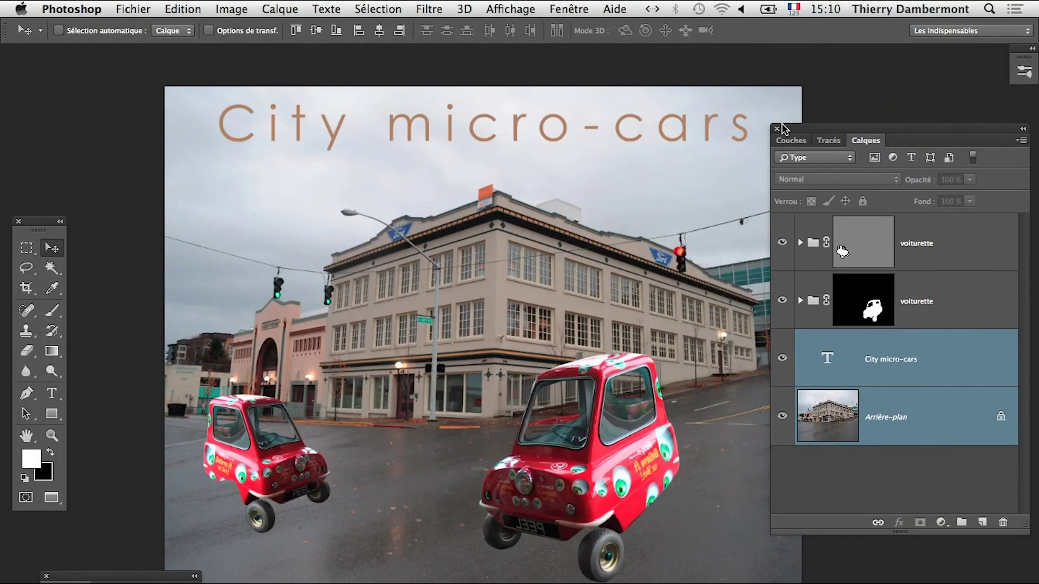
{"action": "mouse_move", "coordinate": [773, 128]}
{"action": "left_mouse_down"}
{"action": "mouse_move", "coordinate": [885, 144]}
{"action": "mouse_move", "coordinate": [885, 126]}
{"action": "mouse_move", "coordinate": [871, 115]}
{"action": "left_mouse_up"}
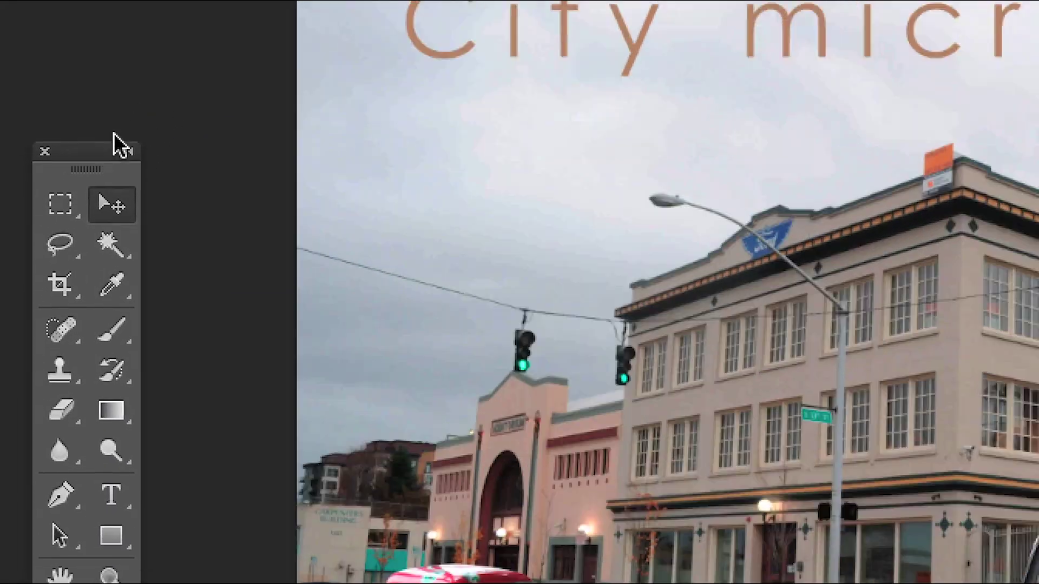
{"action": "left_click_drag", "start_coordinate": [108, 172], "coordinate": [171, 63]}
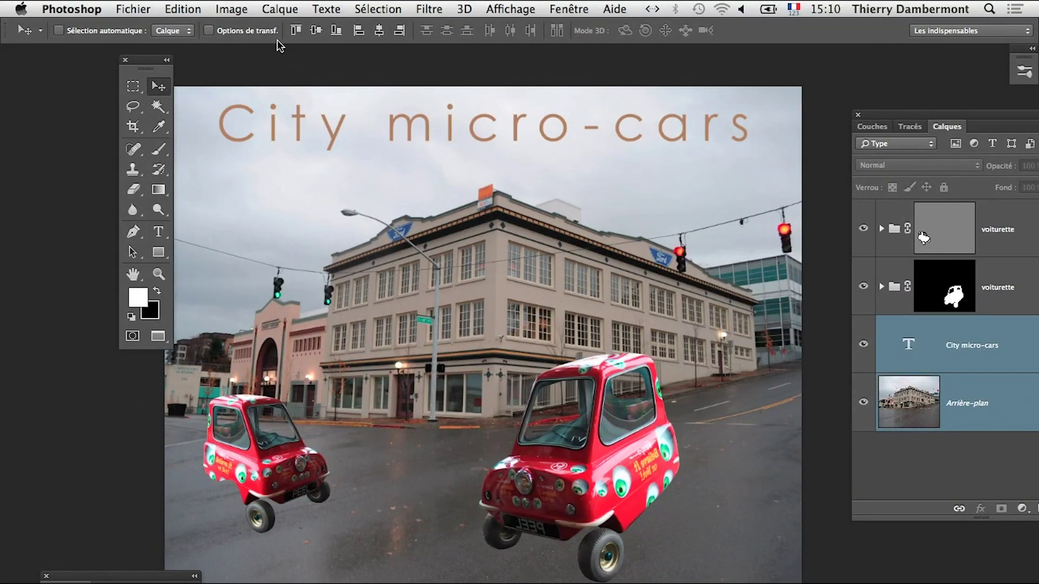
Step: Show and hide the transform controls, then bring up the list of panels
{"action": "left_click", "coordinate": [209, 31]}
{"action": "left_click", "coordinate": [246, 32]}
{"action": "left_click", "coordinate": [569, 9]}
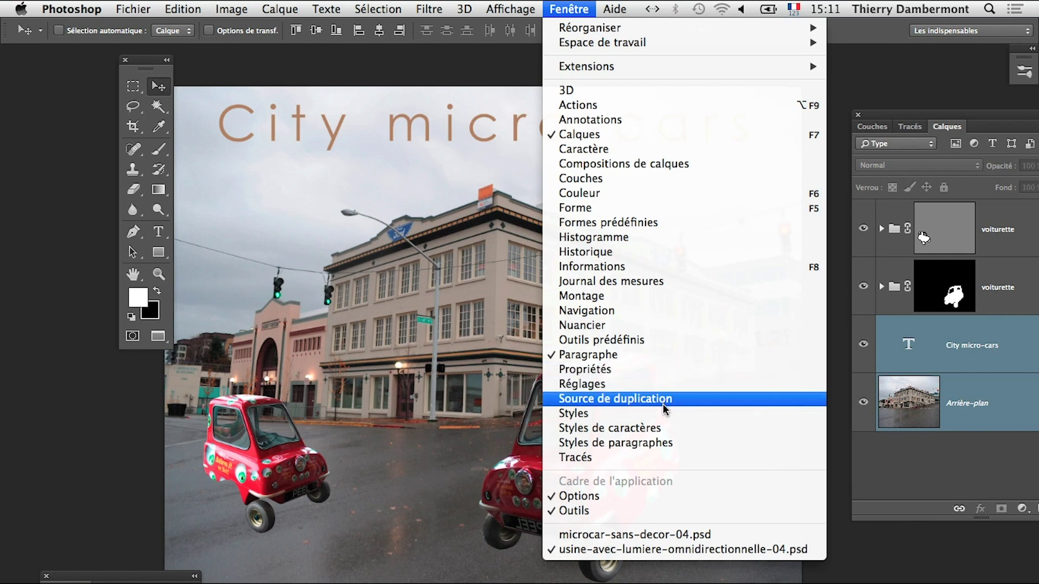
{"action": "left_click", "coordinate": [649, 267]}
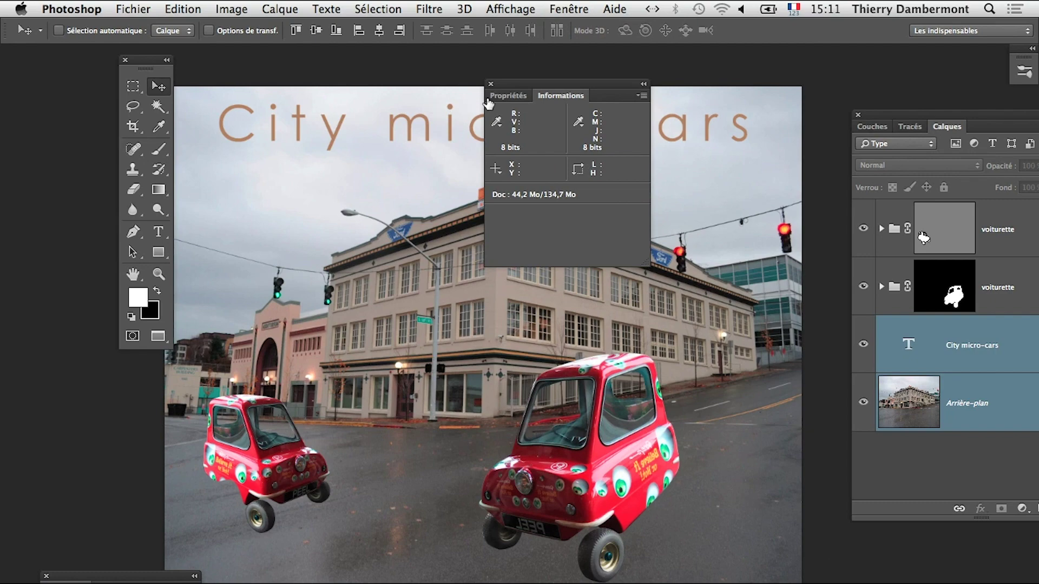
{"action": "left_click", "coordinate": [508, 96]}
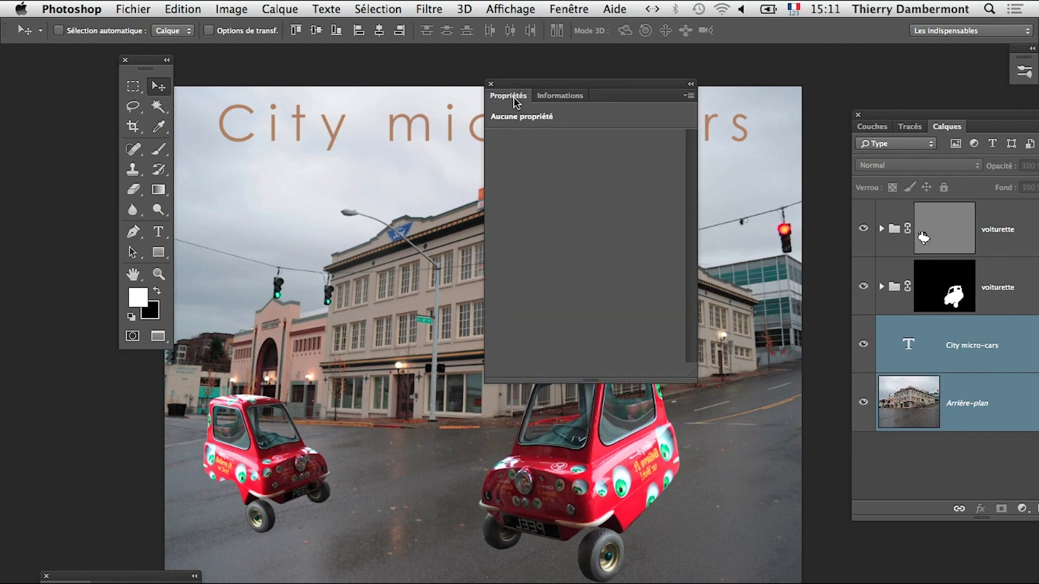
{"action": "left_click", "coordinate": [492, 85]}
{"action": "left_click", "coordinate": [558, 12]}
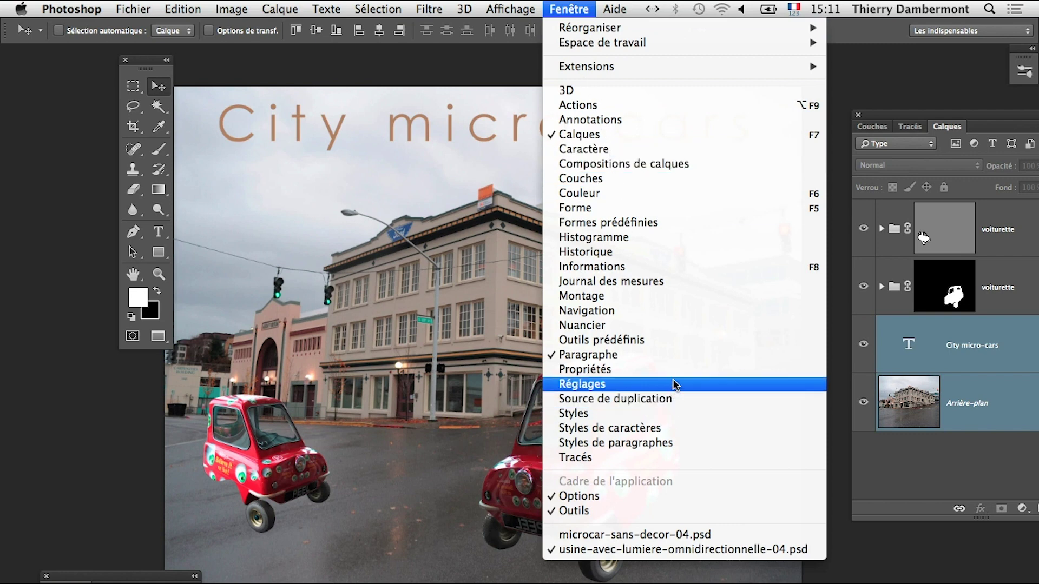
{"action": "type", "text": "nu"}
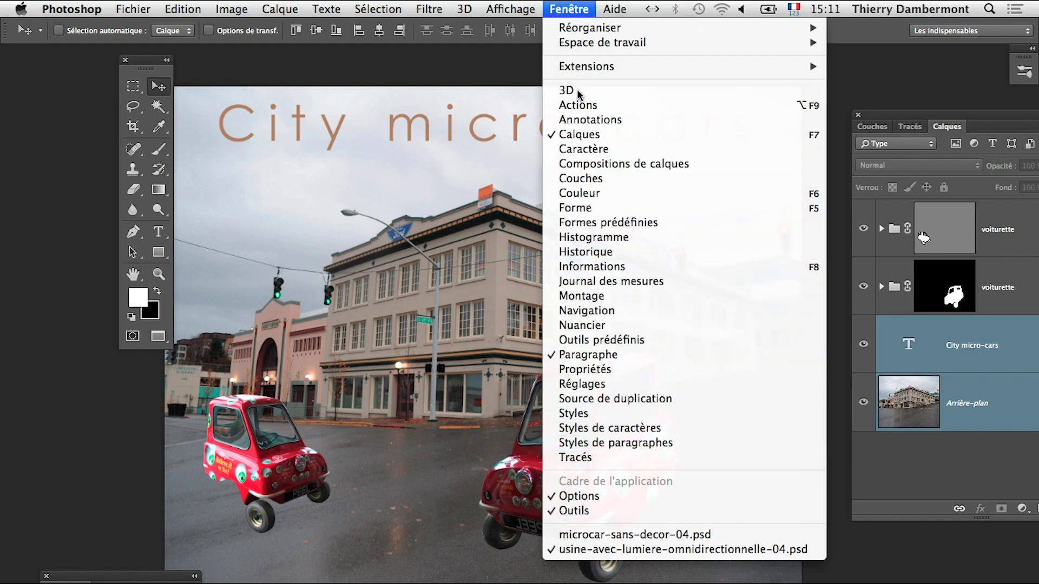
{"action": "left_click", "coordinate": [143, 65]}
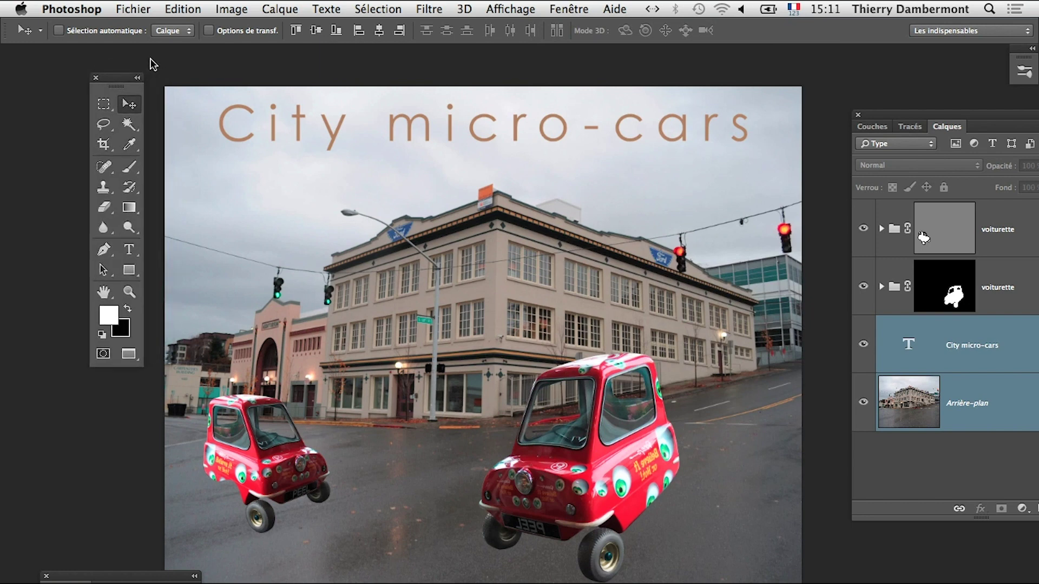
Step: Select only the City micro-cars title layer and nudge the title slightly lower
{"action": "left_click_drag", "start_coordinate": [107, 69], "coordinate": [117, 91]}
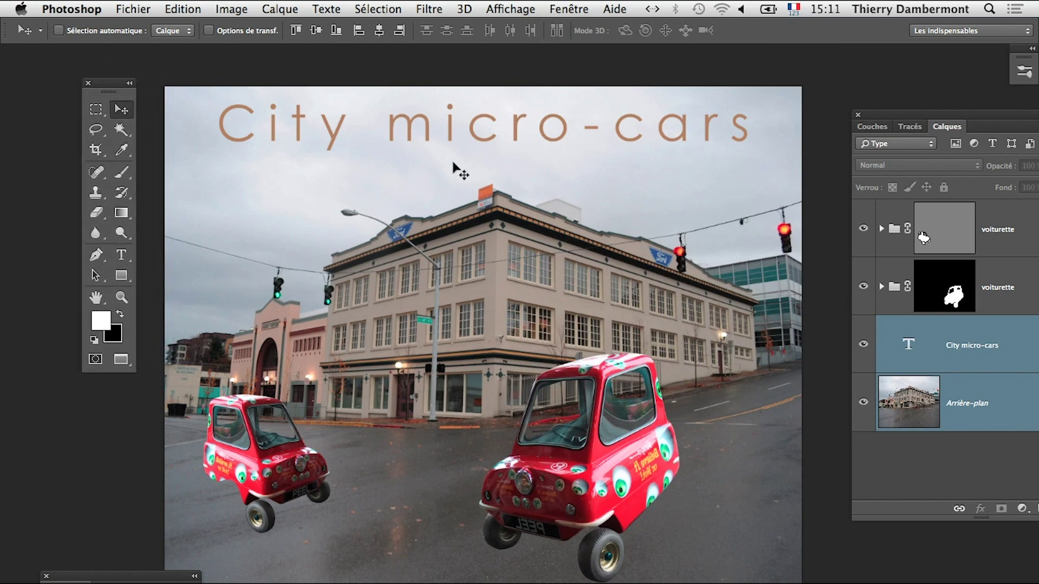
{"action": "left_click_drag", "start_coordinate": [471, 139], "coordinate": [475, 151]}
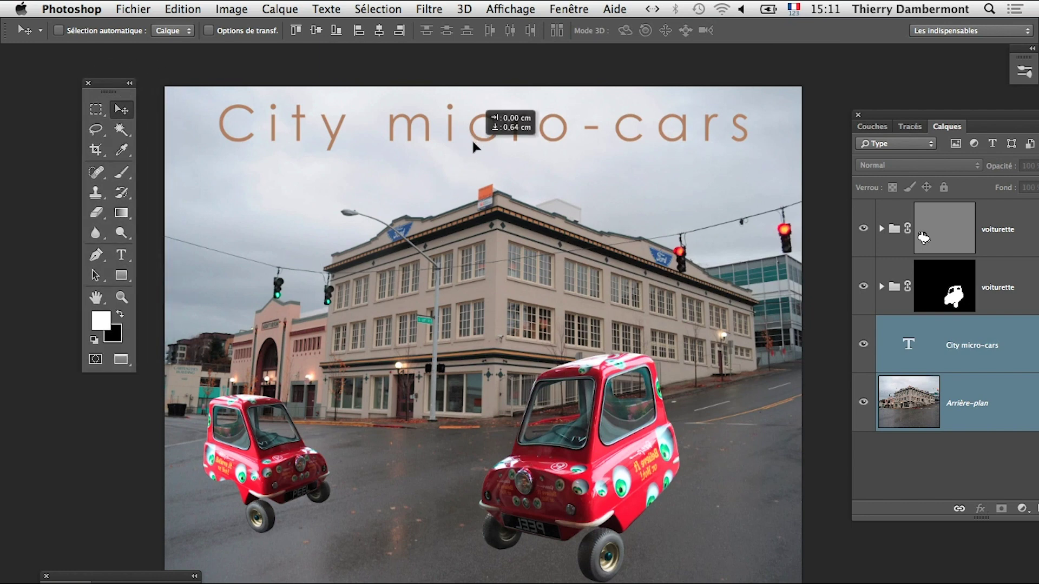
{"action": "left_click", "coordinate": [639, 275]}
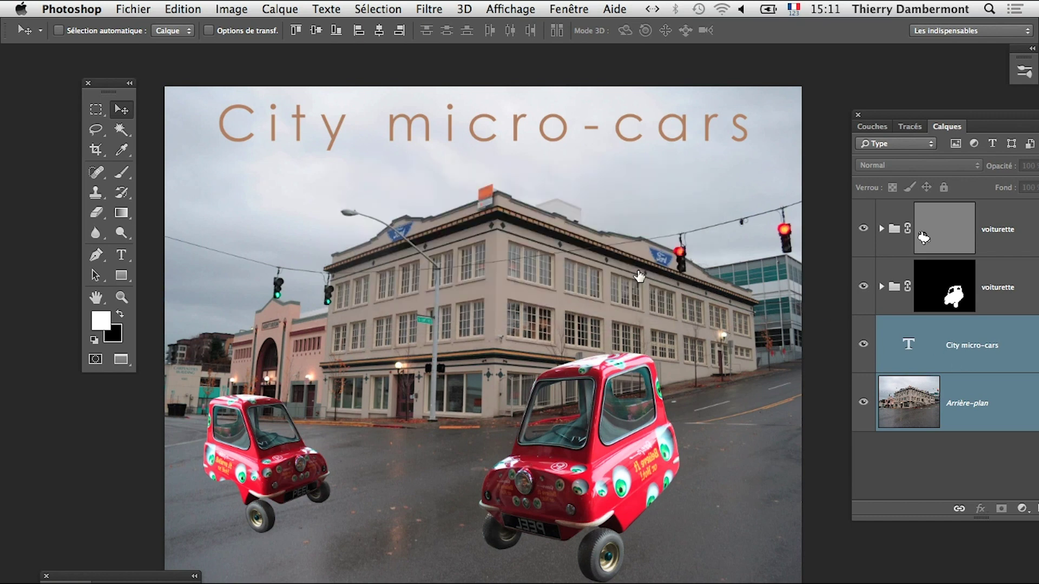
{"action": "left_click_drag", "start_coordinate": [889, 116], "coordinate": [793, 110]}
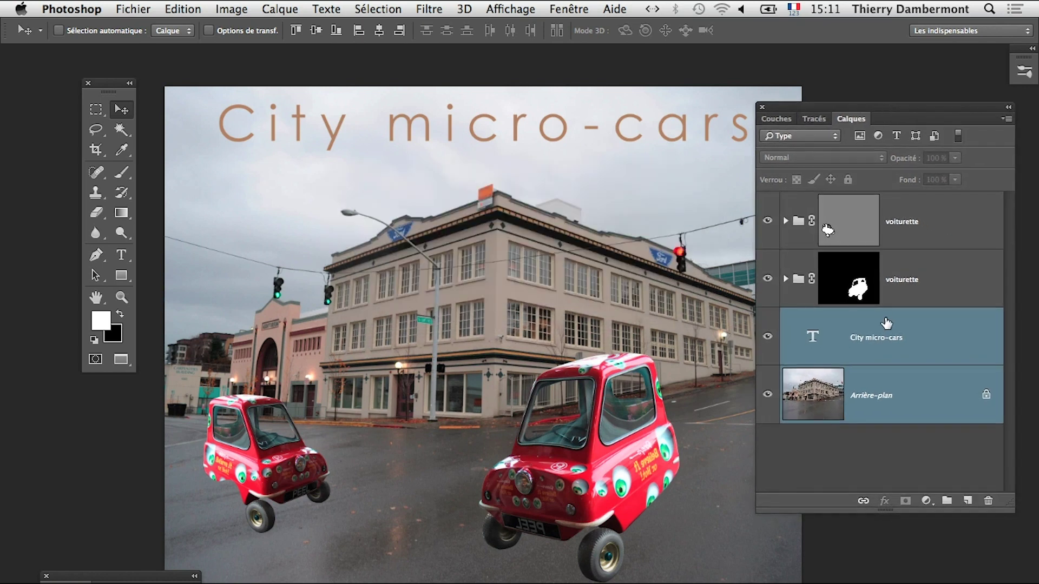
{"action": "left_click", "coordinate": [887, 323]}
{"action": "left_click_drag", "start_coordinate": [513, 132], "coordinate": [511, 147]}
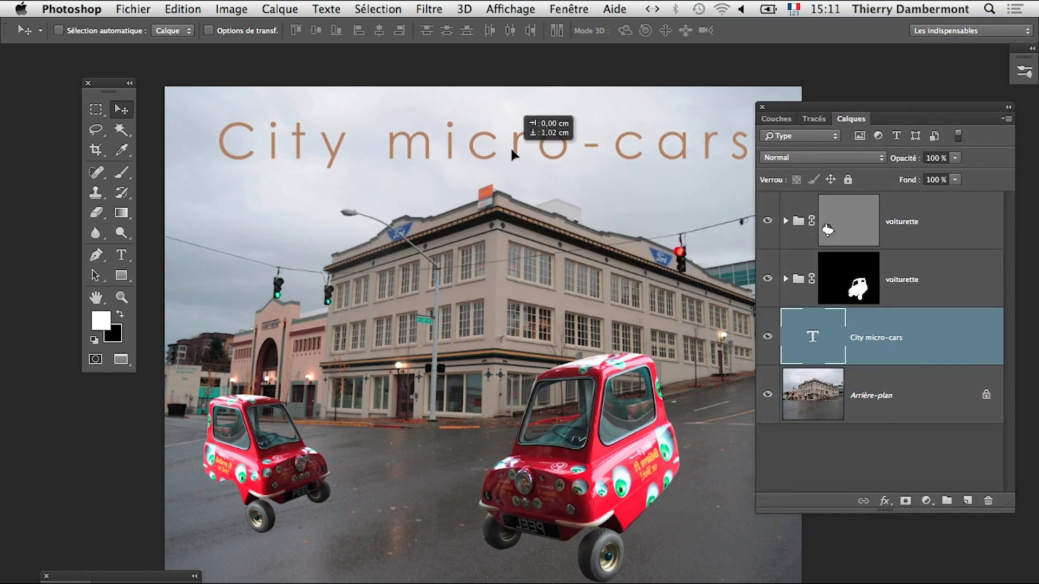
Step: Try the title down near the road, then return it up into the sky
{"action": "left_click_drag", "start_coordinate": [792, 111], "coordinate": [853, 115]}
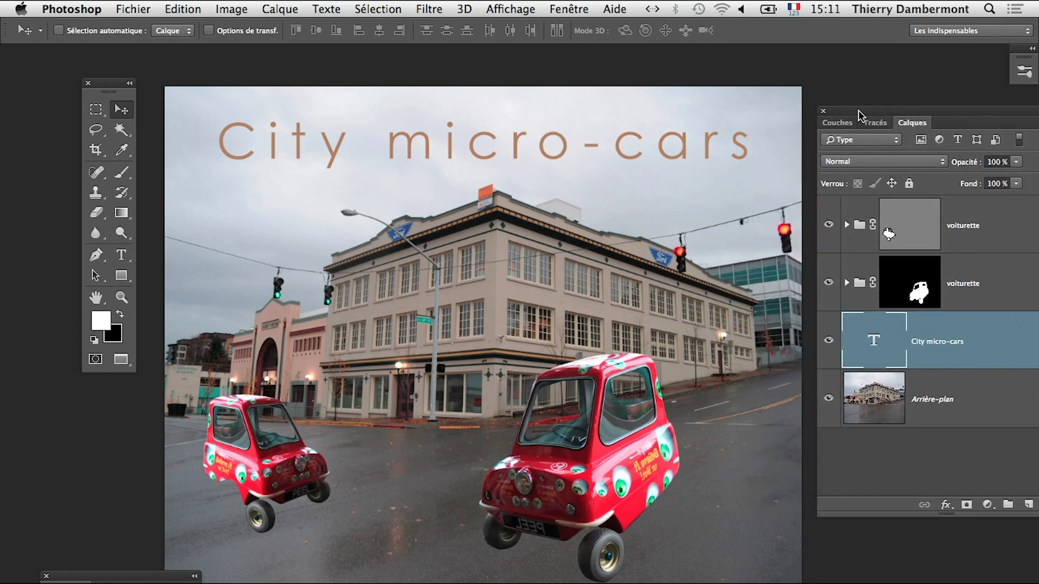
{"action": "left_click_drag", "start_coordinate": [579, 162], "coordinate": [578, 369]}
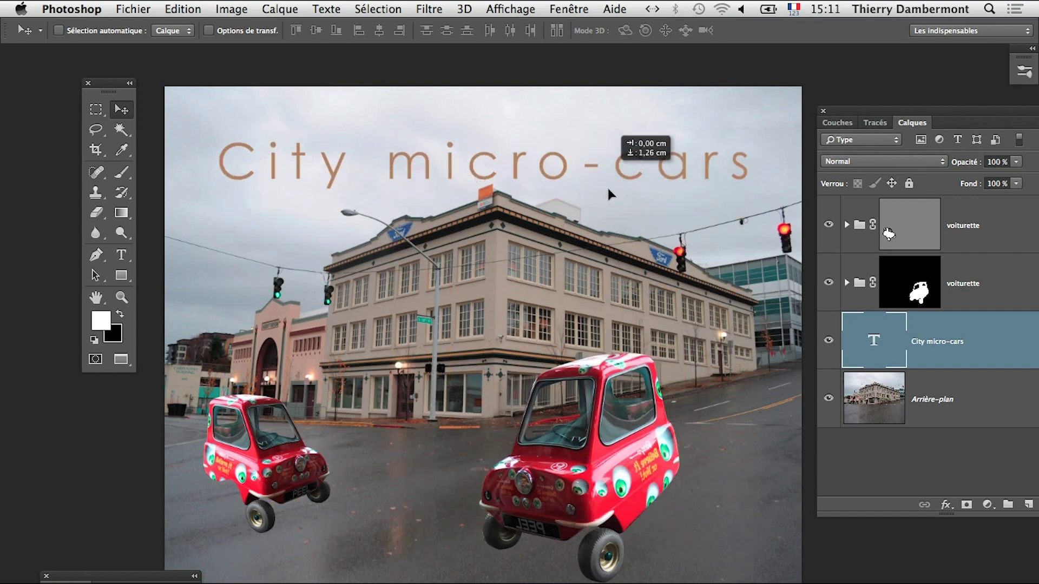
{"action": "left_click_drag", "start_coordinate": [579, 506], "coordinate": [610, 158]}
{"action": "left_click", "coordinate": [570, 9]}
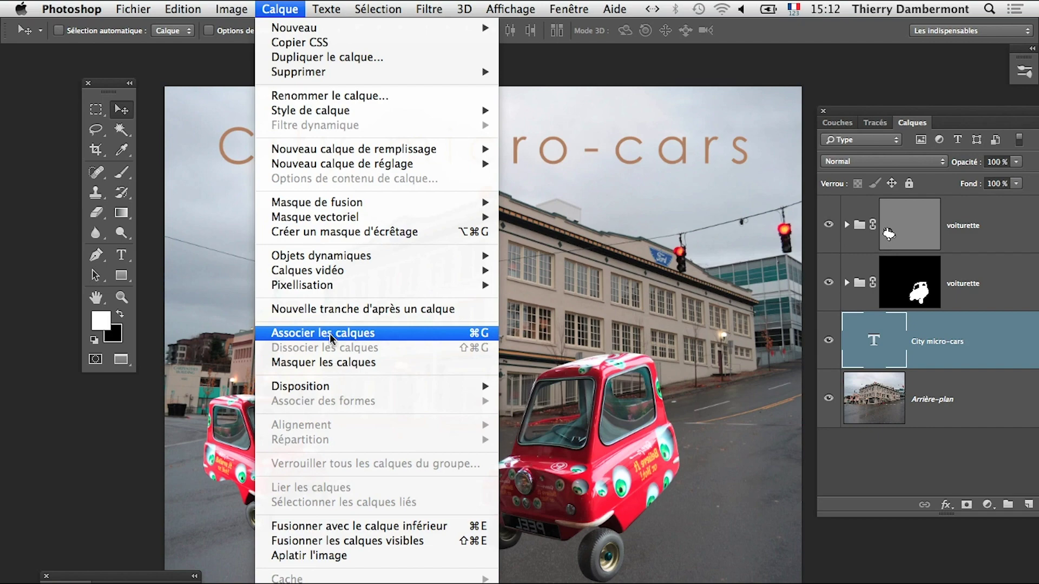
Step: With title and Arrière-plan selected, apply Calque > Alignement > Centres dans le sens horizontal
{"action": "left_click", "coordinate": [728, 458]}
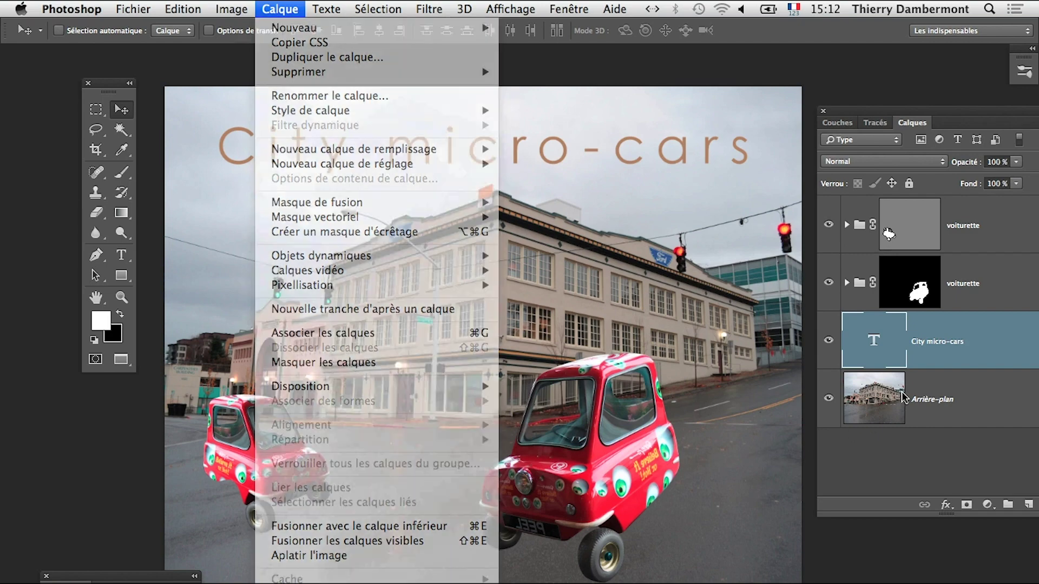
{"action": "left_click", "coordinate": [956, 411], "text": "shift"}
{"action": "left_click", "coordinate": [280, 8]}
{"action": "mouse_move", "coordinate": [301, 424]}
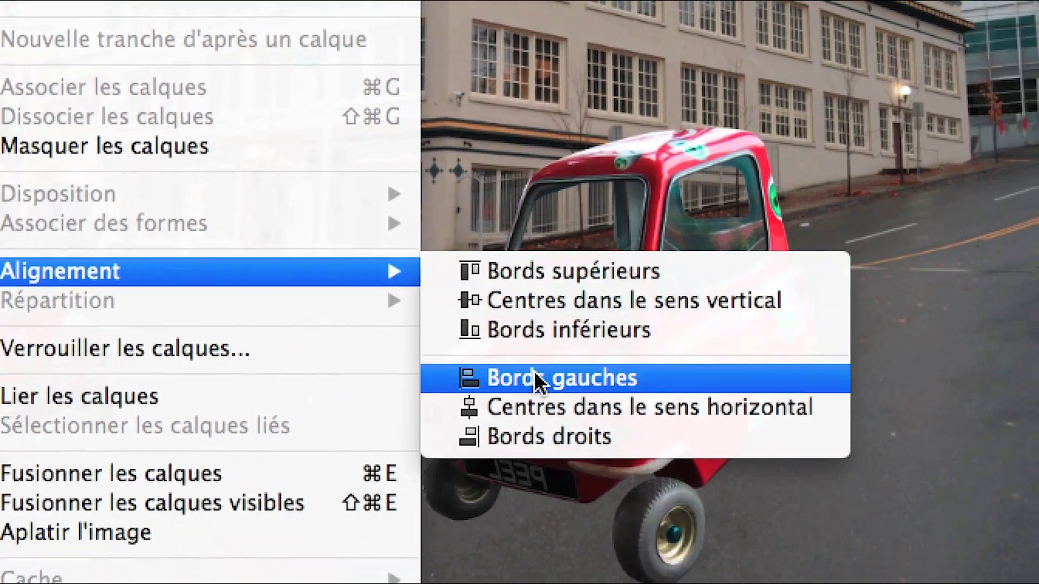
{"action": "left_click", "coordinate": [529, 506]}
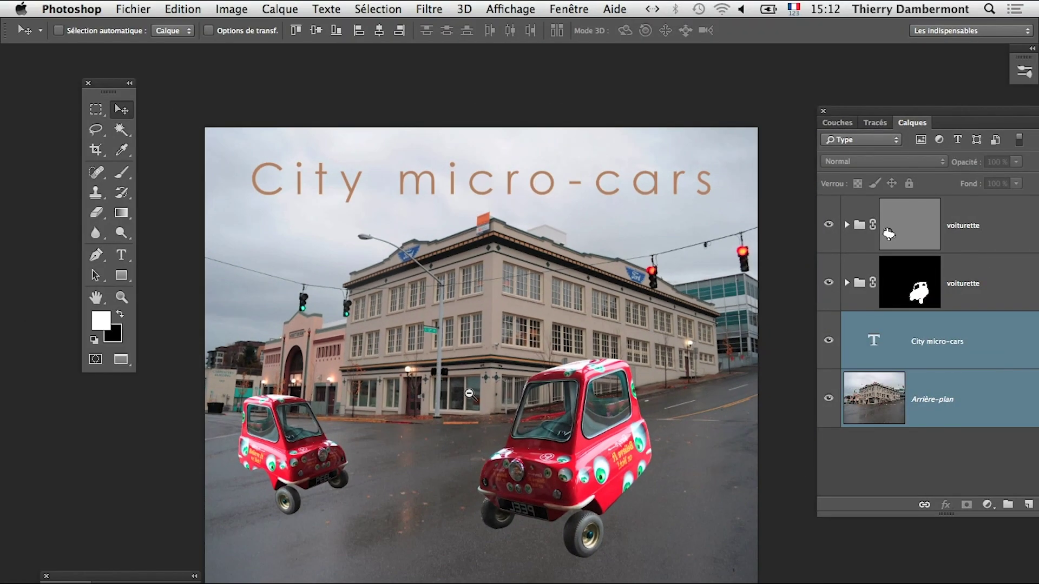
{"action": "scroll", "coordinate": [470, 414], "scroll_direction": "down", "scroll_amount": 2}
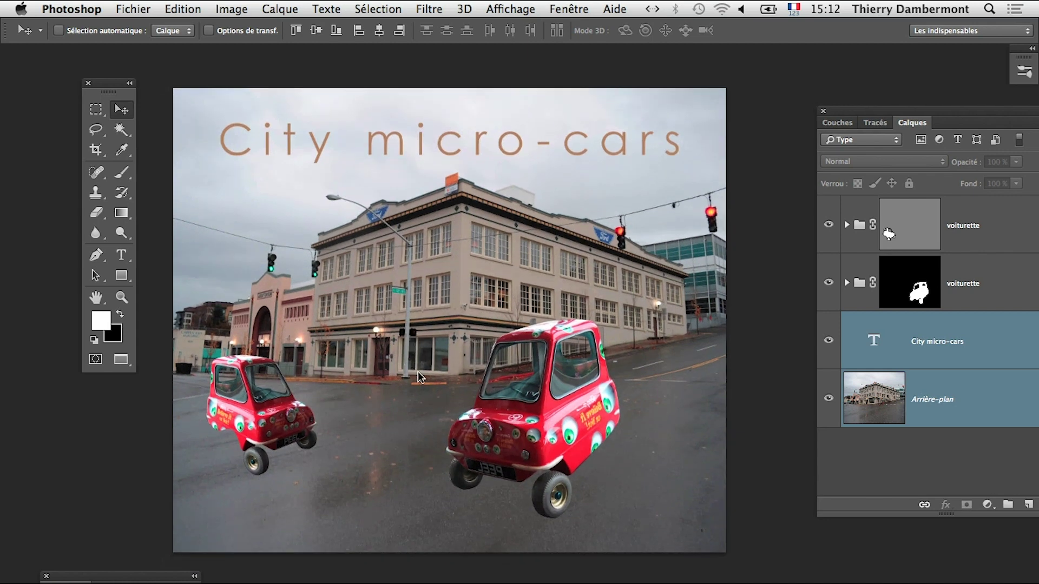
Step: Move the tools panel aside and look through the Fichier menu without choosing anything
{"action": "left_click_drag", "start_coordinate": [111, 82], "coordinate": [70, 86]}
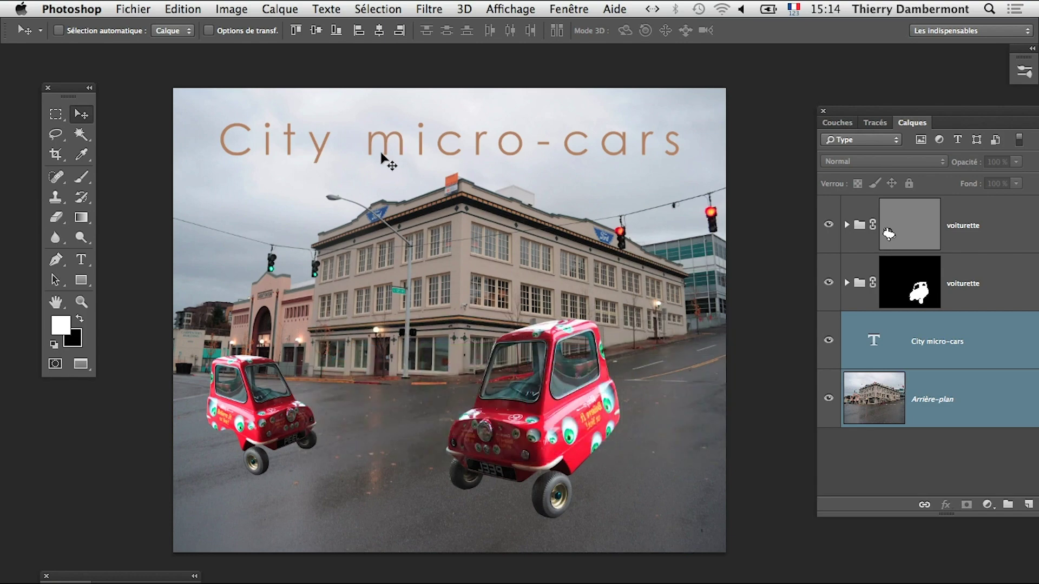
{"action": "left_click", "coordinate": [133, 8]}
{"action": "left_click", "coordinate": [176, 168]}
Step: Start Fichier > Enregistrer sous with Photoshop PDF as the format
{"action": "left_click", "coordinate": [116, 11]}
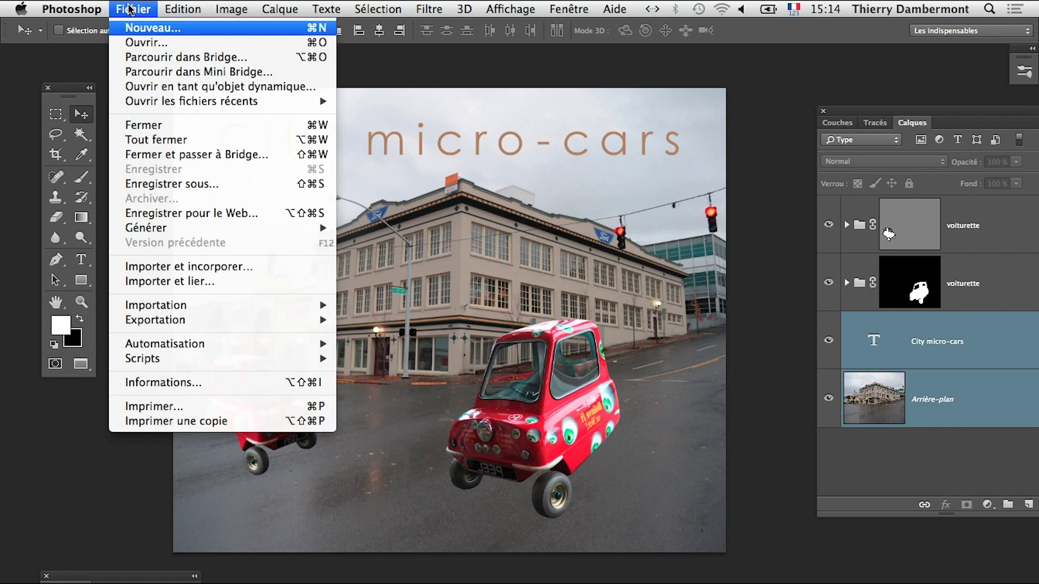
{"action": "left_click", "coordinate": [189, 189]}
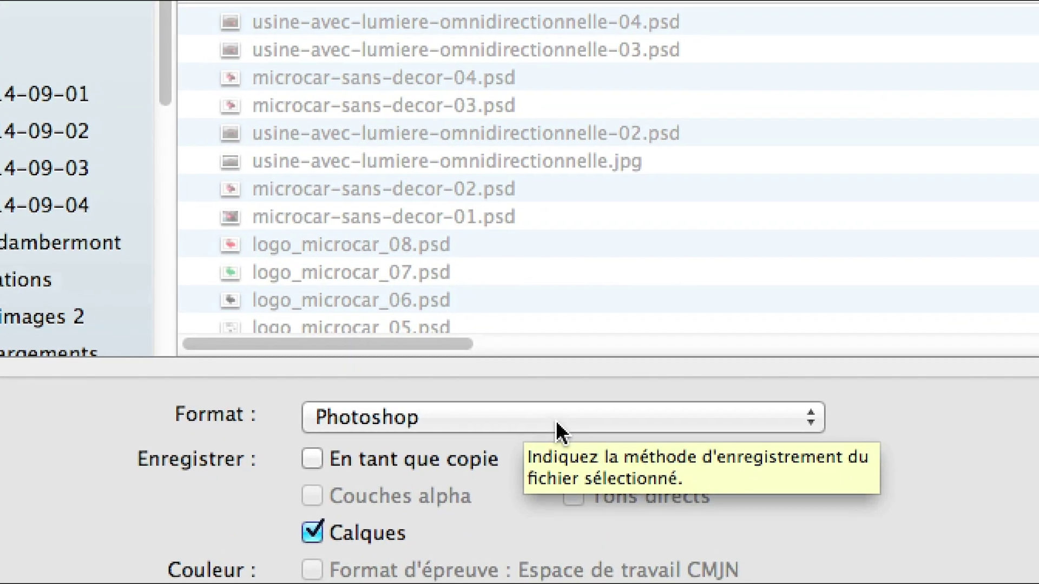
{"action": "left_click", "coordinate": [545, 424]}
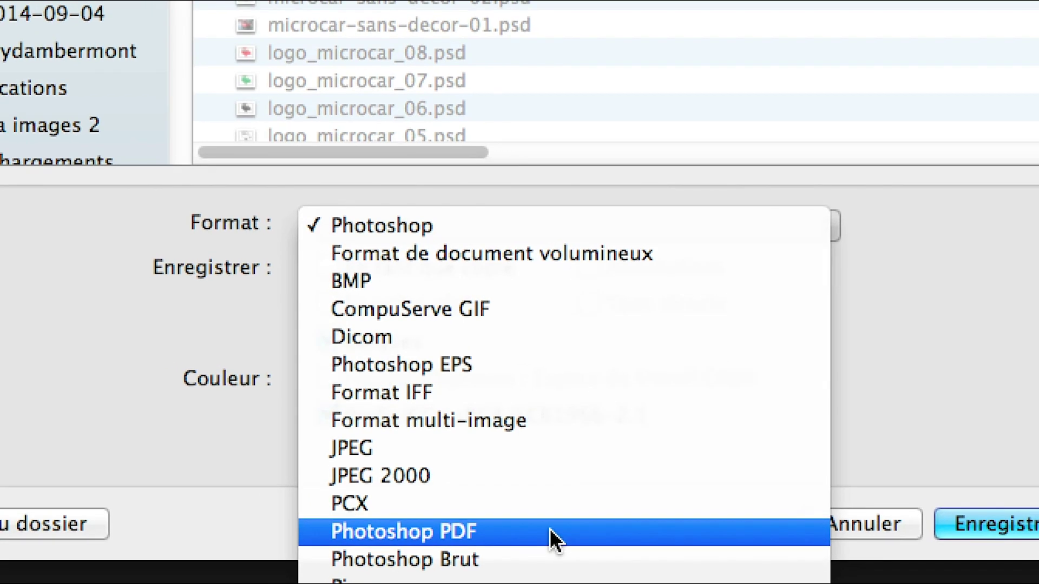
{"action": "left_click", "coordinate": [560, 531]}
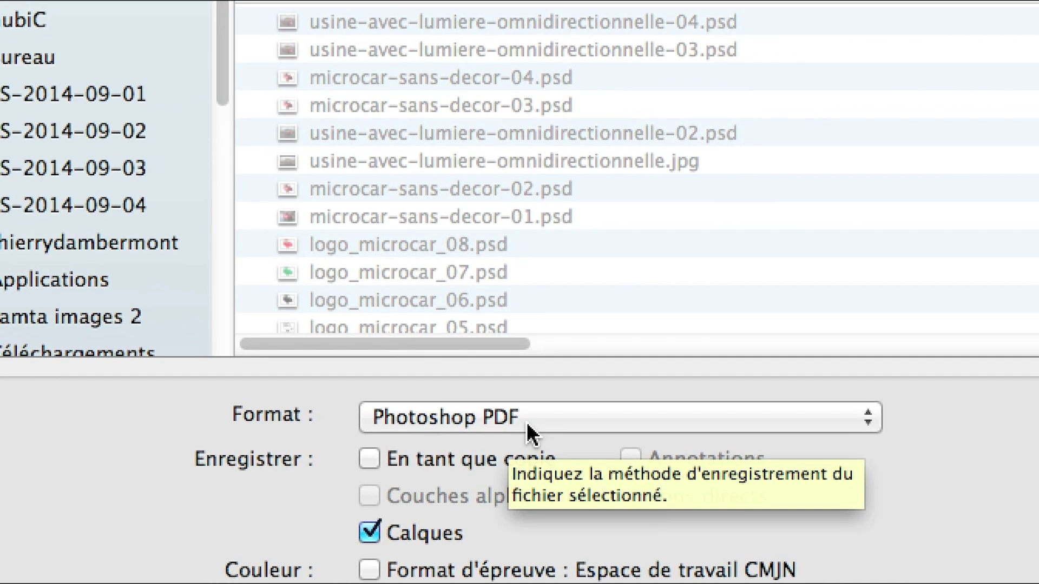
{"action": "left_click", "coordinate": [525, 417]}
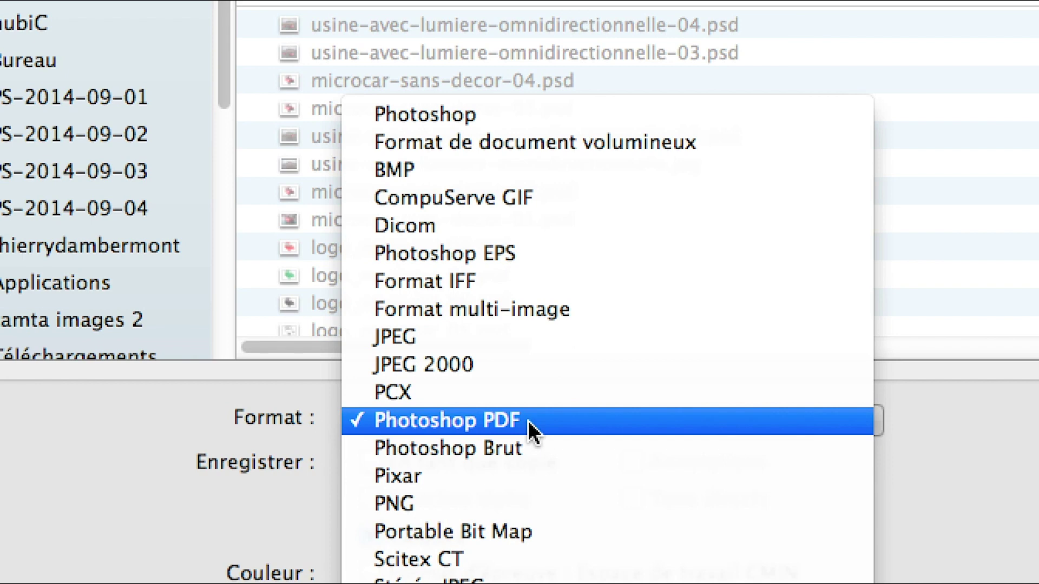
{"action": "left_click", "coordinate": [529, 423]}
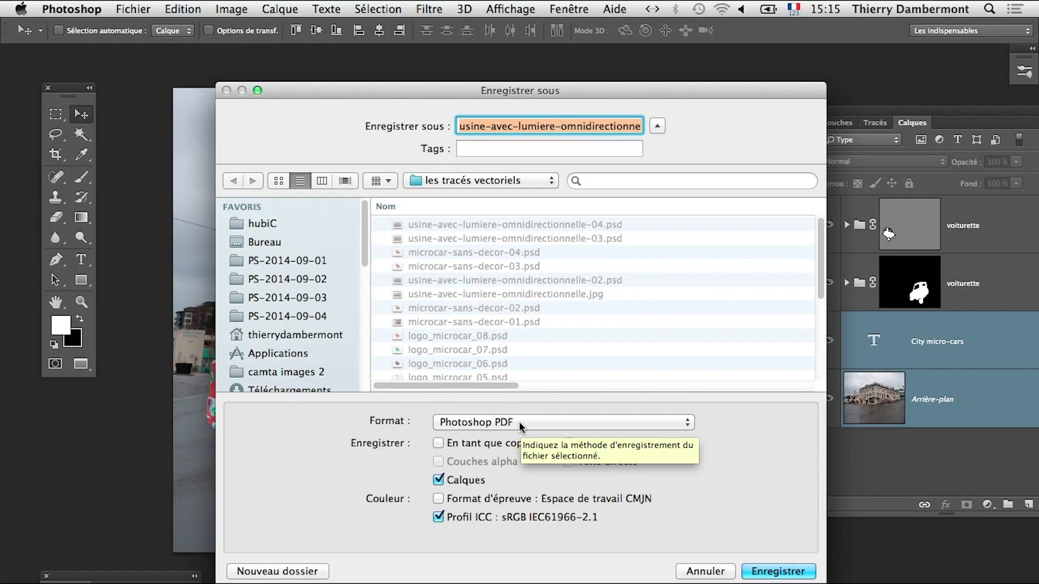
Step: Save, acknowledge the warning, and move aside the PDF options showing Qualité supérieure
{"action": "left_click", "coordinate": [791, 573]}
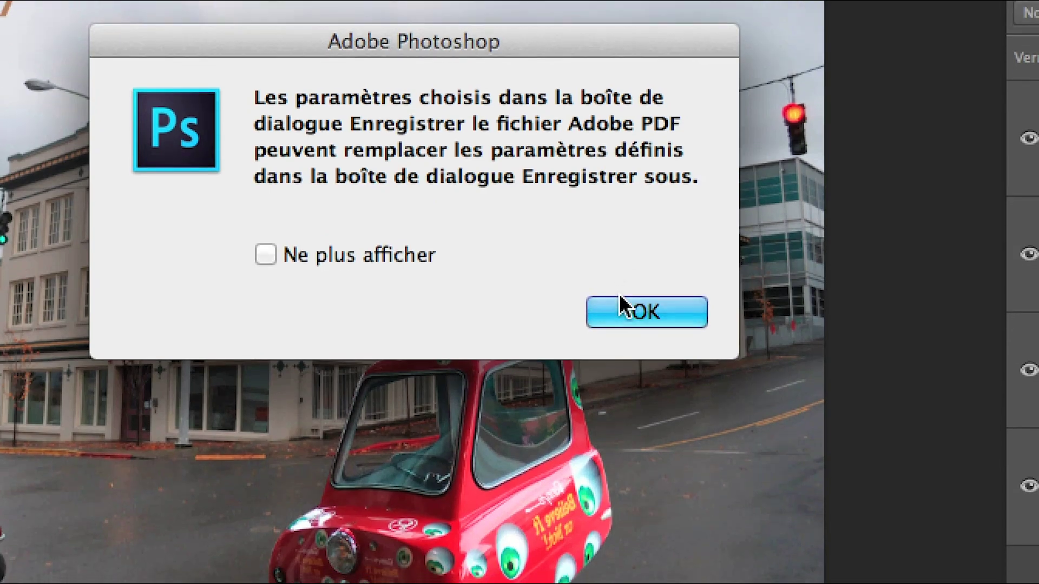
{"action": "left_click", "coordinate": [620, 295]}
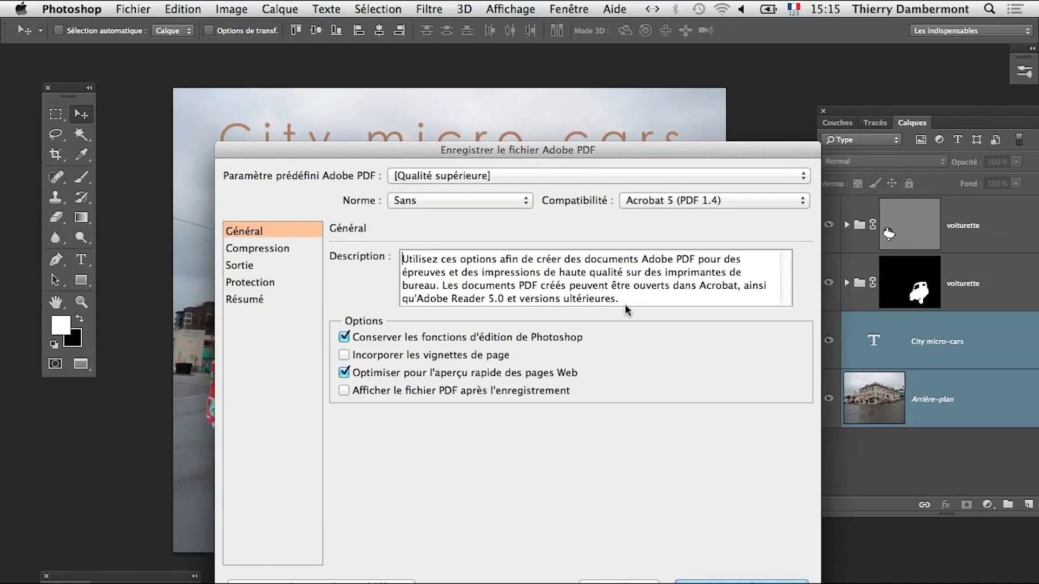
{"action": "left_click_drag", "start_coordinate": [479, 150], "coordinate": [576, 84]}
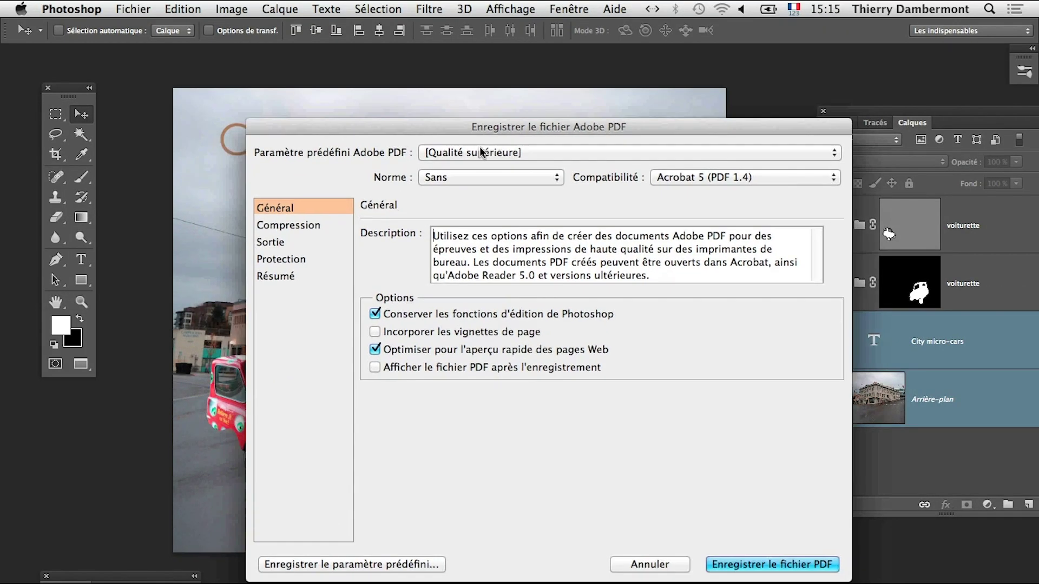
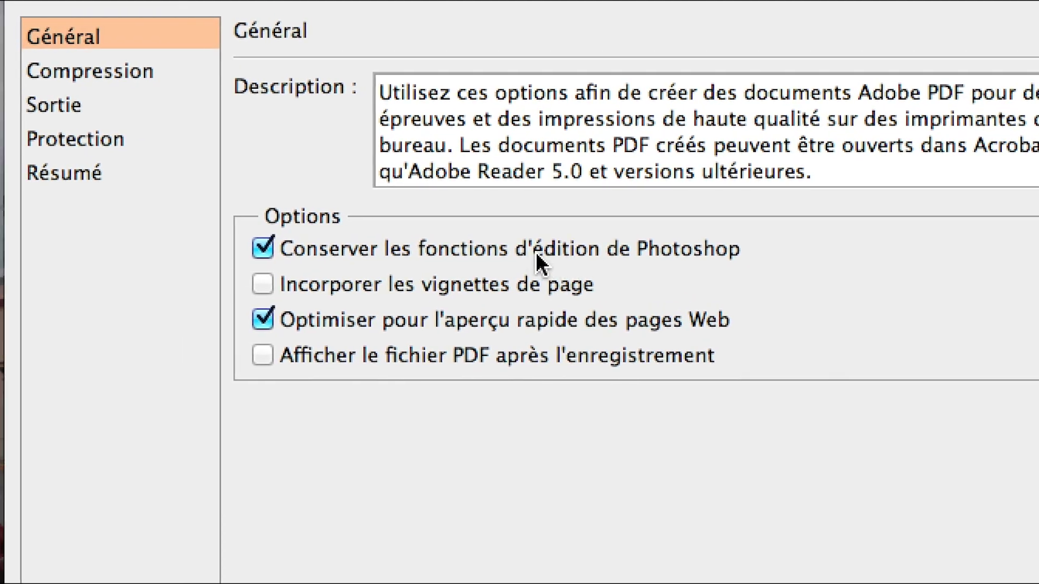
Step: Save the PDF with 'Conserver les fonctions d'édition' off and 'Afficher le fichier PDF' on
{"action": "left_click", "coordinate": [536, 252]}
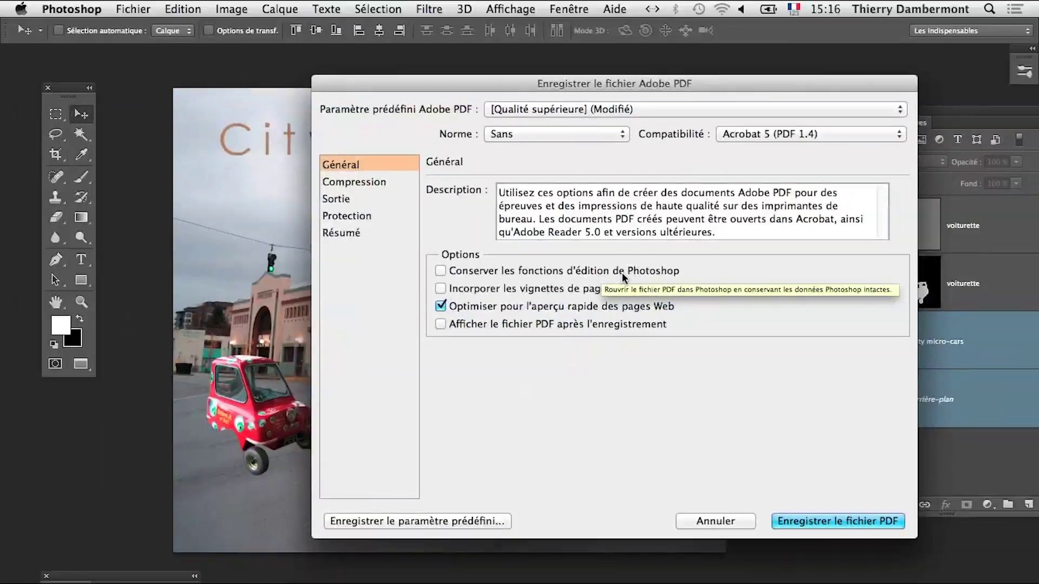
{"action": "key", "text": "super+Tab"}
{"action": "key", "text": "super+Tab"}
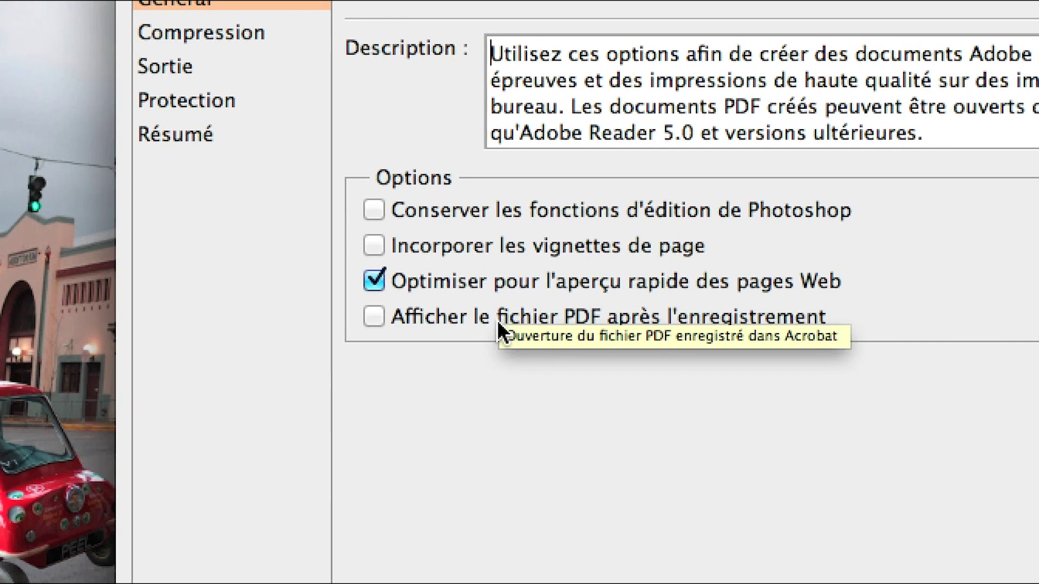
{"action": "left_click", "coordinate": [496, 320]}
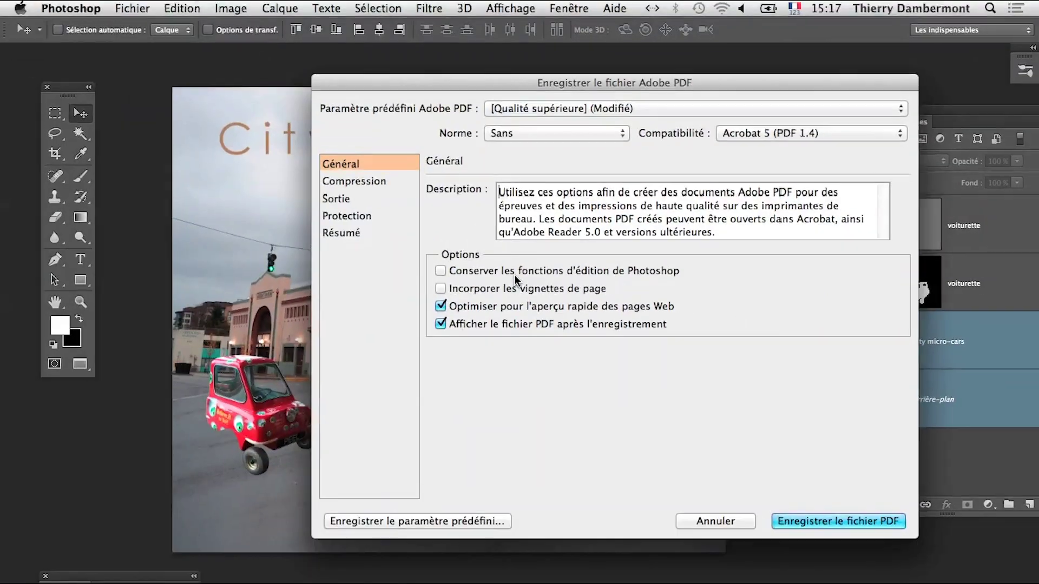
{"action": "left_click", "coordinate": [844, 522]}
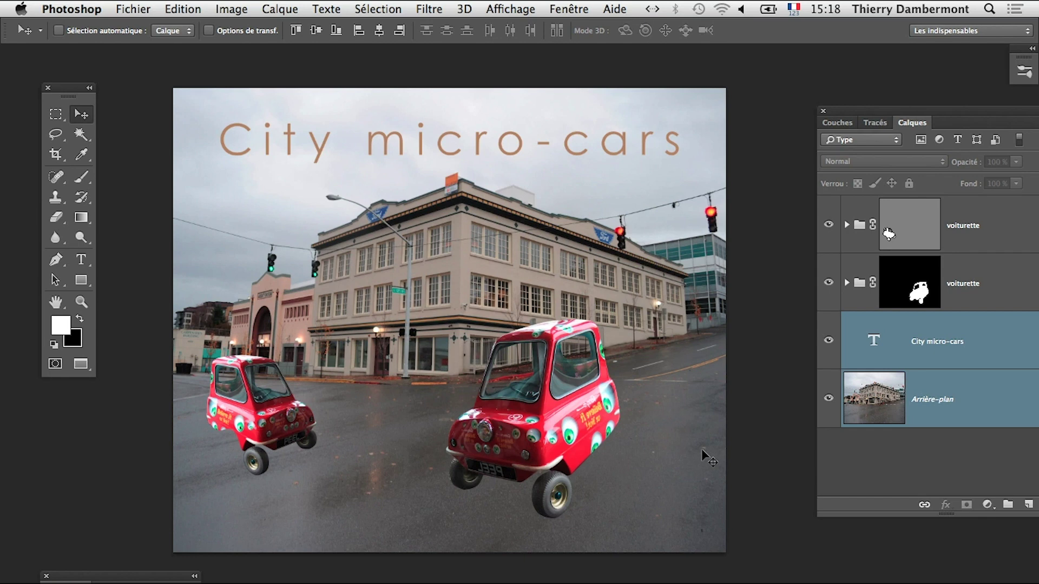
Step: Enlarge the Finder window on 'les tracés vectoriels' and sort files newest first by modification date
{"action": "key", "text": "super+Tab"}
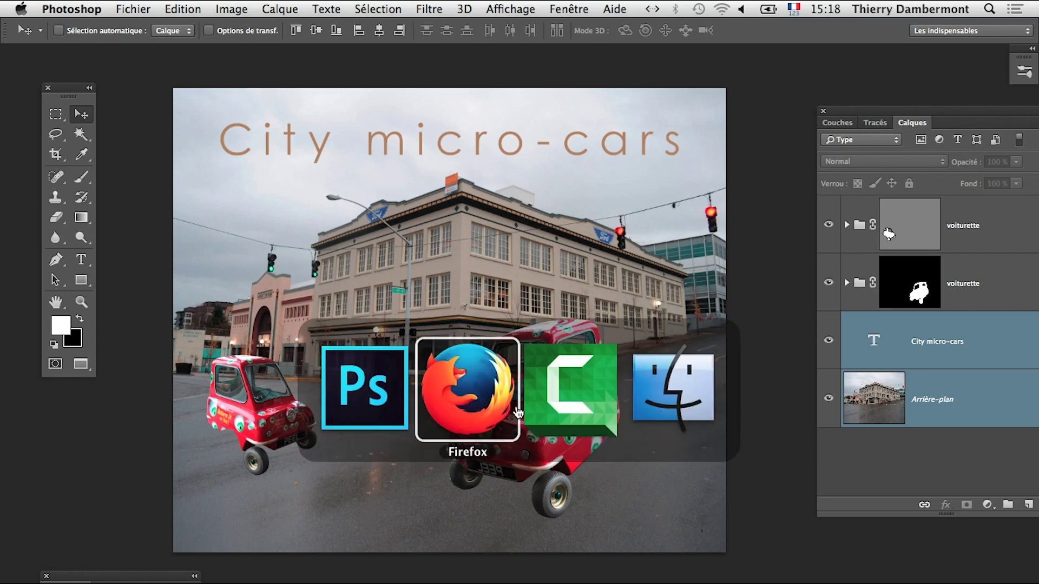
{"action": "left_click", "coordinate": [665, 409]}
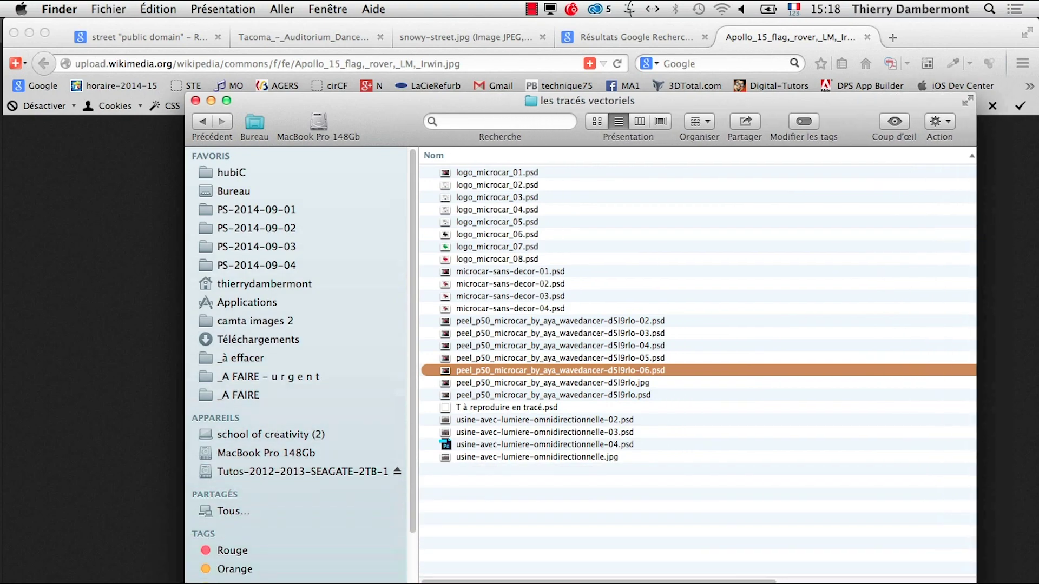
{"action": "left_click_drag", "start_coordinate": [875, 478], "coordinate": [980, 583]}
{"action": "scroll", "coordinate": [790, 271], "scroll_direction": "right", "scroll_amount": 5}
{"action": "left_click", "coordinate": [791, 157]}
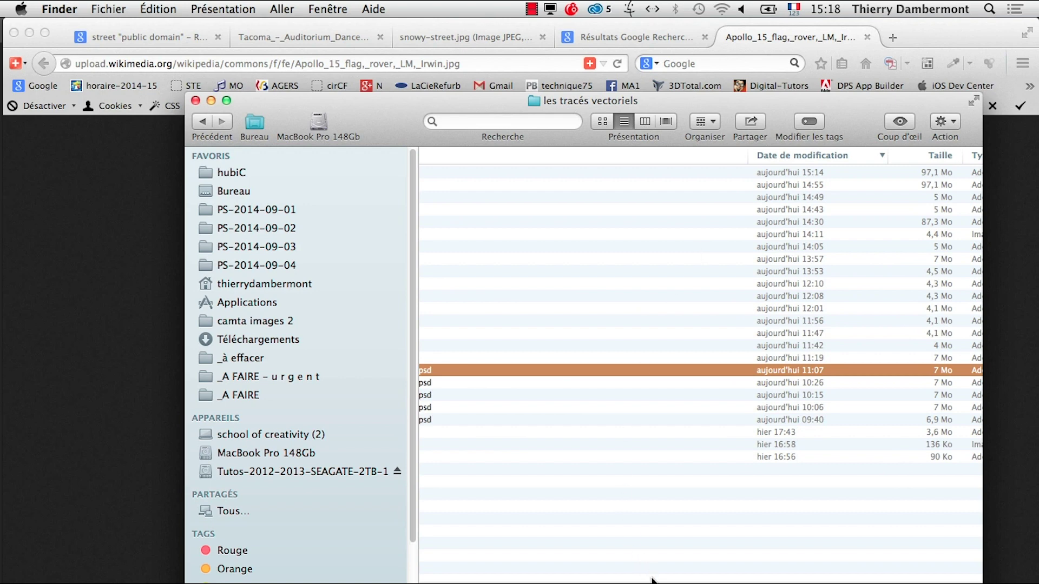
{"action": "scroll", "coordinate": [654, 580], "scroll_direction": "left", "scroll_amount": 5}
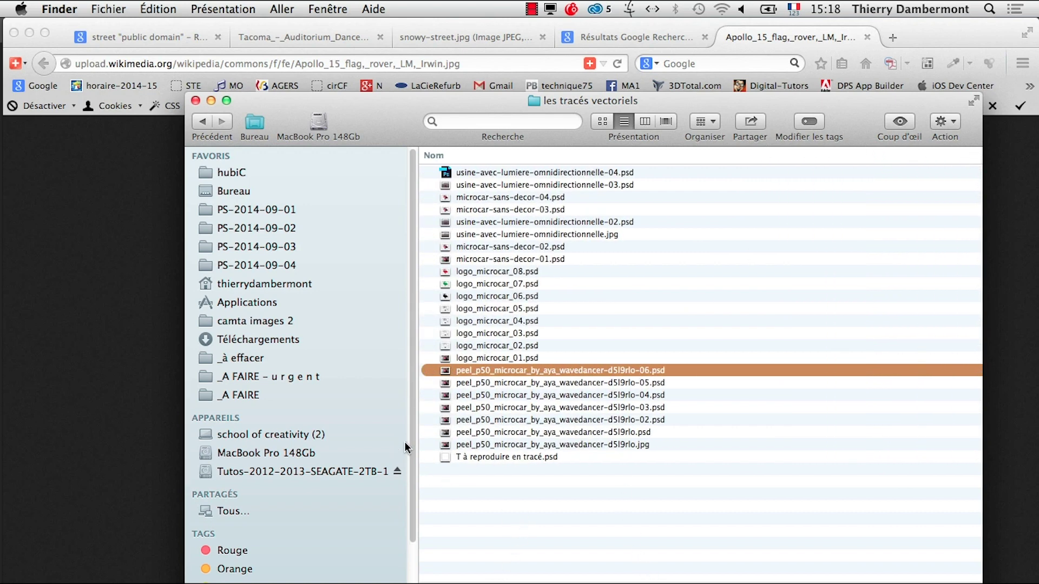
Step: Clear the Finder file selection, reshape the window to show dates and path, and return to Photoshop
{"action": "key", "text": "super+Tab"}
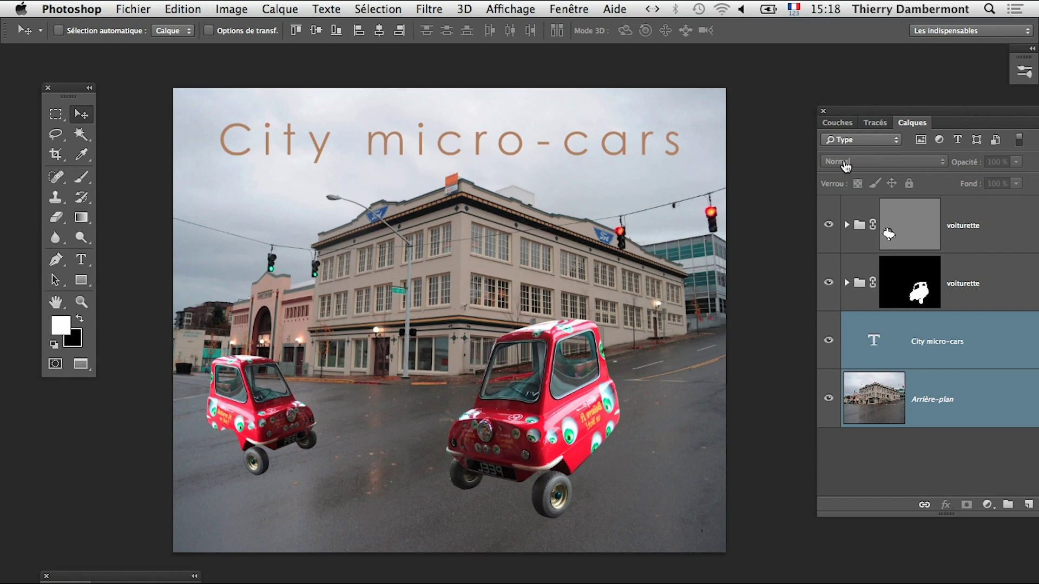
{"action": "key", "text": "super+Tab"}
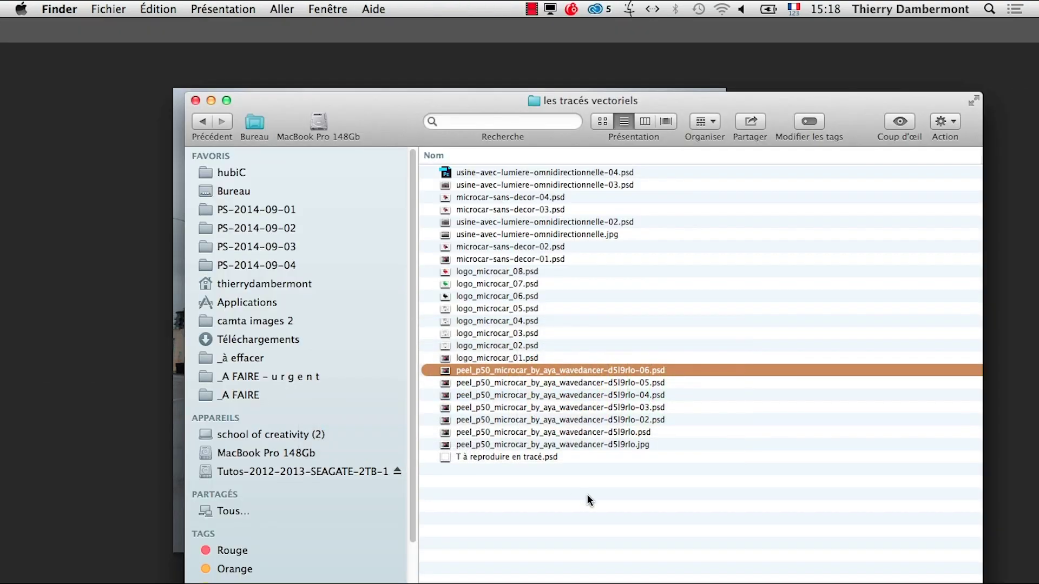
{"action": "left_click", "coordinate": [593, 496]}
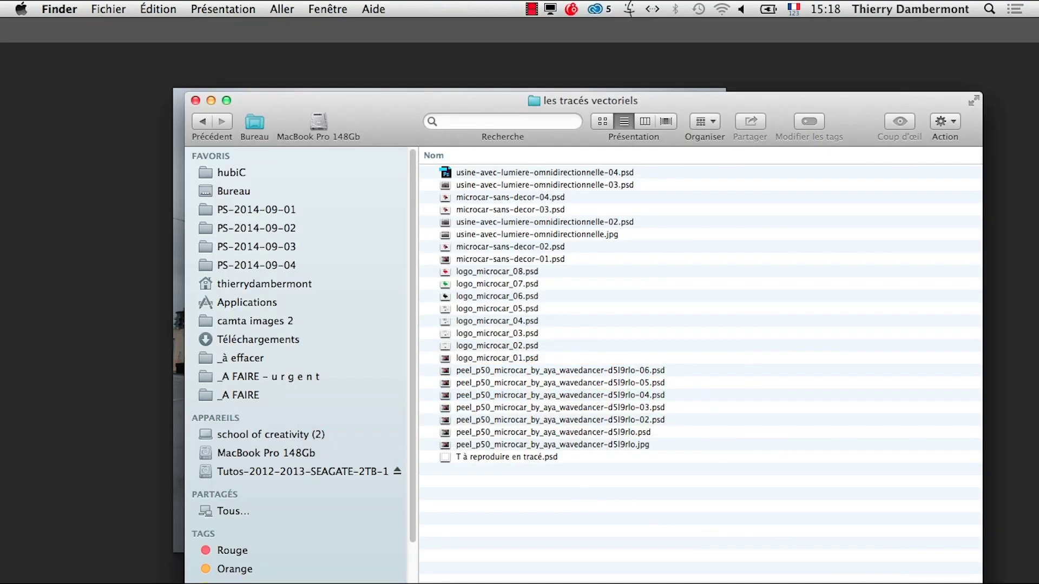
{"action": "left_click_drag", "start_coordinate": [982, 582], "coordinate": [1026, 537]}
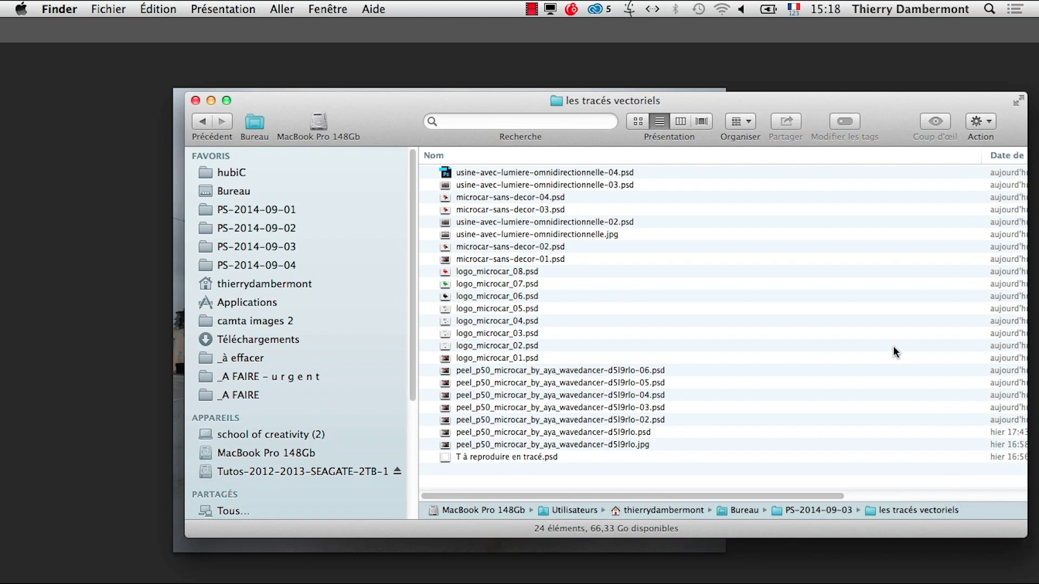
{"action": "key", "text": "super+Tab"}
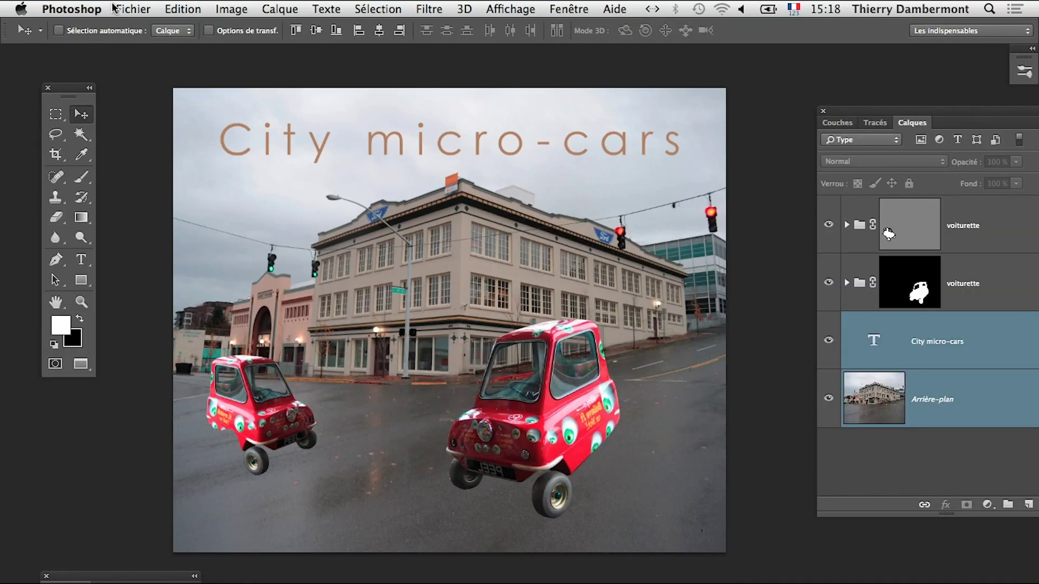
{"action": "left_click", "coordinate": [115, 8]}
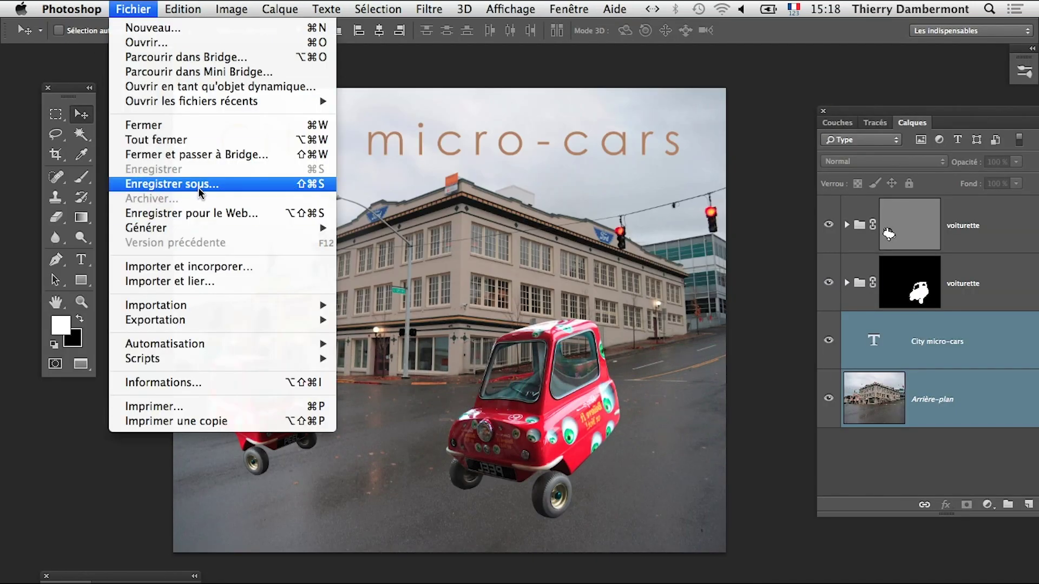
{"action": "left_click", "coordinate": [199, 187]}
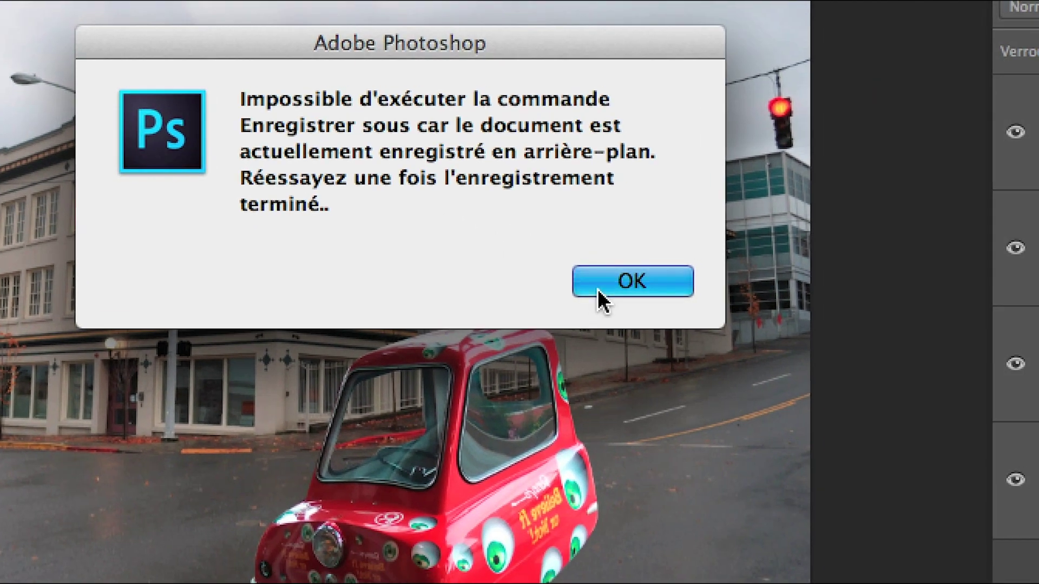
{"action": "left_click", "coordinate": [690, 345]}
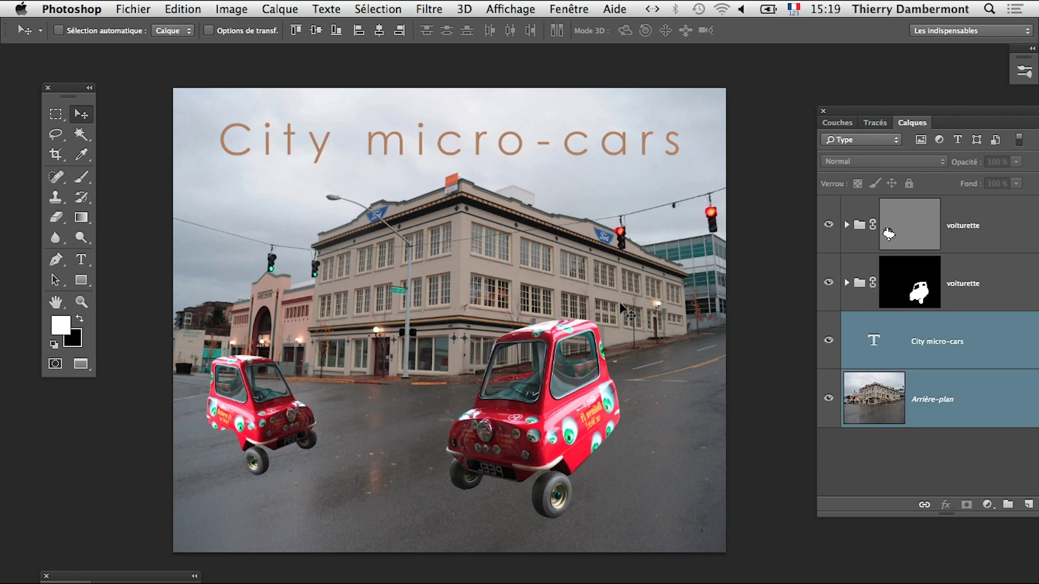
Step: Open Photoshop's Gestion des fichiers preferences, look through the Général and Interface pages, and hold Option
{"action": "left_click", "coordinate": [63, 9]}
{"action": "mouse_move", "coordinate": [81, 57]}
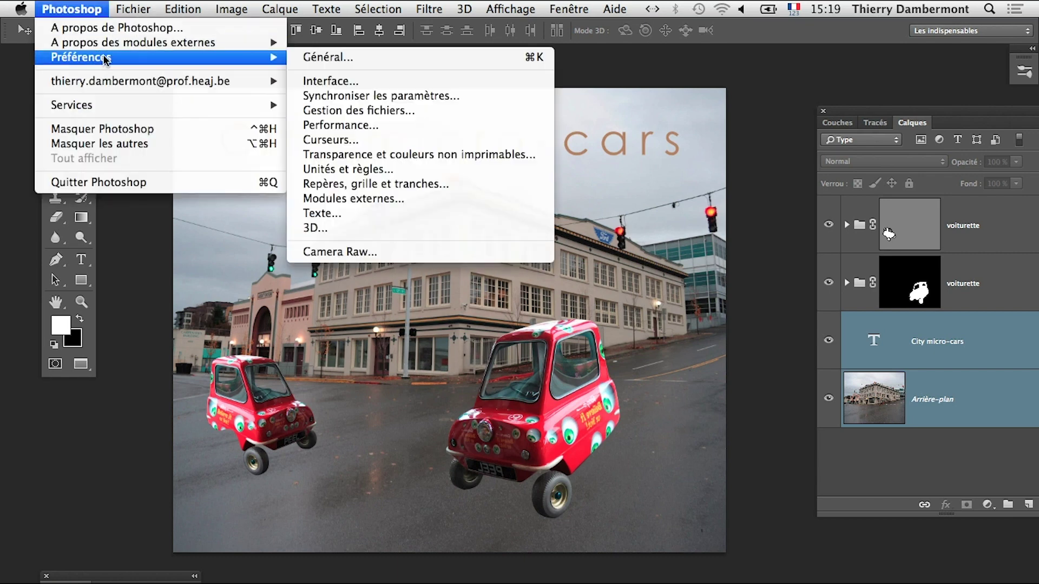
{"action": "left_click", "coordinate": [418, 112]}
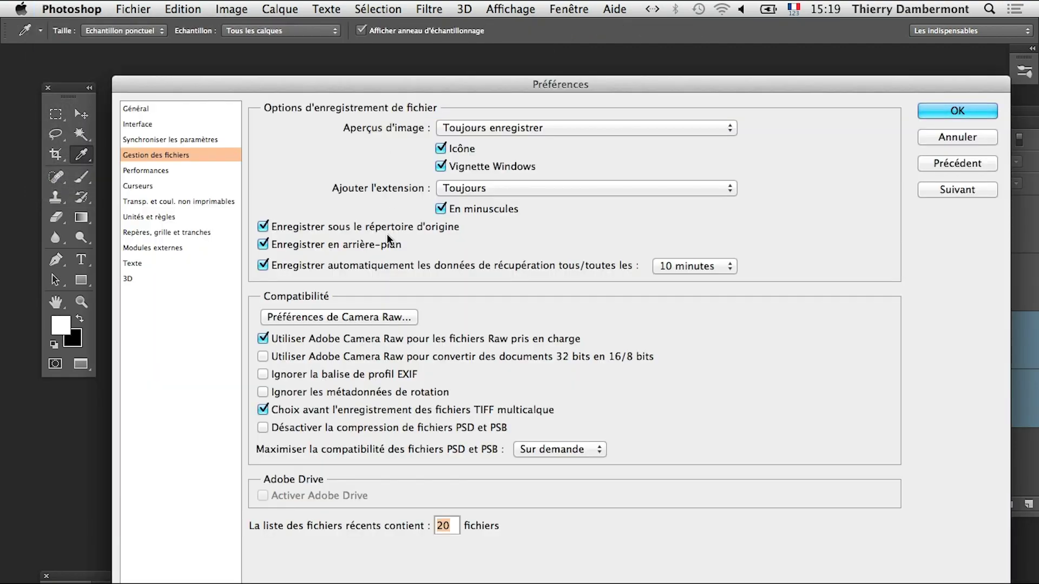
{"action": "left_click", "coordinate": [136, 108]}
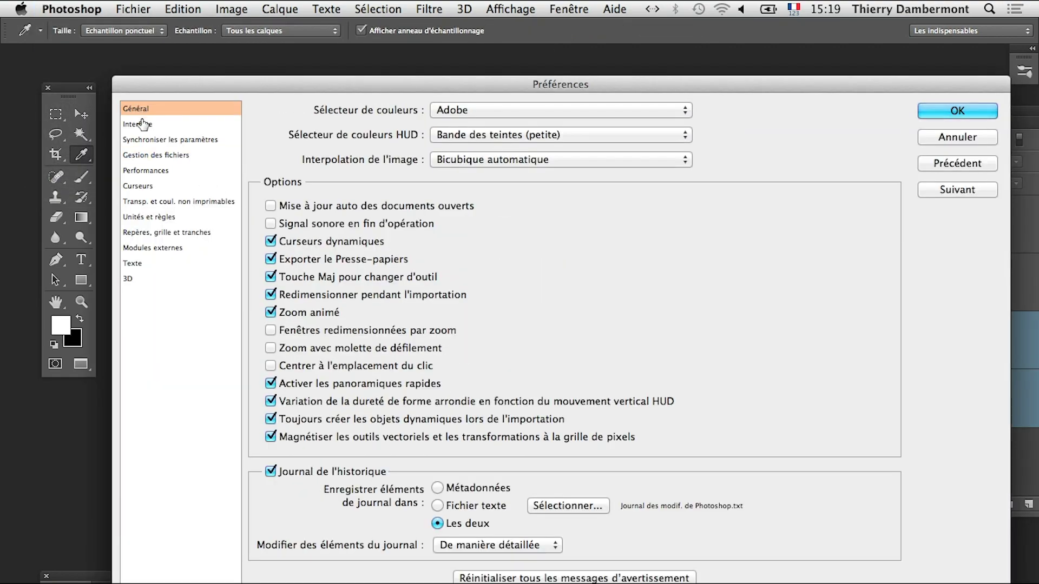
{"action": "left_click", "coordinate": [142, 124]}
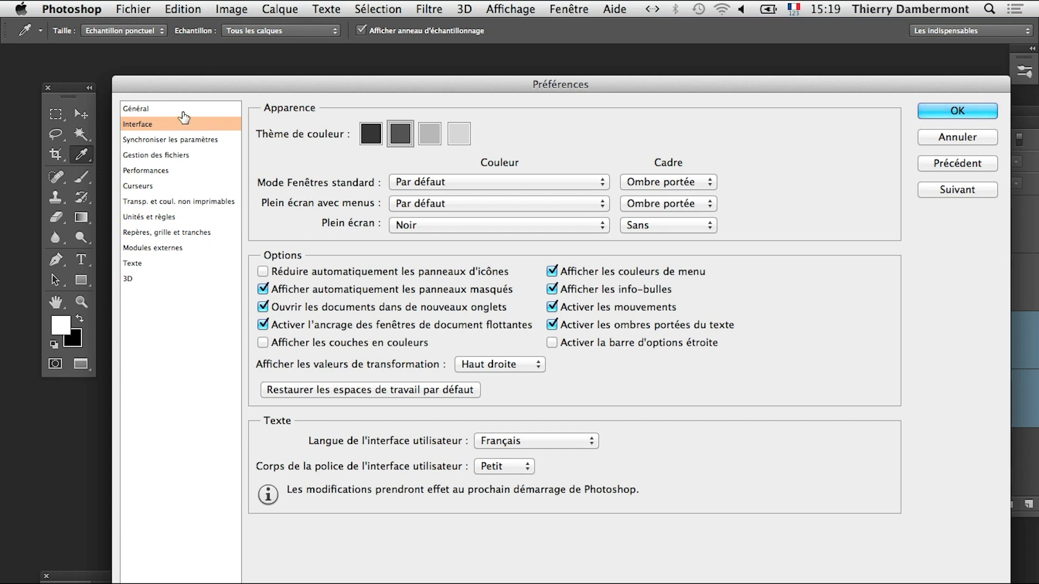
{"action": "left_click", "coordinate": [183, 115]}
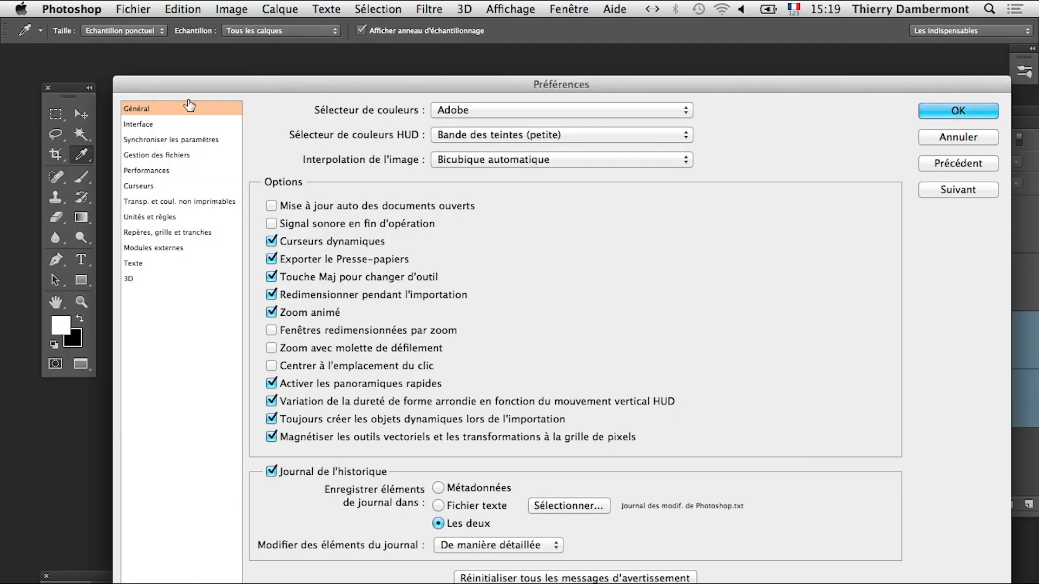
{"action": "key", "text": "alt"}
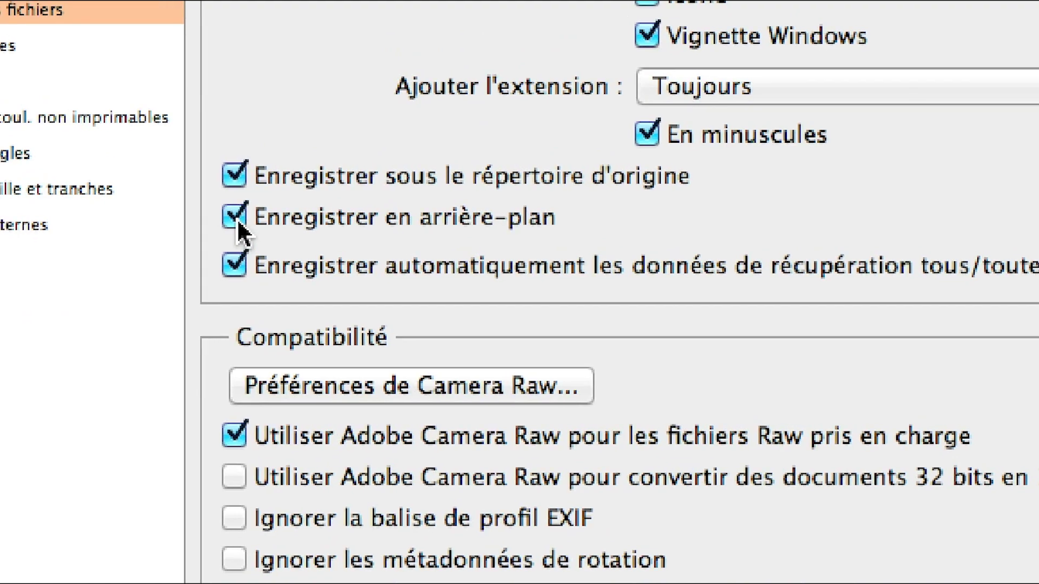
Step: Keep 'Enregistrer en arrière-plan' on, uncheck automatic recovery-data saving, and confirm the preferences with OK
{"action": "left_click", "coordinate": [242, 220]}
{"action": "left_click", "coordinate": [241, 219]}
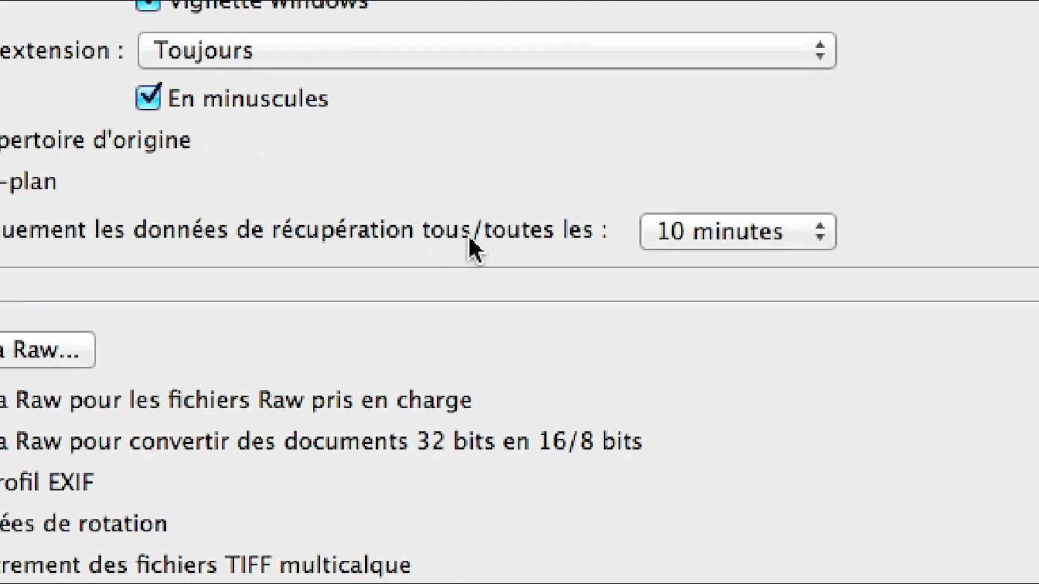
{"action": "left_click", "coordinate": [703, 232]}
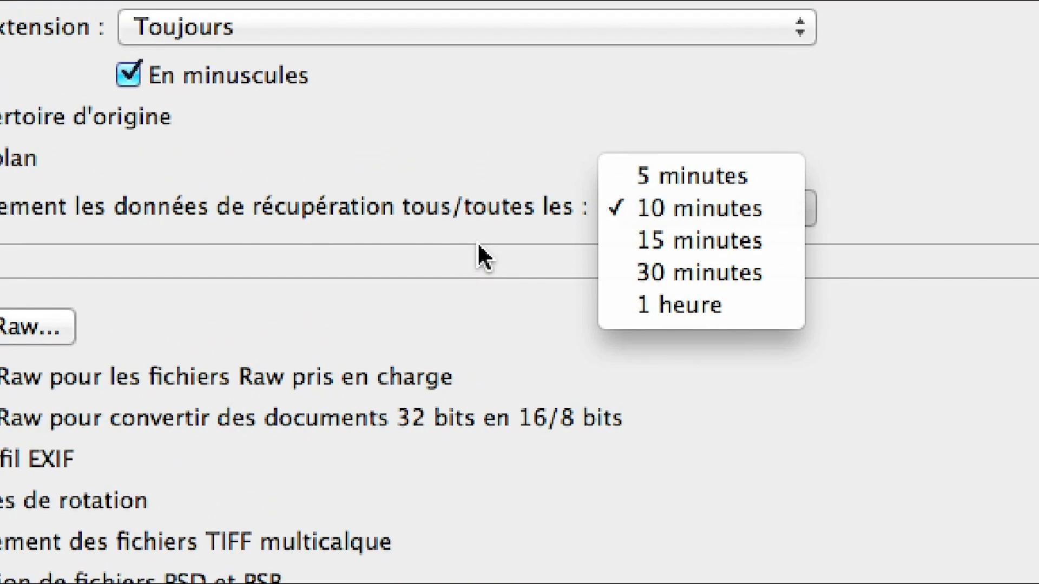
{"action": "left_click", "coordinate": [478, 243]}
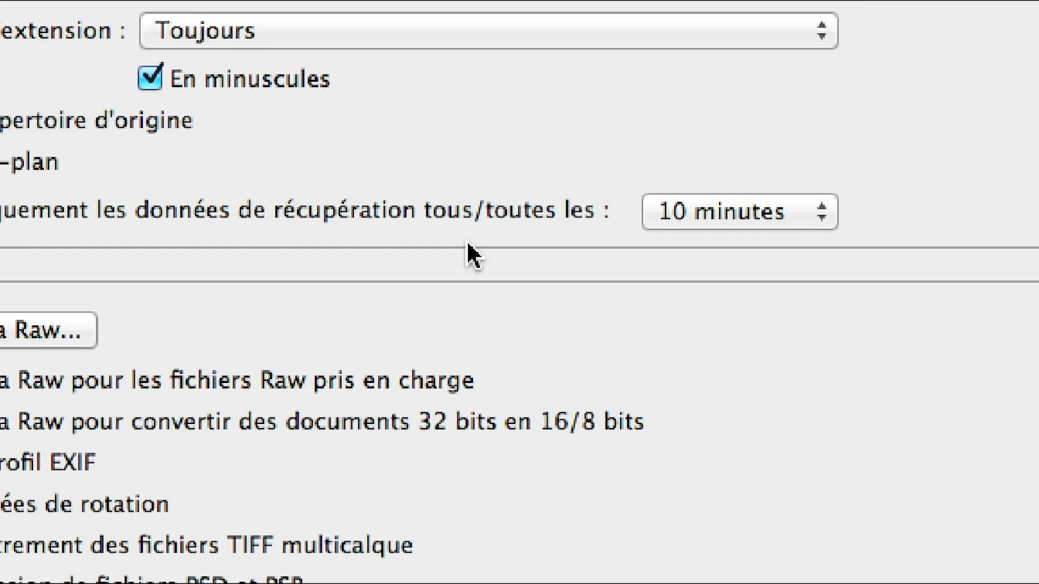
{"action": "left_click", "coordinate": [263, 238]}
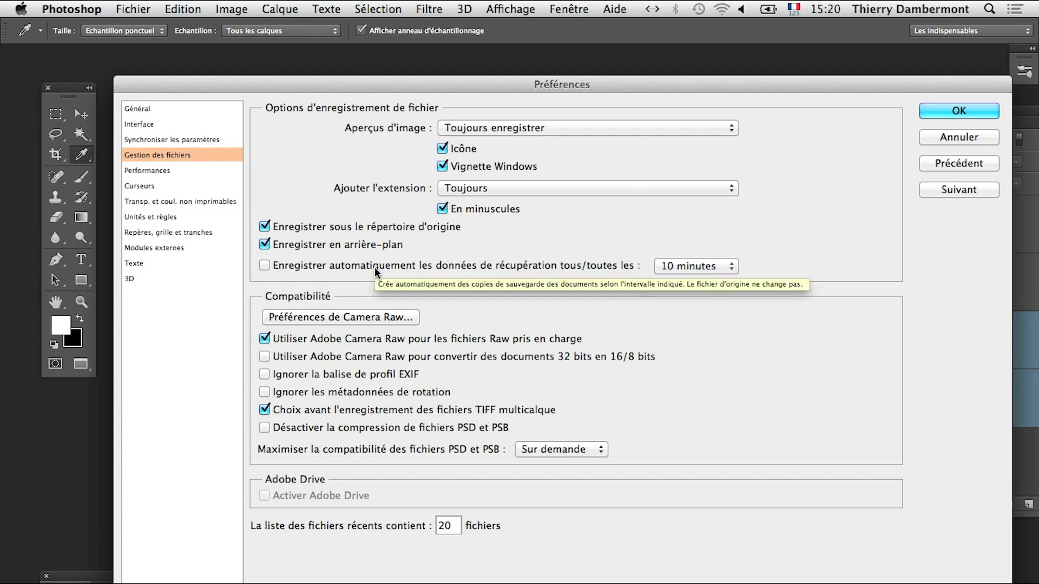
{"action": "key", "text": "alt"}
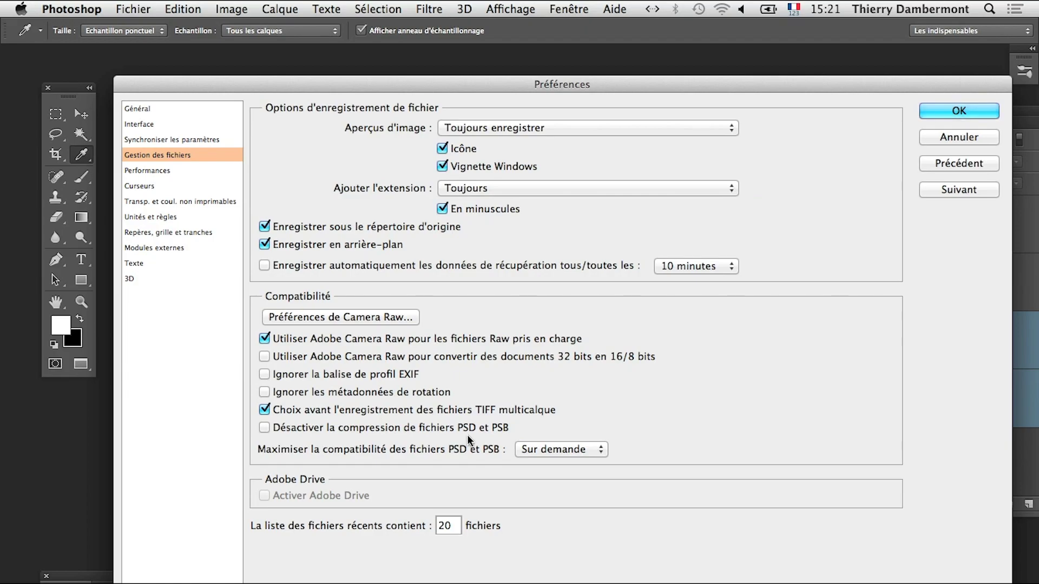
{"action": "key", "text": "alt"}
{"action": "left_click", "coordinate": [959, 137]}
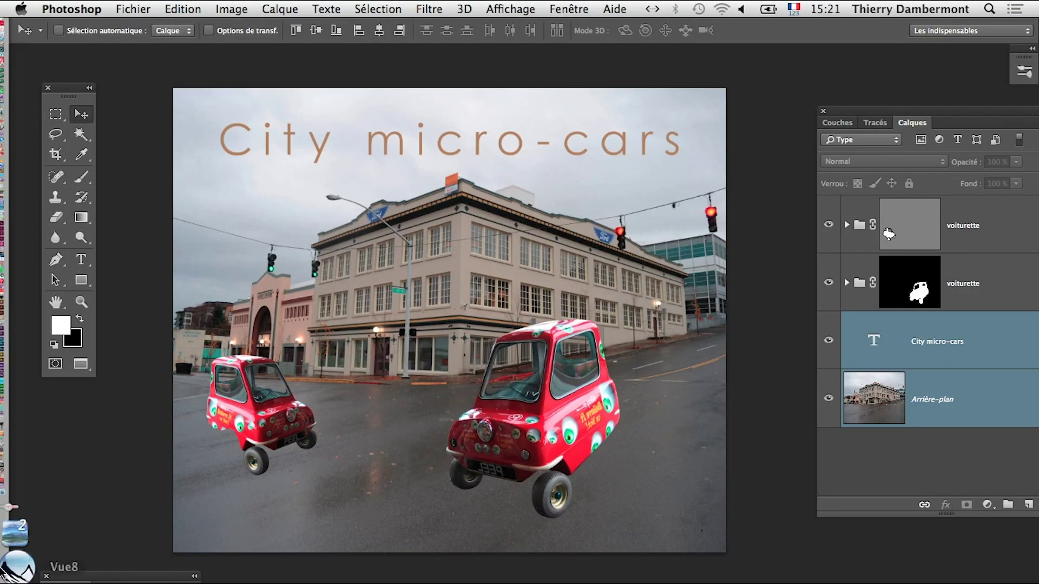
Step: In a new Firefox window, search Google for 'PSB wikipedia' and check the first PSB Wikipédia result
{"action": "left_click", "coordinate": [30, 541]}
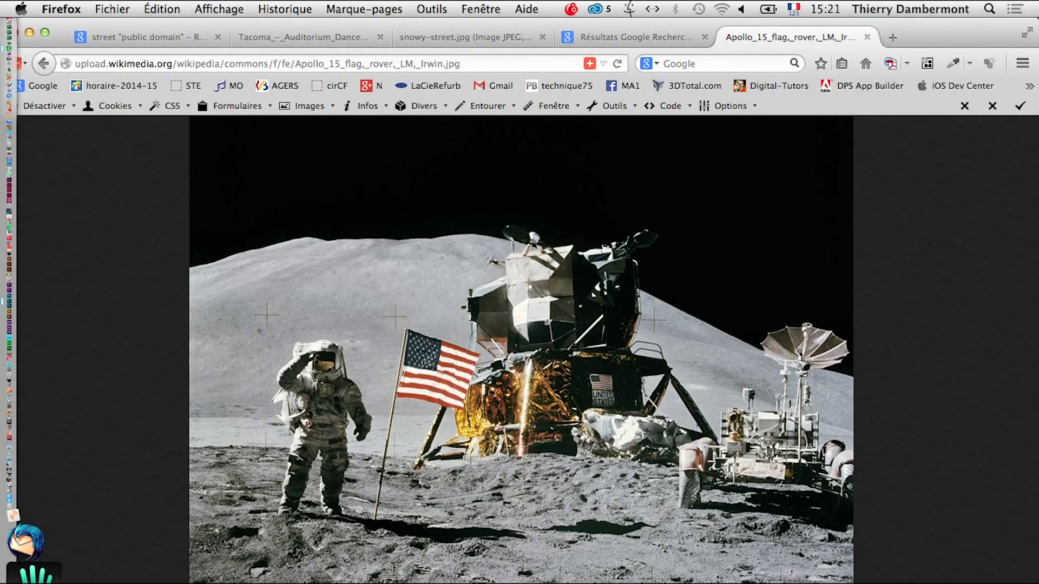
{"action": "left_click", "coordinate": [131, 9]}
{"action": "left_click", "coordinate": [138, 42]}
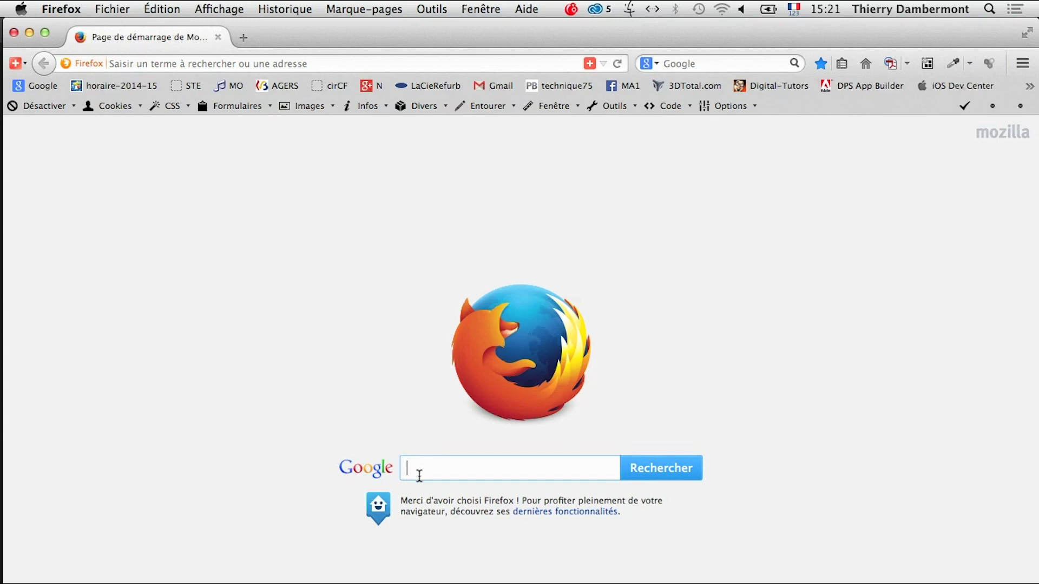
{"action": "type", "text": "PSB"}
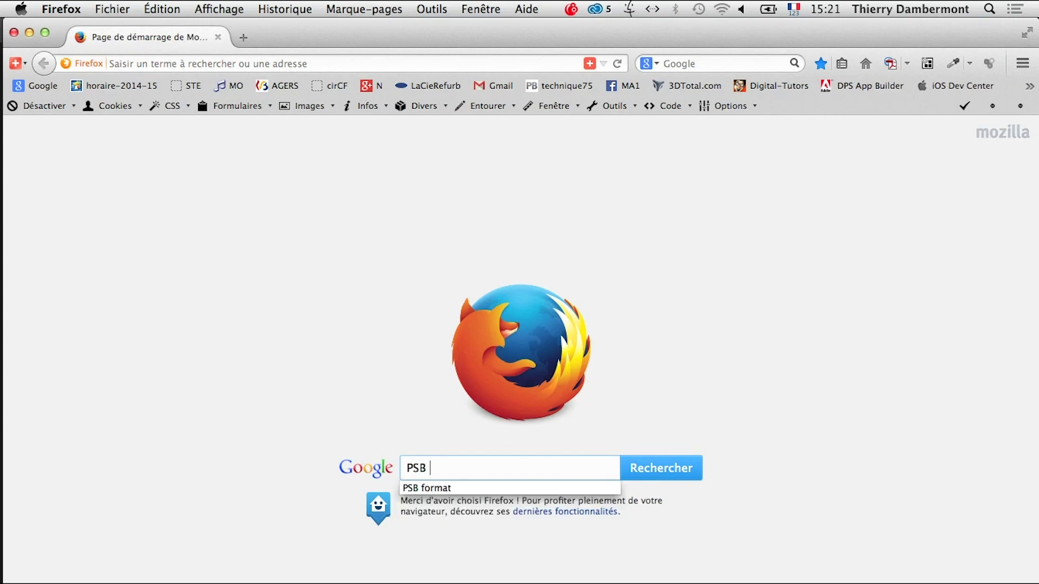
{"action": "type", "text": " wikipedia"}
{"action": "key", "text": "Return"}
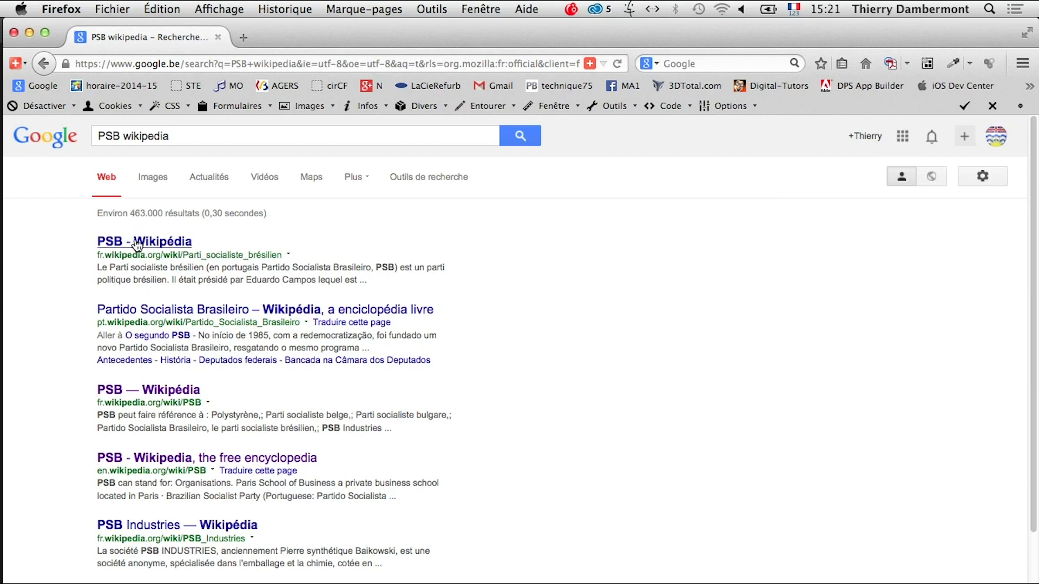
{"action": "left_click", "coordinate": [137, 243]}
{"action": "left_click", "coordinate": [44, 63]}
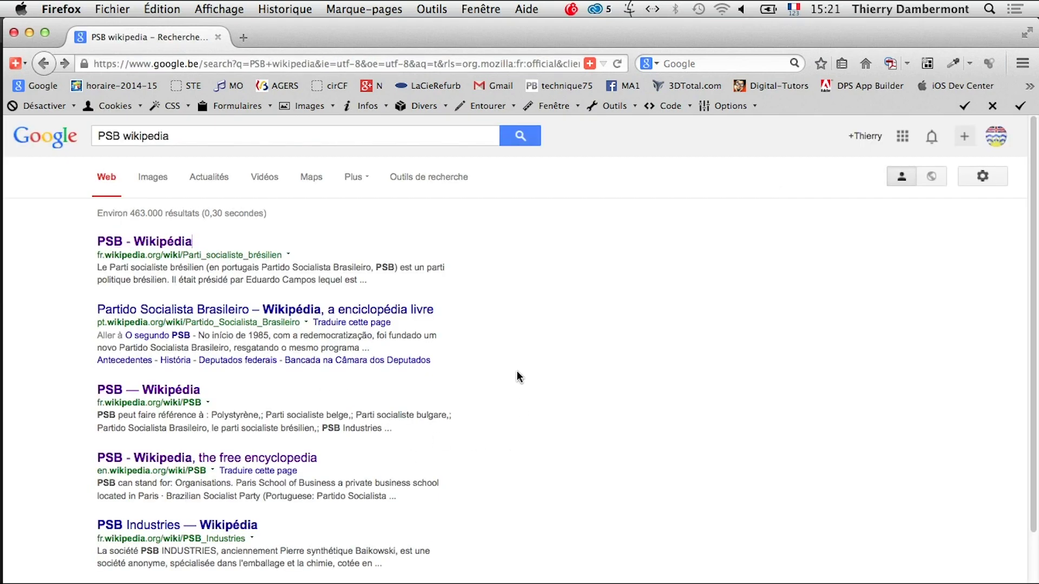
{"action": "scroll", "coordinate": [517, 371], "scroll_direction": "down", "scroll_amount": 1}
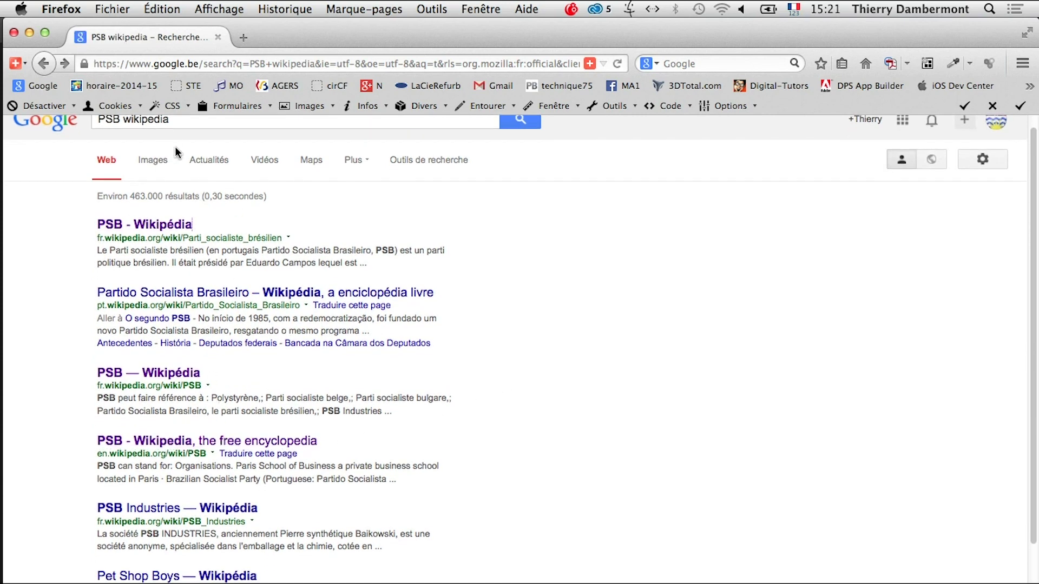
{"action": "scroll", "coordinate": [179, 146], "scroll_direction": "up", "scroll_amount": 1}
Step: Refine the search to 'PSB photoshop wikipedia' and view the French Adobe Photoshop and PSB articles
{"action": "left_click", "coordinate": [123, 136]}
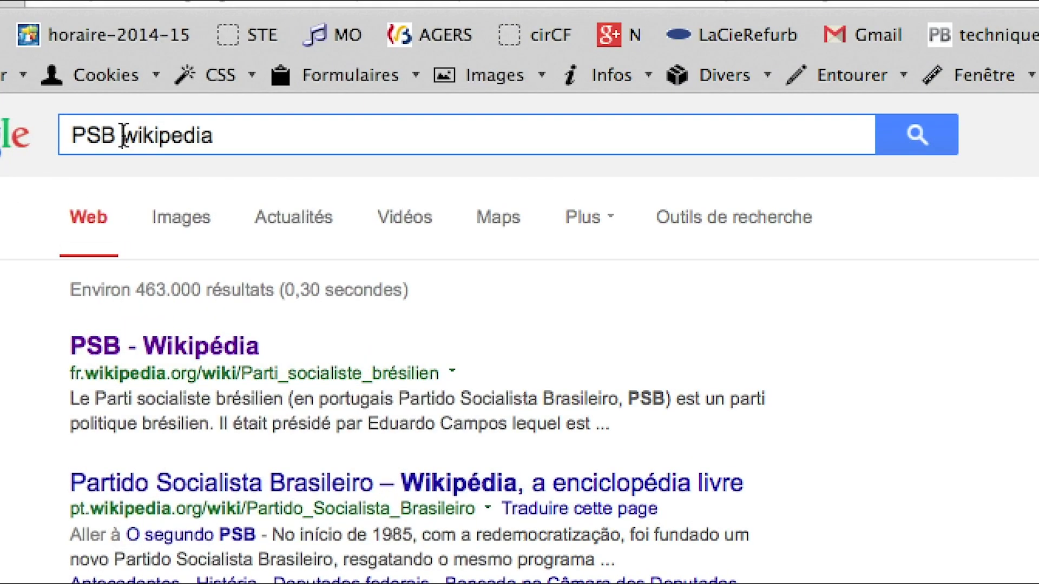
{"action": "type", "text": "p"}
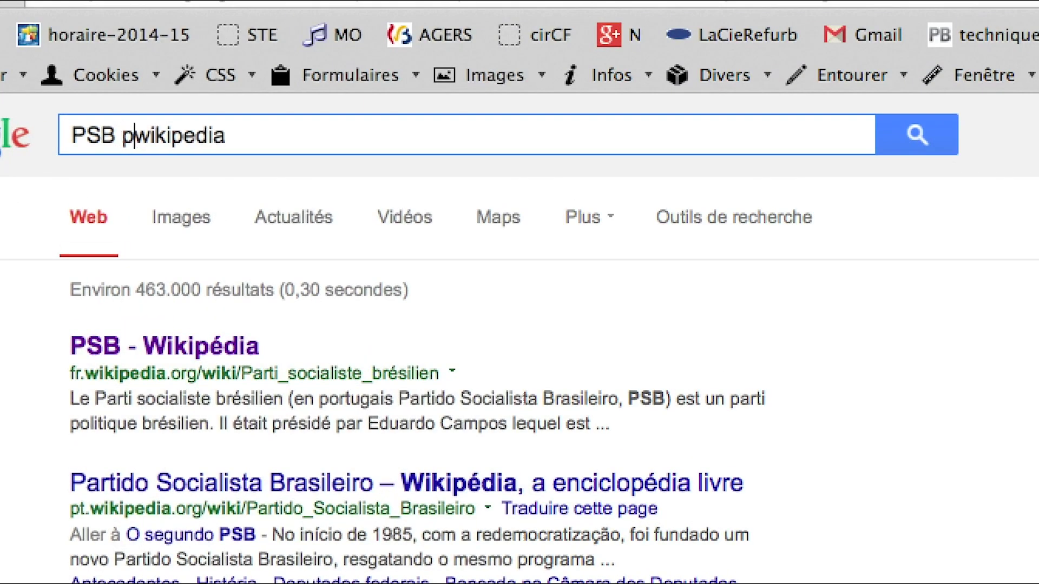
{"action": "type", "text": "hotoshop"}
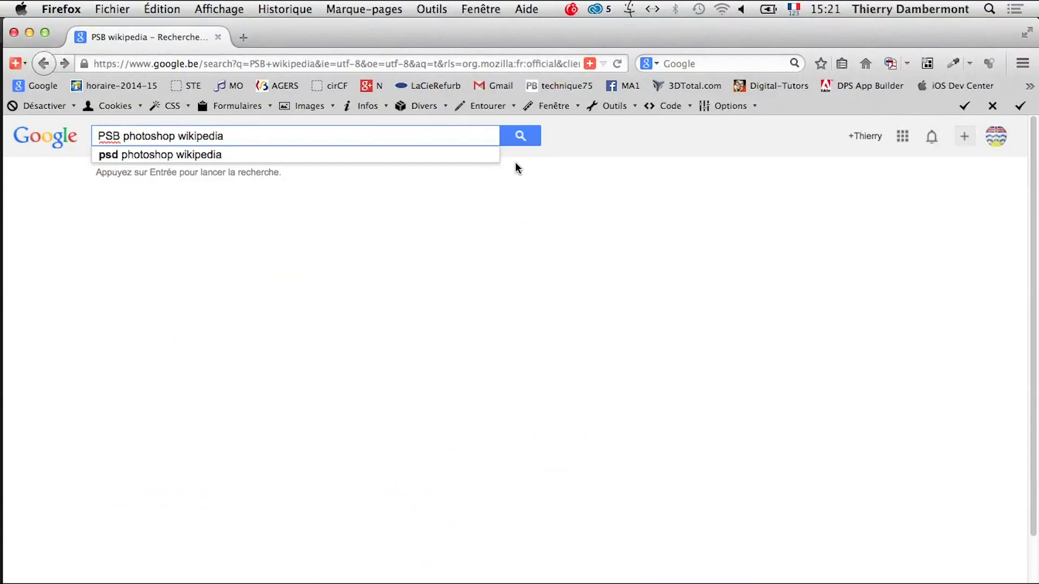
{"action": "left_click", "coordinate": [520, 136]}
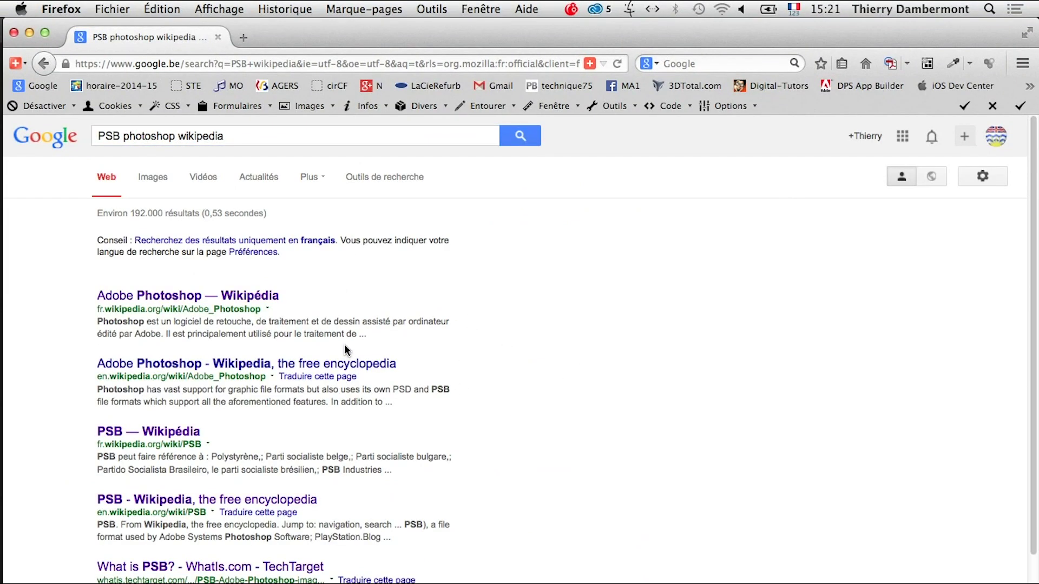
{"action": "left_click", "coordinate": [179, 297]}
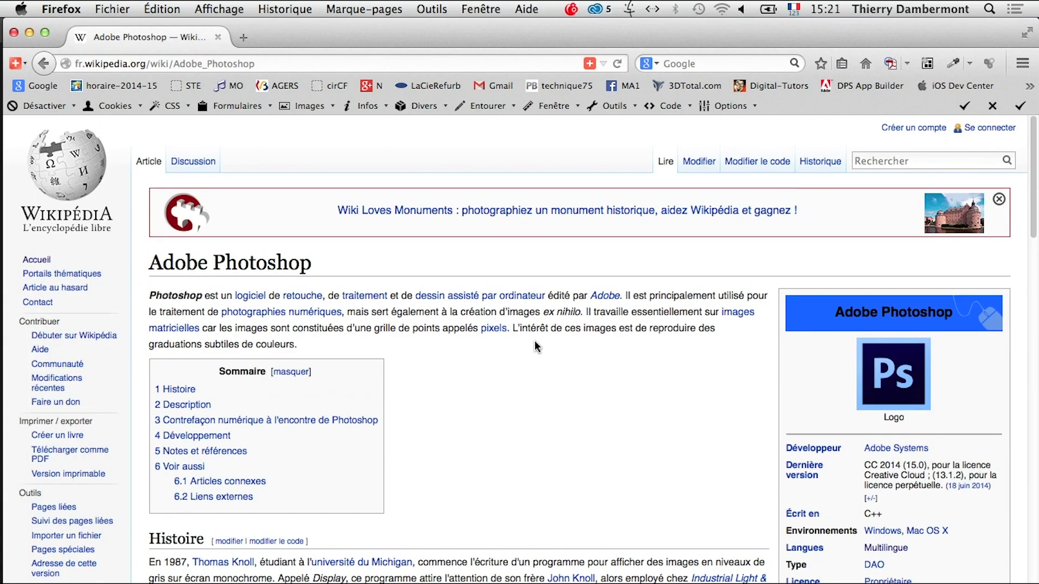
{"action": "scroll", "coordinate": [464, 211], "scroll_direction": "down", "scroll_amount": 5}
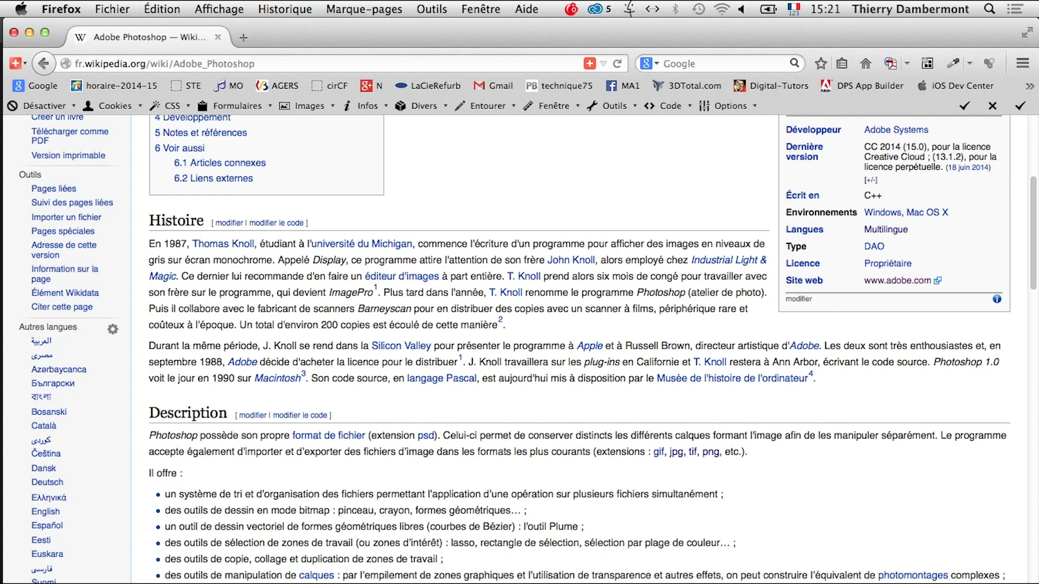
{"action": "scroll", "coordinate": [394, 561], "scroll_direction": "up", "scroll_amount": 6}
{"action": "left_click", "coordinate": [51, 64]}
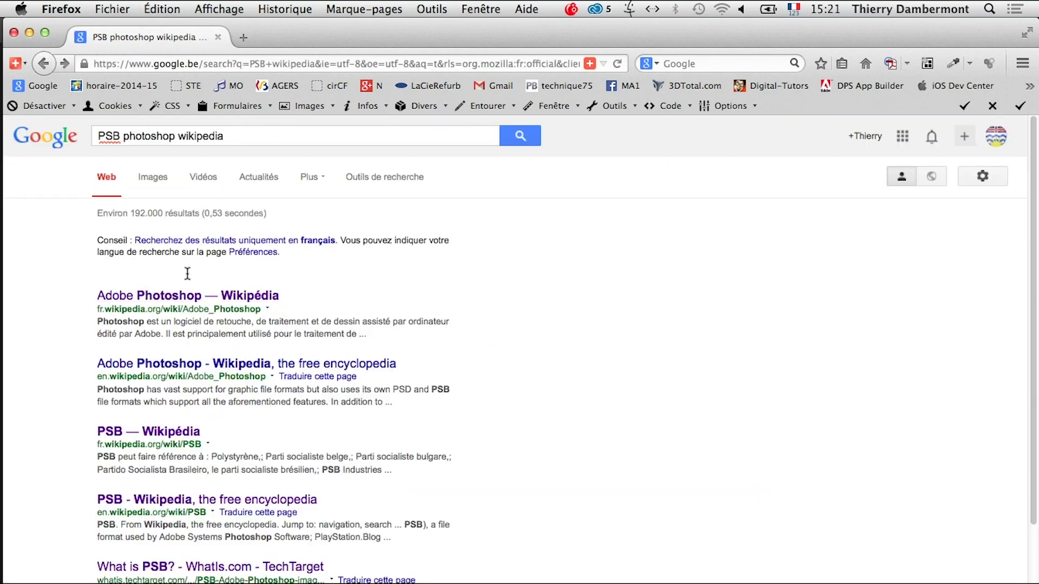
{"action": "left_click", "coordinate": [182, 435]}
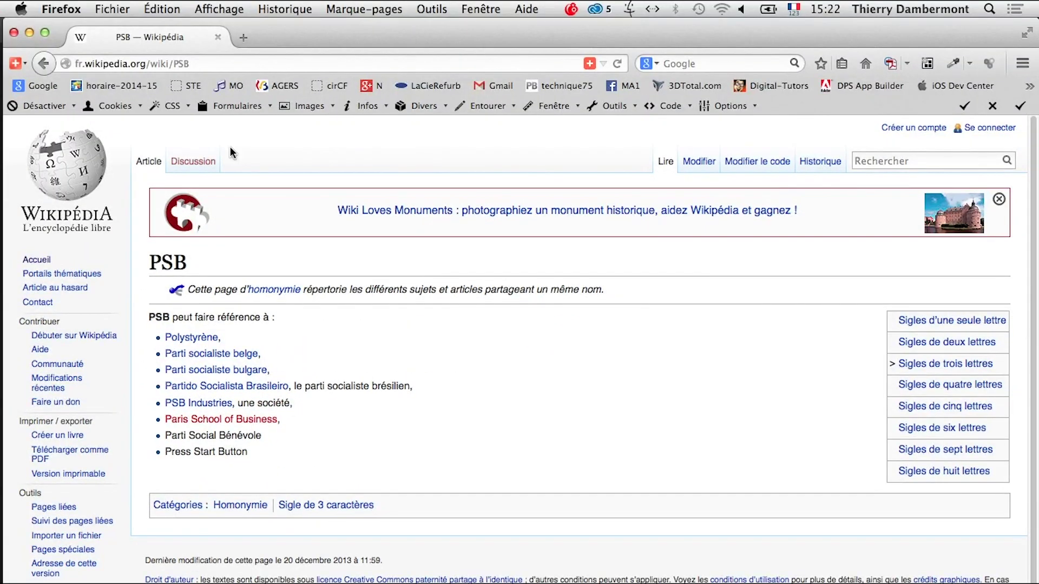
{"action": "left_click", "coordinate": [44, 63]}
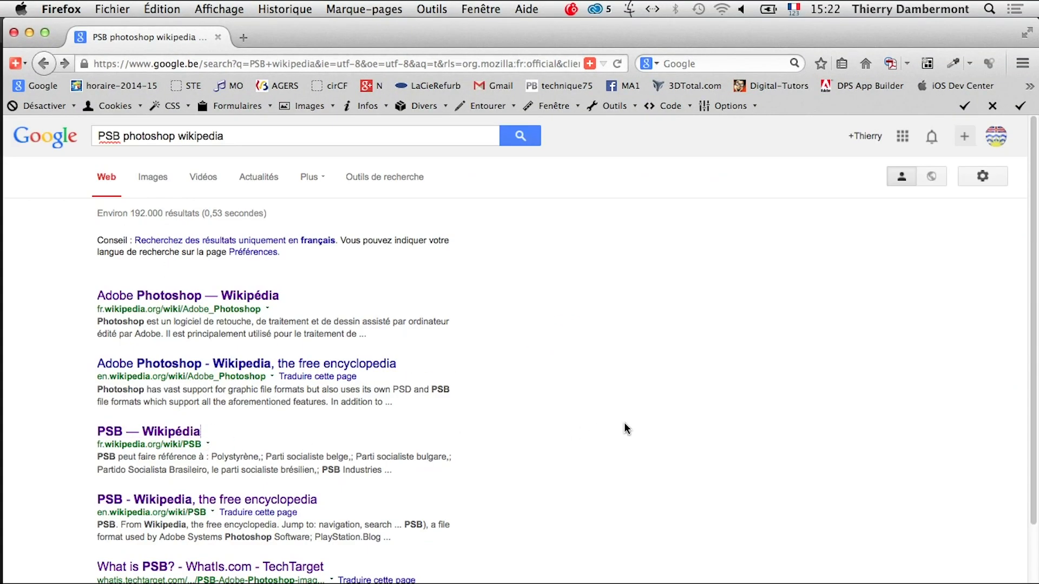
{"action": "scroll", "coordinate": [622, 429], "scroll_direction": "down", "scroll_amount": 5}
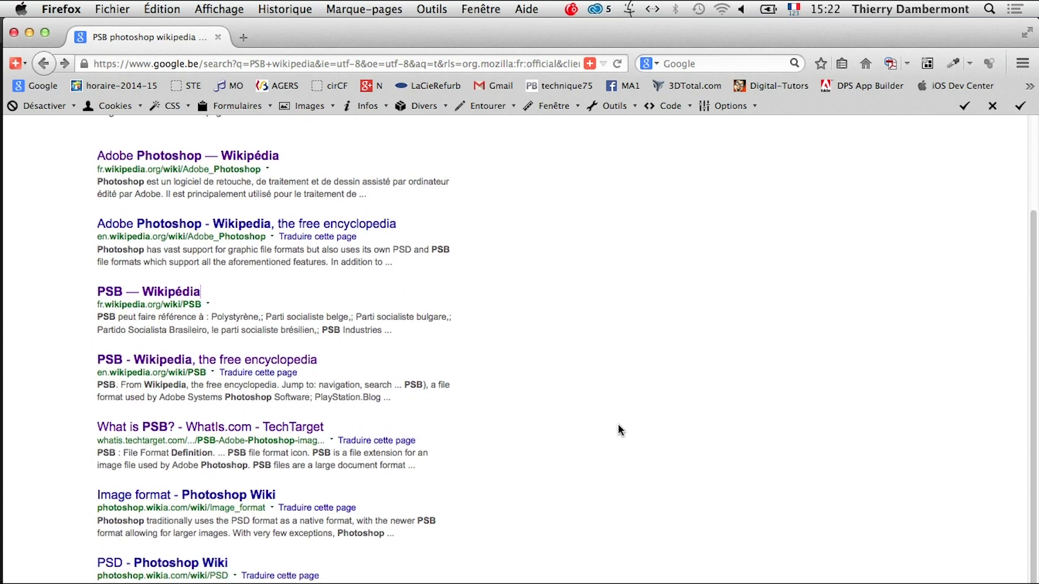
{"action": "scroll", "coordinate": [620, 430], "scroll_direction": "up", "scroll_amount": 5}
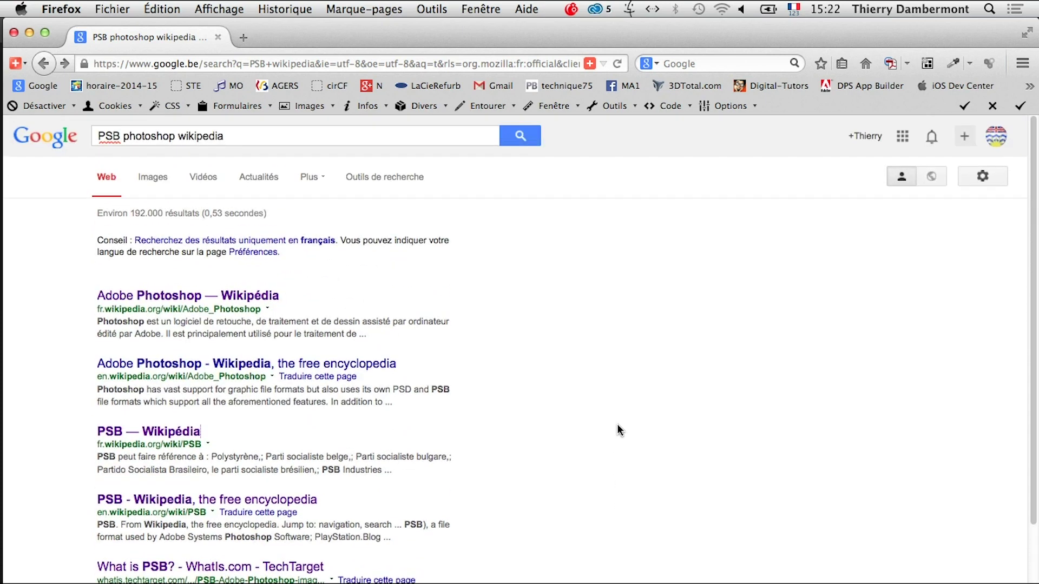
Step: Browse the Photoshop article's psd format and Format de fichier graphique pages, then open the English PSB page
{"action": "left_click", "coordinate": [222, 298]}
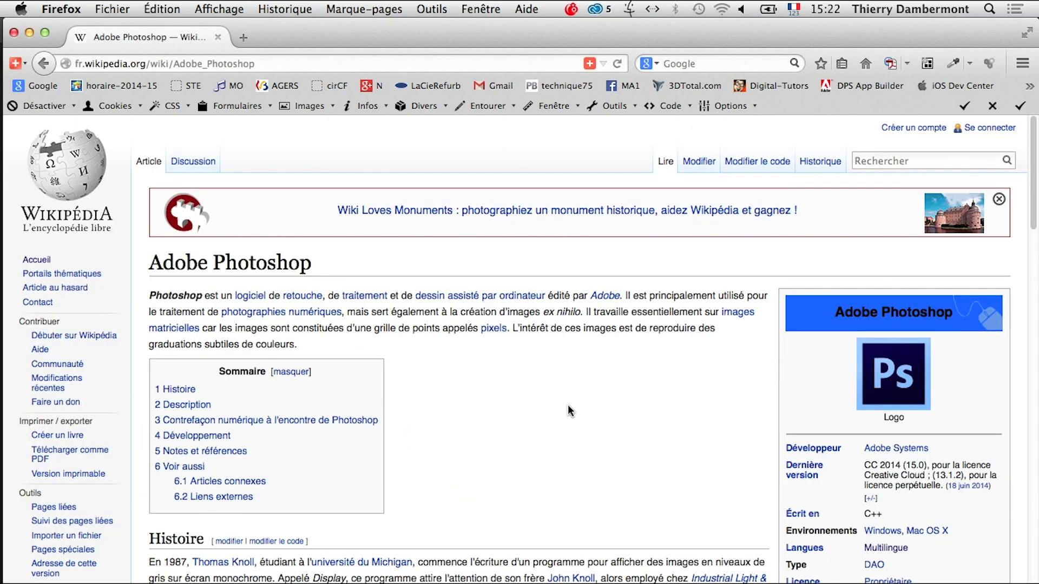
{"action": "scroll", "coordinate": [562, 404], "scroll_direction": "down", "scroll_amount": 6}
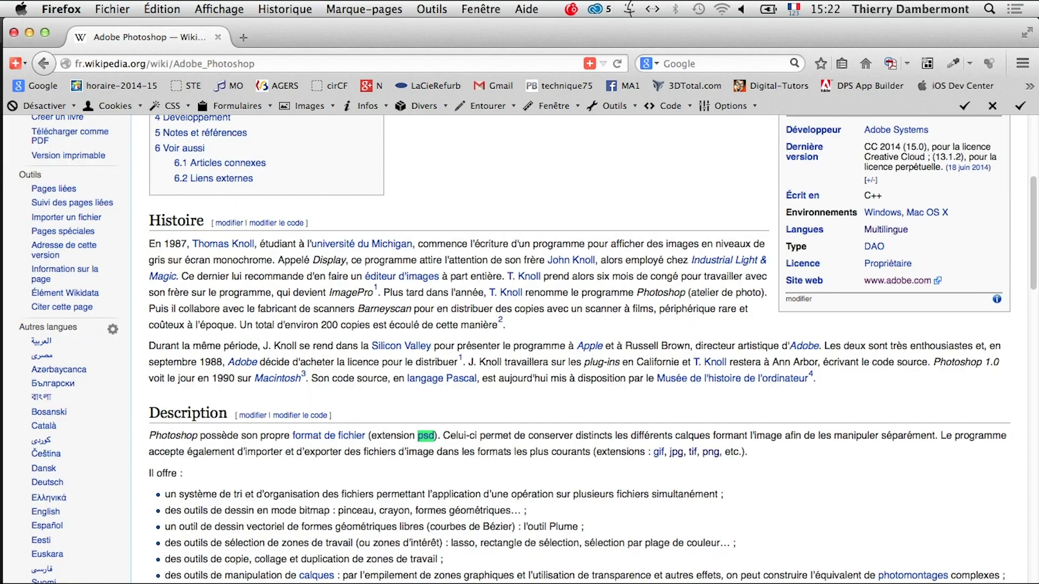
{"action": "left_click", "coordinate": [425, 437]}
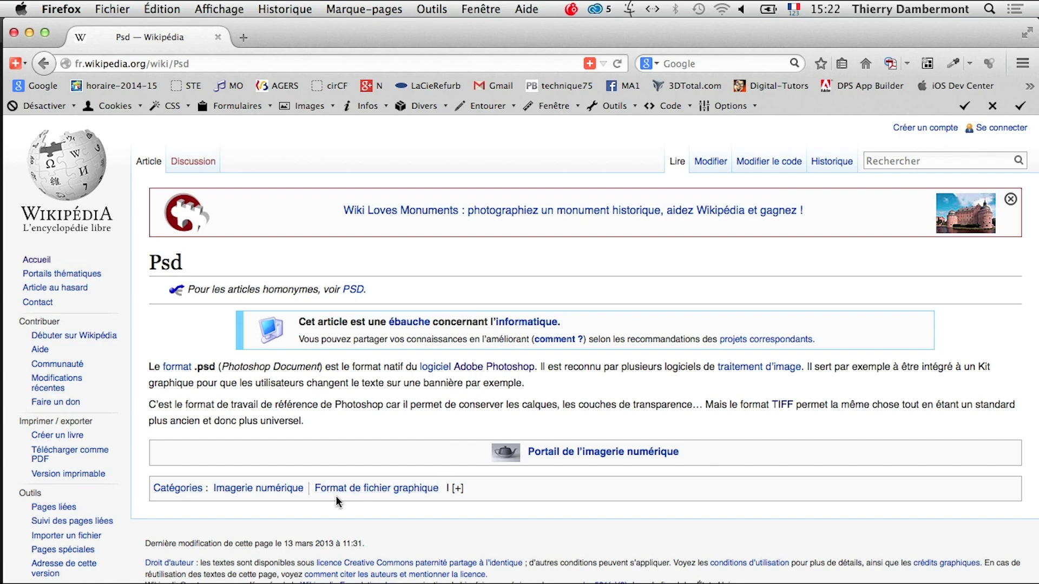
{"action": "left_click", "coordinate": [349, 489]}
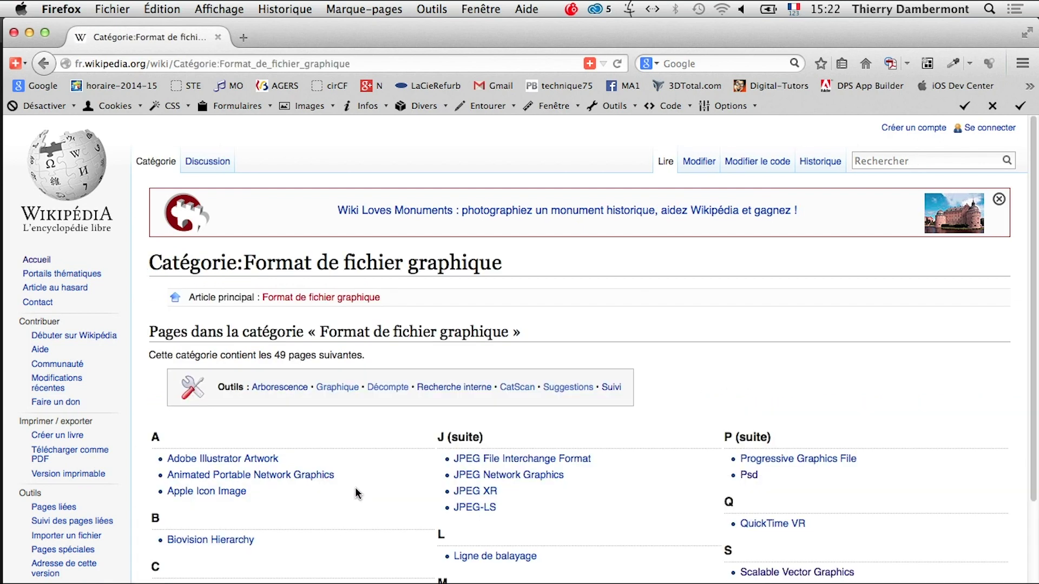
{"action": "scroll", "coordinate": [352, 491], "scroll_direction": "down", "scroll_amount": 3}
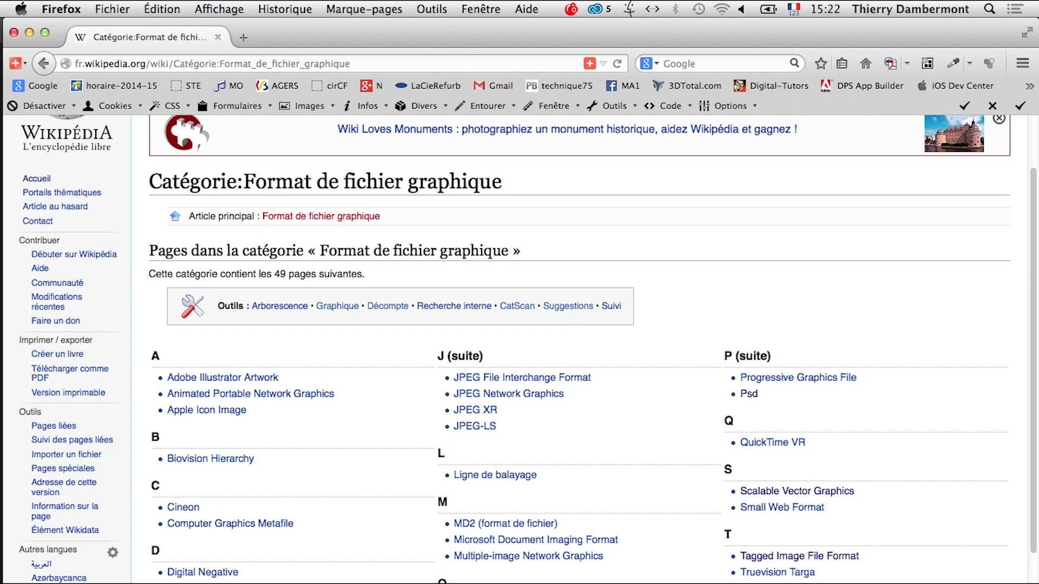
{"action": "left_click", "coordinate": [46, 66]}
{"action": "left_click", "coordinate": [46, 66]}
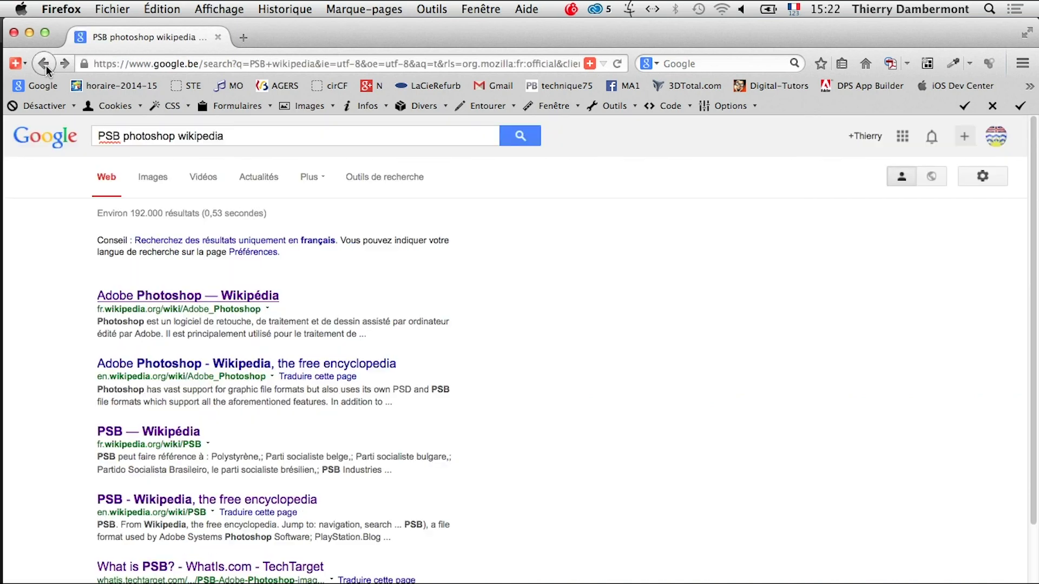
{"action": "scroll", "coordinate": [567, 424], "scroll_direction": "down", "scroll_amount": 2}
{"action": "scroll", "coordinate": [582, 437], "scroll_direction": "down", "scroll_amount": 3}
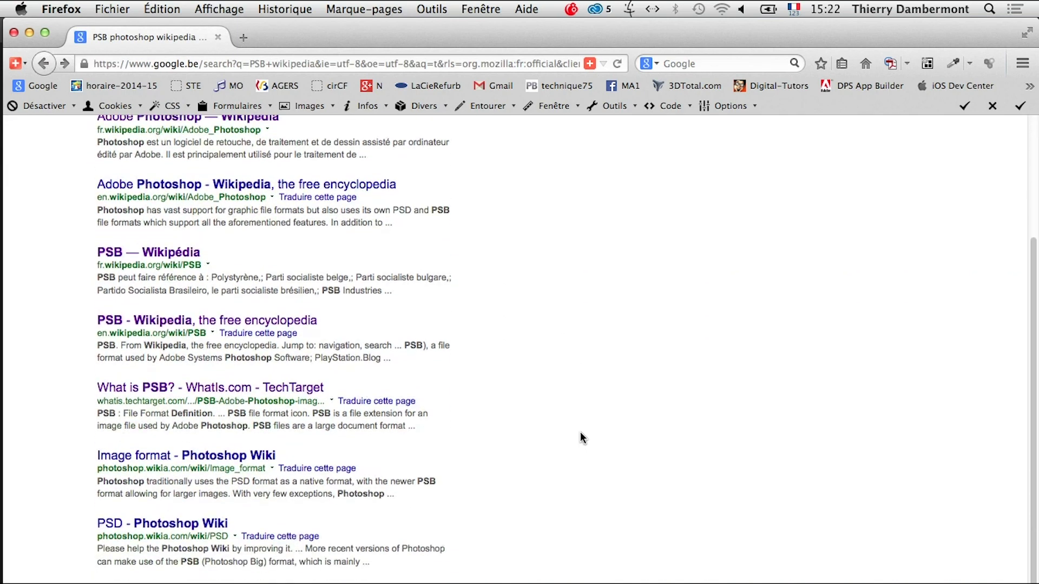
{"action": "scroll", "coordinate": [582, 432], "scroll_direction": "down", "scroll_amount": 1}
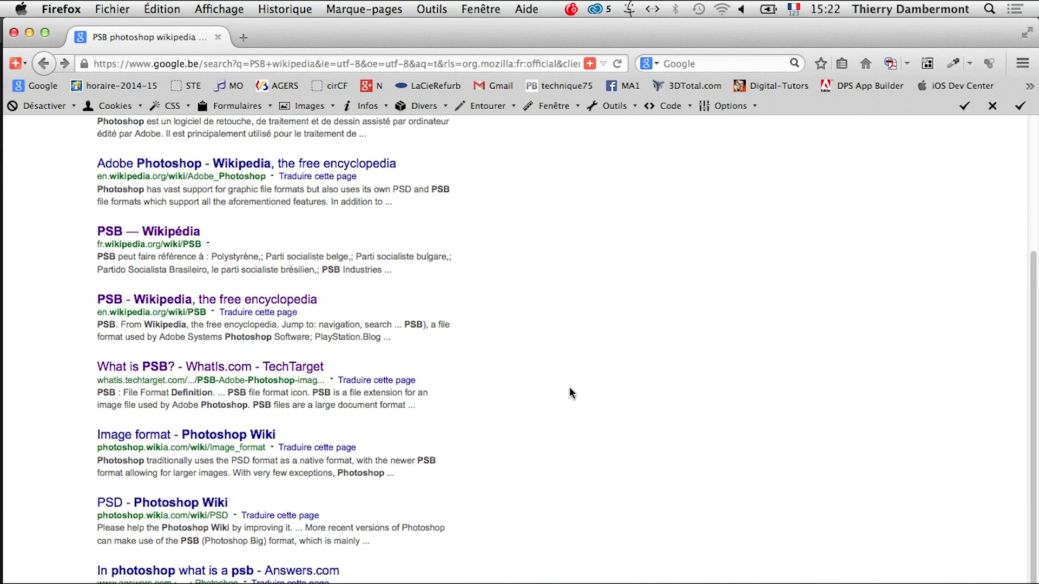
{"action": "left_click", "coordinate": [295, 302]}
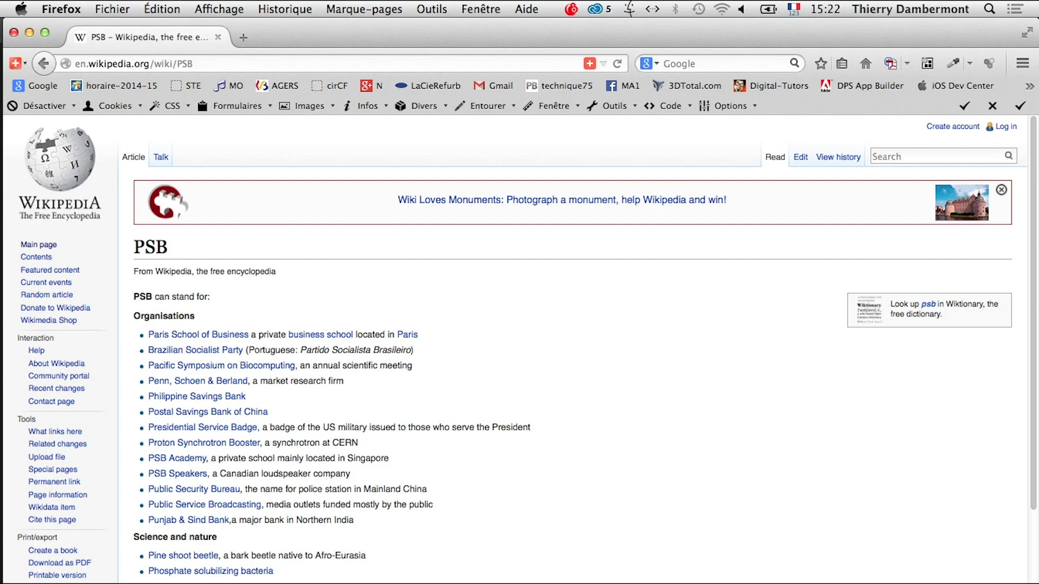
{"action": "scroll", "coordinate": [164, 332], "scroll_direction": "down", "scroll_amount": 7}
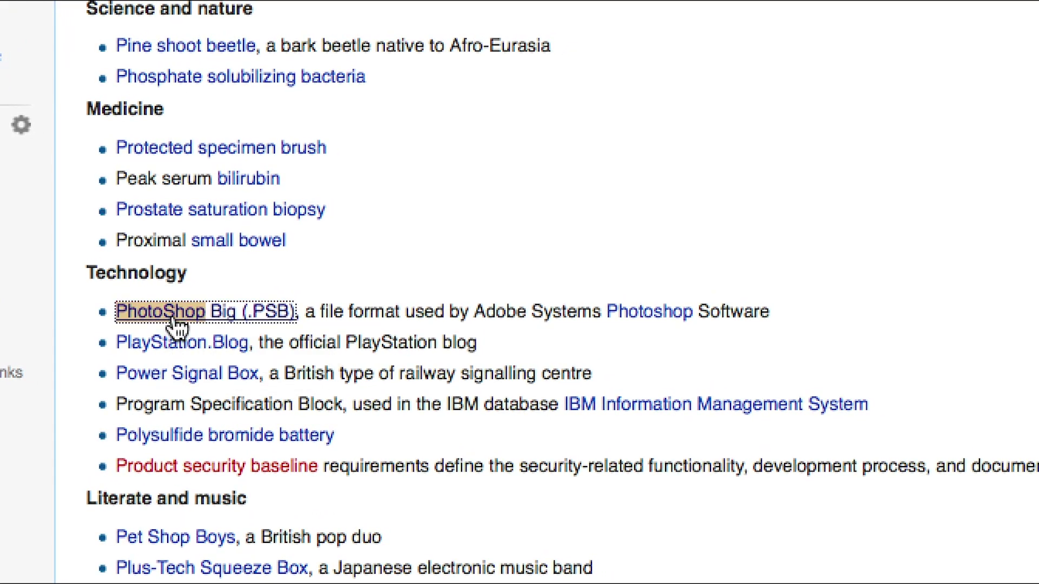
{"action": "left_click", "coordinate": [172, 322]}
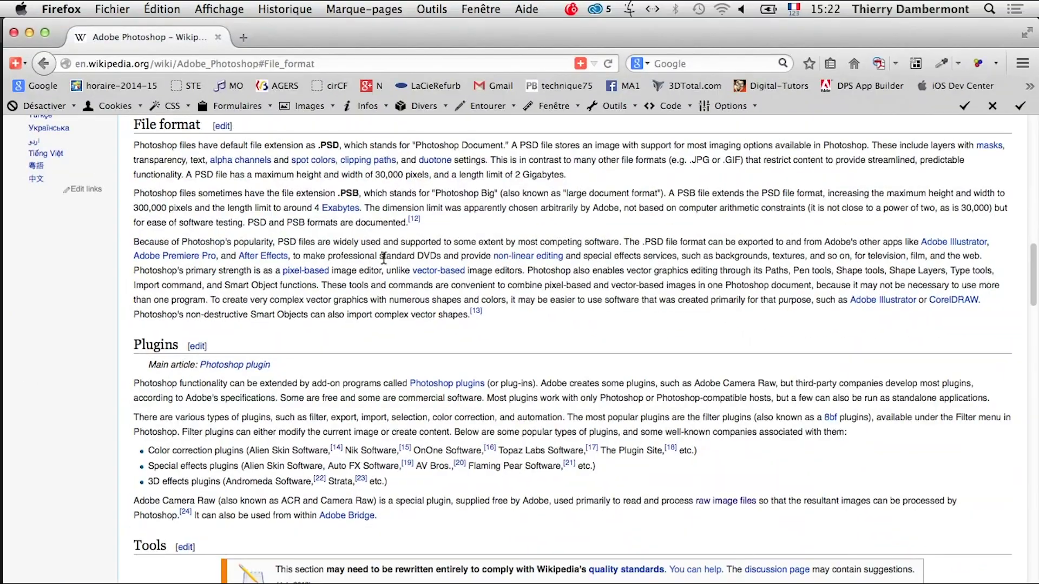
{"action": "scroll", "coordinate": [436, 266], "scroll_direction": "up", "scroll_amount": 5}
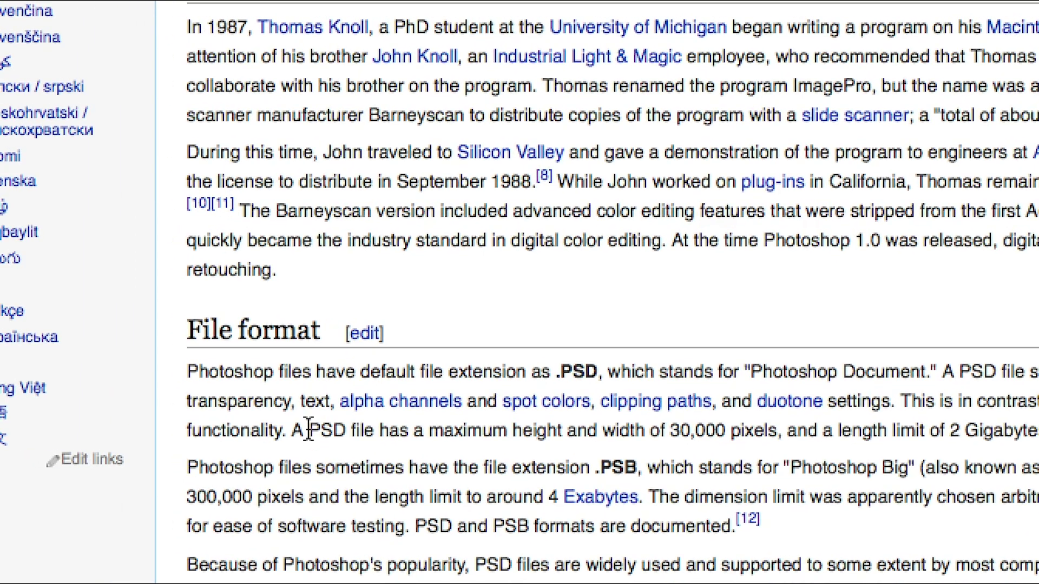
{"action": "double_click", "coordinate": [303, 426]}
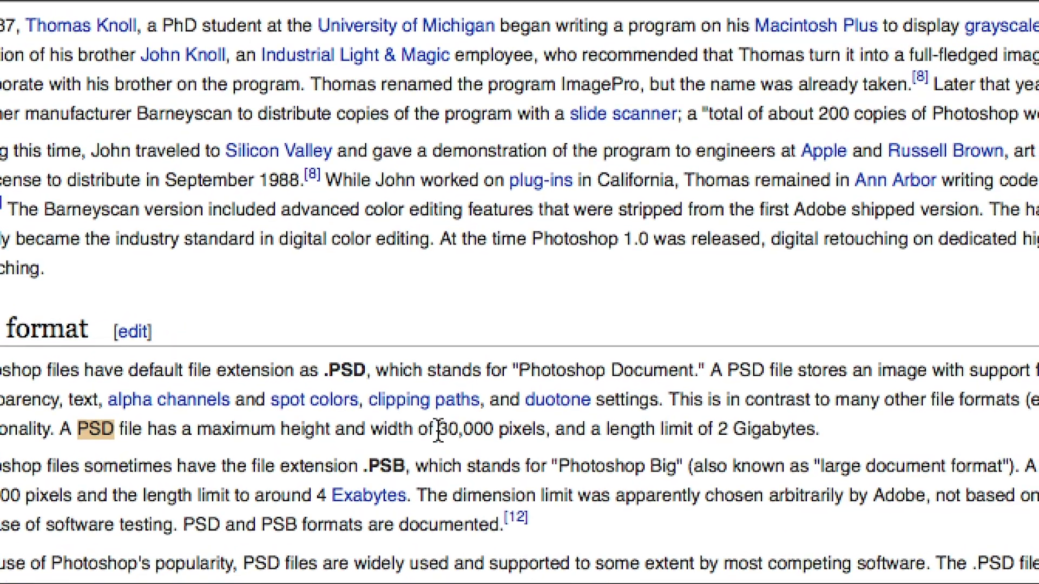
{"action": "left_click_drag", "start_coordinate": [640, 424], "coordinate": [679, 425]}
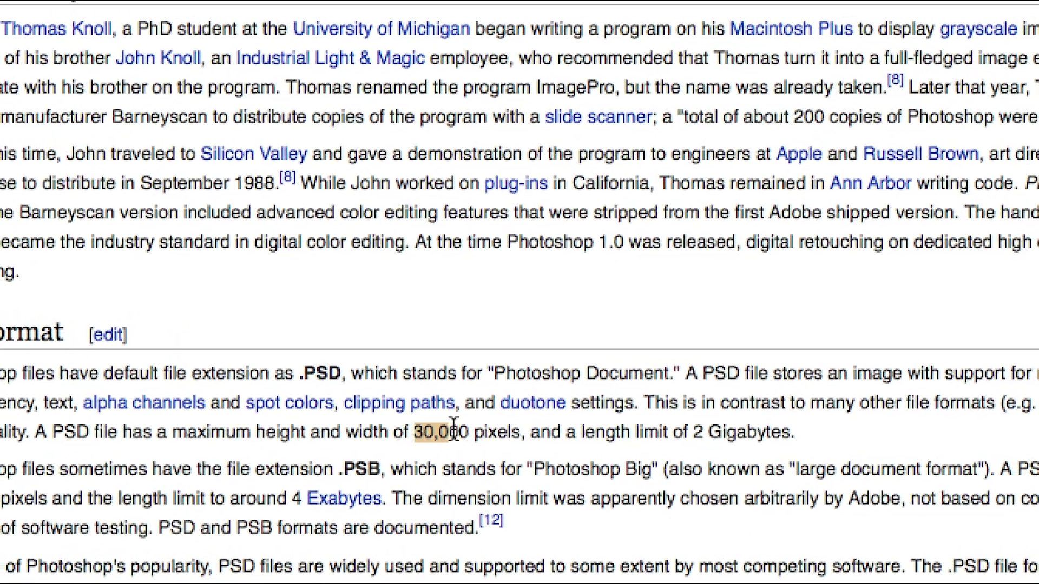
{"action": "left_click_drag", "start_coordinate": [453, 431], "coordinate": [484, 431]}
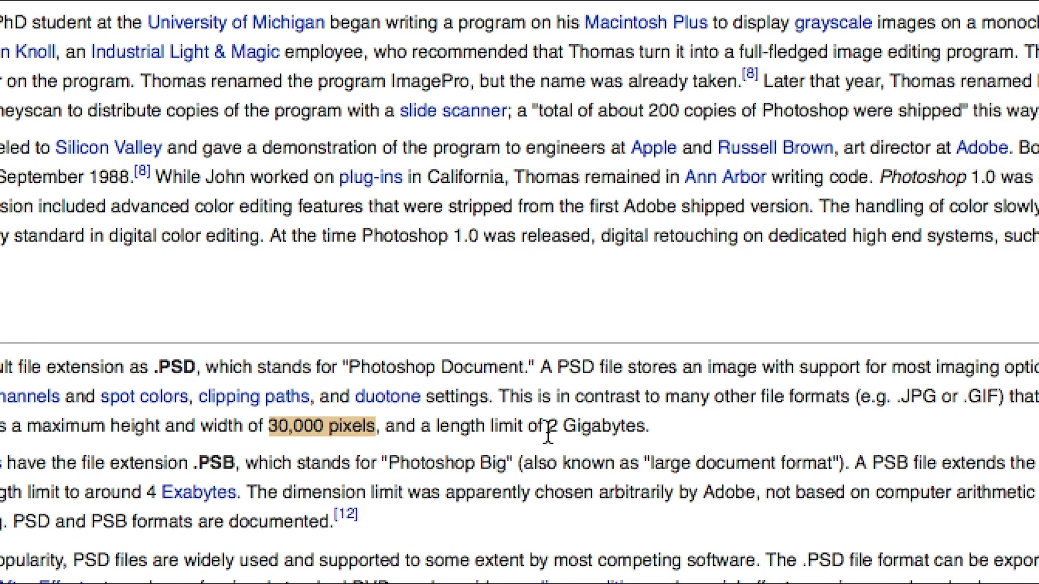
{"action": "left_click", "coordinate": [549, 431]}
{"action": "left_click_drag", "start_coordinate": [549, 432], "coordinate": [646, 427]}
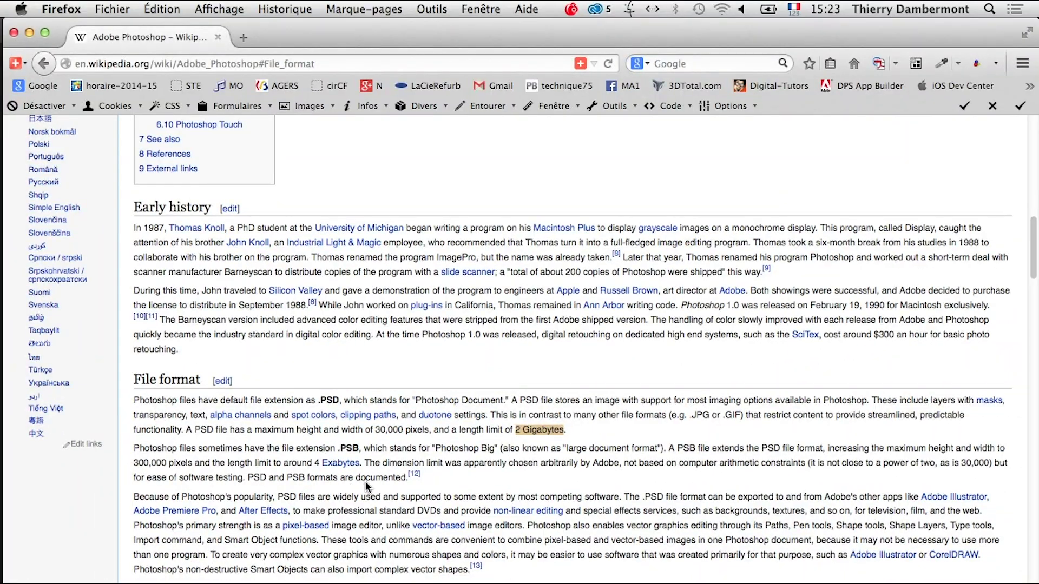
{"action": "scroll", "coordinate": [366, 486], "scroll_direction": "down", "scroll_amount": 1}
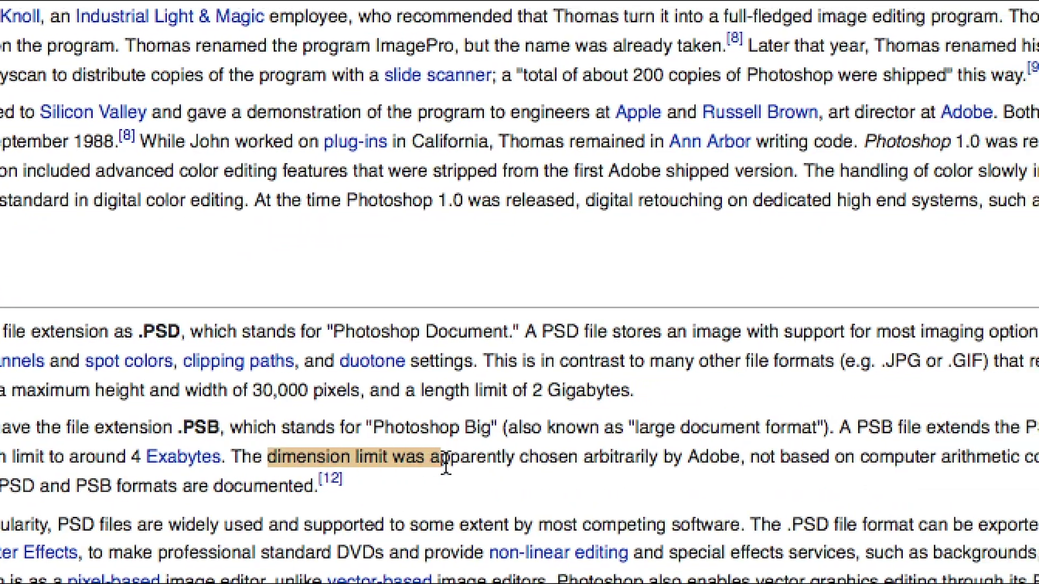
{"action": "left_click_drag", "start_coordinate": [382, 460], "coordinate": [698, 459]}
{"action": "left_click_drag", "start_coordinate": [494, 462], "coordinate": [595, 462]}
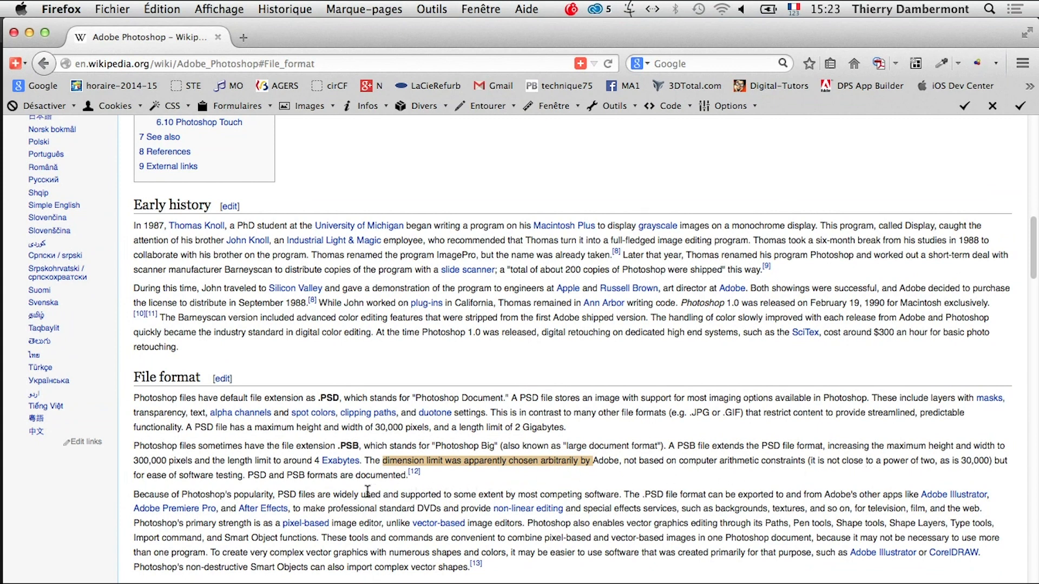
{"action": "left_click", "coordinate": [304, 464]}
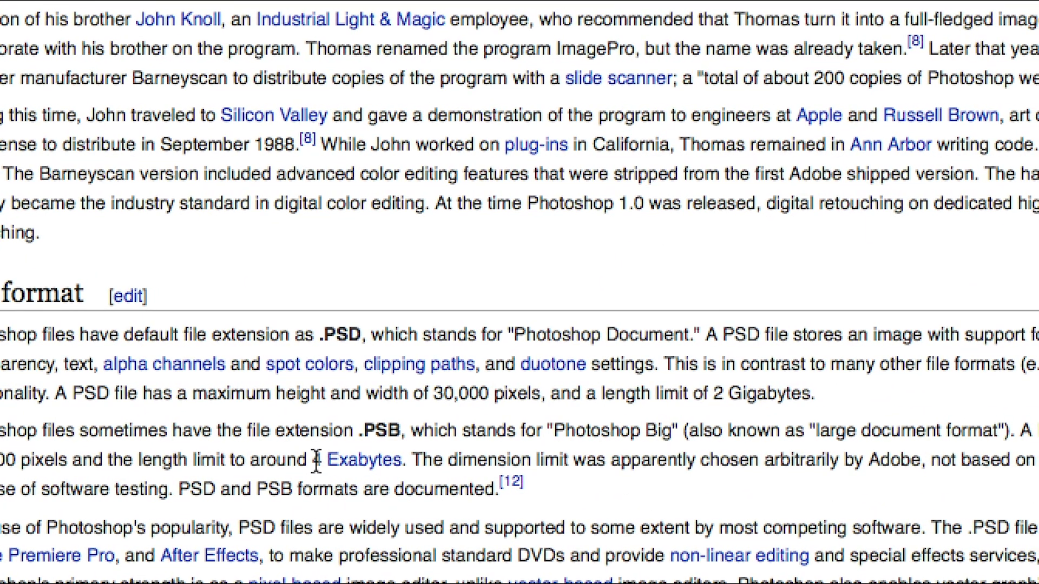
{"action": "left_click_drag", "start_coordinate": [325, 459], "coordinate": [385, 462]}
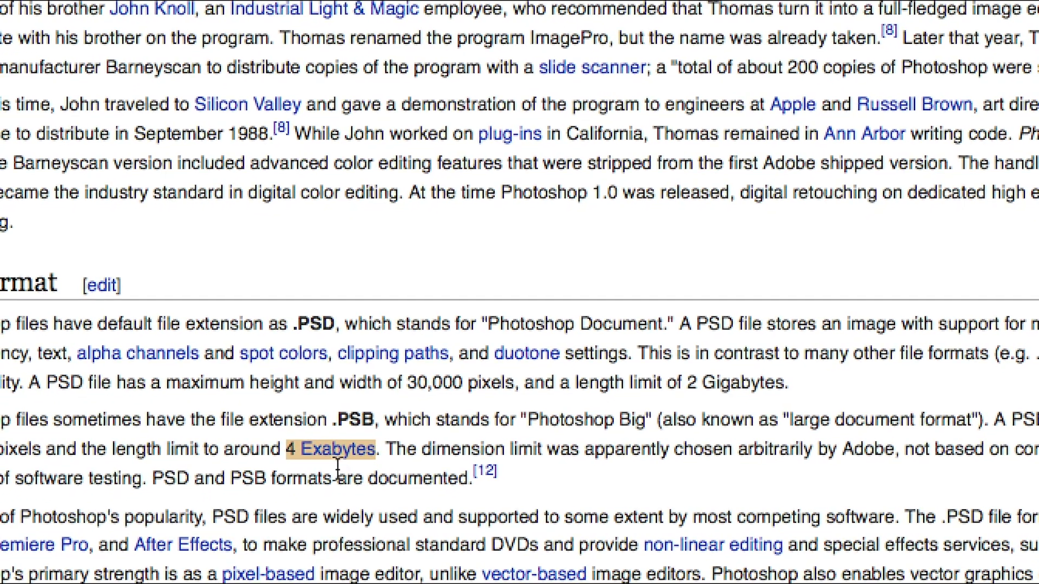
{"action": "left_click", "coordinate": [335, 469]}
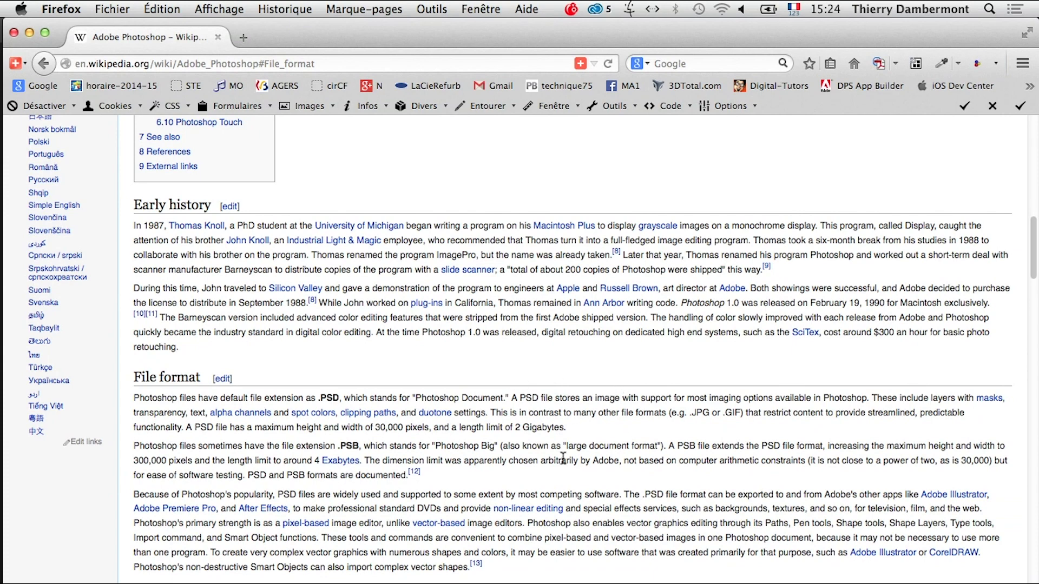
Step: Glance at the micro-cars composite in Photoshop, then return to the Wikipedia Photoshop page
{"action": "key", "text": "super+Tab"}
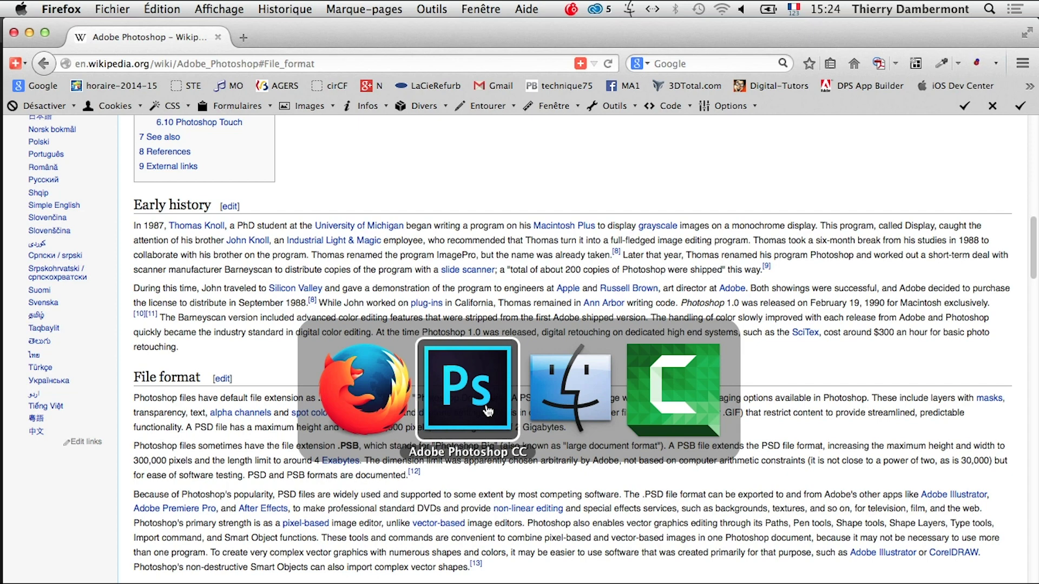
{"action": "left_click", "coordinate": [488, 412]}
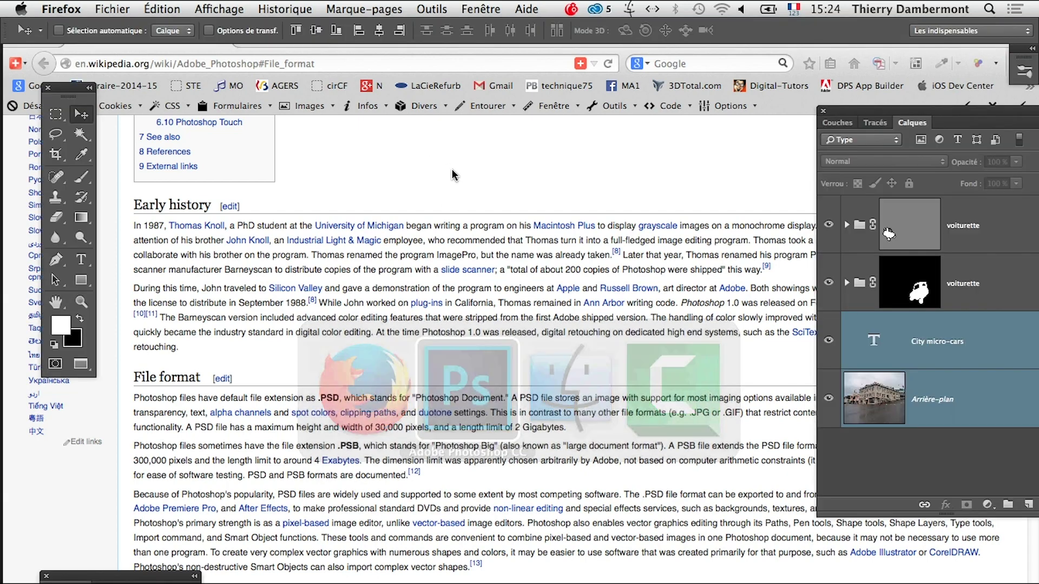
{"action": "key", "text": "super+Tab"}
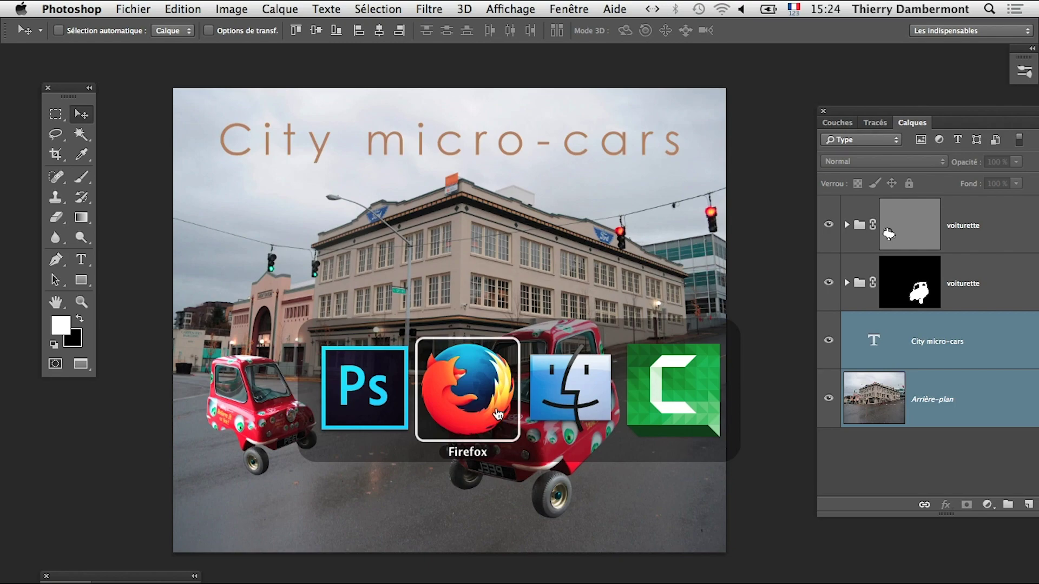
{"action": "left_click", "coordinate": [448, 406]}
{"action": "scroll", "coordinate": [477, 400], "scroll_direction": "up", "scroll_amount": 15}
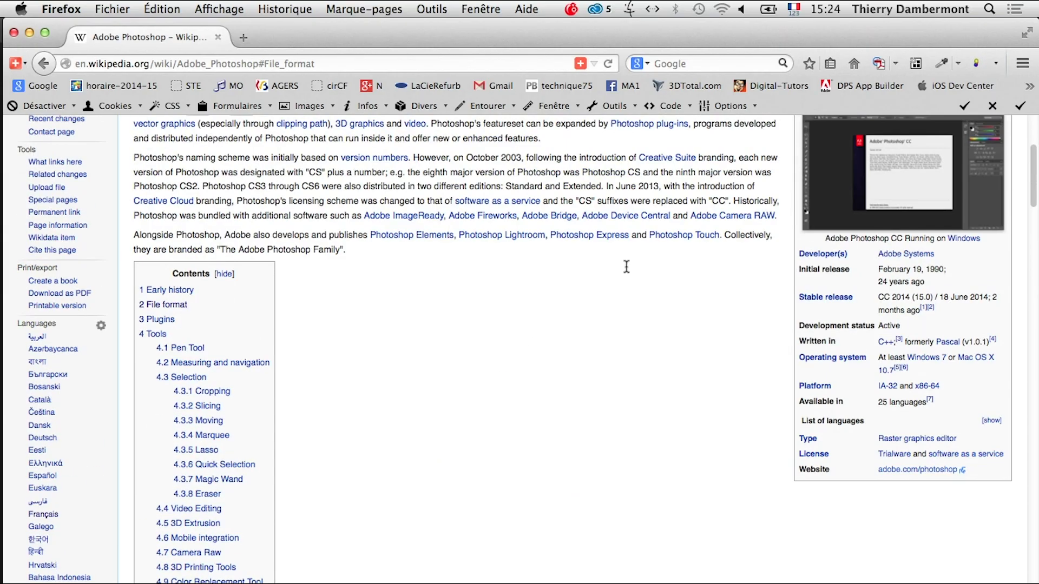
Step: Search Google for 'loi de moore' and enlarge the Wikipedia transistor-count chart, then return to Photoshop
{"action": "left_click", "coordinate": [706, 61]}
{"action": "type", "text": "loi de m"}
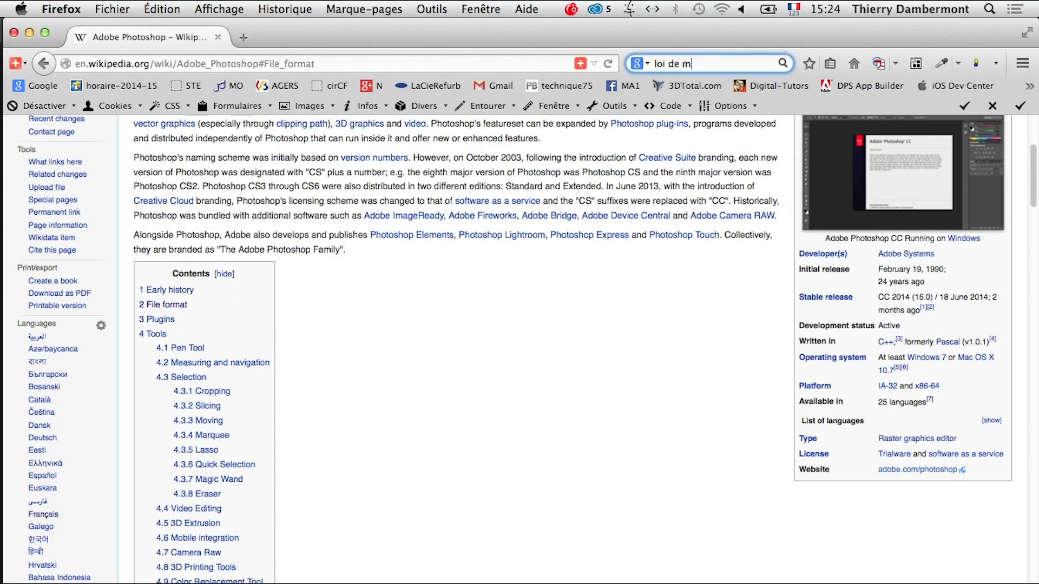
{"action": "type", "text": "oore"}
{"action": "key", "text": "Return"}
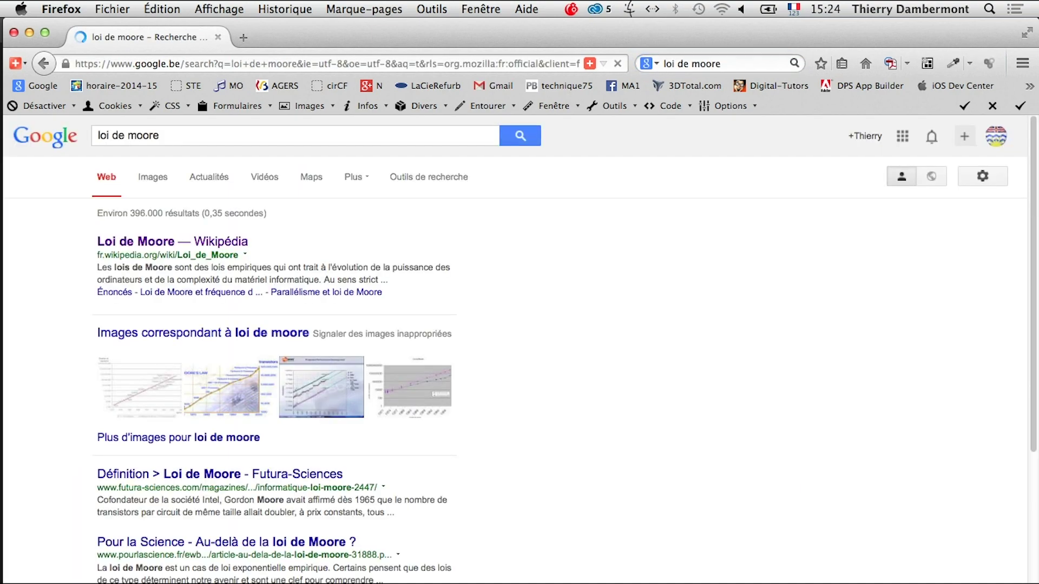
{"action": "left_click", "coordinate": [163, 242]}
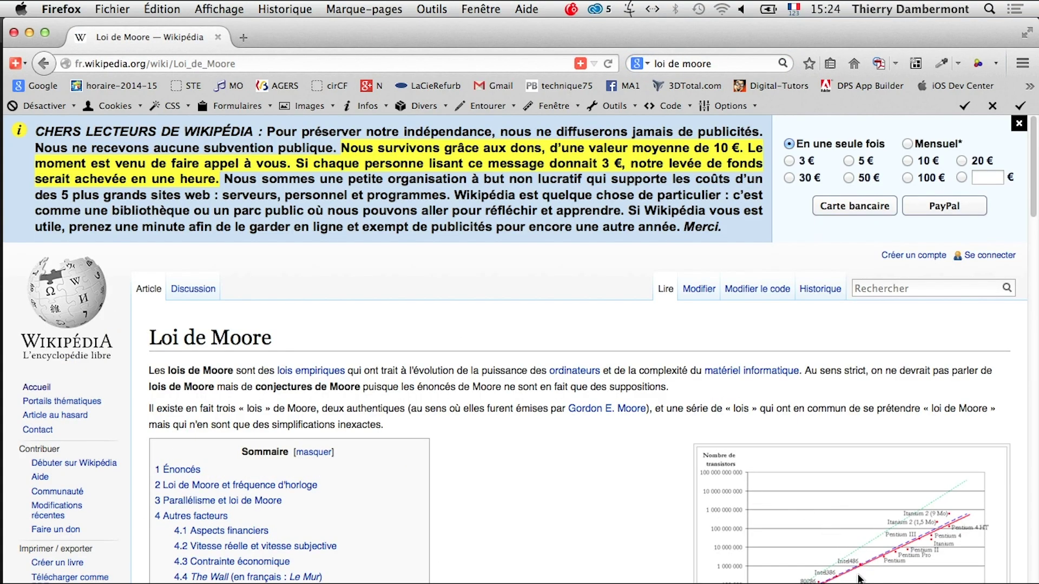
{"action": "left_click", "coordinate": [859, 577]}
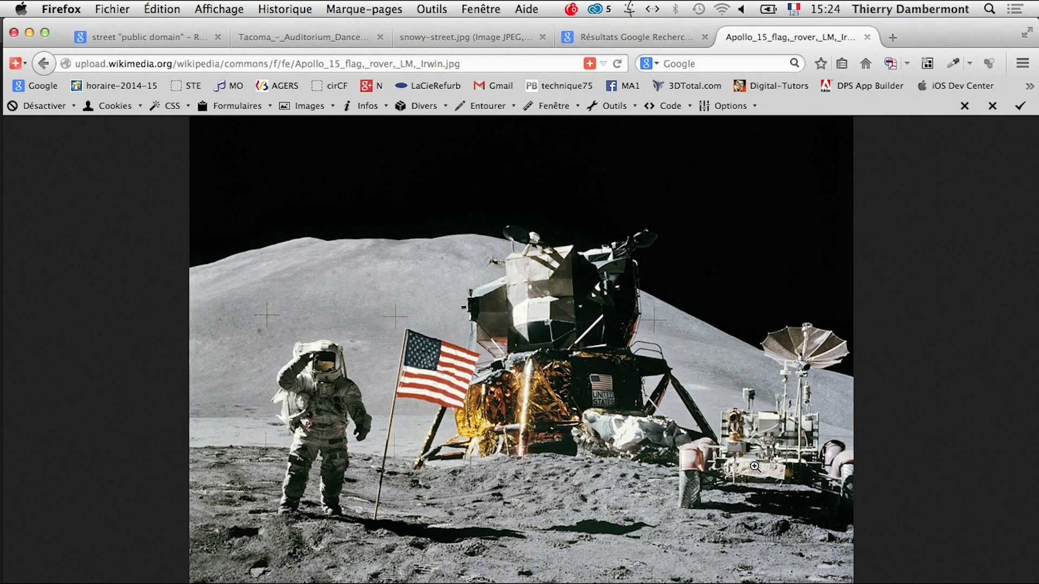
{"action": "key", "text": "super+Tab"}
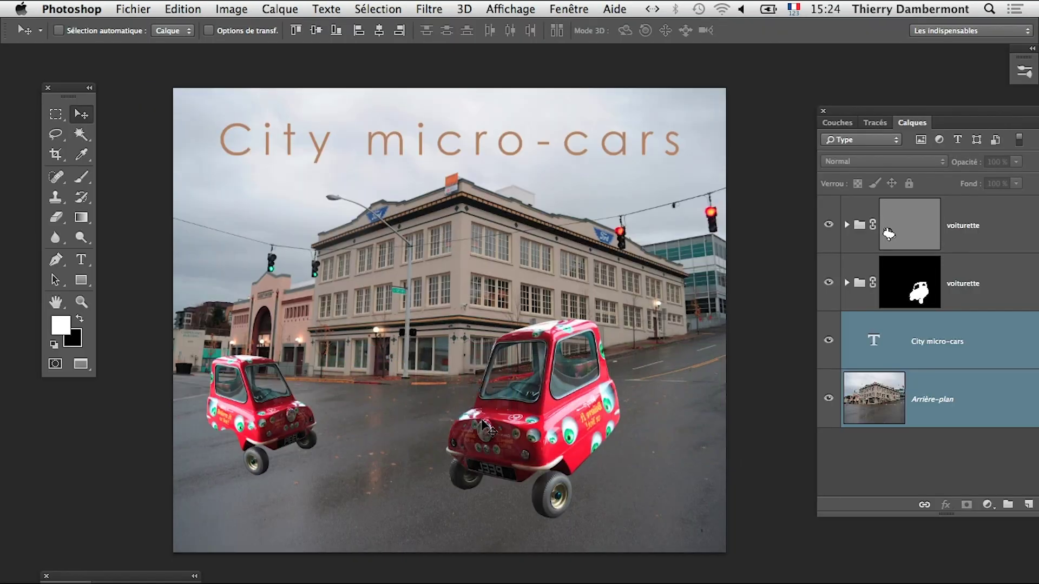
Step: Cycle through Finder and the browser, then open Photoshop's new-document settings
{"action": "key", "text": "super+Tab"}
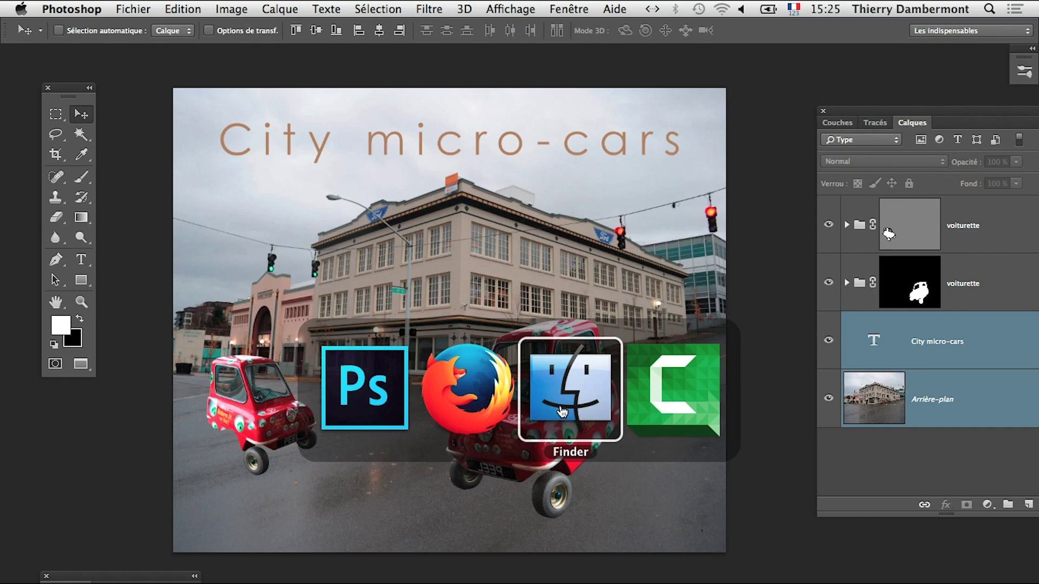
{"action": "left_click", "coordinate": [561, 410]}
{"action": "key", "text": "super+Tab"}
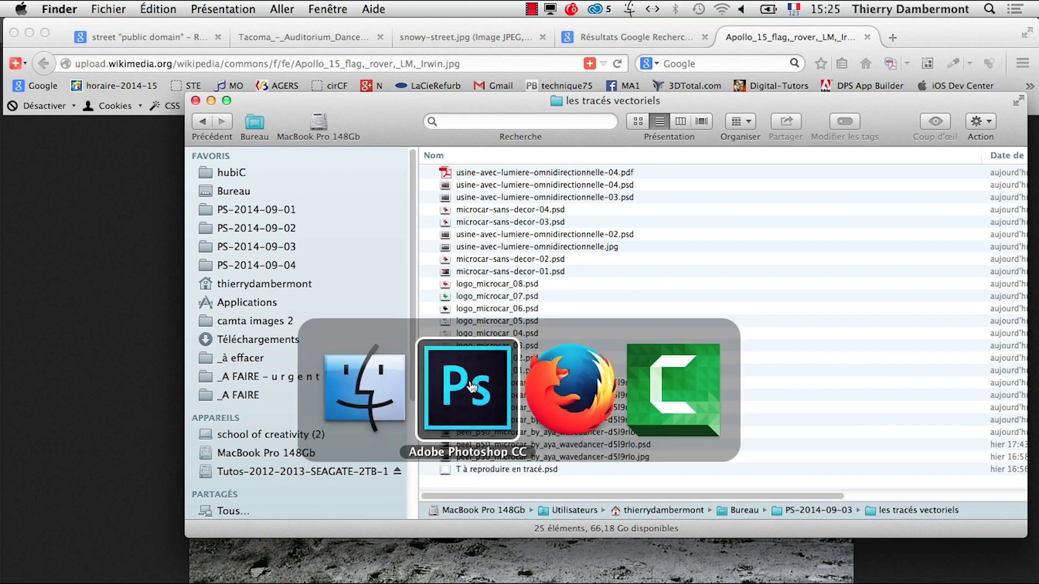
{"action": "key", "text": "super+Tab"}
{"action": "left_click", "coordinate": [112, 9]}
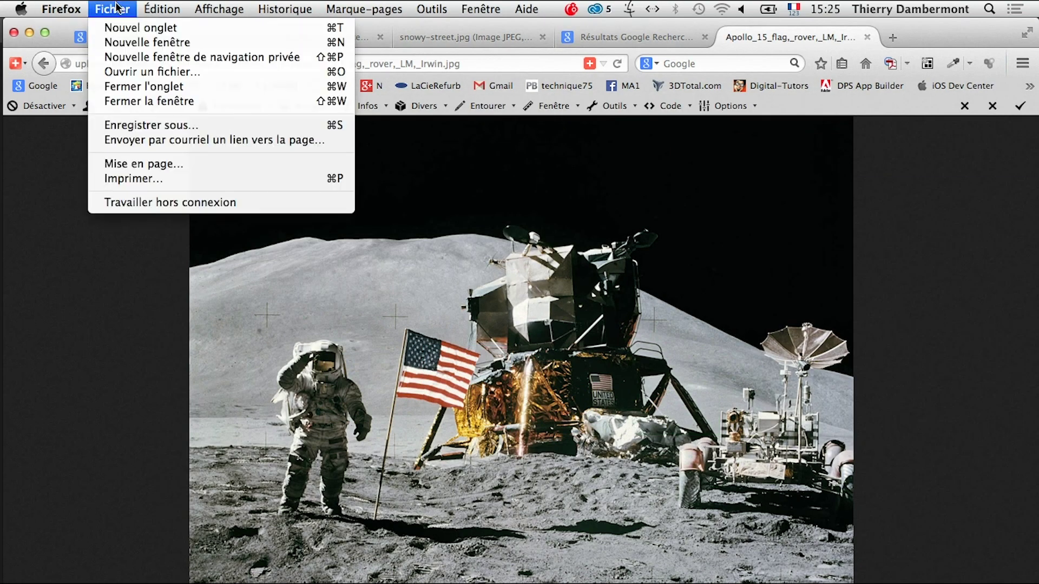
{"action": "key", "text": "super+Tab"}
{"action": "left_click", "coordinate": [529, 356]}
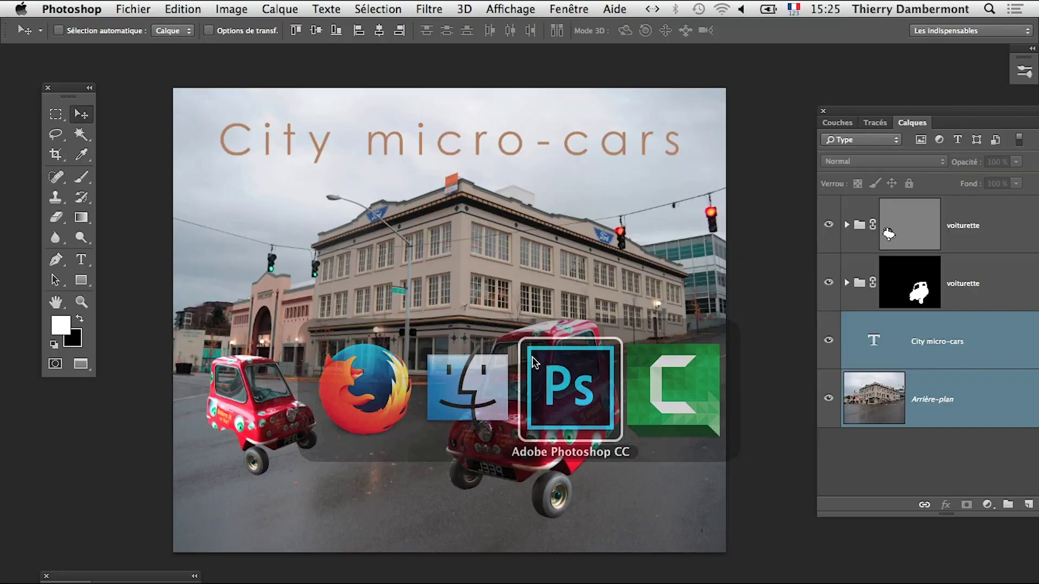
{"action": "left_click", "coordinate": [133, 9]}
{"action": "key", "text": "Escape"}
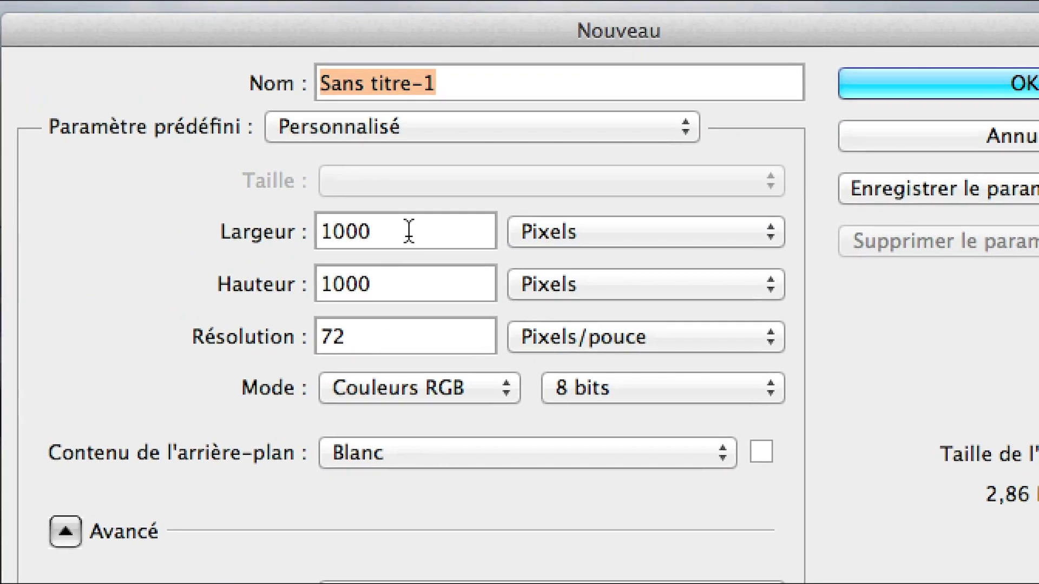
Step: Set the new document's width and height to 300000 pixels, giving a 251,5 Go image size
{"action": "double_click", "coordinate": [409, 231]}
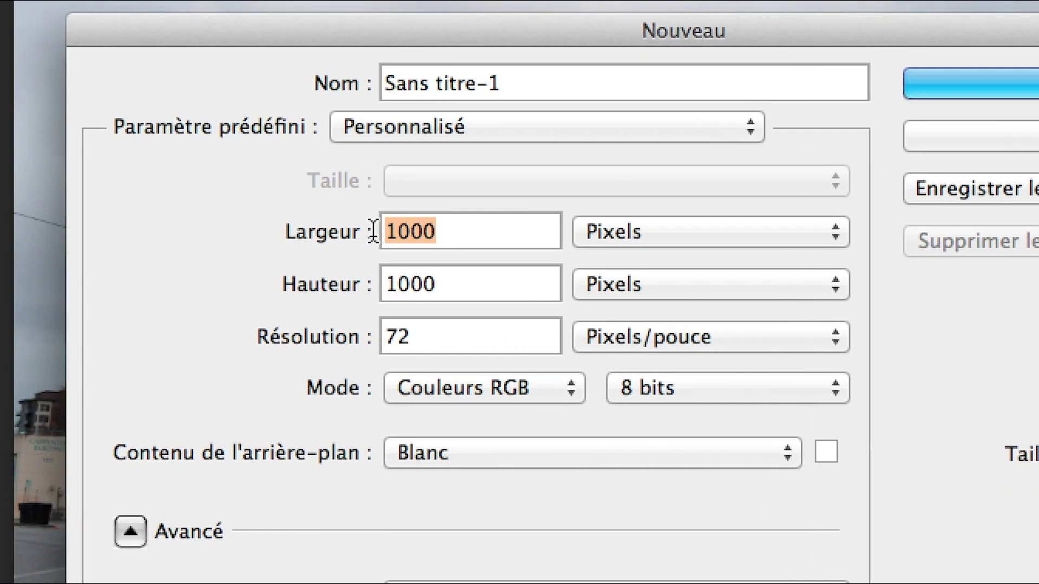
{"action": "type", "text": "30000"}
{"action": "key", "text": "Tab"}
{"action": "type", "text": "3"}
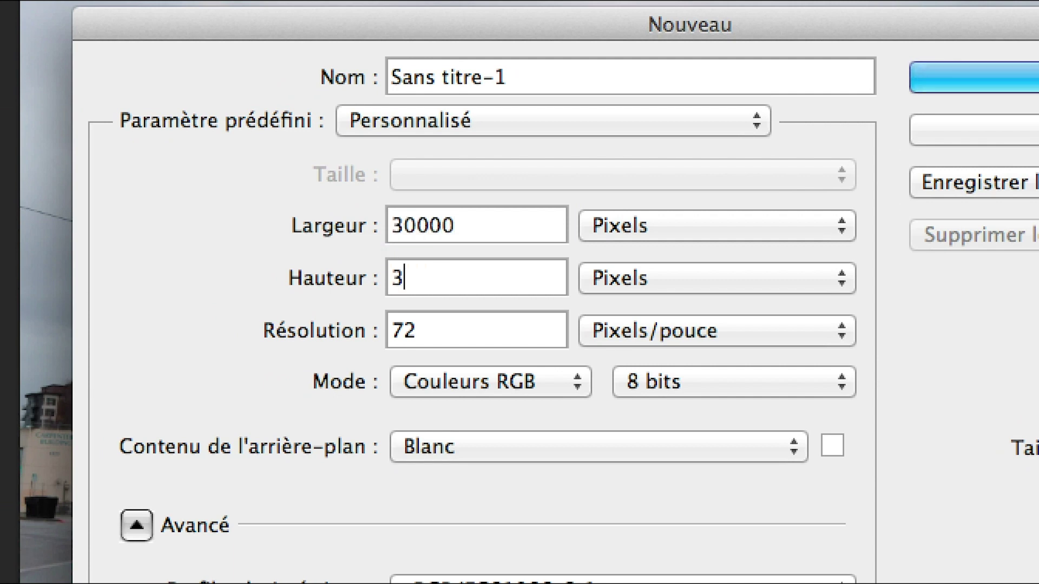
{"action": "type", "text": "0000"}
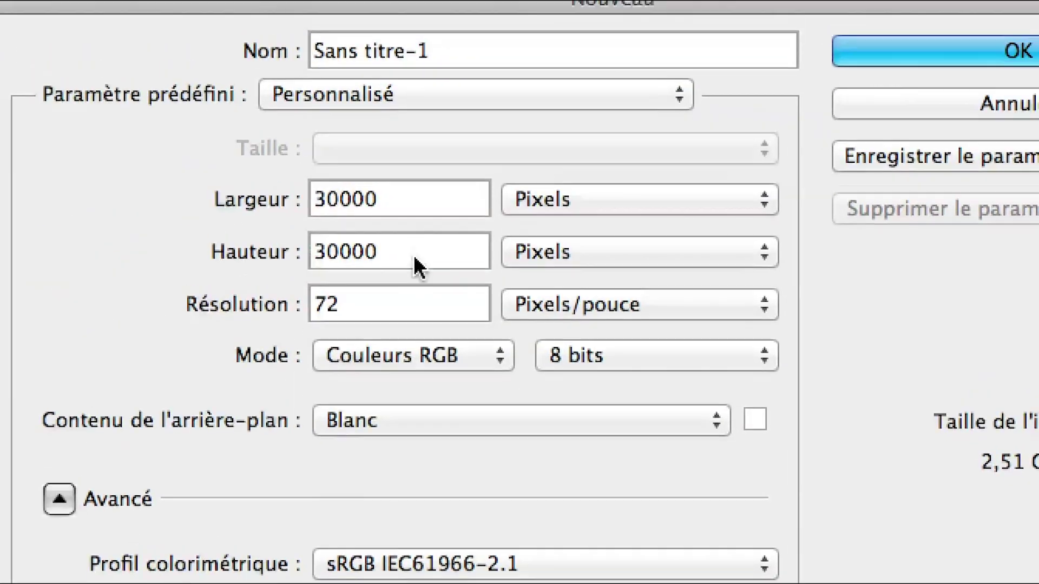
{"action": "left_click", "coordinate": [413, 199]}
{"action": "type", "text": "0"}
{"action": "left_click", "coordinate": [413, 253]}
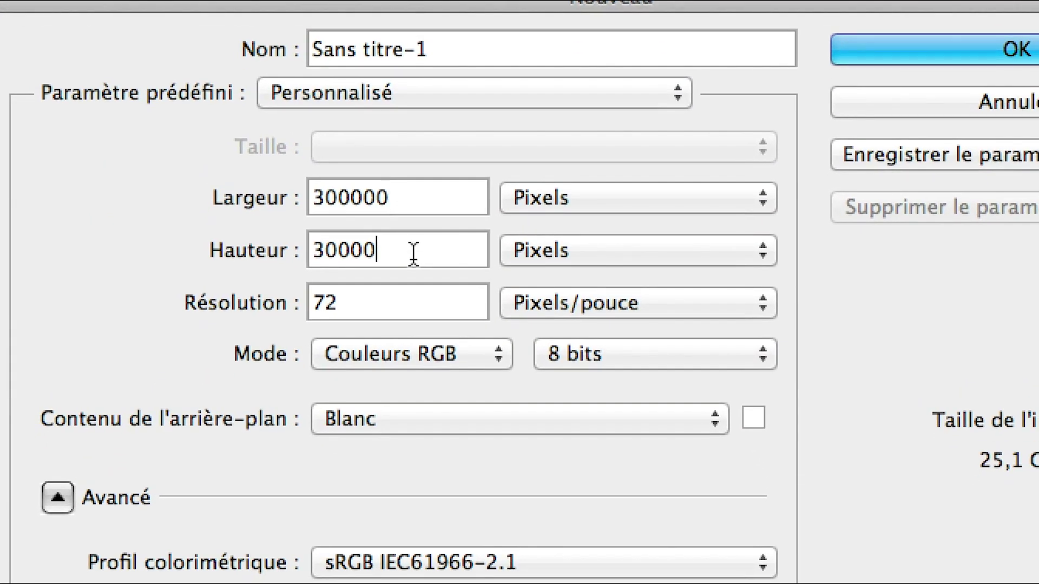
{"action": "type", "text": "0"}
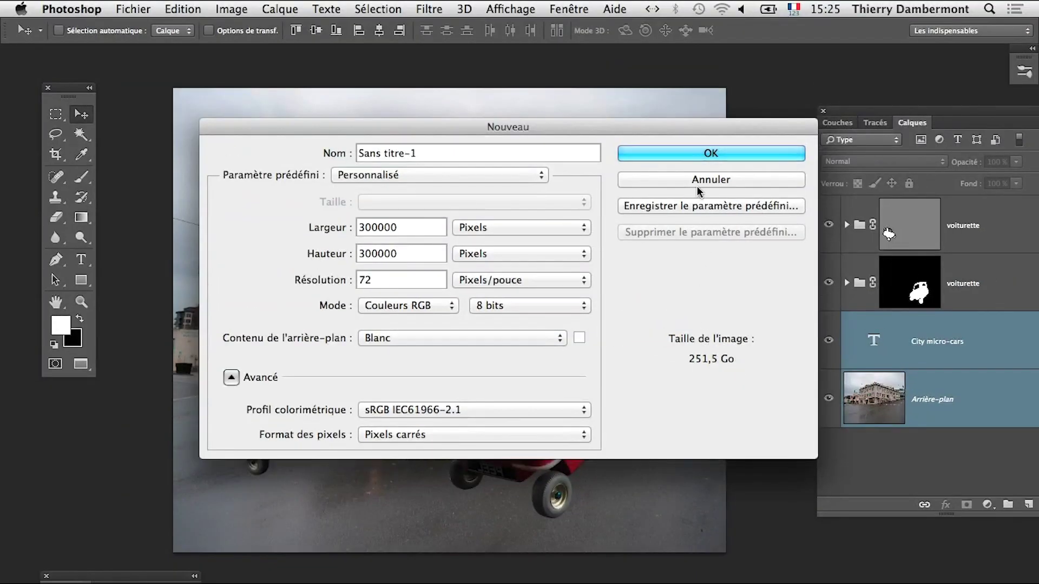
Step: Cancel the huge new document and select usine-avec-lumiere-omnidirectionnelle-04.pdf in Finder
{"action": "left_click", "coordinate": [698, 186]}
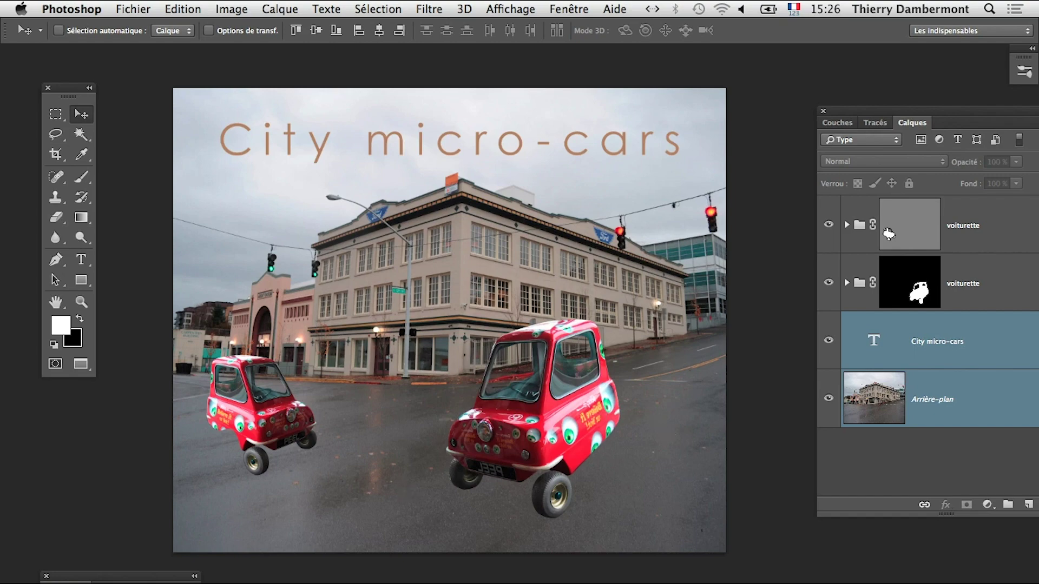
{"action": "key", "text": "super+Tab"}
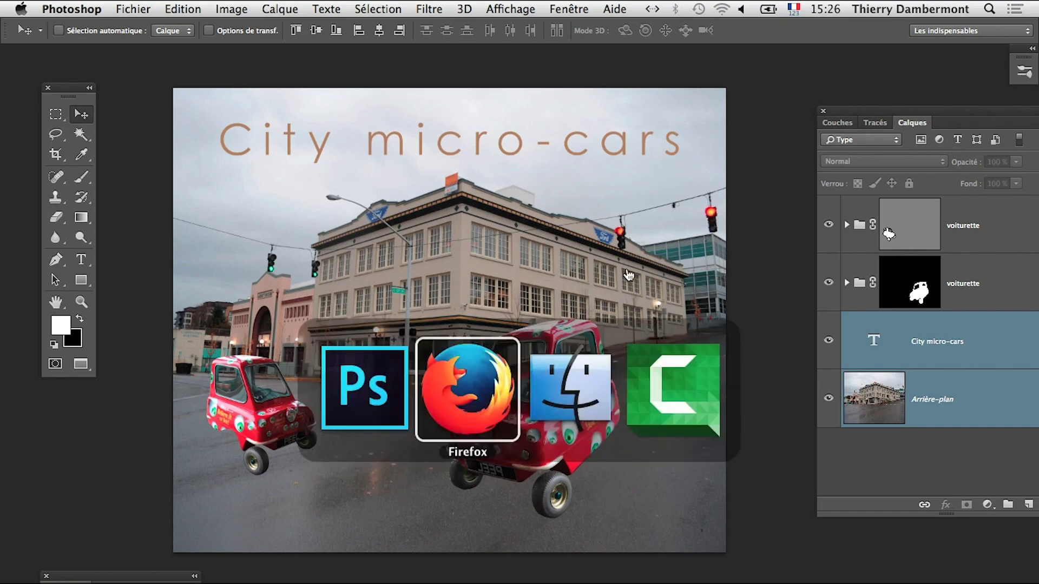
{"action": "key", "text": "super+Tab"}
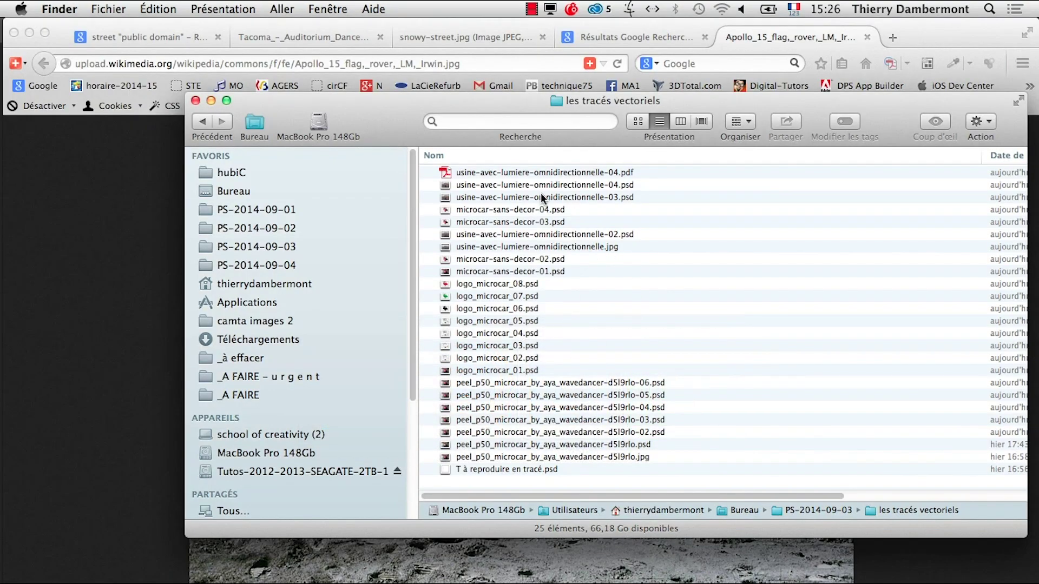
{"action": "left_click", "coordinate": [526, 173]}
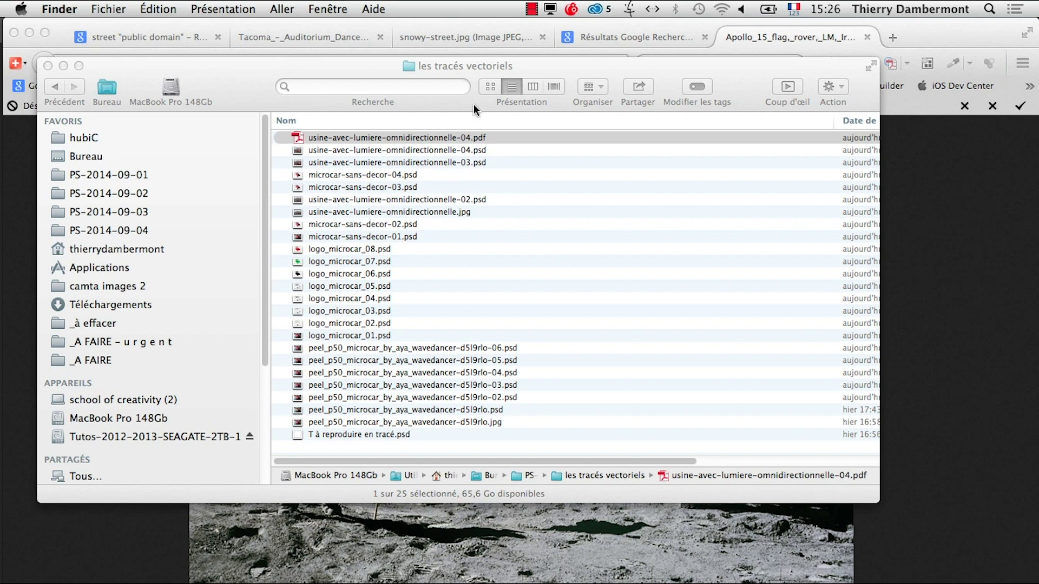
Step: Reveal date, size and type columns, compare the 9,4 Mo PDF with the 97,1 Mo PSD, and close the window
{"action": "left_click_drag", "start_coordinate": [497, 66], "coordinate": [498, 64]}
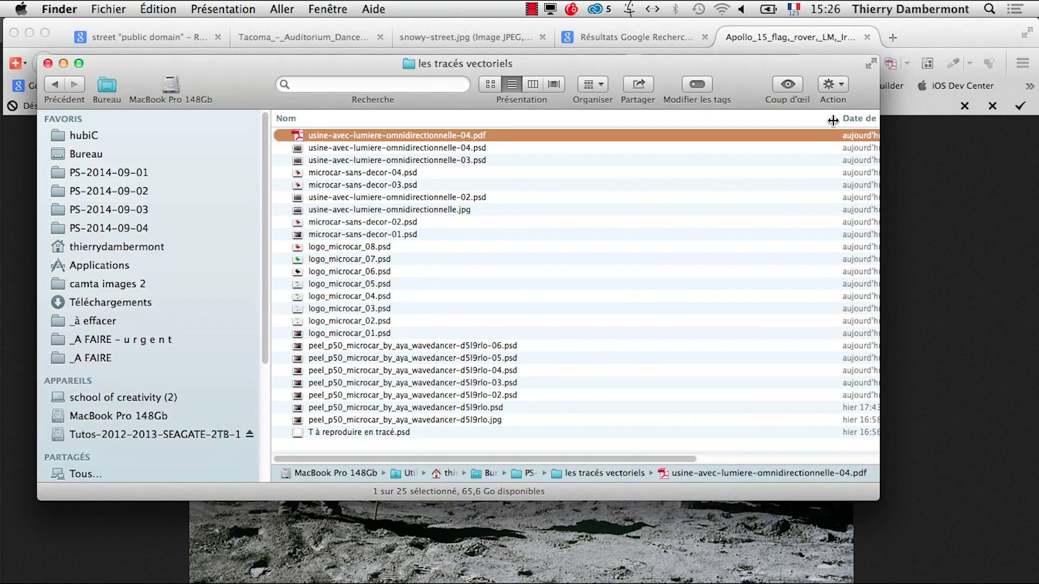
{"action": "left_click_drag", "start_coordinate": [828, 120], "coordinate": [563, 132]}
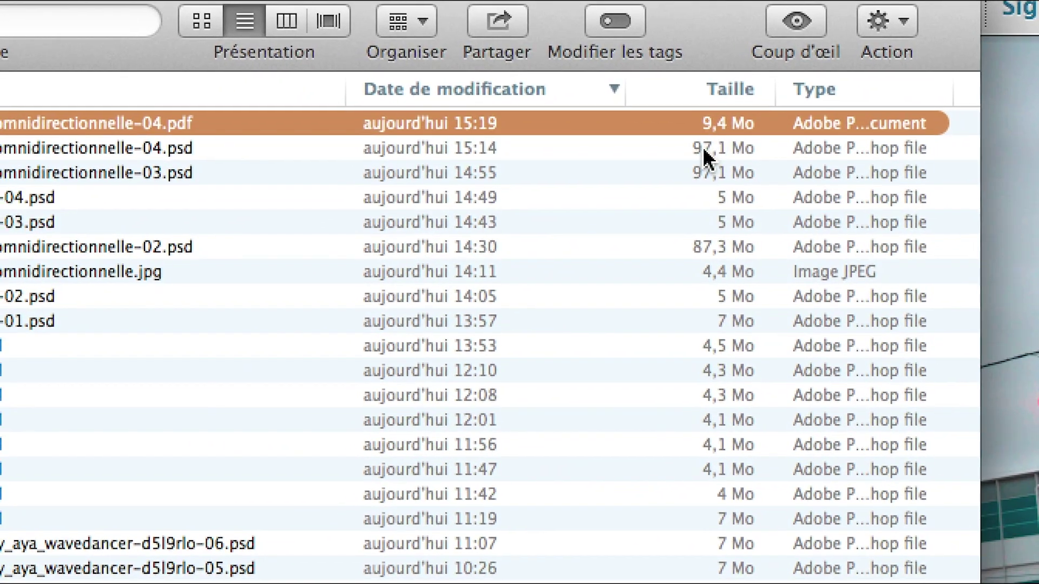
{"action": "left_click", "coordinate": [701, 147]}
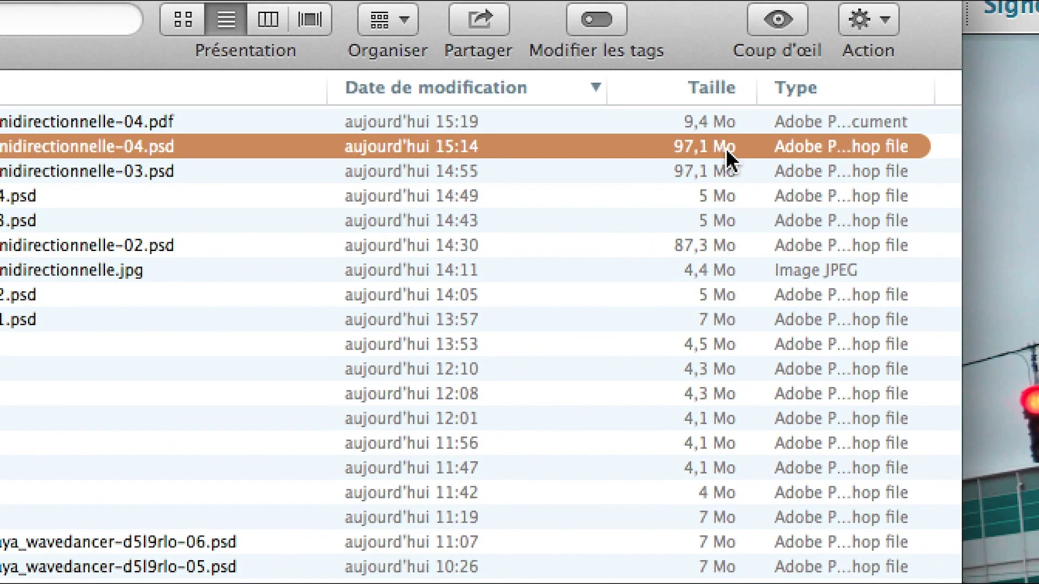
{"action": "key", "text": "Up"}
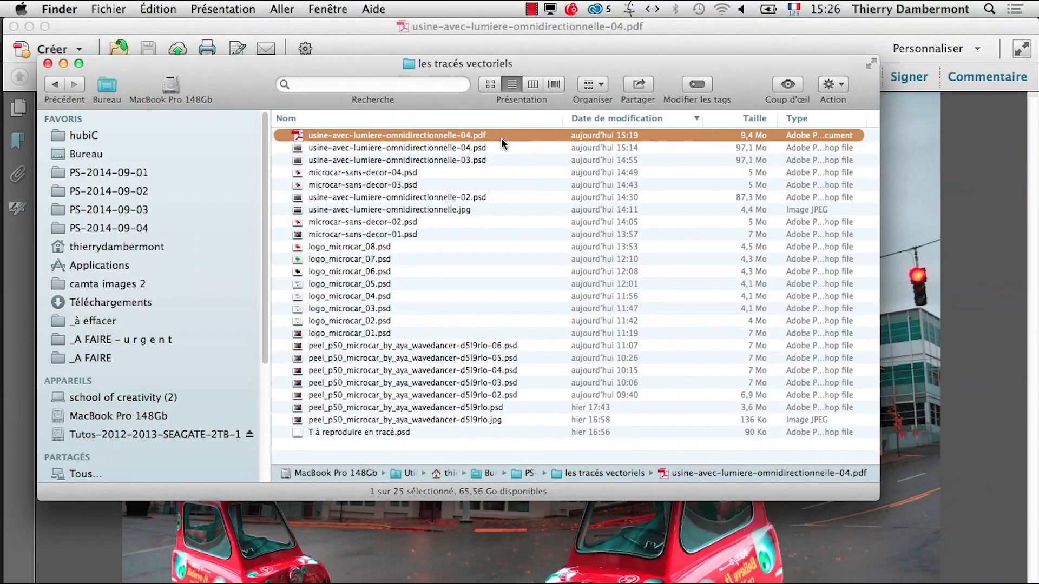
{"action": "key", "text": "super+w"}
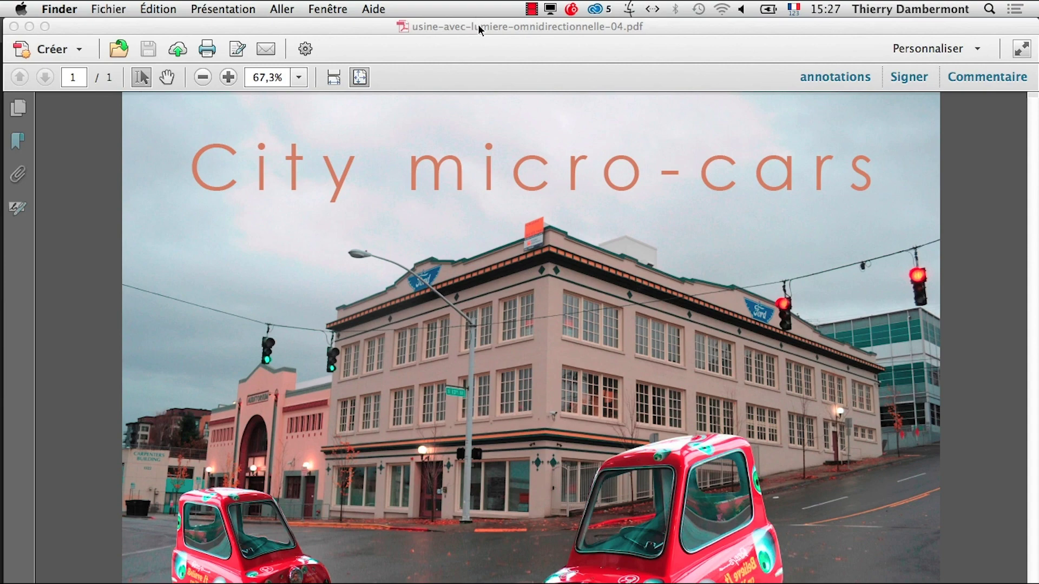
Step: Zoom the PDF to 400% and pan with the Hand tool along the 'City micro' title letters
{"action": "left_click", "coordinate": [230, 80]}
{"action": "left_click", "coordinate": [229, 81]}
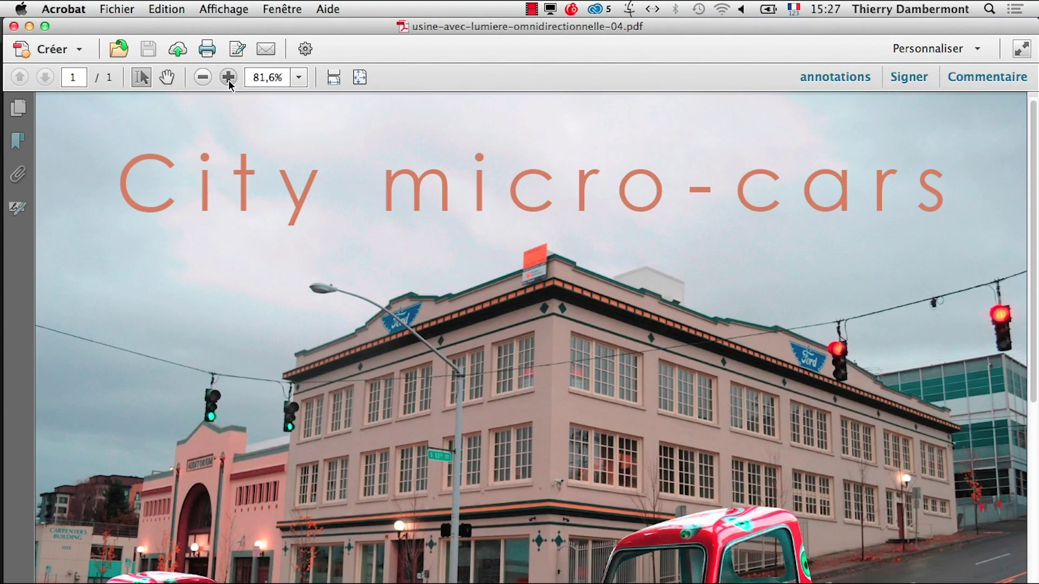
{"action": "left_click", "coordinate": [229, 81]}
{"action": "left_click", "coordinate": [229, 81]}
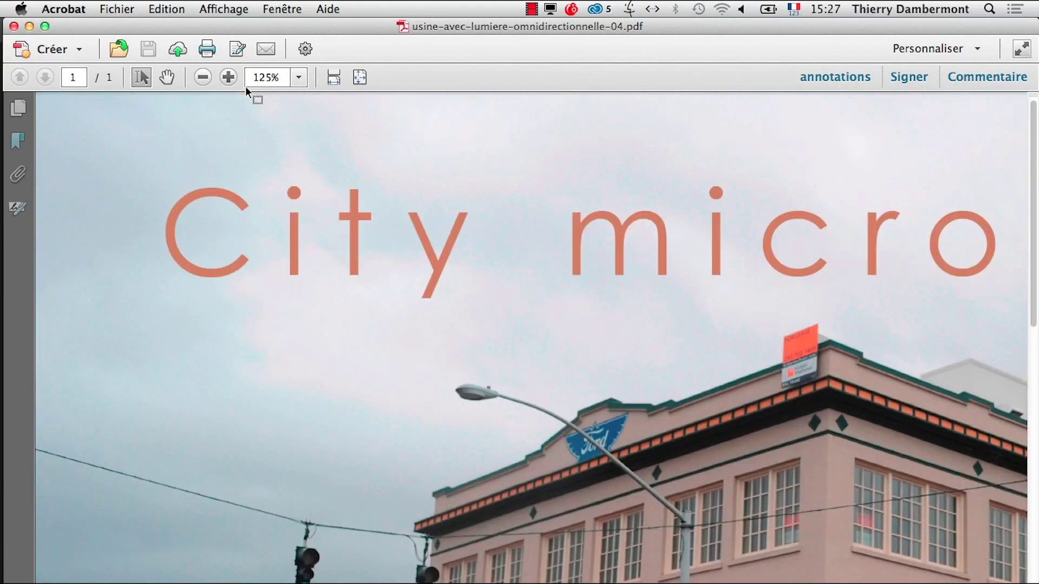
{"action": "left_click", "coordinate": [229, 78]}
{"action": "left_click", "coordinate": [230, 79]}
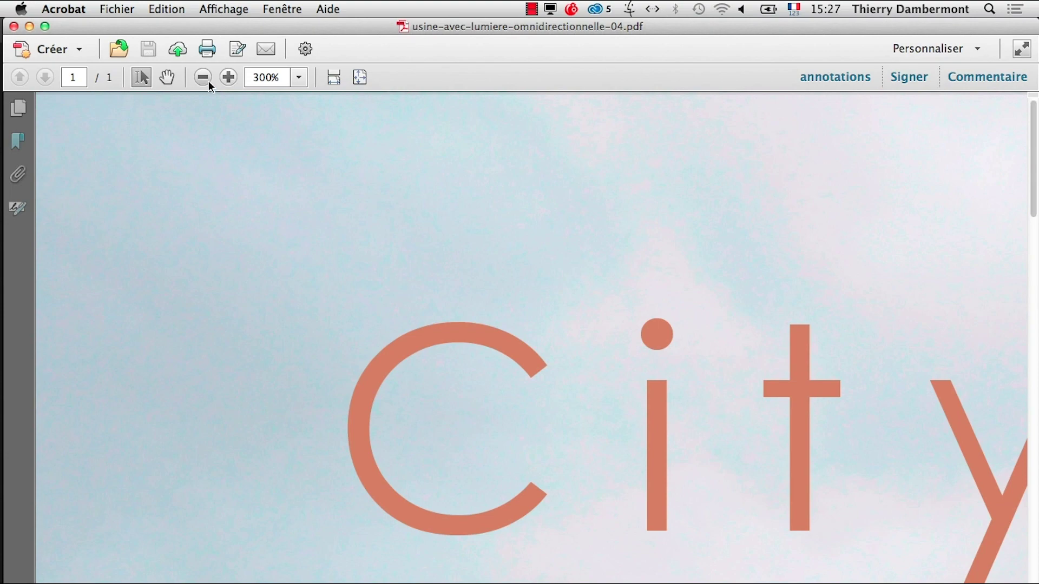
{"action": "left_click", "coordinate": [229, 79]}
{"action": "left_click", "coordinate": [167, 79]}
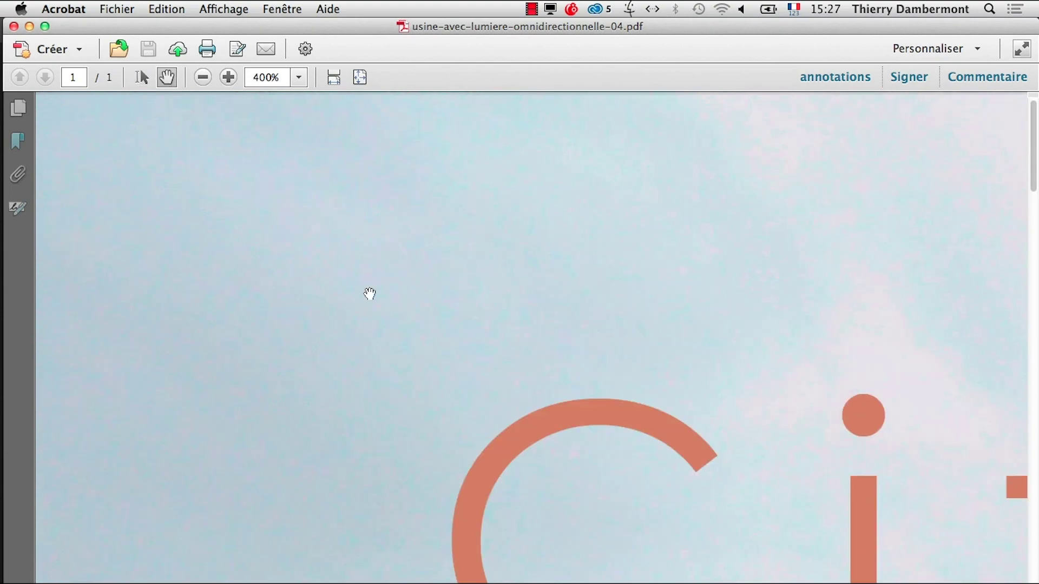
{"action": "left_click_drag", "start_coordinate": [866, 541], "coordinate": [464, 551]}
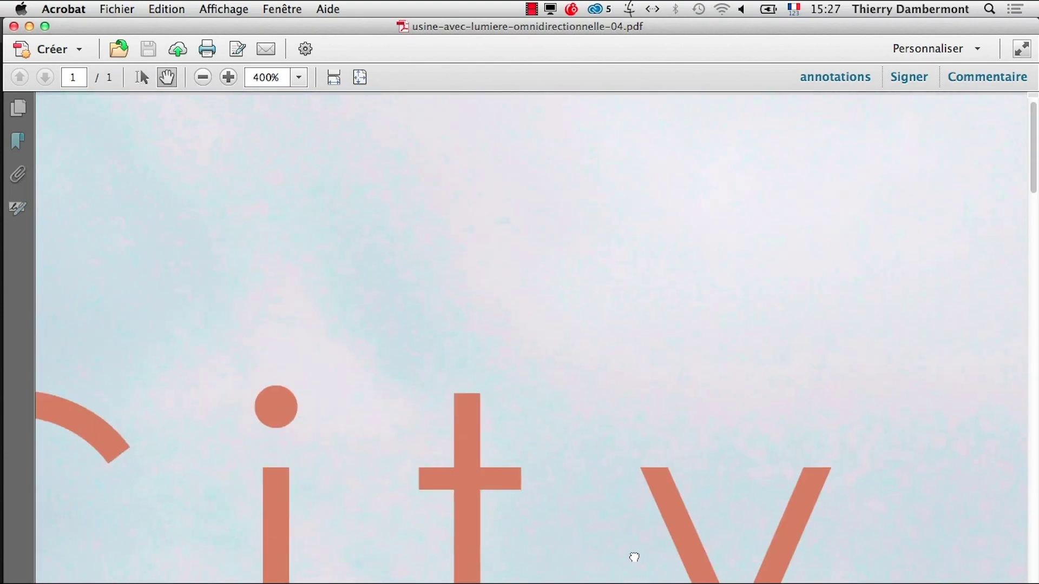
{"action": "left_click_drag", "start_coordinate": [633, 557], "coordinate": [432, 431]}
{"action": "left_click_drag", "start_coordinate": [597, 580], "coordinate": [566, 549]}
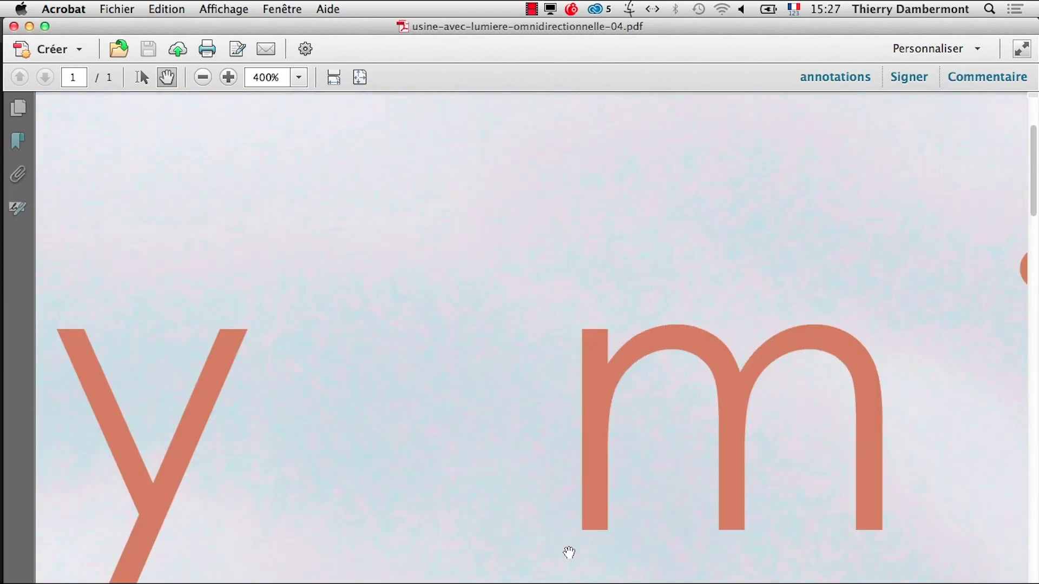
{"action": "left_click_drag", "start_coordinate": [645, 547], "coordinate": [469, 523]}
{"action": "left_click_drag", "start_coordinate": [550, 531], "coordinate": [436, 531]}
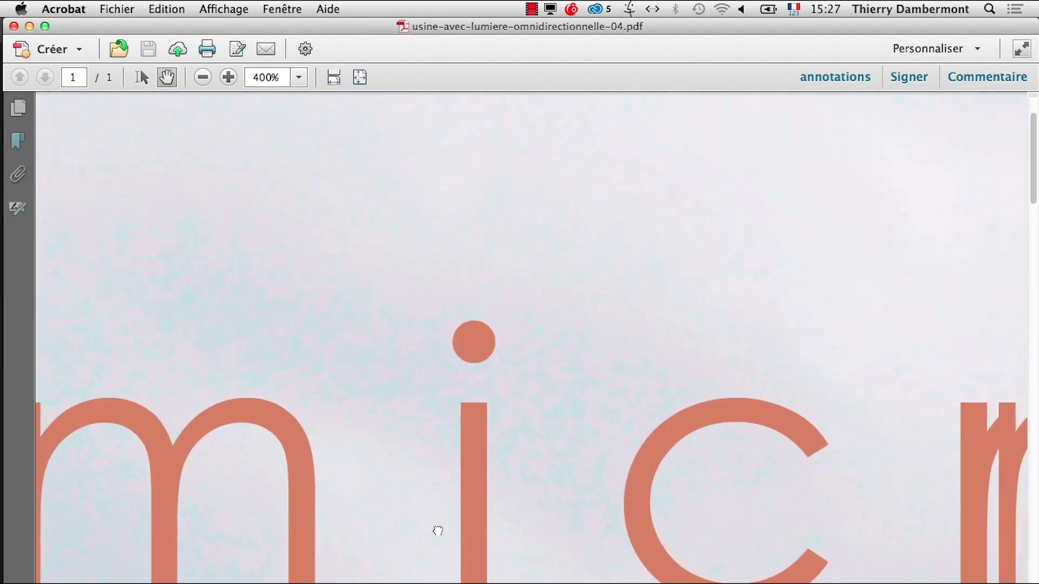
Step: Magnify through 800% and 1200% to 1600%, panning from the dot of the i to the c's arc
{"action": "left_click", "coordinate": [232, 78]}
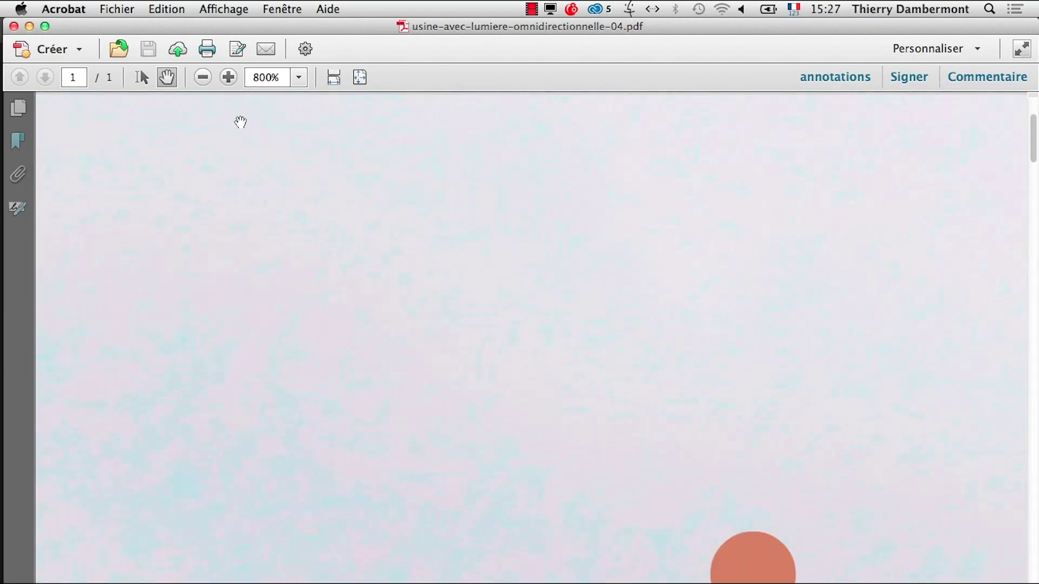
{"action": "left_click_drag", "start_coordinate": [528, 465], "coordinate": [403, 339]}
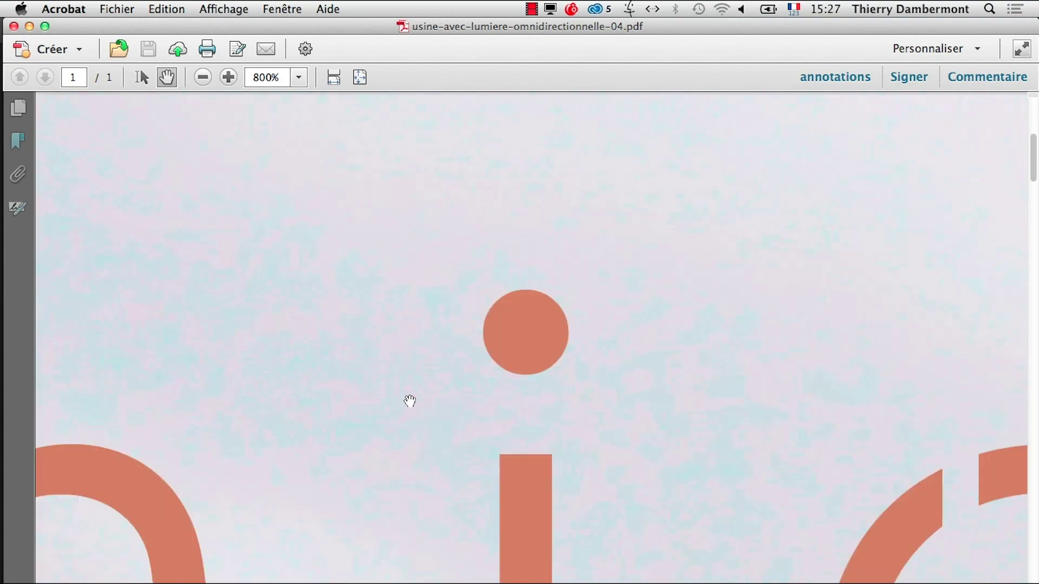
{"action": "left_click_drag", "start_coordinate": [457, 436], "coordinate": [390, 348]}
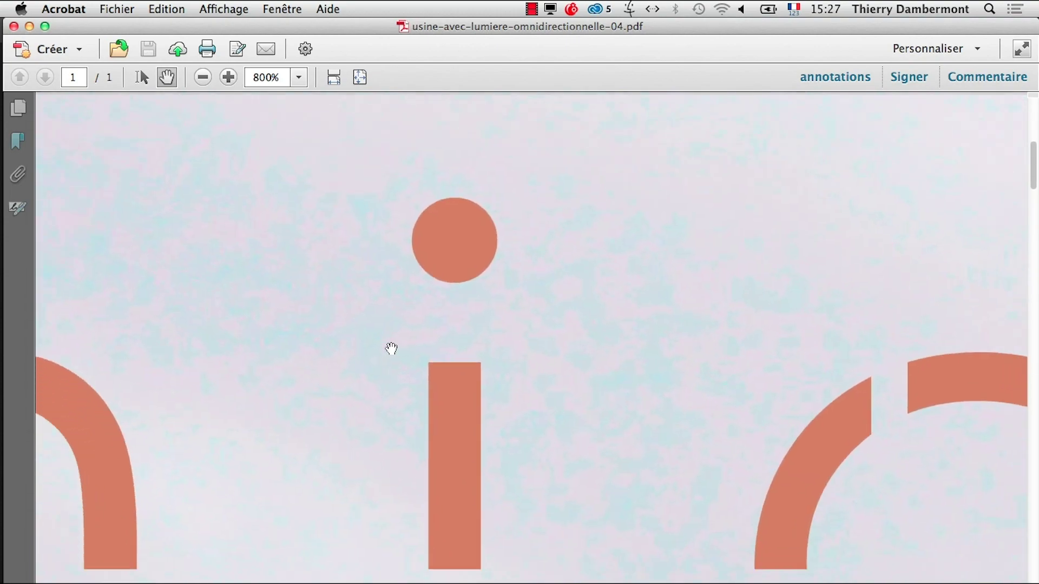
{"action": "left_click", "coordinate": [228, 78]}
{"action": "left_click_drag", "start_coordinate": [592, 310], "coordinate": [280, 244]}
{"action": "left_click_drag", "start_coordinate": [862, 533], "coordinate": [476, 551]}
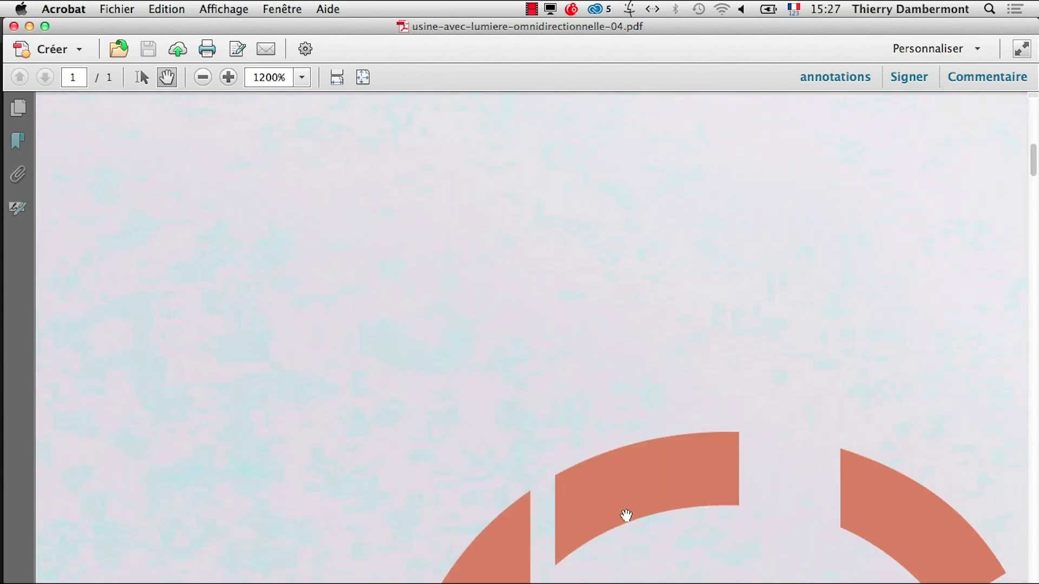
{"action": "left_click_drag", "start_coordinate": [670, 504], "coordinate": [333, 290]}
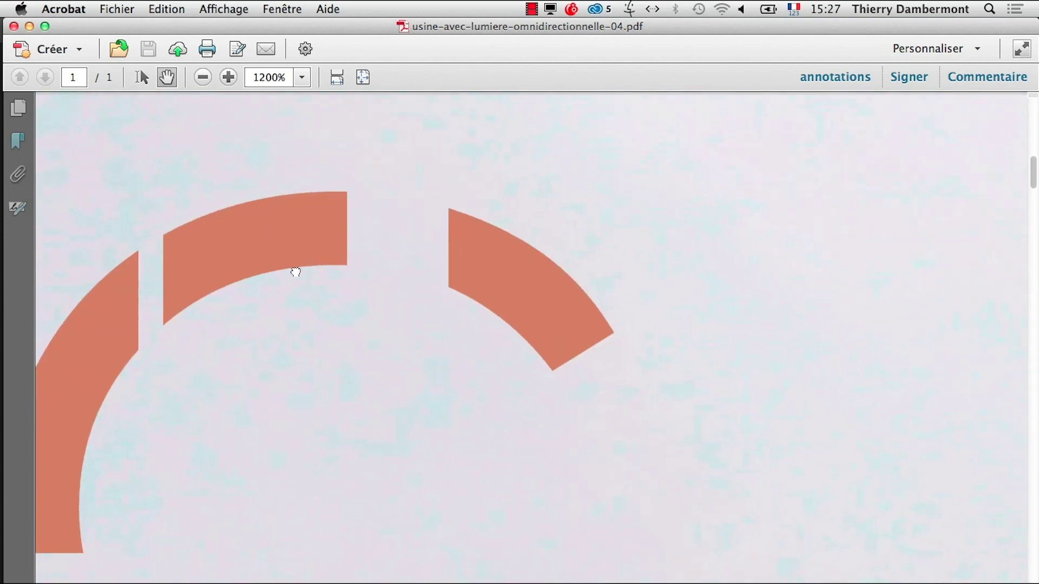
{"action": "left_click", "coordinate": [231, 78]}
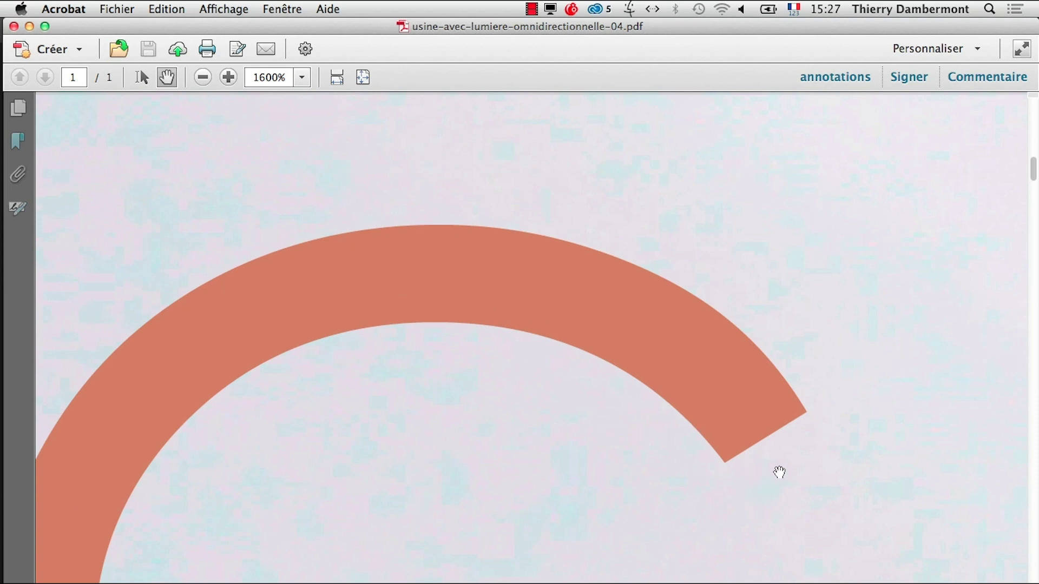
Step: Toggle full-screen view on and off for the magnified PDF
{"action": "key", "text": "super+l"}
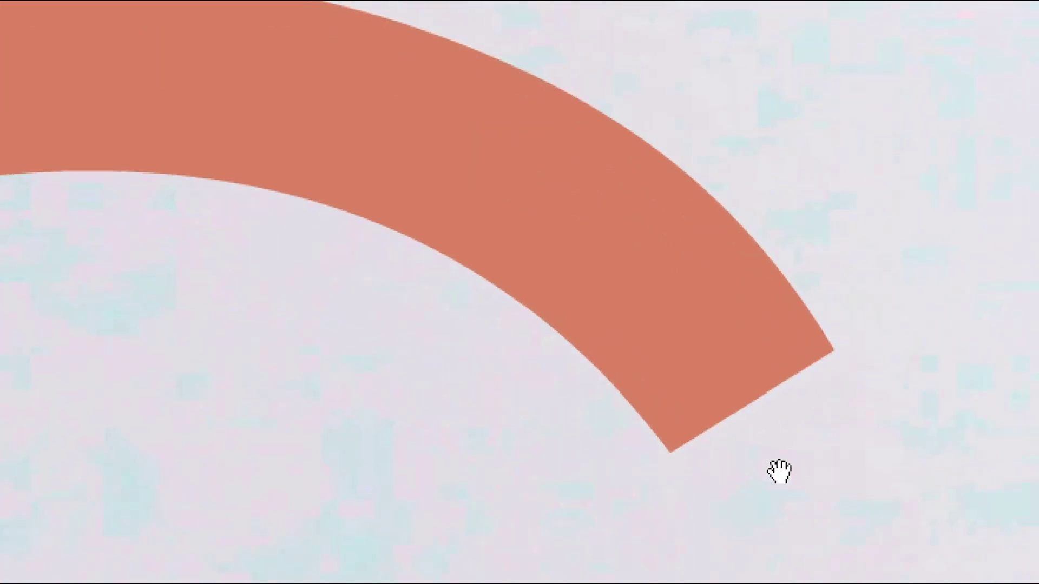
{"action": "scroll", "coordinate": [779, 470], "scroll_direction": "up", "scroll_amount": 2}
{"action": "scroll", "coordinate": [795, 436], "scroll_direction": "up", "scroll_amount": 4}
{"action": "scroll", "coordinate": [752, 368], "scroll_direction": "up", "scroll_amount": 2}
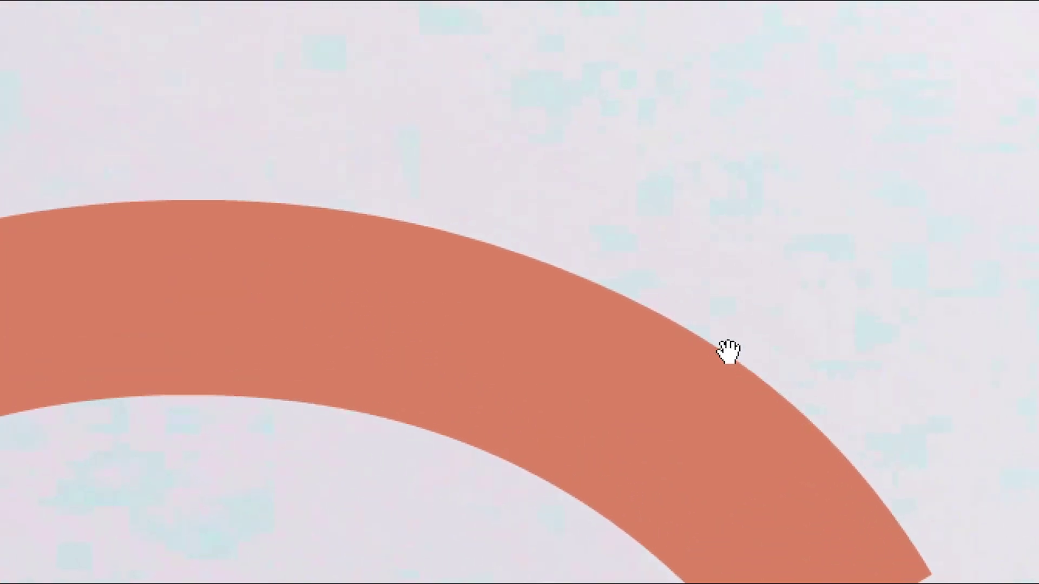
{"action": "key", "text": "Escape"}
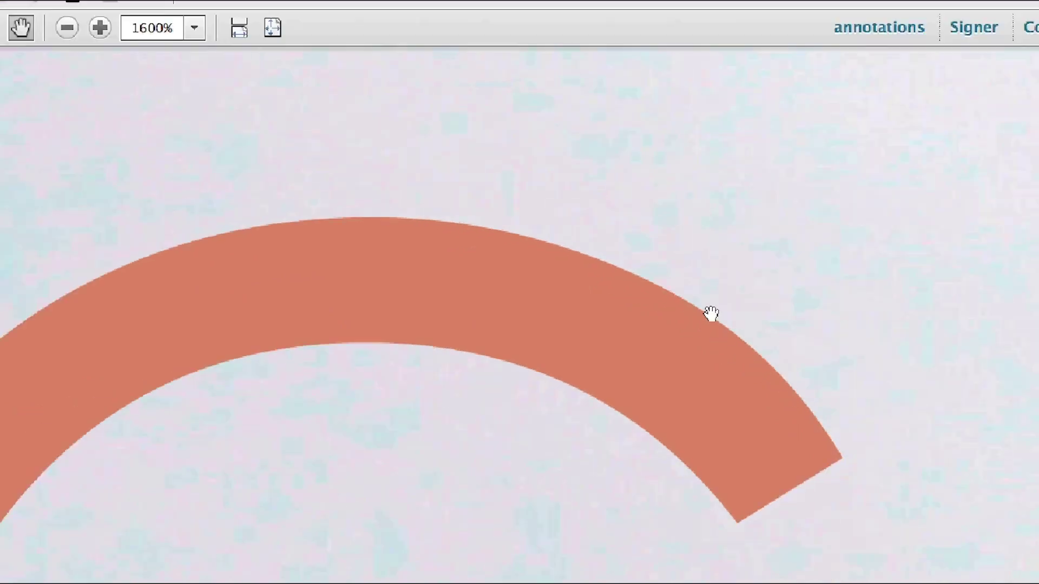
Step: Zoom to 3200% panning along the orange letter stroke, then try entering 100 as the magnification
{"action": "left_click", "coordinate": [232, 77]}
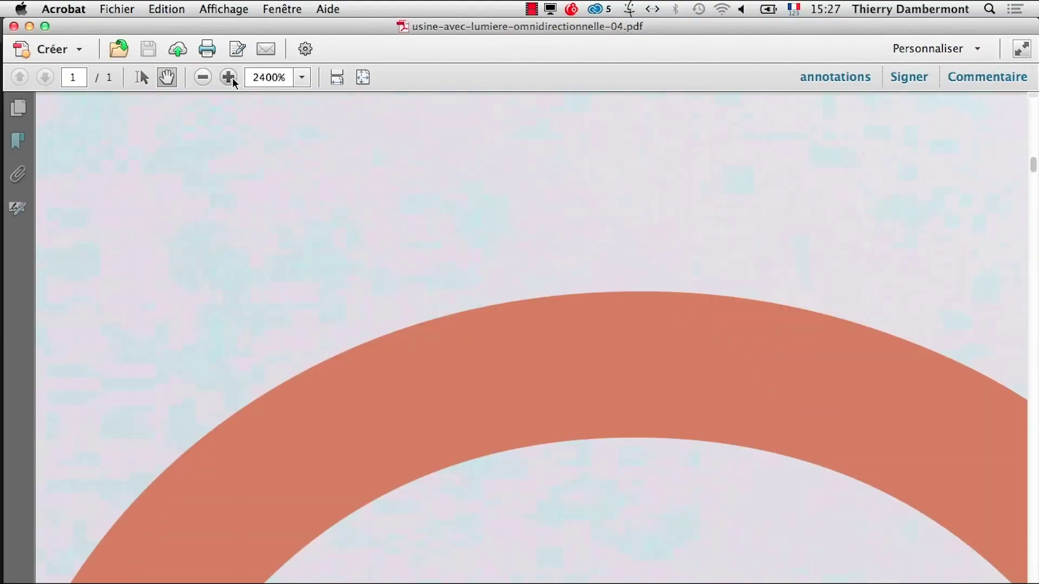
{"action": "left_click_drag", "start_coordinate": [753, 371], "coordinate": [209, 352]}
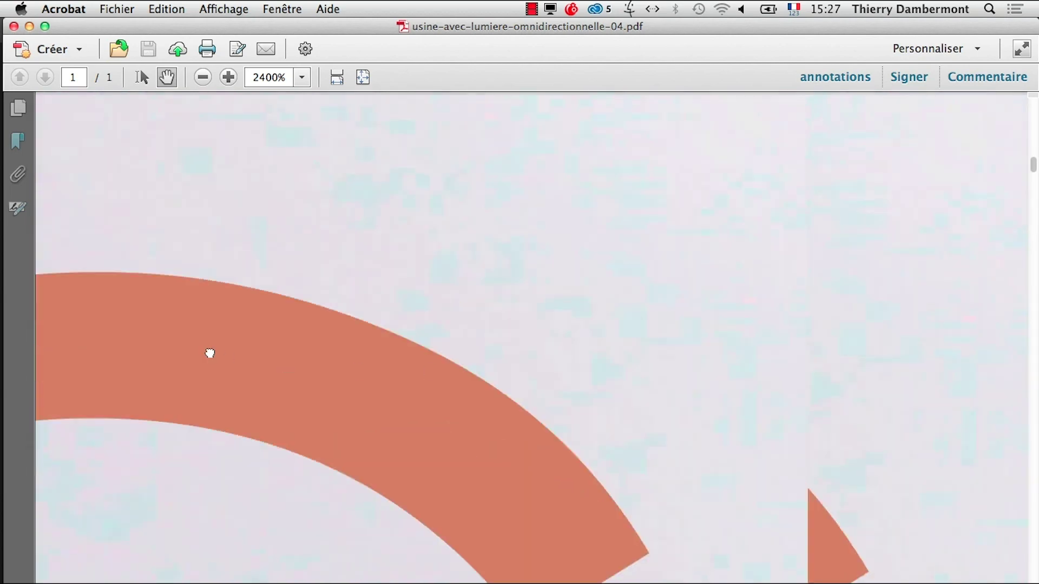
{"action": "left_click", "coordinate": [228, 78]}
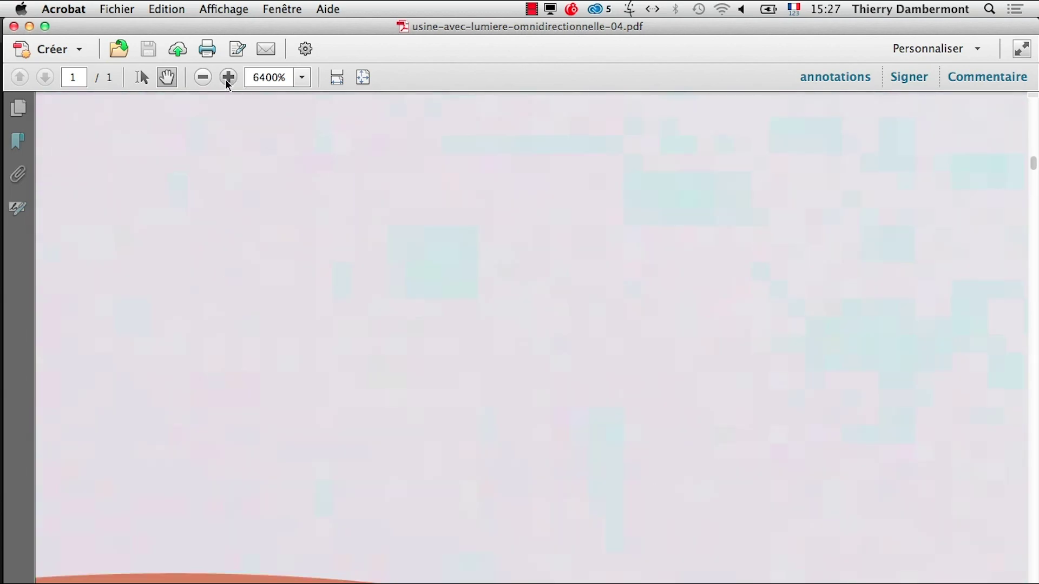
{"action": "left_click_drag", "start_coordinate": [636, 529], "coordinate": [301, 207]}
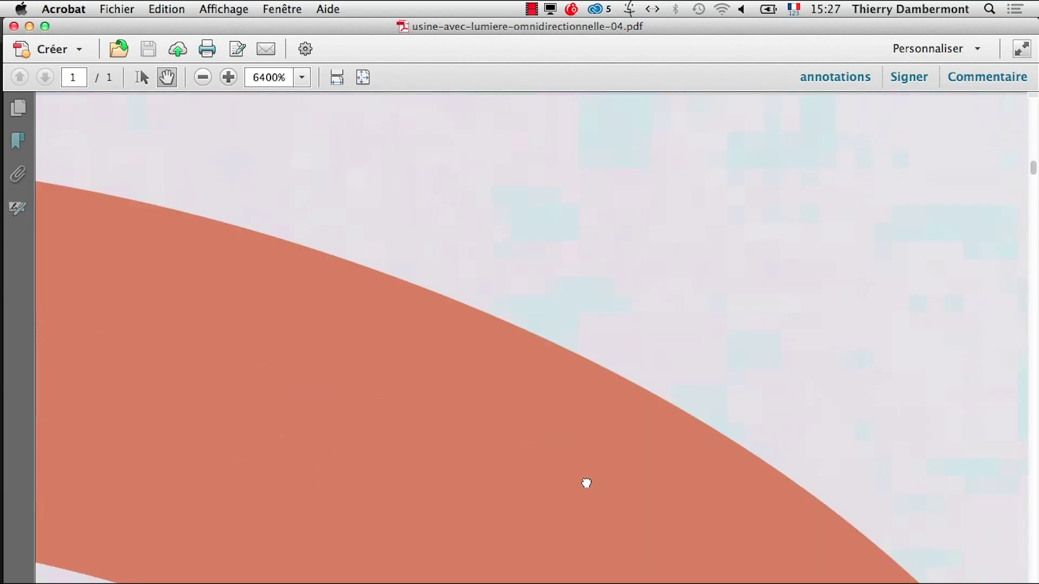
{"action": "left_click_drag", "start_coordinate": [584, 482], "coordinate": [526, 295]}
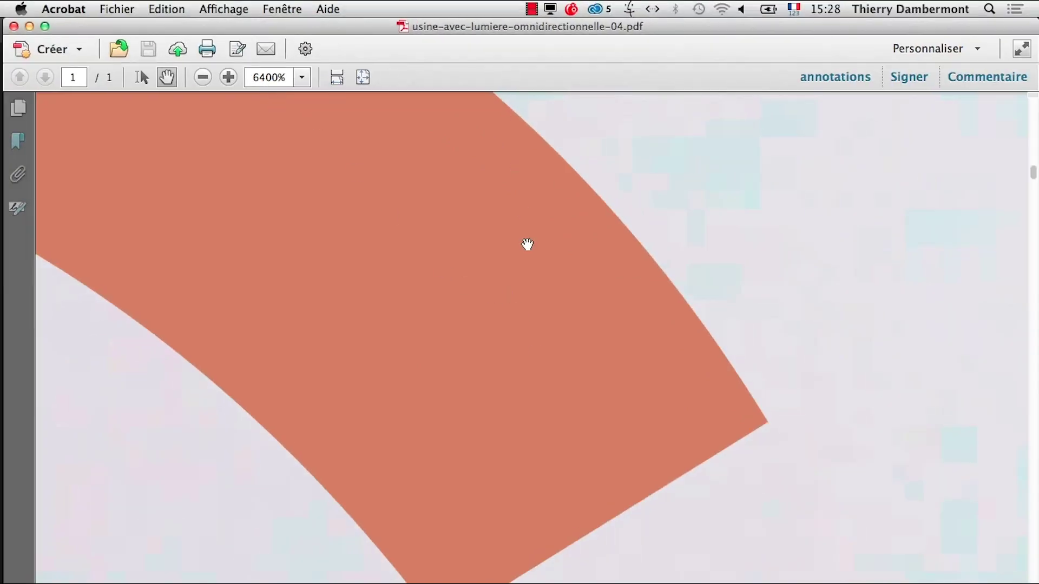
{"action": "left_click", "coordinate": [268, 77]}
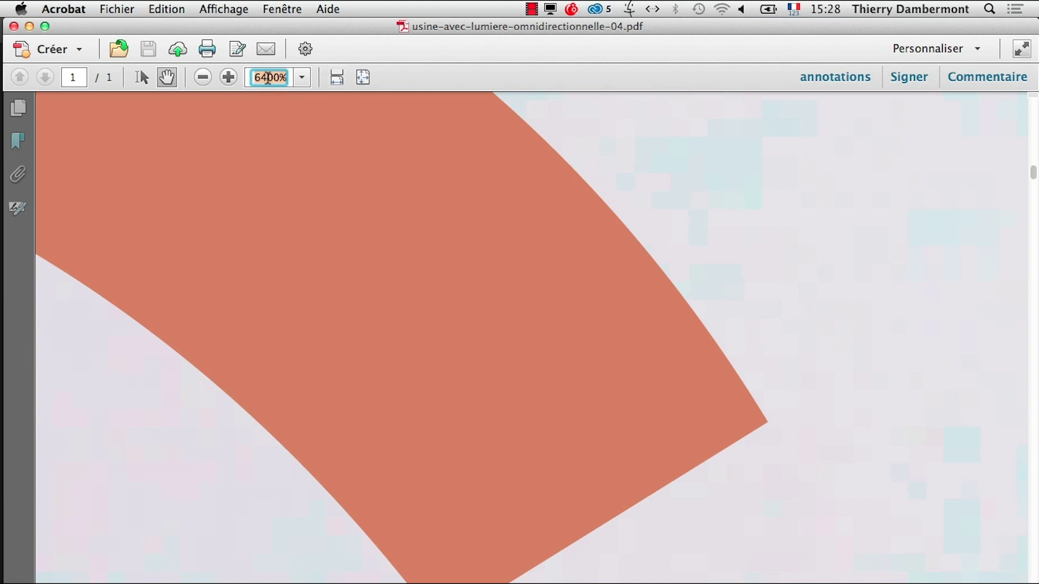
{"action": "type", "text": "100"}
{"action": "key", "text": "Escape"}
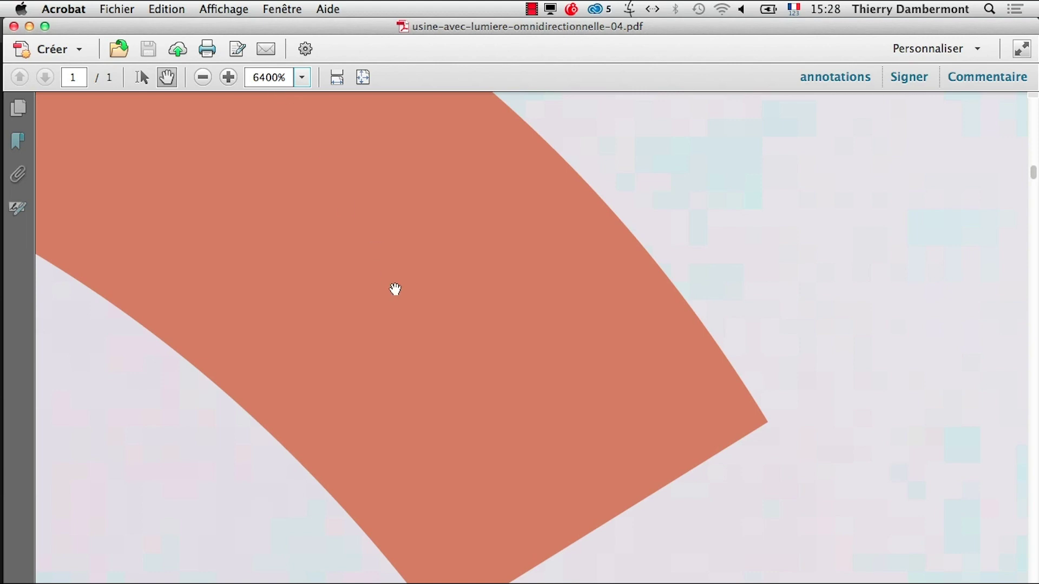
{"action": "scroll", "coordinate": [399, 284], "scroll_direction": "down", "scroll_amount": 3}
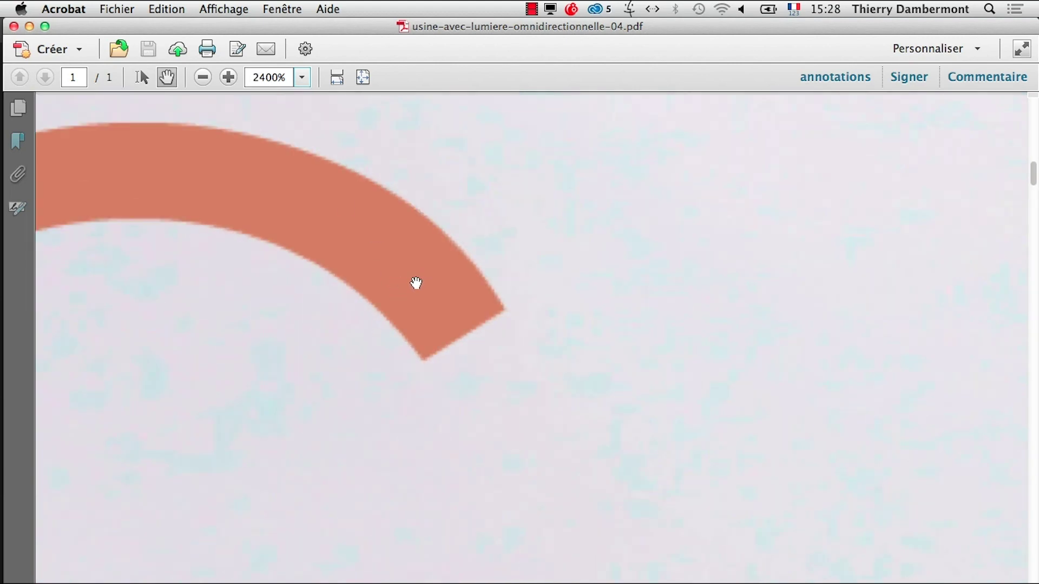
{"action": "scroll", "coordinate": [411, 284], "scroll_direction": "down", "scroll_amount": 3}
{"action": "scroll", "coordinate": [412, 286], "scroll_direction": "down", "scroll_amount": 2}
{"action": "scroll", "coordinate": [591, 399], "scroll_direction": "down", "scroll_amount": 2}
{"action": "scroll", "coordinate": [638, 420], "scroll_direction": "down", "scroll_amount": 2}
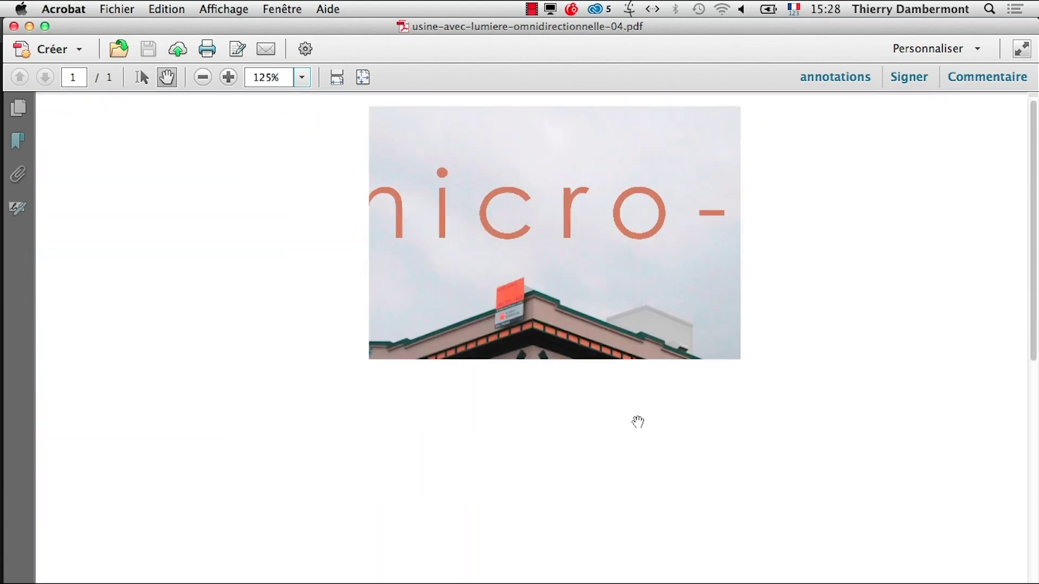
{"action": "scroll", "coordinate": [845, 283], "scroll_direction": "down", "scroll_amount": 1}
{"action": "scroll", "coordinate": [966, 234], "scroll_direction": "up", "scroll_amount": 1}
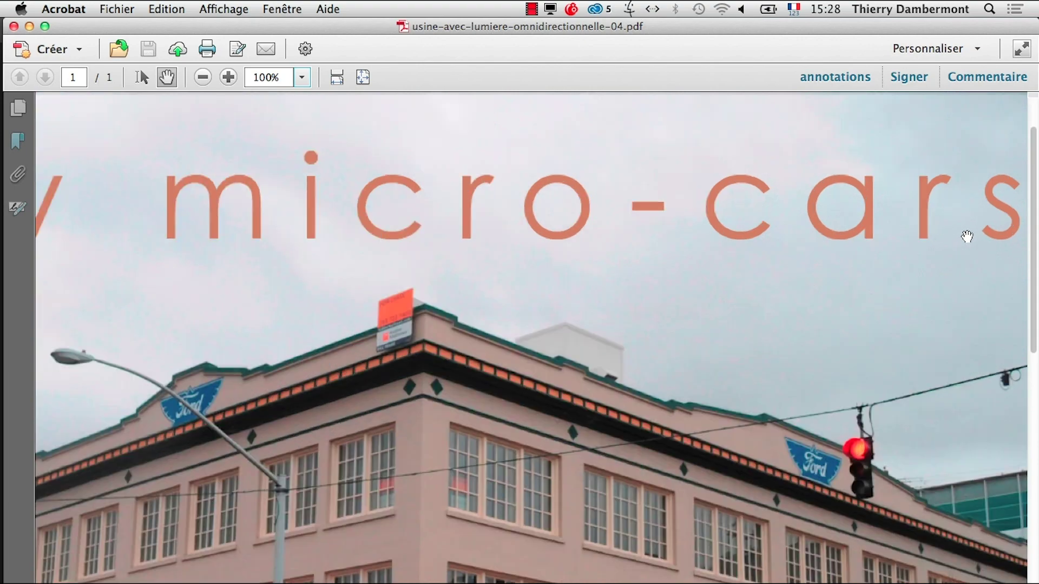
{"action": "scroll", "coordinate": [943, 204], "scroll_direction": "up", "scroll_amount": 1}
{"action": "scroll", "coordinate": [944, 198], "scroll_direction": "up", "scroll_amount": 1}
{"action": "scroll", "coordinate": [944, 199], "scroll_direction": "up", "scroll_amount": 2}
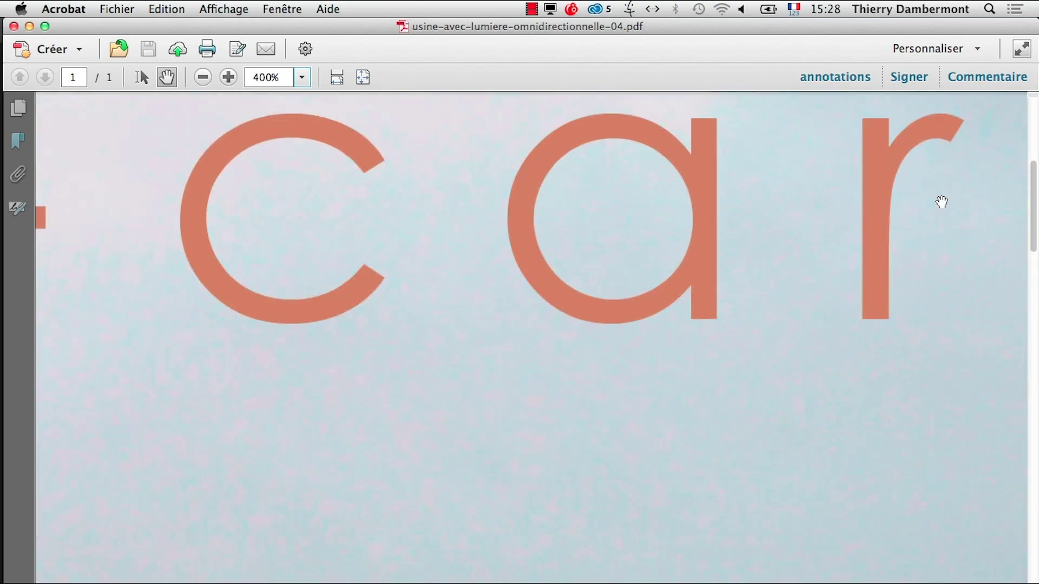
{"action": "scroll", "coordinate": [812, 194], "scroll_direction": "up", "scroll_amount": 2}
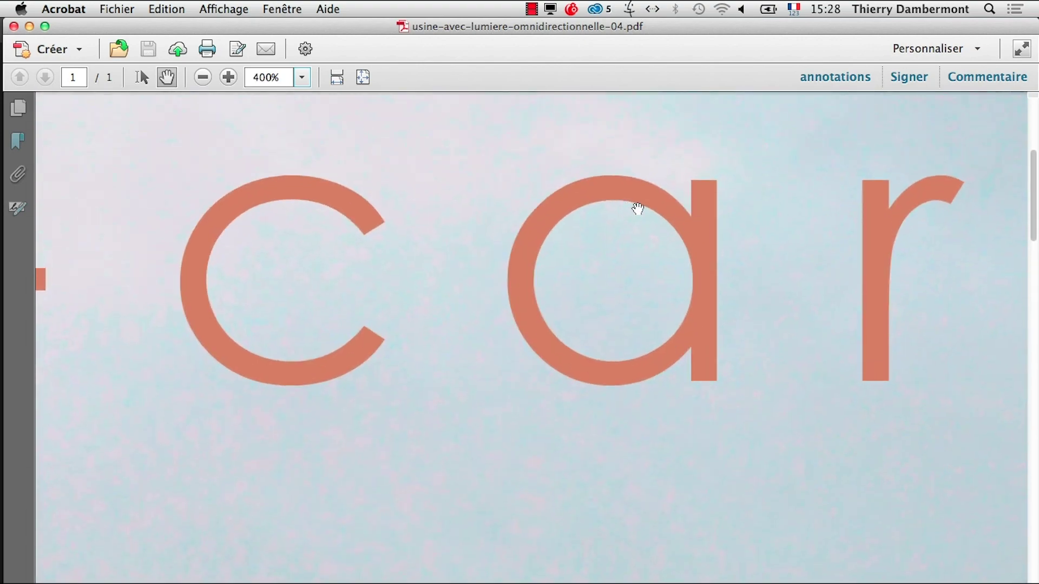
{"action": "scroll", "coordinate": [953, 198], "scroll_direction": "up", "scroll_amount": 1}
{"action": "scroll", "coordinate": [936, 199], "scroll_direction": "up", "scroll_amount": 1}
{"action": "scroll", "coordinate": [914, 205], "scroll_direction": "up", "scroll_amount": 1}
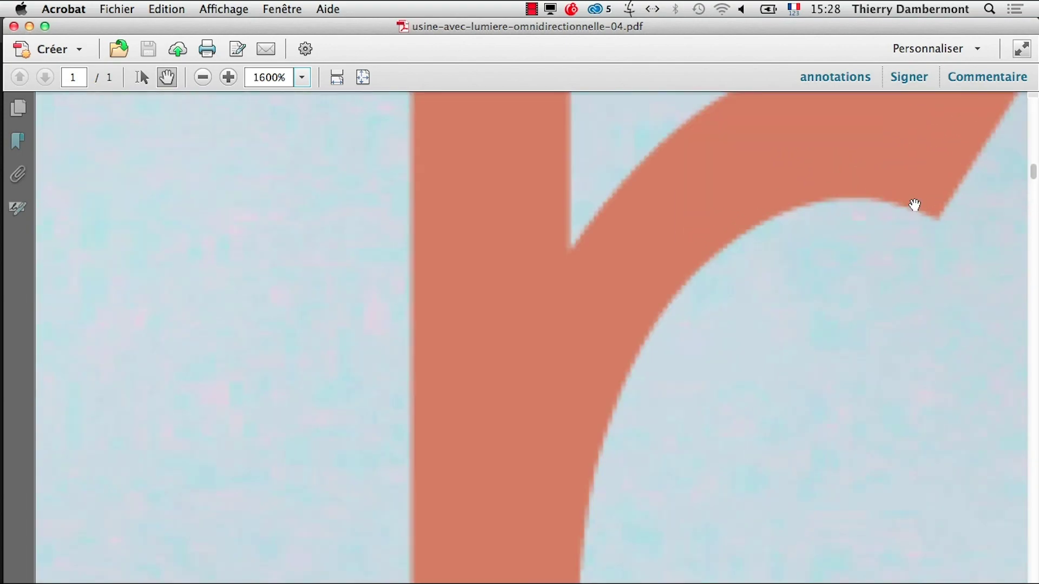
{"action": "scroll", "coordinate": [891, 285], "scroll_direction": "up", "scroll_amount": 2}
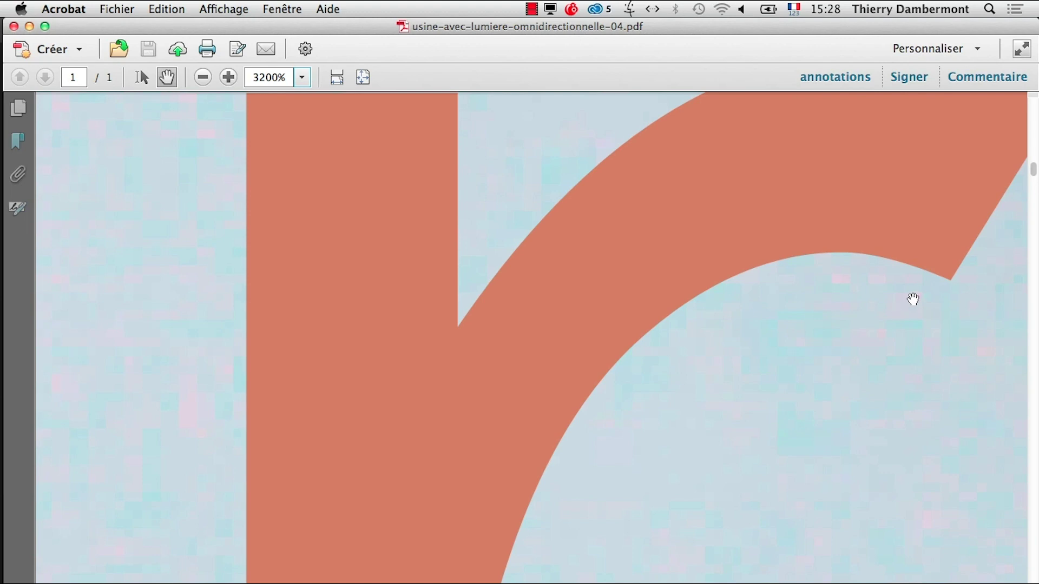
{"action": "left_click_drag", "start_coordinate": [911, 297], "coordinate": [725, 460]}
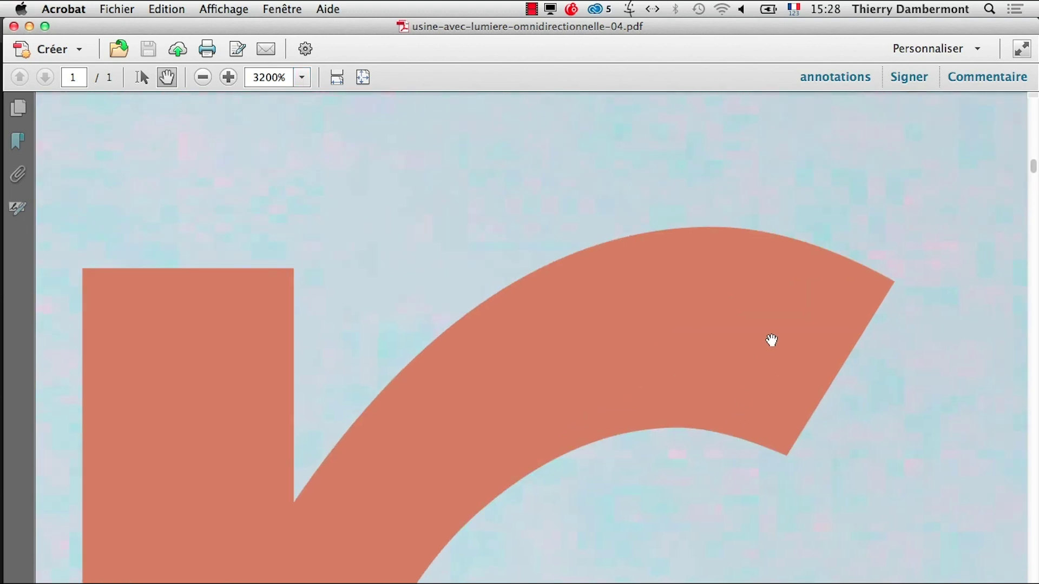
{"action": "scroll", "coordinate": [779, 335], "scroll_direction": "up", "scroll_amount": 1}
{"action": "left_click_drag", "start_coordinate": [995, 294], "coordinate": [749, 391]}
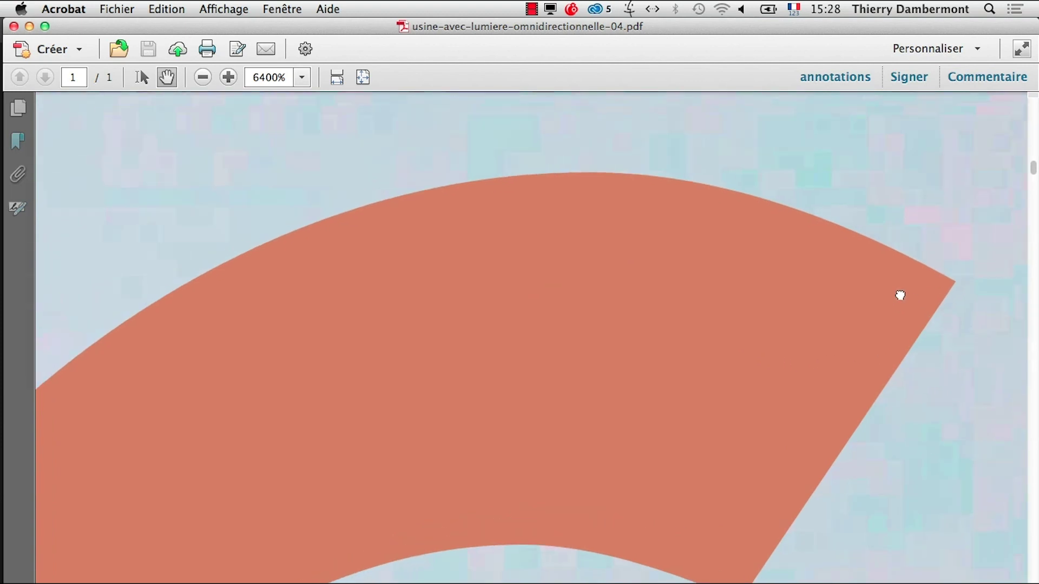
{"action": "key", "text": "super+l"}
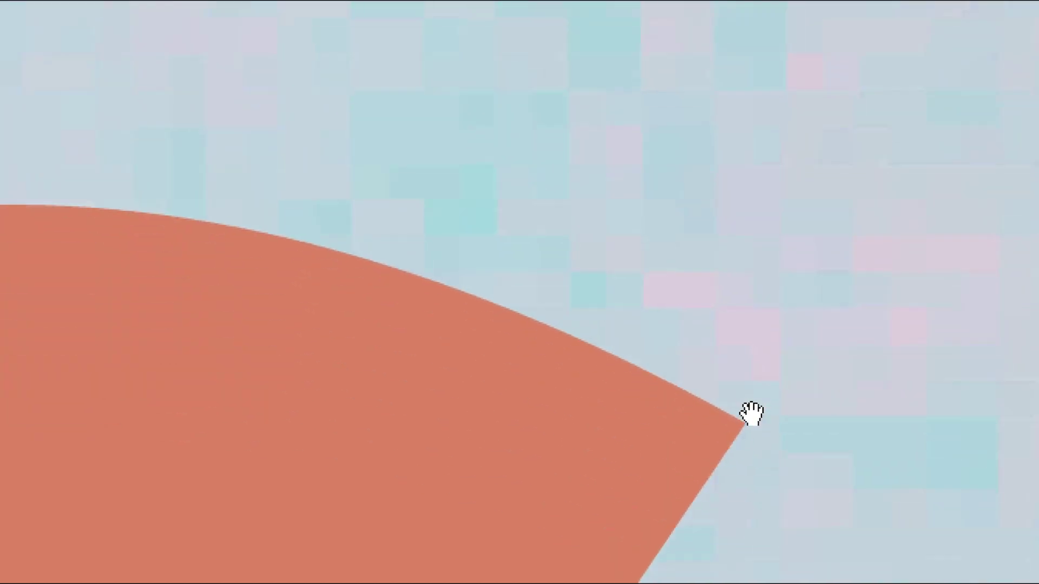
{"action": "key", "text": "Escape"}
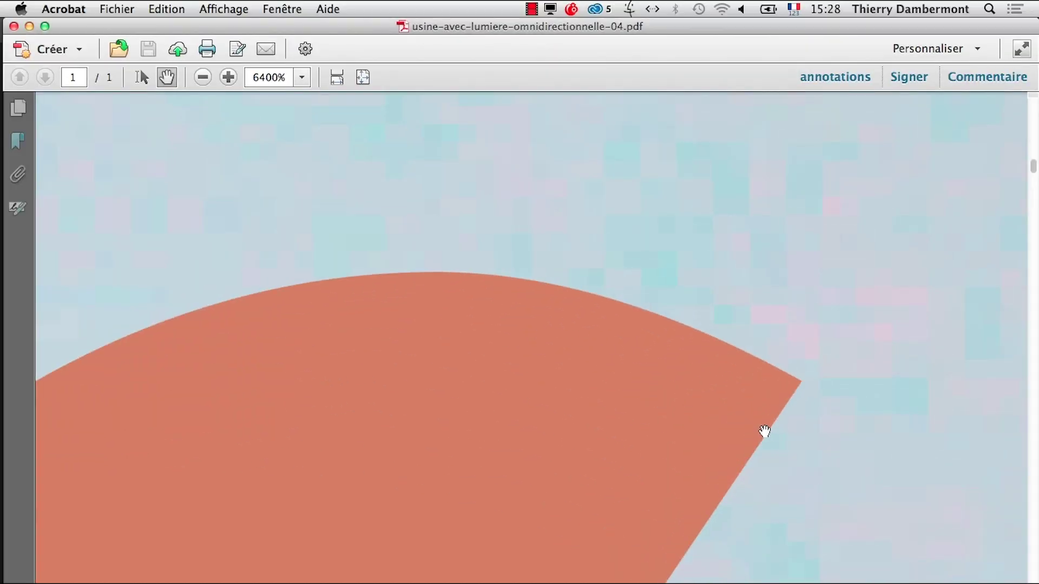
{"action": "scroll", "coordinate": [760, 433], "scroll_direction": "down", "scroll_amount": 2}
{"action": "scroll", "coordinate": [736, 438], "scroll_direction": "down", "scroll_amount": 3}
{"action": "scroll", "coordinate": [727, 449], "scroll_direction": "down", "scroll_amount": 4}
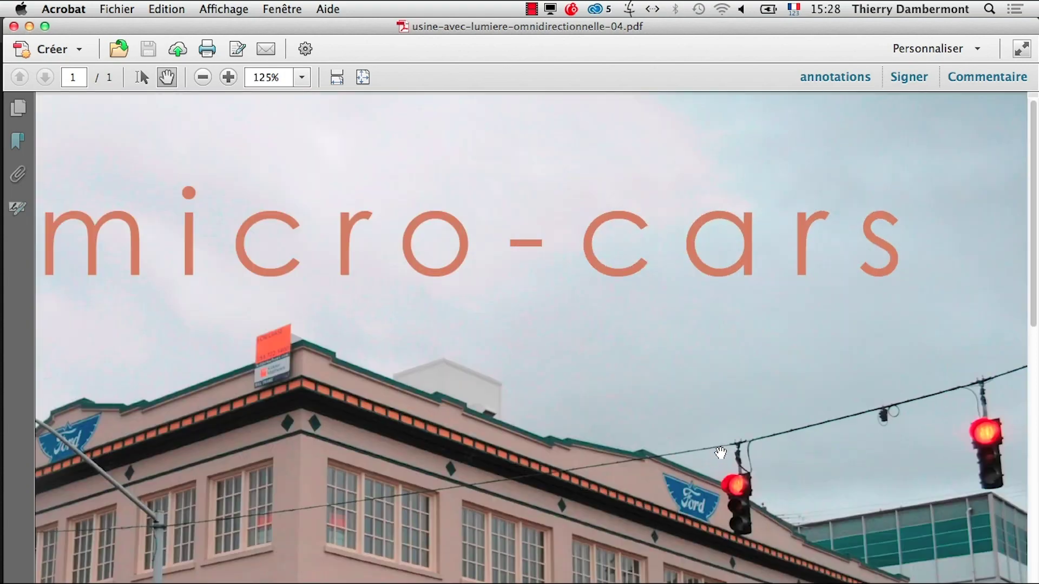
{"action": "scroll", "coordinate": [510, 522], "scroll_direction": "down", "scroll_amount": 1}
Step: Fit the PDF page to width, then scroll in close on the truck photo
{"action": "key", "text": "super+2"}
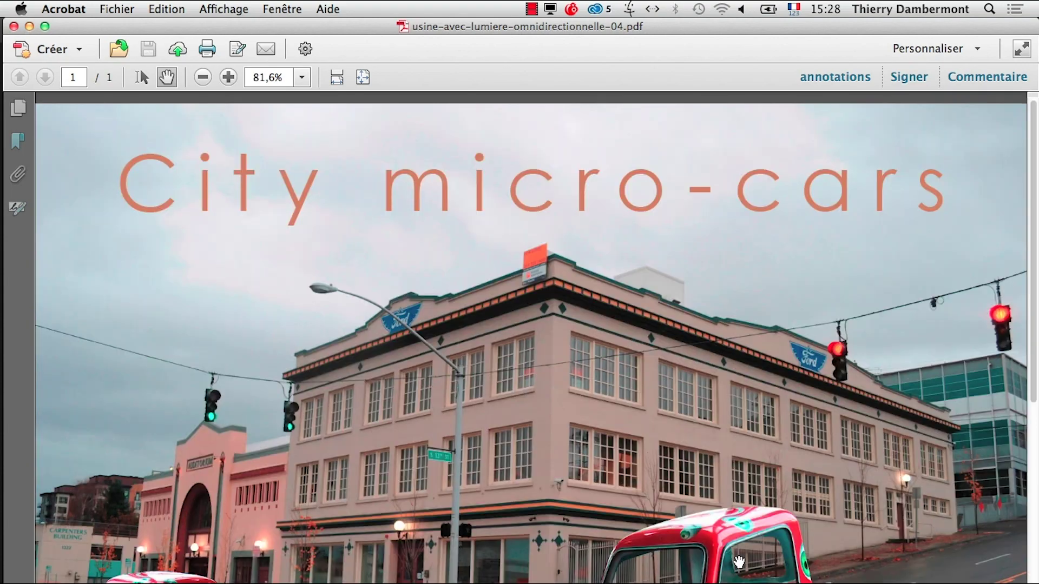
{"action": "scroll", "coordinate": [806, 550], "scroll_direction": "up", "scroll_amount": 3}
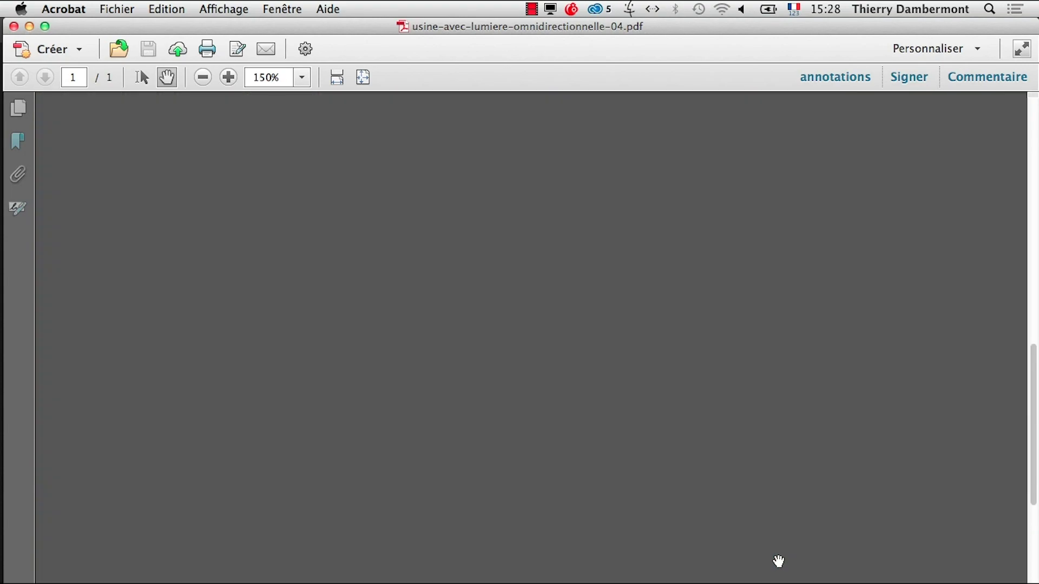
{"action": "scroll", "coordinate": [782, 557], "scroll_direction": "up", "scroll_amount": 3}
{"action": "scroll", "coordinate": [794, 550], "scroll_direction": "up", "scroll_amount": 3}
{"action": "scroll", "coordinate": [807, 535], "scroll_direction": "up", "scroll_amount": 1}
{"action": "scroll", "coordinate": [823, 508], "scroll_direction": "up", "scroll_amount": 1}
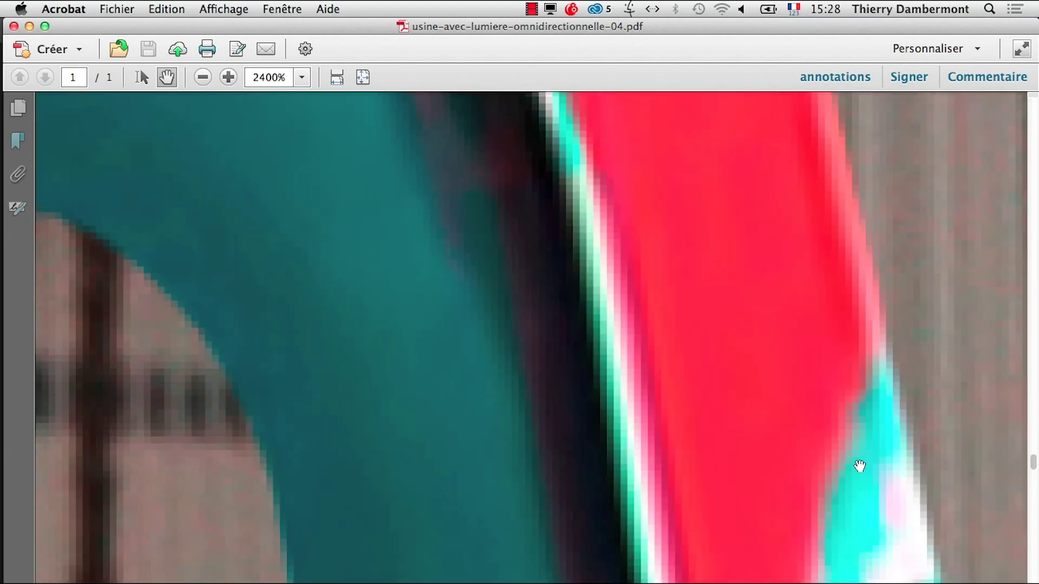
{"action": "scroll", "coordinate": [853, 479], "scroll_direction": "up", "scroll_amount": 5}
{"action": "scroll", "coordinate": [785, 460], "scroll_direction": "up", "scroll_amount": 3}
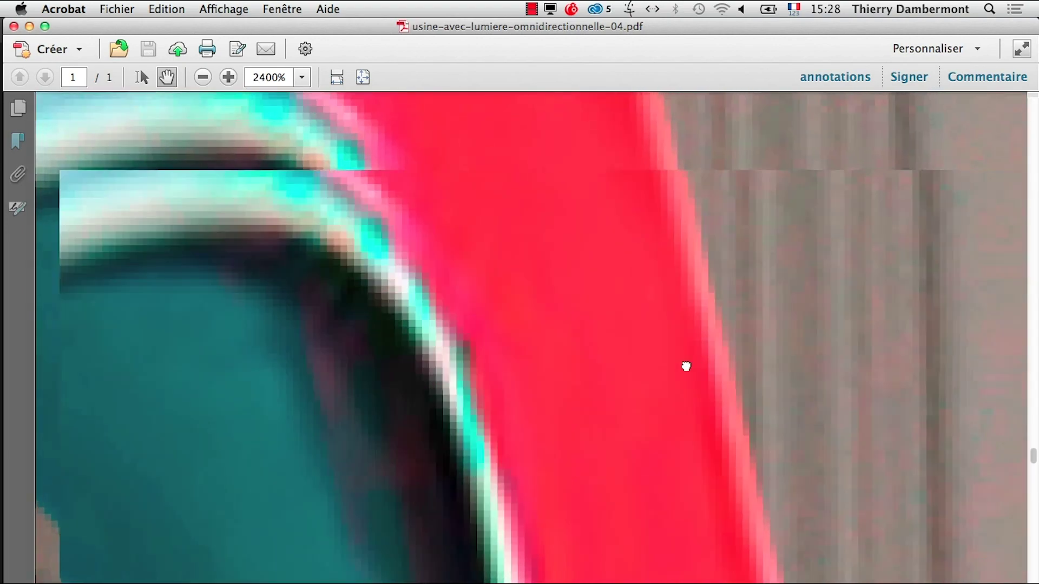
{"action": "scroll", "coordinate": [730, 420], "scroll_direction": "up", "scroll_amount": 5}
{"action": "scroll", "coordinate": [785, 487], "scroll_direction": "up", "scroll_amount": 5}
{"action": "scroll", "coordinate": [687, 443], "scroll_direction": "up", "scroll_amount": 5}
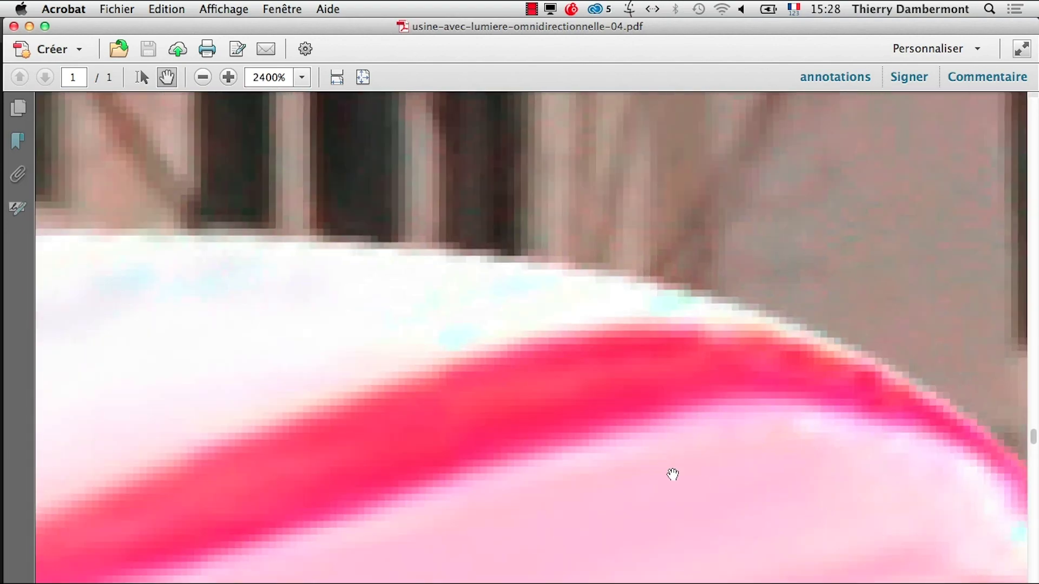
{"action": "scroll", "coordinate": [811, 476], "scroll_direction": "up", "scroll_amount": 5}
{"action": "scroll", "coordinate": [790, 498], "scroll_direction": "left", "scroll_amount": 5}
{"action": "scroll", "coordinate": [468, 505], "scroll_direction": "left", "scroll_amount": 5}
{"action": "scroll", "coordinate": [460, 522], "scroll_direction": "left", "scroll_amount": 5}
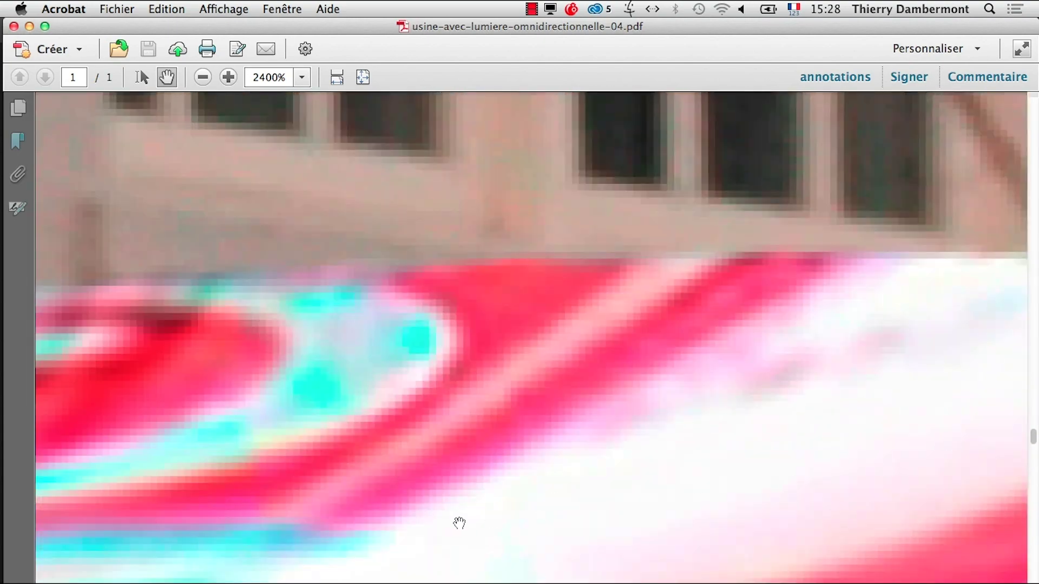
{"action": "scroll", "coordinate": [510, 468], "scroll_direction": "left", "scroll_amount": 5}
{"action": "scroll", "coordinate": [511, 468], "scroll_direction": "left", "scroll_amount": 5}
{"action": "scroll", "coordinate": [359, 394], "scroll_direction": "down", "scroll_amount": 5}
{"action": "scroll", "coordinate": [95, 459], "scroll_direction": "down", "scroll_amount": 5}
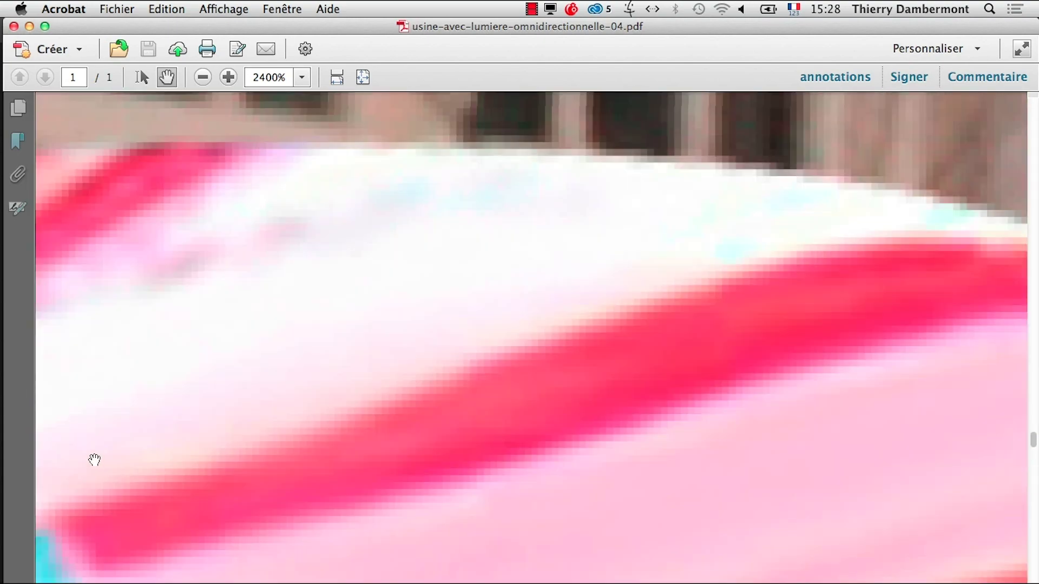
{"action": "scroll", "coordinate": [95, 459], "scroll_direction": "up", "scroll_amount": 5}
{"action": "scroll", "coordinate": [493, 410], "scroll_direction": "right", "scroll_amount": 5}
{"action": "scroll", "coordinate": [492, 410], "scroll_direction": "down", "scroll_amount": 2}
{"action": "scroll", "coordinate": [573, 464], "scroll_direction": "up", "scroll_amount": 1}
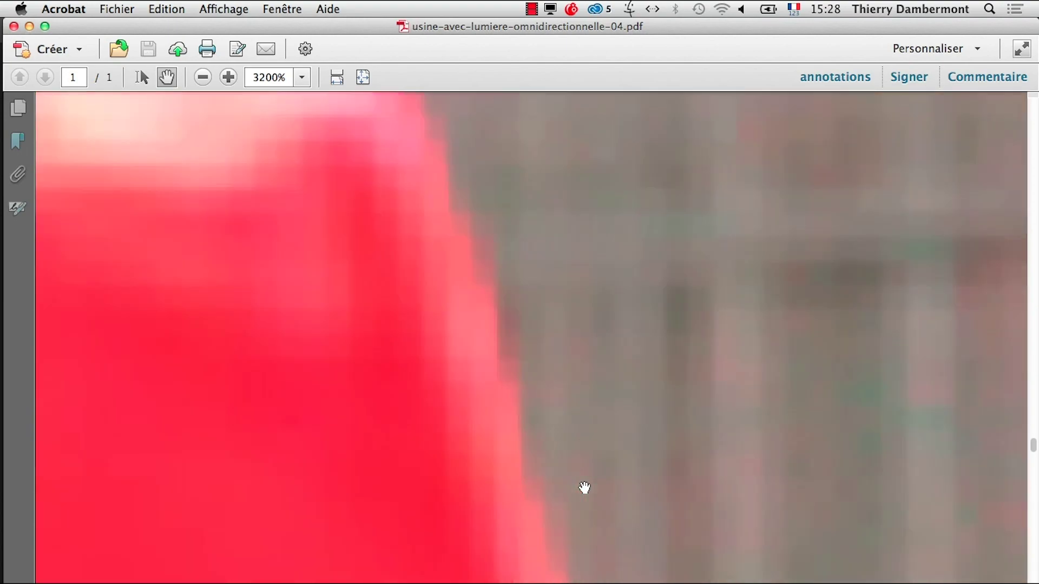
{"action": "scroll", "coordinate": [584, 487], "scroll_direction": "up", "scroll_amount": 1}
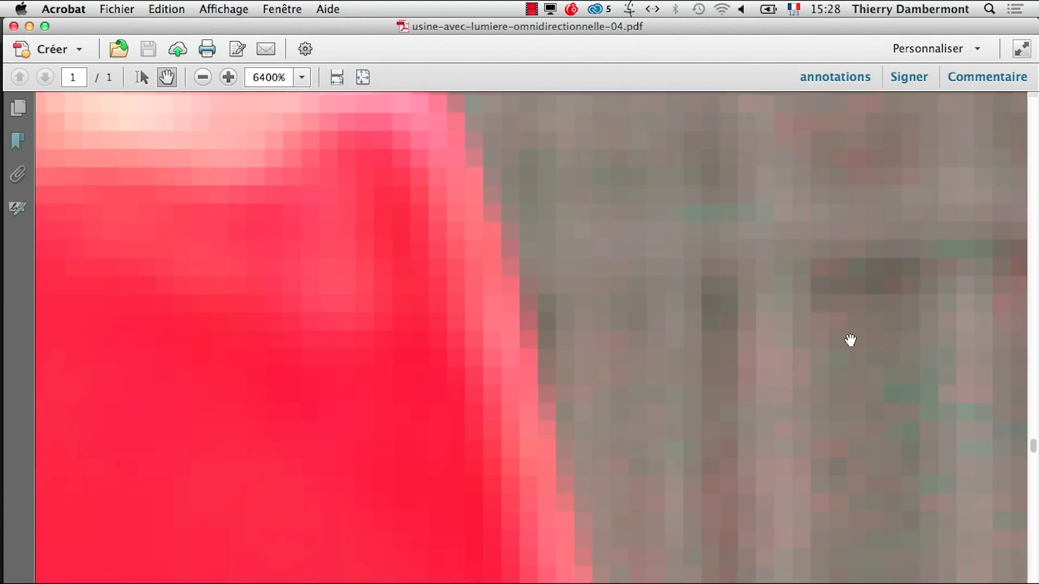
{"action": "scroll", "coordinate": [826, 346], "scroll_direction": "down", "scroll_amount": 2}
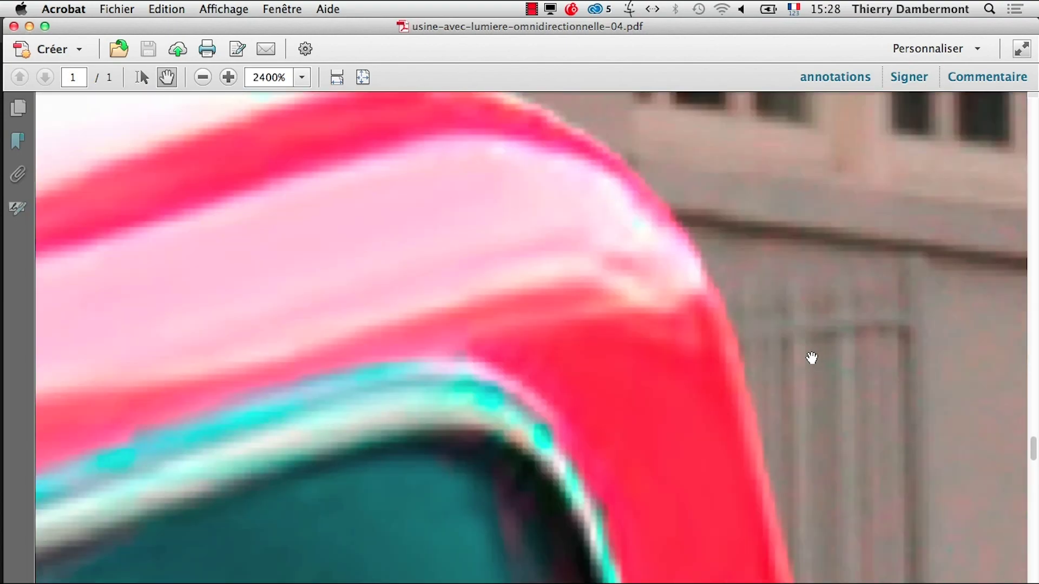
{"action": "scroll", "coordinate": [811, 357], "scroll_direction": "down", "scroll_amount": 4}
{"action": "scroll", "coordinate": [755, 371], "scroll_direction": "down", "scroll_amount": 3}
{"action": "scroll", "coordinate": [482, 411], "scroll_direction": "down", "scroll_amount": 2}
{"action": "scroll", "coordinate": [482, 412], "scroll_direction": "down", "scroll_amount": 1}
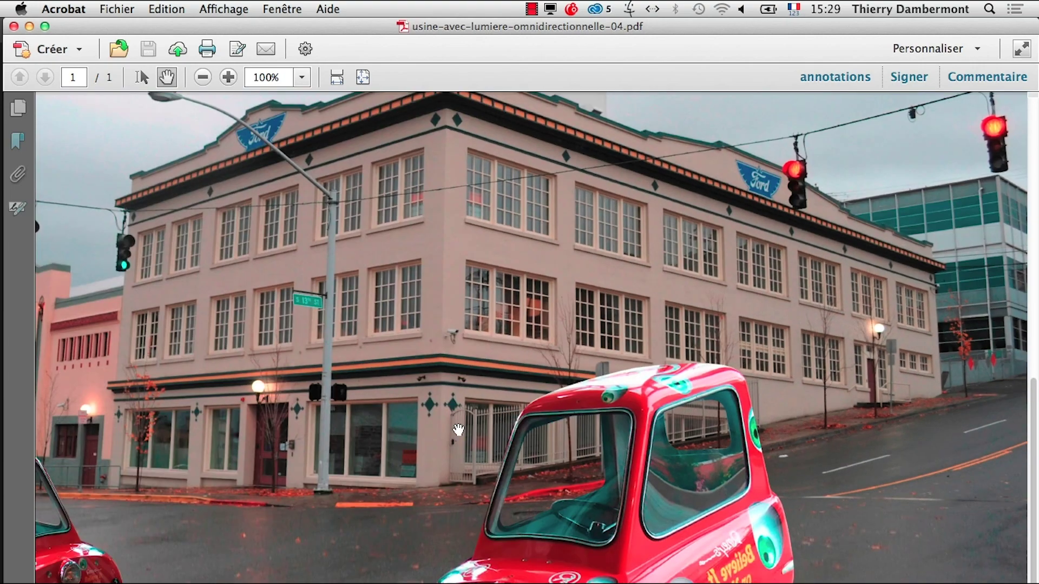
Step: Pan across the magnified red car's body pixels and curved roof edge
{"action": "left_click_drag", "start_coordinate": [482, 411], "coordinate": [777, 308]}
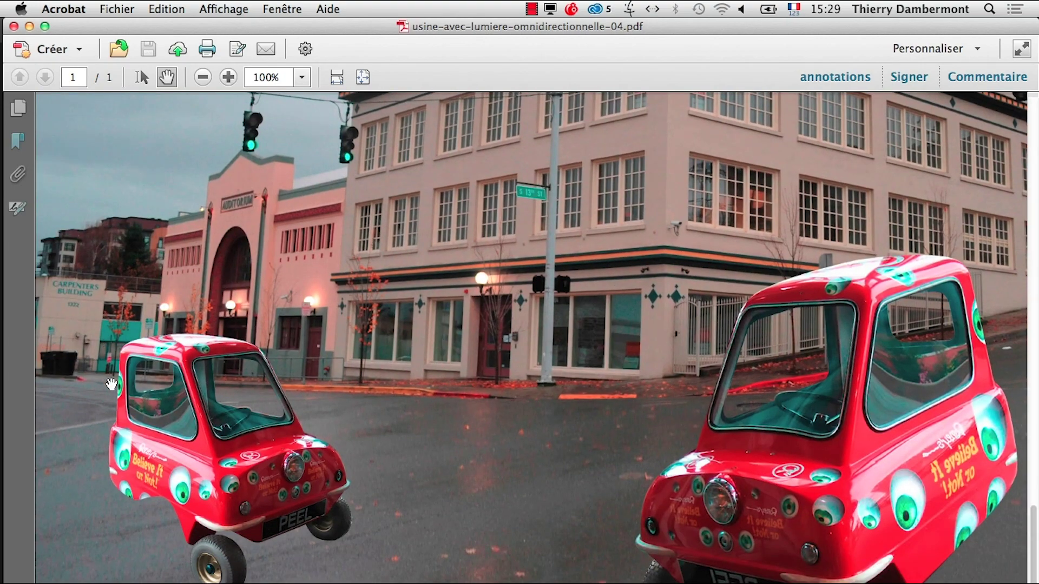
{"action": "scroll", "coordinate": [111, 384], "scroll_direction": "up", "scroll_amount": 1}
{"action": "scroll", "coordinate": [111, 384], "scroll_direction": "up", "scroll_amount": 4}
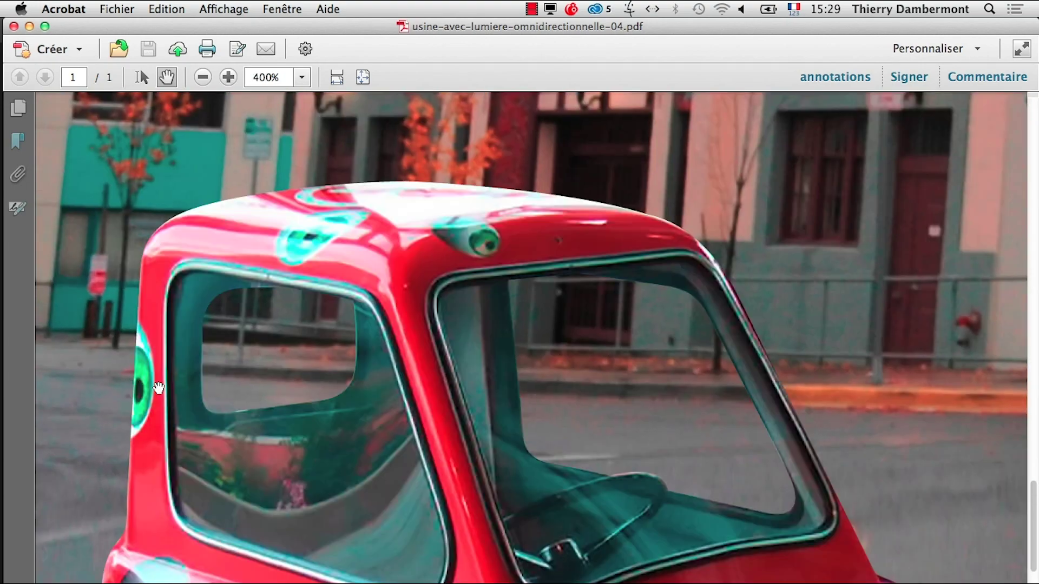
{"action": "scroll", "coordinate": [158, 387], "scroll_direction": "up", "scroll_amount": 3}
{"action": "scroll", "coordinate": [104, 364], "scroll_direction": "up", "scroll_amount": 2}
{"action": "scroll", "coordinate": [97, 352], "scroll_direction": "up", "scroll_amount": 3}
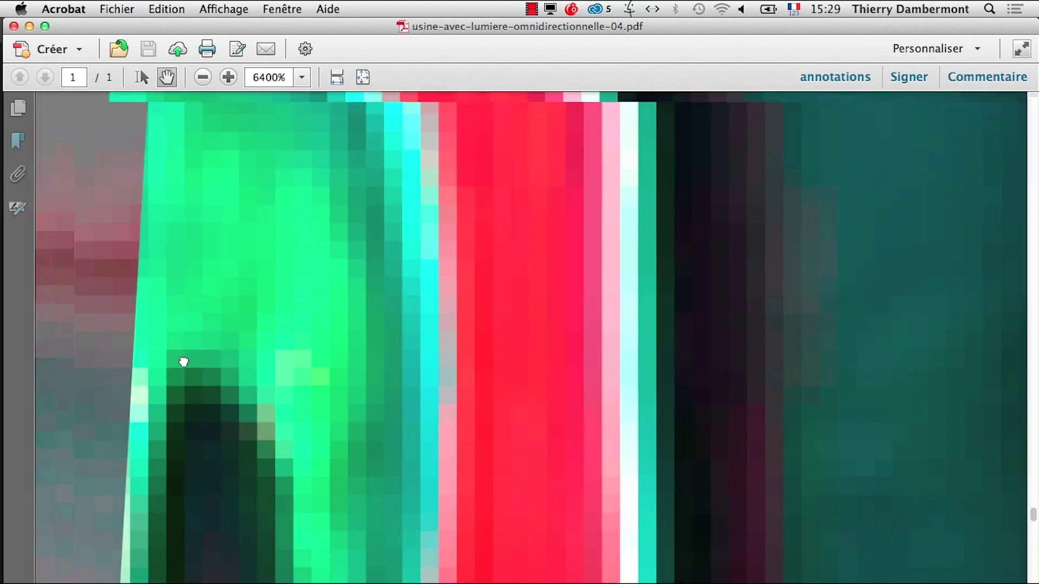
{"action": "mouse_move", "coordinate": [183, 361]}
{"action": "left_mouse_down"}
{"action": "mouse_move", "coordinate": [468, 549]}
{"action": "mouse_move", "coordinate": [471, 310]}
{"action": "mouse_move", "coordinate": [434, 441]}
{"action": "mouse_move", "coordinate": [429, 514]}
{"action": "mouse_move", "coordinate": [450, 375]}
{"action": "left_mouse_up"}
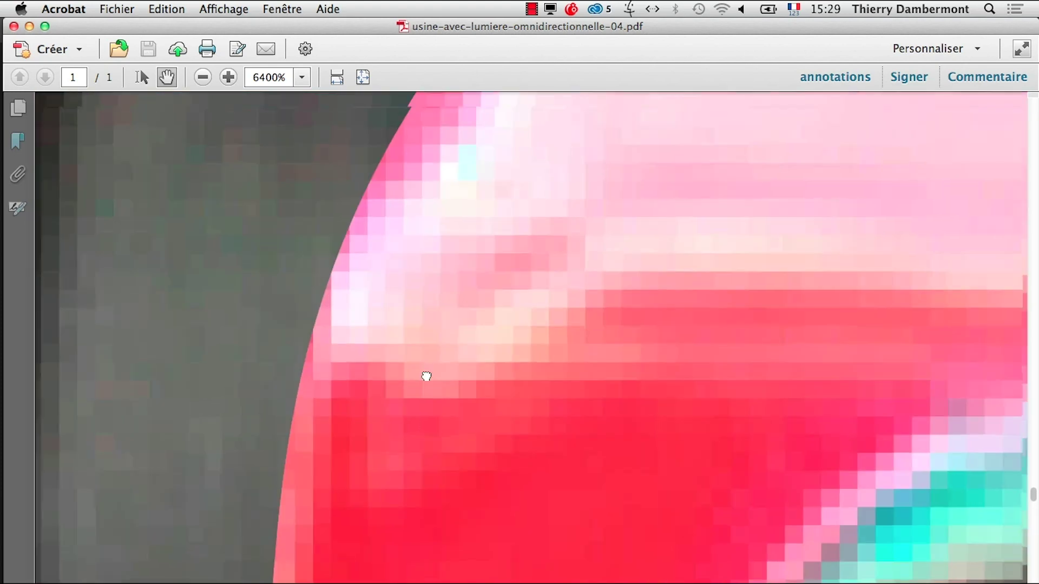
{"action": "mouse_move", "coordinate": [408, 404]}
{"action": "left_mouse_down"}
{"action": "mouse_move", "coordinate": [457, 384]}
{"action": "mouse_move", "coordinate": [512, 469]}
{"action": "mouse_move", "coordinate": [382, 541]}
{"action": "left_mouse_up"}
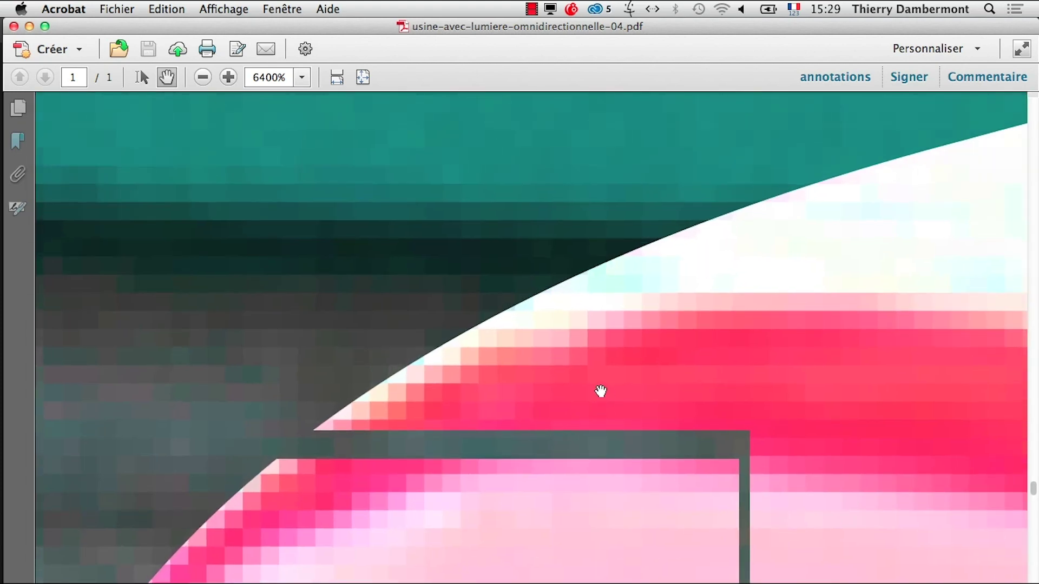
Step: Zoom out three steps, re-centre on the car roof, then check the window pillar at 600%
{"action": "key", "text": "super+minus"}
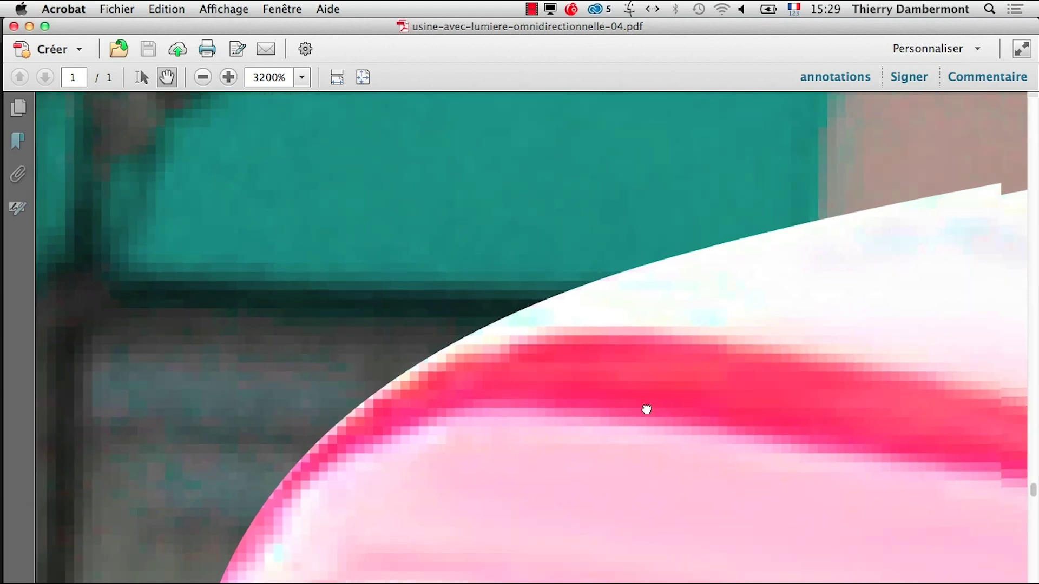
{"action": "key", "text": "super+minus"}
{"action": "key", "text": "super+minus"}
{"action": "key", "text": "super+minus"}
{"action": "key", "text": "super+minus"}
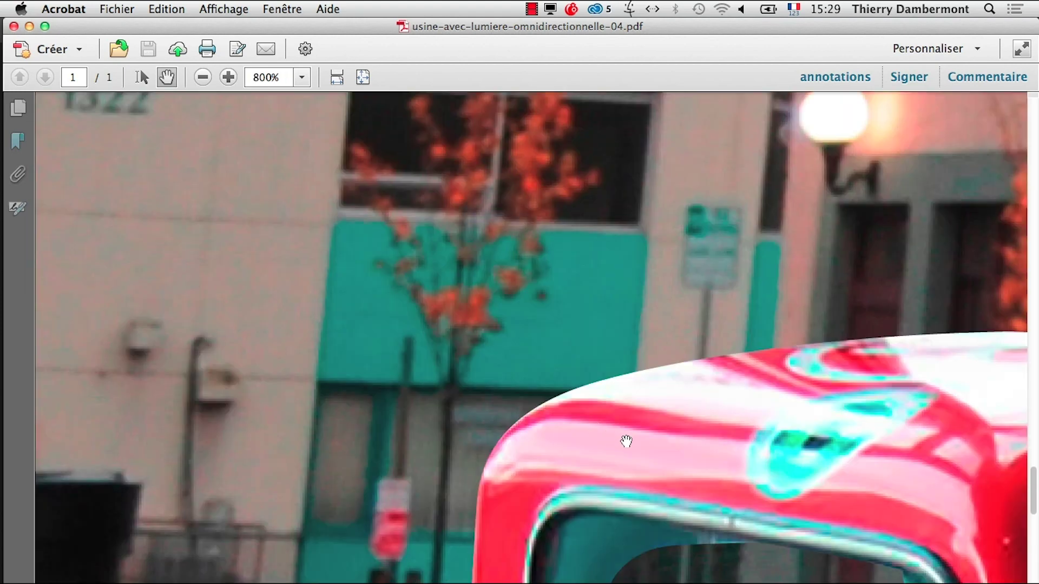
{"action": "key", "text": "super+minus"}
{"action": "left_click_drag", "start_coordinate": [782, 453], "coordinate": [610, 421]}
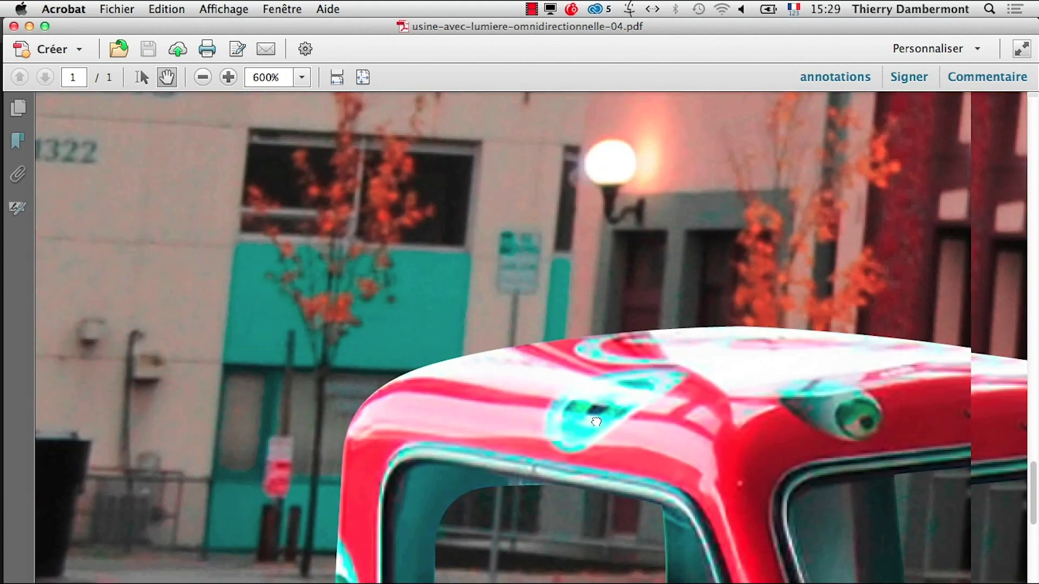
{"action": "mouse_move", "coordinate": [974, 579]}
{"action": "left_mouse_down"}
{"action": "mouse_move", "coordinate": [777, 547]}
{"action": "mouse_move", "coordinate": [607, 497]}
{"action": "left_mouse_up"}
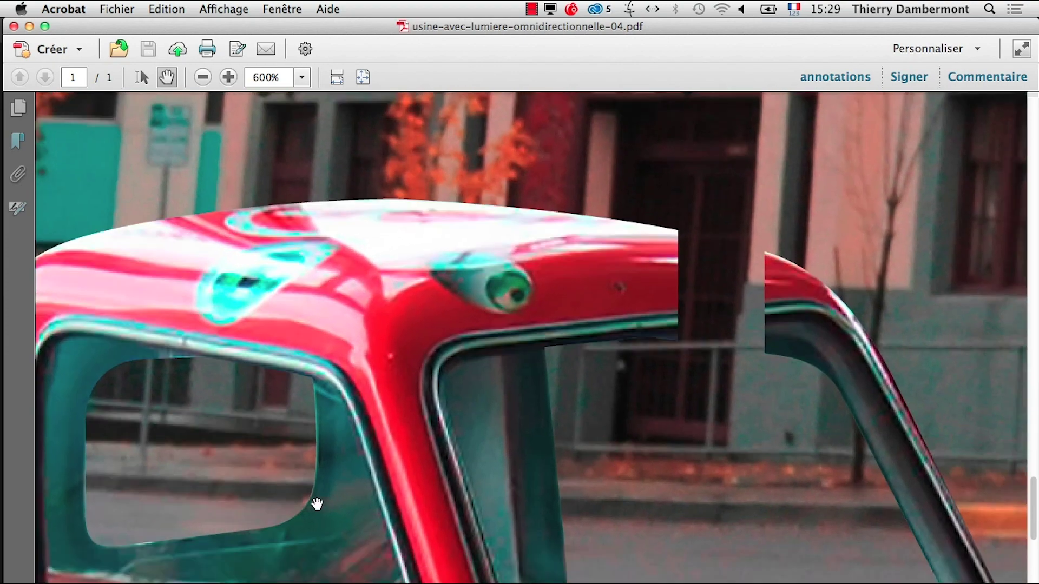
{"action": "key", "text": "super+plus"}
{"action": "key", "text": "super+plus"}
{"action": "key", "text": "super+plus"}
{"action": "key", "text": "super+plus"}
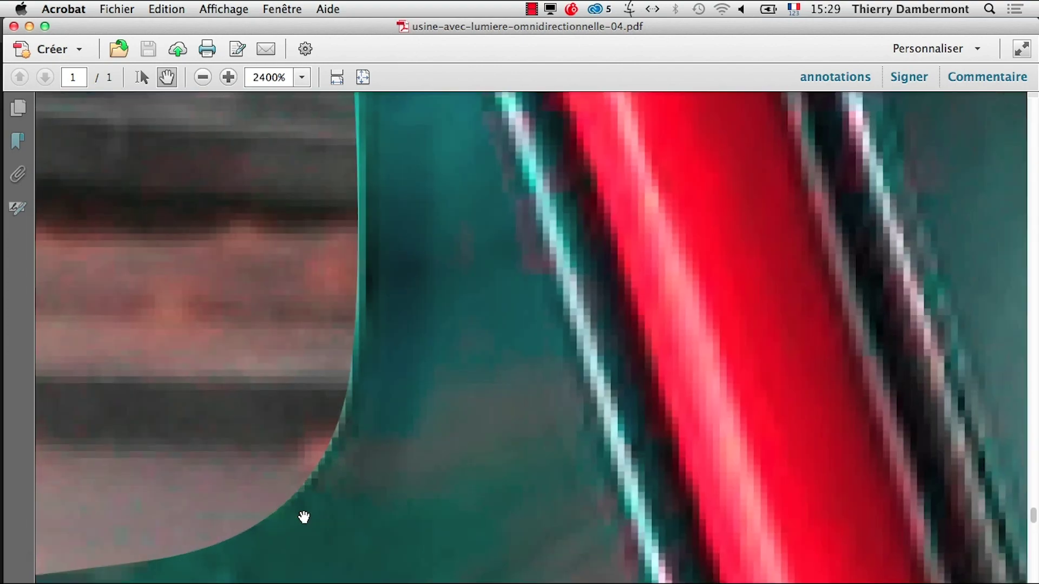
{"action": "key", "text": "super+minus"}
{"action": "key", "text": "super+minus"}
{"action": "key", "text": "super+minus"}
{"action": "key", "text": "super+minus"}
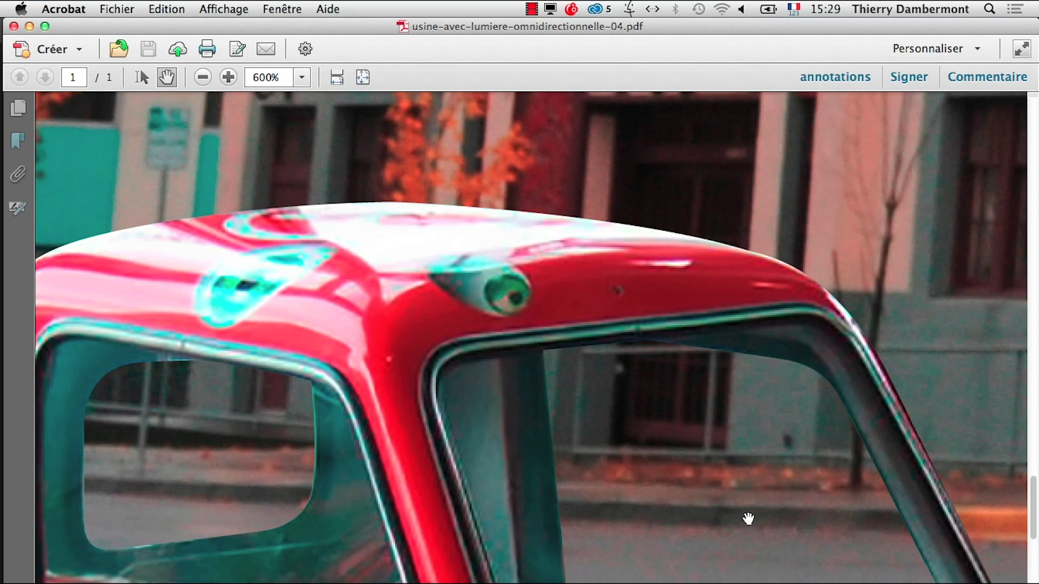
Step: Scroll around the car's rear and Believe It or Not! lettering at 1600%
{"action": "scroll", "coordinate": [586, 540], "scroll_direction": "down", "scroll_amount": 3}
{"action": "scroll", "coordinate": [586, 540], "scroll_direction": "right", "scroll_amount": 5}
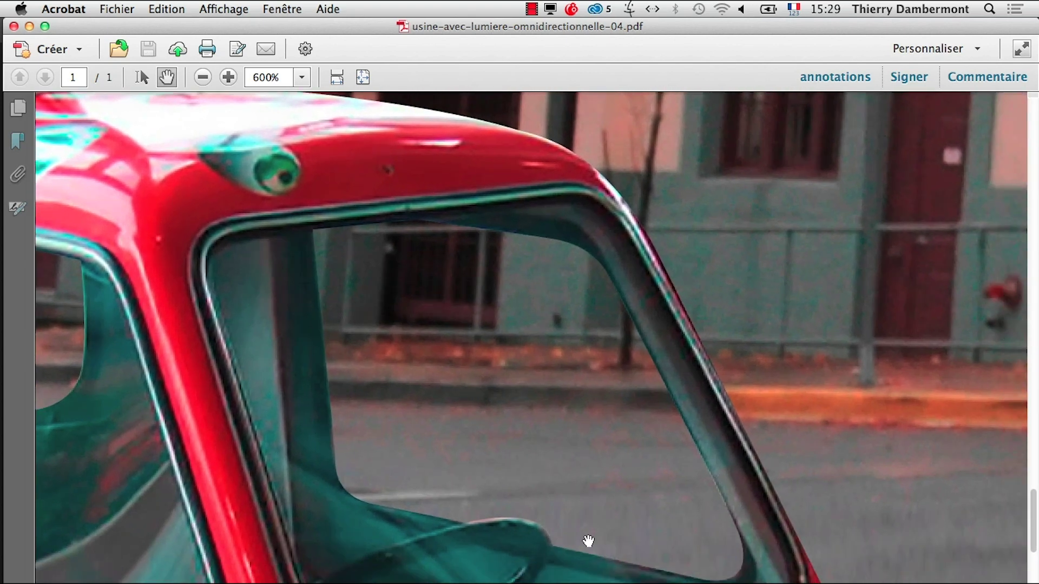
{"action": "scroll", "coordinate": [515, 540], "scroll_direction": "up", "scroll_amount": 3}
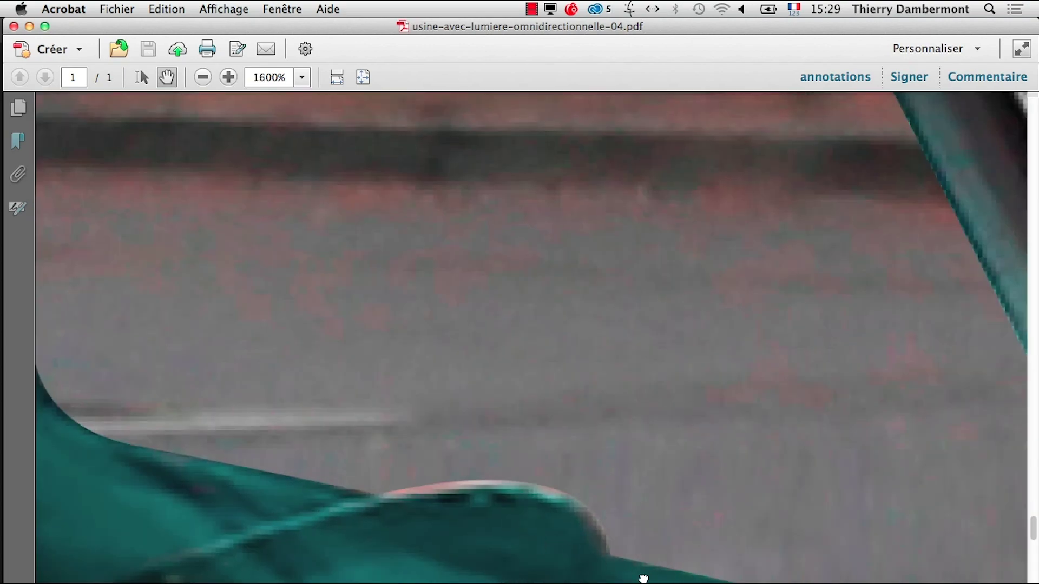
{"action": "scroll", "coordinate": [642, 577], "scroll_direction": "right", "scroll_amount": 5}
{"action": "scroll", "coordinate": [334, 538], "scroll_direction": "right", "scroll_amount": 5}
{"action": "scroll", "coordinate": [510, 324], "scroll_direction": "down", "scroll_amount": 5}
{"action": "scroll", "coordinate": [510, 325], "scroll_direction": "right", "scroll_amount": 3}
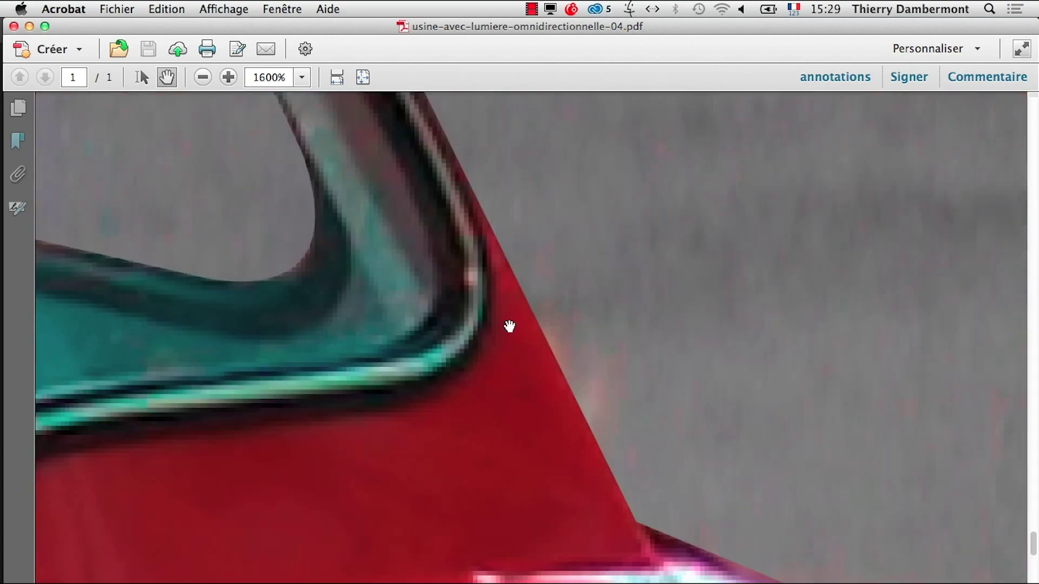
{"action": "scroll", "coordinate": [541, 433], "scroll_direction": "down", "scroll_amount": 3}
{"action": "scroll", "coordinate": [399, 85], "scroll_direction": "down", "scroll_amount": 5}
{"action": "scroll", "coordinate": [593, 271], "scroll_direction": "down", "scroll_amount": 3}
{"action": "scroll", "coordinate": [593, 271], "scroll_direction": "right", "scroll_amount": 2}
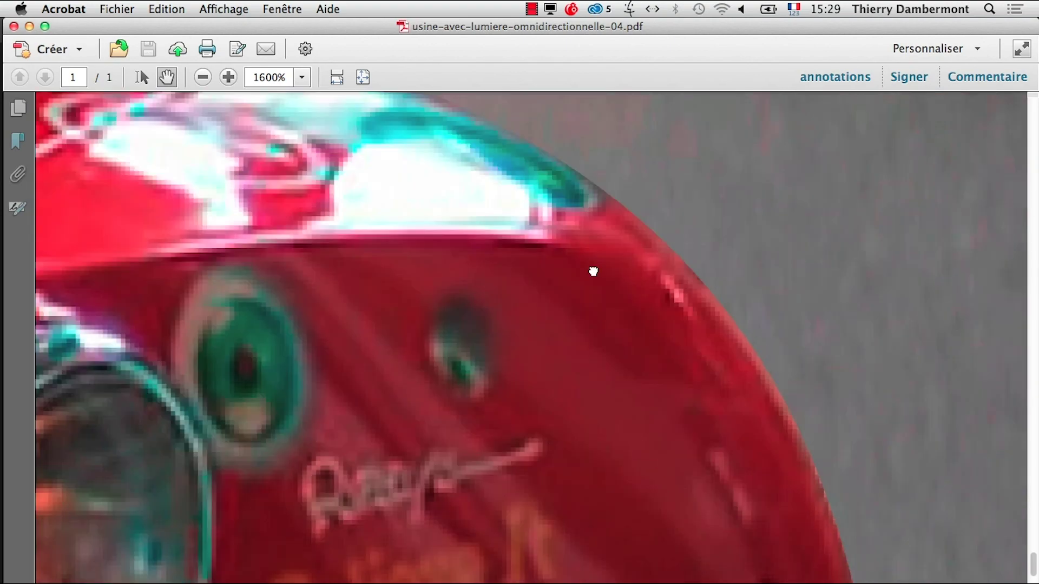
{"action": "scroll", "coordinate": [549, 417], "scroll_direction": "down", "scroll_amount": 3}
{"action": "scroll", "coordinate": [566, 345], "scroll_direction": "down", "scroll_amount": 5}
{"action": "scroll", "coordinate": [566, 234], "scroll_direction": "down", "scroll_amount": 5}
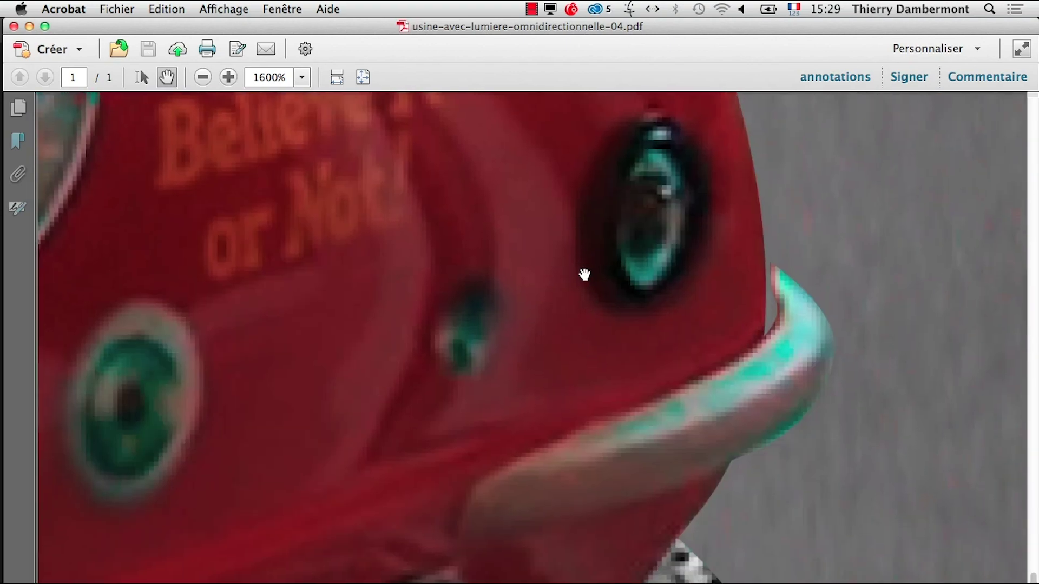
{"action": "scroll", "coordinate": [717, 276], "scroll_direction": "down", "scroll_amount": 5}
{"action": "scroll", "coordinate": [725, 297], "scroll_direction": "down", "scroll_amount": 5}
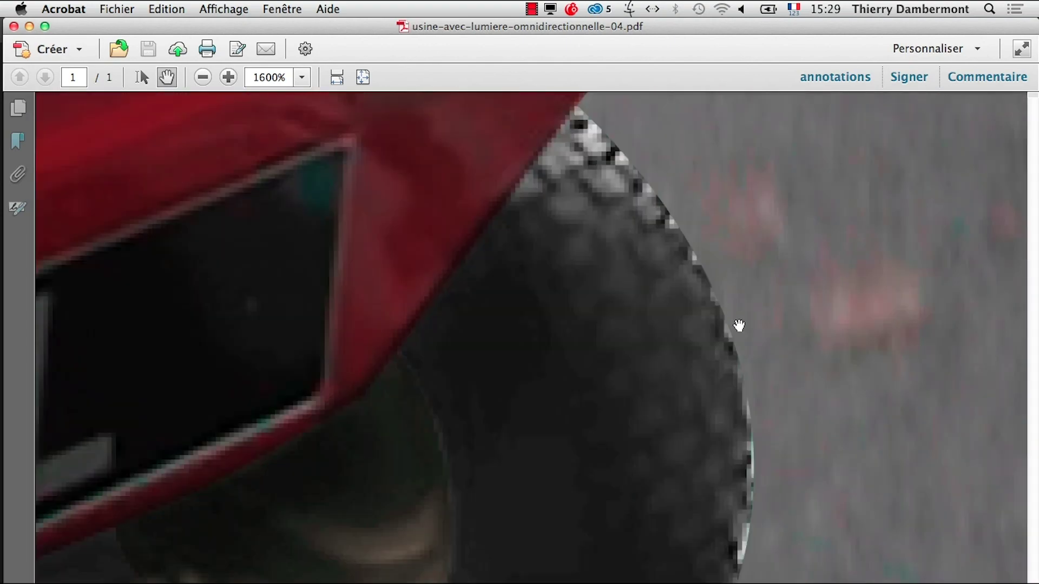
{"action": "scroll", "coordinate": [736, 433], "scroll_direction": "down", "scroll_amount": 5}
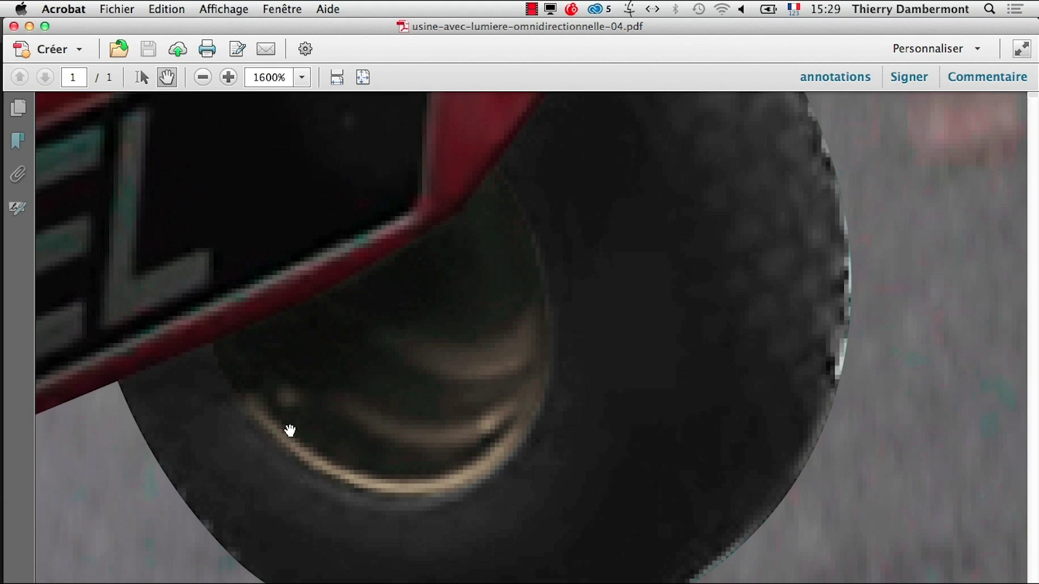
{"action": "scroll", "coordinate": [286, 430], "scroll_direction": "down", "scroll_amount": 5}
{"action": "scroll", "coordinate": [290, 434], "scroll_direction": "down", "scroll_amount": 5}
{"action": "scroll", "coordinate": [274, 440], "scroll_direction": "down", "scroll_amount": 3}
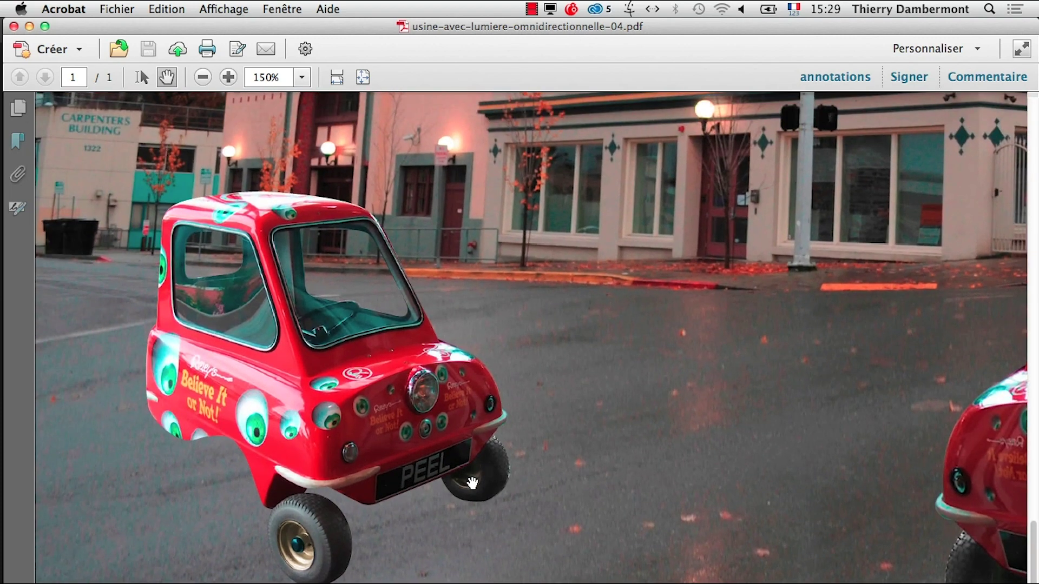
Step: Pan to the second red car and zoom out to see the street
{"action": "left_click_drag", "start_coordinate": [799, 553], "coordinate": [314, 562]}
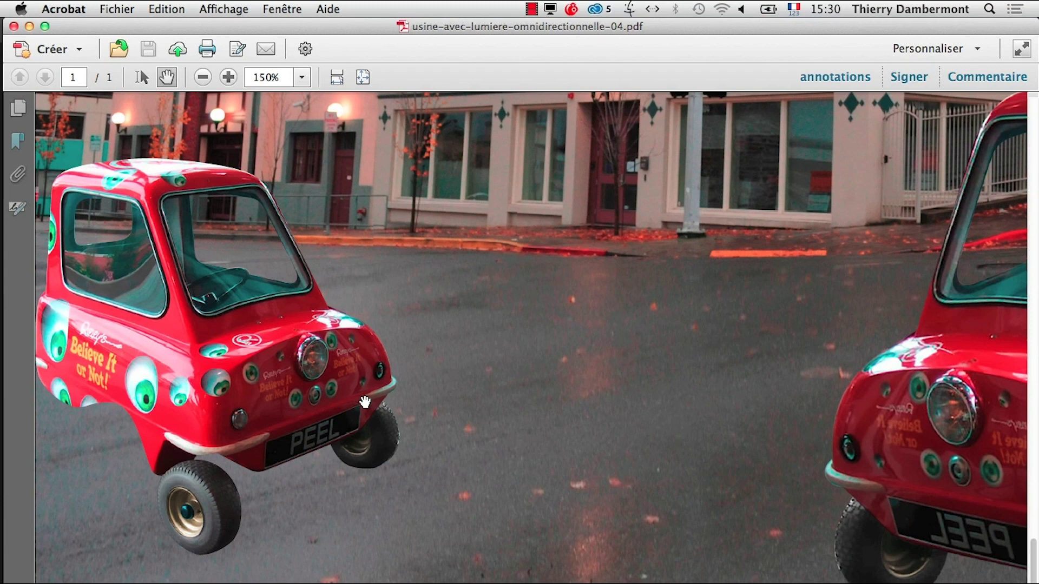
{"action": "scroll", "coordinate": [336, 324], "scroll_direction": "up", "scroll_amount": 5}
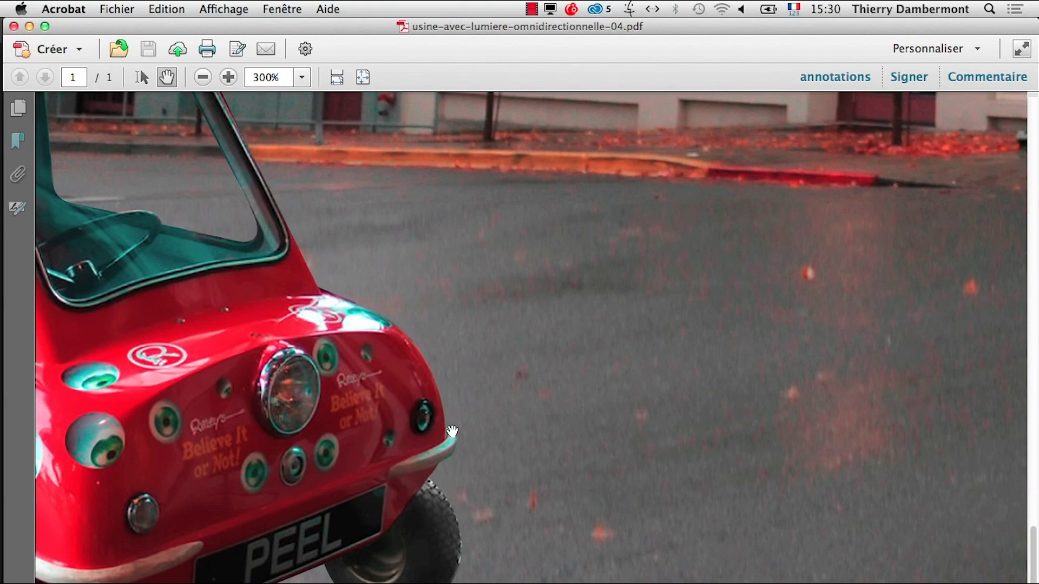
{"action": "scroll", "coordinate": [452, 431], "scroll_direction": "up", "scroll_amount": 5}
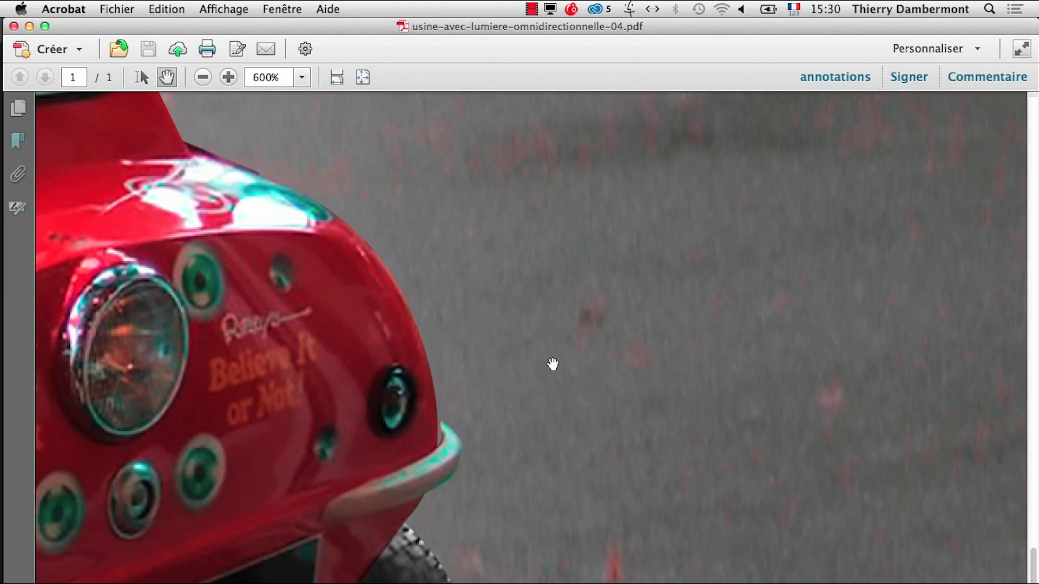
{"action": "key", "text": "super+minus"}
{"action": "key", "text": "super+minus"}
{"action": "key", "text": "super+minus"}
Step: Zoom out, scroll up to check the City micro-cars title stays sharp, then return to Photoshop
{"action": "key", "text": "super+minus"}
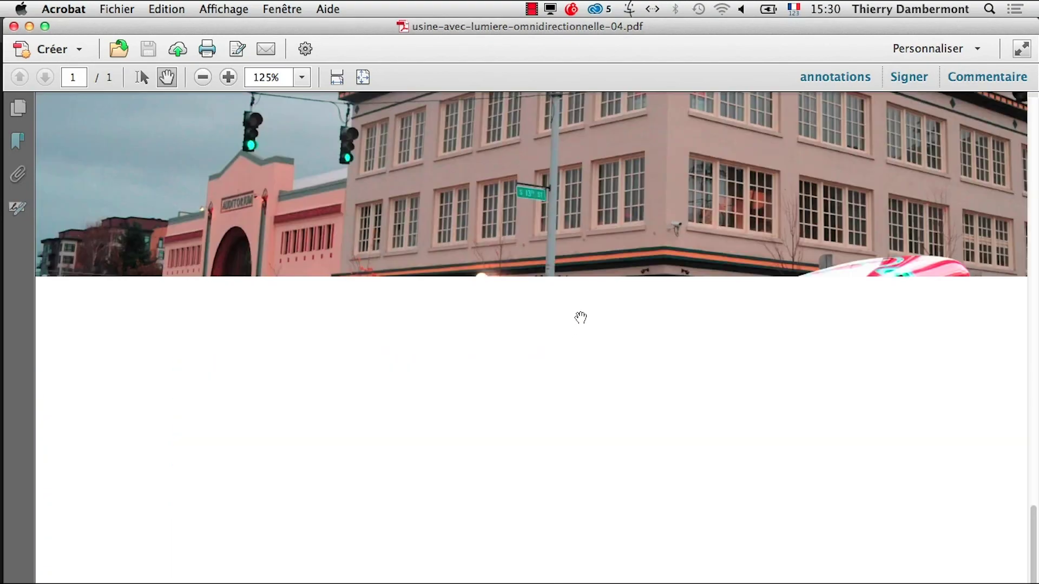
{"action": "key", "text": "super+minus"}
{"action": "key", "text": "super+minus"}
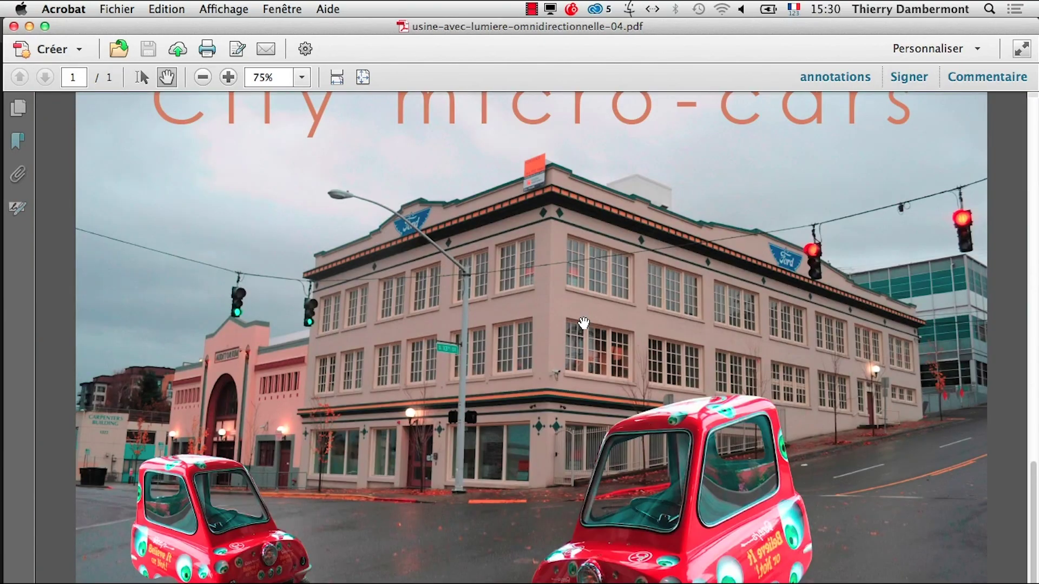
{"action": "scroll", "coordinate": [584, 323], "scroll_direction": "up", "scroll_amount": 3}
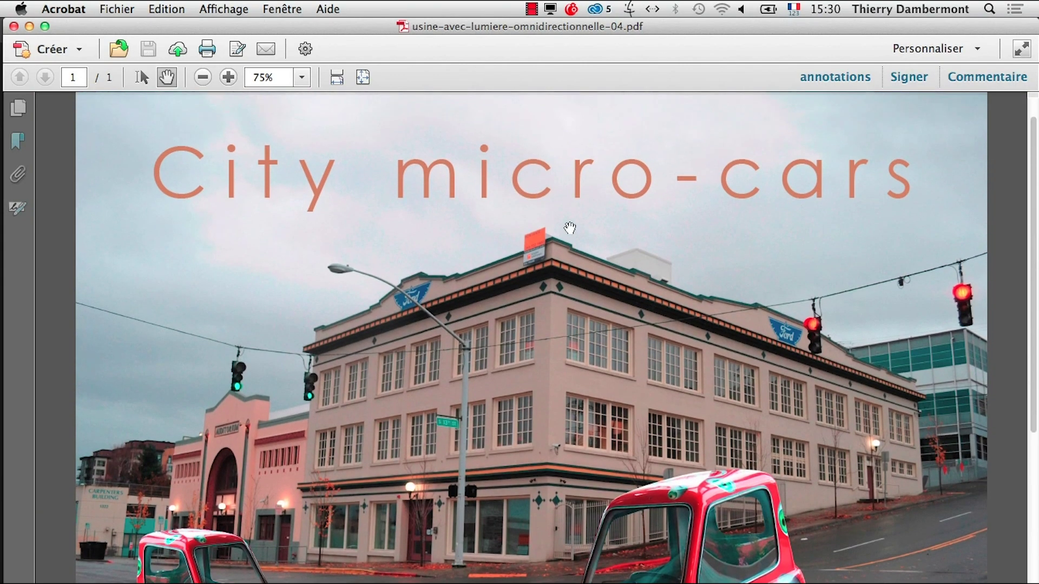
{"action": "scroll", "coordinate": [601, 173], "scroll_direction": "up", "scroll_amount": 1}
{"action": "scroll", "coordinate": [594, 167], "scroll_direction": "up", "scroll_amount": 1}
{"action": "scroll", "coordinate": [594, 167], "scroll_direction": "up", "scroll_amount": 1}
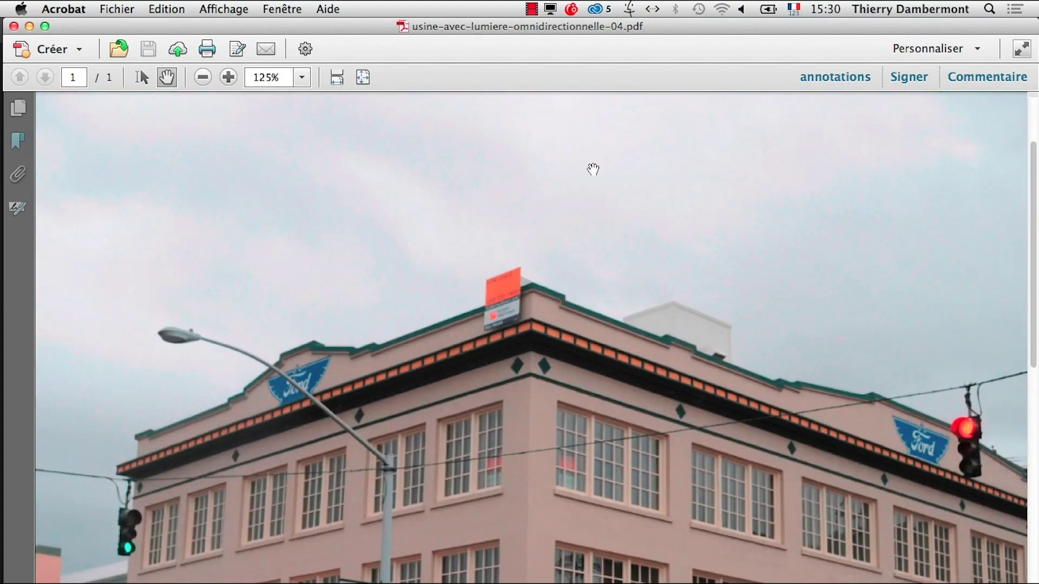
{"action": "scroll", "coordinate": [594, 168], "scroll_direction": "up", "scroll_amount": 2}
{"action": "scroll", "coordinate": [594, 177], "scroll_direction": "up", "scroll_amount": 2}
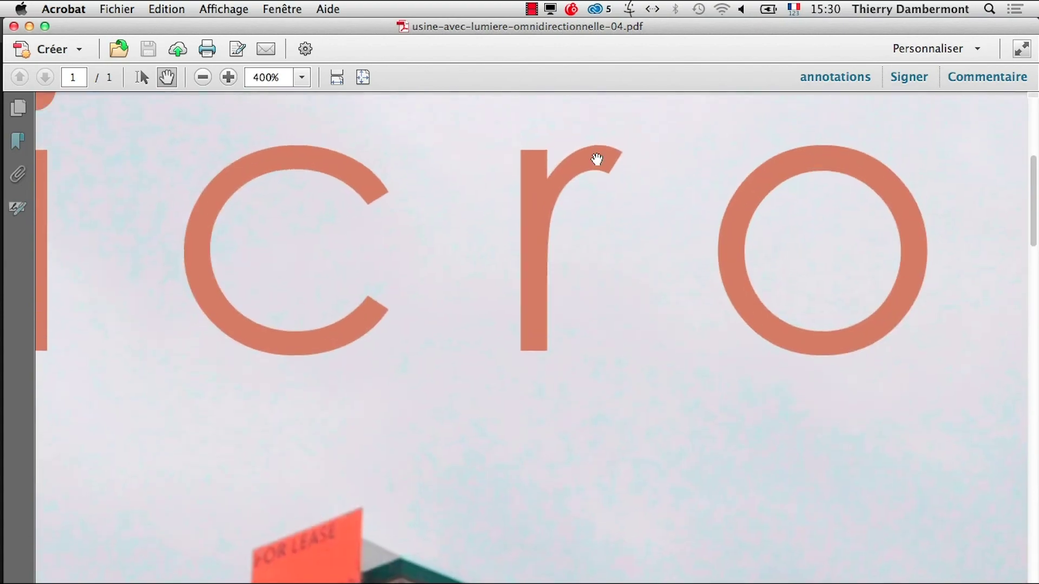
{"action": "scroll", "coordinate": [595, 173], "scroll_direction": "up", "scroll_amount": 1}
{"action": "scroll", "coordinate": [597, 180], "scroll_direction": "up", "scroll_amount": 1}
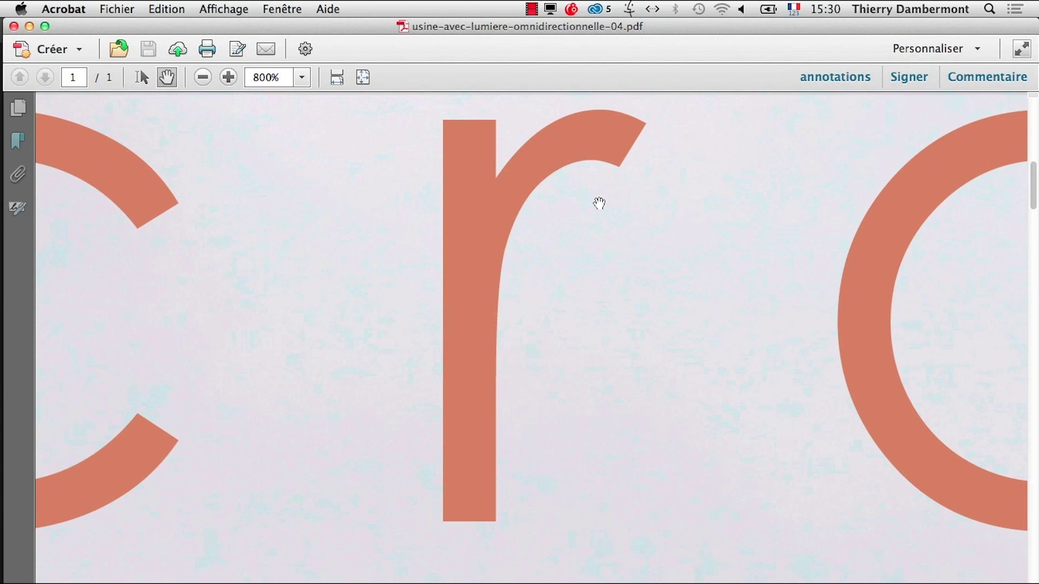
{"action": "scroll", "coordinate": [599, 204], "scroll_direction": "up", "scroll_amount": 1}
{"action": "scroll", "coordinate": [598, 203], "scroll_direction": "up", "scroll_amount": 1}
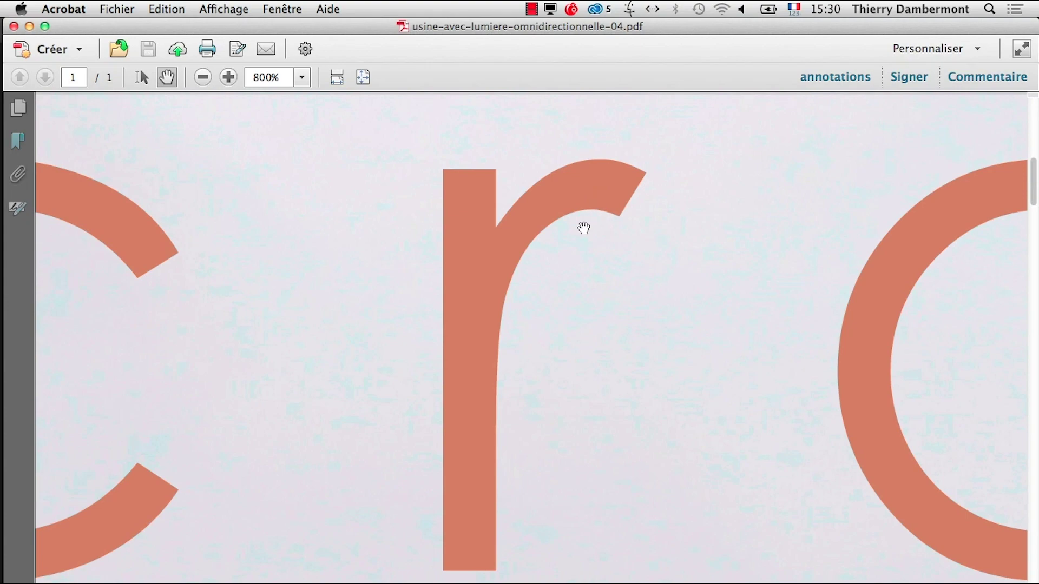
{"action": "key", "text": "super+Tab"}
{"action": "key", "text": "super+Tab"}
{"action": "key", "text": "super+Tab"}
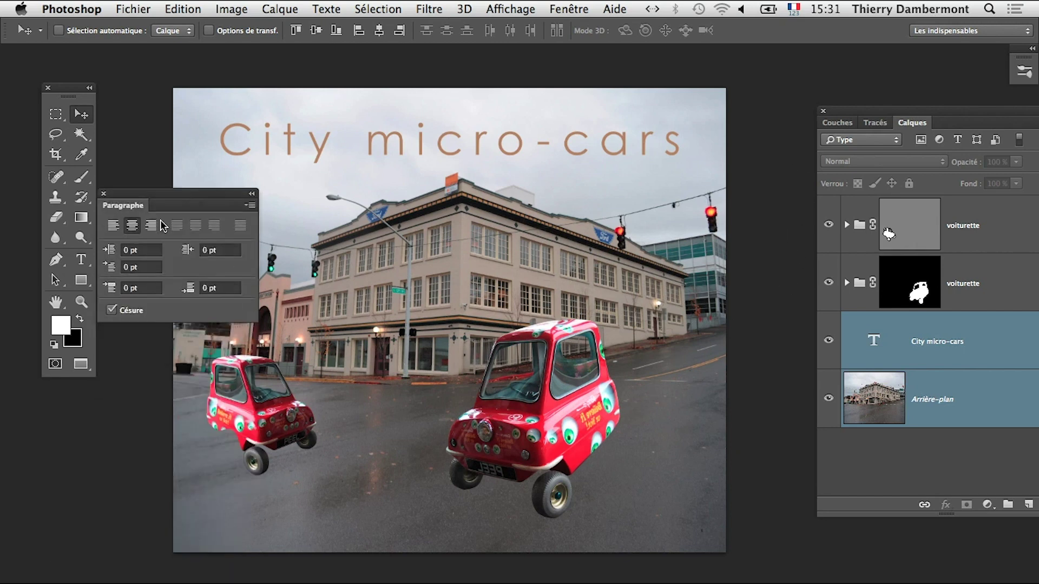
Step: Show the Paragraph and Character panels, tuck Character away bottom-left, and close Paragraph
{"action": "left_click_drag", "start_coordinate": [104, 578], "coordinate": [169, 171]}
{"action": "left_click", "coordinate": [280, 9]}
{"action": "mouse_move", "coordinate": [347, 28]}
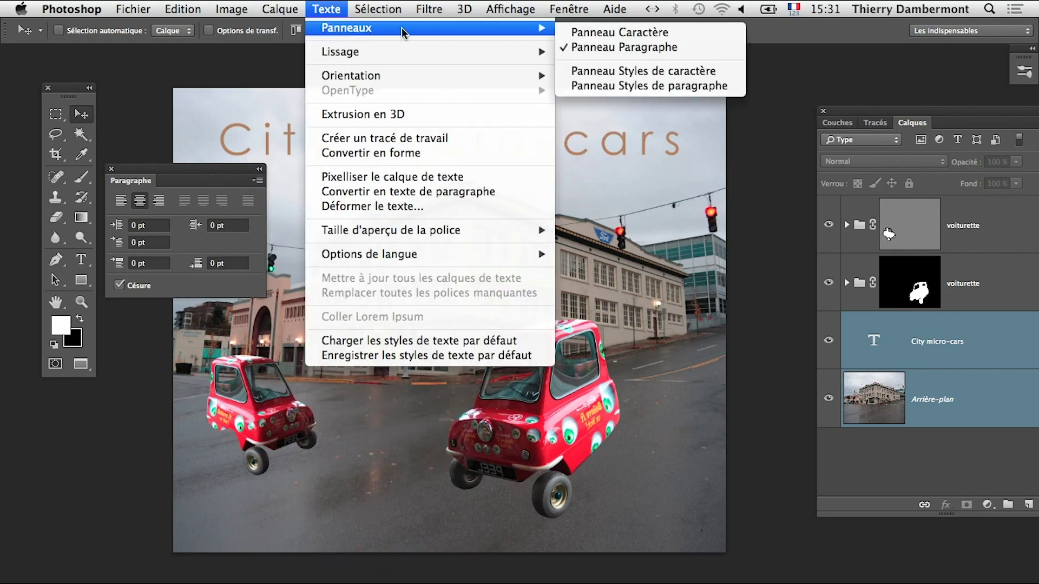
{"action": "left_click", "coordinate": [512, 113]}
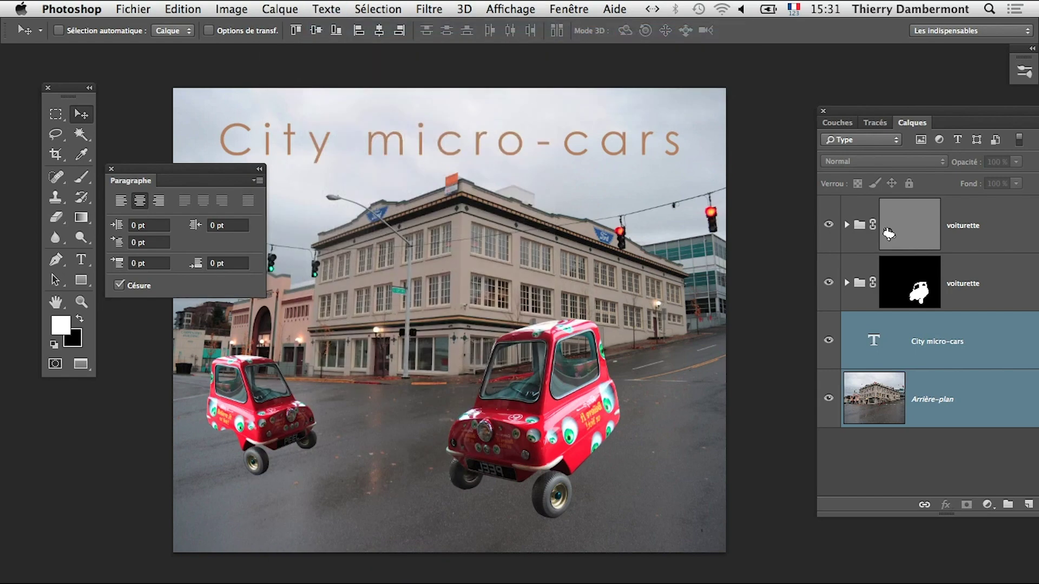
{"action": "mouse_move", "coordinate": [357, 226]}
{"action": "left_mouse_down"}
{"action": "mouse_move", "coordinate": [413, 187]}
{"action": "mouse_move", "coordinate": [671, 197]}
{"action": "left_mouse_up"}
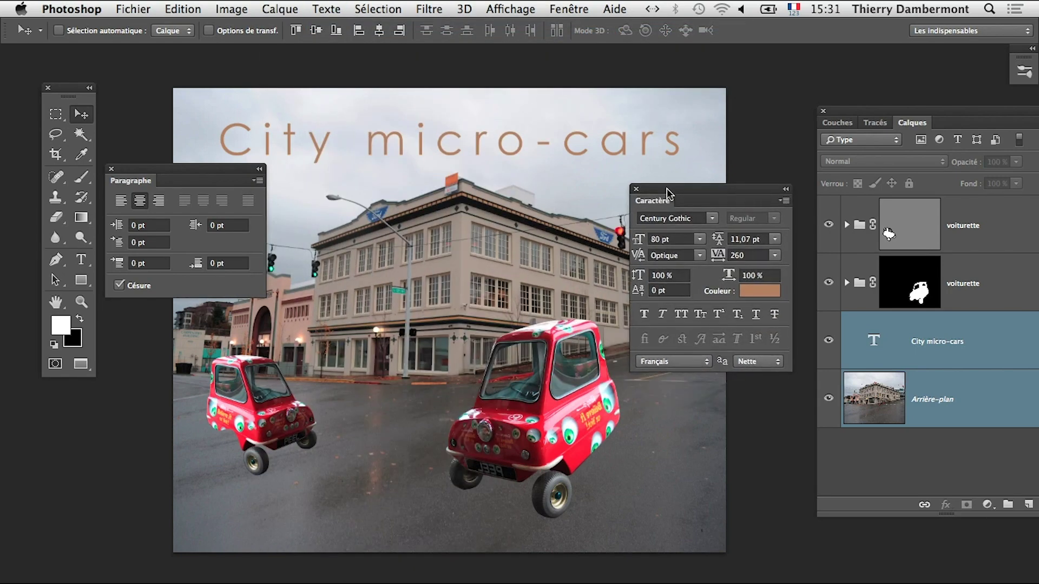
{"action": "mouse_move", "coordinate": [241, 184]}
{"action": "left_mouse_down"}
{"action": "mouse_move", "coordinate": [597, 379]}
{"action": "mouse_move", "coordinate": [766, 411]}
{"action": "mouse_move", "coordinate": [763, 390]}
{"action": "mouse_move", "coordinate": [750, 393]}
{"action": "left_mouse_up"}
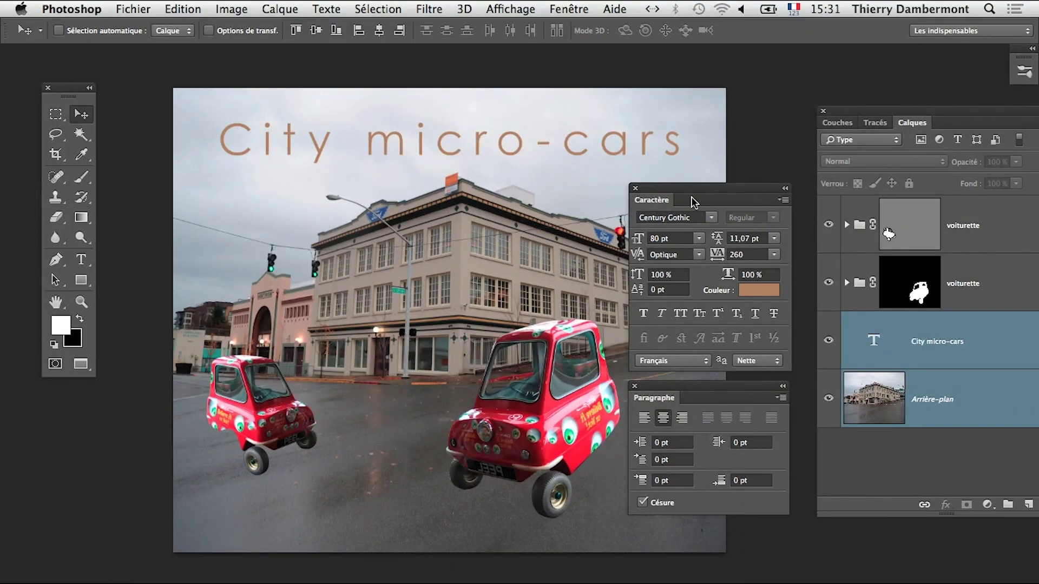
{"action": "left_click_drag", "start_coordinate": [692, 202], "coordinate": [198, 558]}
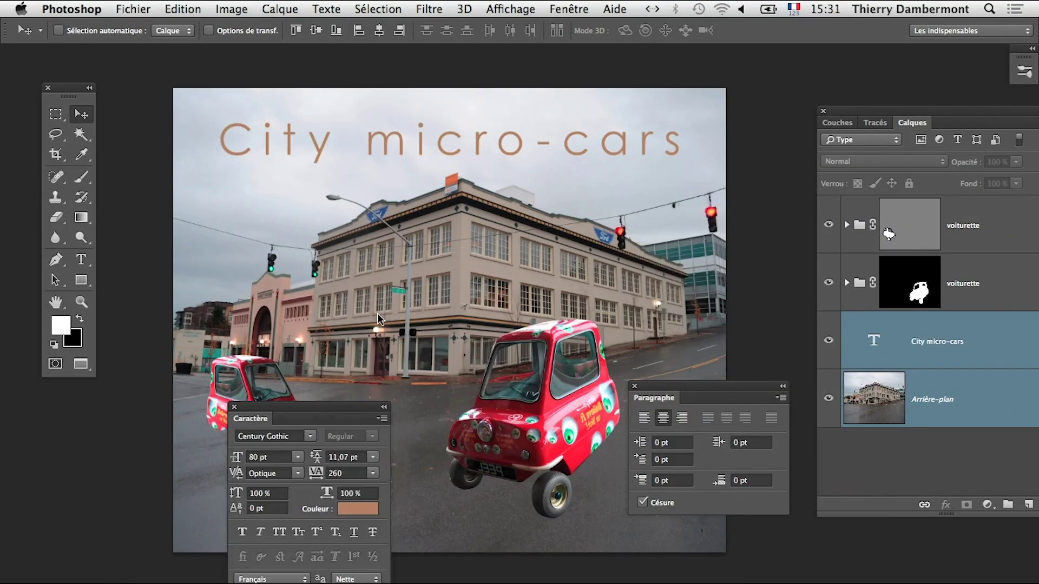
{"action": "left_click", "coordinate": [634, 385]}
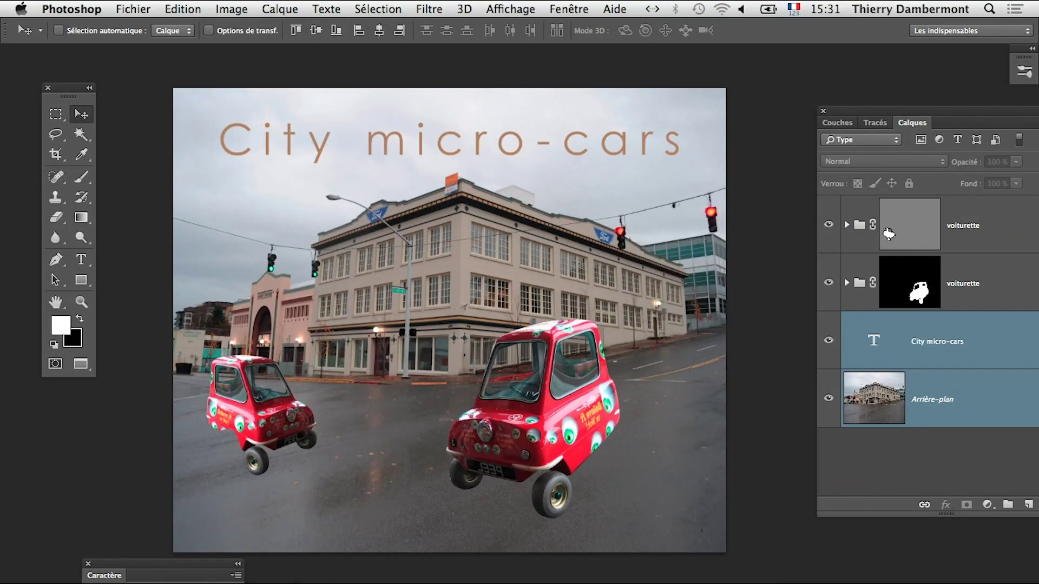